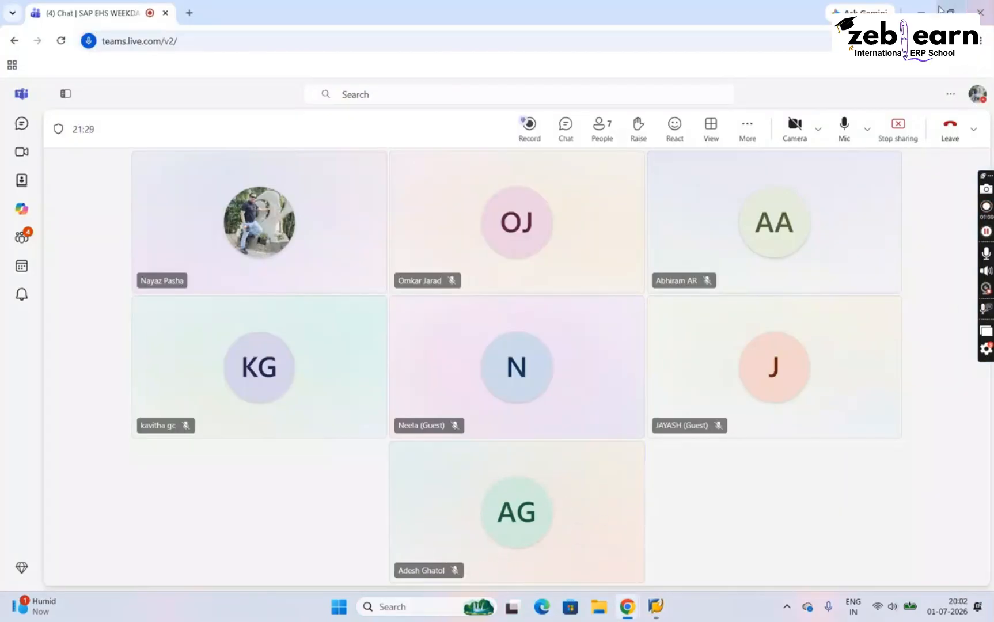
# Switch to SAP and put the Boneless Skinless Chicken Breast specification into change mode from its references
pyautogui.click(933, 10)
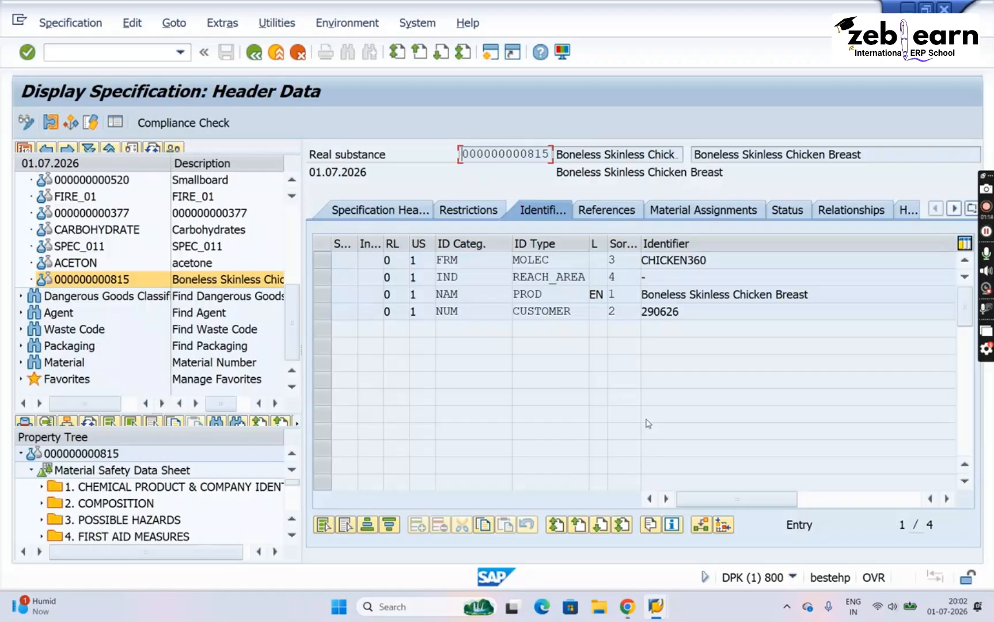
pyautogui.click(620, 213)
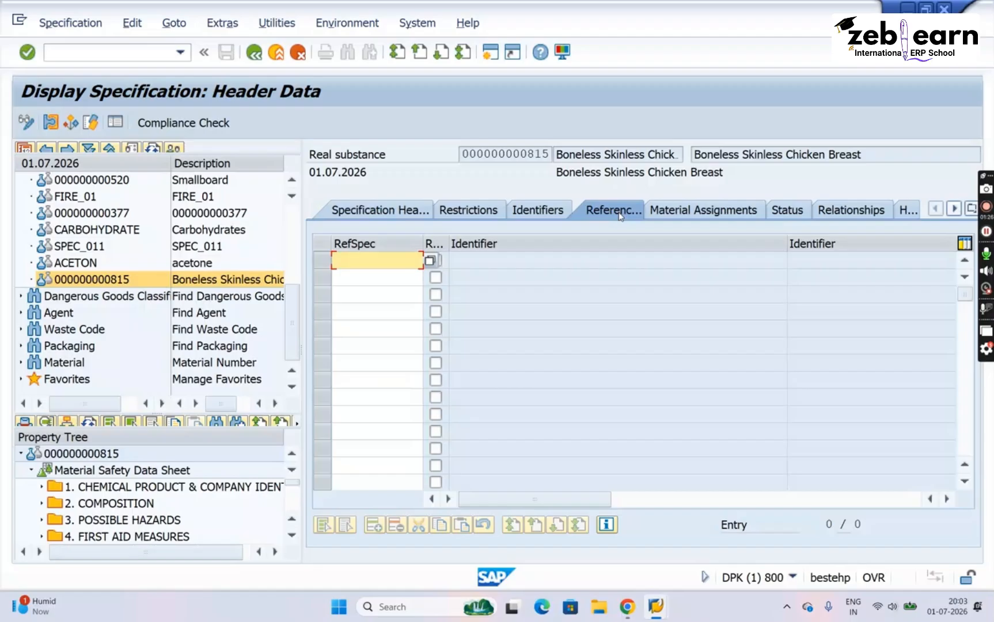
pyautogui.click(23, 123)
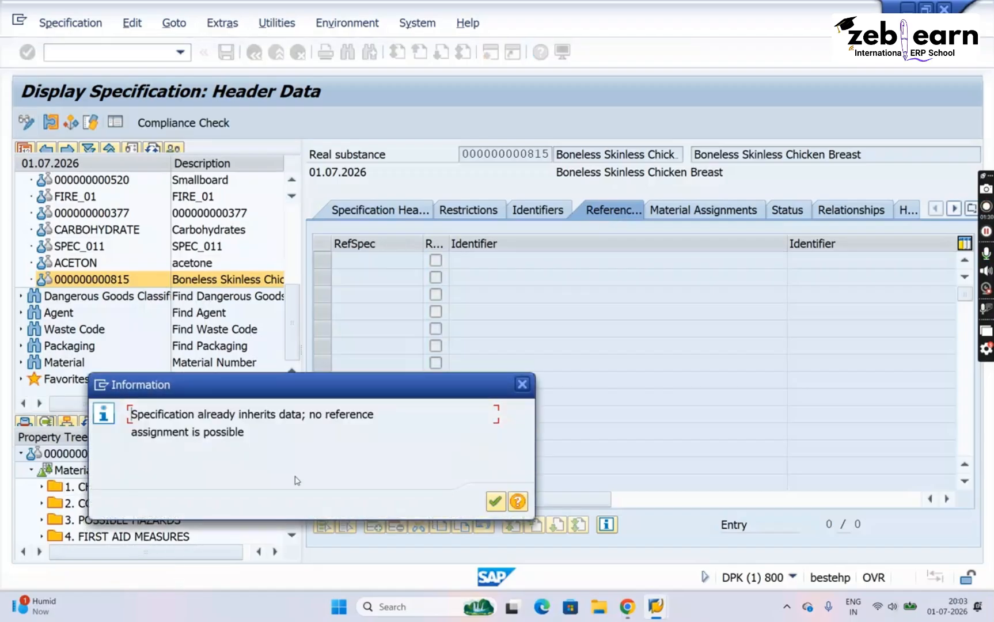
pyautogui.click(523, 385)
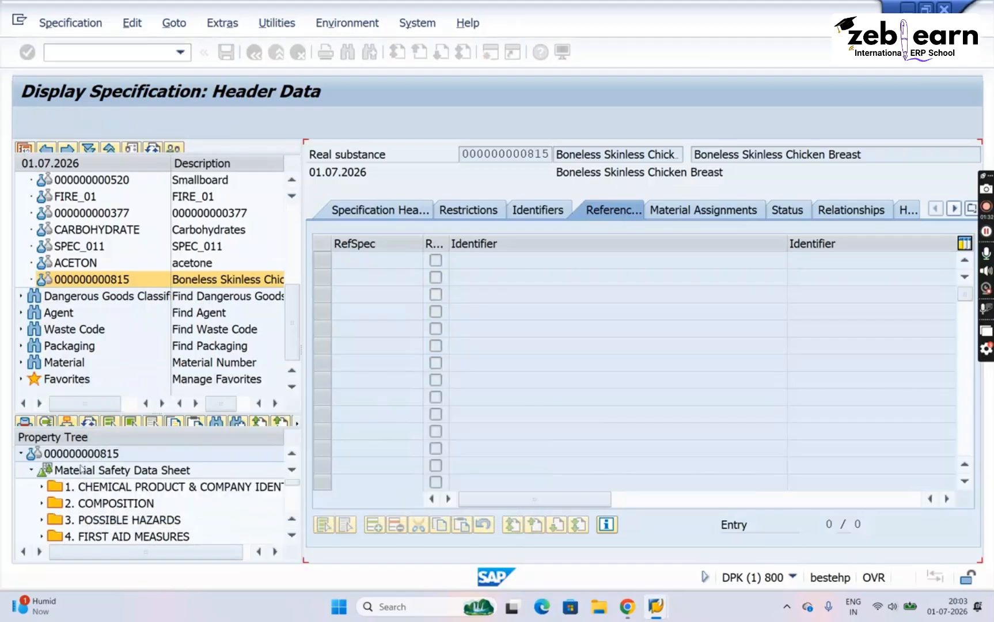
# Open the Extinguishing media value assignment under section 5, Fire-Fighting Measures, of the specification's property tree
pyautogui.doubleClick(115, 503)
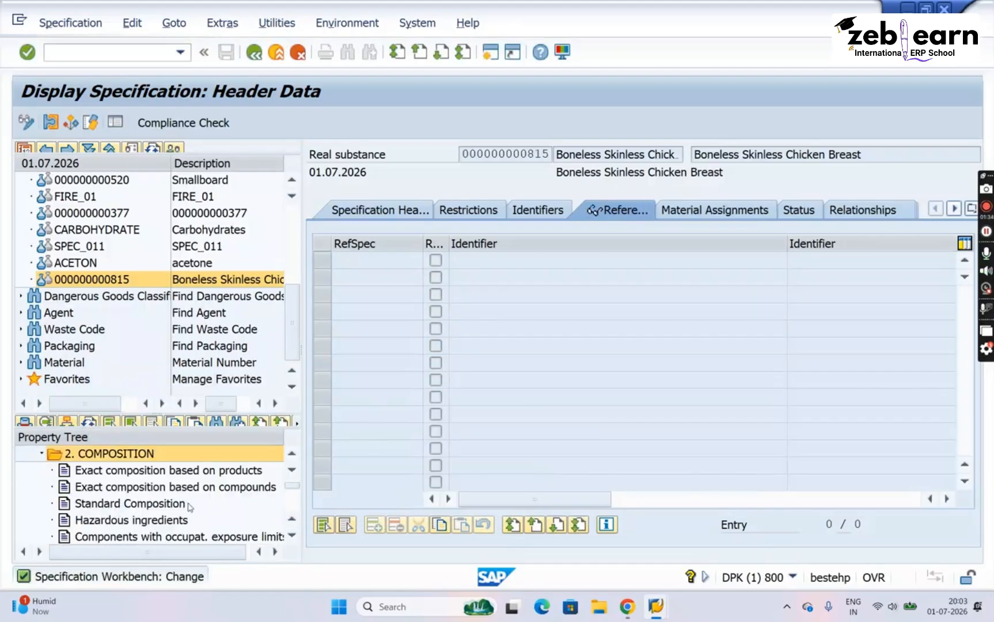
pyautogui.click(43, 455)
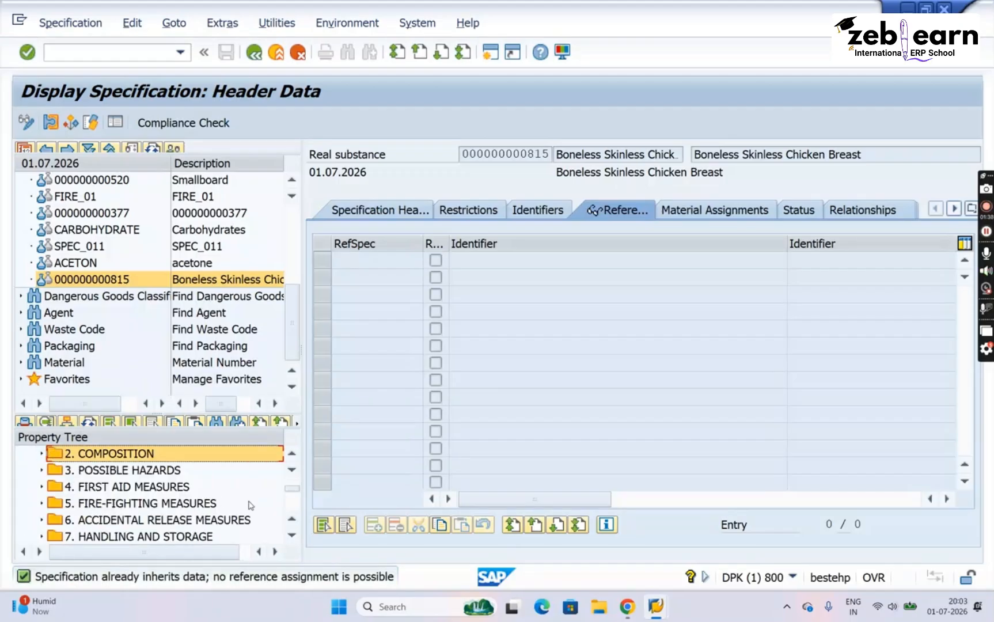
pyautogui.scroll(-2, 72, 527)
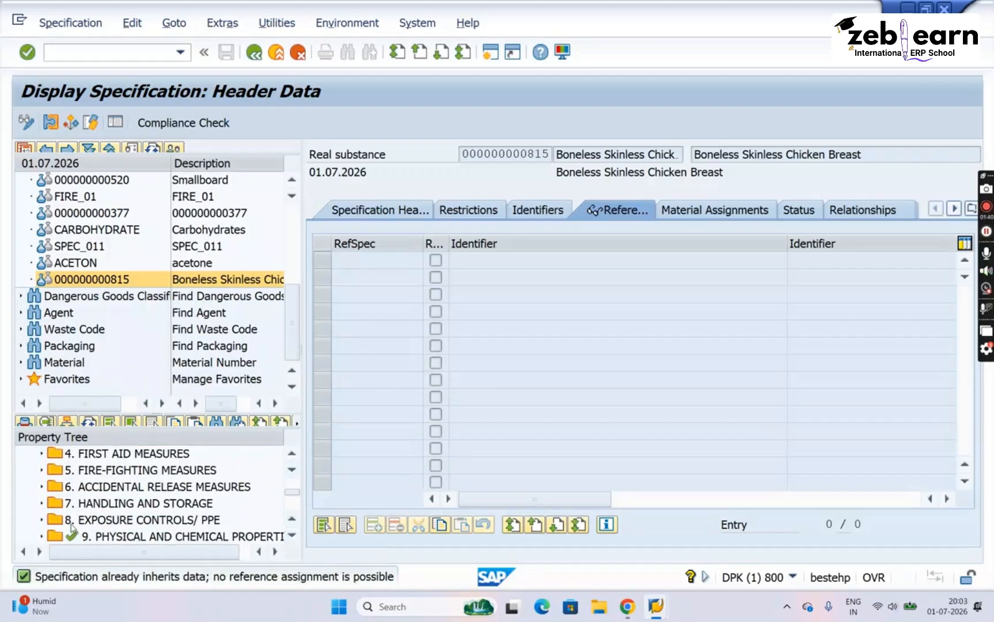
pyautogui.click(42, 470)
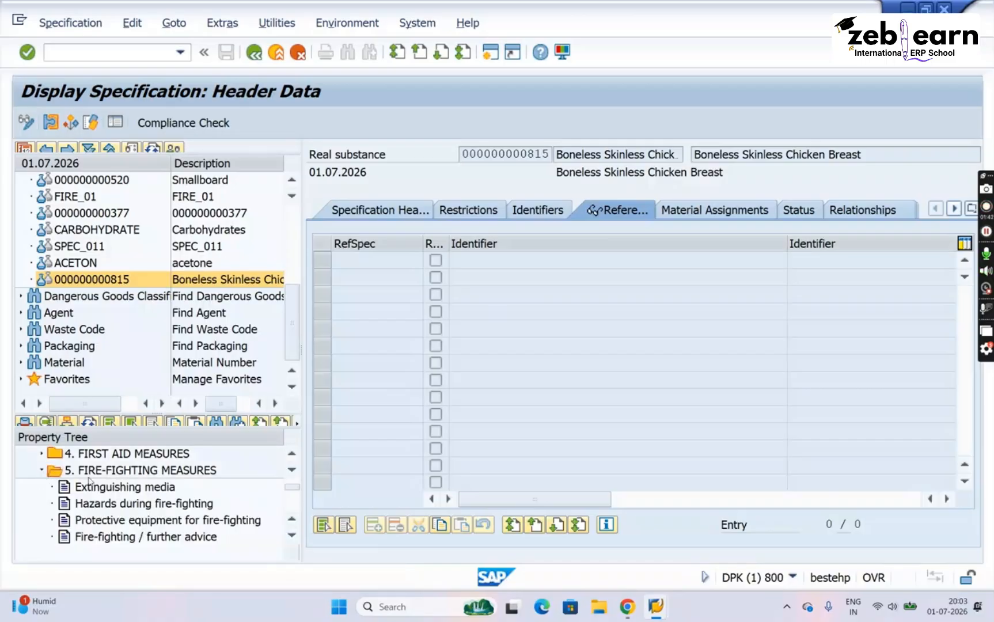
pyautogui.doubleClick(120, 489)
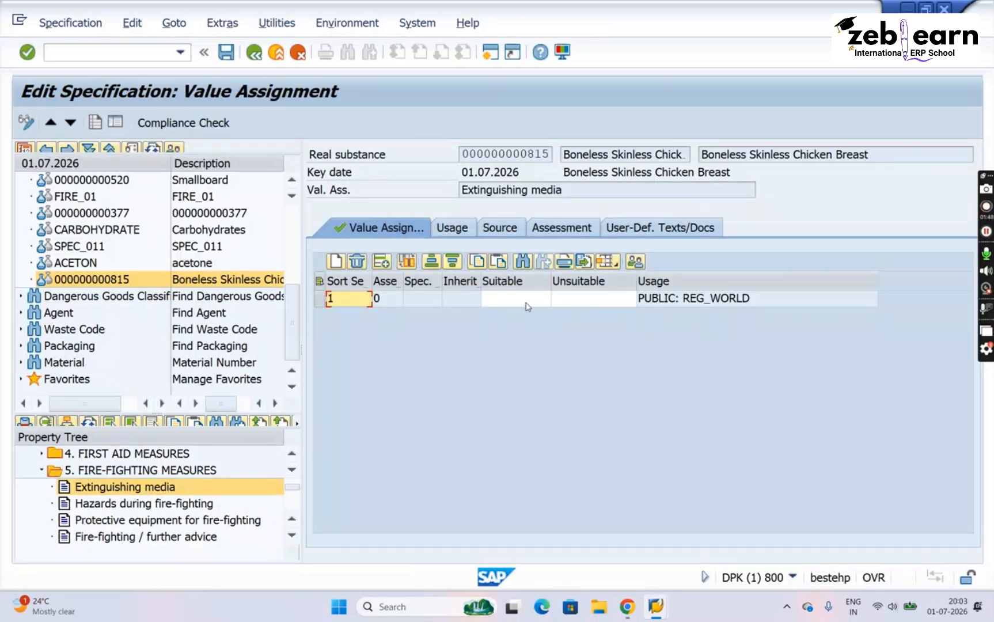
# Assign the phrase Water as the suitable extinguishing medium
pyautogui.click(527, 305)
pyautogui.click(547, 301)
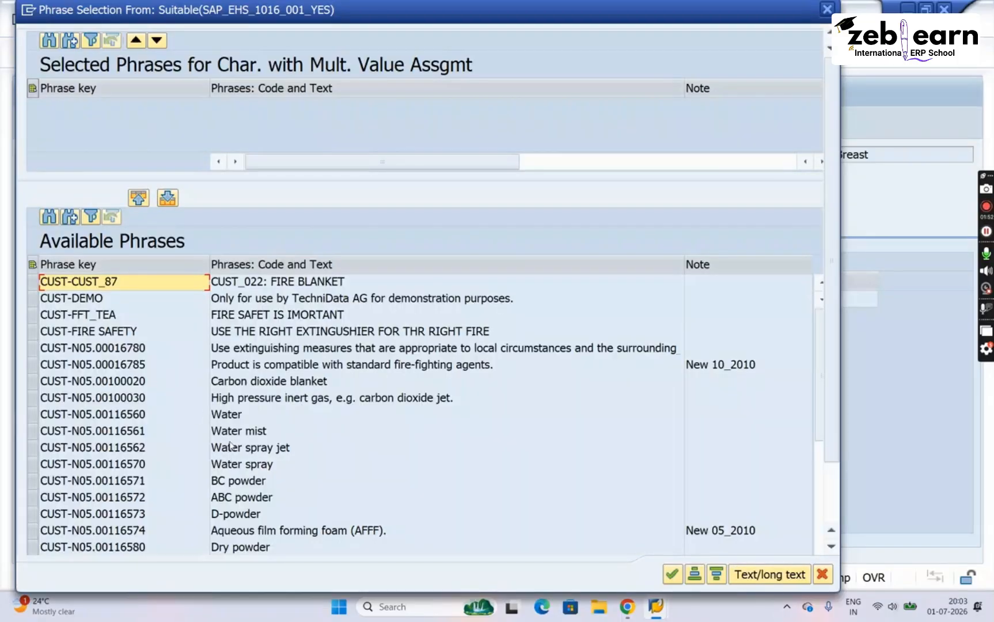
pyautogui.click(237, 417)
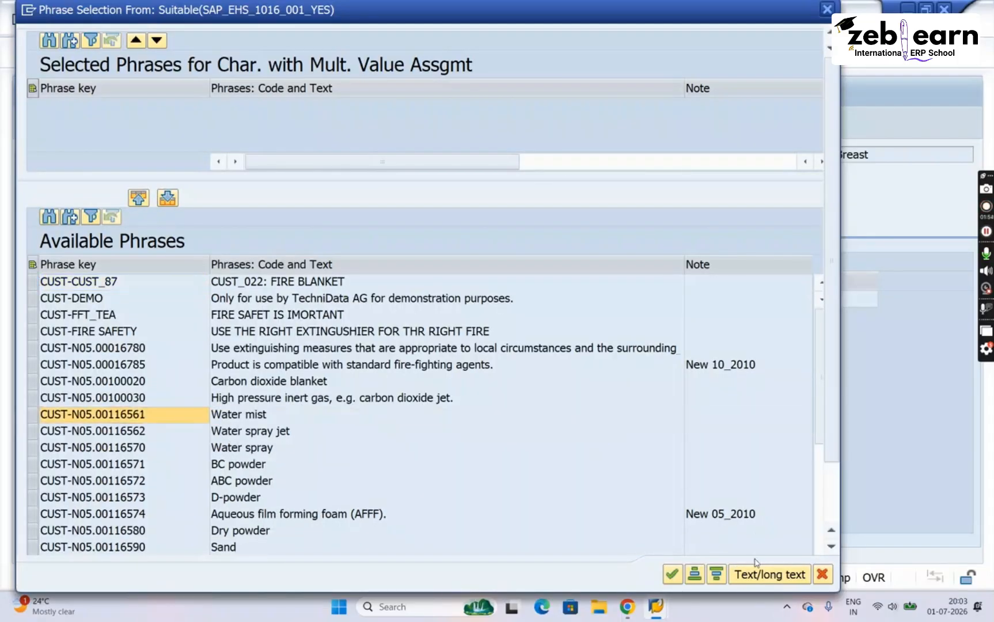
pyautogui.click(673, 574)
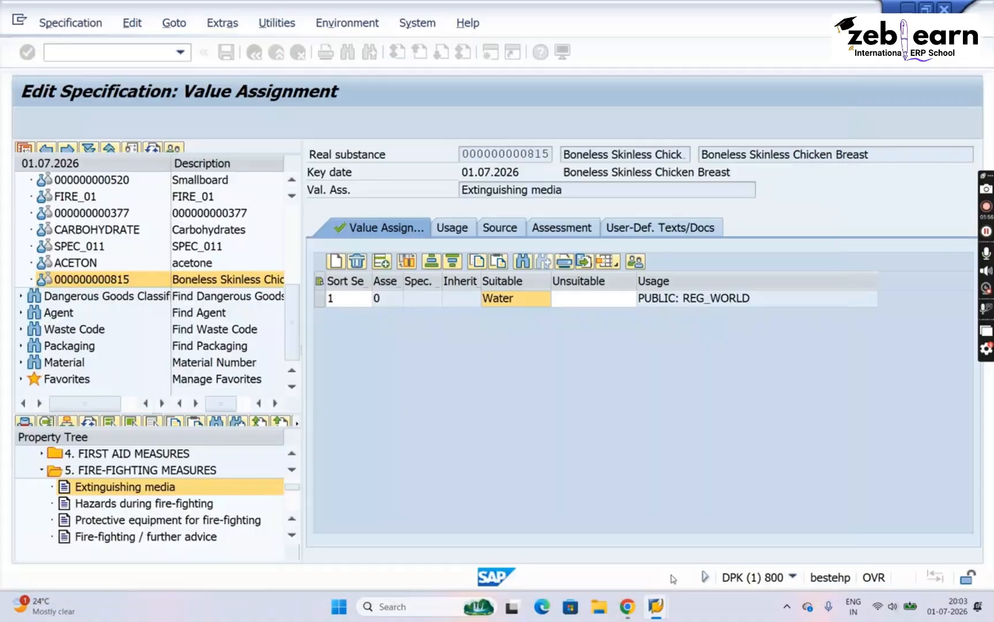
# Assign the phrase Dry powder as the unsuitable extinguishing medium
pyautogui.click(582, 301)
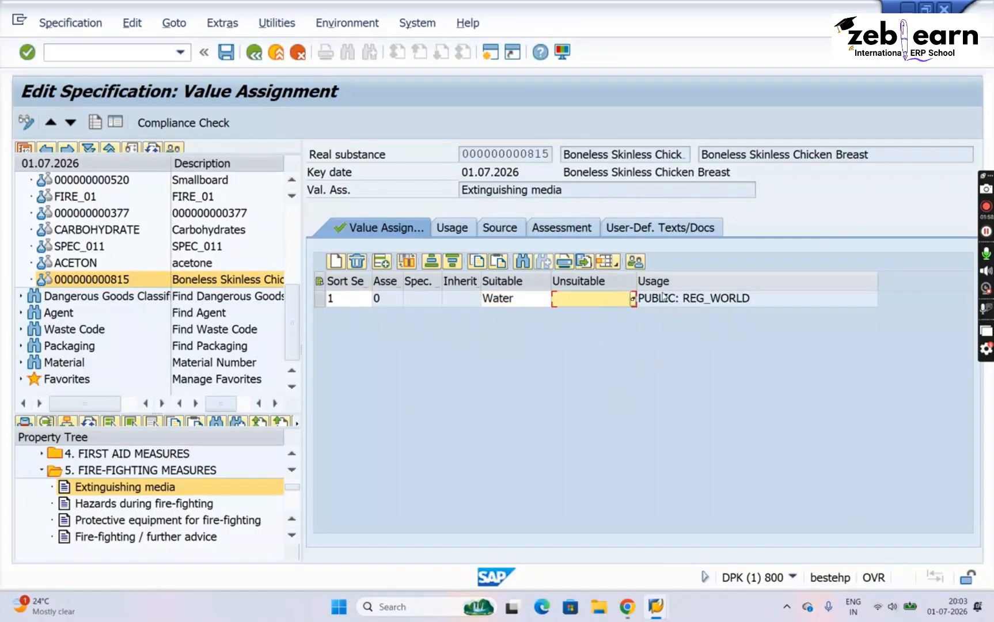
pyautogui.click(633, 299)
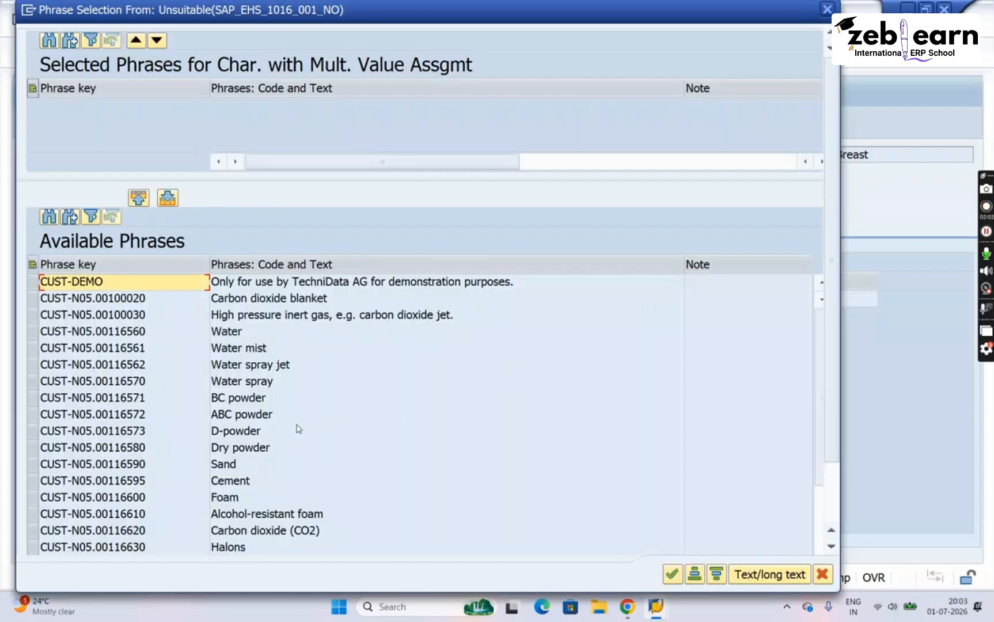
pyautogui.doubleClick(262, 447)
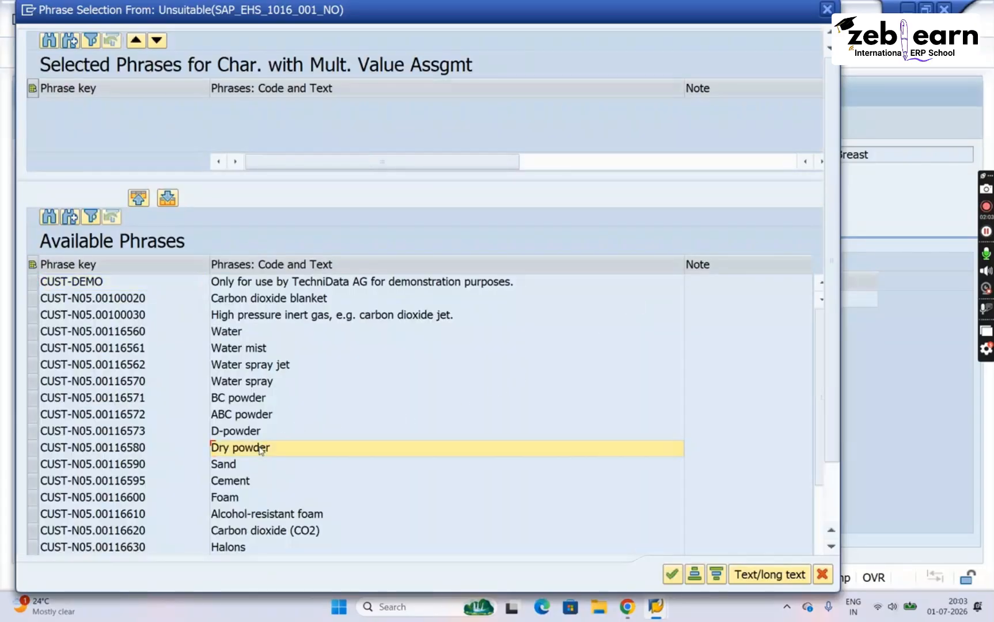
pyautogui.click(674, 575)
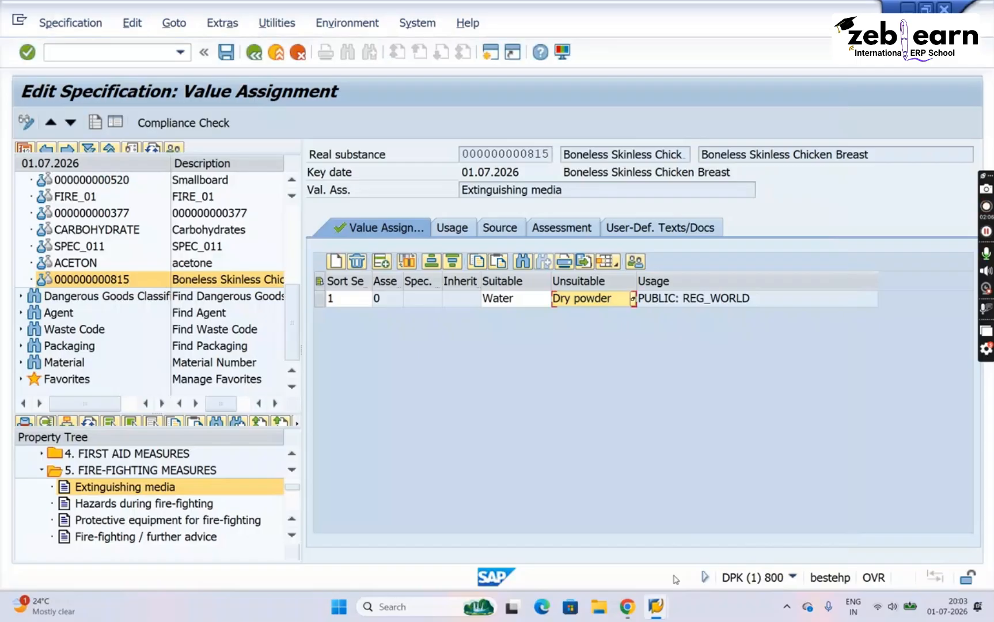
# Open the Hazards during fire-fighting value assignment and assign the phrase Fire Hazard as its advice
pyautogui.doubleClick(102, 505)
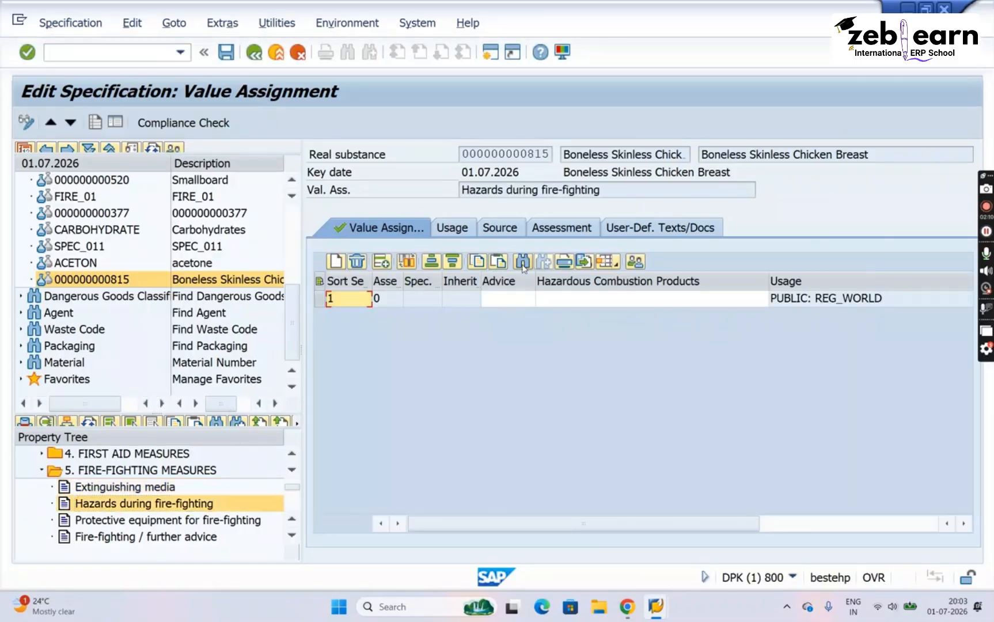
pyautogui.click(509, 298)
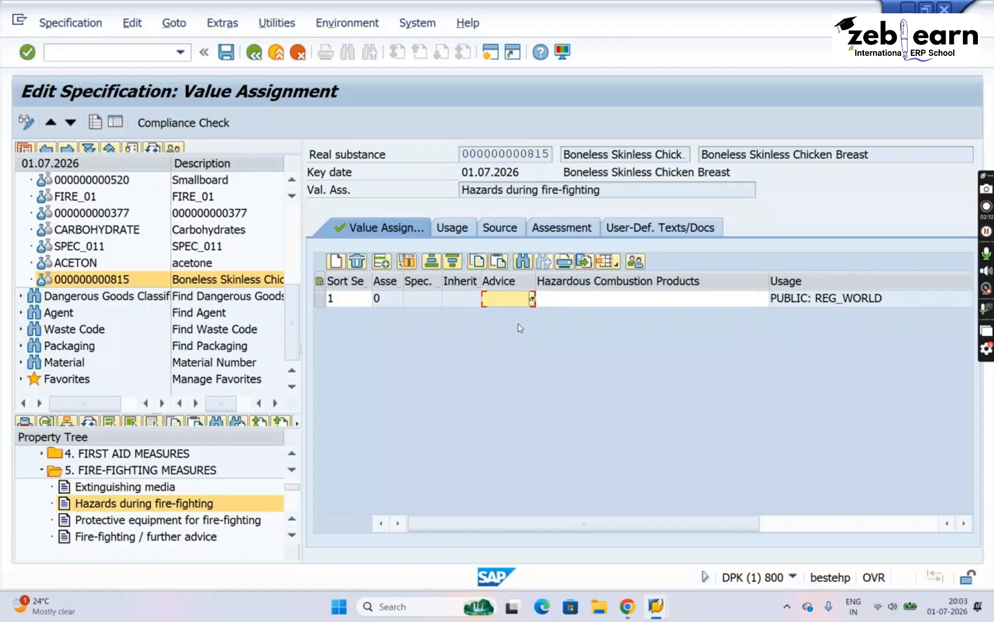
pyautogui.click(531, 299)
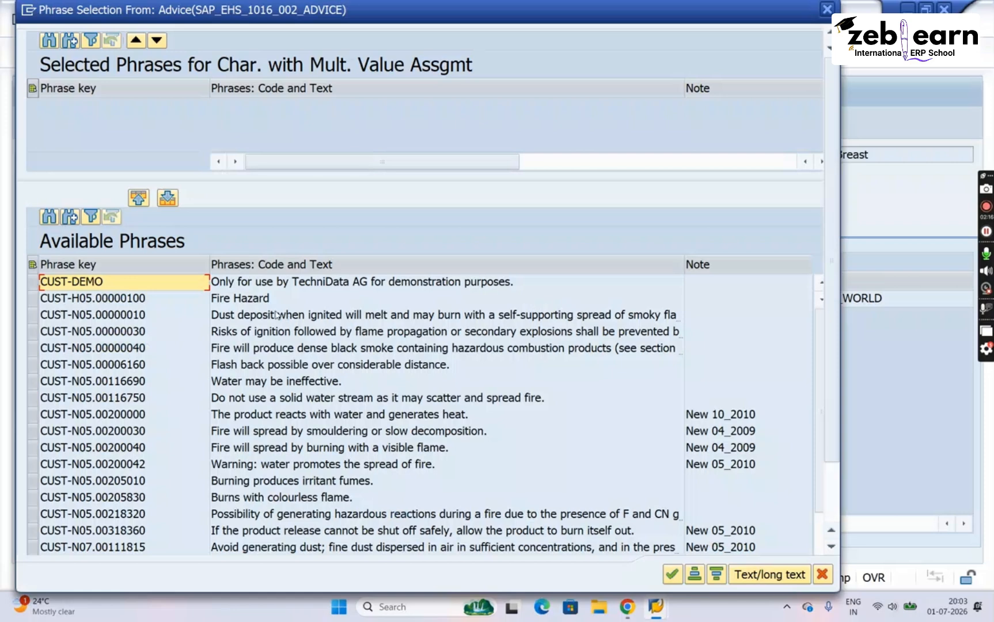
pyautogui.doubleClick(262, 299)
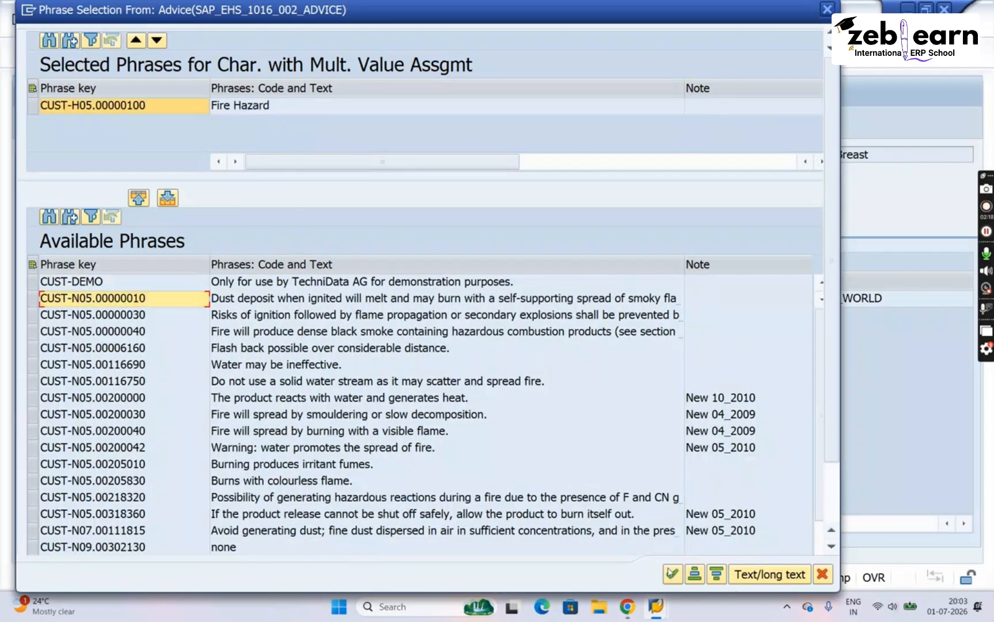
pyautogui.click(672, 574)
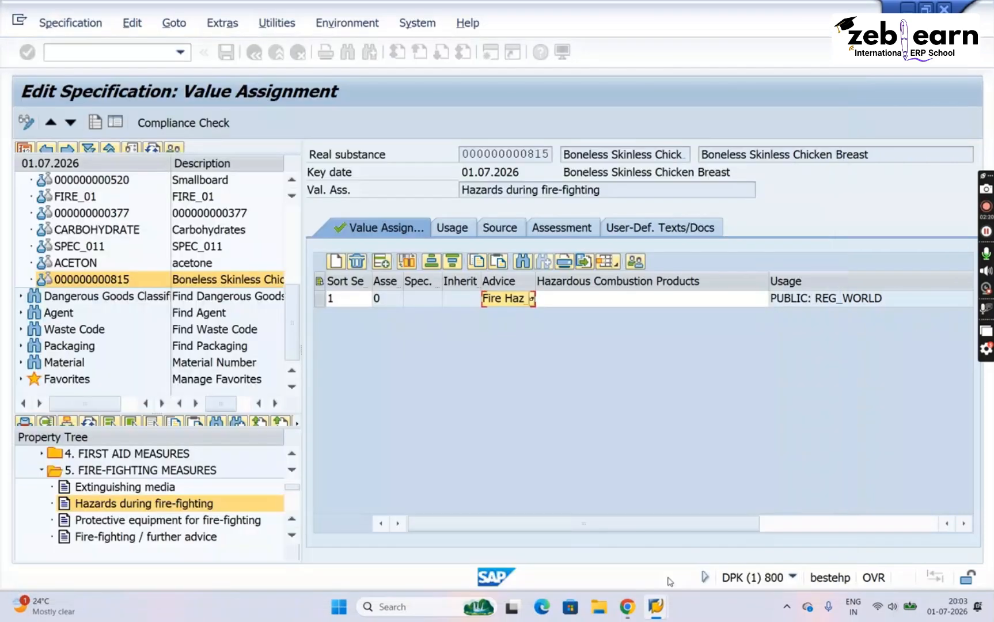
# Assign Boron oxides as the hazardous combustion product and save the specification
pyautogui.click(618, 305)
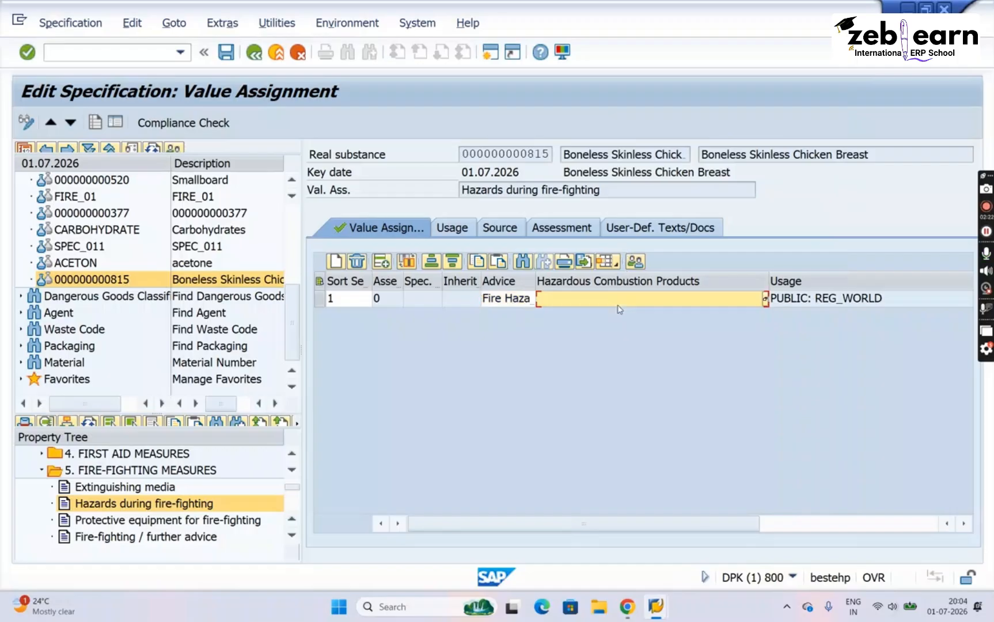
pyautogui.click(766, 300)
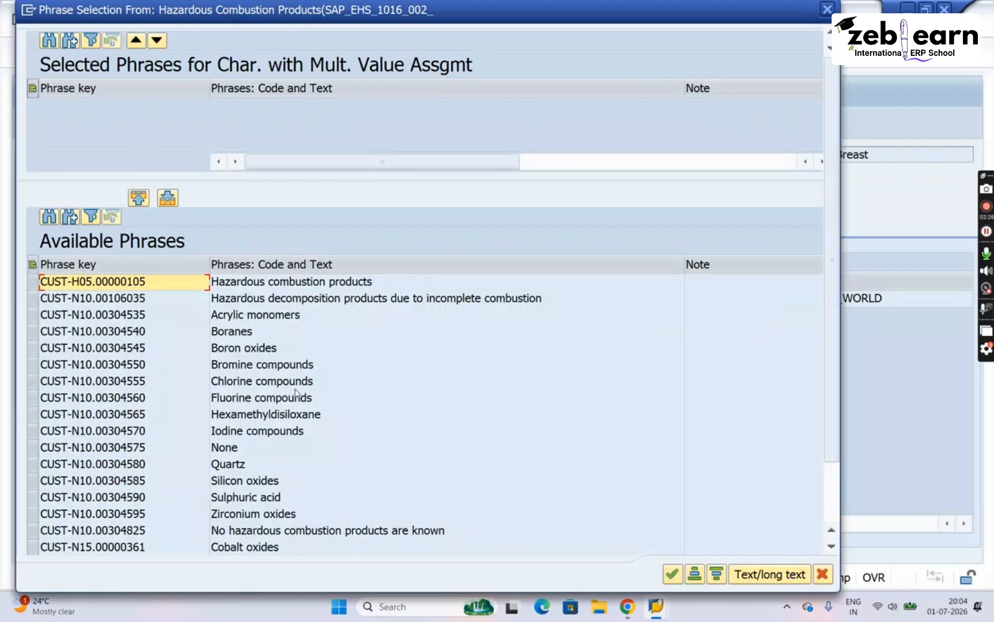
pyautogui.doubleClick(249, 353)
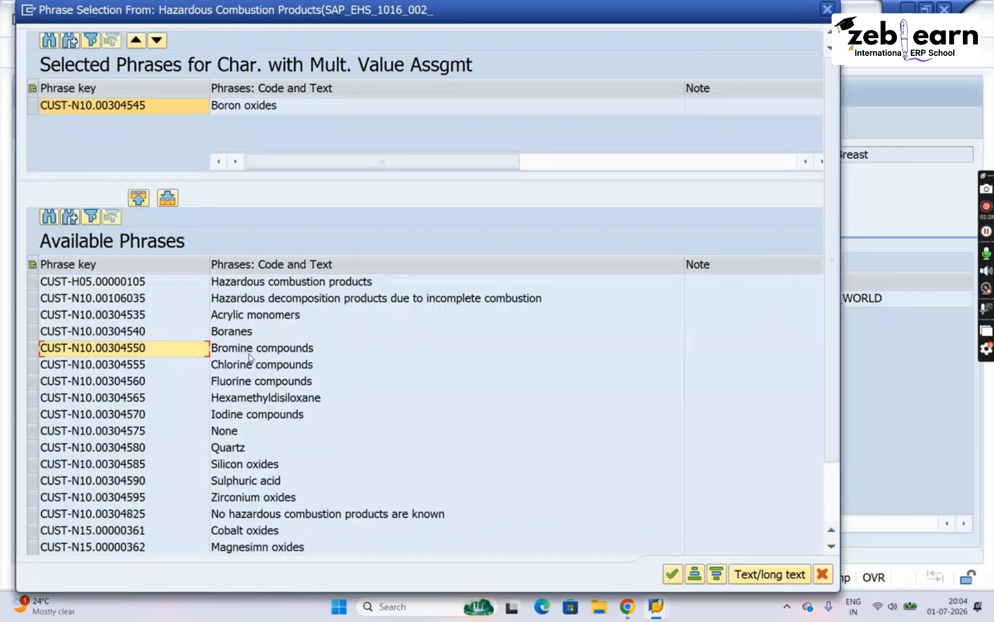
pyautogui.click(672, 574)
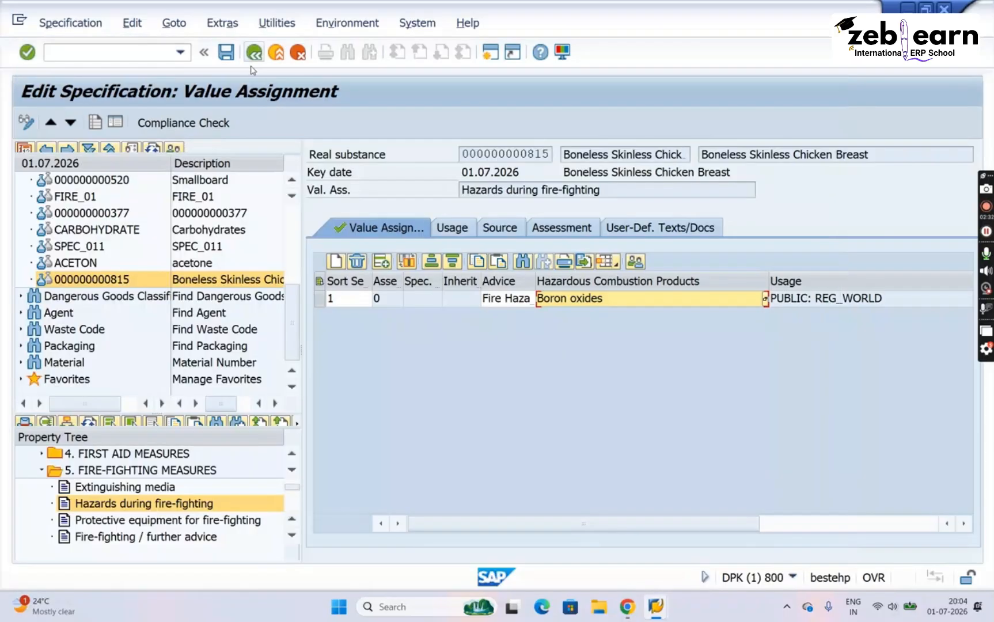
pyautogui.click(229, 53)
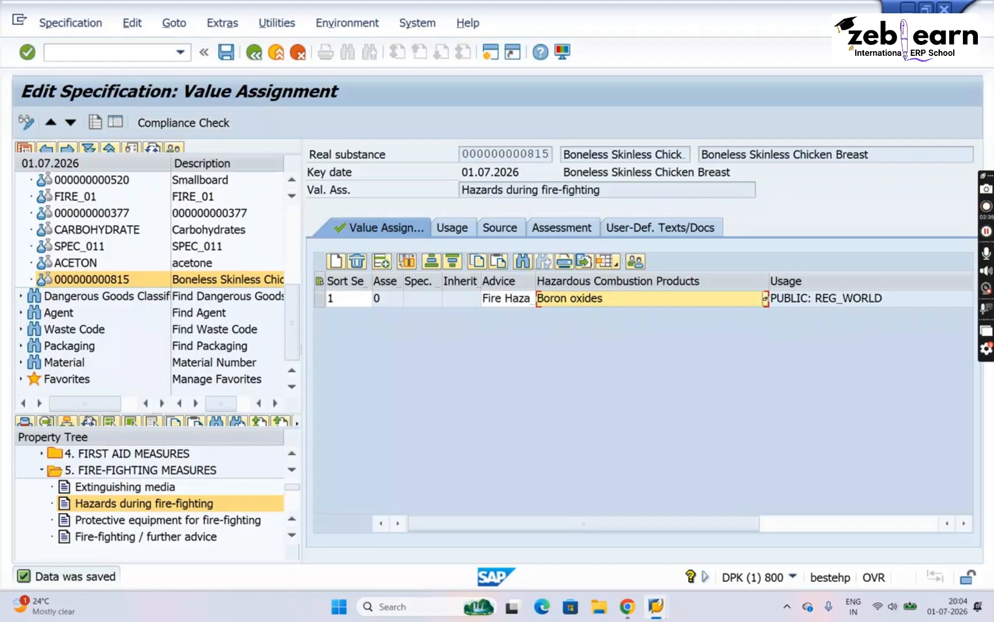
# Refresh the property tree and check the assignment status of Extinguishing media and Hazards during fire-fighting
pyautogui.click(89, 422)
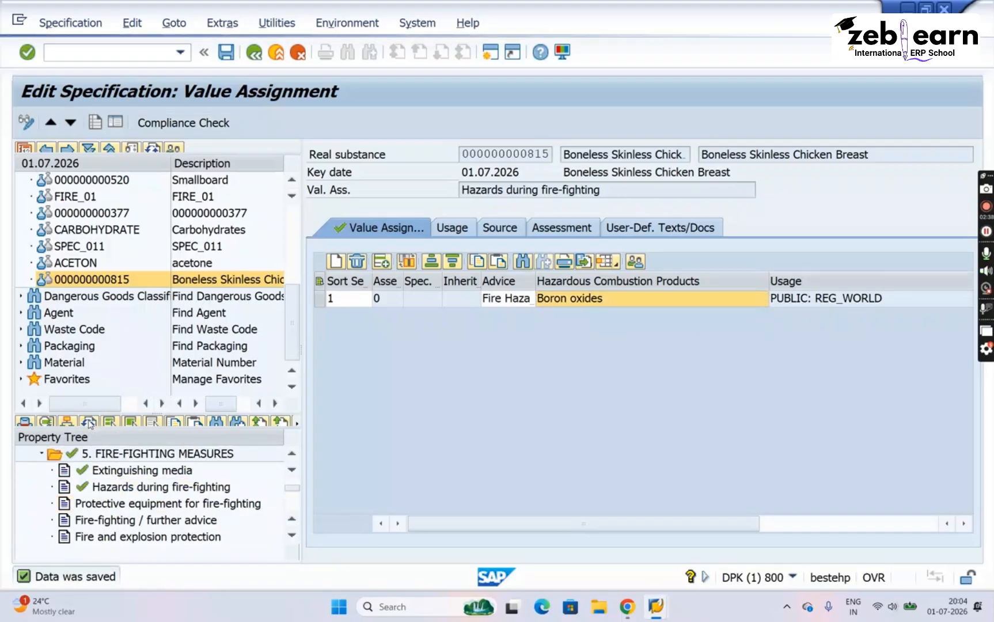
pyautogui.click(150, 470)
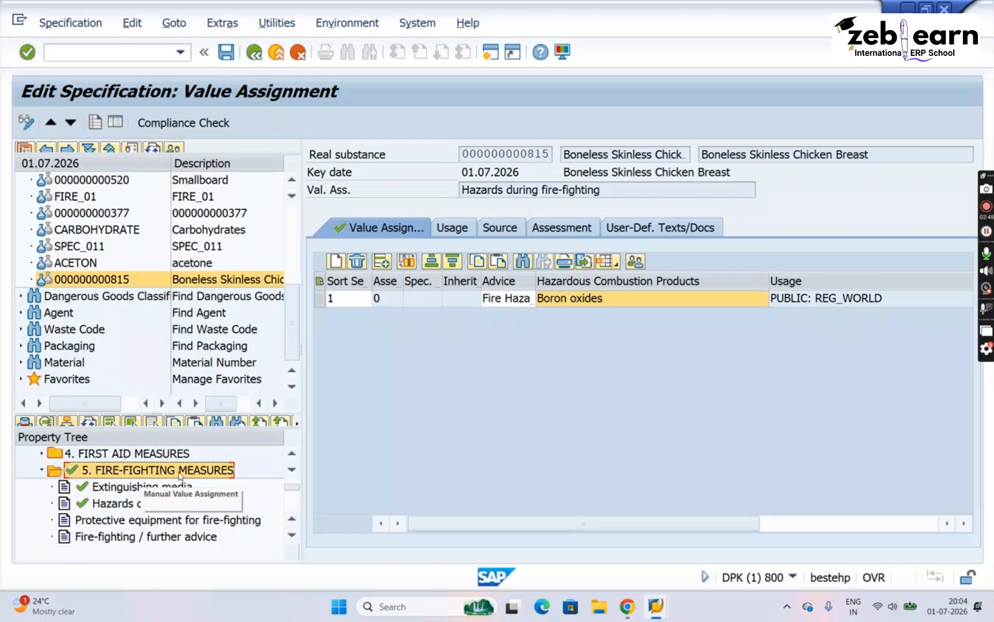
pyautogui.click(97, 490)
pyautogui.click(163, 507)
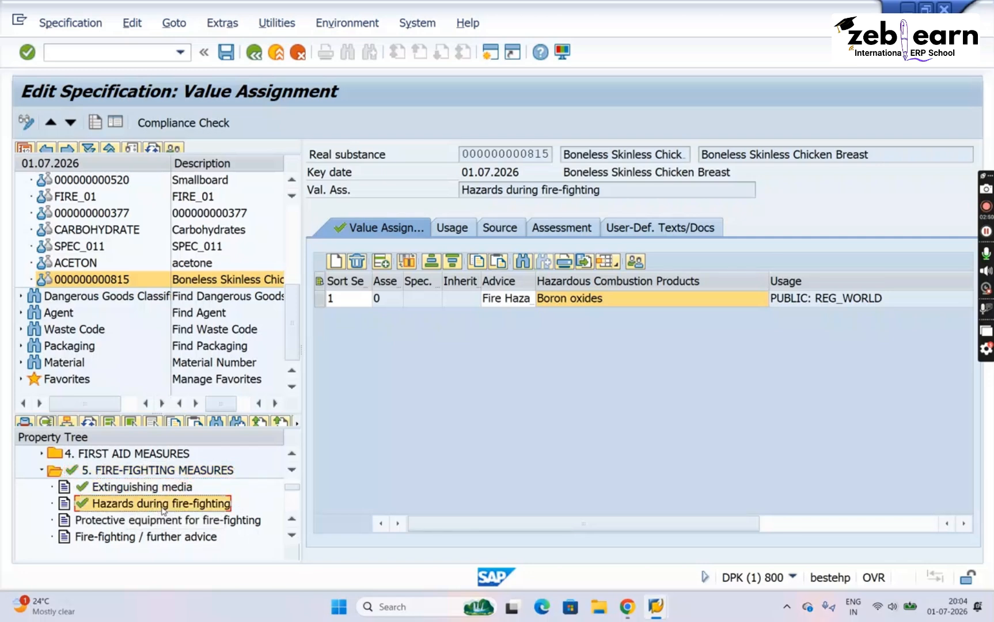
pyautogui.click(106, 491)
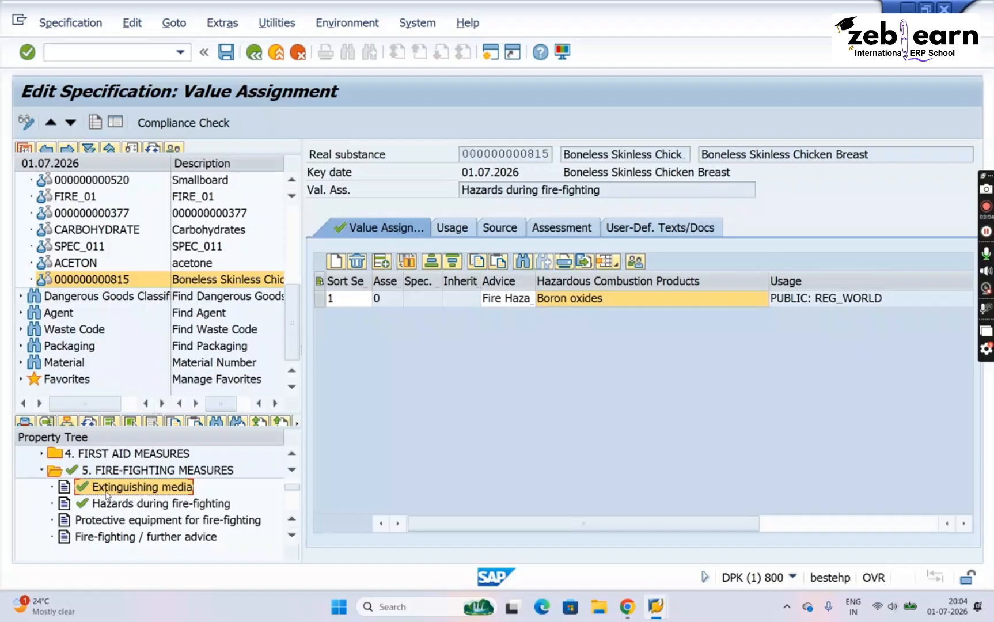
# Collapse section 5, Fire-Fighting Measures, and expand section 15, Regulatory Information, in the property tree
pyautogui.click(42, 471)
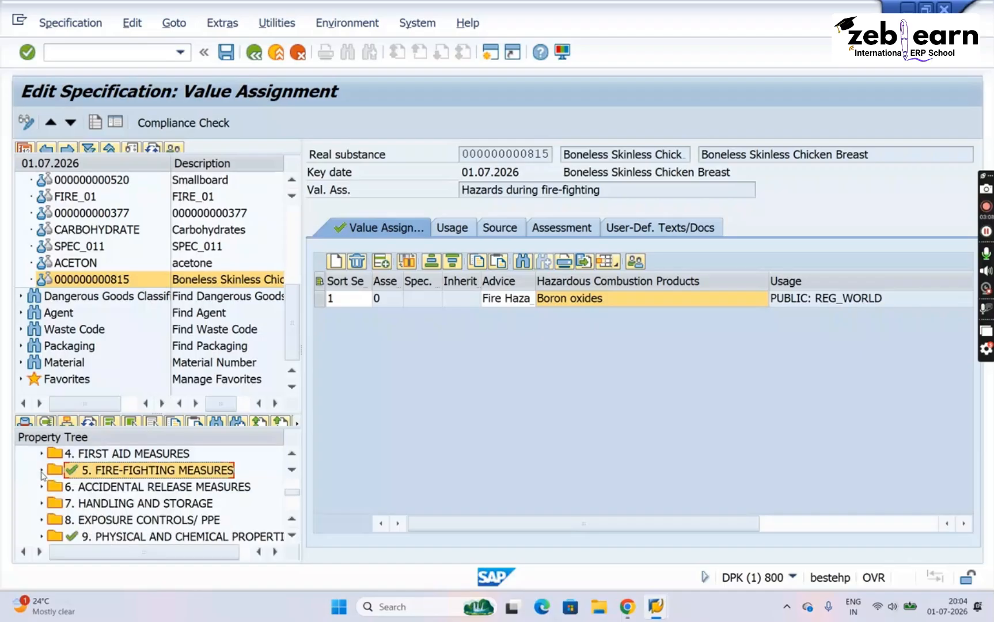
pyautogui.click(292, 460)
pyautogui.click(292, 459)
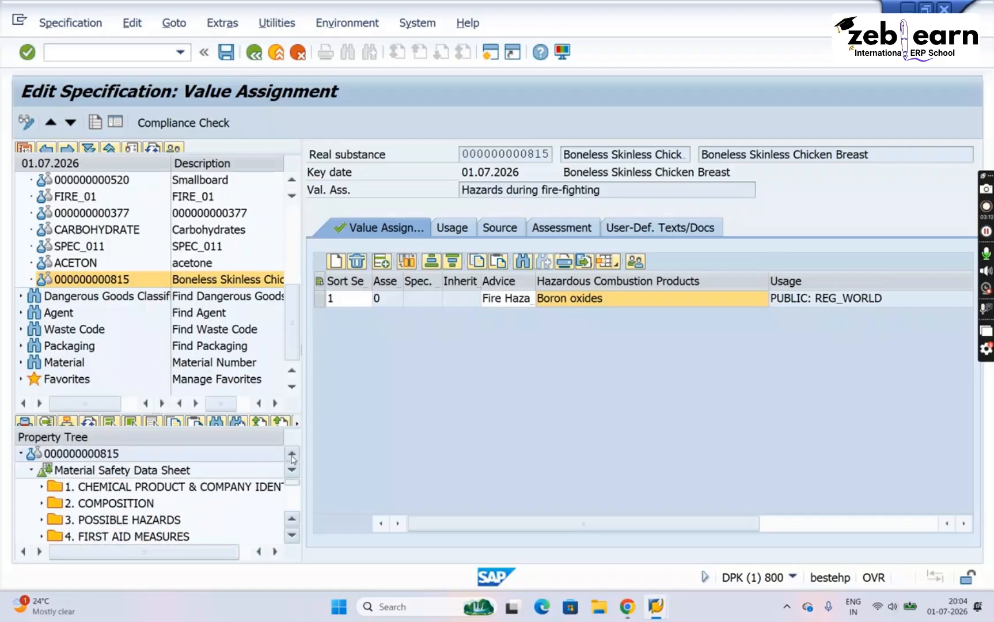
pyautogui.click(293, 537)
pyautogui.click(292, 537)
pyautogui.click(292, 537)
pyautogui.click(292, 537)
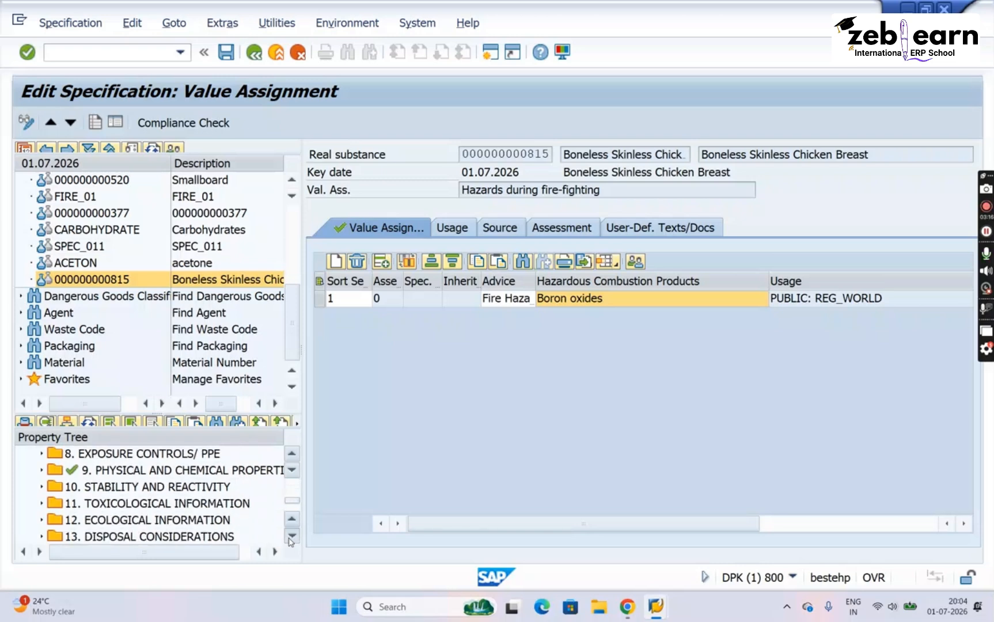
pyautogui.click(292, 537)
pyautogui.click(292, 537)
pyautogui.click(292, 537)
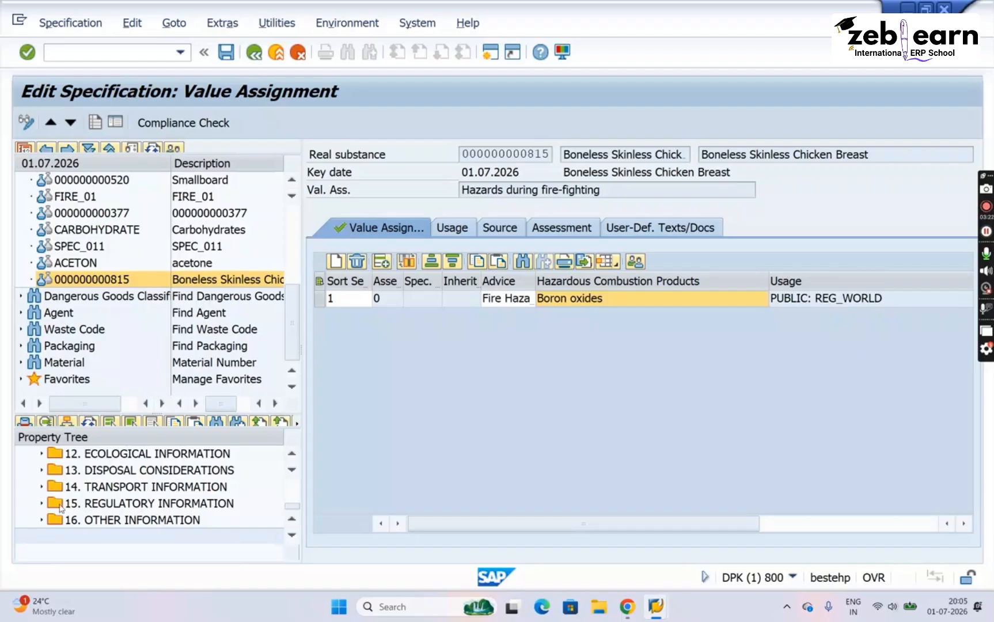
pyautogui.click(42, 507)
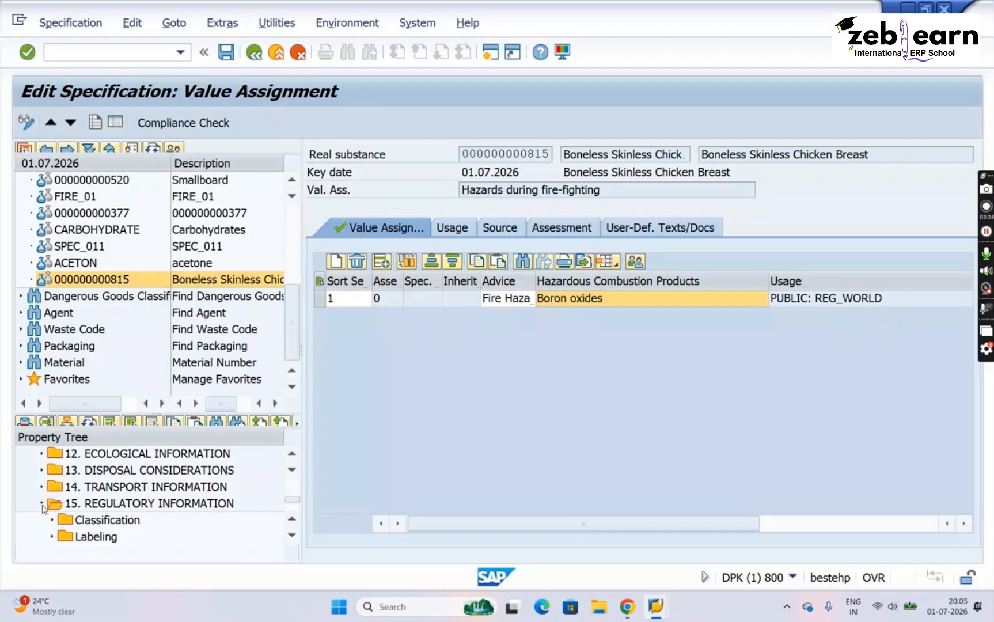
# Expand the Classification folder under section 15, Regulatory Information, and its International subfolder to examine the contained properties
pyautogui.click(292, 536)
pyautogui.click(293, 537)
pyautogui.click(293, 536)
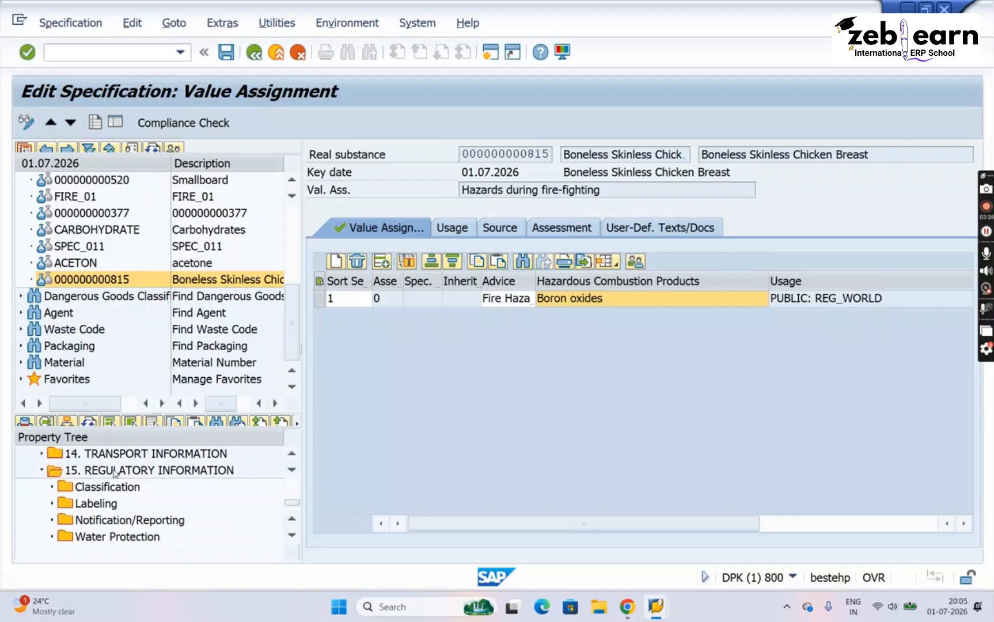
pyautogui.click(104, 472)
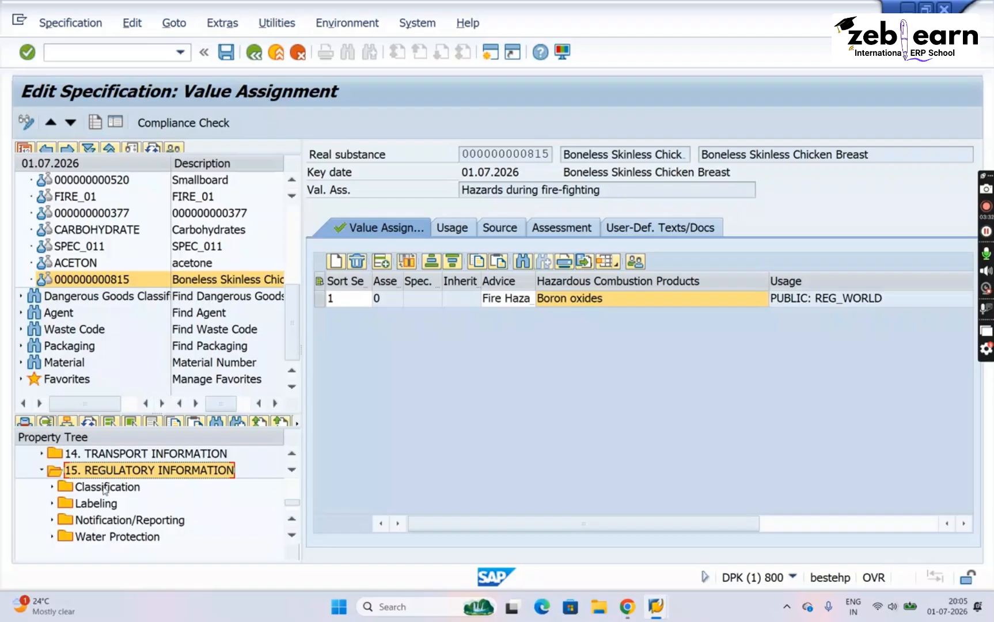
pyautogui.click(106, 488)
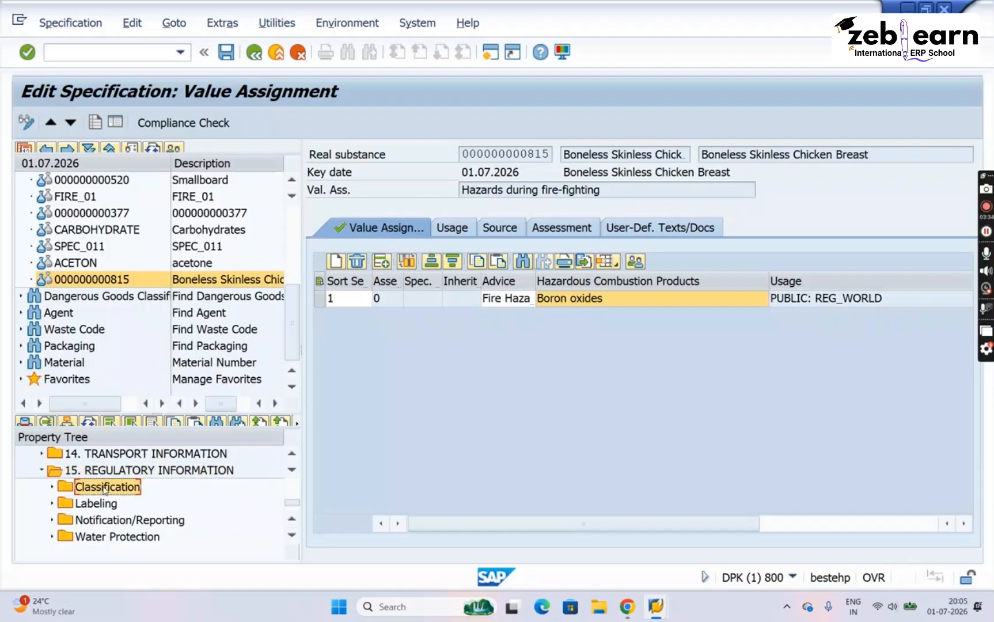
pyautogui.click(53, 490)
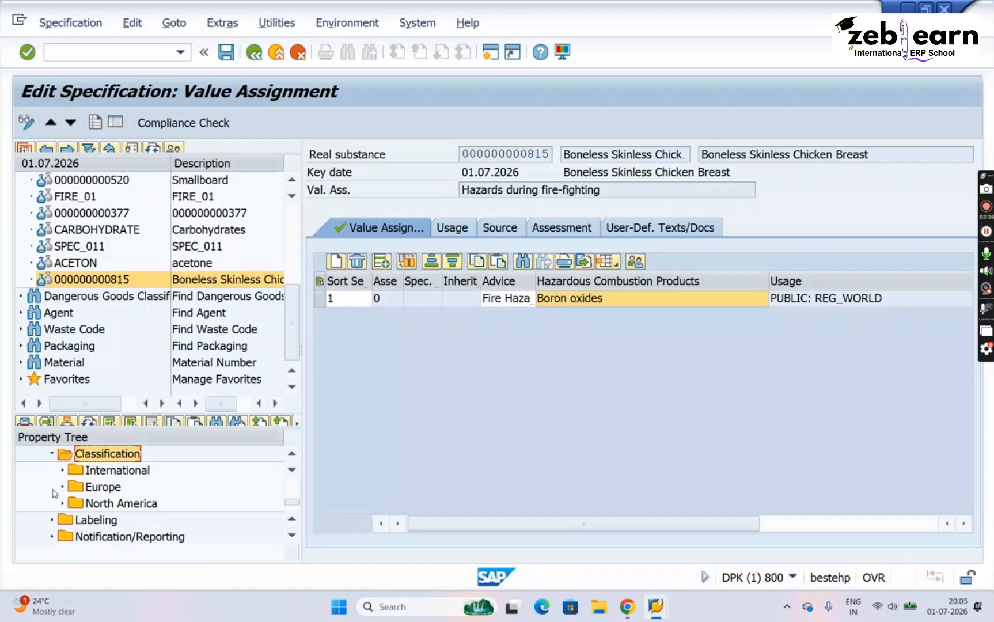
pyautogui.click(128, 473)
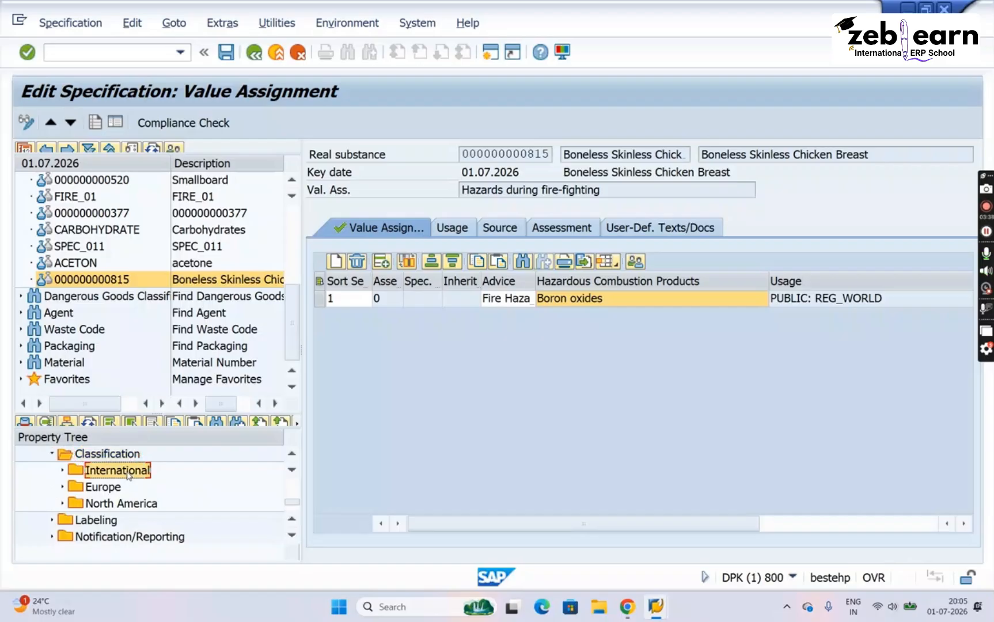
pyautogui.click(62, 472)
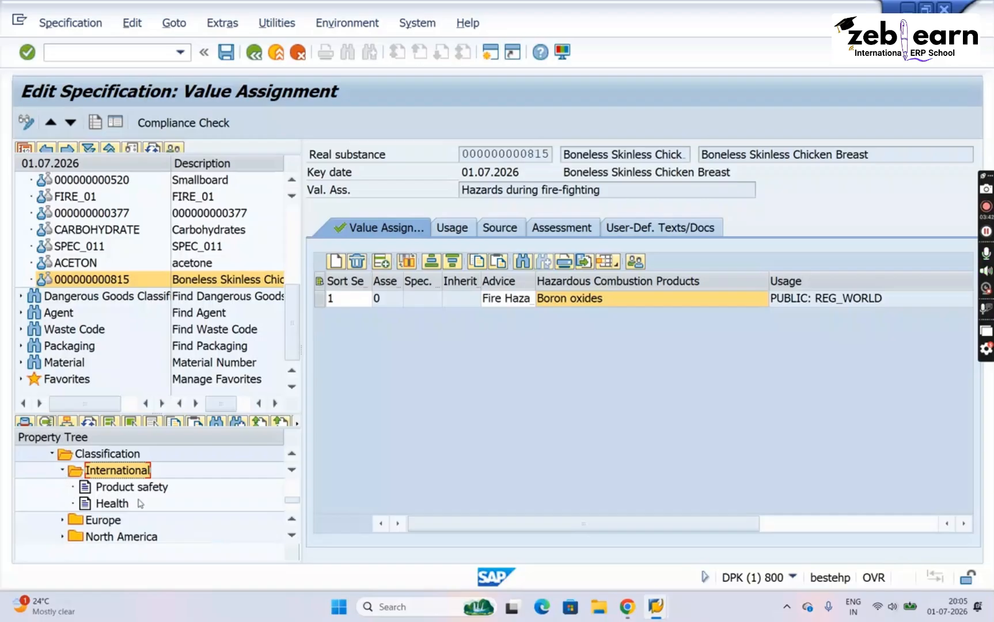
# Collapse the International and Classification folders and section 15, Regulatory Information, in the property tree
pyautogui.click(63, 471)
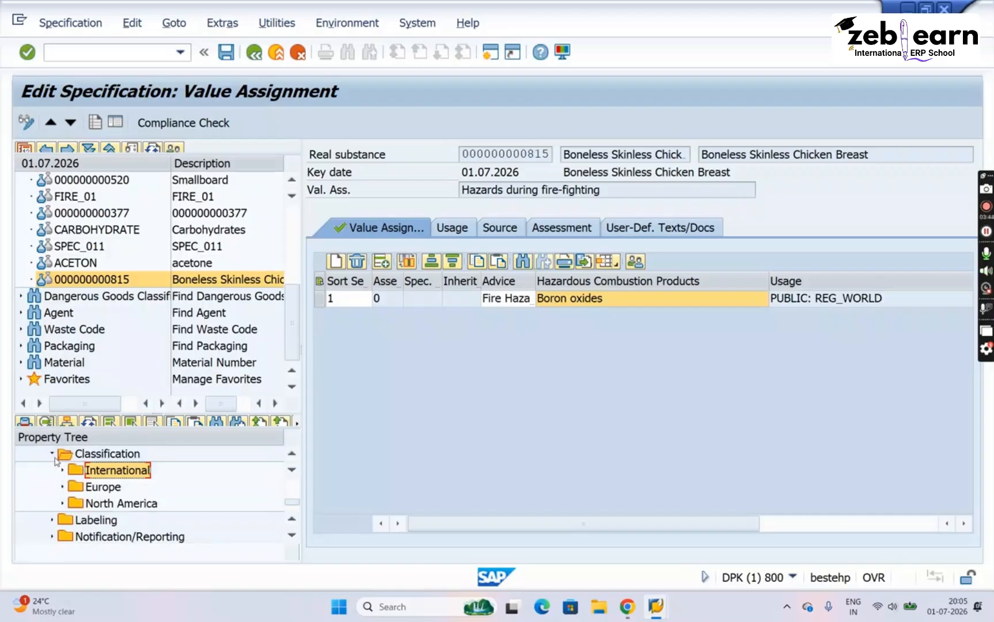
pyautogui.click(52, 454)
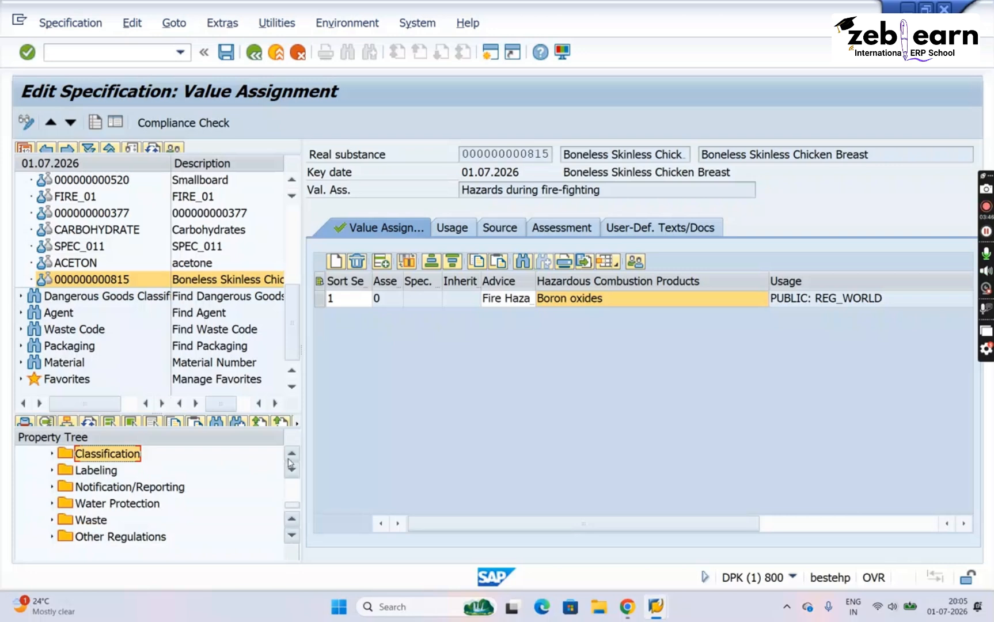
pyautogui.scroll(1, 289, 460)
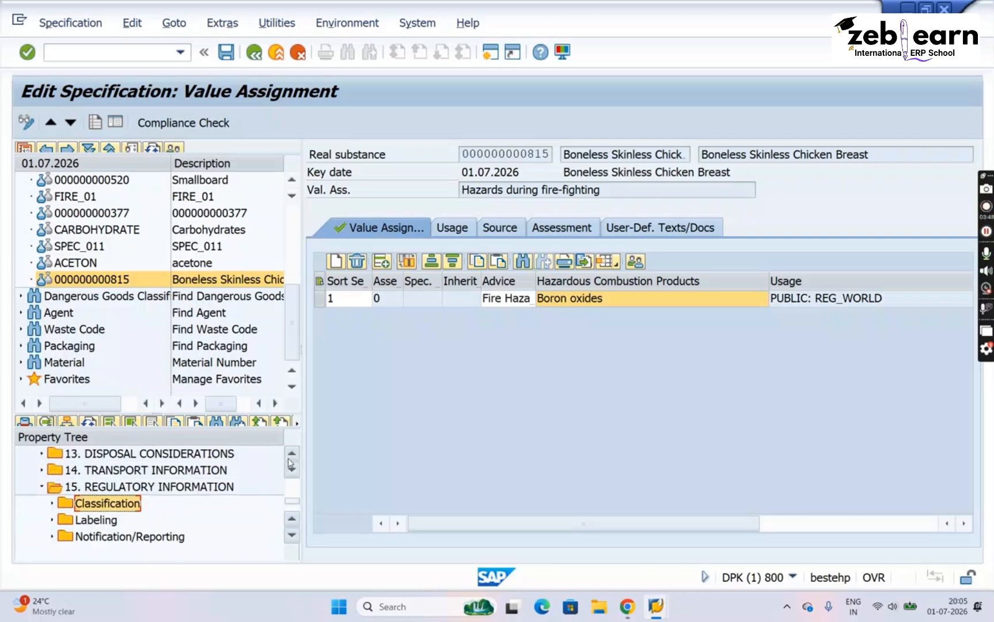
pyautogui.click(42, 488)
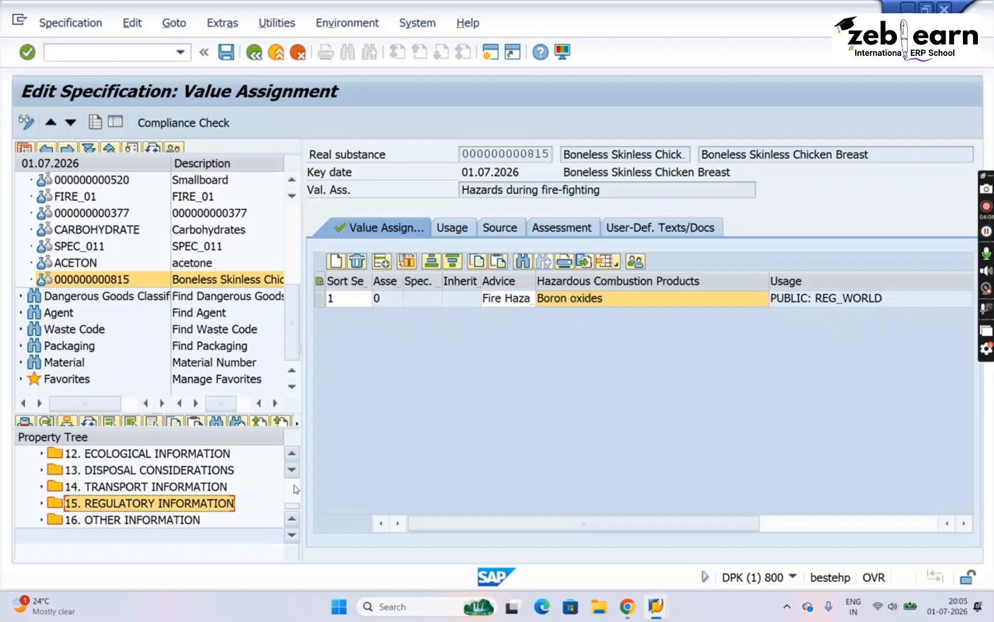
pyautogui.scroll(5, 294, 488)
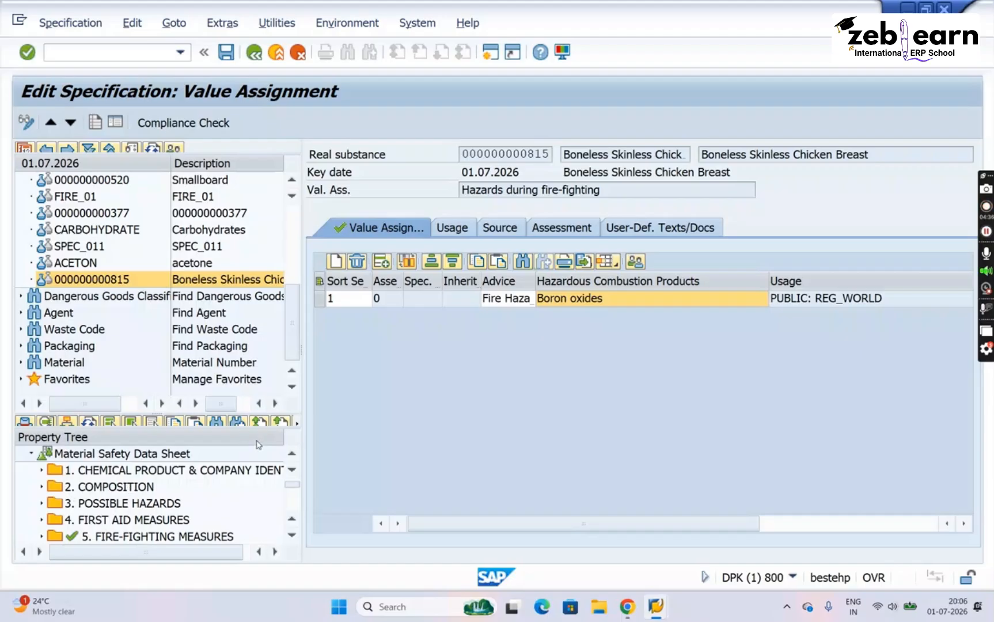
pyautogui.click(295, 454)
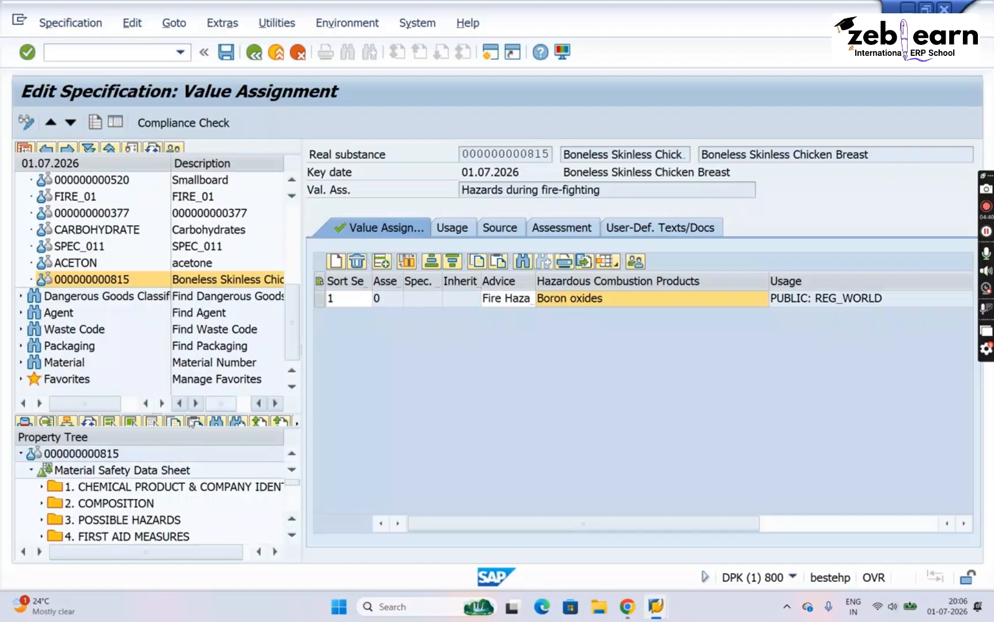
pyautogui.click(107, 455)
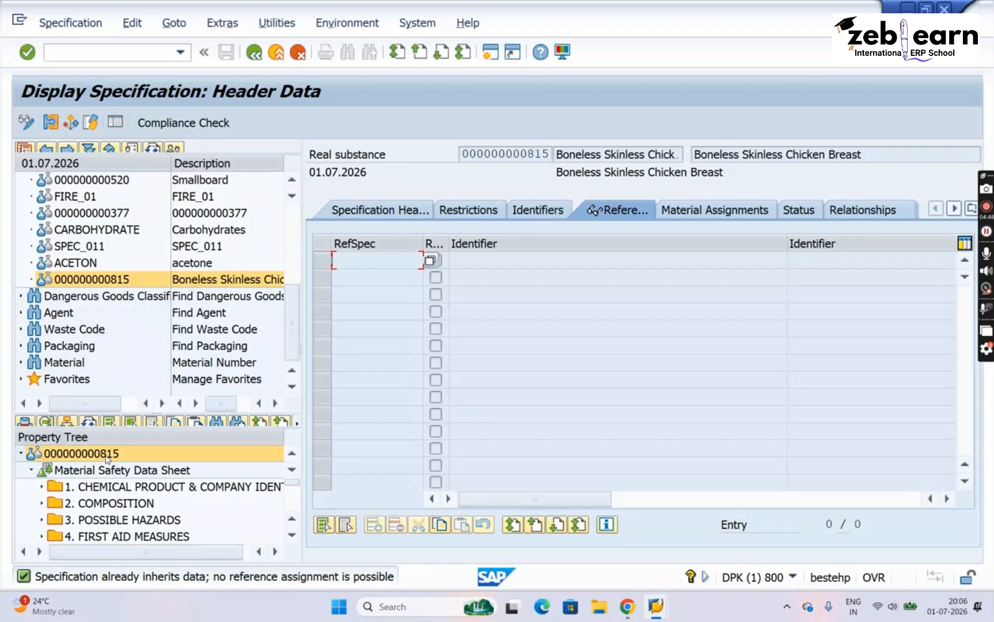
pyautogui.click(79, 265)
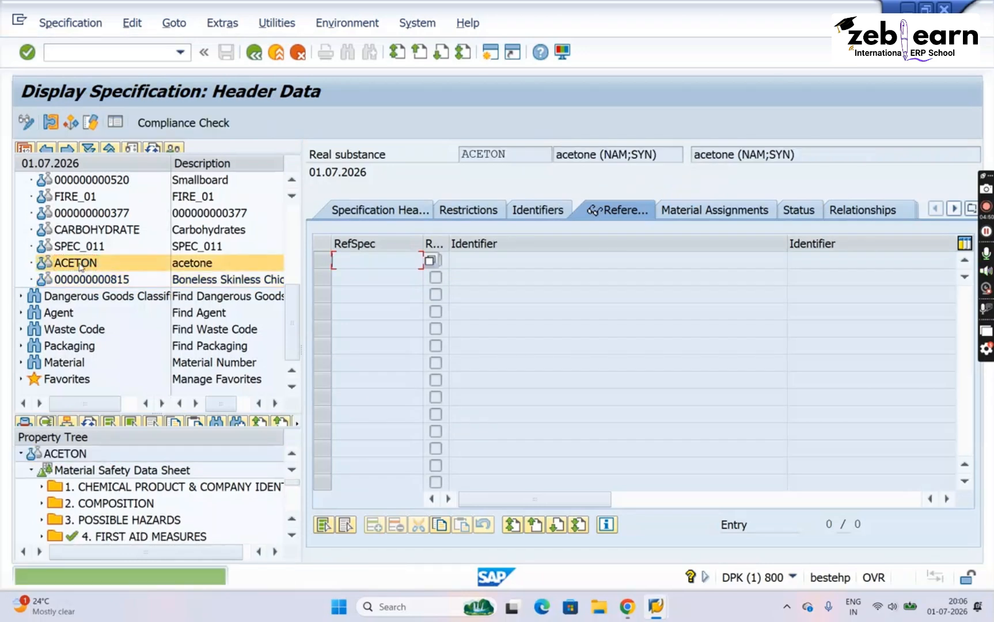
pyautogui.click(77, 232)
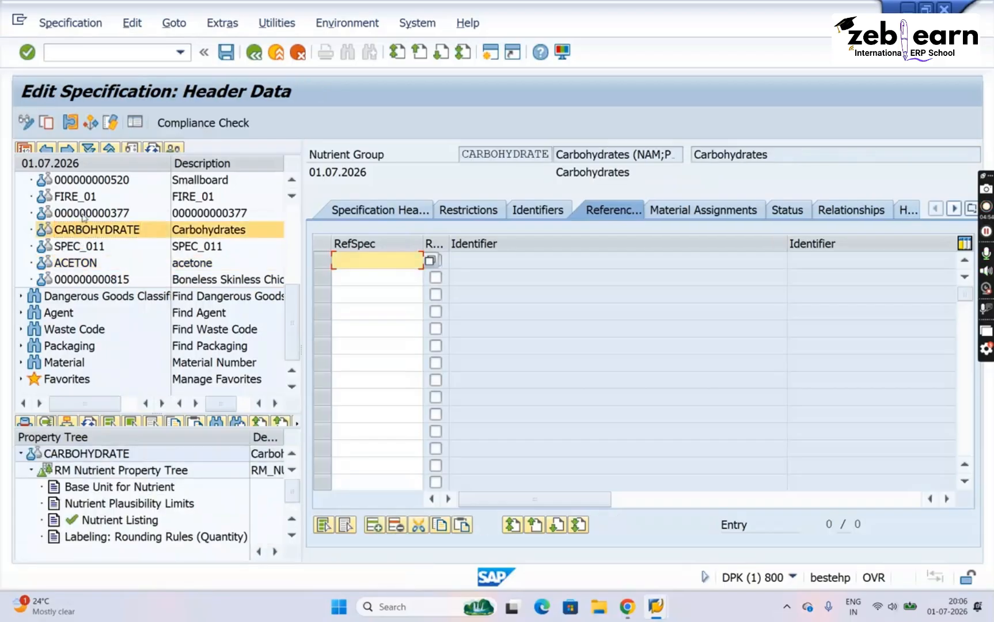
pyautogui.click(85, 215)
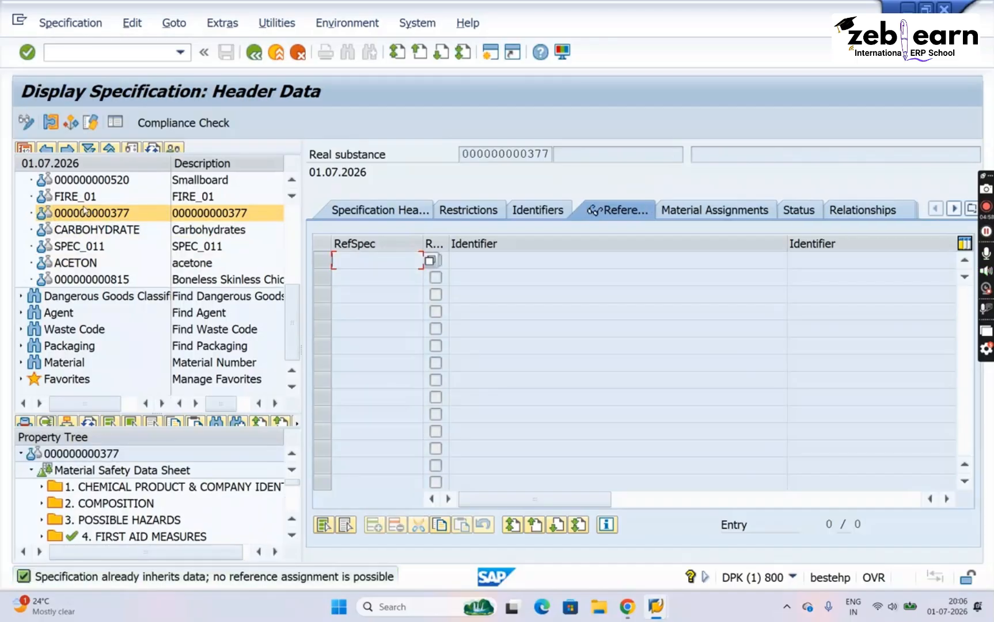
pyautogui.click(106, 188)
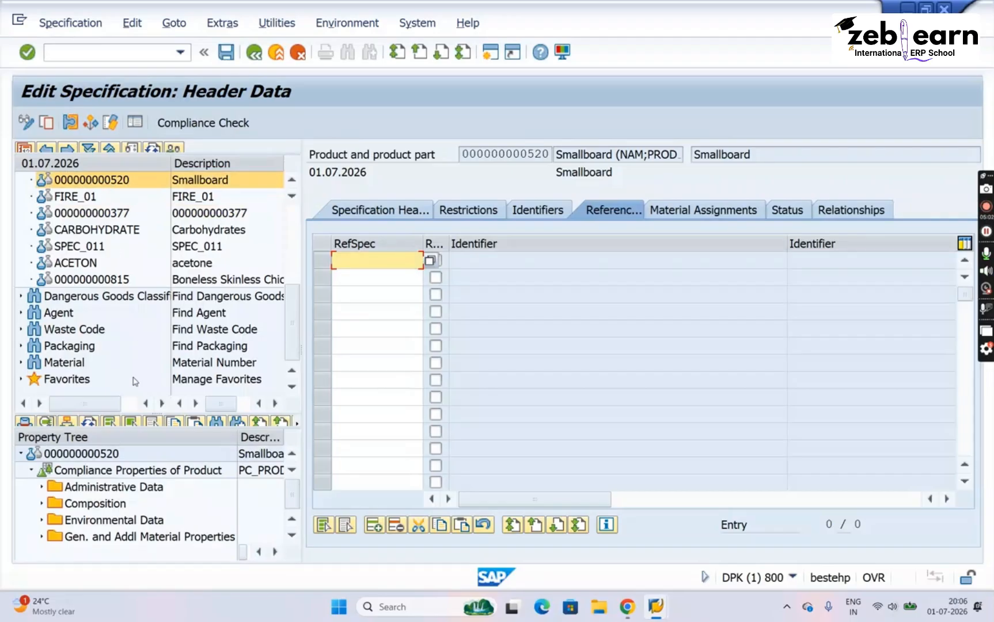
# Examine which other property trees are available for the Smallboard specification, keeping Compliance Properties of Product
pyautogui.click(132, 474)
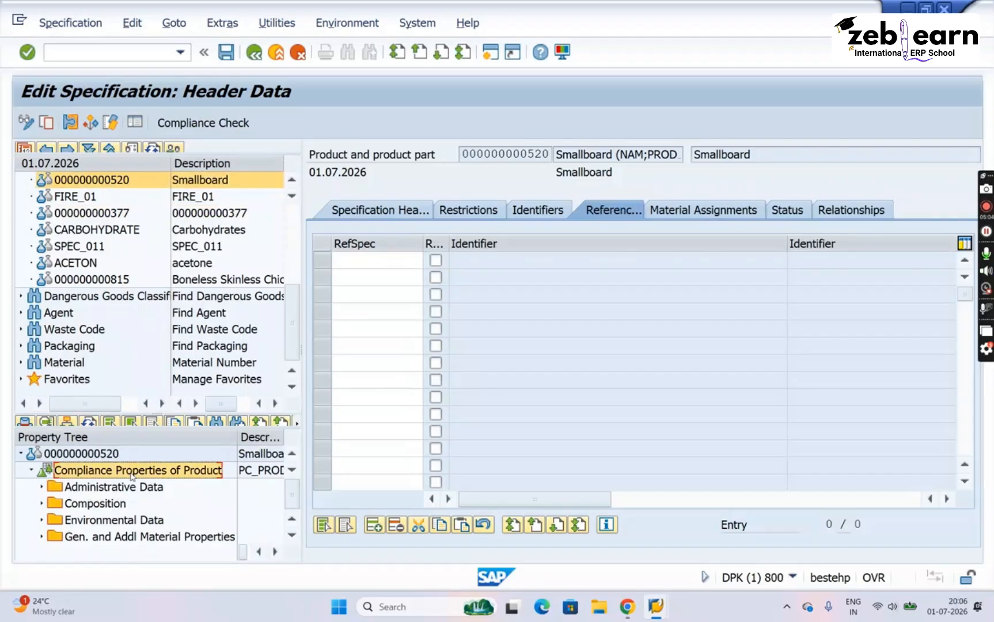
pyautogui.rightClick(132, 477)
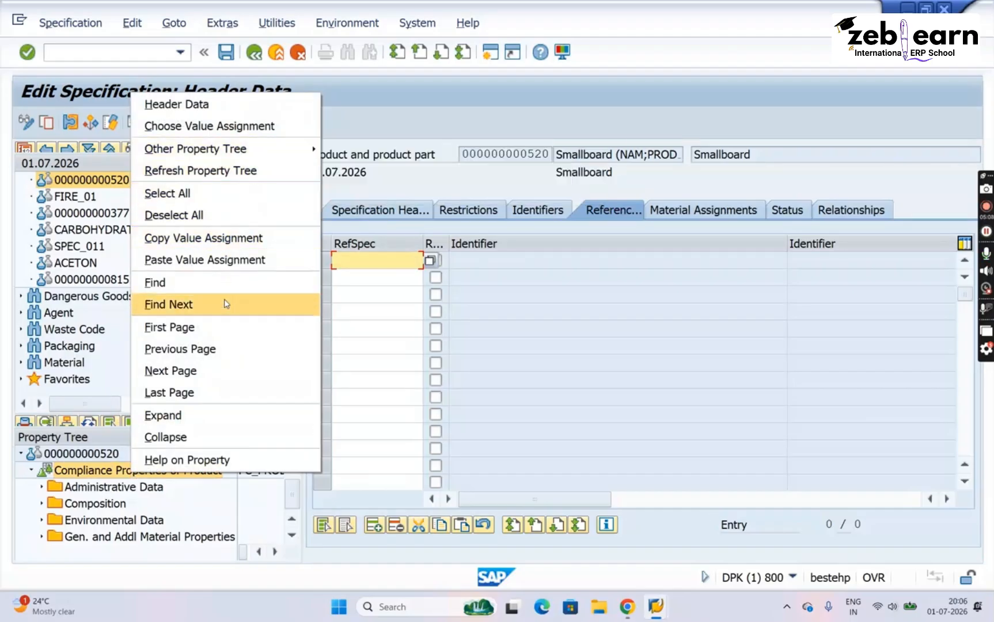
pyautogui.moveTo(258, 158)
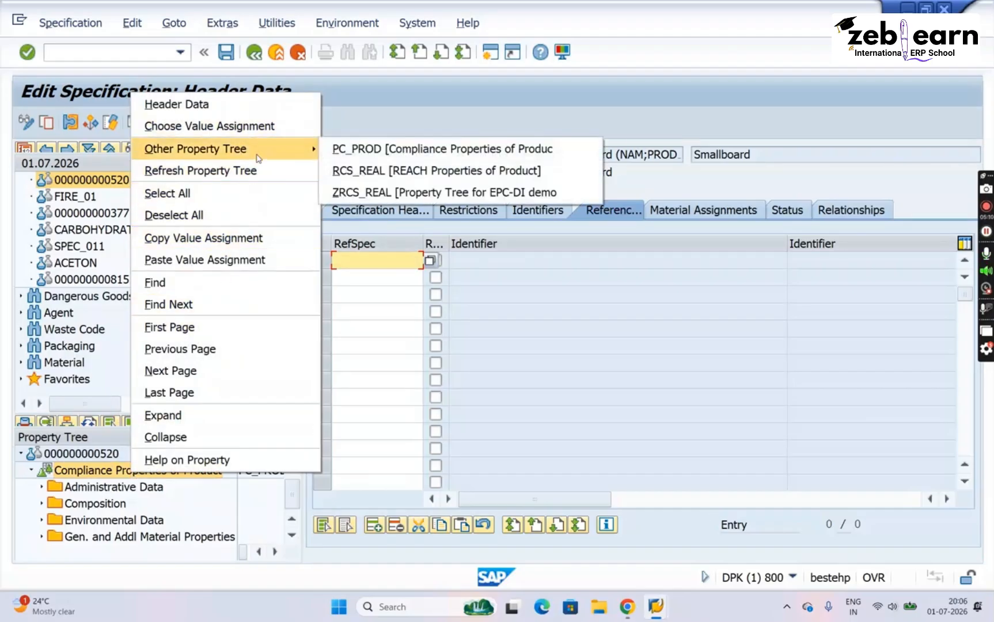
pyautogui.click(404, 312)
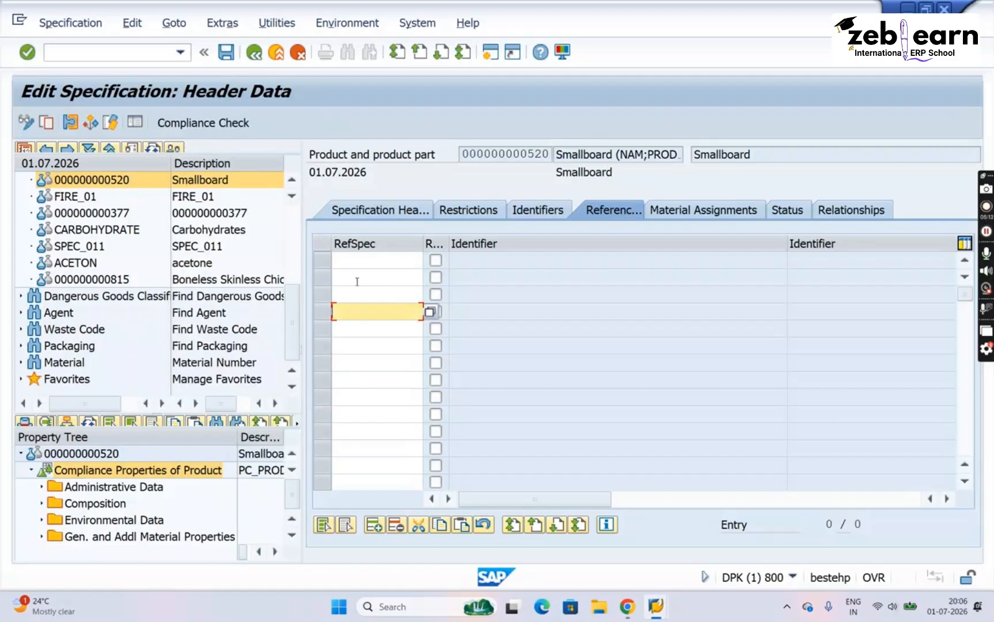
# Open the Solder Paste P-YT20011 specification and select its Material Safety Data Sheet property tree for review
pyautogui.scroll(1, 297, 180)
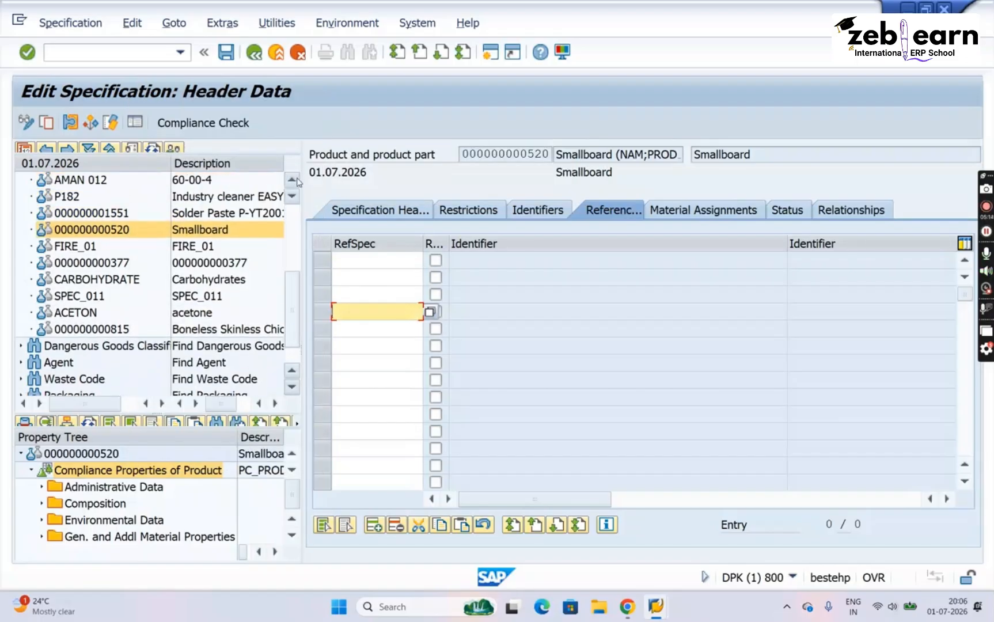
pyautogui.click(87, 215)
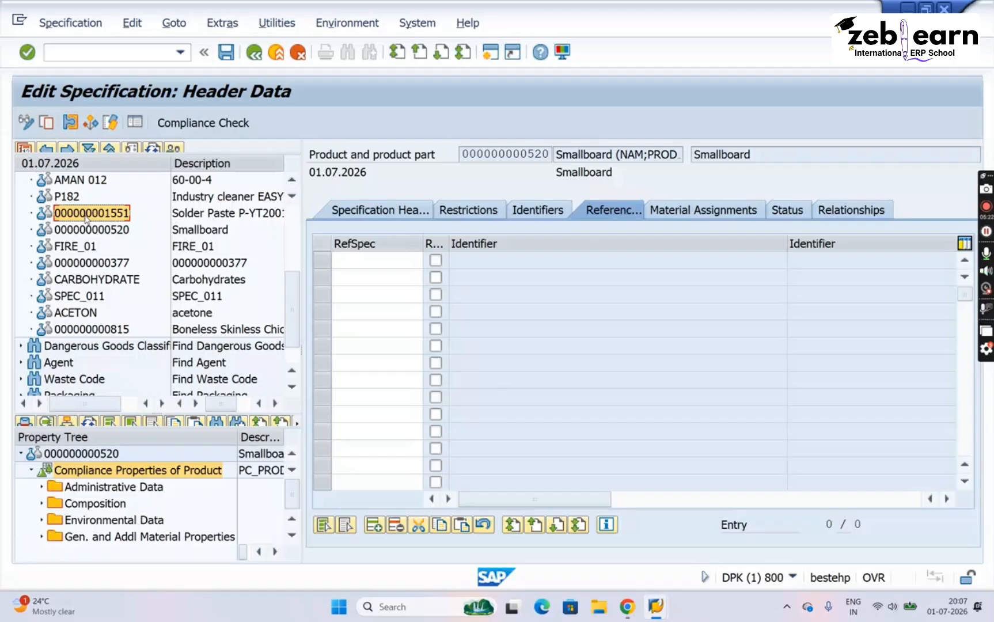
pyautogui.doubleClick(86, 214)
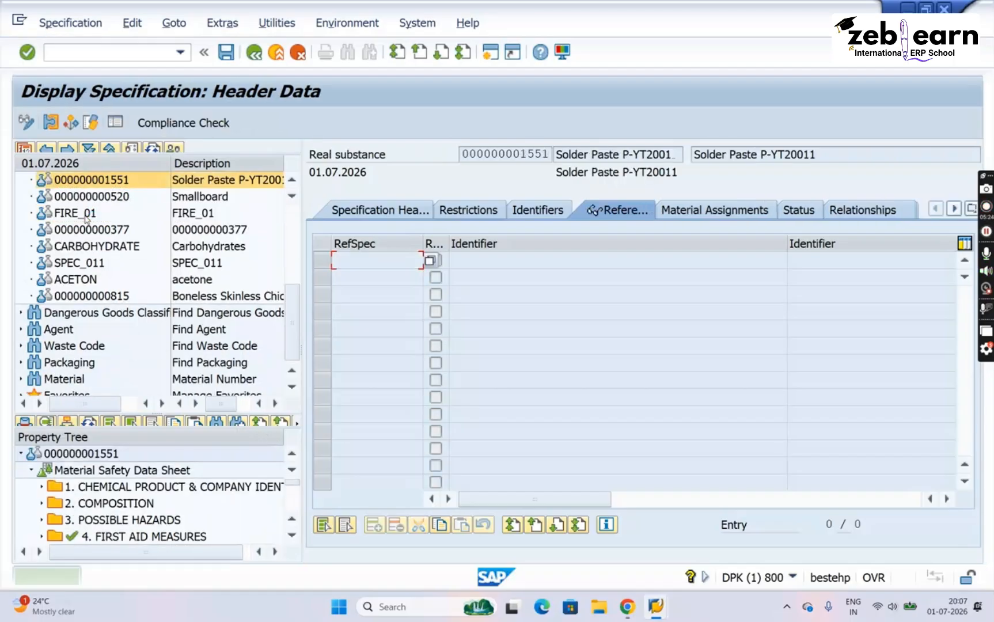
pyautogui.click(293, 219)
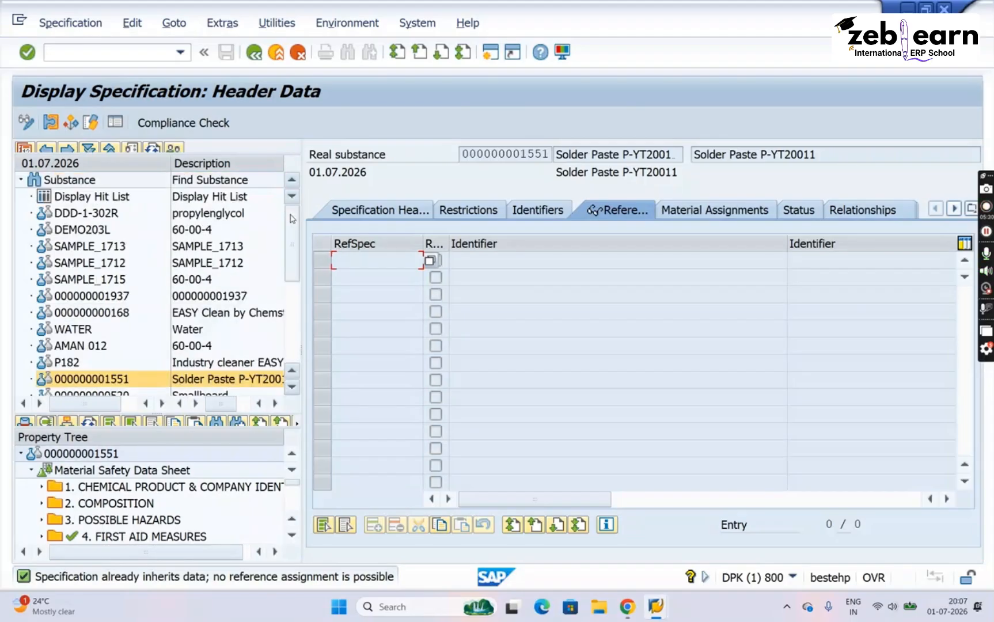
pyautogui.click(127, 475)
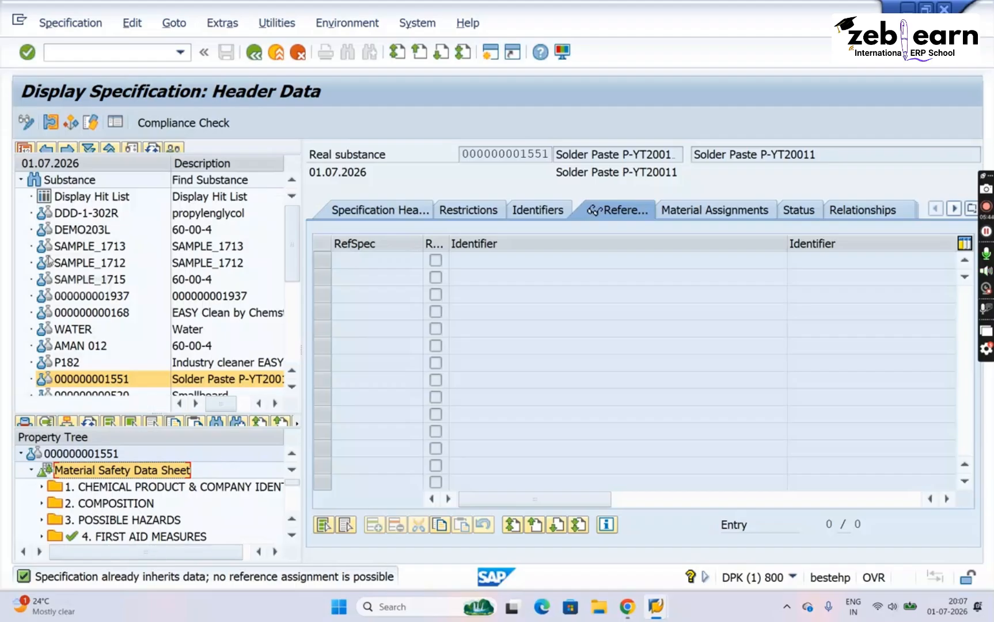
# Open the WATER, SPEC_011 and CARBOHYDRATE specifications in turn to compare their property trees
pyautogui.click(80, 333)
pyautogui.doubleClick(79, 333)
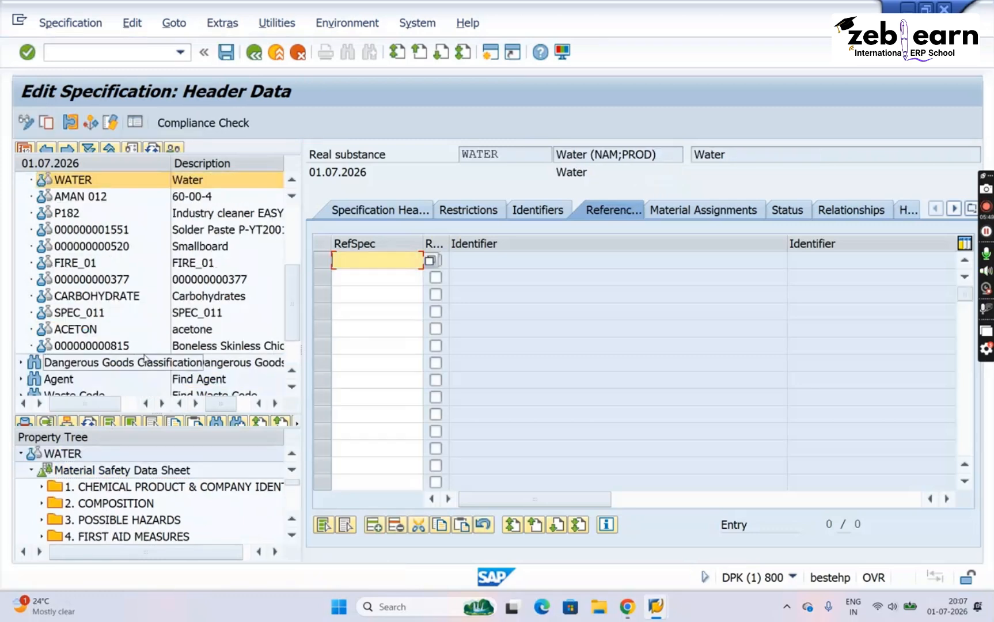
pyautogui.click(93, 316)
pyautogui.doubleClick(92, 316)
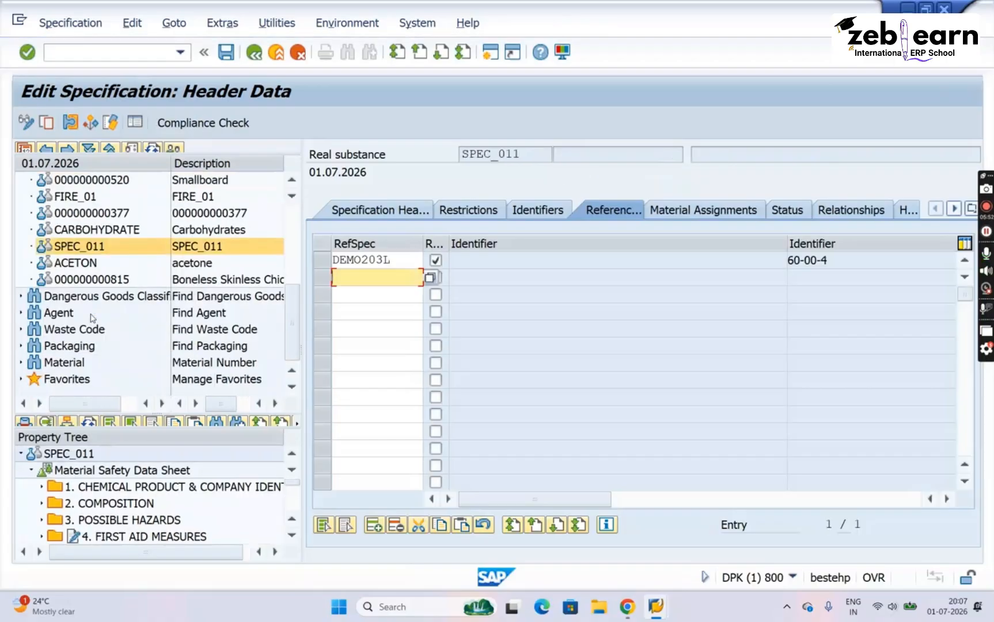
pyautogui.doubleClick(94, 229)
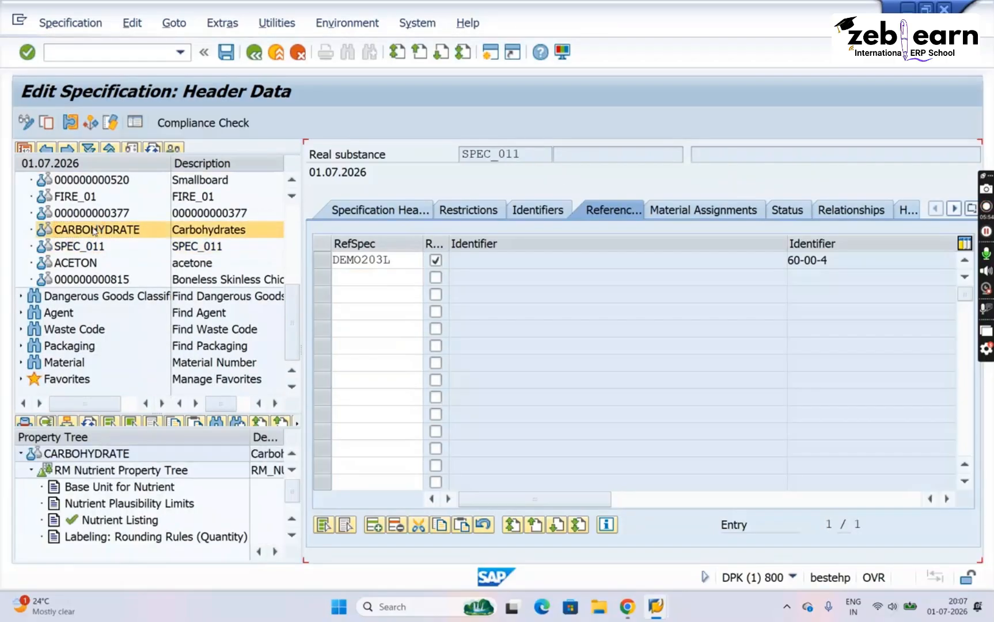
# Examine which other property trees are available for the CARBOHYDRATE specification from its RM Nutrient Property Tree
pyautogui.click(118, 472)
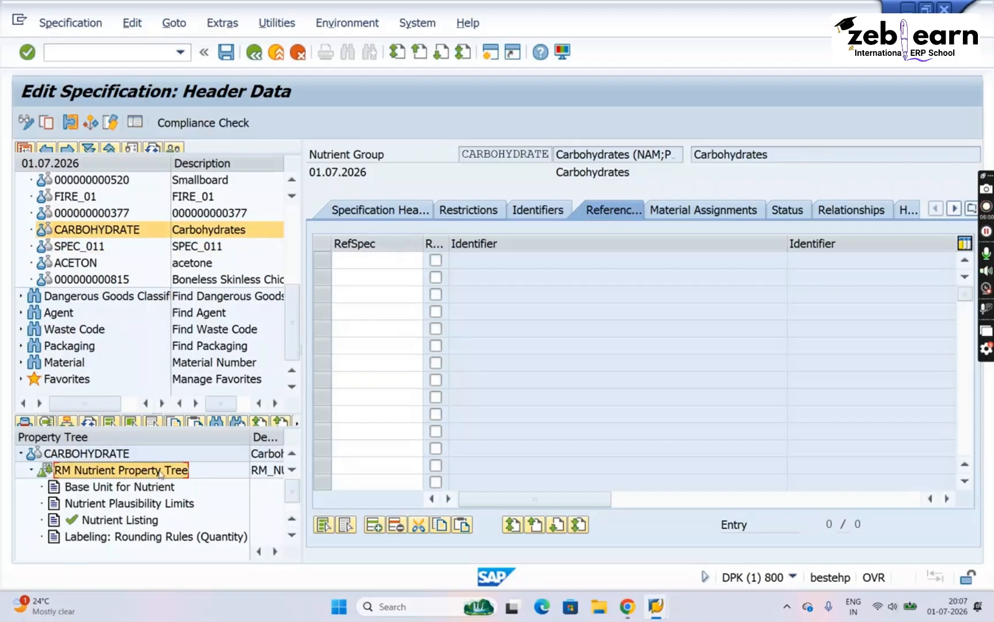
pyautogui.rightClick(161, 473)
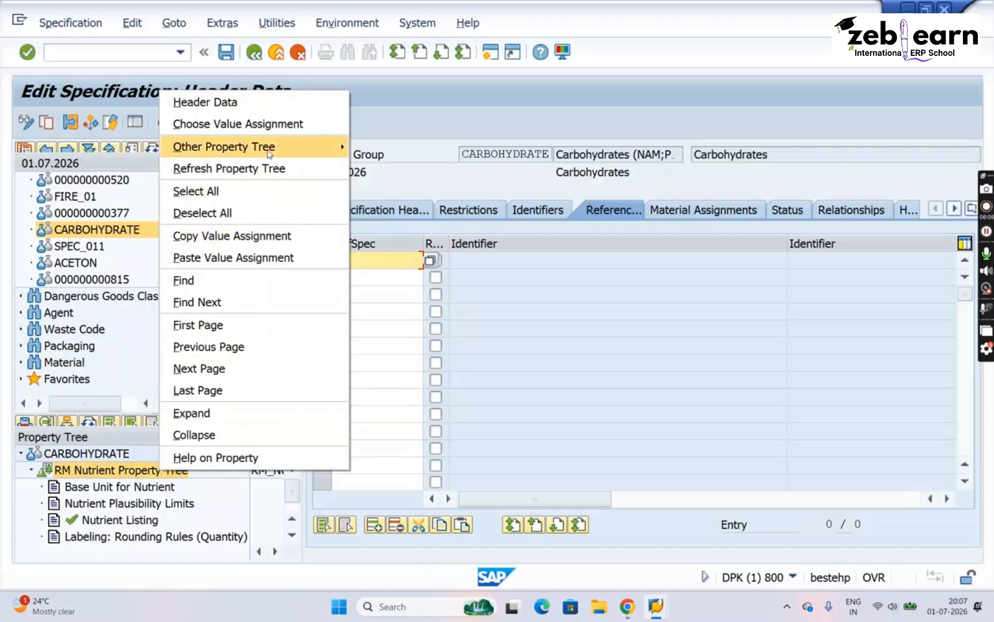
pyautogui.moveTo(268, 151)
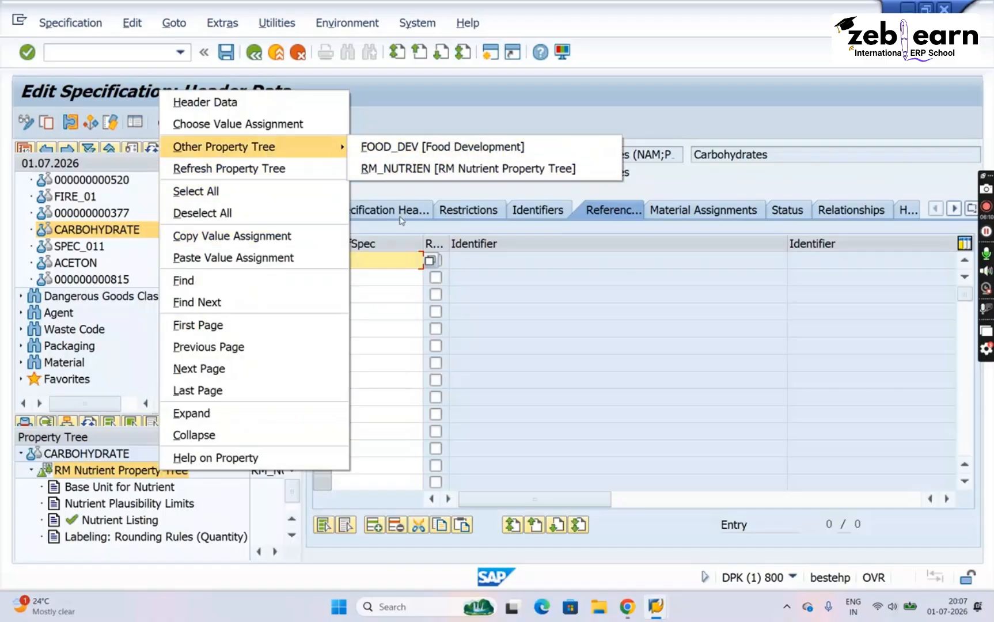
pyautogui.moveTo(322, 151)
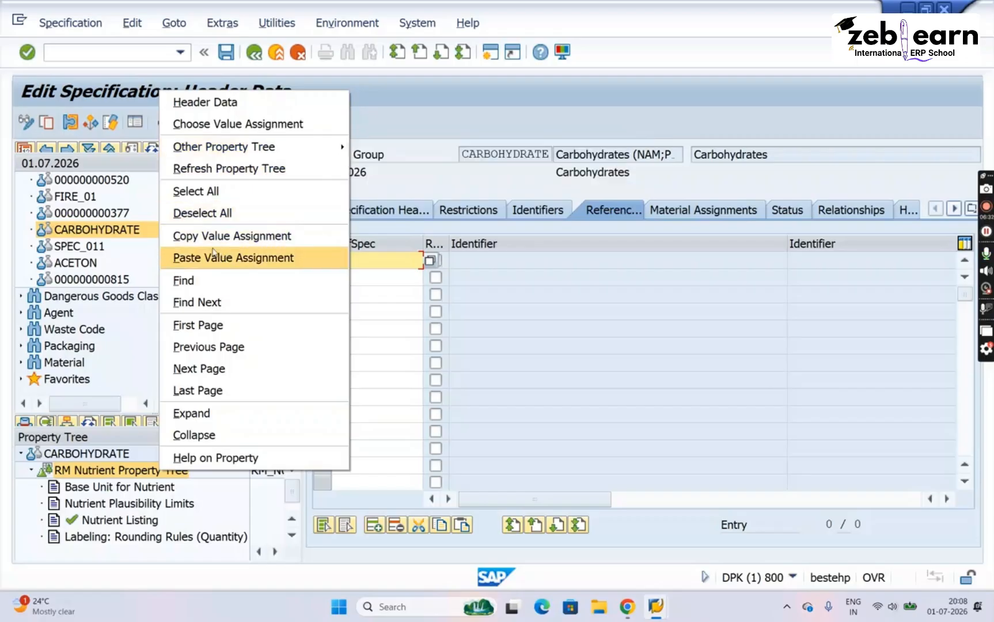
# Open the SPEC_011 specification and examine its other available property trees, choosing MSDS_ANSI Material Safety Data Sheet
pyautogui.click(98, 248)
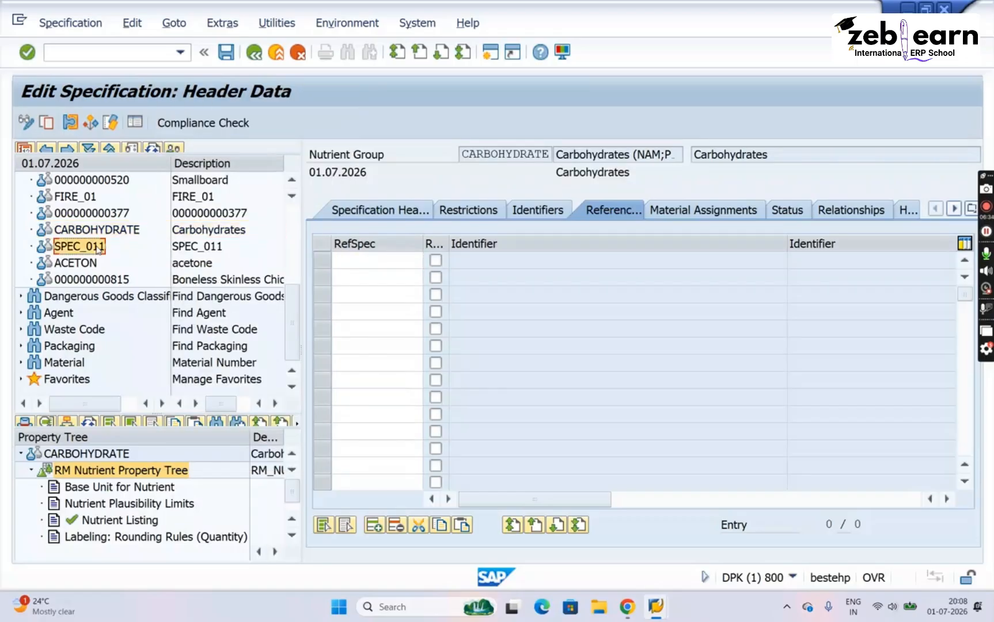
pyautogui.doubleClick(98, 248)
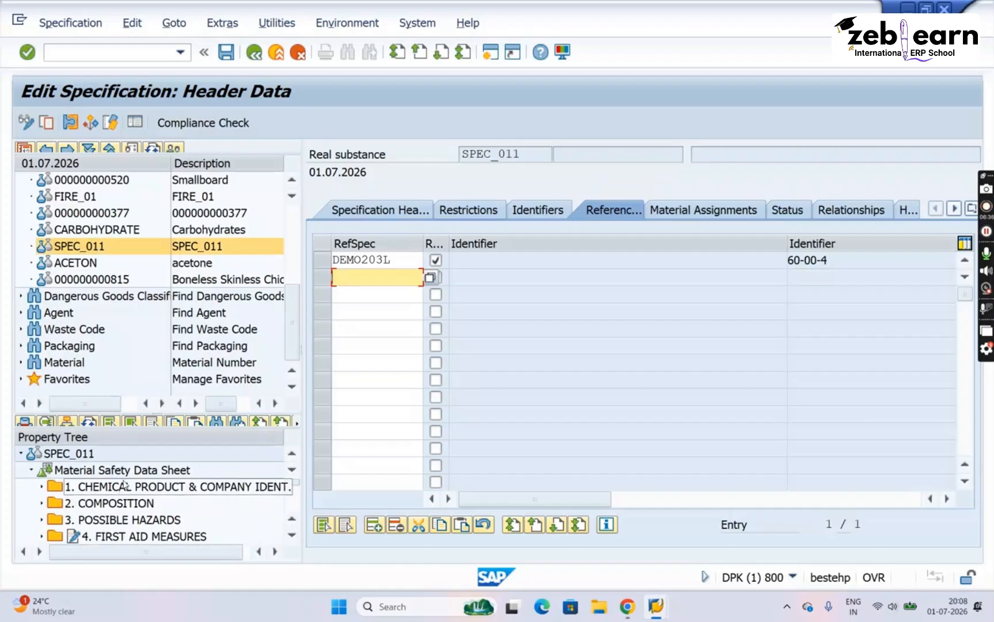
pyautogui.click(130, 474)
pyautogui.rightClick(130, 474)
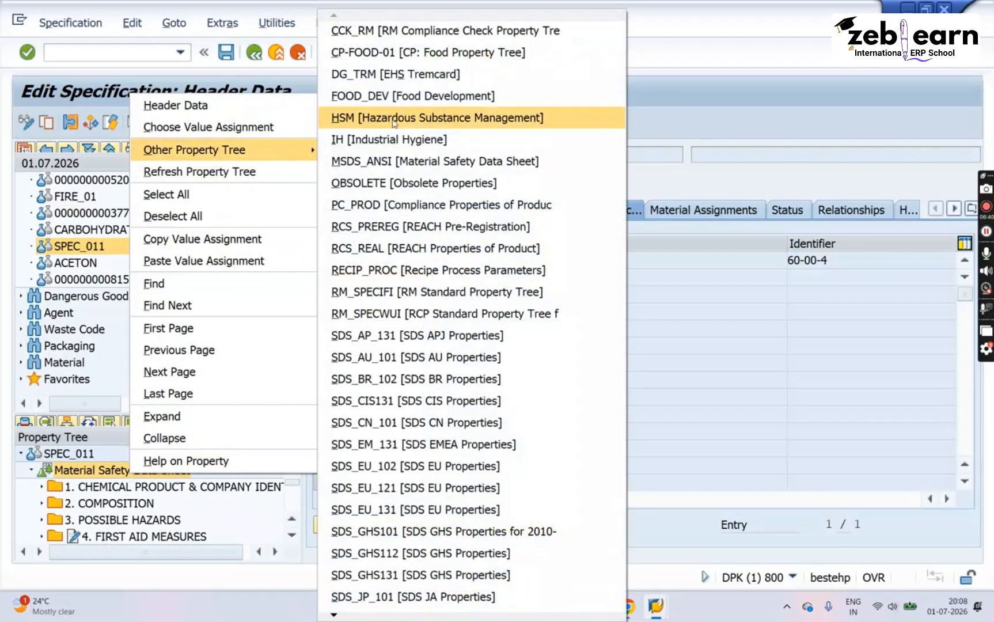
pyautogui.click(385, 163)
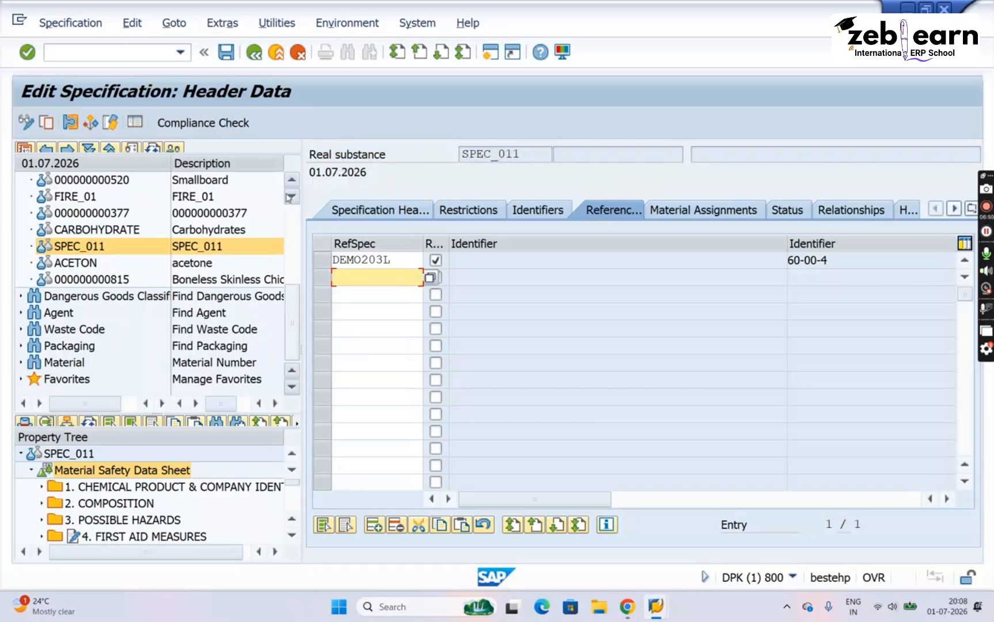
pyautogui.scroll(4, 294, 216)
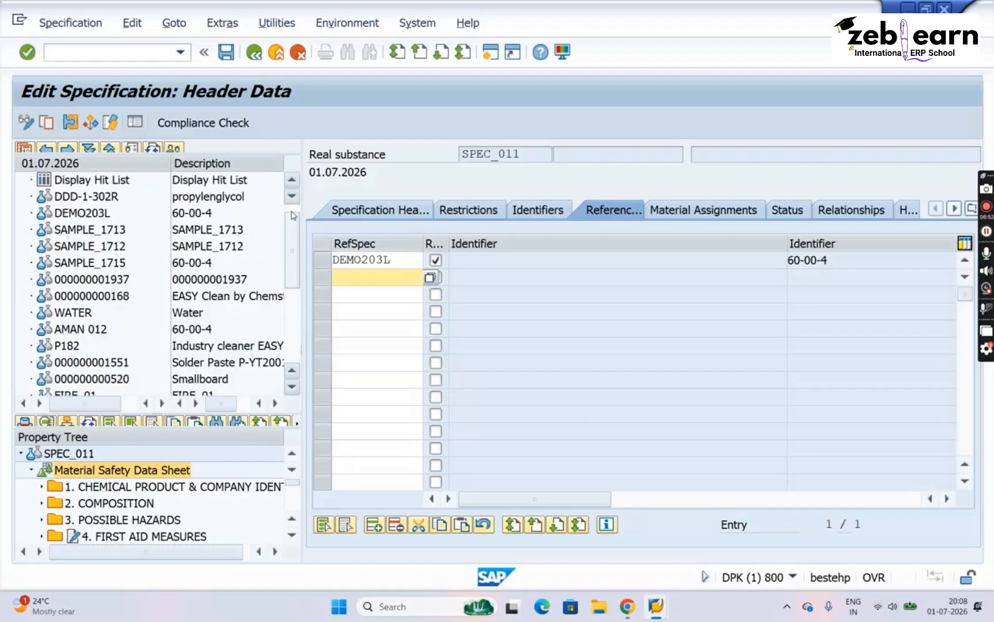
pyautogui.doubleClick(95, 269)
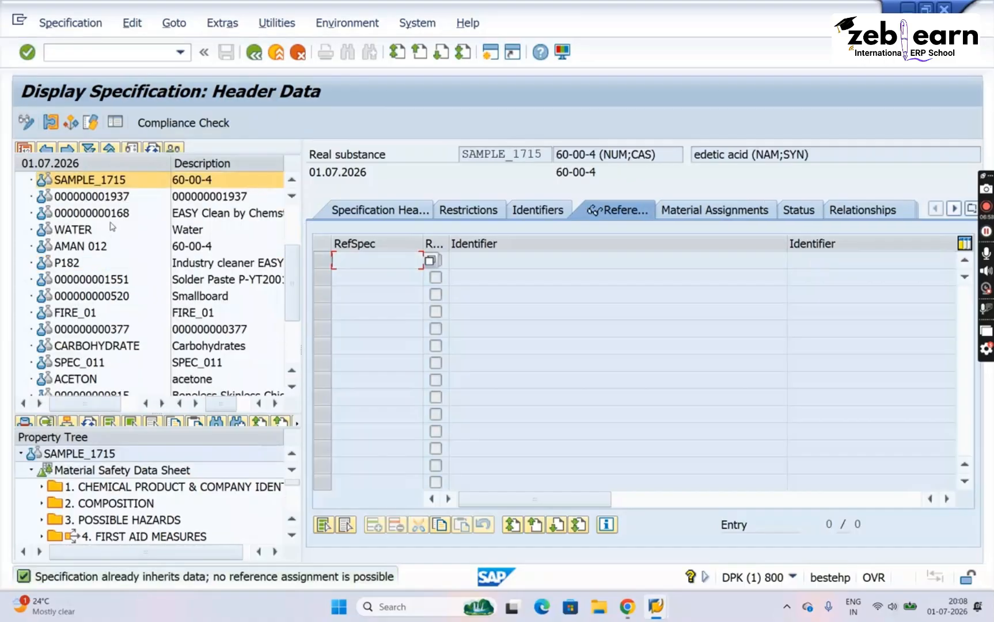
pyautogui.doubleClick(112, 201)
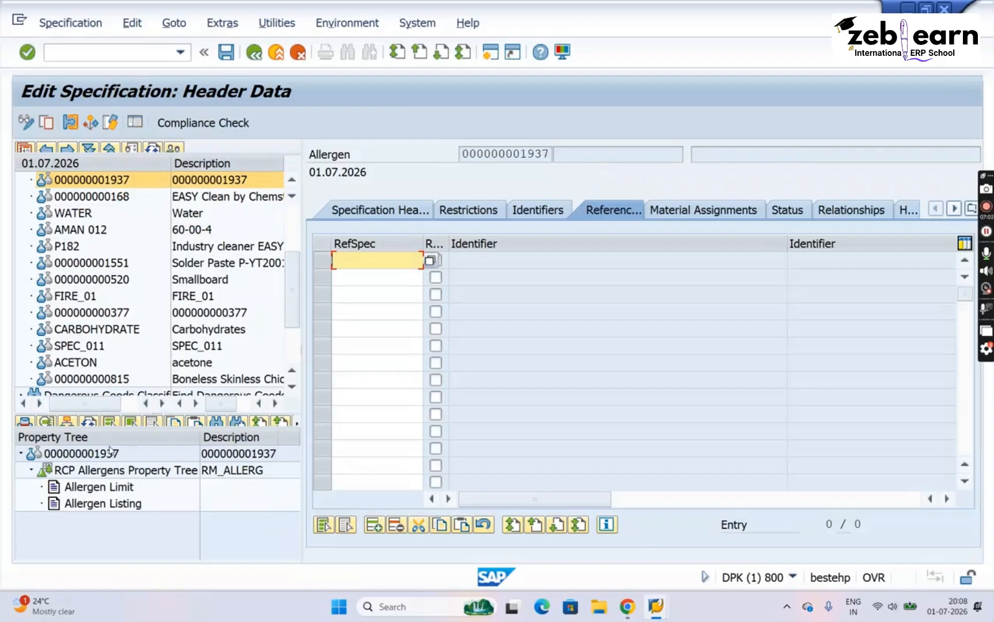
# Examine which other property trees are available for the allergen specification from its RCP Allergens Property Tree
pyautogui.click(109, 478)
pyautogui.rightClick(109, 482)
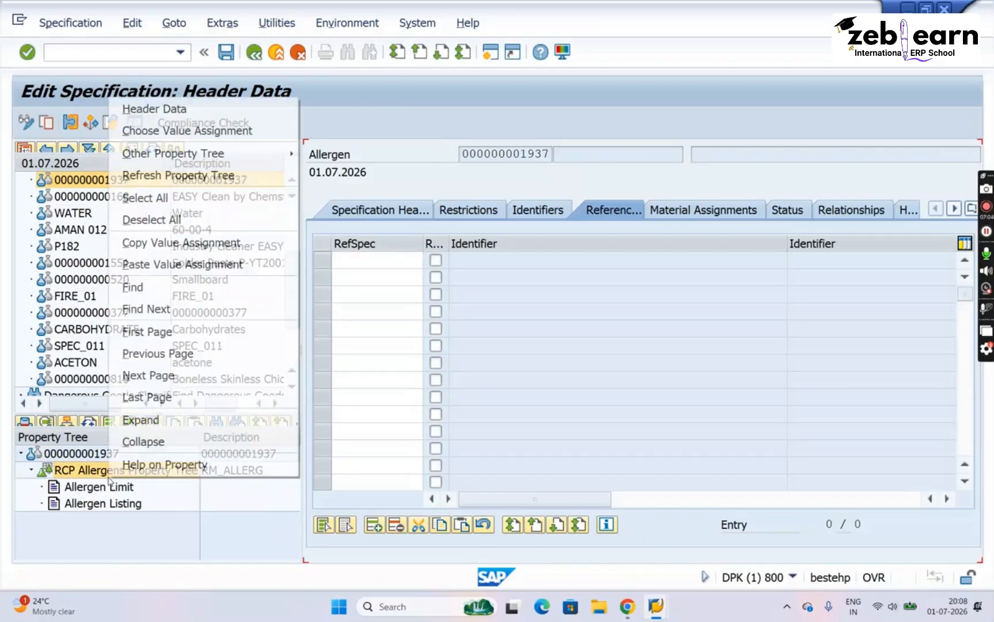
pyautogui.moveTo(249, 159)
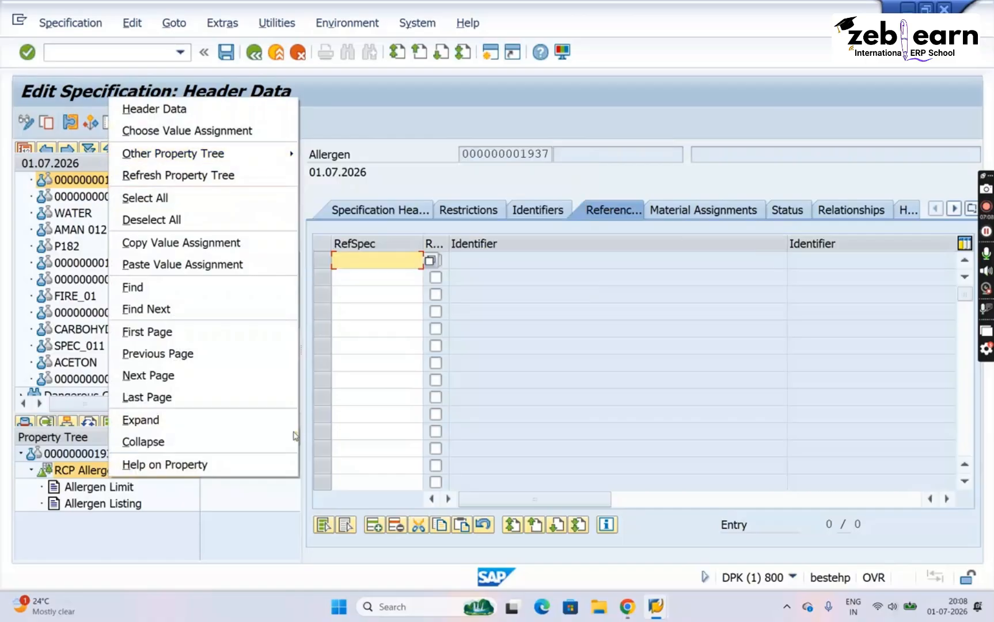
pyautogui.click(165, 507)
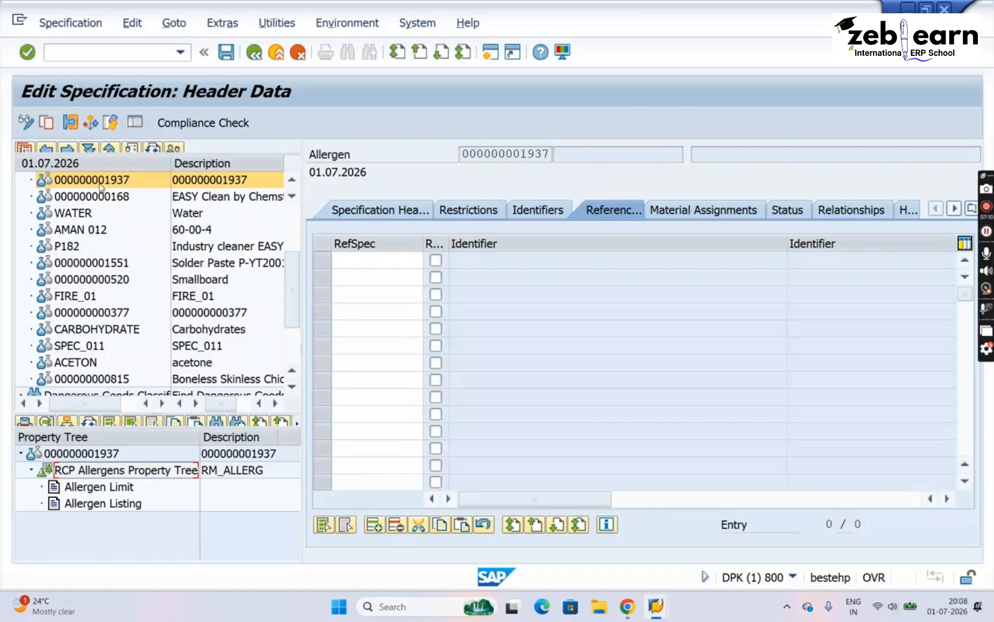
# Open the EASY Clean by Chemstar specification and delete its DEMO203L reference assignment, confirming the deletion
pyautogui.doubleClick(88, 197)
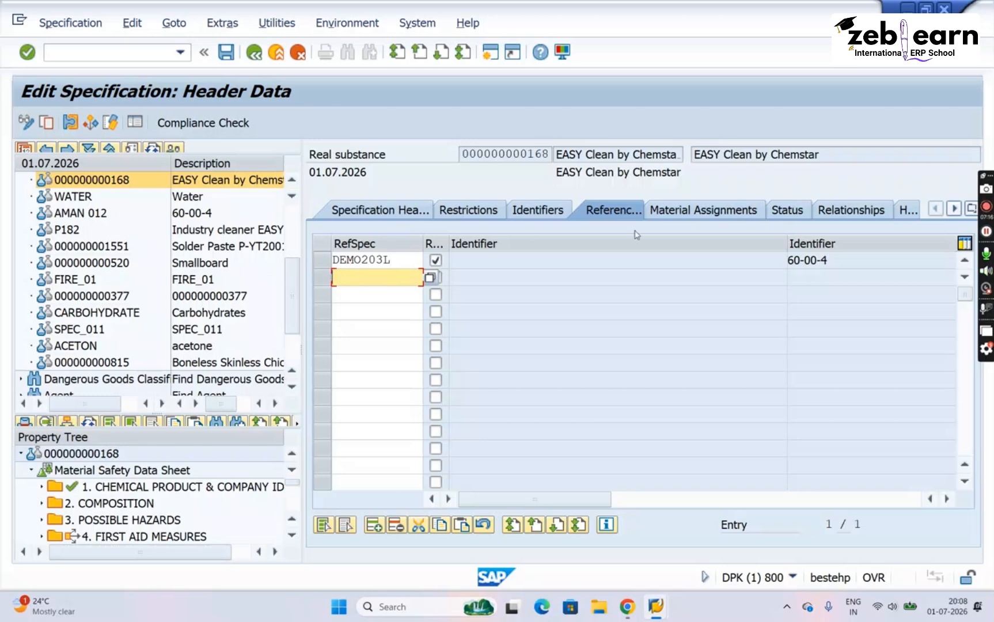
pyautogui.click(324, 260)
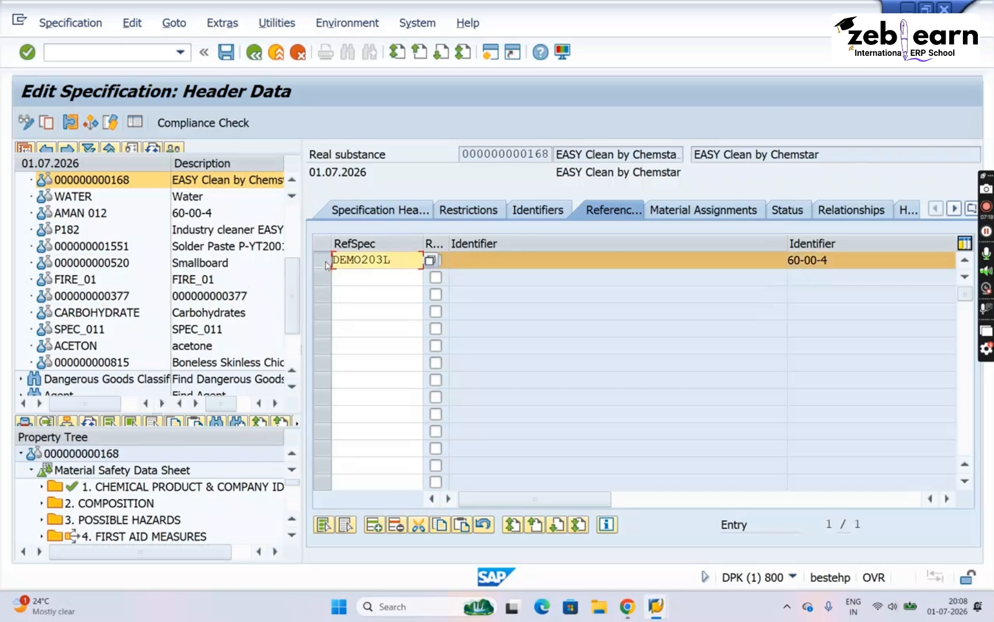
pyautogui.click(396, 524)
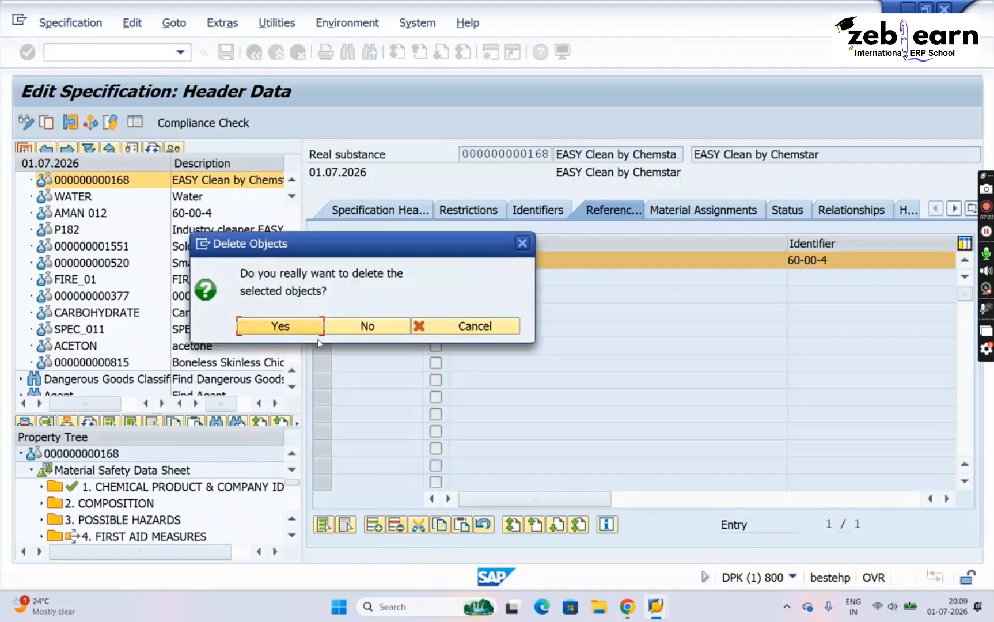
pyautogui.click(274, 324)
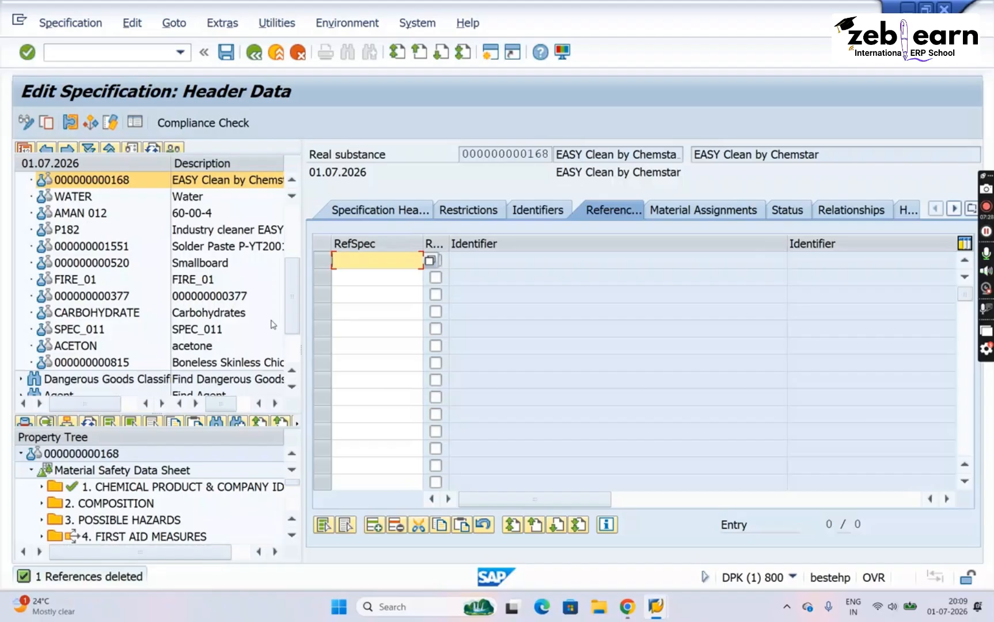
# Save the EASY Clean by Chemstar specification without the reference and refresh its property tree
pyautogui.moveTo(390, 156); pyautogui.dragTo(300, 158)
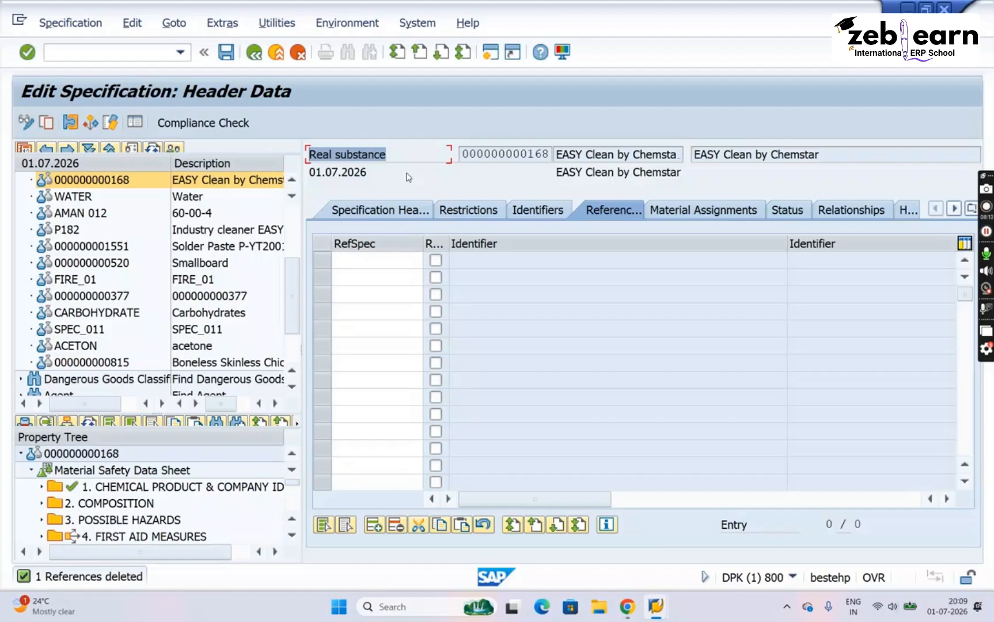
pyautogui.click(226, 53)
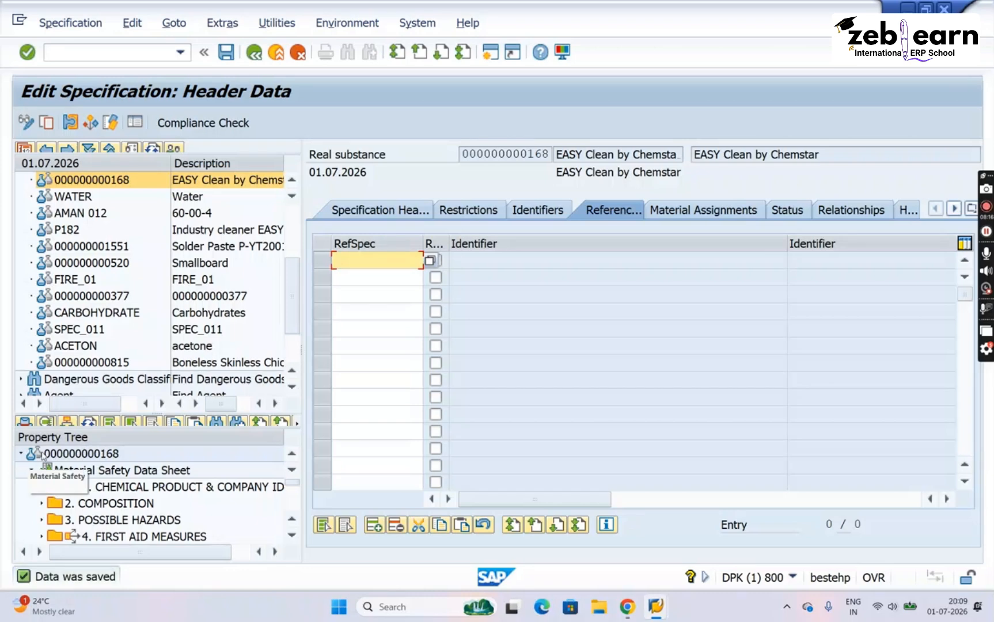
pyautogui.click(90, 424)
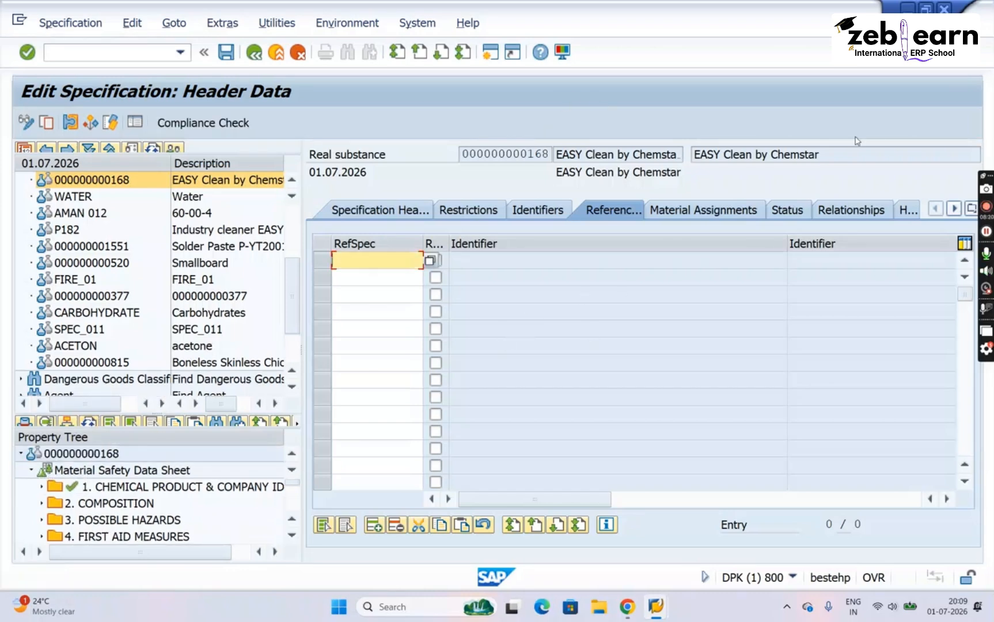
pyautogui.click(850, 154)
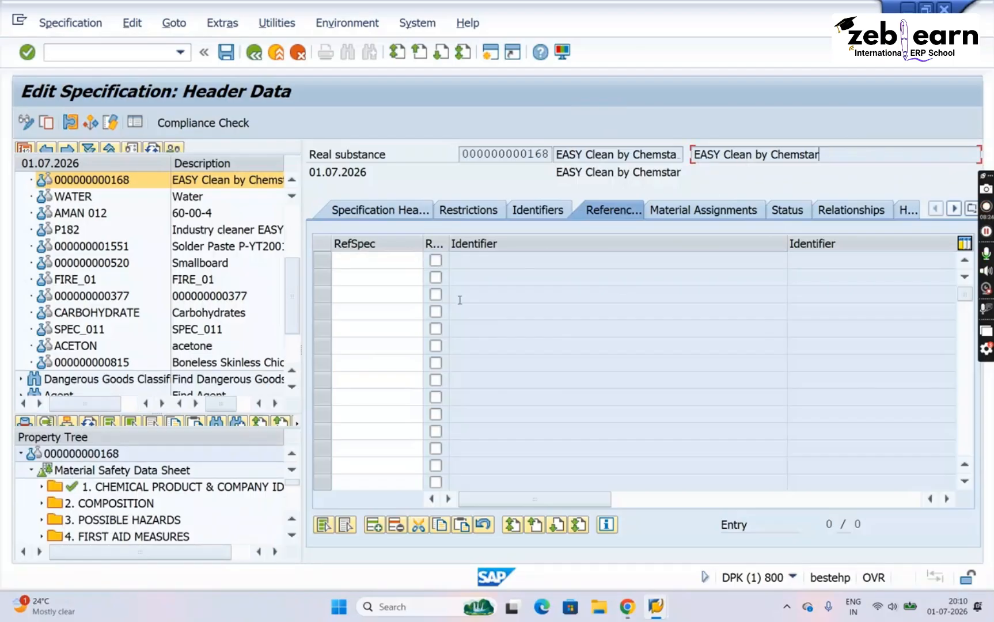
pyautogui.click(397, 260)
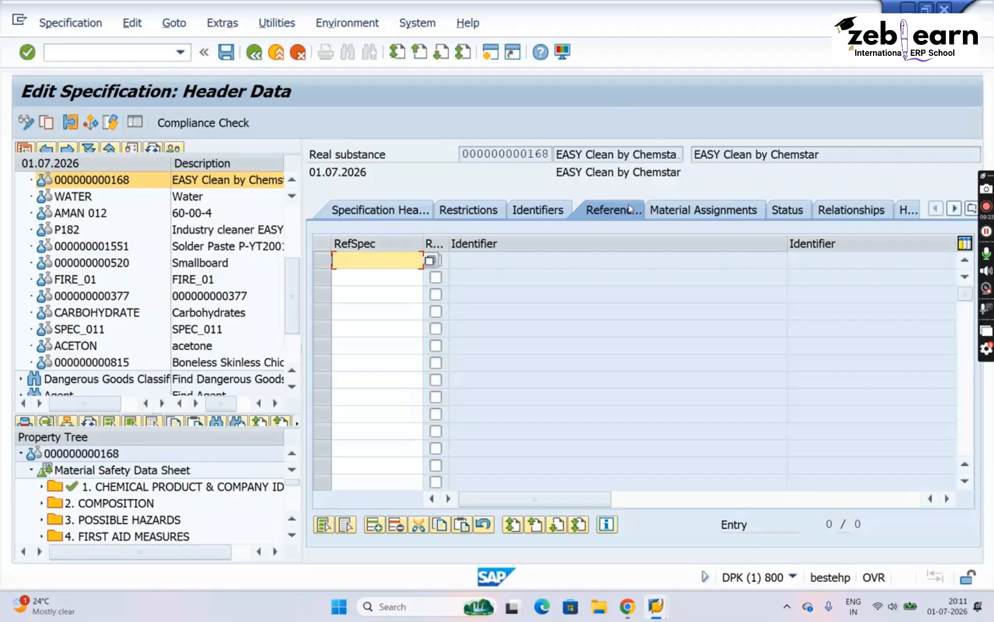
pyautogui.click(357, 277)
pyautogui.click(359, 294)
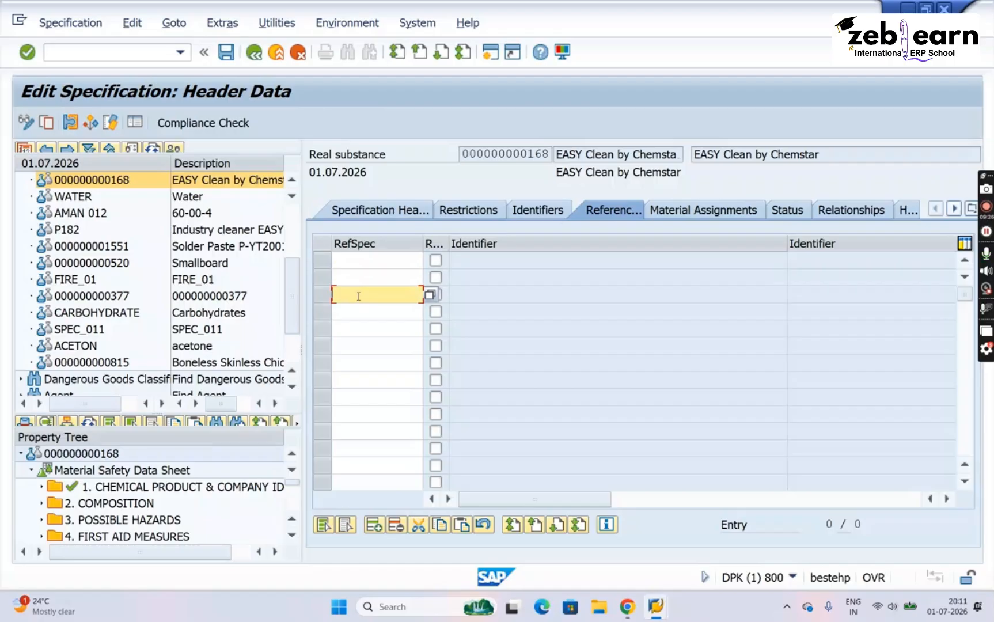
# Assign DEMO203L as the reference specification of EASY Clean by Chemstar and save the data
pyautogui.click(362, 259)
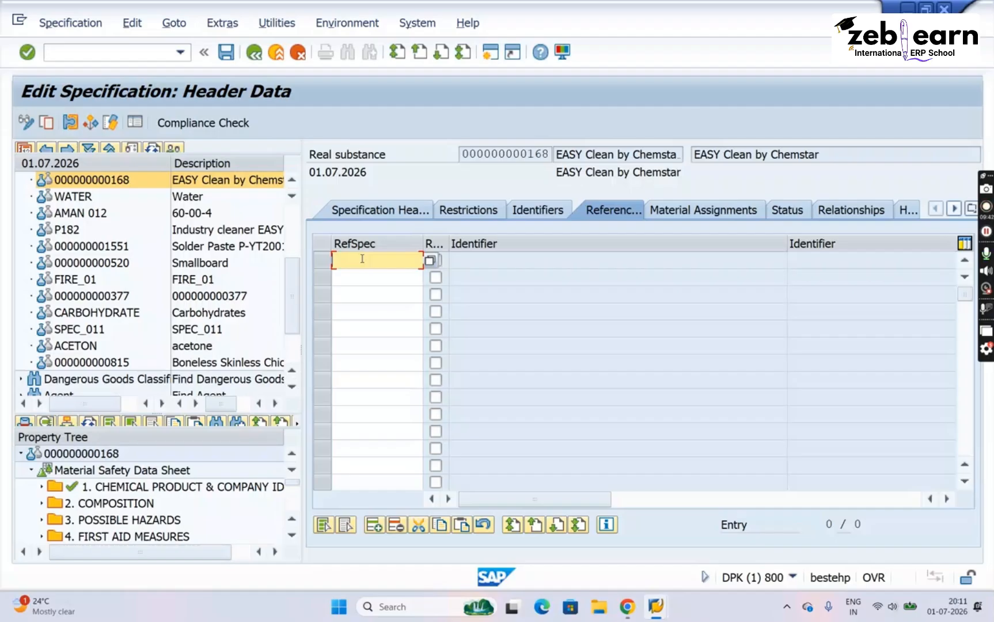
pyautogui.write('DEMO')
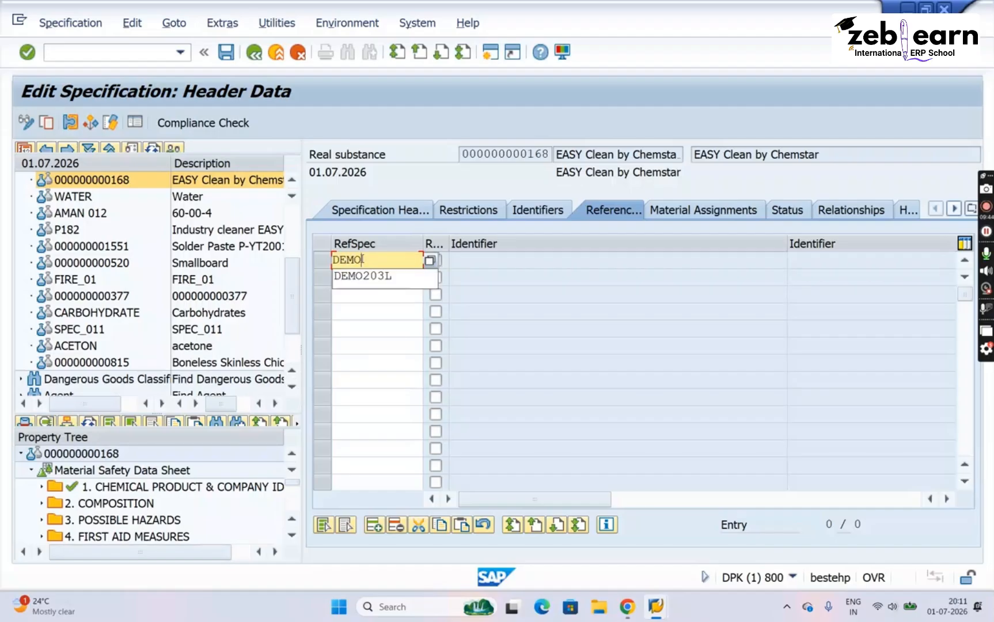
pyautogui.press('Down')
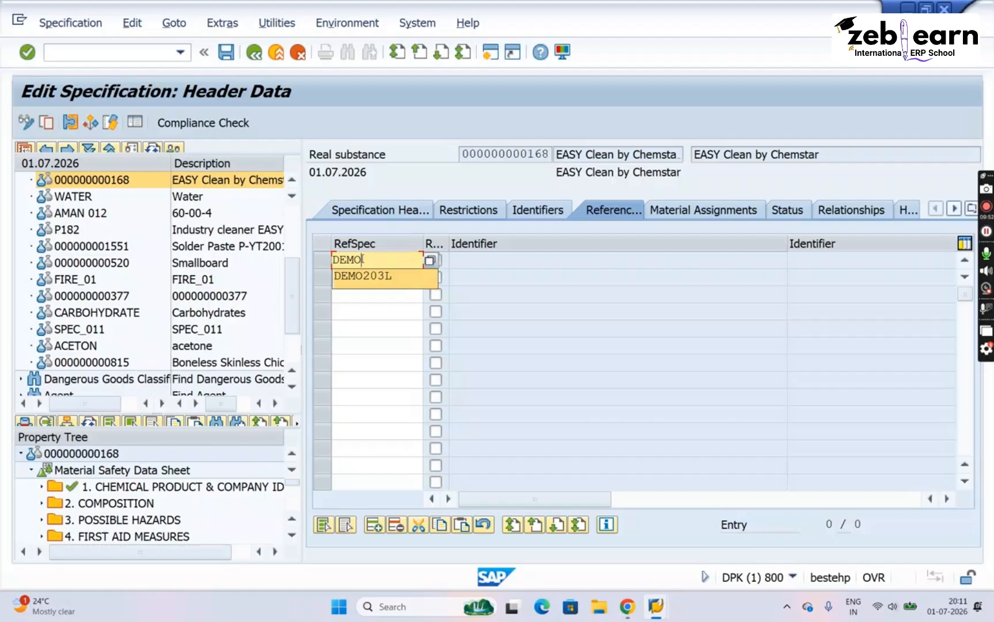
pyautogui.press('Return')
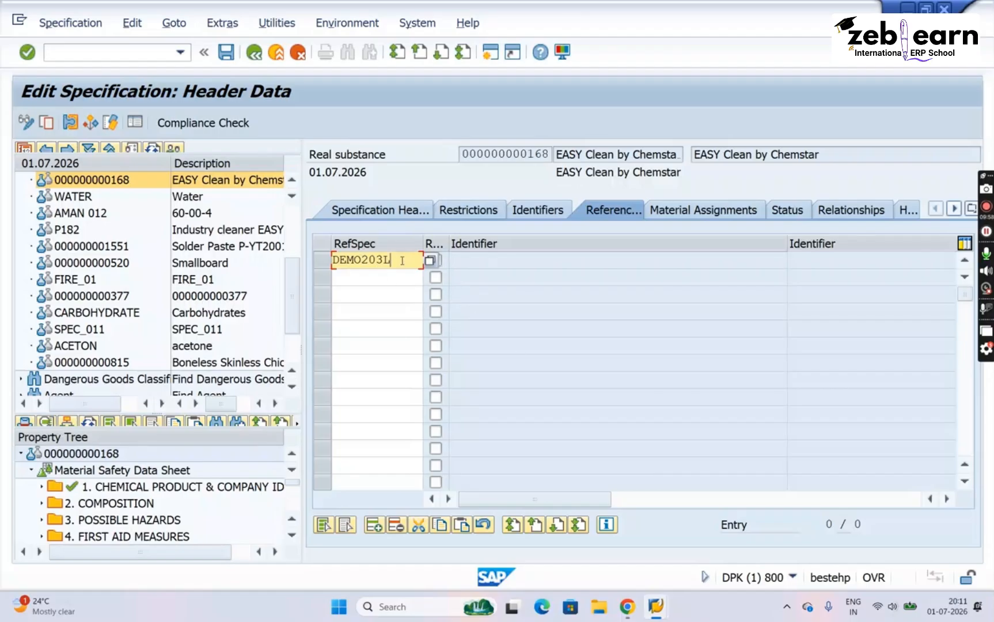
pyautogui.press('Return')
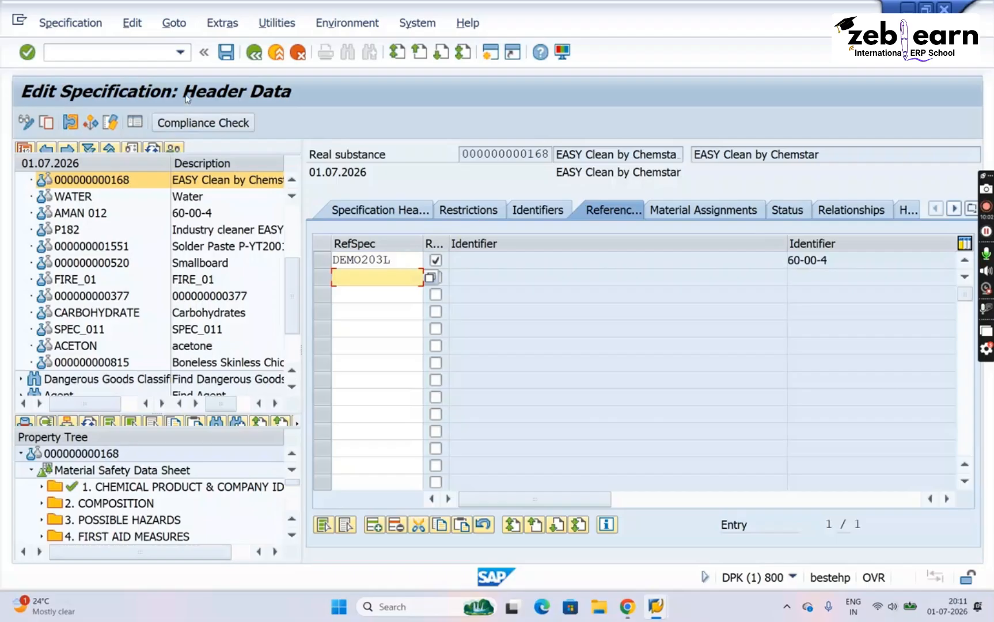
pyautogui.click(228, 54)
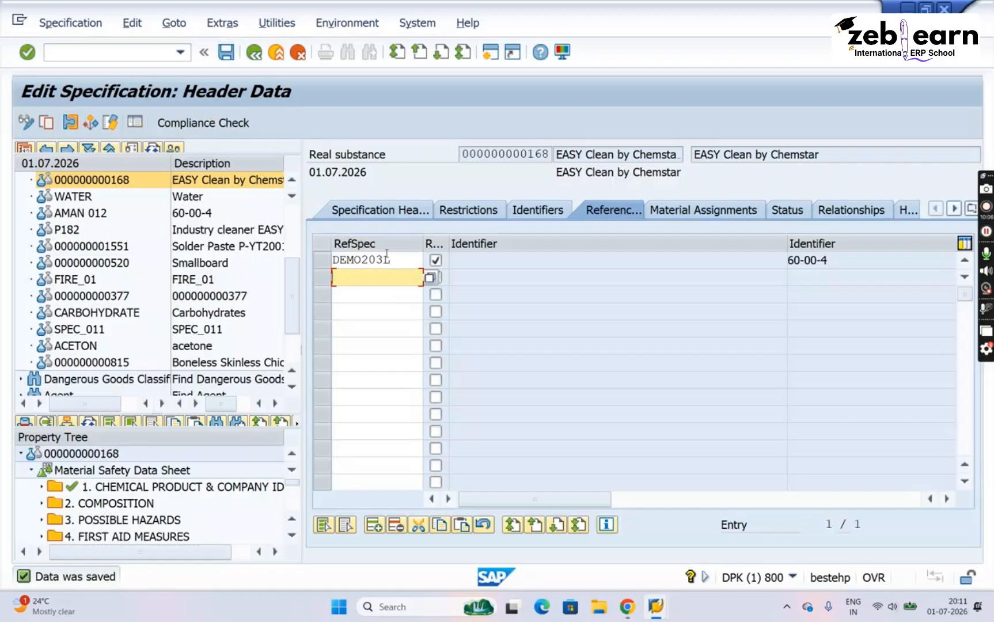
# Review sections 1 to 16 of the EASY Clean Material Safety Data Sheet tree for inheritance from reference DEMO203L
pyautogui.moveTo(394, 259); pyautogui.dragTo(335, 259)
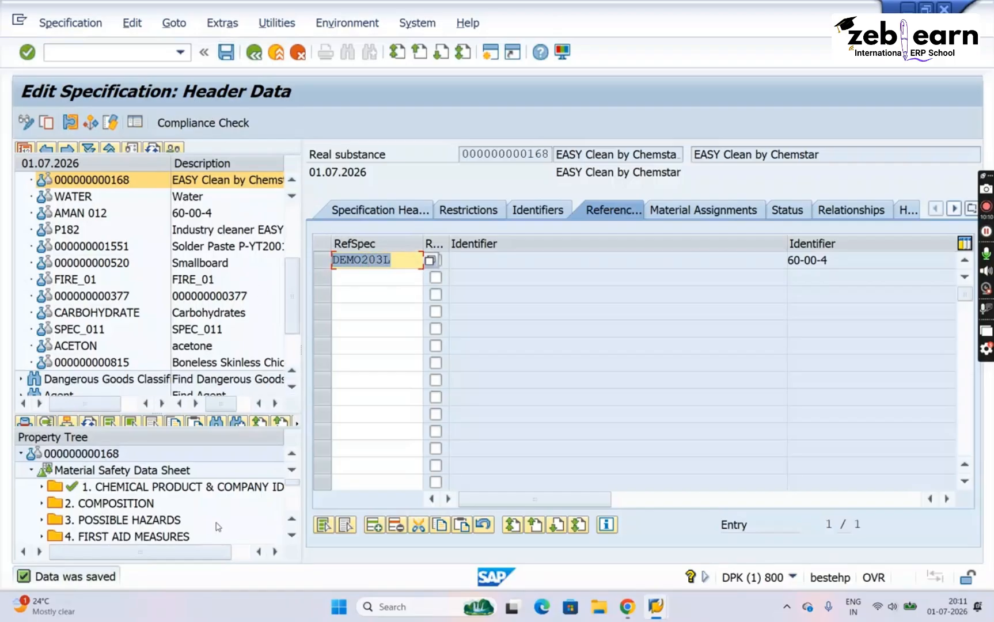
pyautogui.click(111, 455)
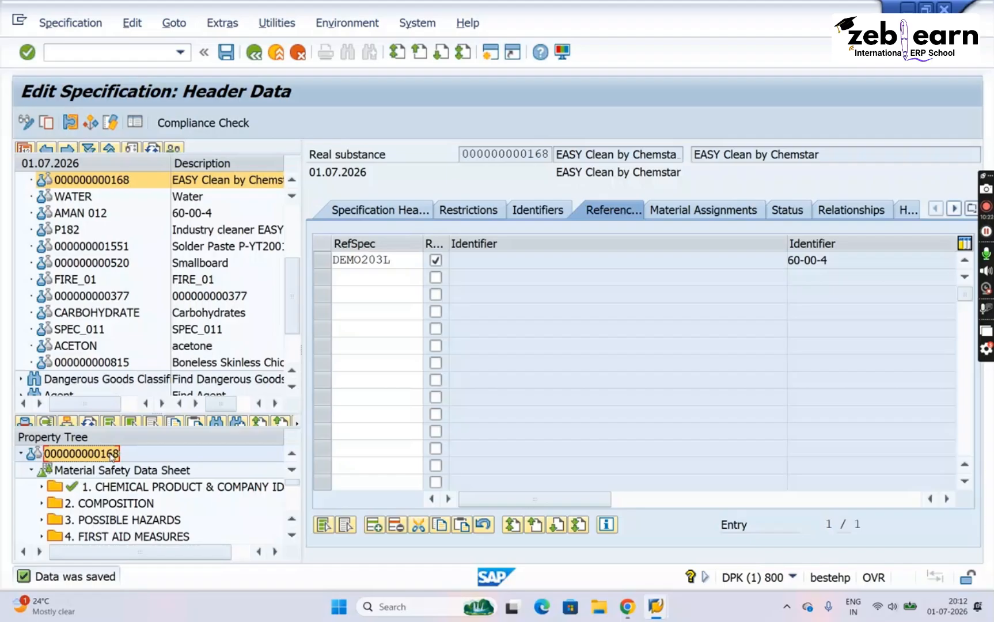
pyautogui.scroll(-8, 294, 538)
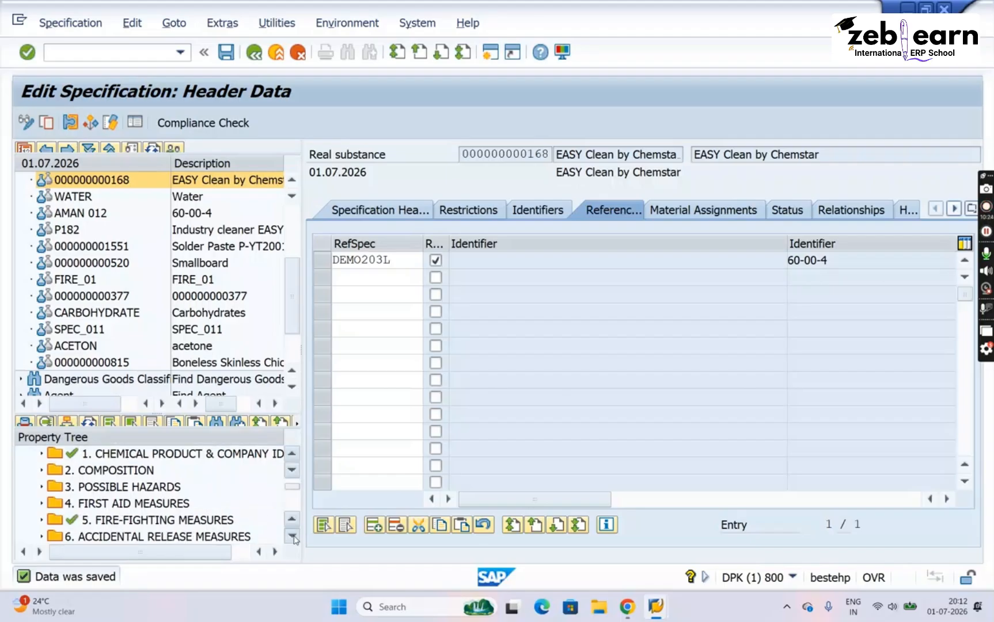
pyautogui.scroll(-5, 293, 538)
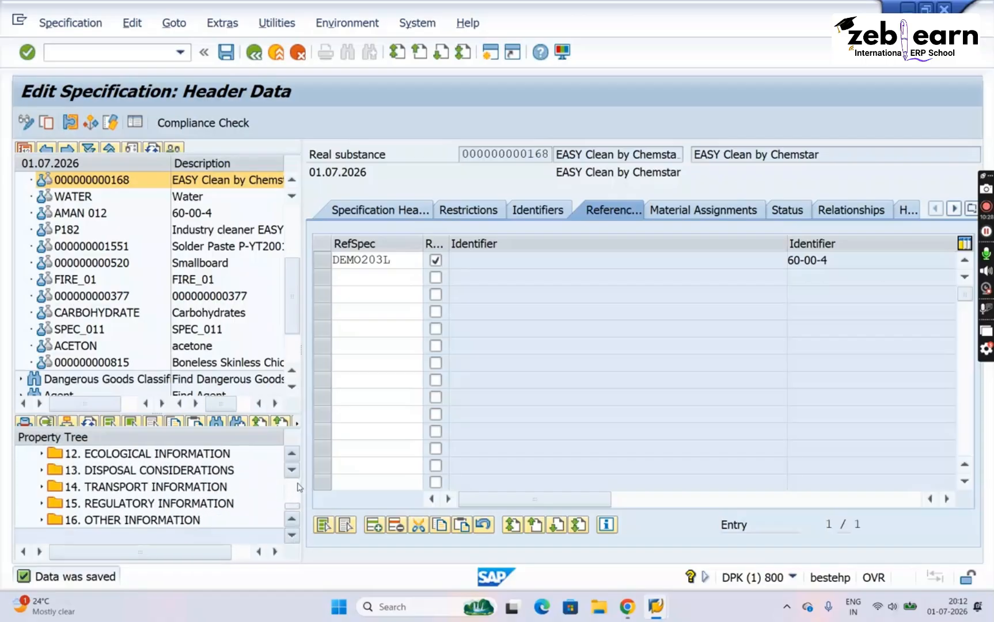
pyautogui.scroll(12, 293, 457)
pyautogui.click(293, 455)
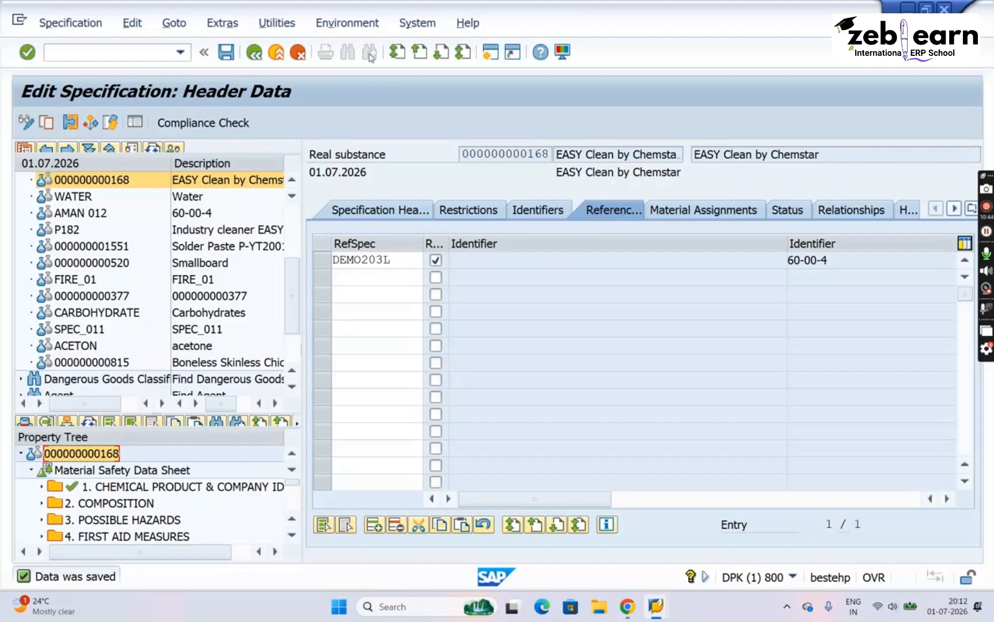
# Save the specification again and refresh the property tree to load the data inherited from DEMO203L
pyautogui.click(227, 60)
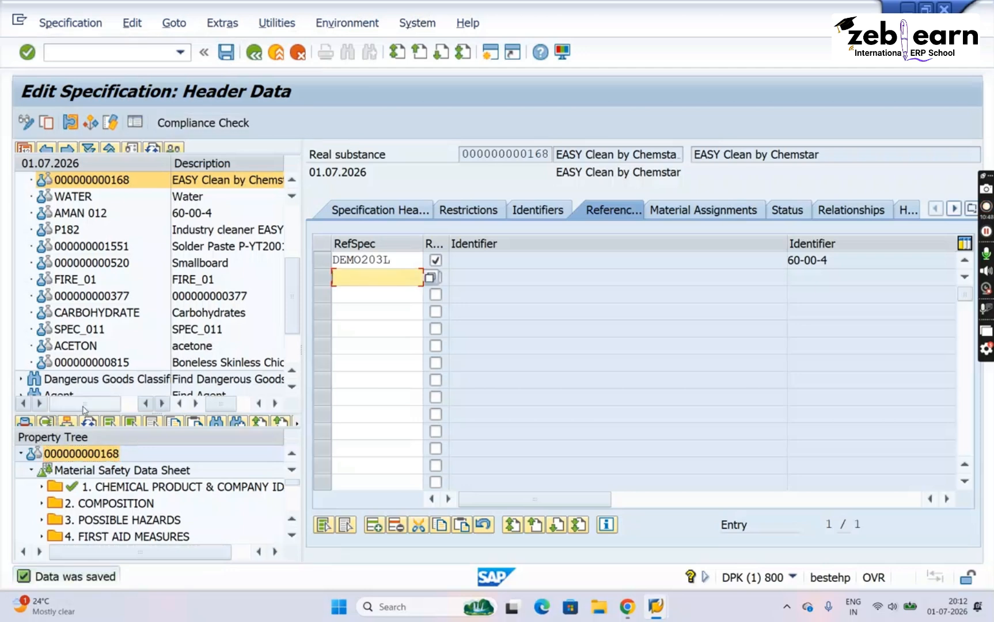
pyautogui.click(89, 425)
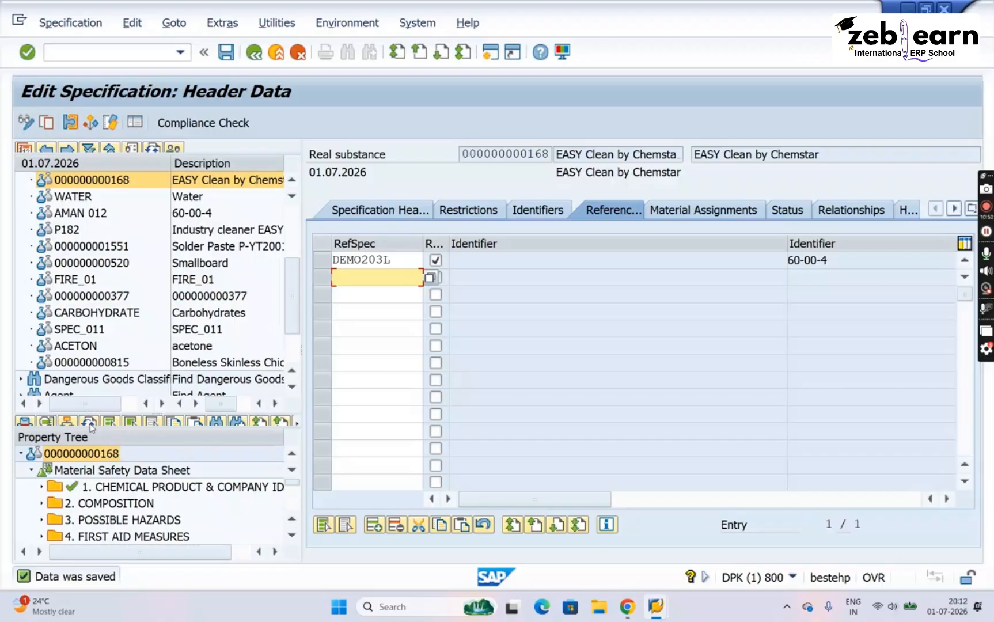
pyautogui.click(90, 426)
pyautogui.click(89, 425)
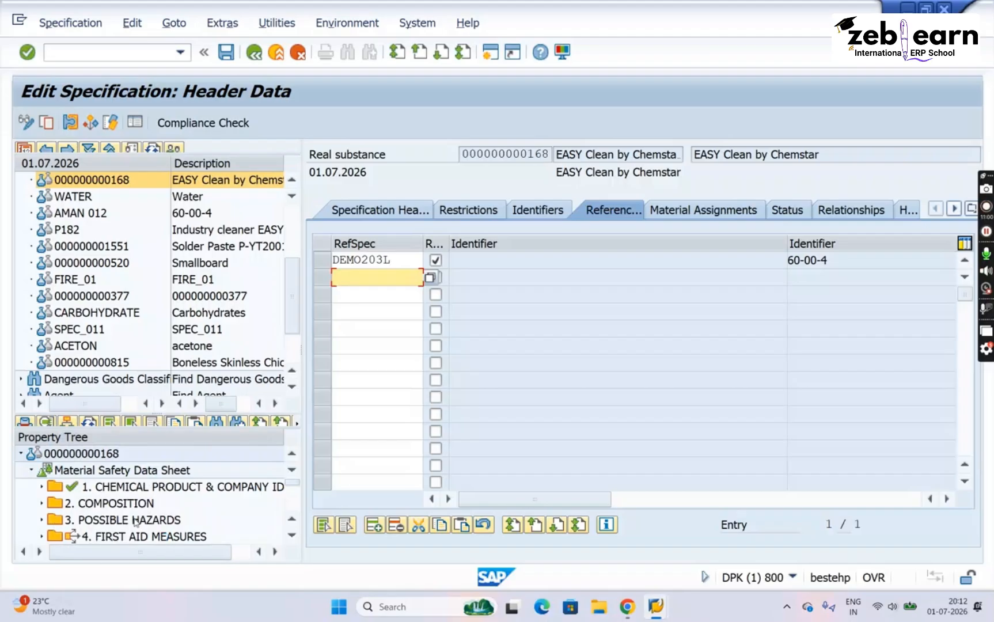
# Check the inheritance markers on sections 4 and 5 of the EASY Clean property tree against reference specification DEMO203L
pyautogui.click(136, 521)
pyautogui.scroll(-1, 136, 522)
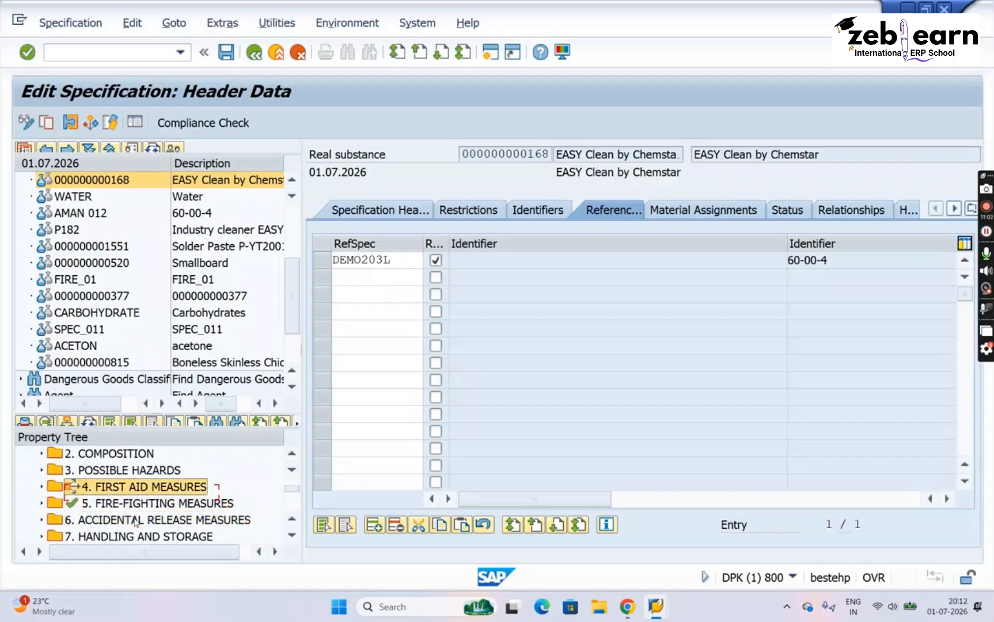
pyautogui.press('Down')
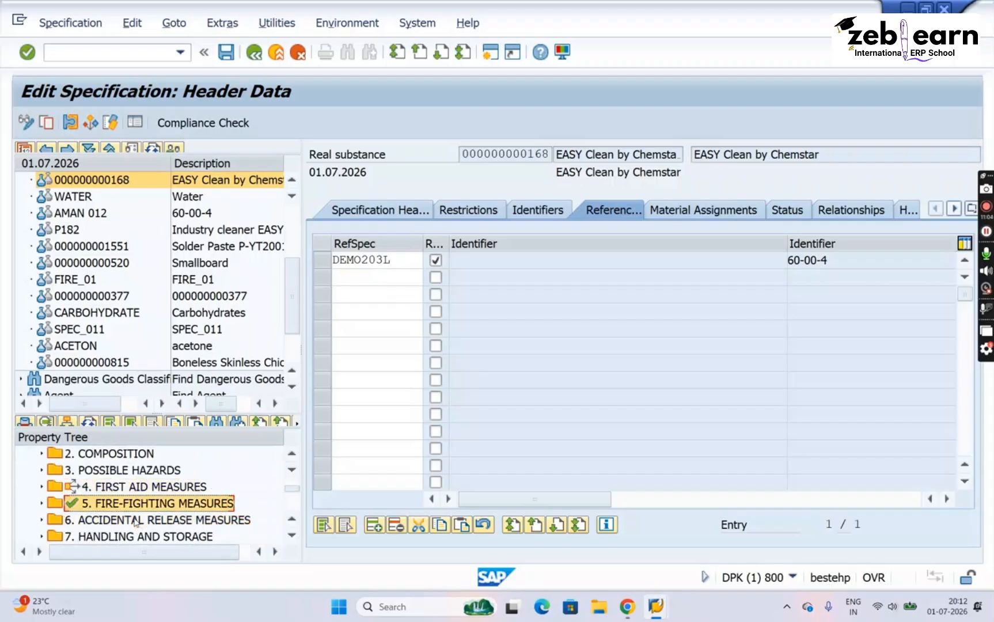
pyautogui.click(73, 486)
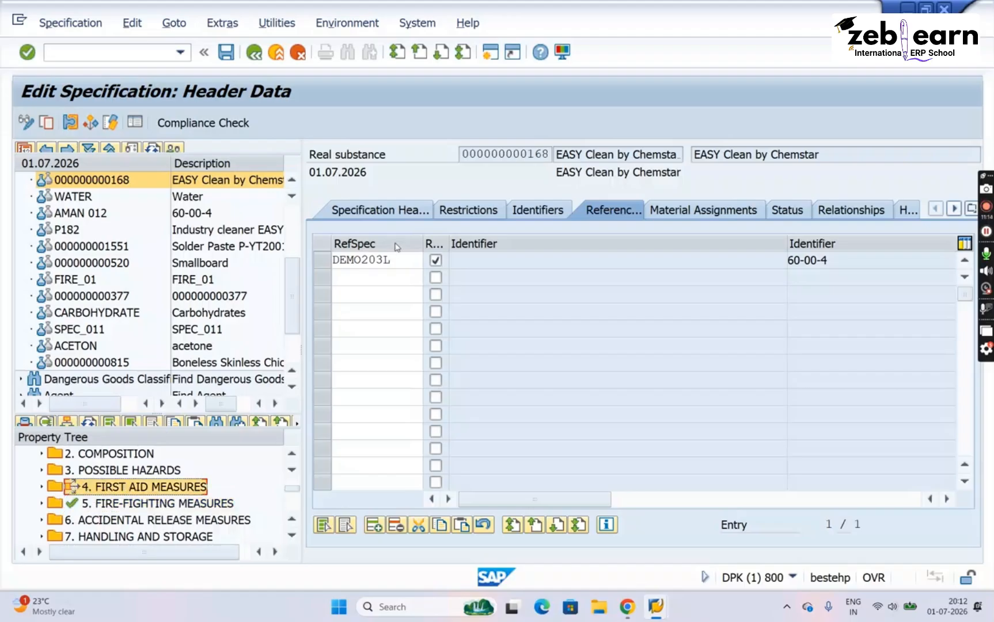
pyautogui.doubleClick(398, 263)
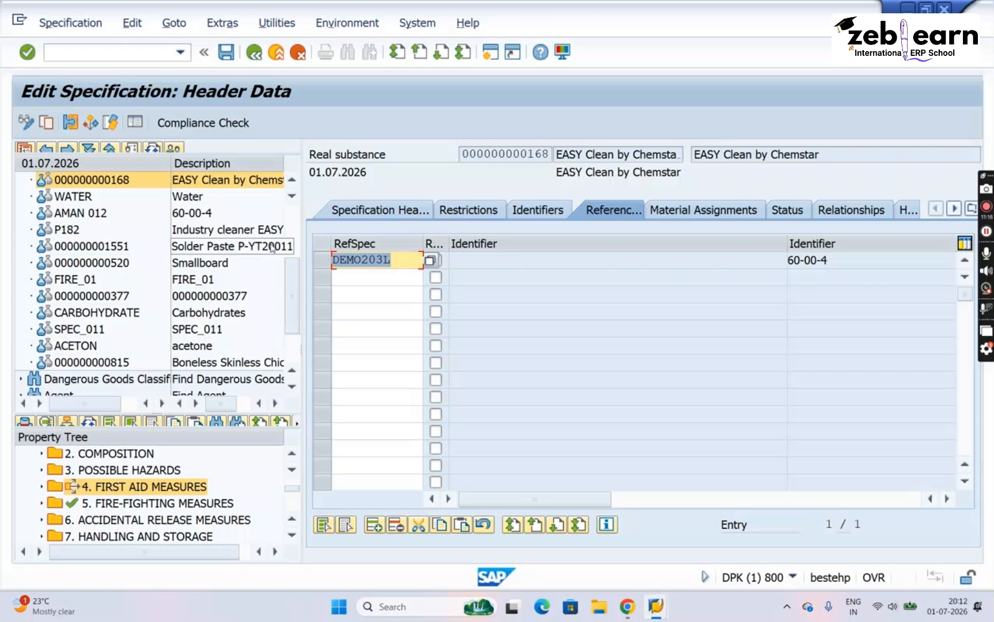
# Examine the status marker on section 9, Physical and Chemical Properties, in the property tree
pyautogui.click(293, 536)
pyautogui.click(293, 536)
pyautogui.click(293, 536)
pyautogui.click(293, 536)
pyautogui.click(292, 536)
pyautogui.click(293, 536)
pyautogui.click(293, 535)
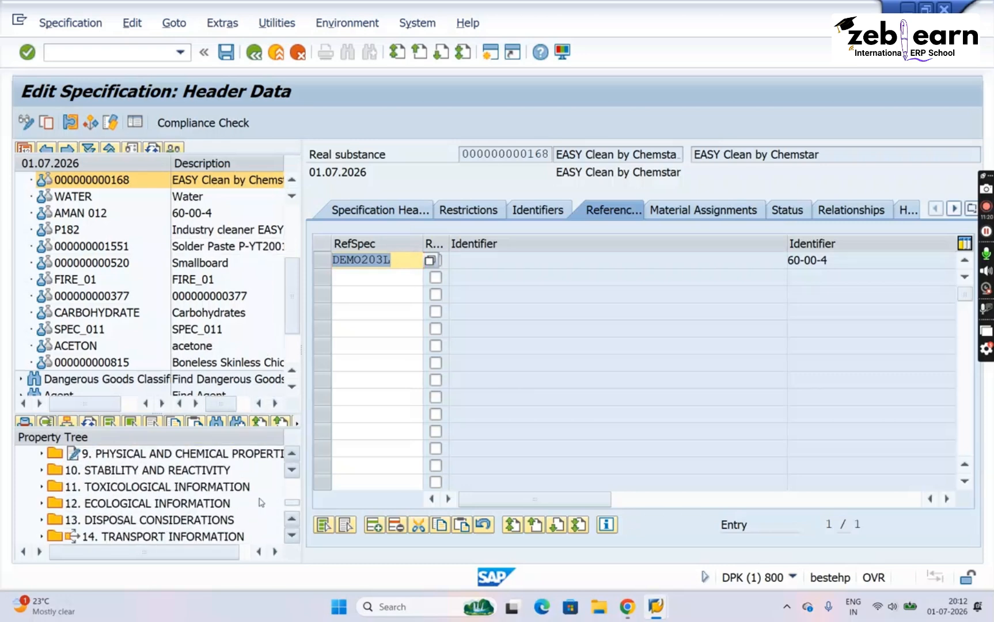
pyautogui.click(87, 458)
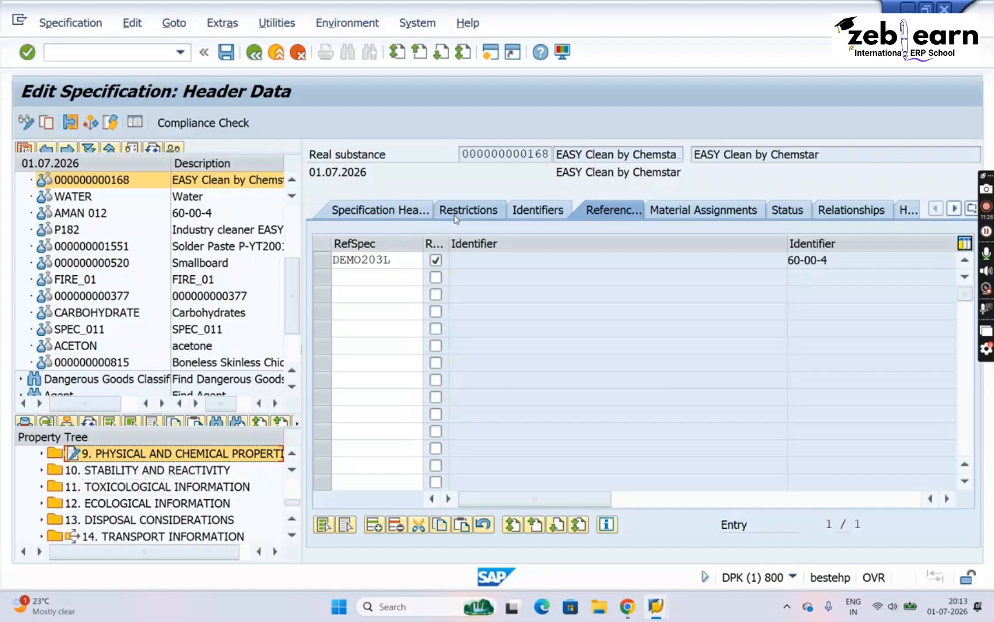
# Inspect the reference markers on sections 14, Transport Information, and 15, Regulatory Information, and compare them with the DEMO203L reference entry
pyautogui.click(292, 537)
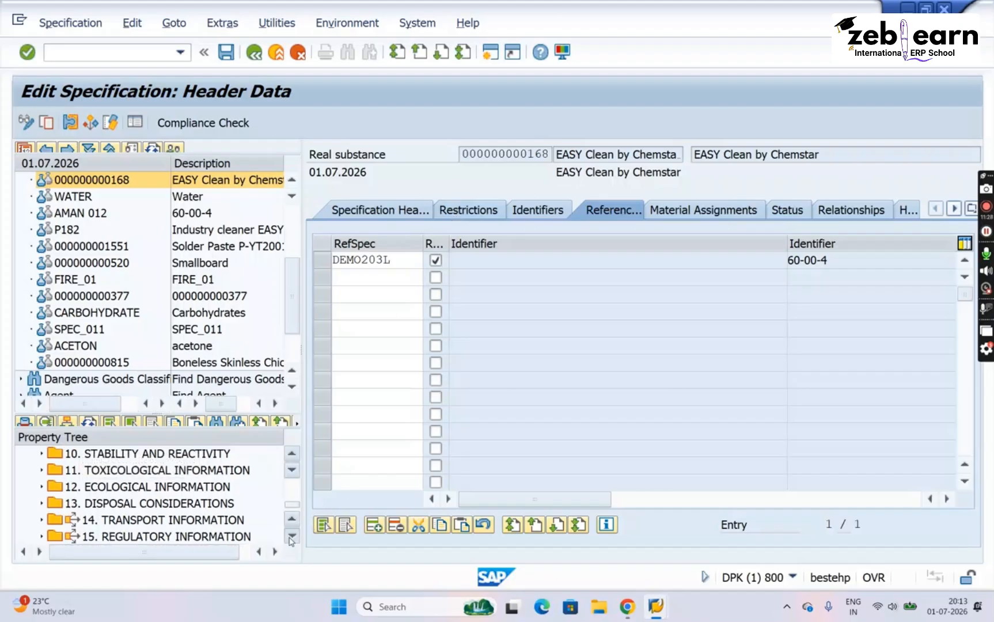
pyautogui.click(292, 537)
pyautogui.click(292, 537)
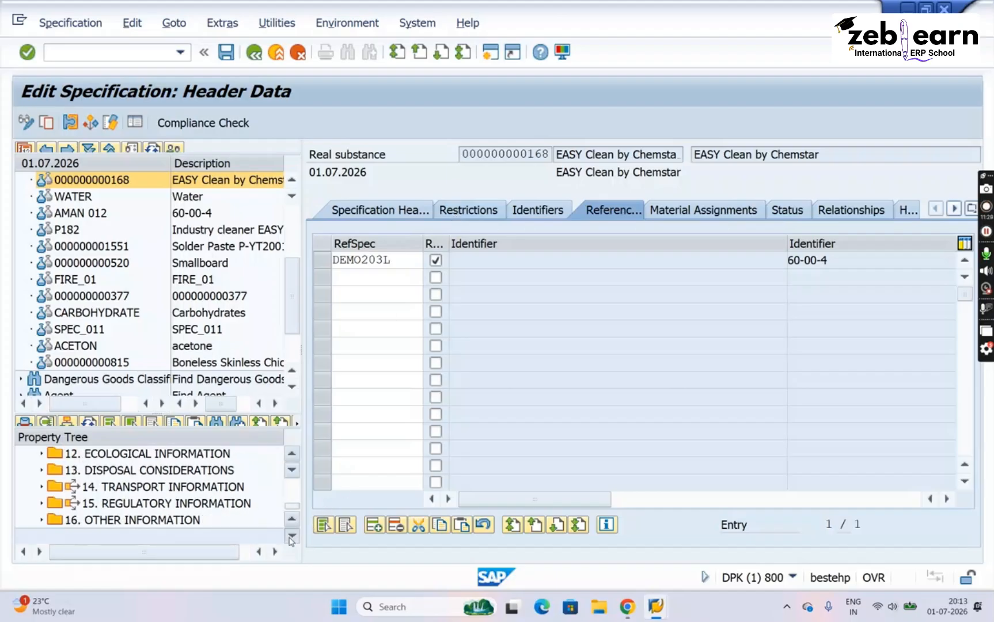
pyautogui.click(92, 507)
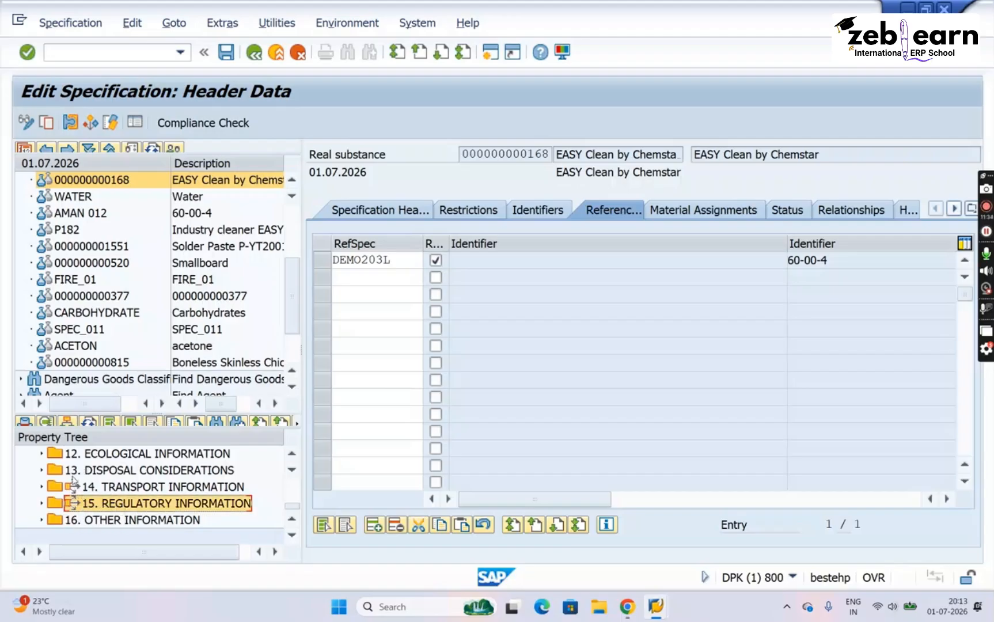
pyautogui.moveTo(419, 257); pyautogui.dragTo(294, 254)
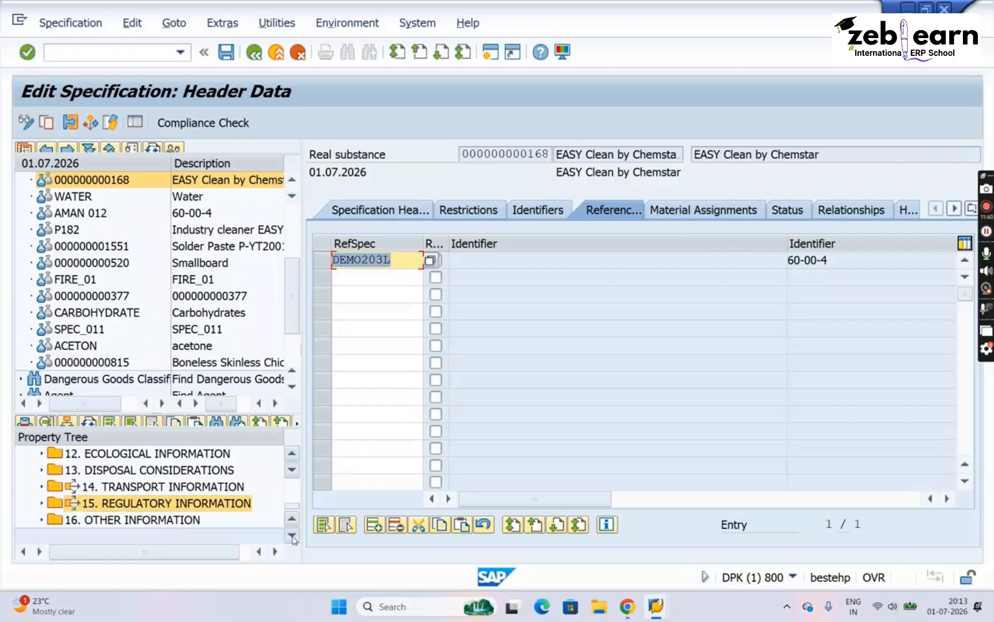
pyautogui.click(210, 488)
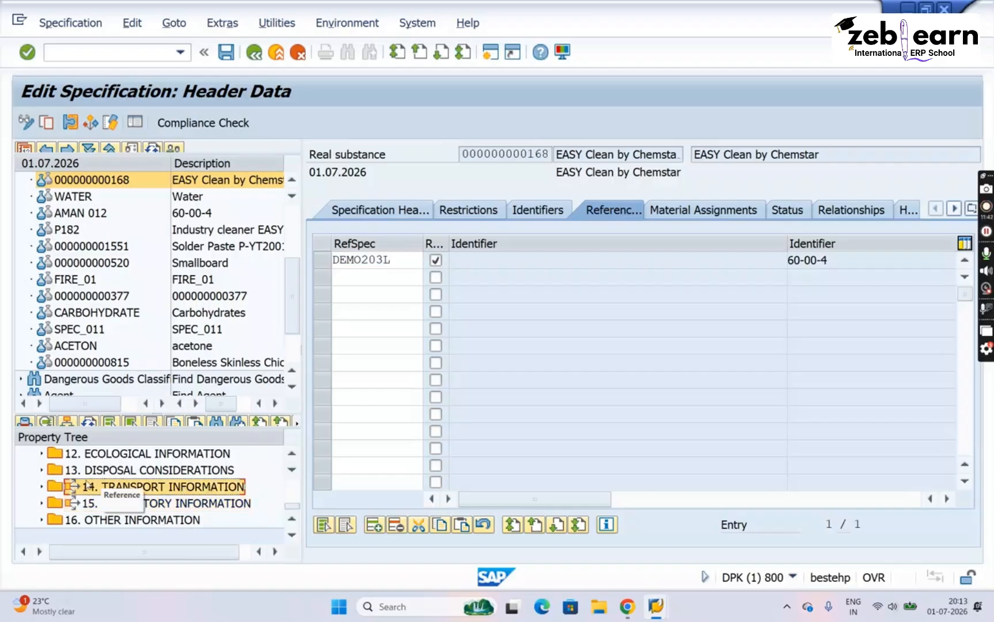
pyautogui.click(395, 259)
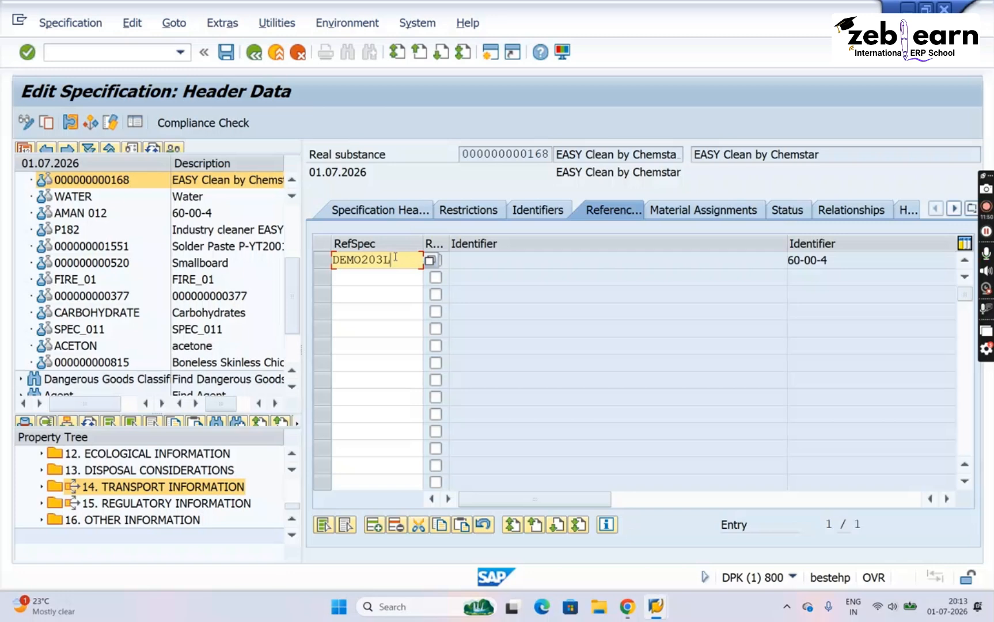
# Check sections 10 to 13 of the Material Safety Data Sheet tree for status markers
pyautogui.click(163, 455)
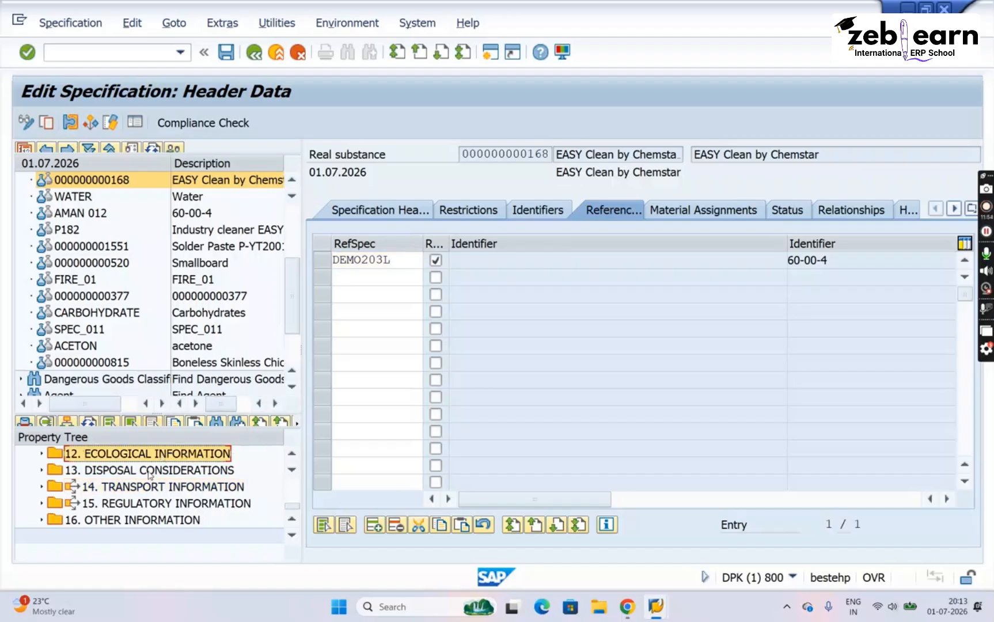
pyautogui.click(150, 473)
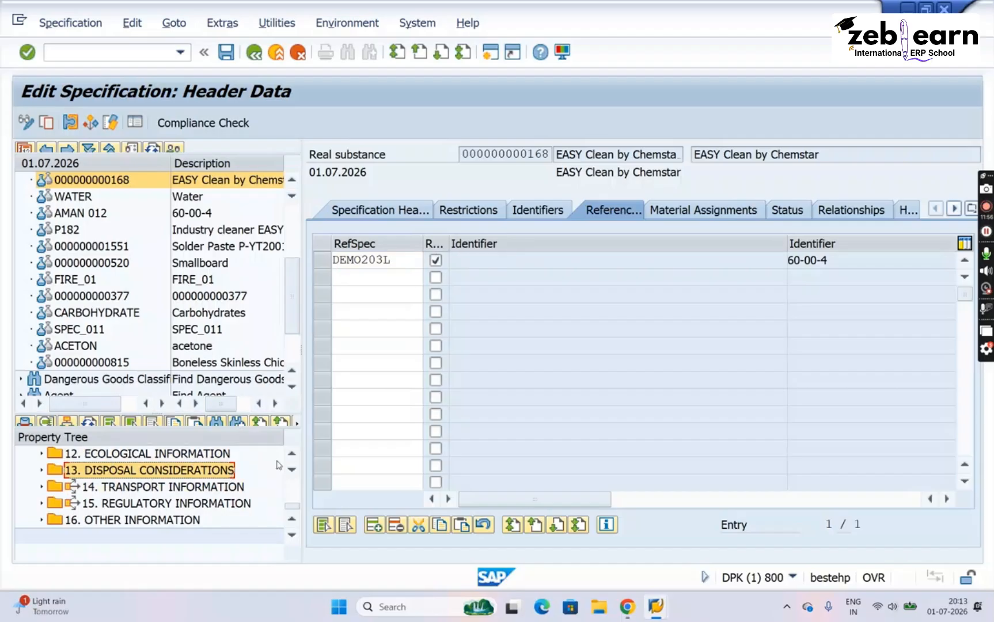
pyautogui.scroll(2, 299, 489)
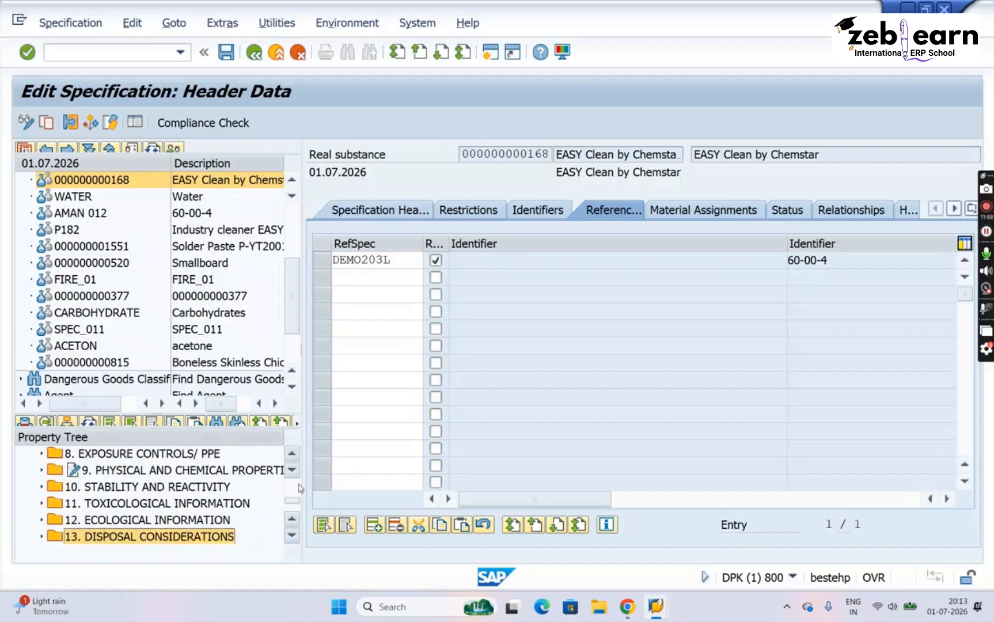
pyautogui.click(137, 487)
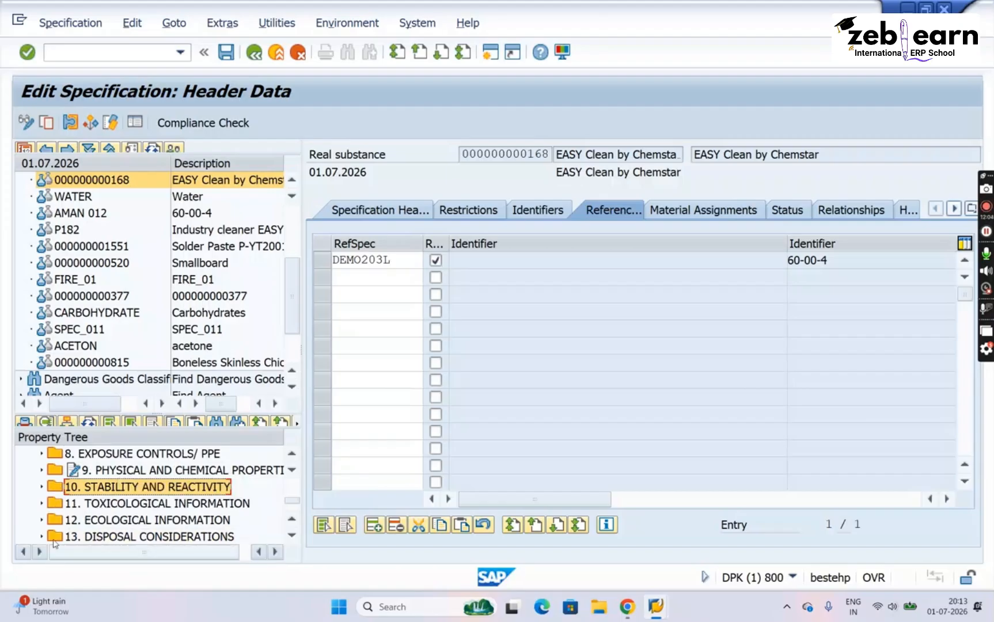
pyautogui.click(99, 504)
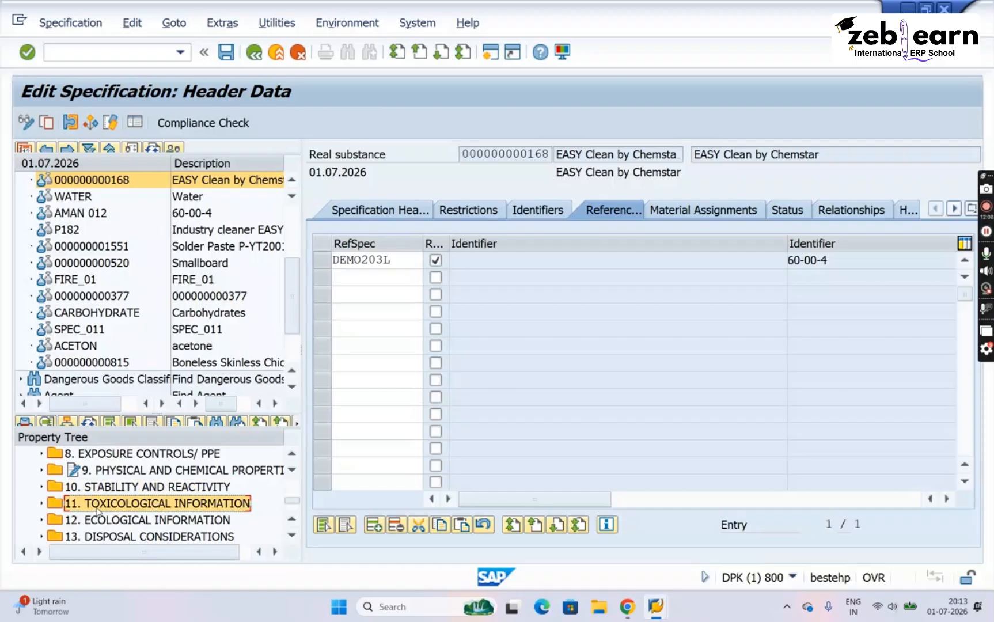
# Expand section 10, Stability and Reactivity, and look through its individual properties
pyautogui.doubleClick(126, 490)
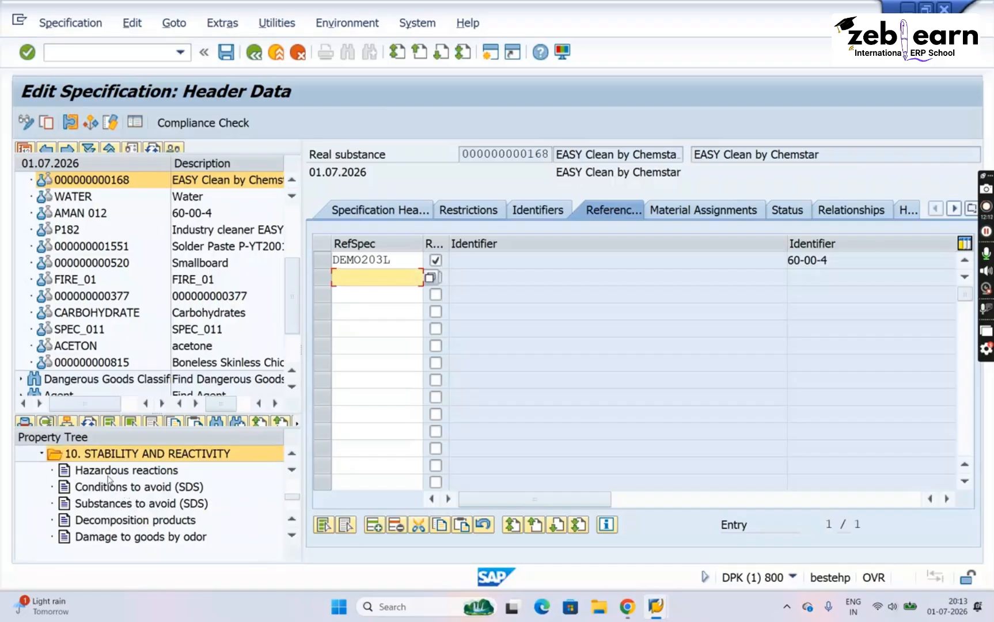
pyautogui.click(108, 476)
pyautogui.press('Down')
pyautogui.press('Down')
pyautogui.press('Down')
pyautogui.press('Down')
pyautogui.press('Down')
pyautogui.press('Down')
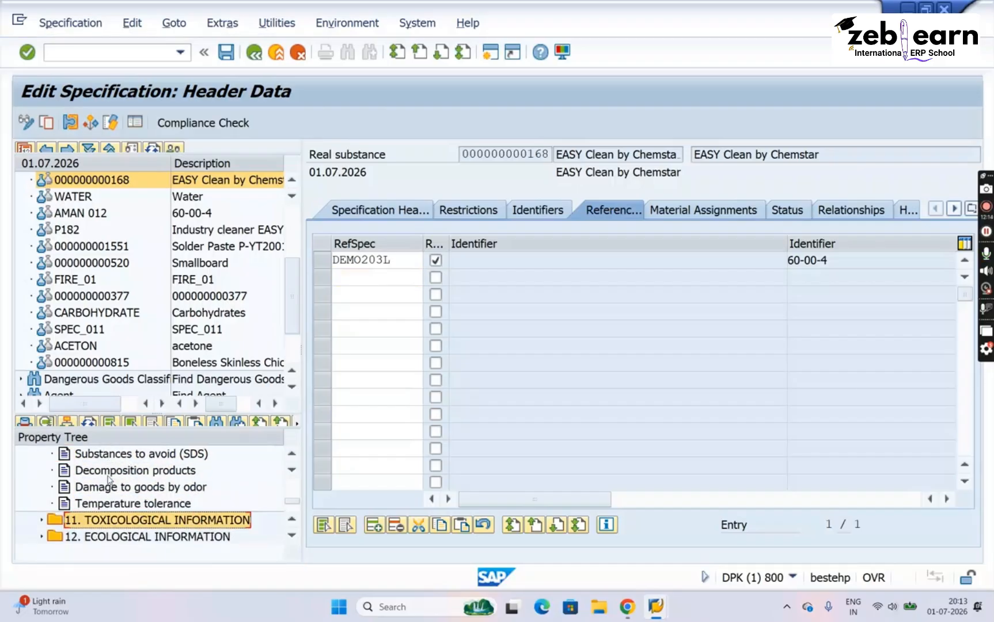
pyautogui.press('Up')
pyautogui.press('Up')
pyautogui.press('Up')
pyautogui.press('Up')
pyautogui.press('Up')
pyautogui.press('Up')
pyautogui.press('Up')
pyautogui.press('Down')
pyautogui.press('Down')
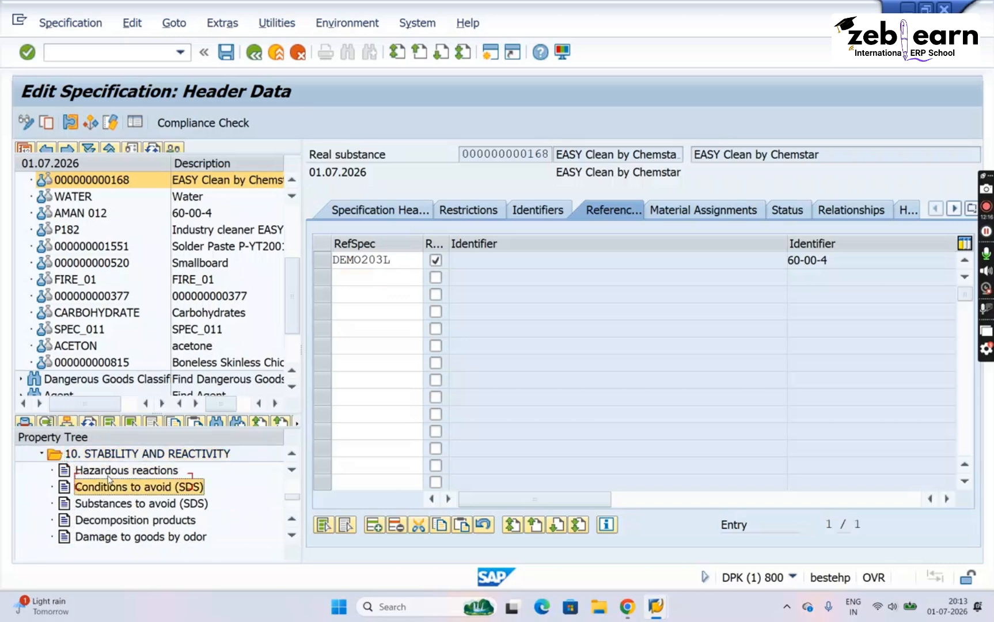
# View the value assignments for Hazardous reactions, Conditions to avoid (SDS) and Substances to avoid (SDS)
pyautogui.press('Up')
pyautogui.doubleClick(108, 476)
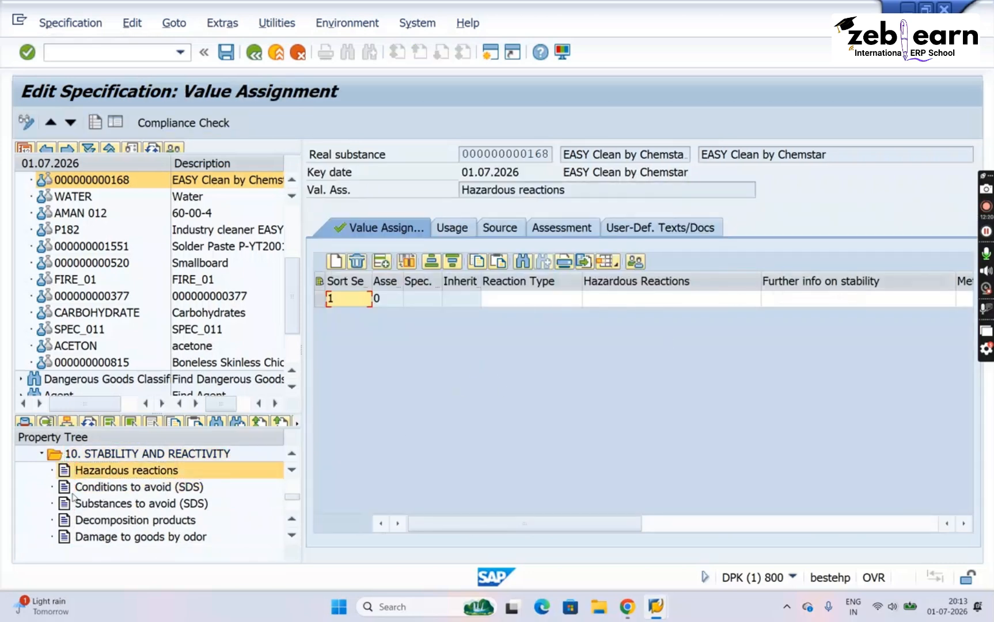
pyautogui.doubleClick(105, 487)
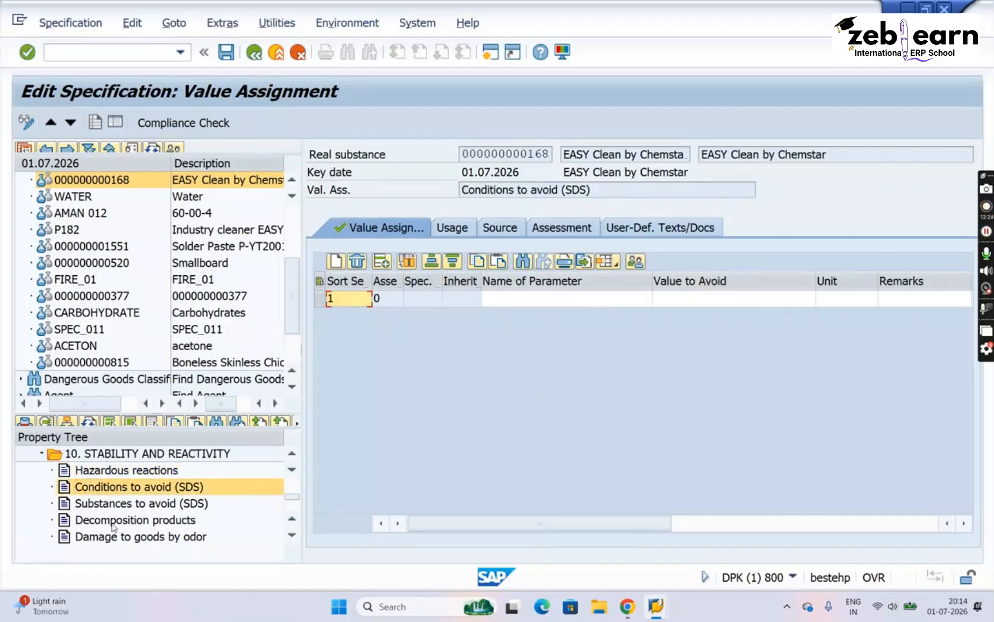
pyautogui.doubleClick(109, 505)
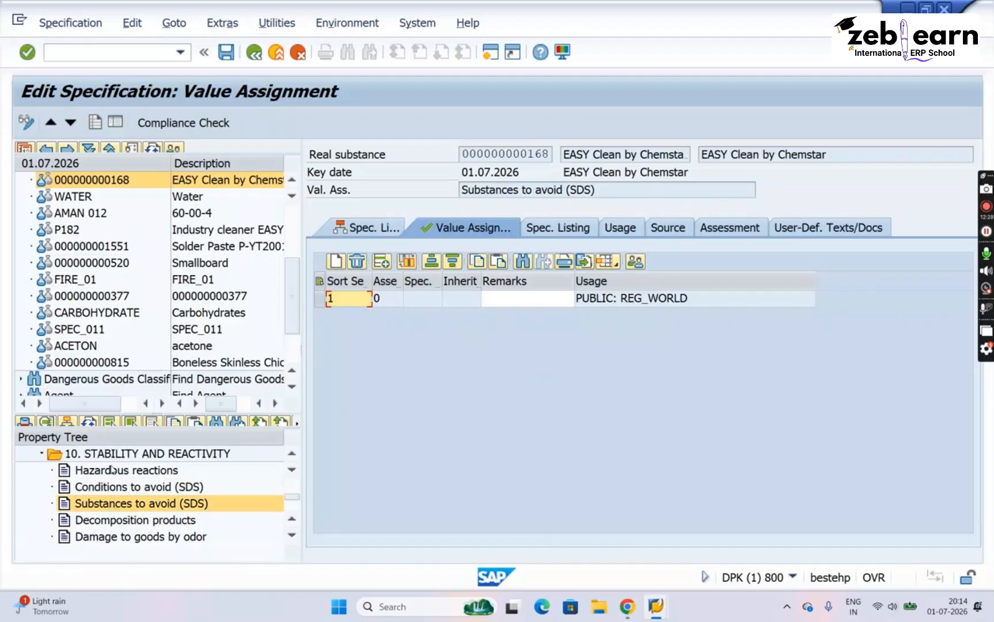
# Collapse section 10, Stability and Reactivity, and reopen the reference data in EASY Clean's specification header
pyautogui.click(112, 477)
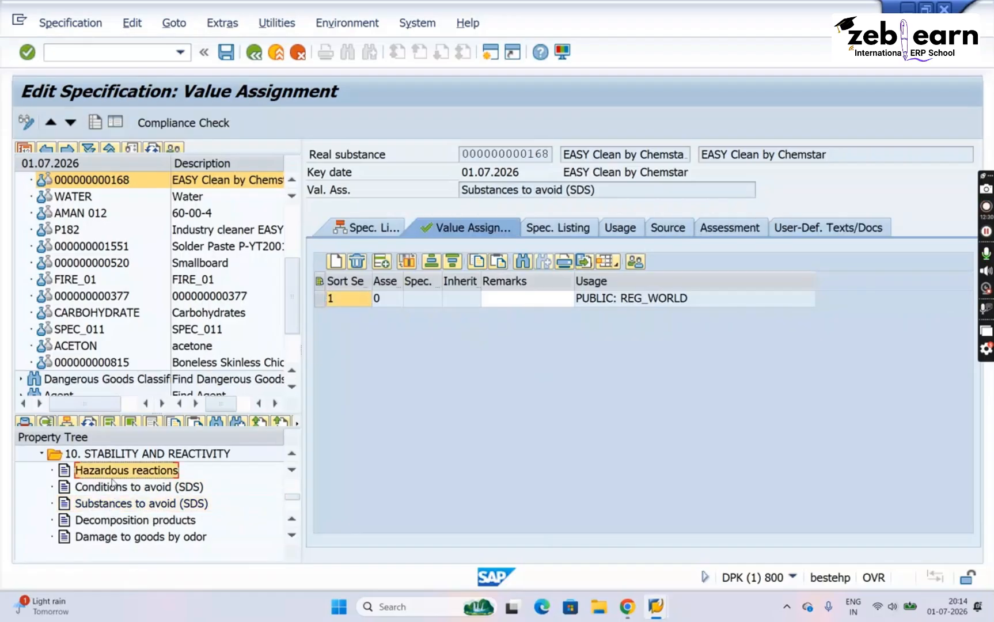
pyautogui.press('Left')
pyautogui.press('Left')
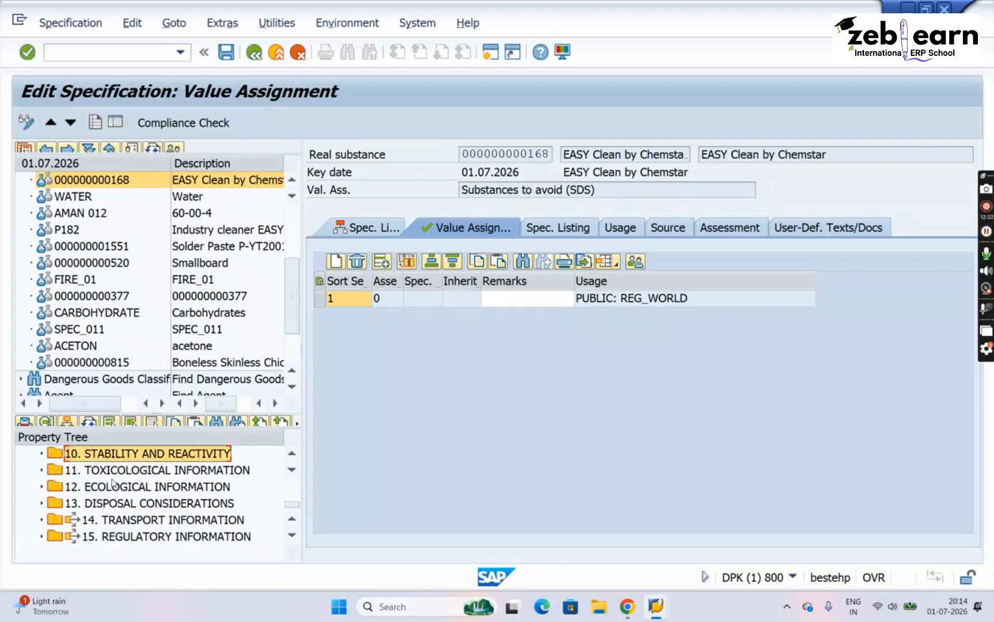
pyautogui.press('Down')
pyautogui.press('Down')
pyautogui.press('Up')
pyautogui.press('Up')
pyautogui.scroll(2, 295, 489)
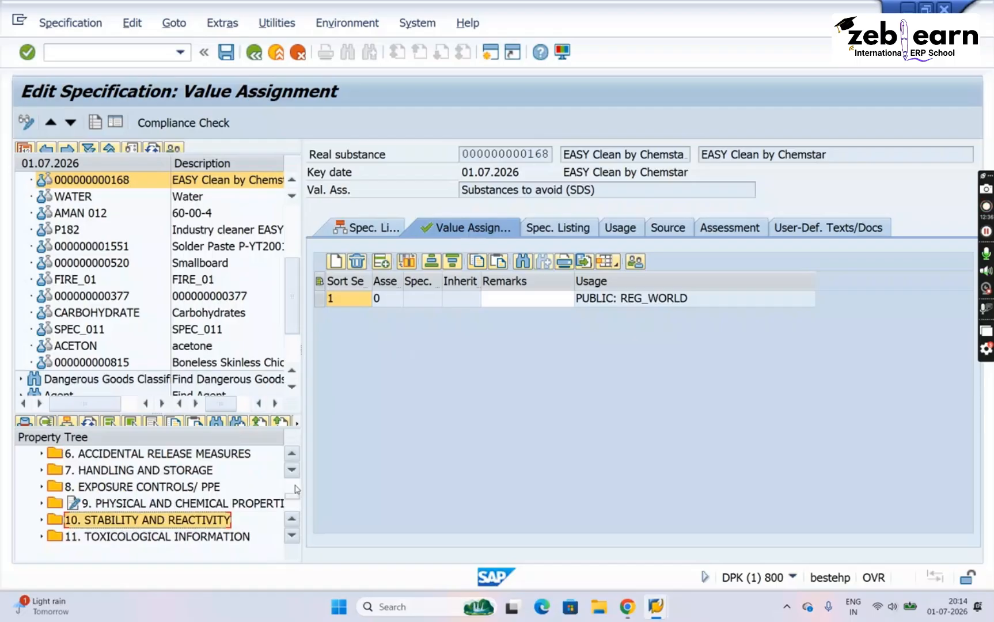
pyautogui.scroll(2, 295, 489)
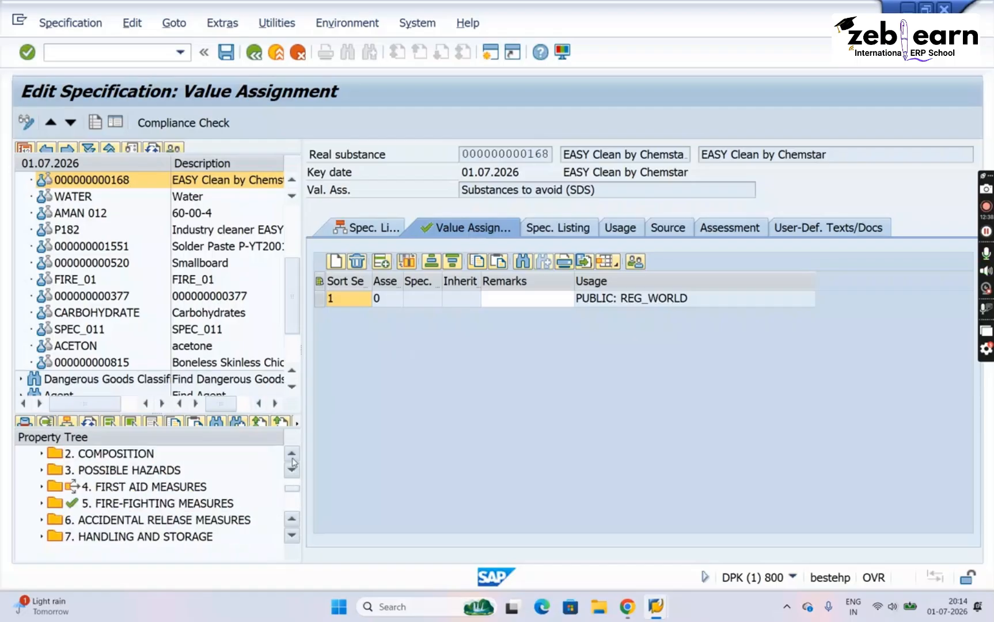
pyautogui.click(291, 457)
pyautogui.click(292, 457)
pyautogui.click(292, 457)
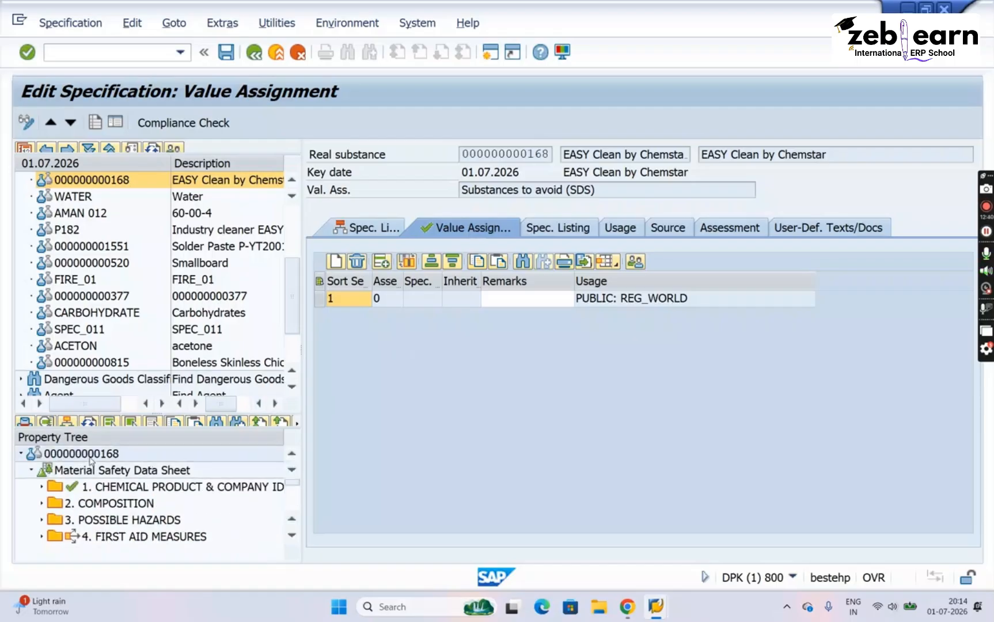
pyautogui.click(90, 456)
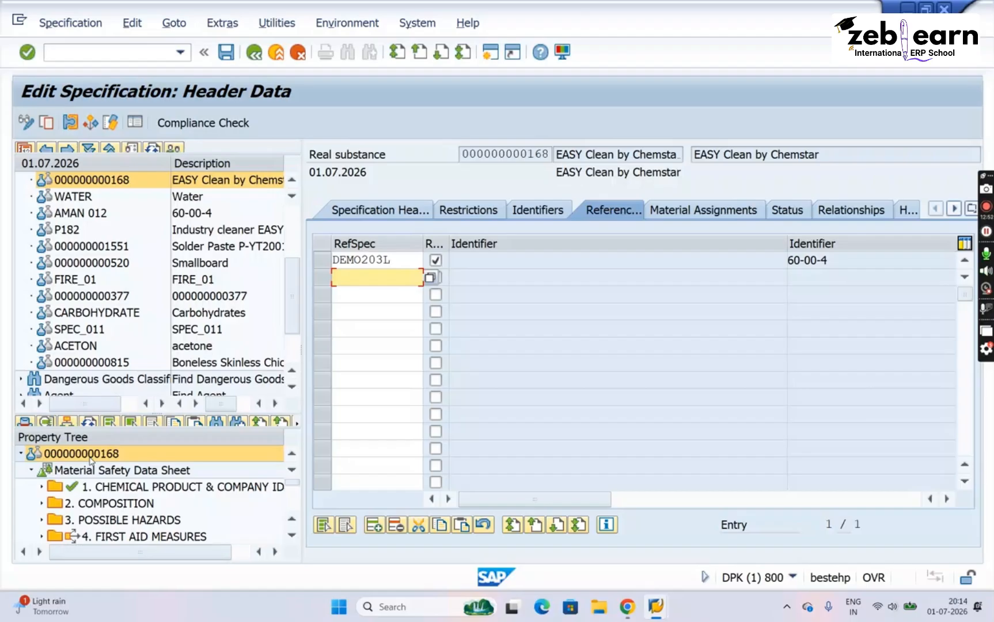
# Review sections 1 to 11 again, focusing on sections 6 and 7, and relate them to the DEMO203L reference entry
pyautogui.click(294, 537)
pyautogui.click(294, 536)
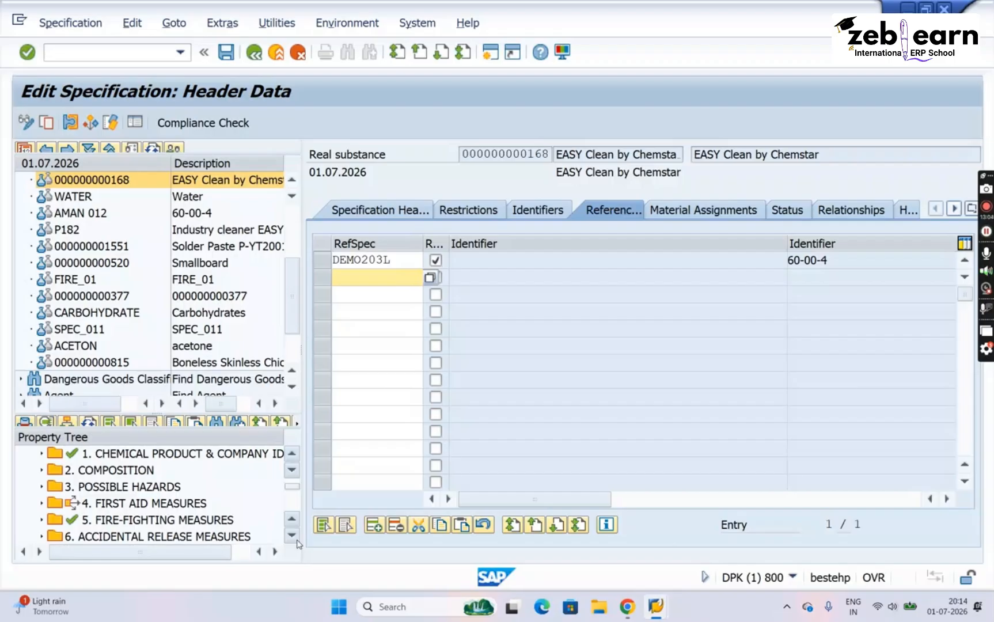
pyautogui.scroll(-2, 298, 543)
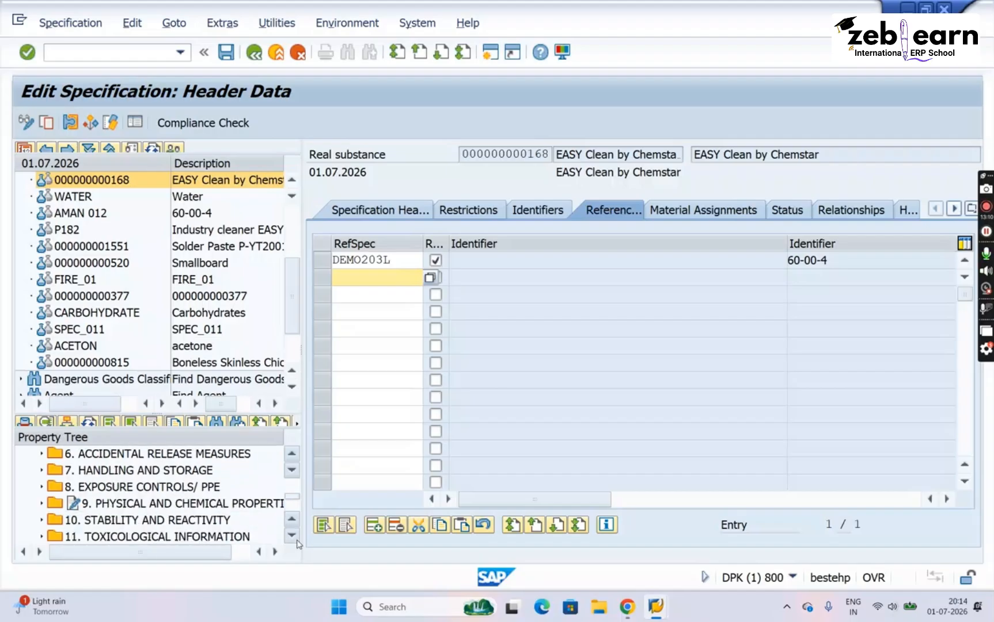
pyautogui.click(138, 471)
pyautogui.click(133, 458)
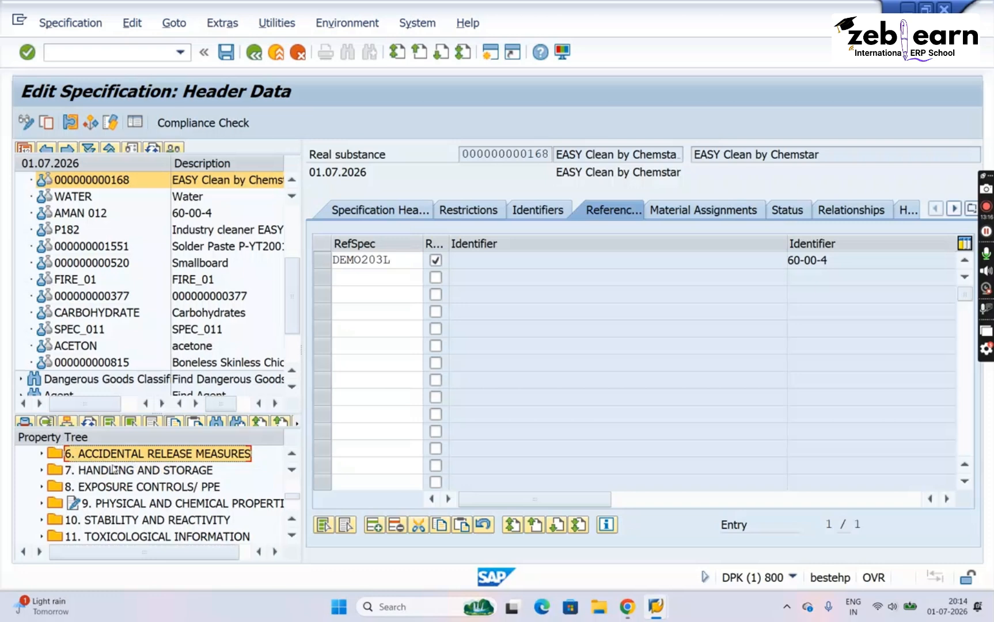
pyautogui.click(114, 470)
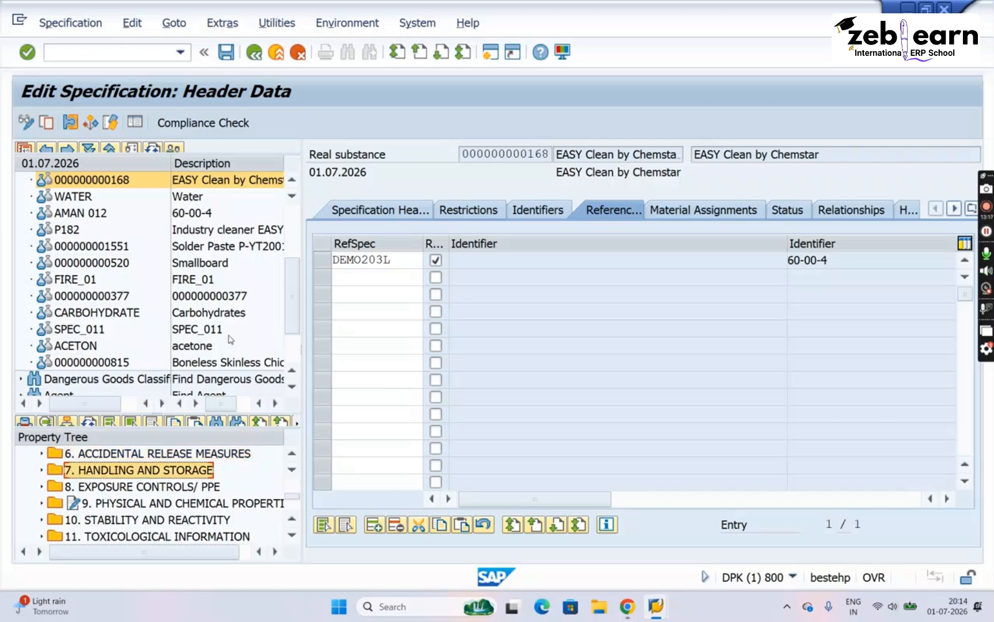
pyautogui.doubleClick(402, 261)
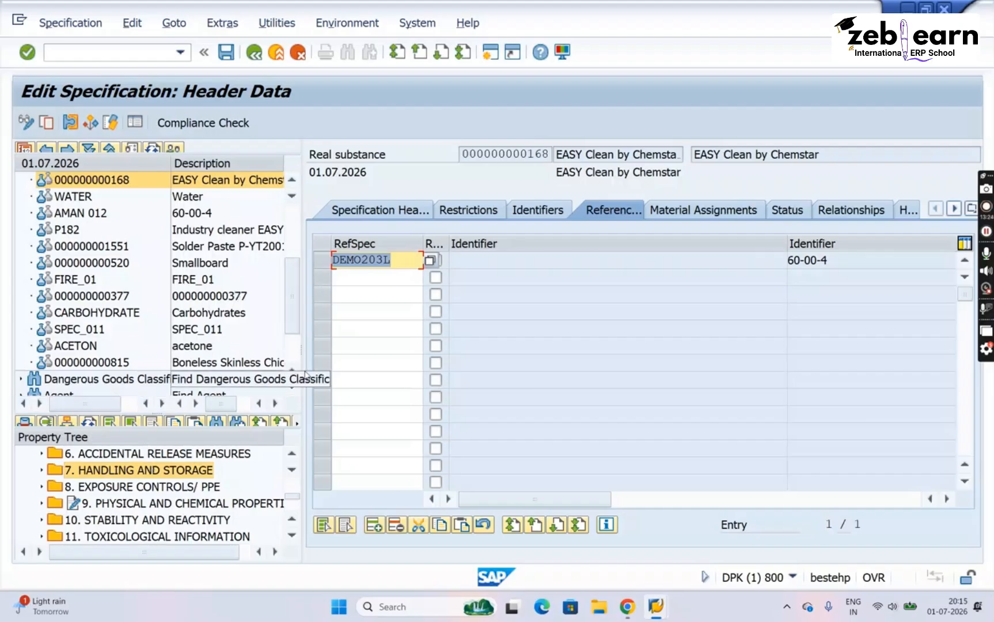
pyautogui.click(407, 262)
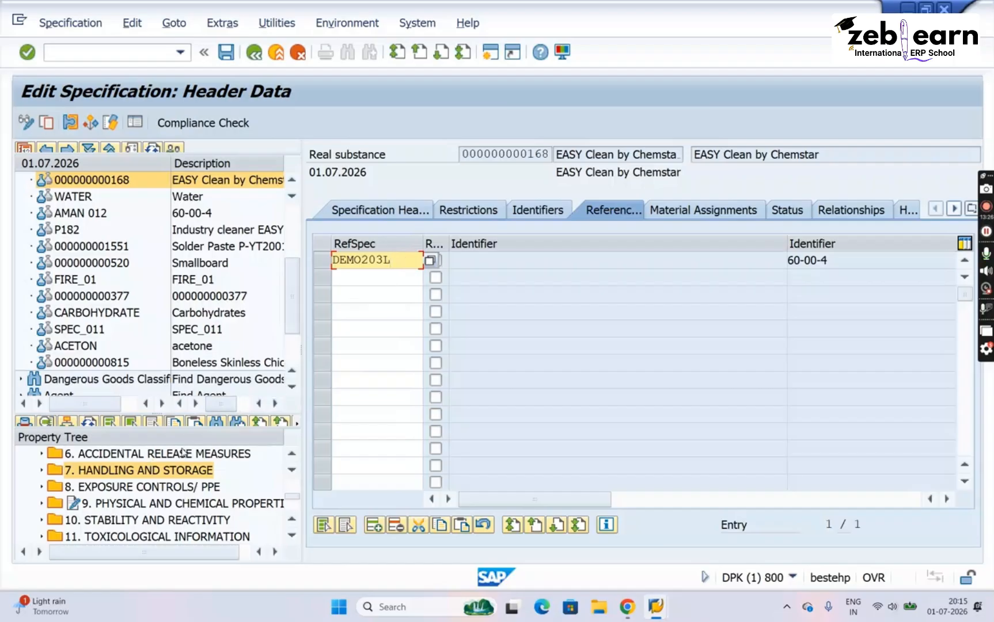
# Examine sections 6, 7 and 8 in EASY Clean's property tree against its DEMO203L reference entry
pyautogui.click(153, 476)
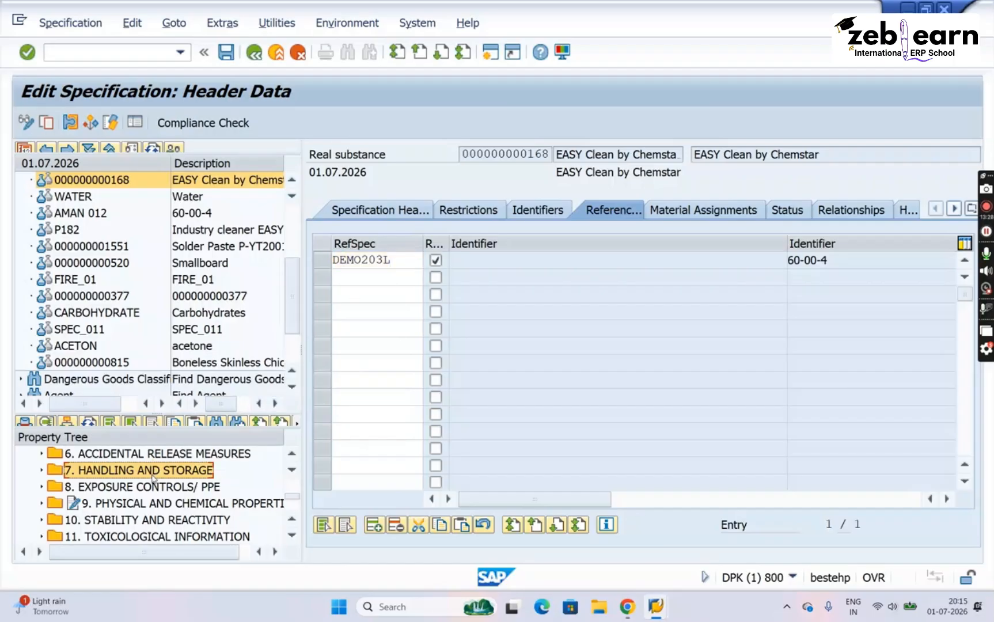
pyautogui.click(154, 493)
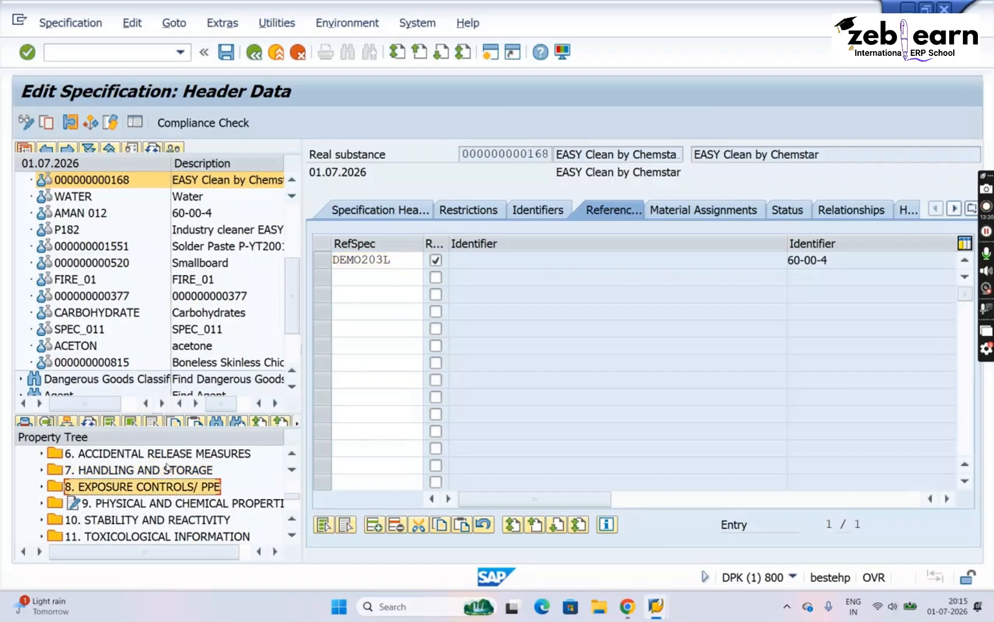
pyautogui.click(181, 452)
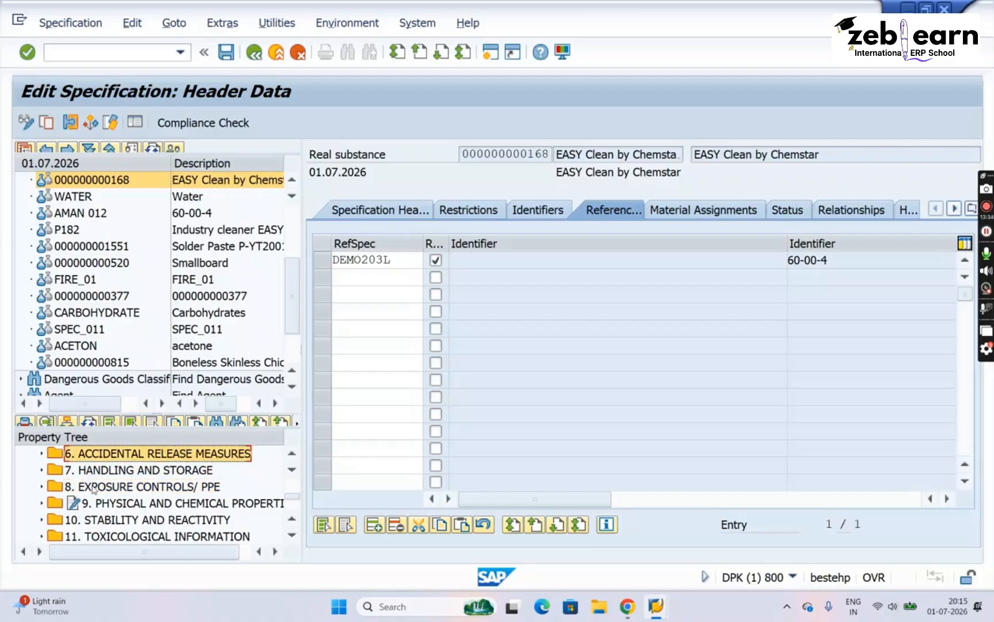
pyautogui.click(408, 259)
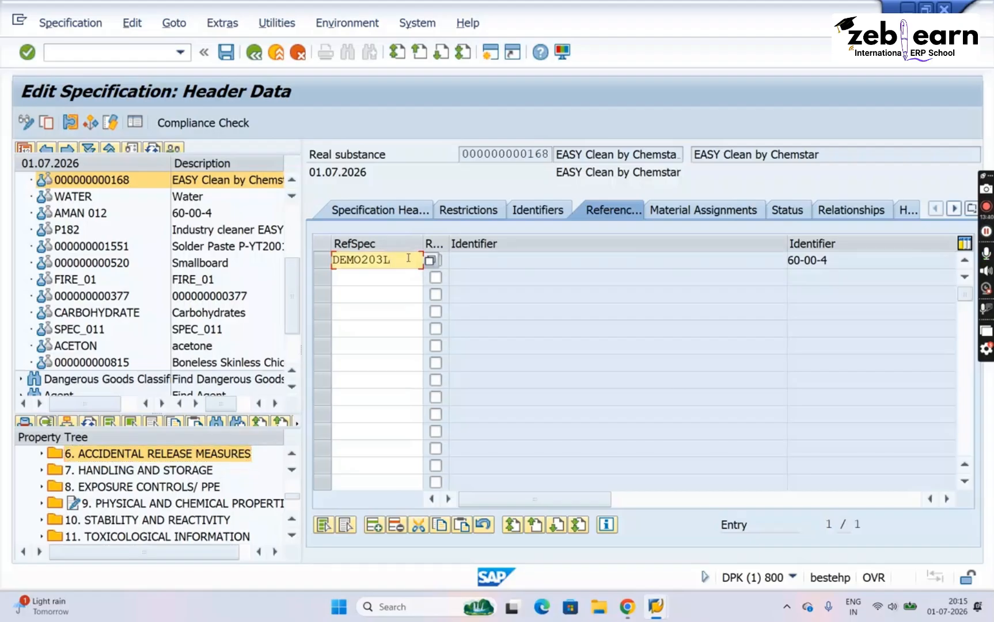
pyautogui.click(100, 473)
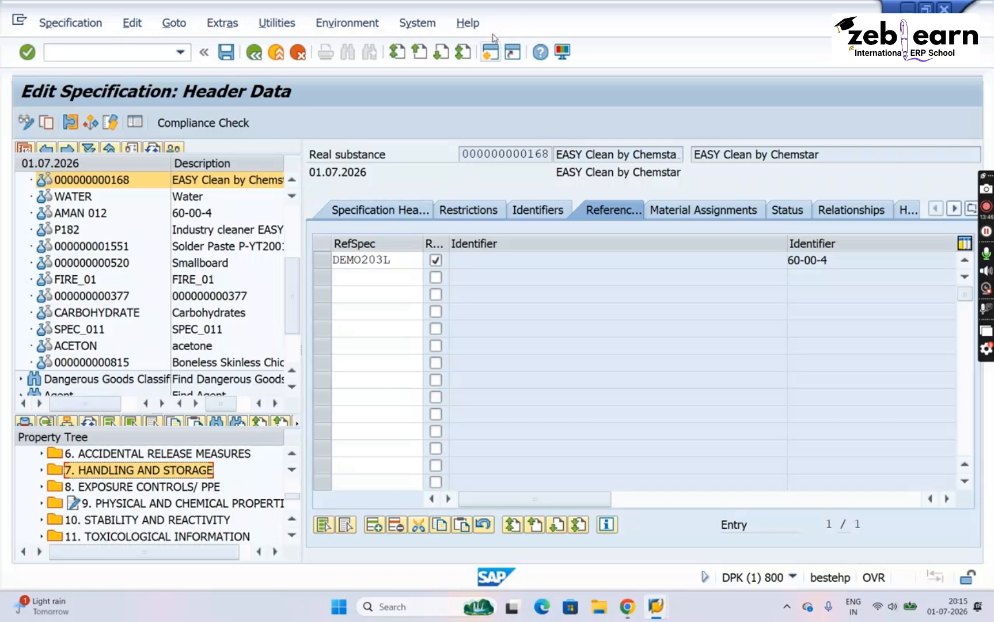
# Start transaction CG02BD in a new session and expand the Substance node in the specification workbench
pyautogui.click(488, 57)
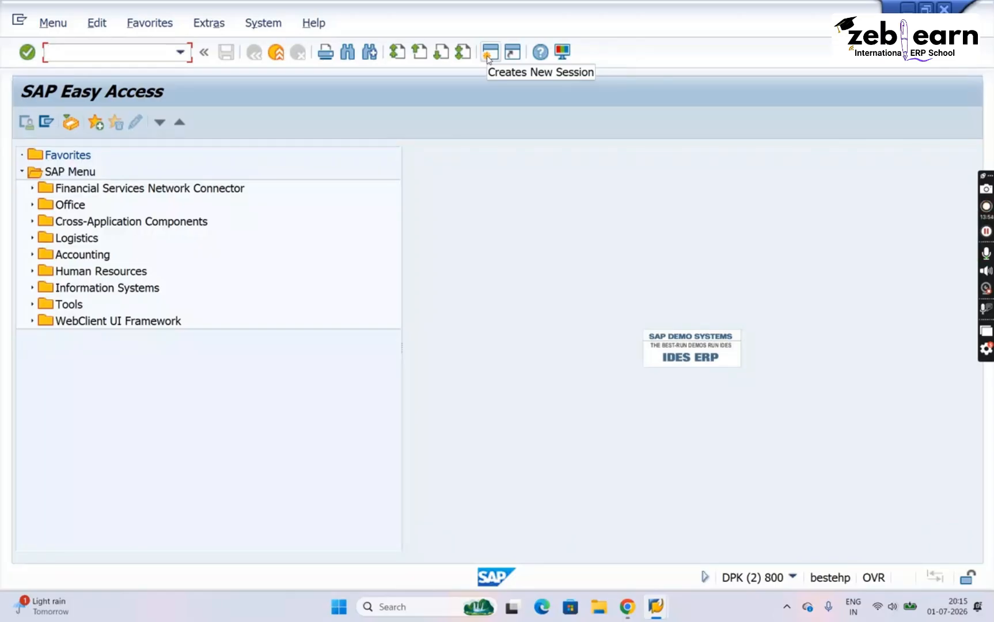
pyautogui.write('cg02bd')
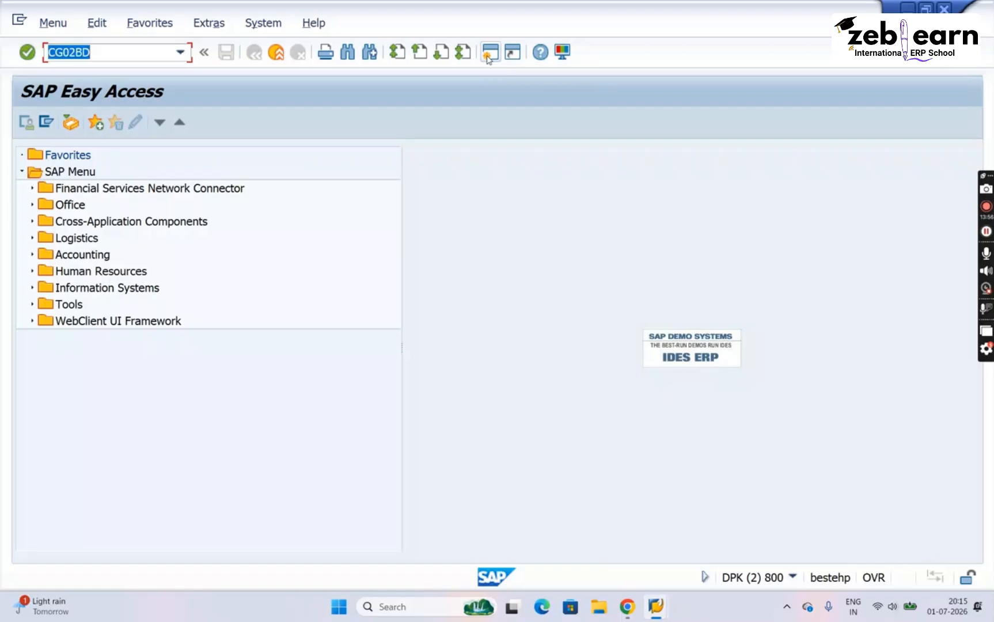
pyautogui.press('Return')
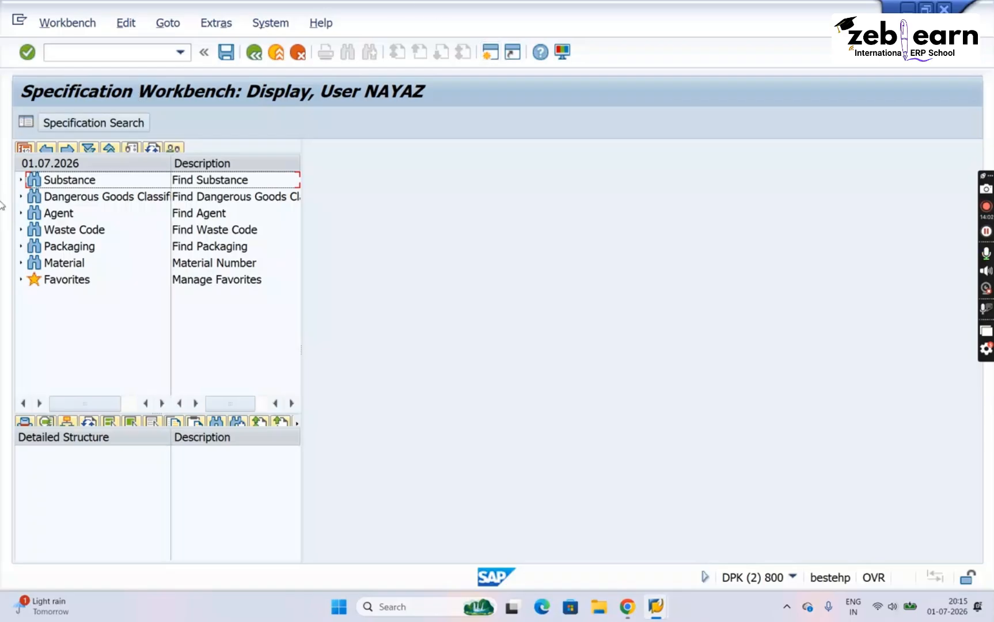
pyautogui.click(21, 181)
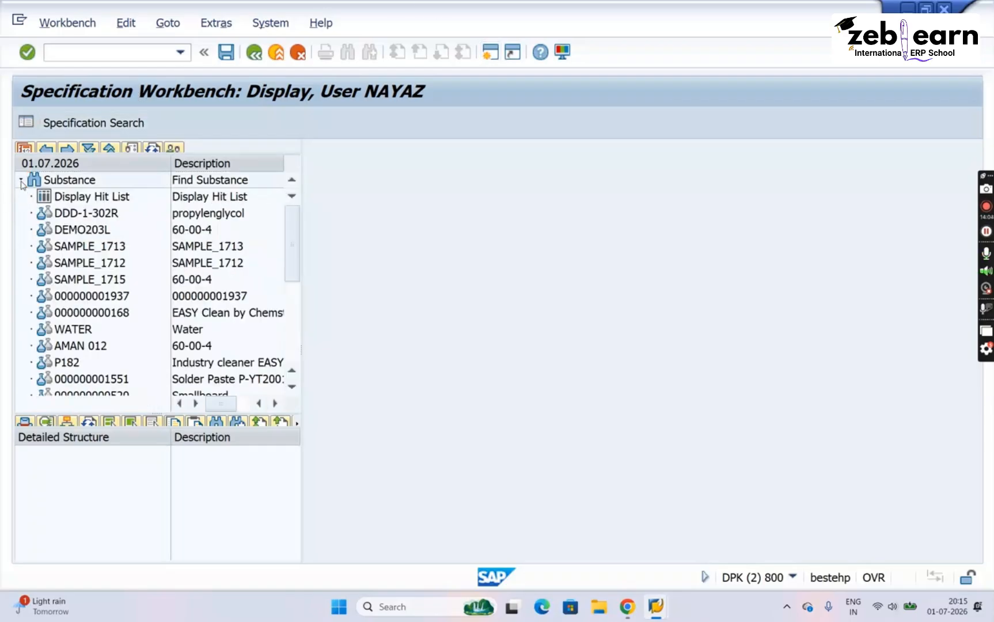
# Clear the specification criterion in the substance search screen and open specification DEMO203L
pyautogui.click(74, 183)
pyautogui.doubleClick(73, 183)
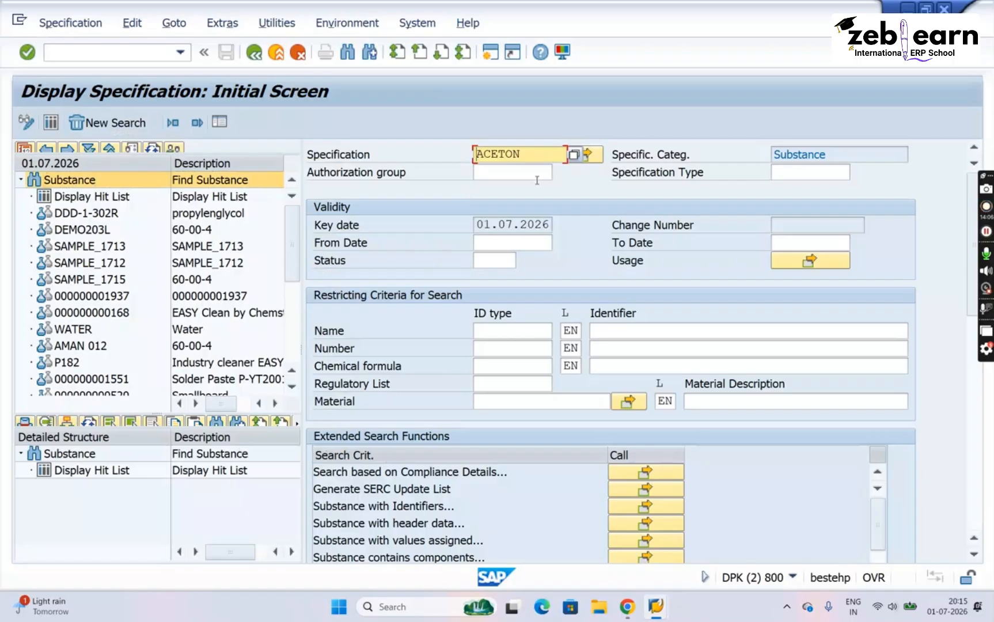
pyautogui.press('Delete')
pyautogui.press('Delete')
pyautogui.press('Delete')
pyautogui.press('Delete')
pyautogui.press('Delete')
pyautogui.press('Delete')
pyautogui.click(90, 234)
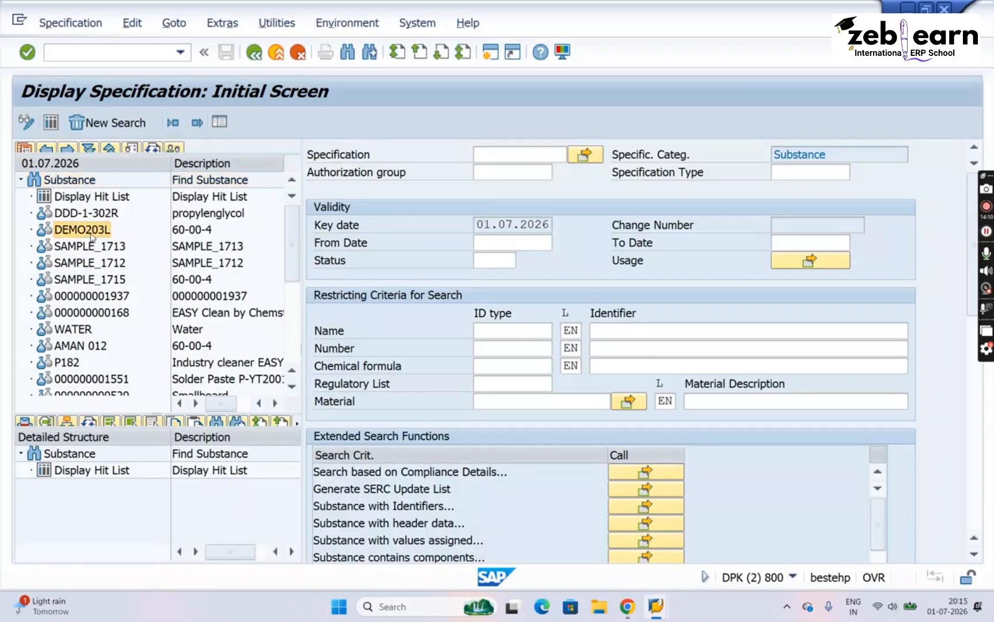
pyautogui.doubleClick(90, 233)
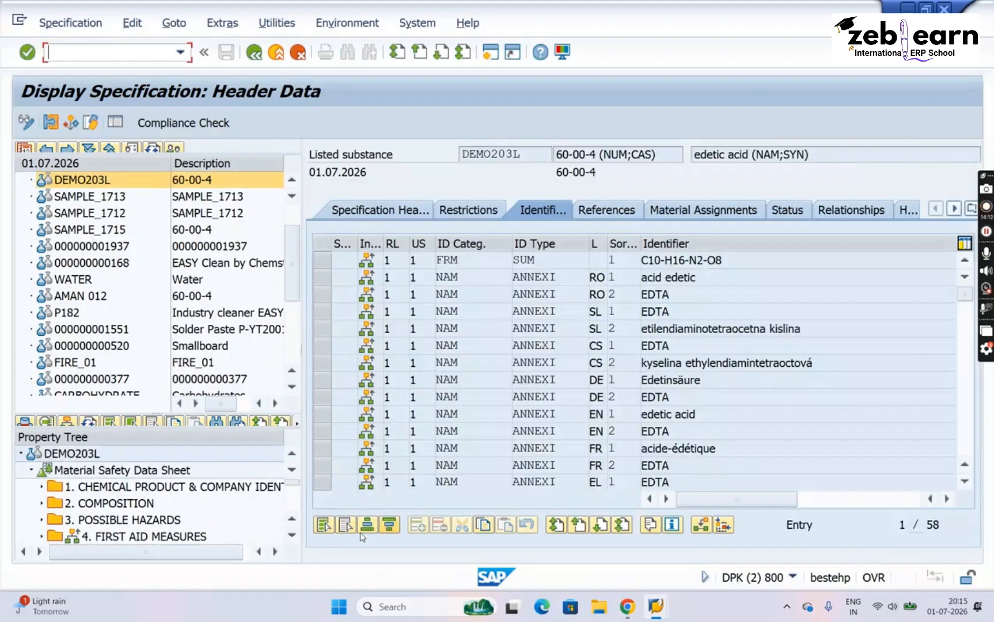
# Check DEMO203L's specification type and look over the first safety data sheet sections in its property tree
pyautogui.click(292, 535)
pyautogui.click(293, 535)
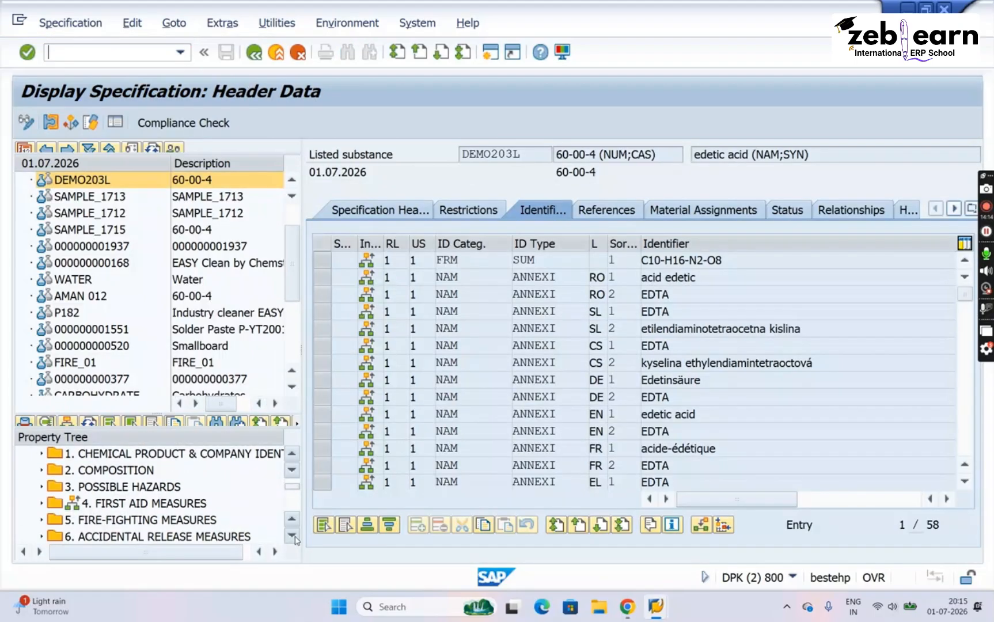
pyautogui.click(292, 536)
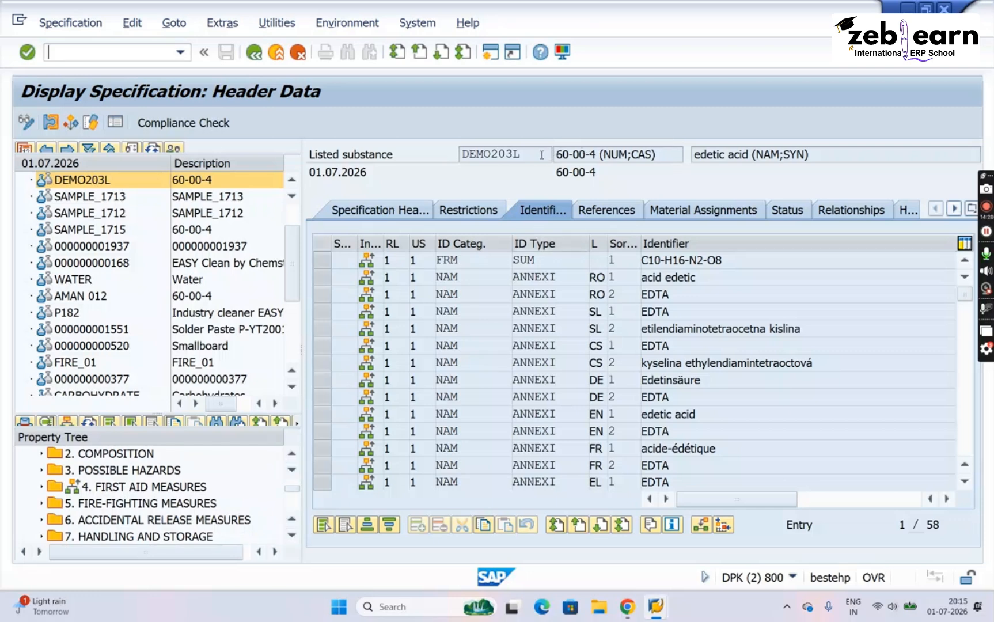
pyautogui.moveTo(538, 155); pyautogui.dragTo(384, 147)
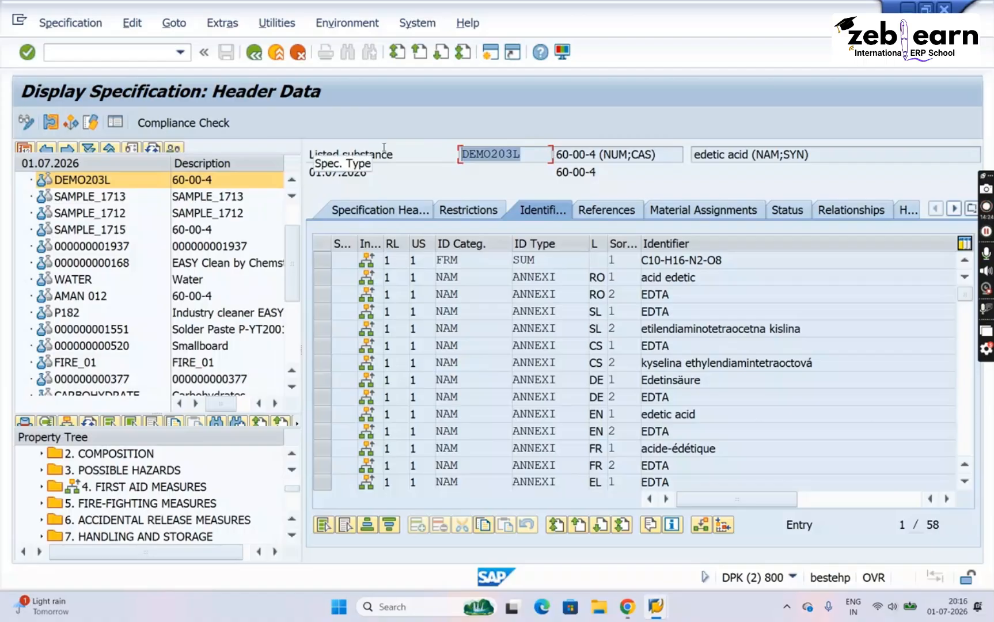
pyautogui.click(294, 455)
pyautogui.click(293, 455)
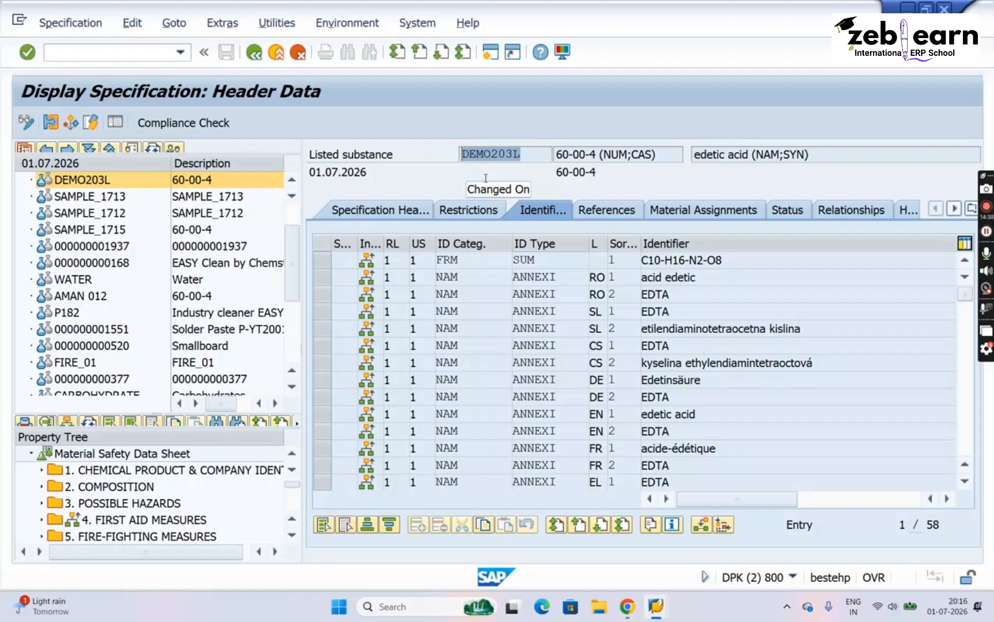
pyautogui.click(292, 535)
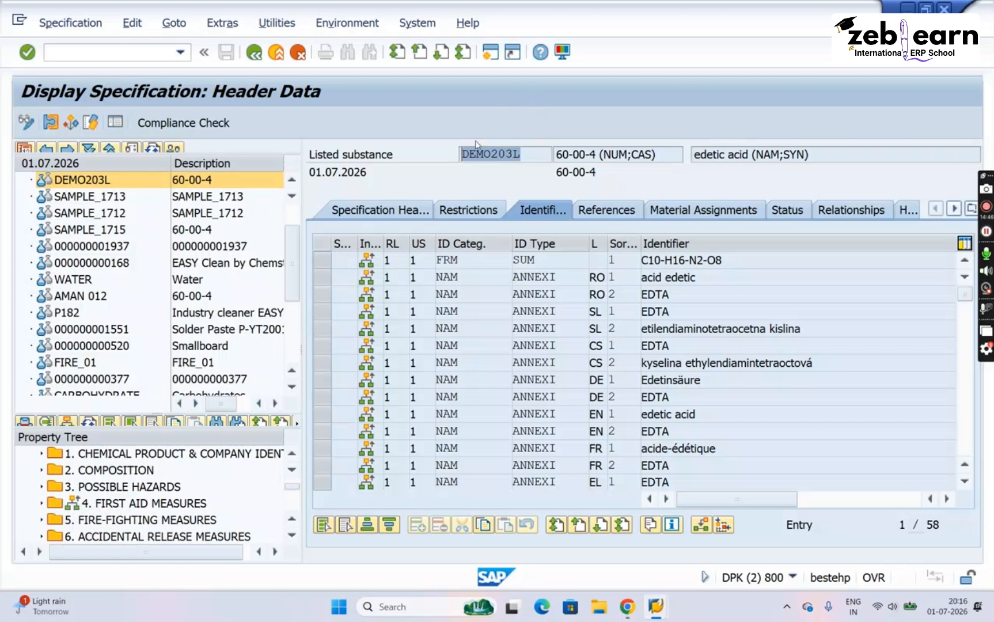
# Go through DEMO203L's safety data sheet sections from 4, First Aid Measures, to 15, Regulatory Information, examining their data indicators
pyautogui.click(156, 505)
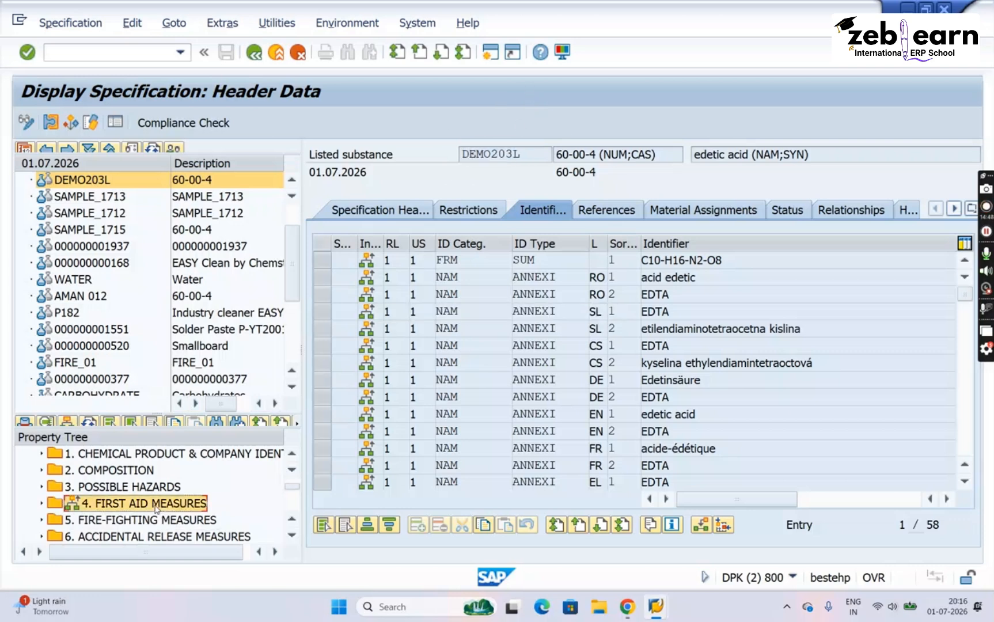
pyautogui.press('Down')
pyautogui.press('Down')
pyautogui.press('Down')
pyautogui.press('Down')
pyautogui.press('Down')
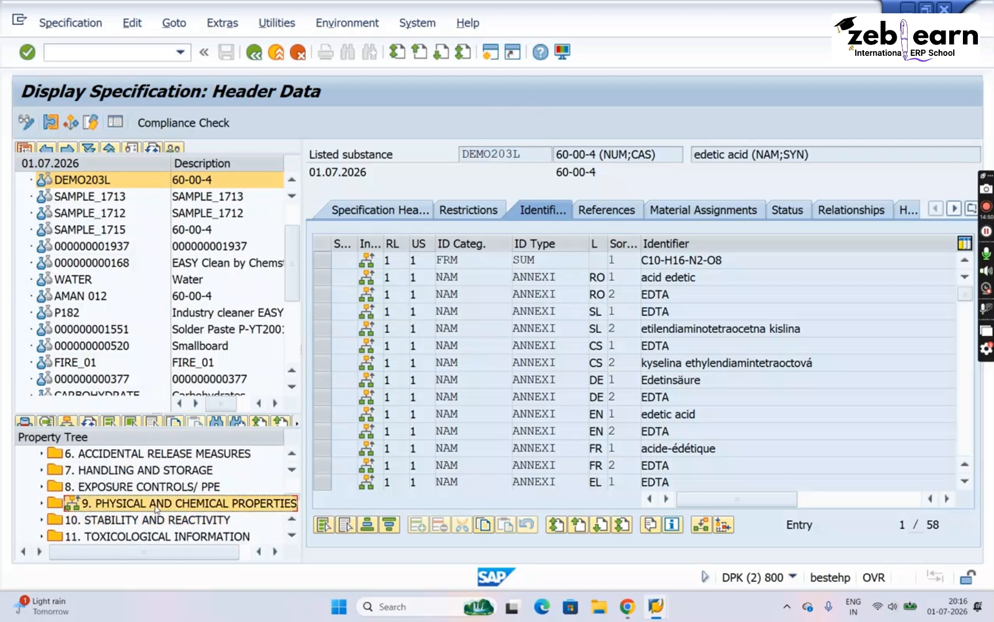
pyautogui.press('Down')
pyautogui.press('Down')
pyautogui.press('Down')
pyautogui.press('Down')
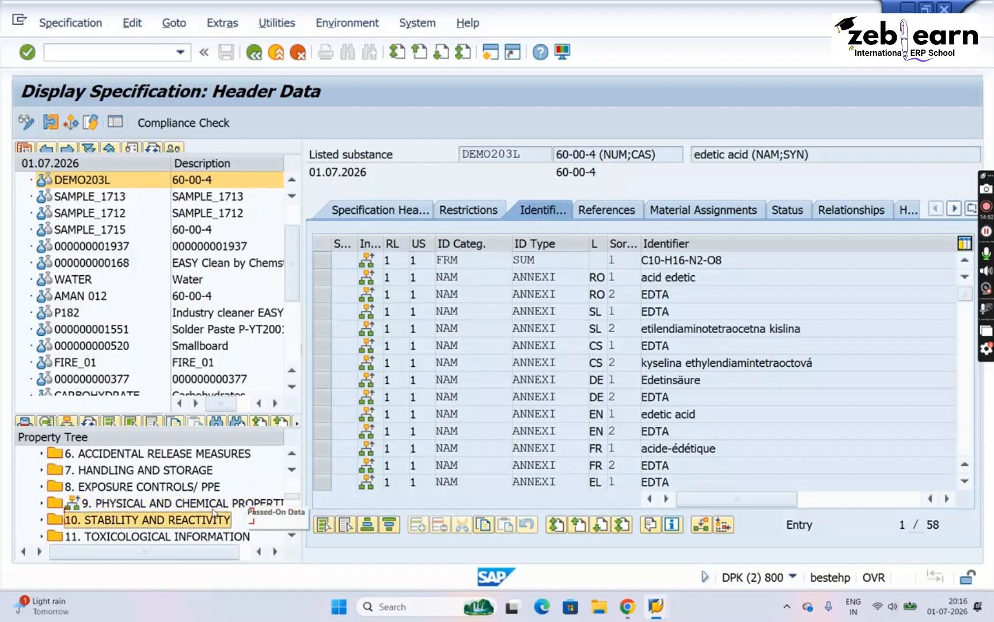
pyautogui.press('Down')
pyautogui.press('Down')
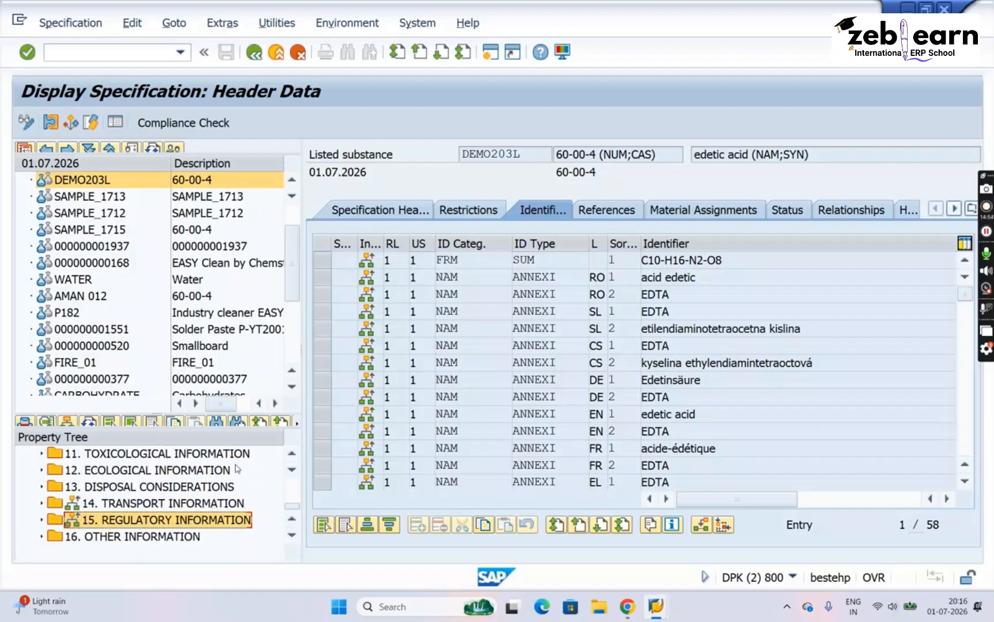
pyautogui.press('Up')
pyautogui.press('Down')
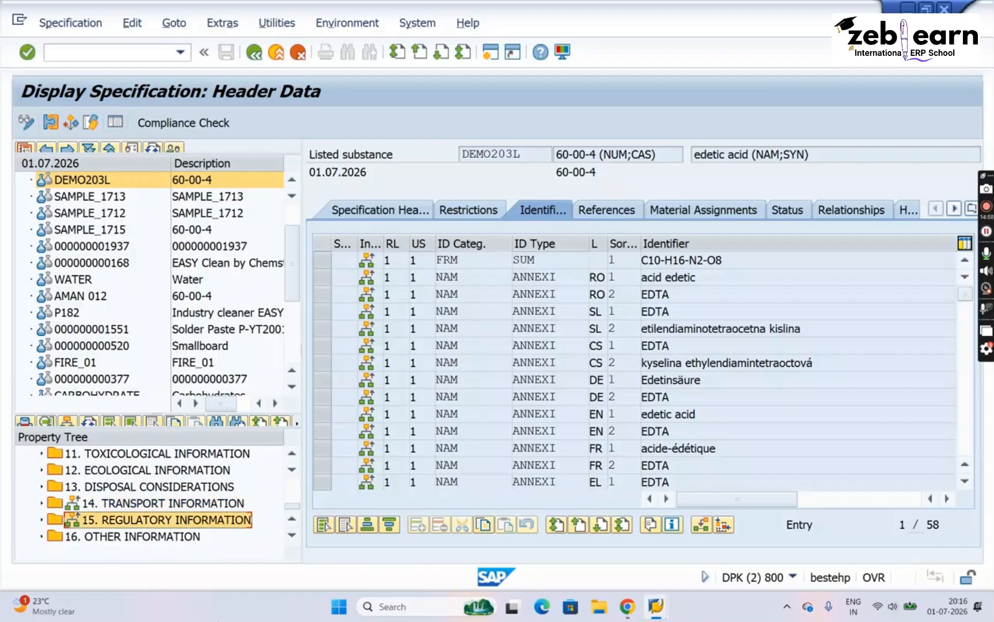
# Check sections 13, 12 and 11 of DEMO203L for assigned or passed-on data
pyautogui.click(192, 489)
pyautogui.click(186, 472)
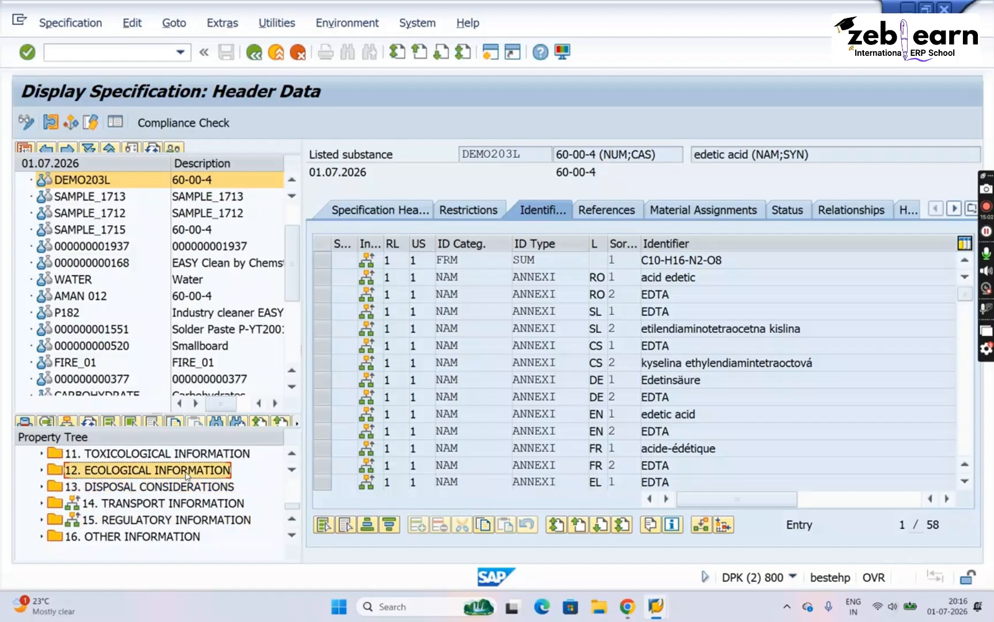
pyautogui.click(190, 456)
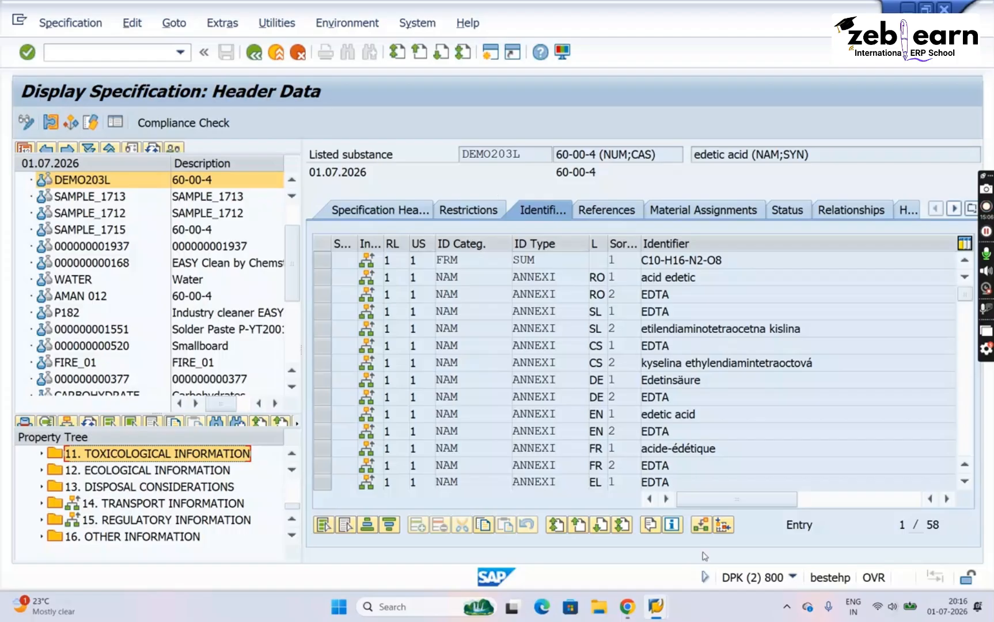
# Switch back to the EASY Clean session and compare sections 8 and 13 with its DEMO203L reference entry
pyautogui.moveTo(661, 611)
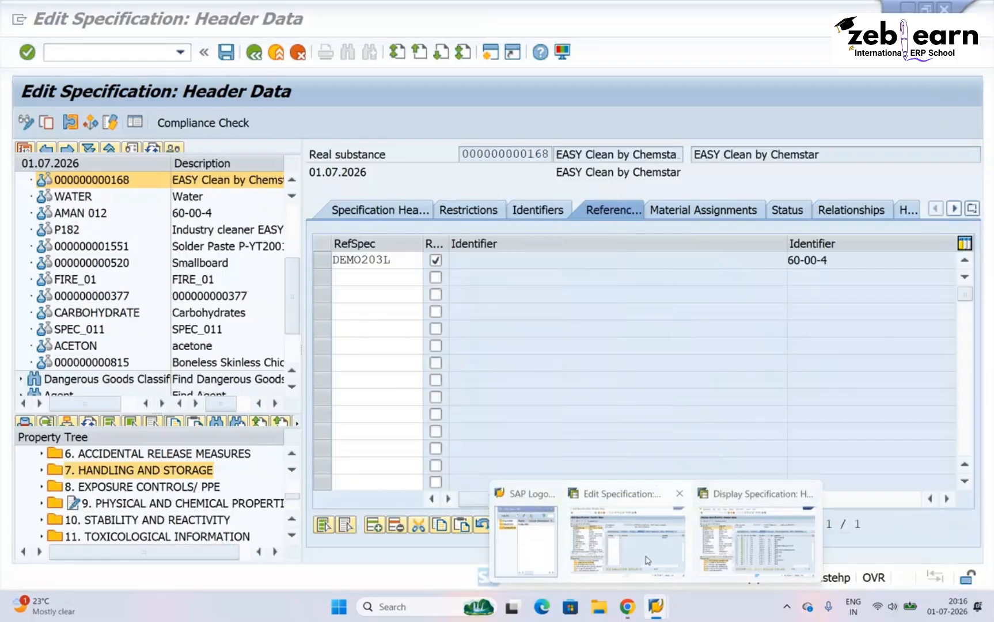
pyautogui.click(628, 542)
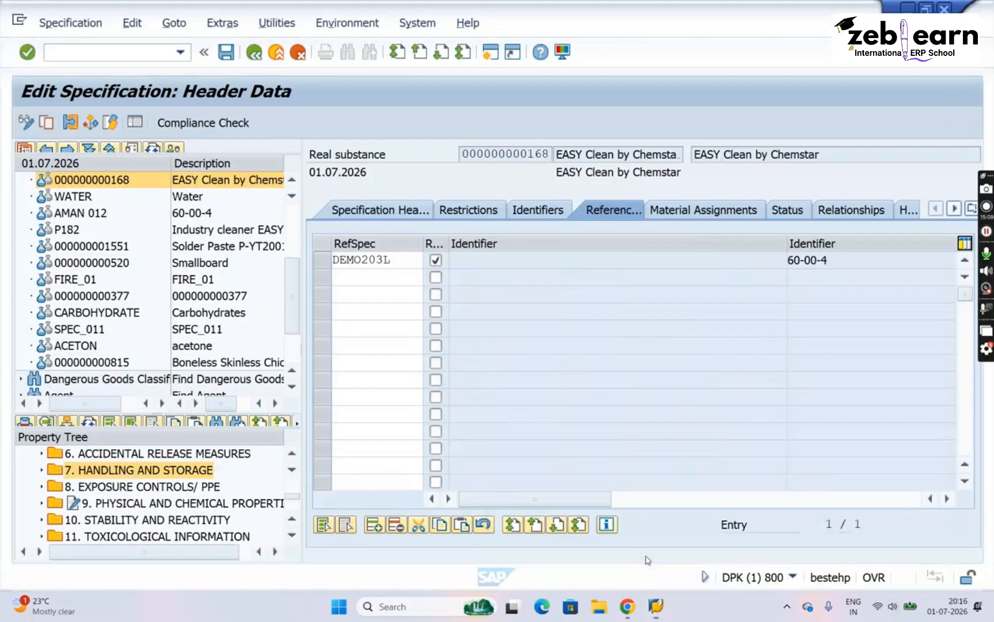
pyautogui.click(124, 488)
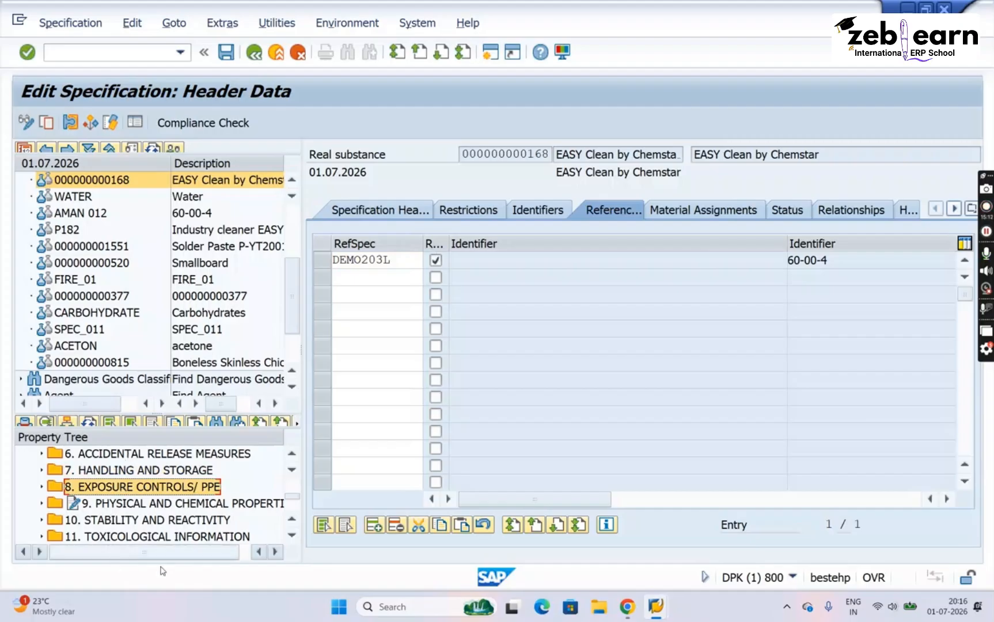
pyautogui.scroll(-3, 293, 539)
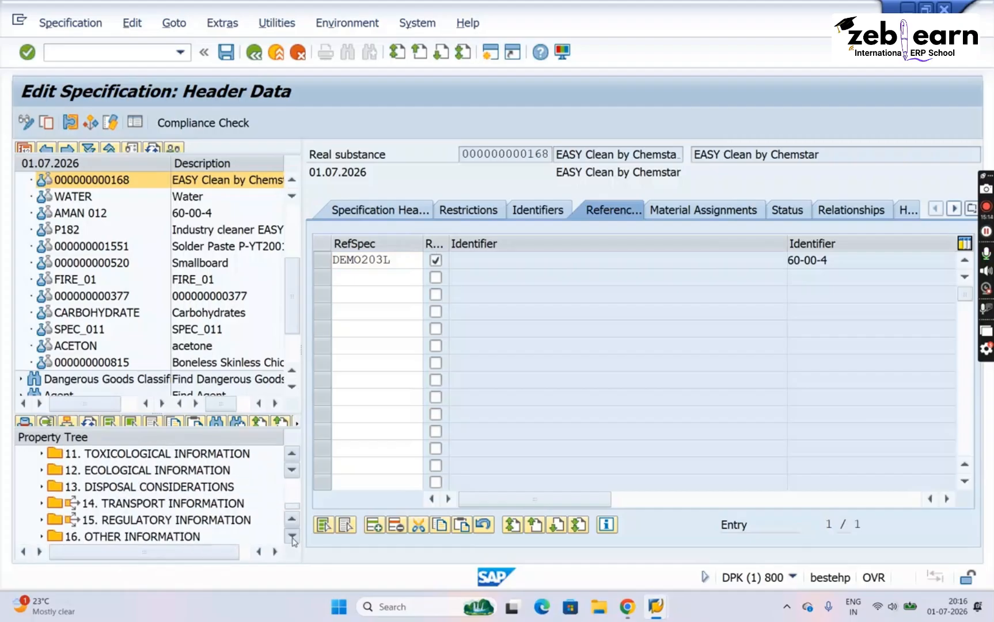
pyautogui.click(139, 472)
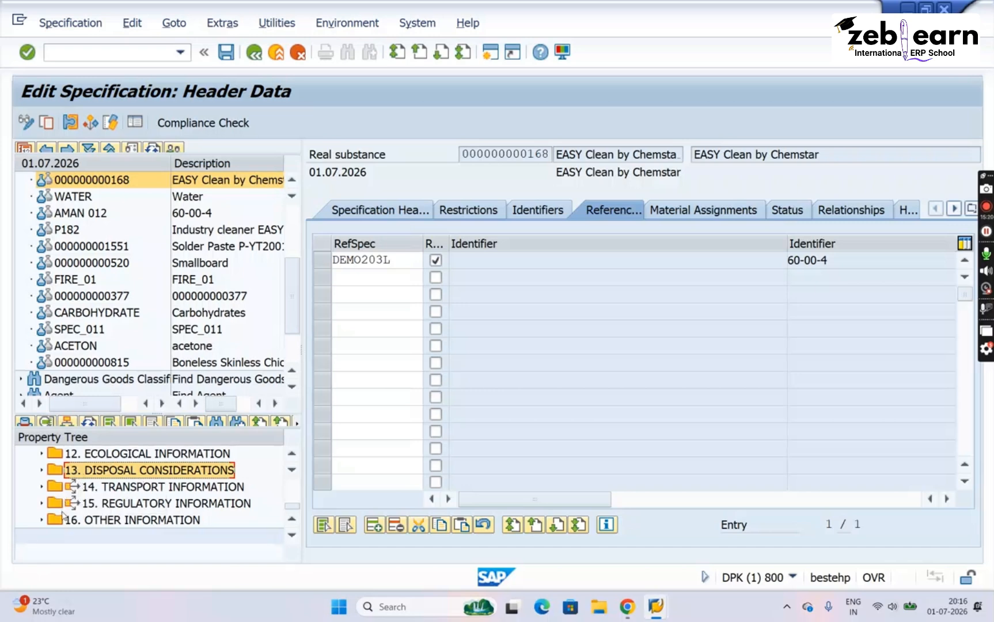
pyautogui.click(392, 262)
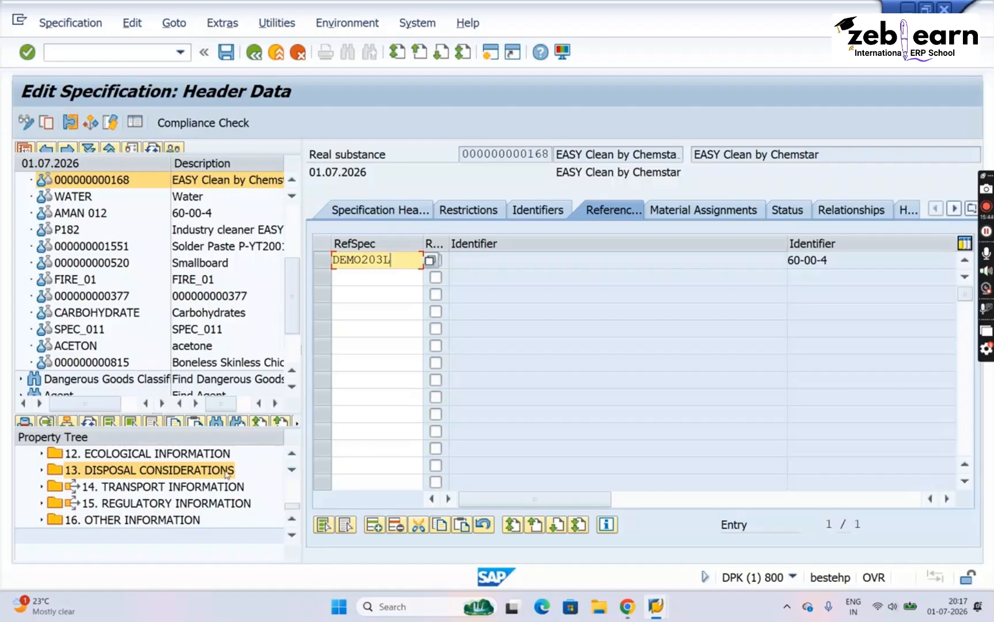
pyautogui.click(200, 471)
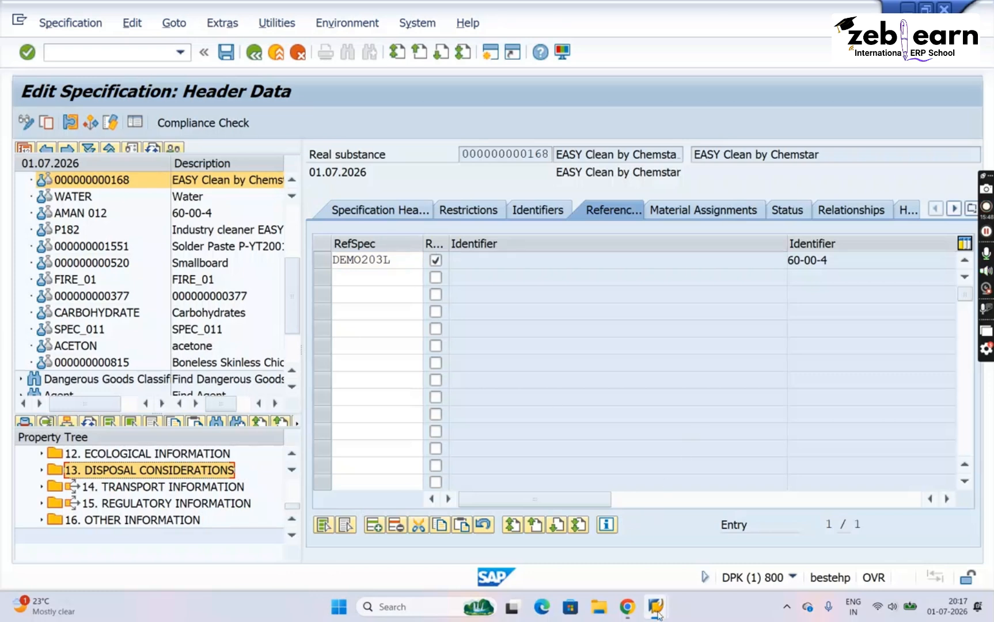
# Return to the DEMO203L session, switch the specification to change mode and expand section 13, Disposal Considerations
pyautogui.moveTo(659, 615)
pyautogui.click(751, 530)
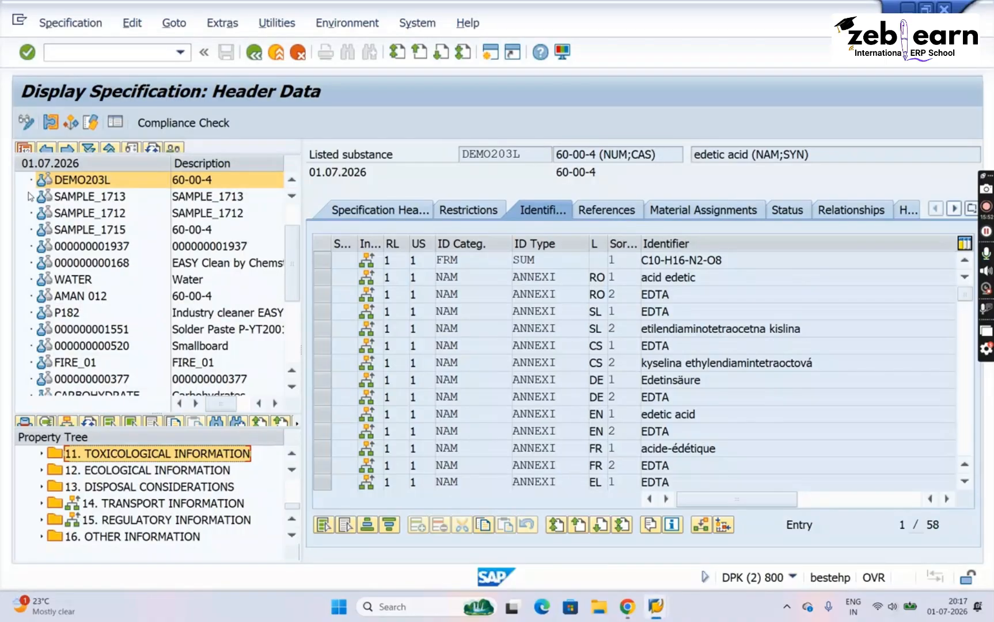
pyautogui.click(24, 123)
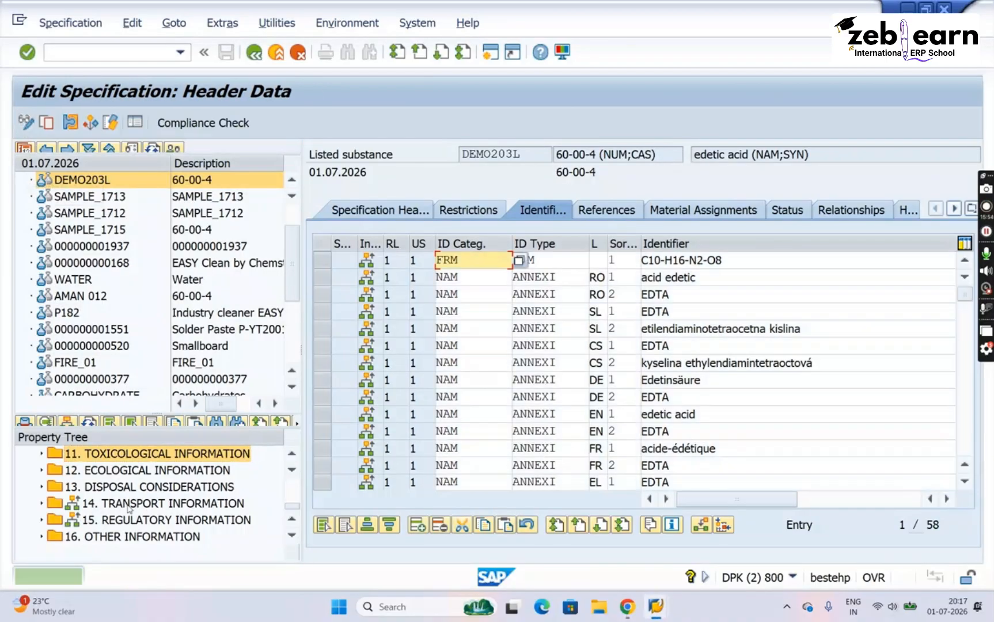
pyautogui.click(115, 487)
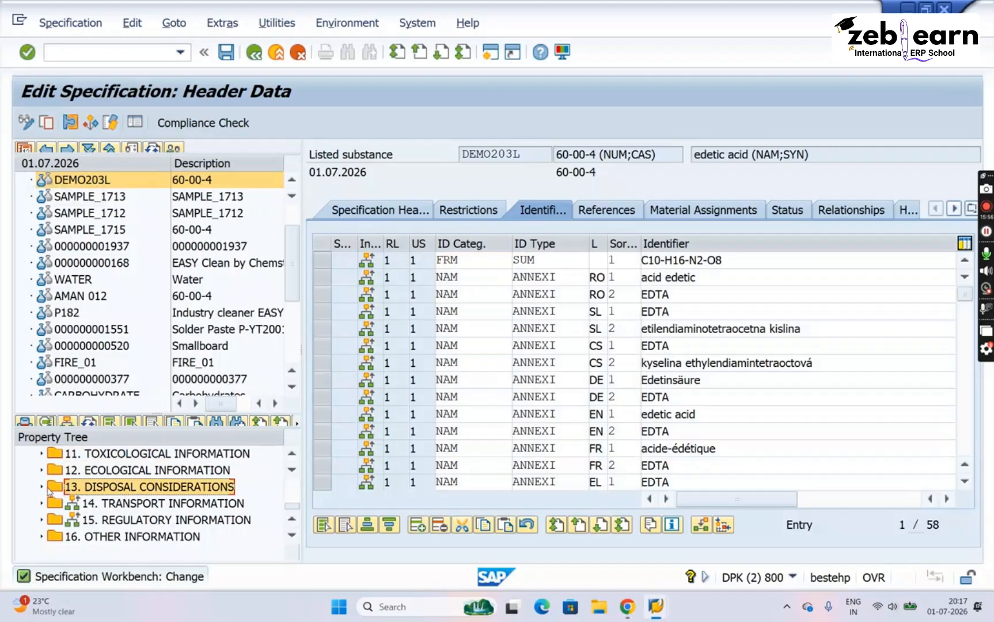
pyautogui.click(42, 488)
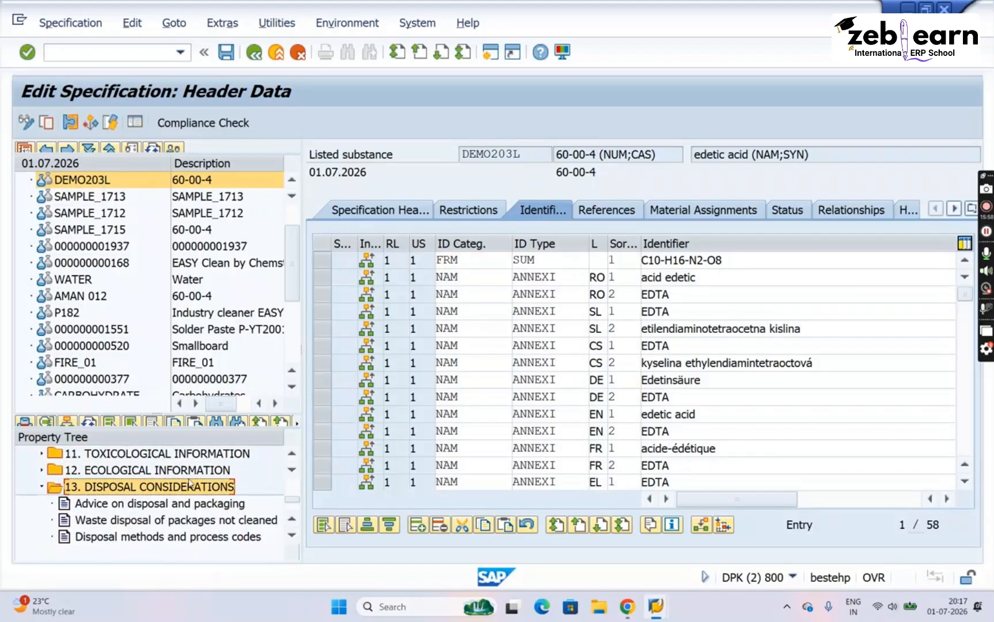
# In DEMO203L's Advice on disposal and packaging, set Advice on Disposal to "Can be incinerated, when in compliance with local regulations."
pyautogui.click(292, 537)
pyautogui.click(292, 538)
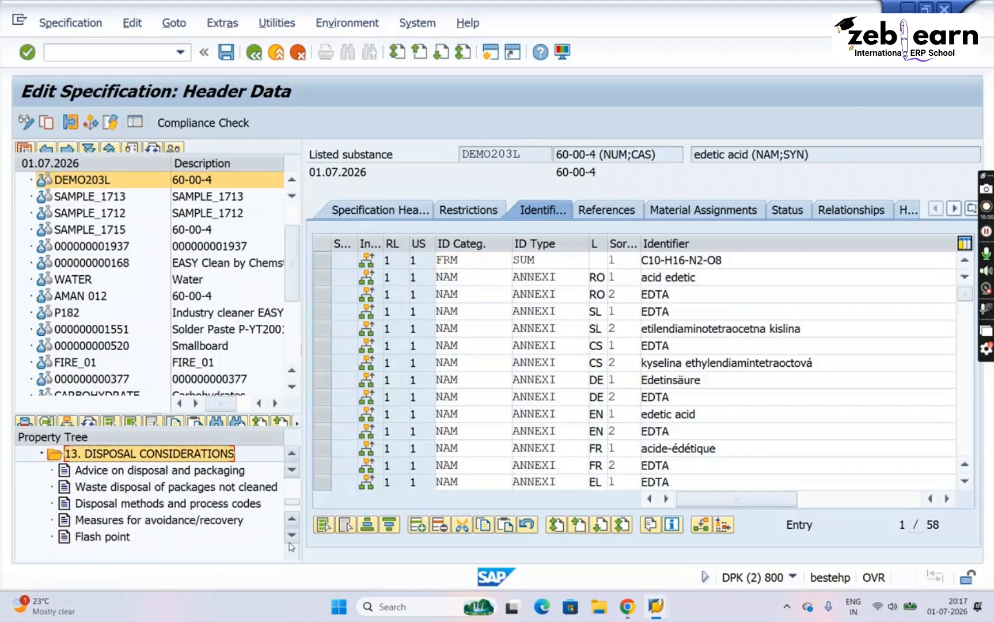
pyautogui.click(133, 474)
pyautogui.doubleClick(132, 474)
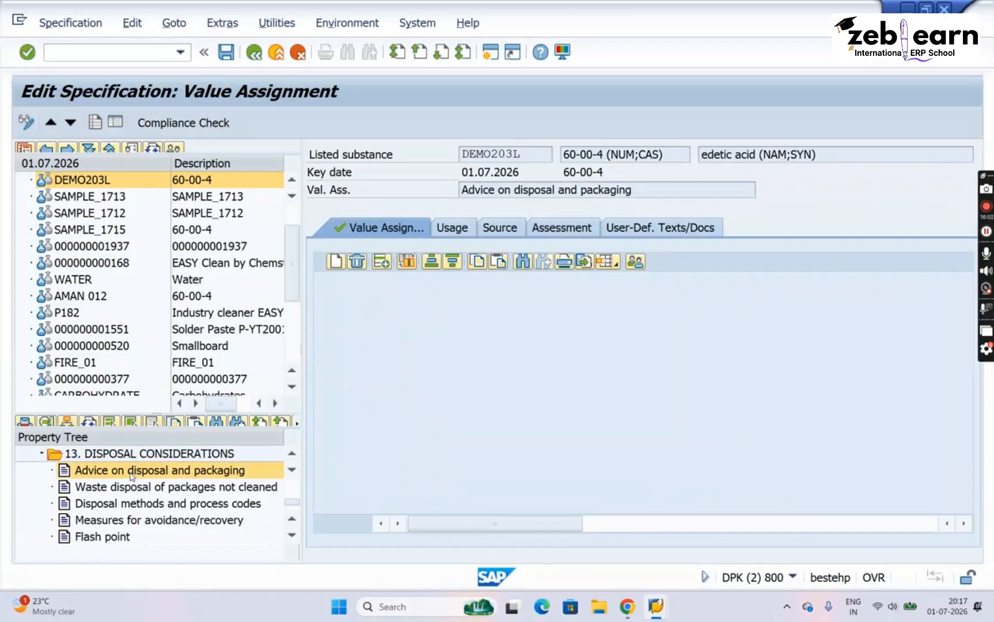
pyautogui.click(567, 306)
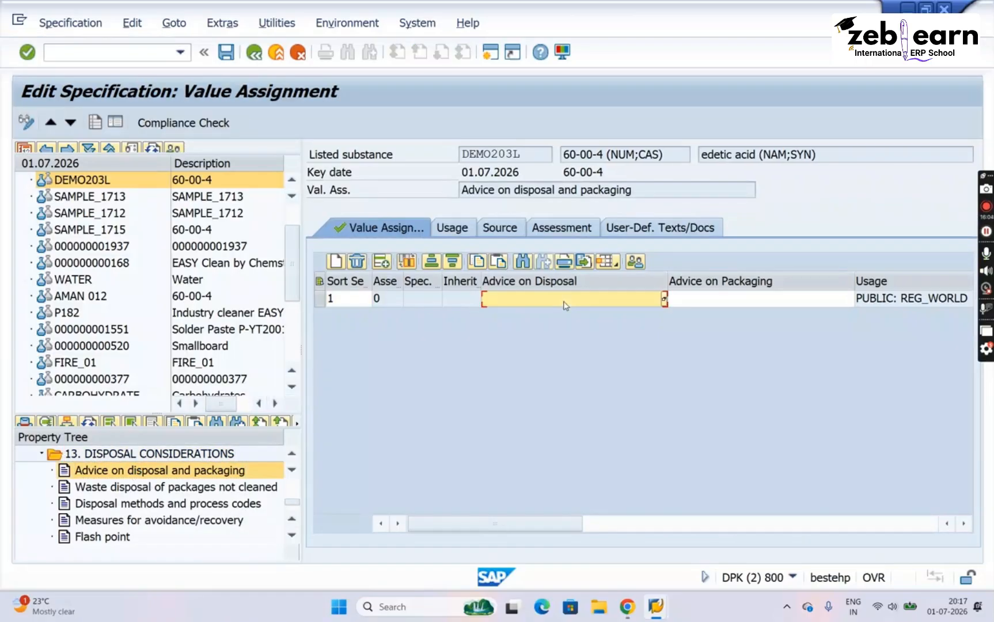
pyautogui.click(665, 300)
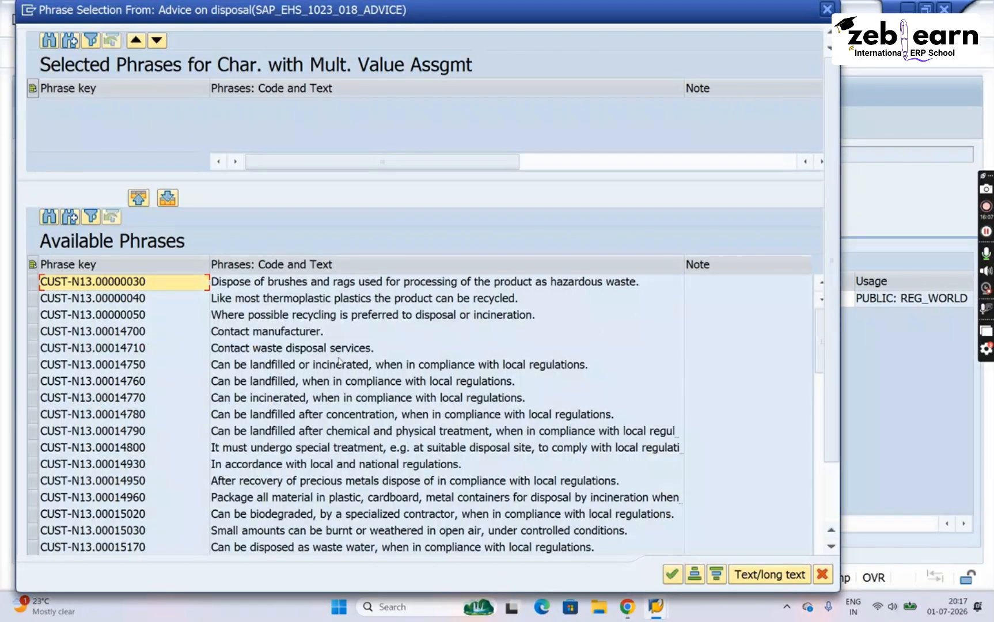
pyautogui.doubleClick(283, 399)
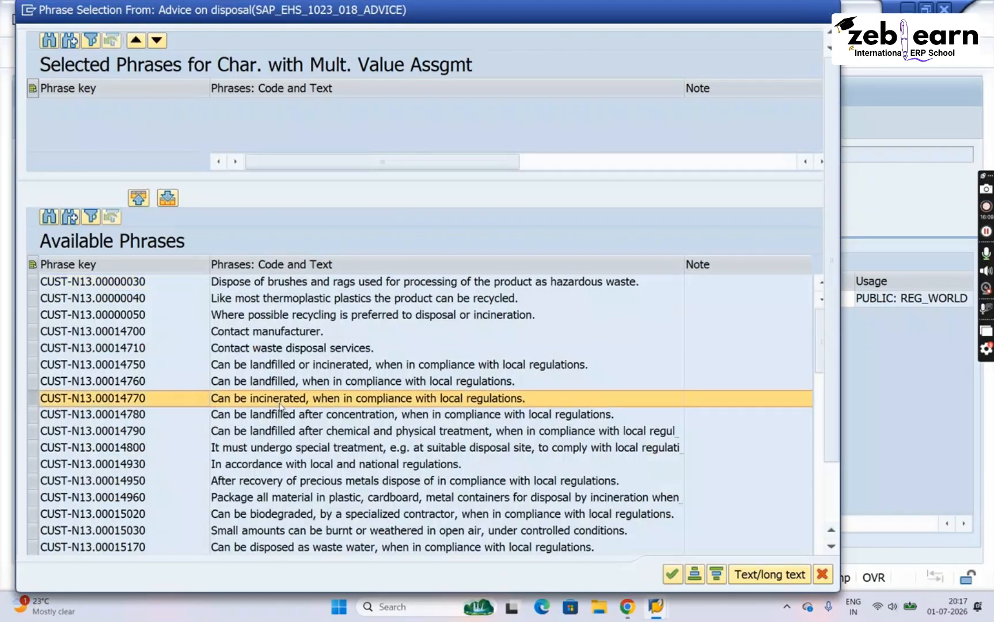
pyautogui.click(673, 575)
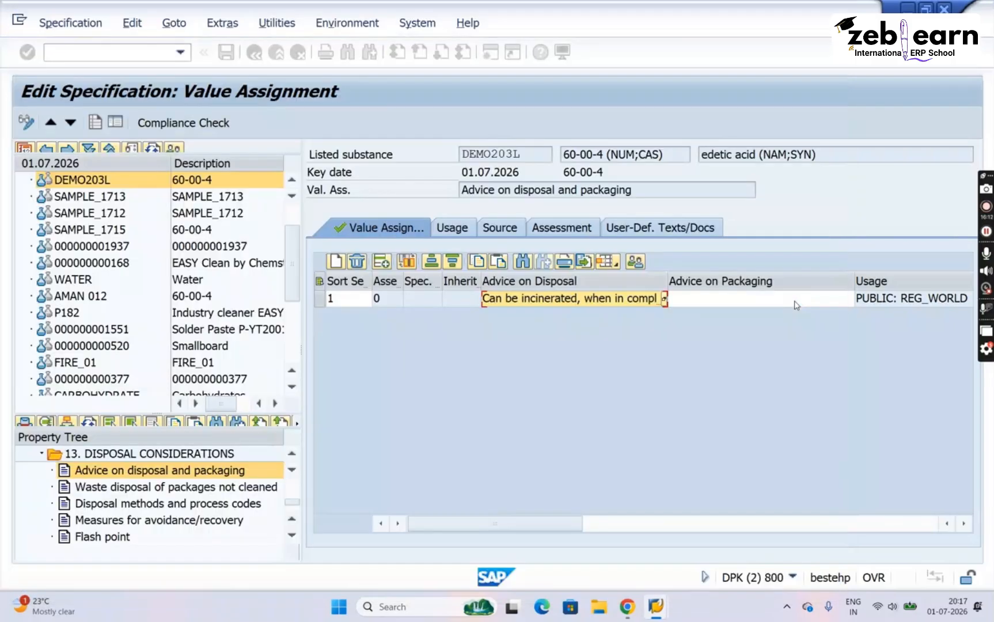
# Set Advice on Packaging to the phrase "Do not dispose of with domestic refuse."
pyautogui.click(798, 304)
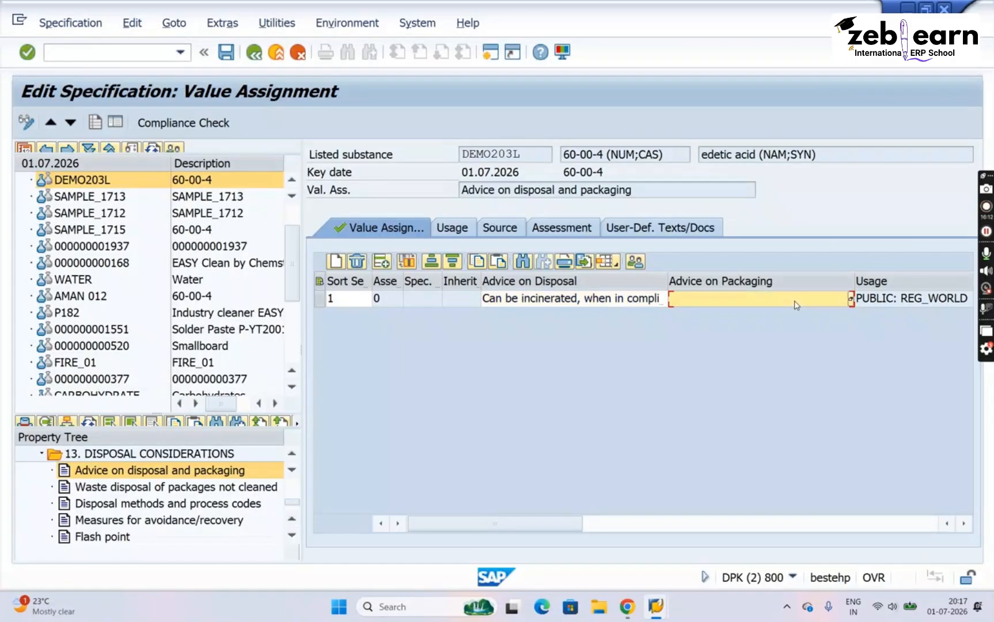
pyautogui.click(851, 300)
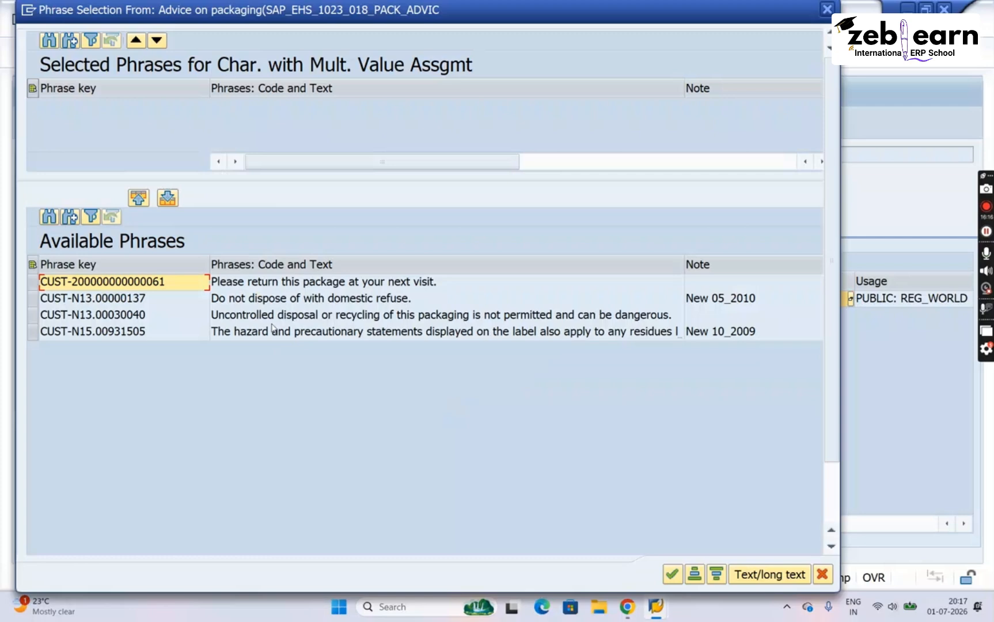
pyautogui.doubleClick(265, 297)
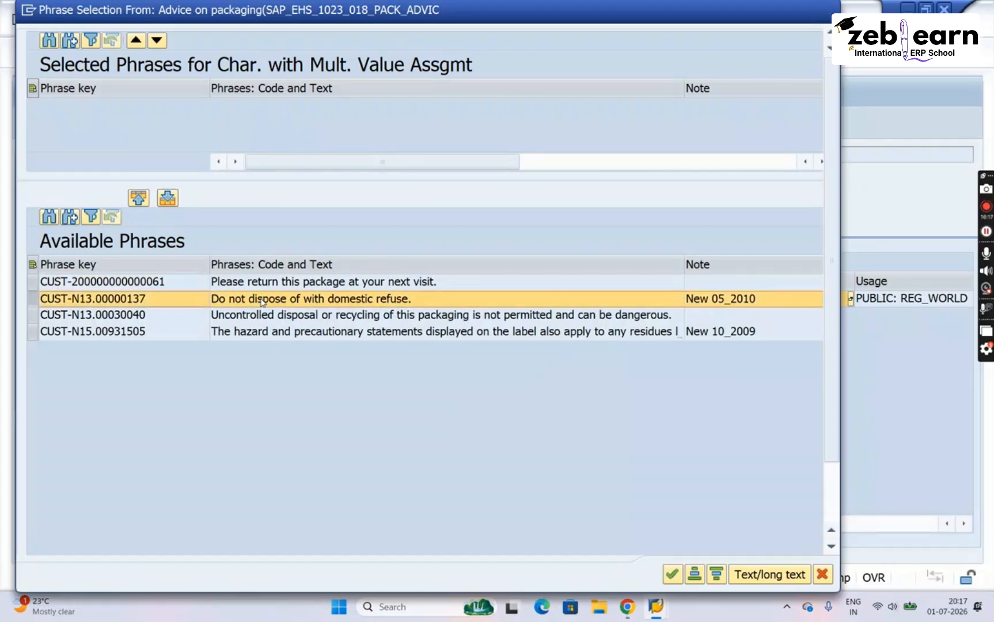
pyautogui.click(675, 574)
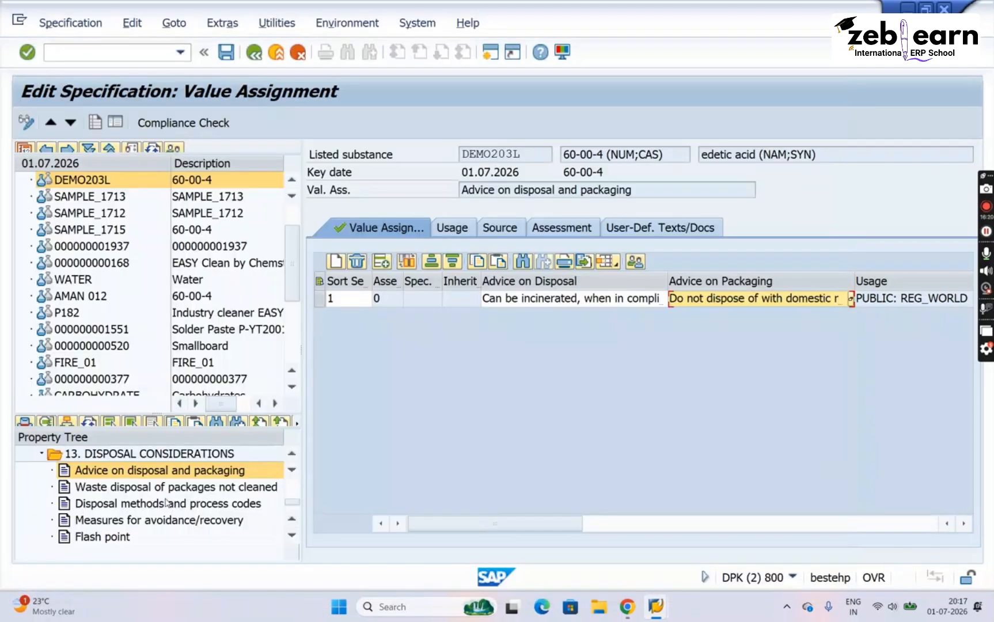
# In Waste disposal of packages not cleaned, set Advice to "Do not burn, or use a cutting torch on, the empty drum."
pyautogui.click(160, 490)
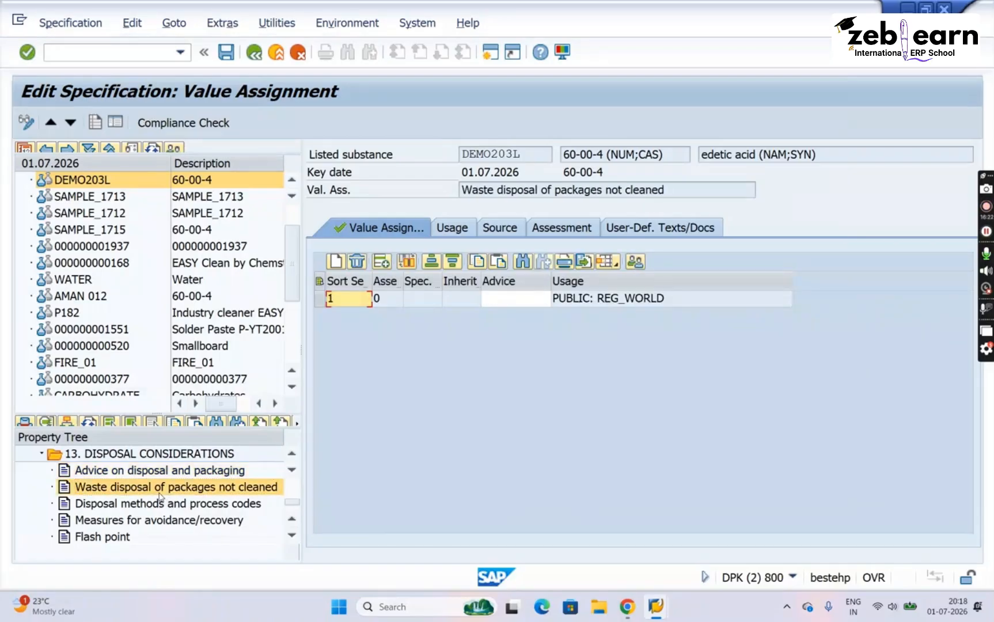
pyautogui.click(499, 300)
pyautogui.click(547, 300)
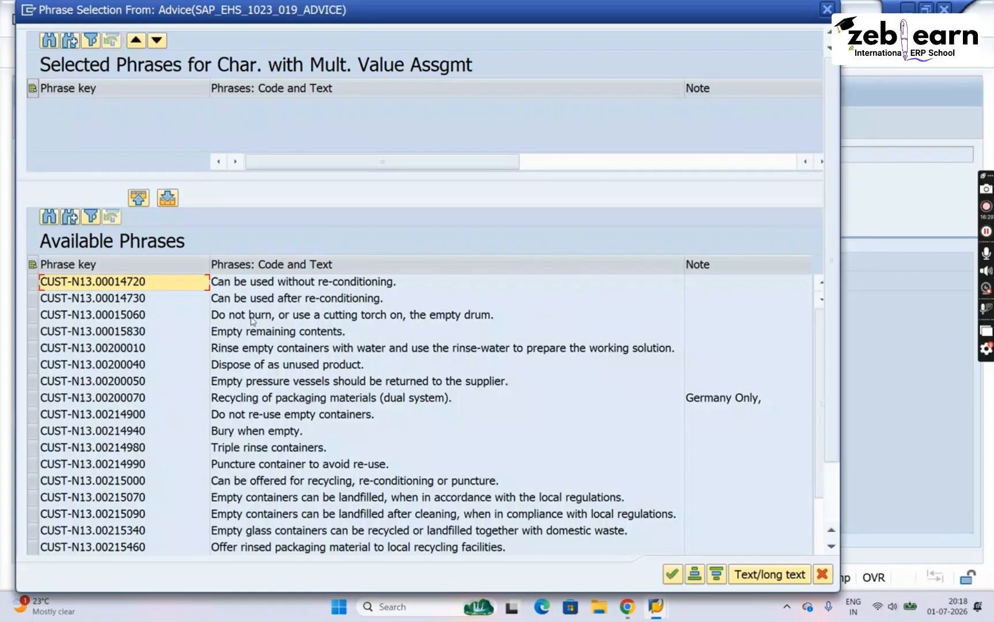
pyautogui.doubleClick(256, 315)
pyautogui.click(680, 570)
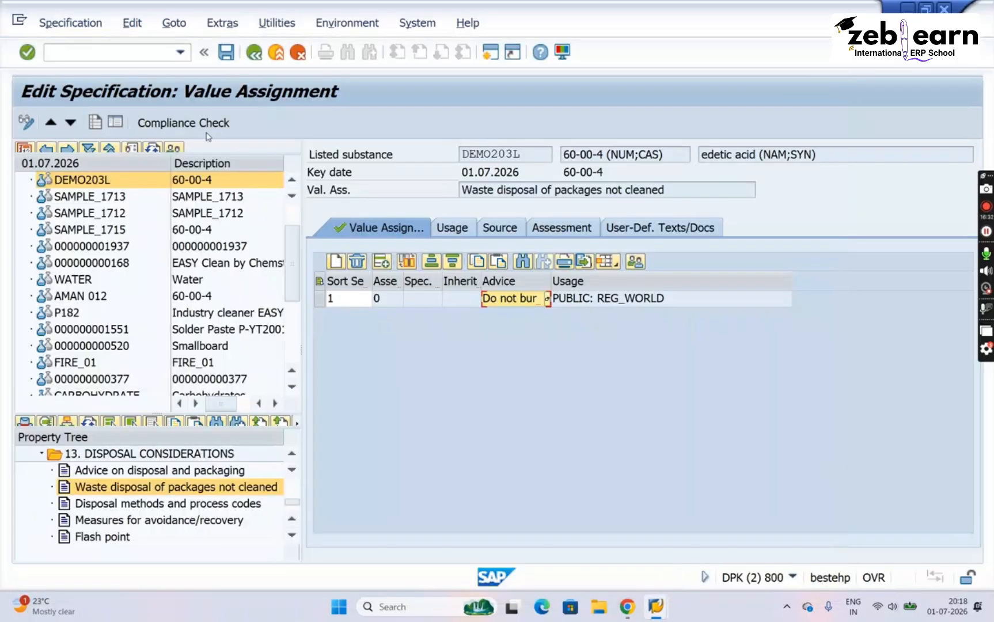
# Save DEMO203L and refresh its property tree to update the data indicators in section 13
pyautogui.click(226, 53)
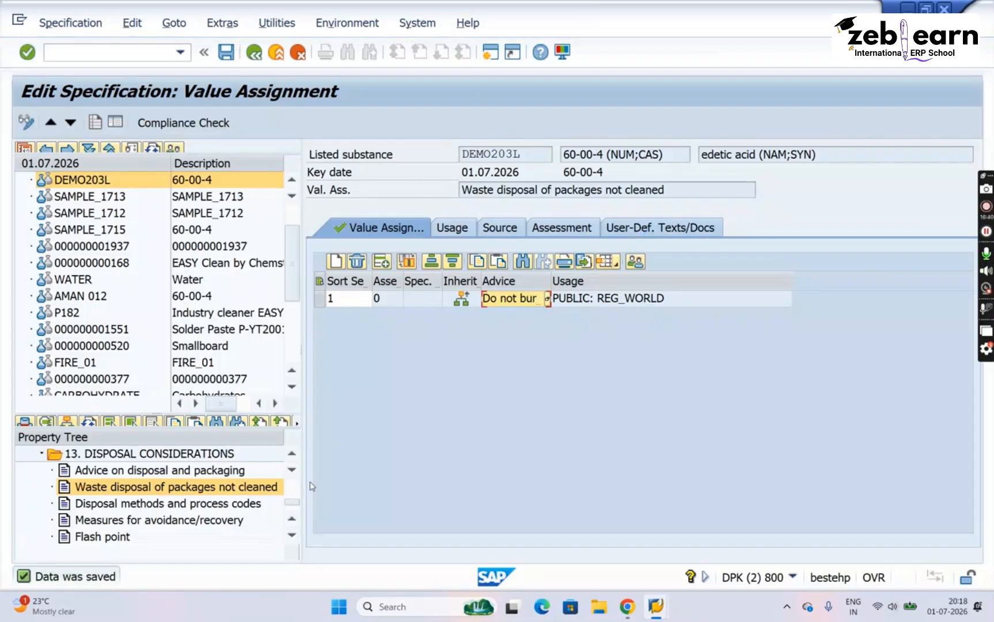
pyautogui.click(87, 424)
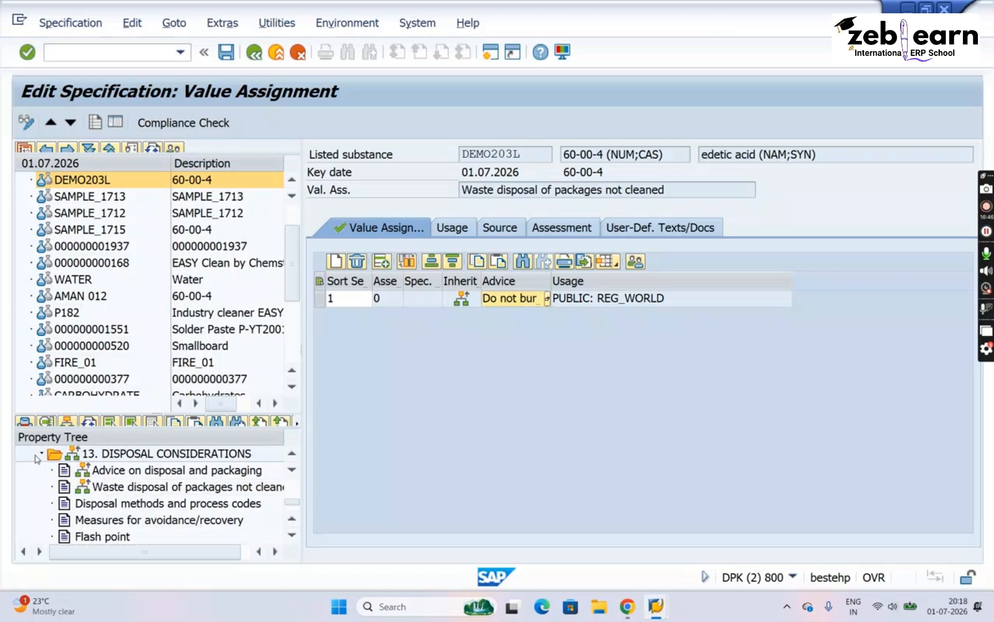
pyautogui.click(136, 459)
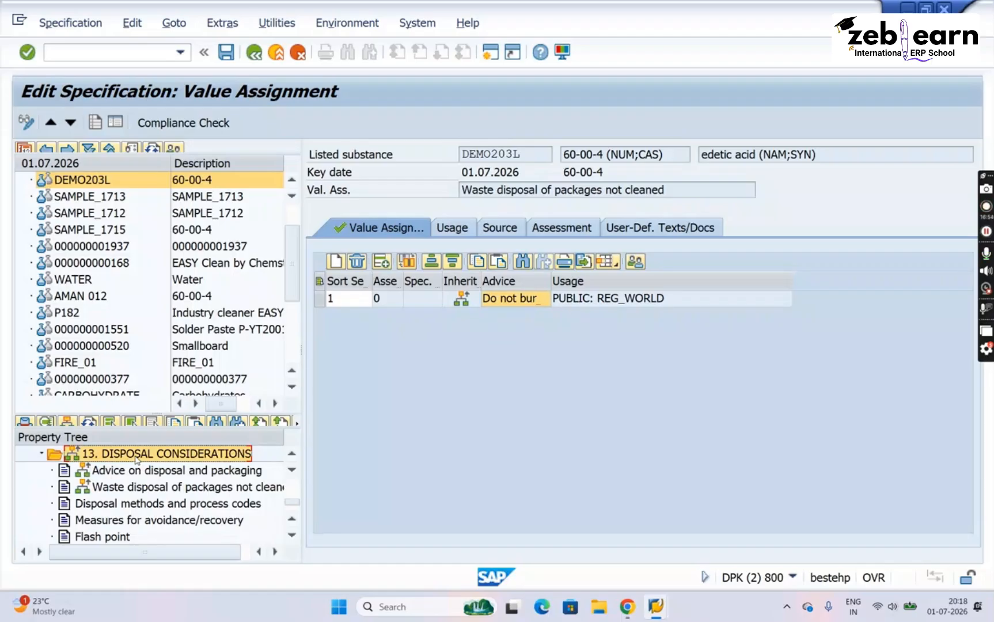
# Switch to the EASY Clean session, refresh its property tree and expand section 13, Disposal Considerations
pyautogui.moveTo(650, 610)
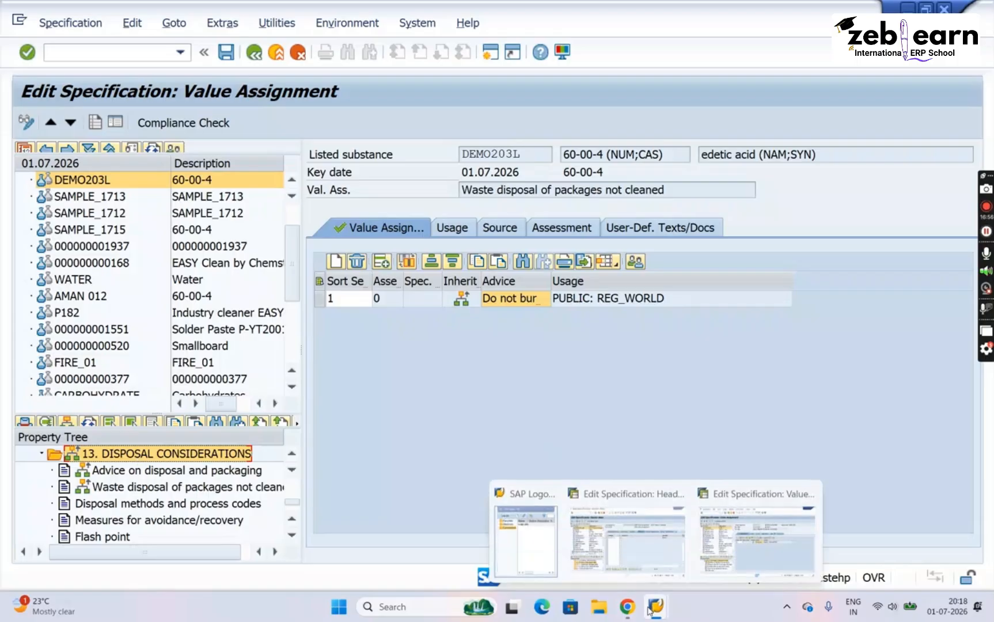
pyautogui.click(620, 533)
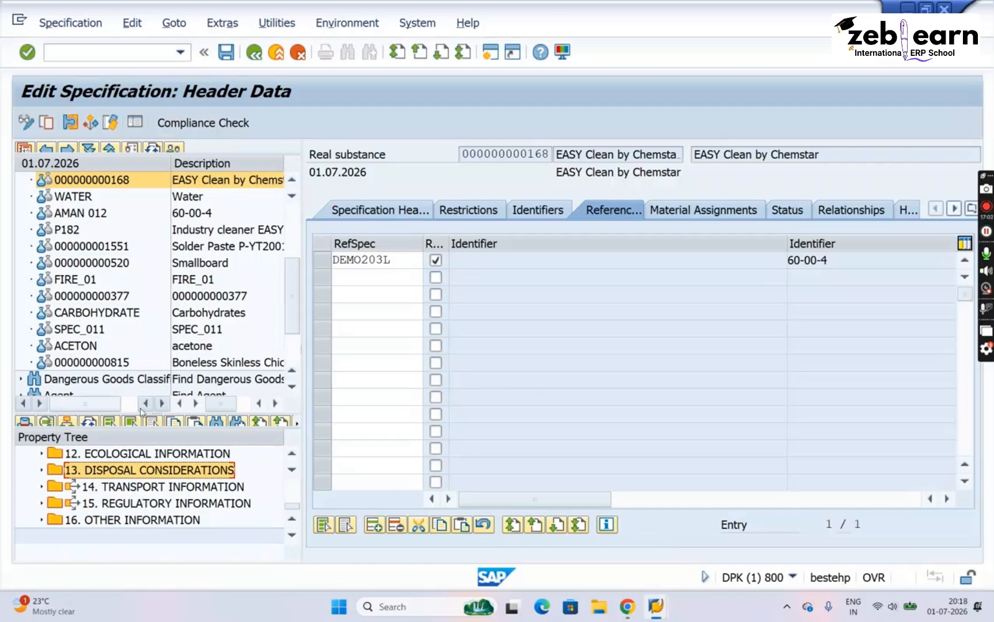
pyautogui.click(88, 422)
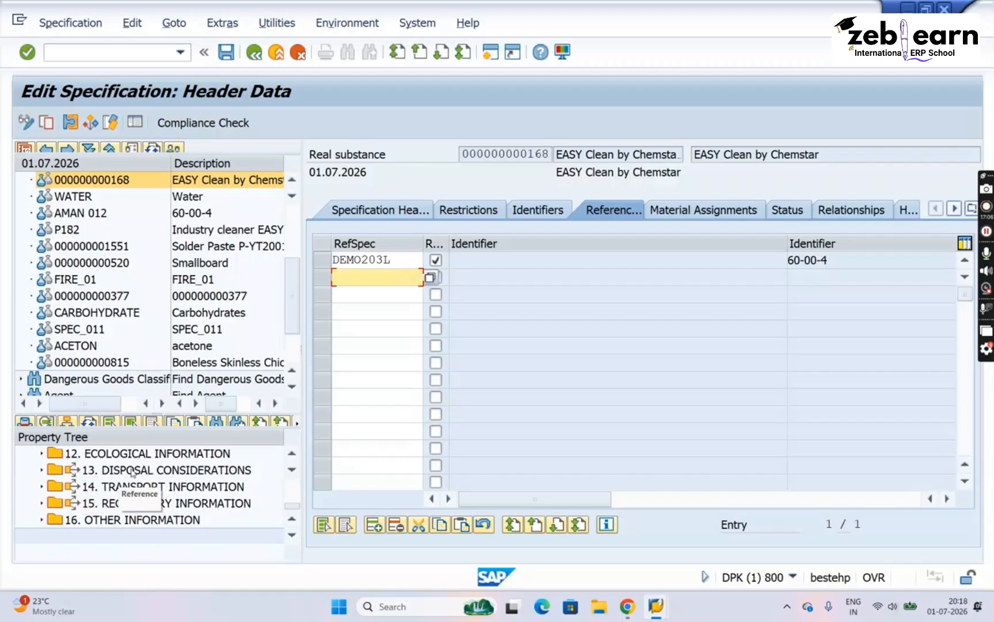
pyautogui.click(132, 472)
pyautogui.click(42, 472)
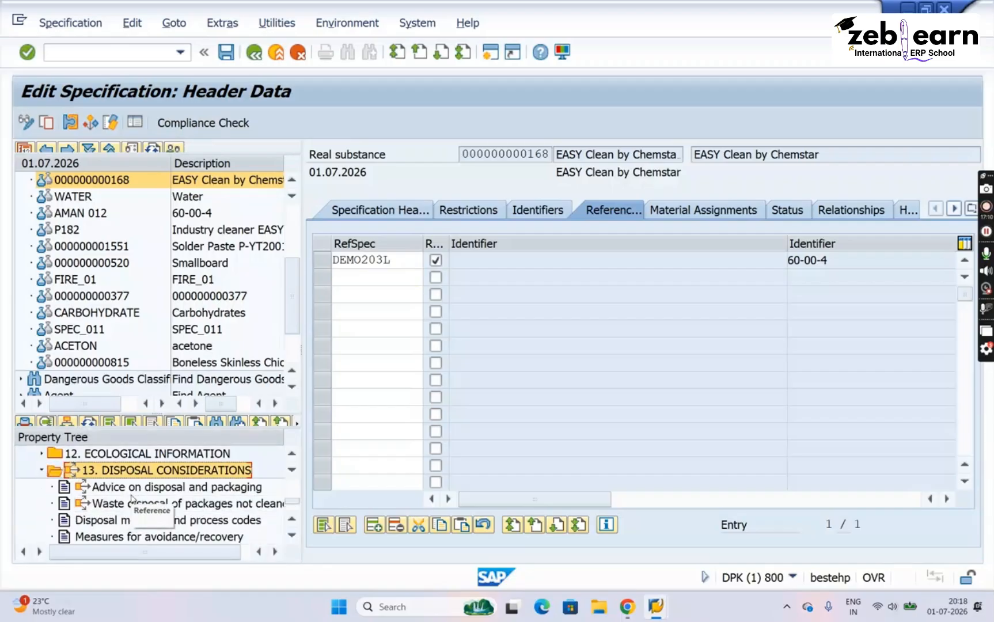
# Check the reference indicators under Disposal Considerations and open EASY Clean's Advice on disposal and packaging value assignment
pyautogui.click(131, 493)
pyautogui.click(132, 507)
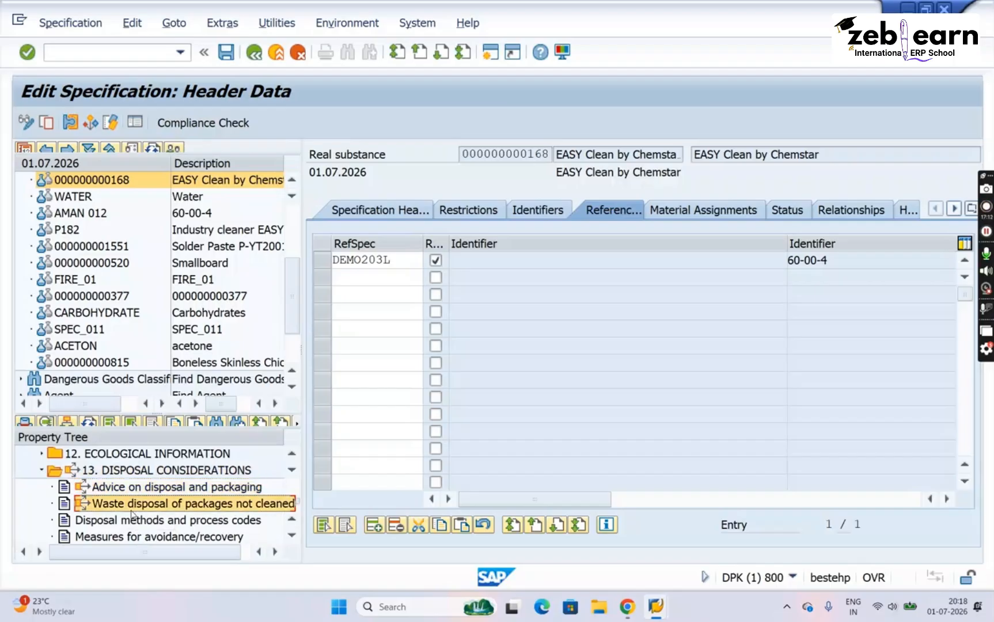
pyautogui.click(114, 487)
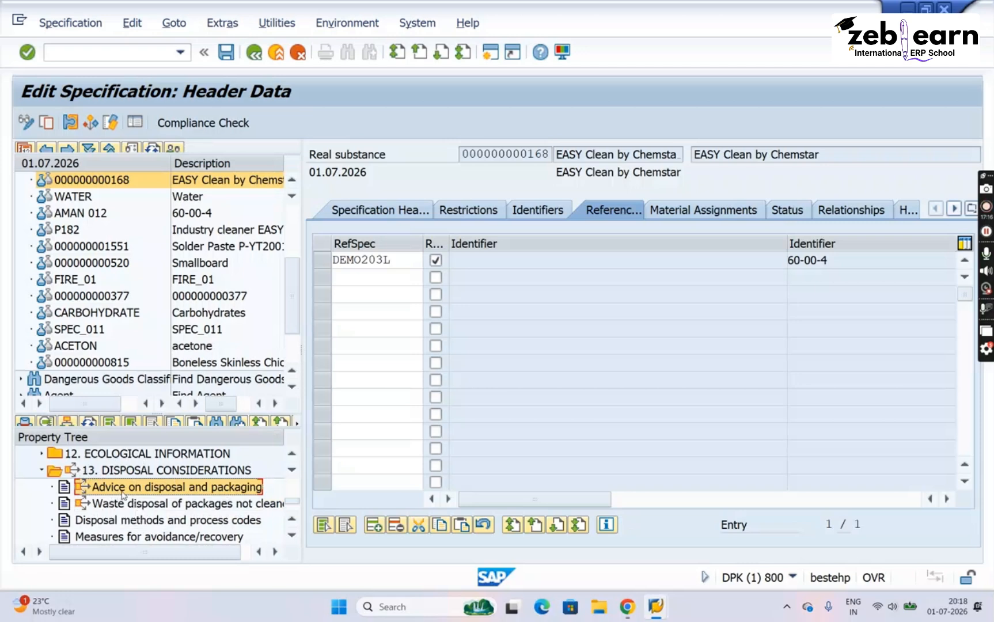
pyautogui.doubleClick(121, 490)
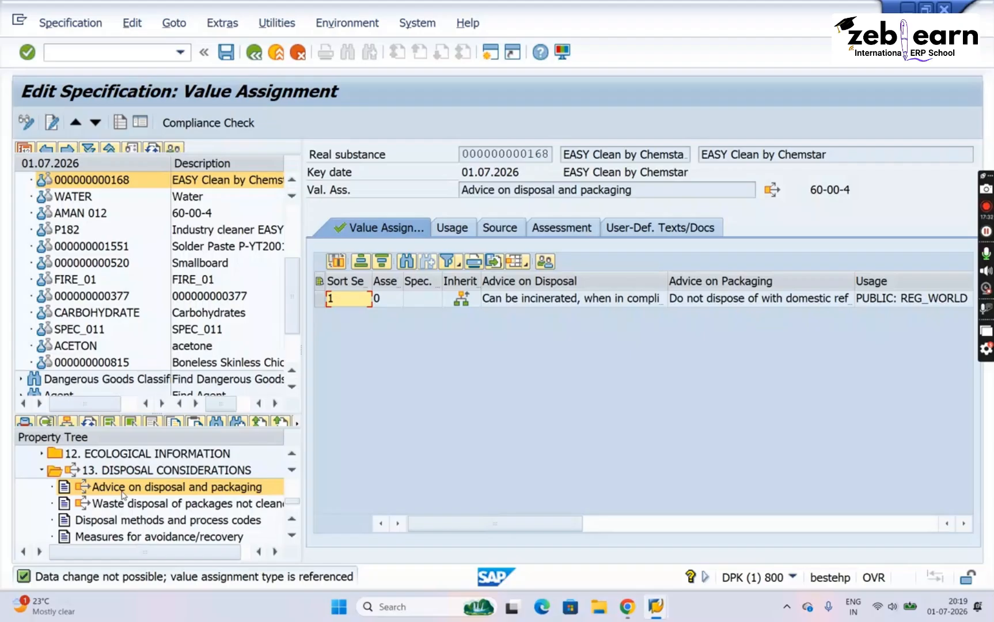
# Collapse section 13 and review the reference indicators on EASY Clean's sections 11 to 16
pyautogui.click(127, 455)
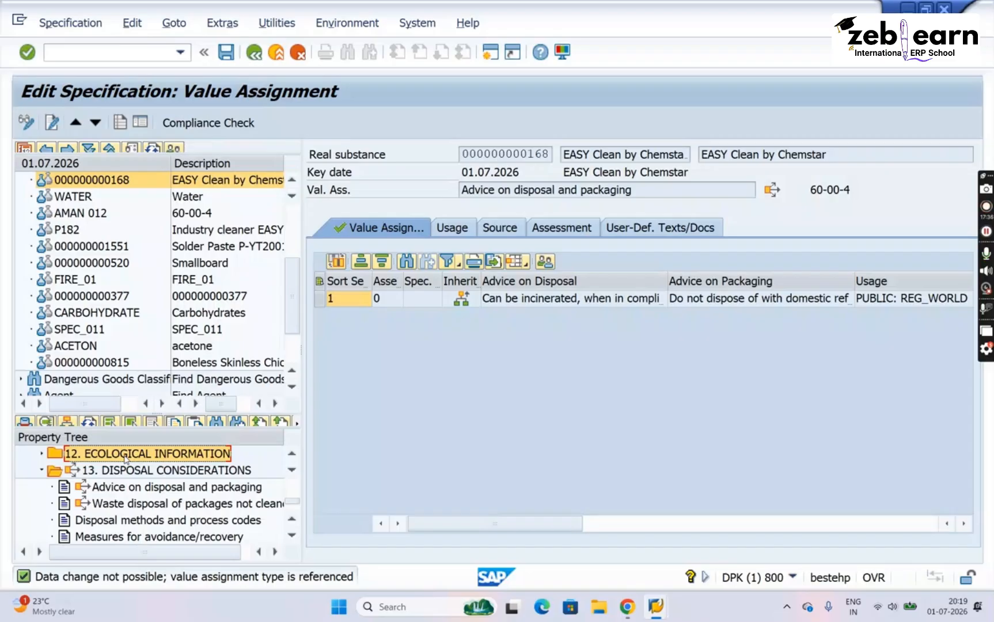
pyautogui.click(41, 471)
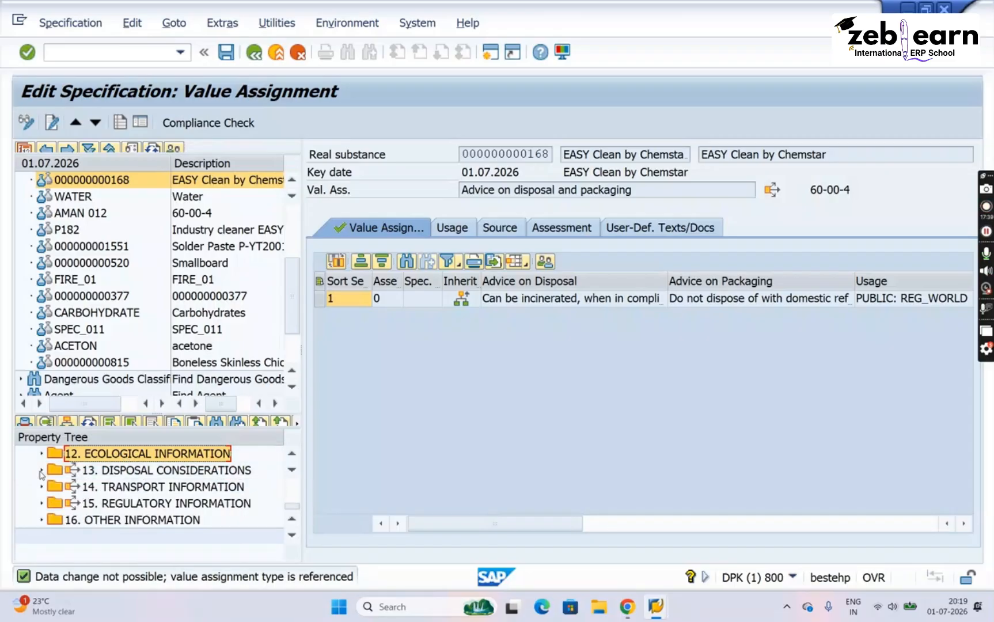
pyautogui.click(294, 456)
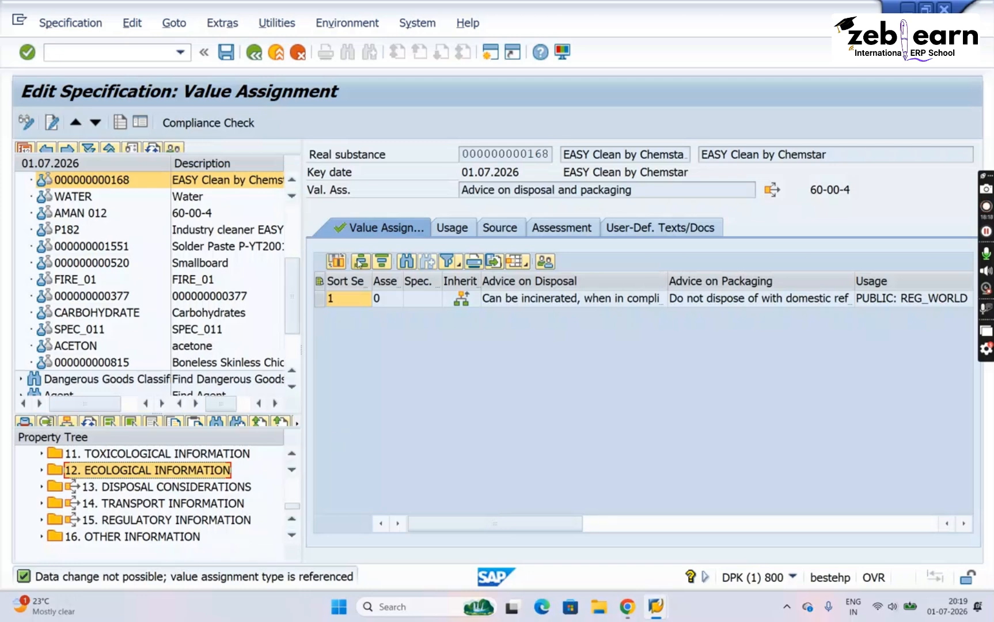
pyautogui.click(540, 155)
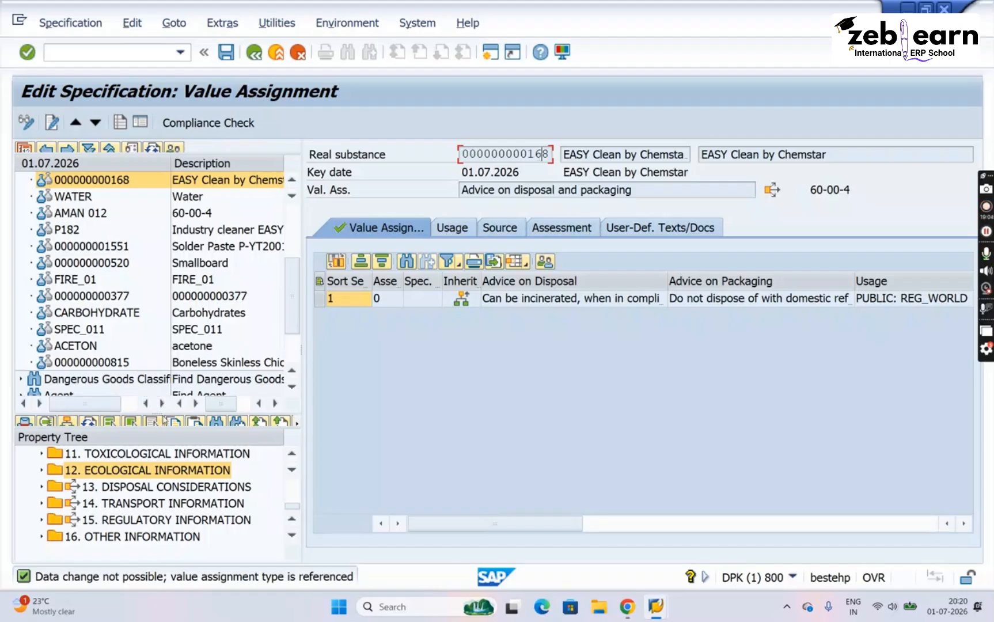
# Expand section 13 again and examine the referenced Advice on Disposal value of EASY Clean
pyautogui.click(42, 487)
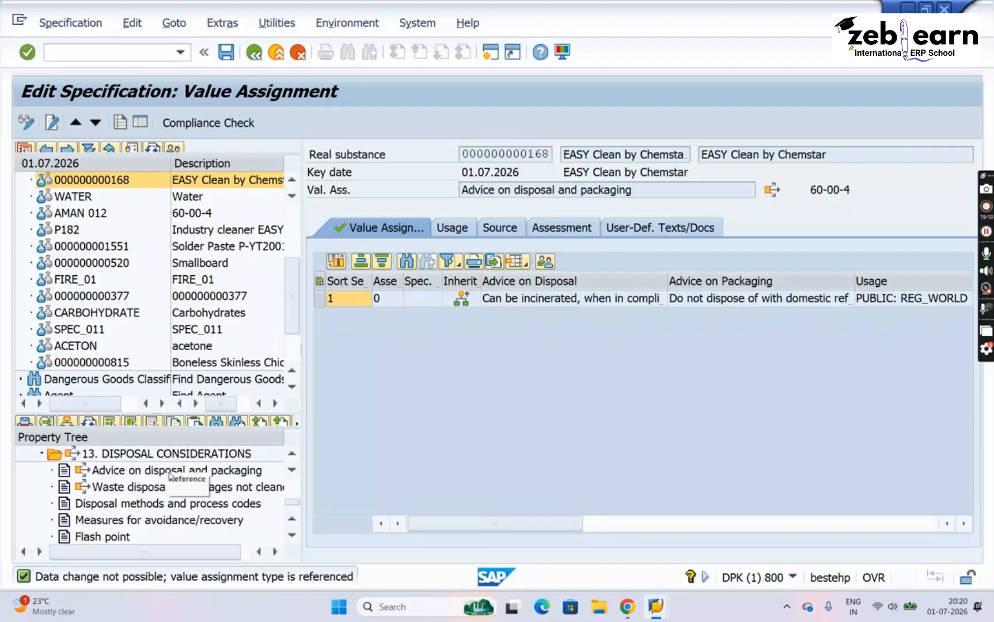
pyautogui.click(548, 300)
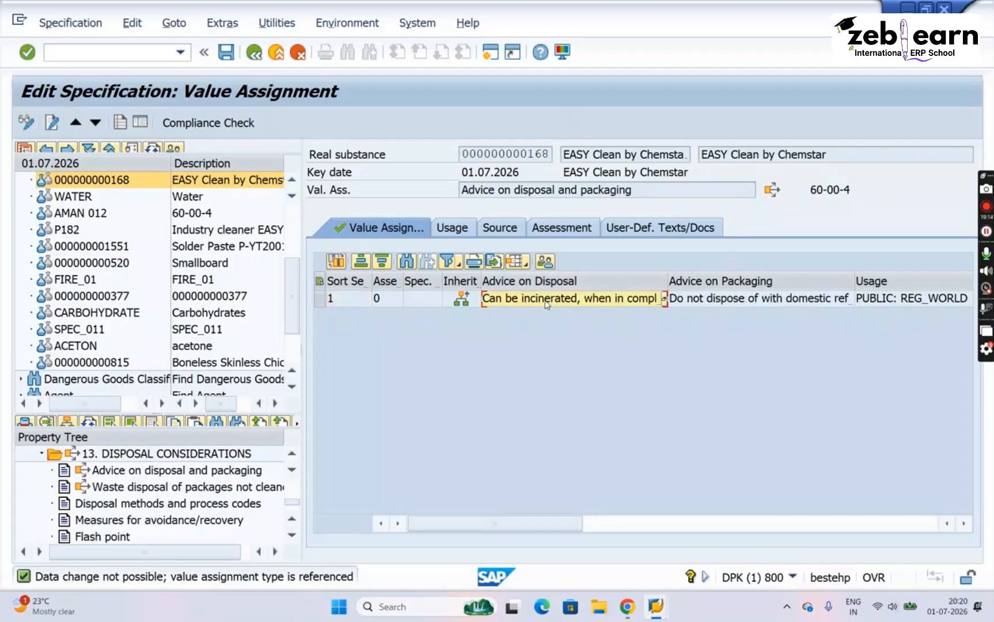
pyautogui.click(195, 470)
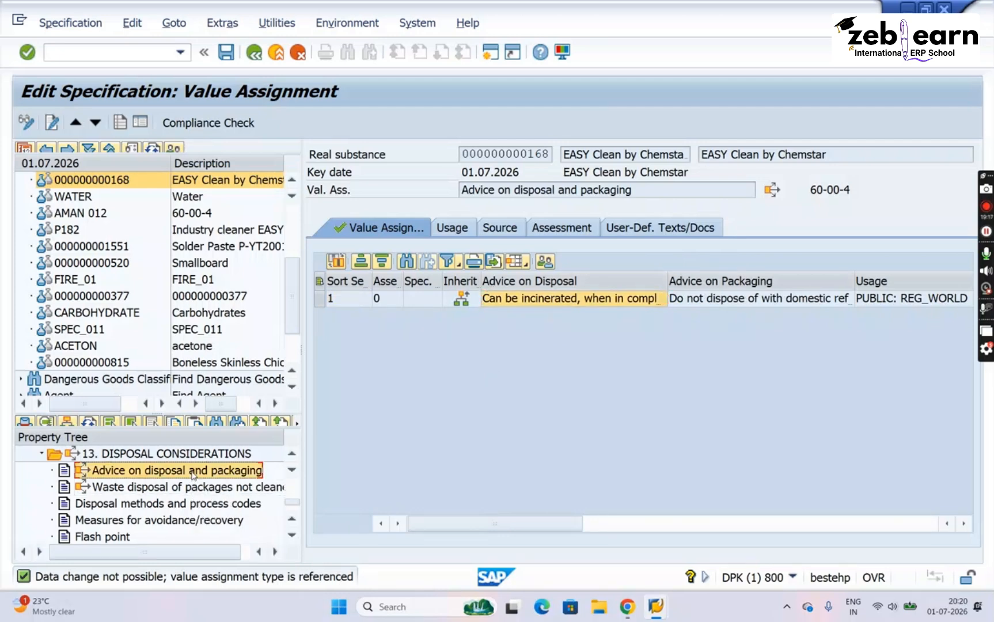
pyautogui.click(513, 306)
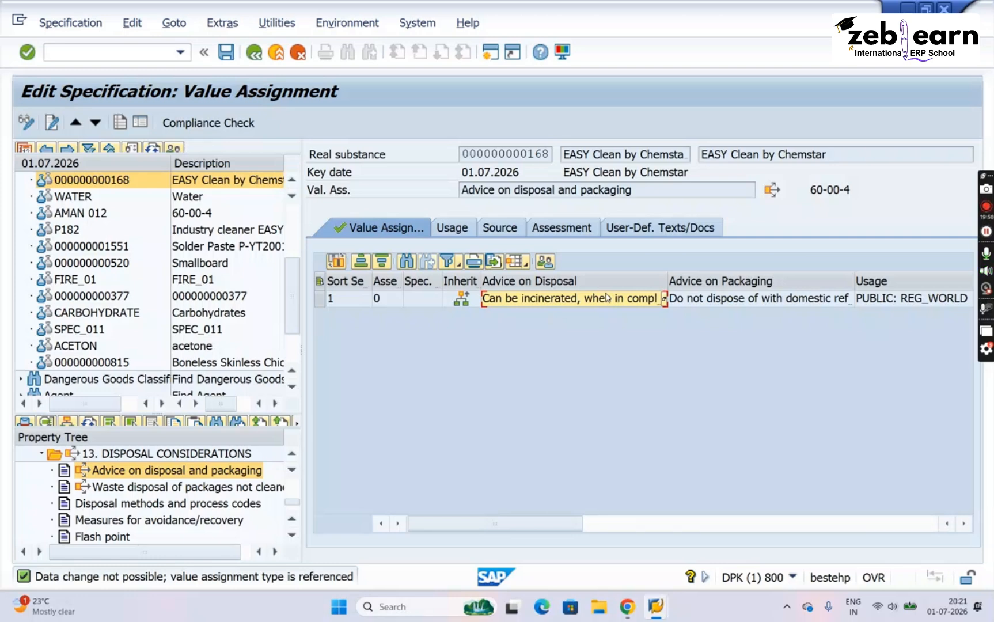
# Overlap the referenced disposal and packaging advice in EASY Clean by copying DEMO203L's values as an editable template, saving pending changes
pyautogui.click(320, 299)
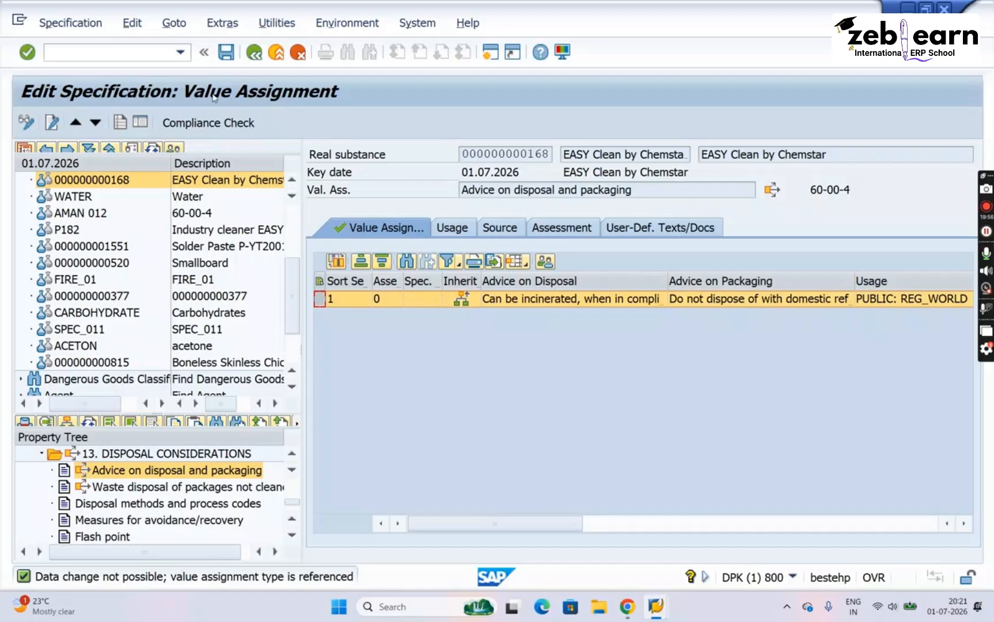
pyautogui.click(50, 125)
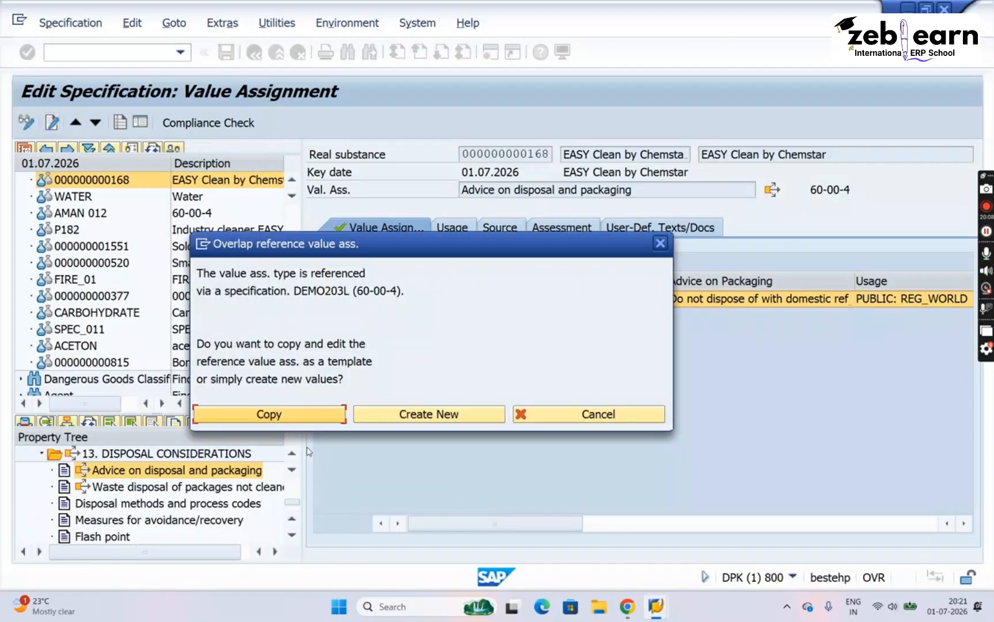
pyautogui.click(300, 422)
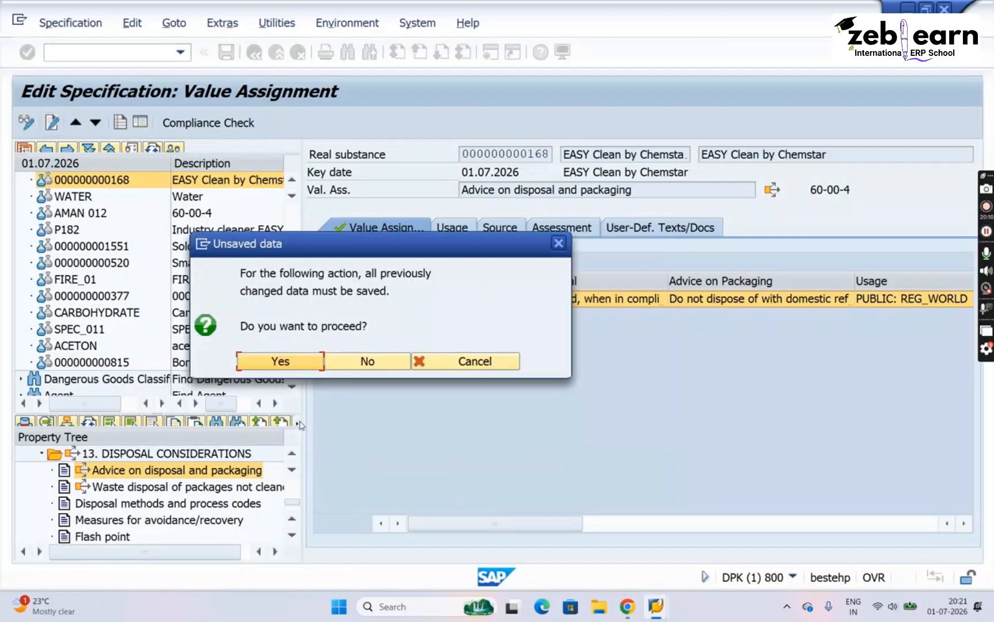
pyautogui.click(275, 363)
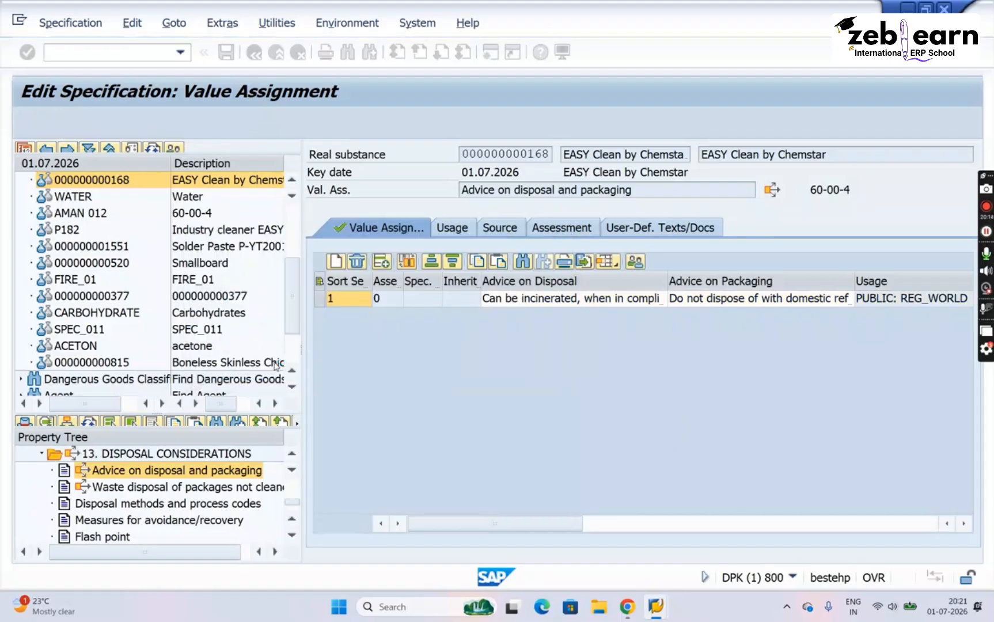
# Add phrases CUST-N13.00014780 and CUST-N13.00014930 to EASY Clean's Advice on Disposal, save the data and refresh the property tree
pyautogui.click(607, 304)
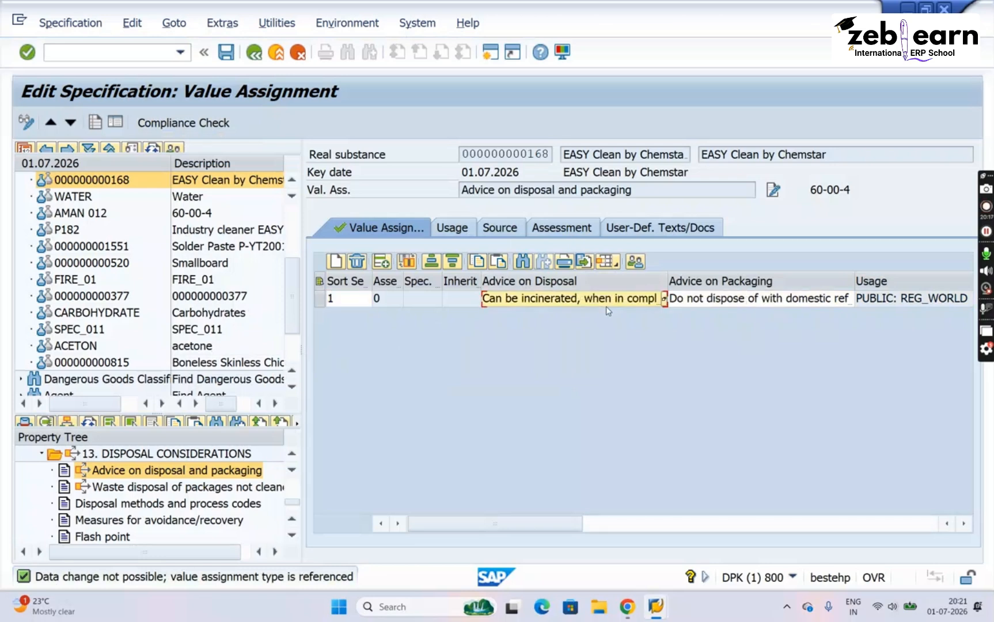
pyautogui.click(665, 304)
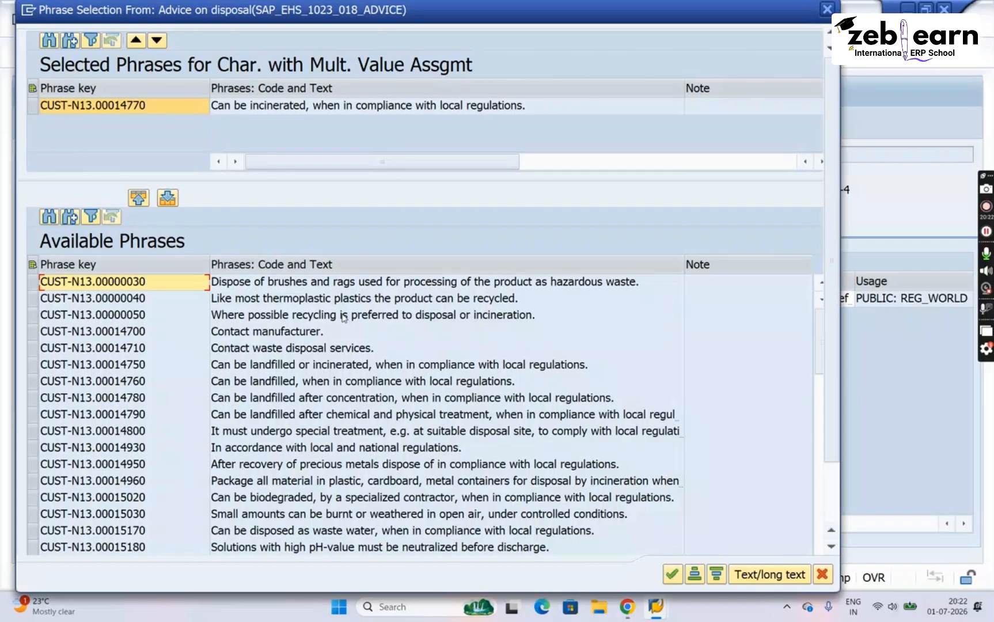
pyautogui.doubleClick(354, 404)
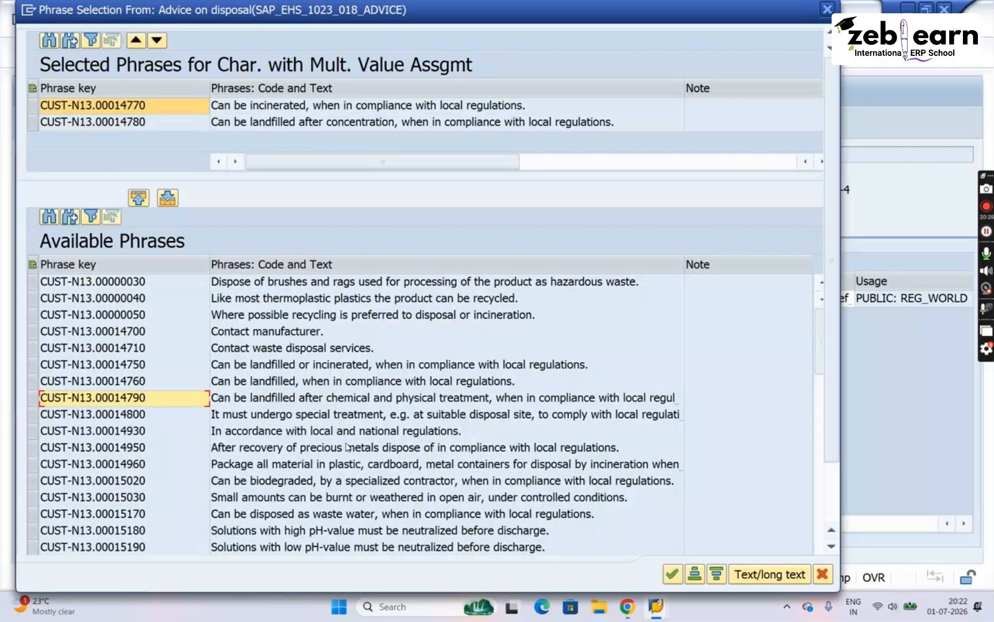
pyautogui.doubleClick(351, 433)
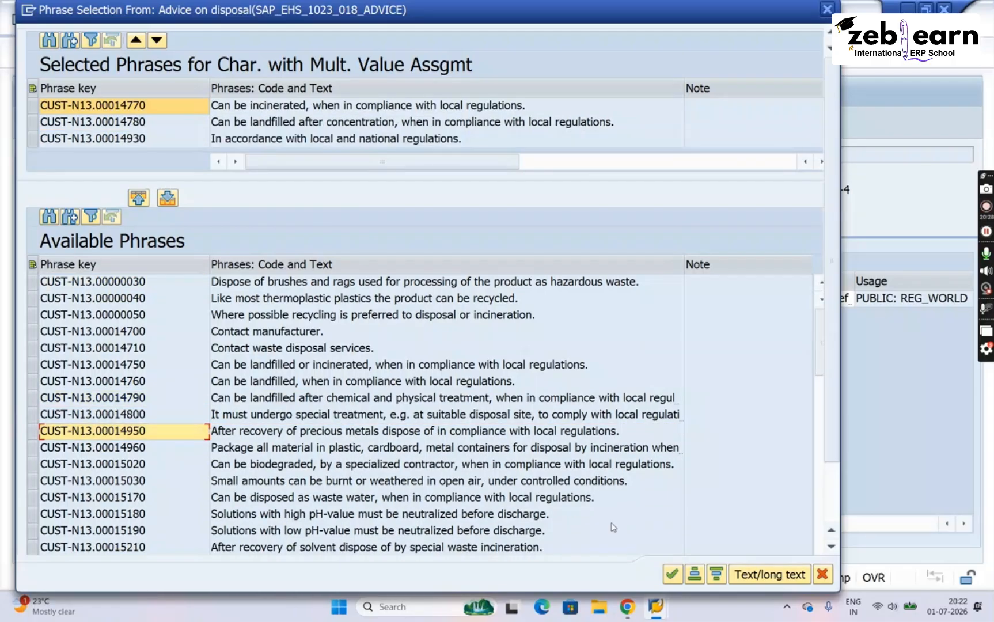
pyautogui.click(673, 574)
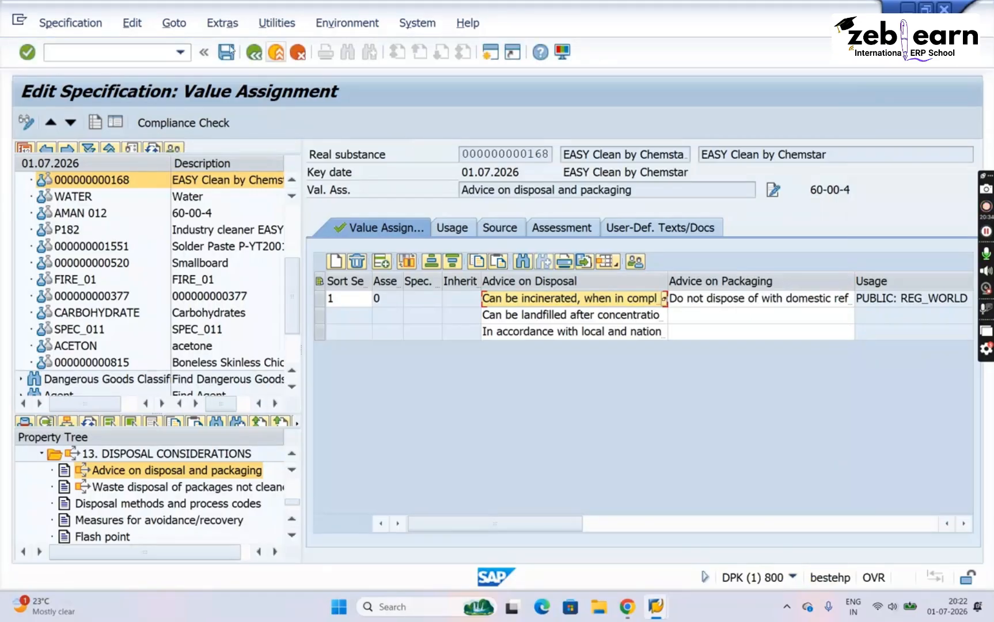
pyautogui.click(226, 52)
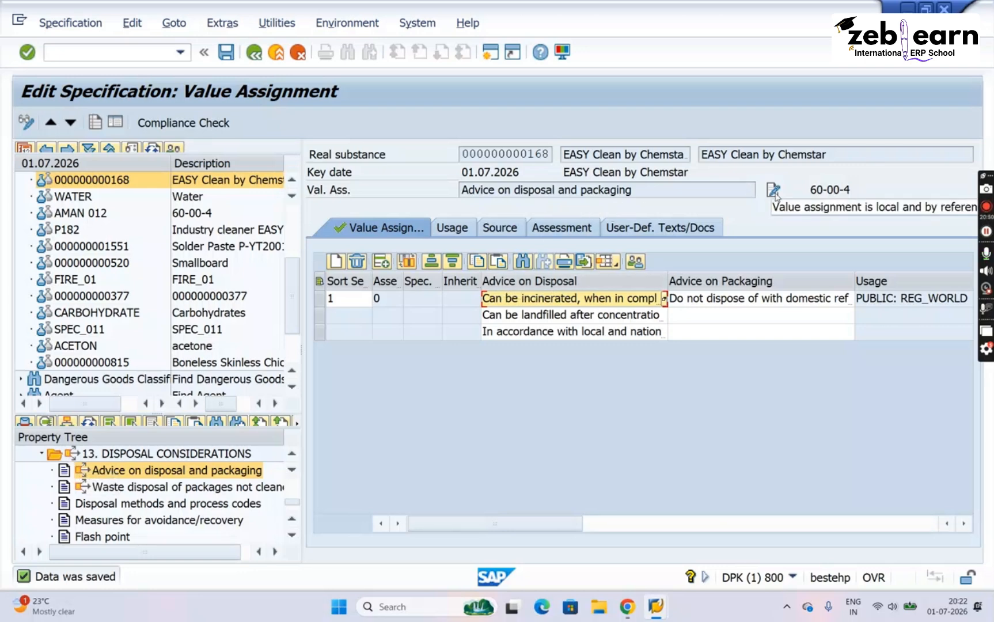
pyautogui.click(89, 426)
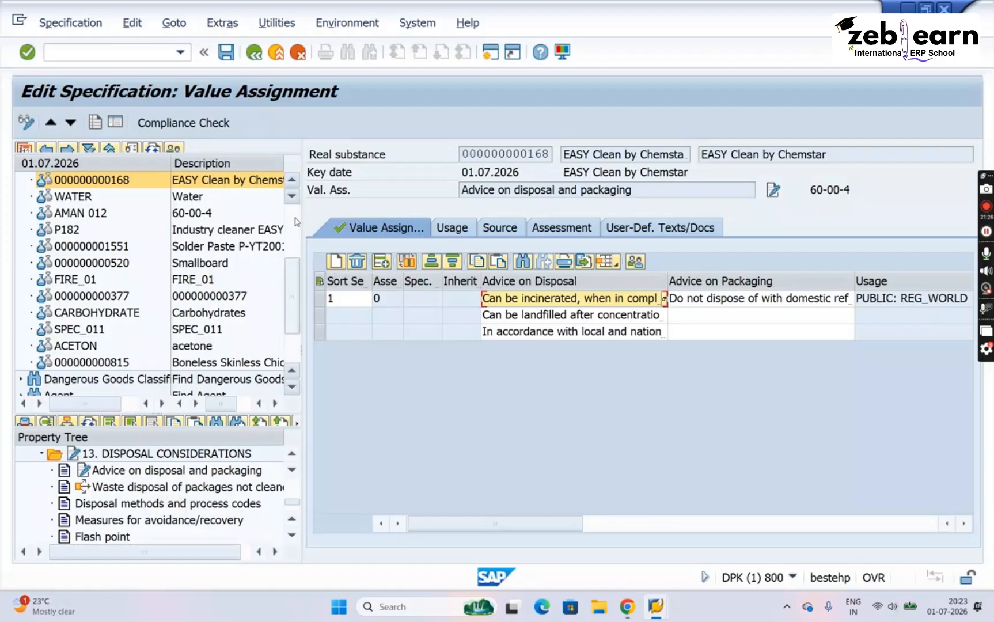
# Search the substances for specifications matching P* and show the results in the full hit list
pyautogui.scroll(3, 297, 222)
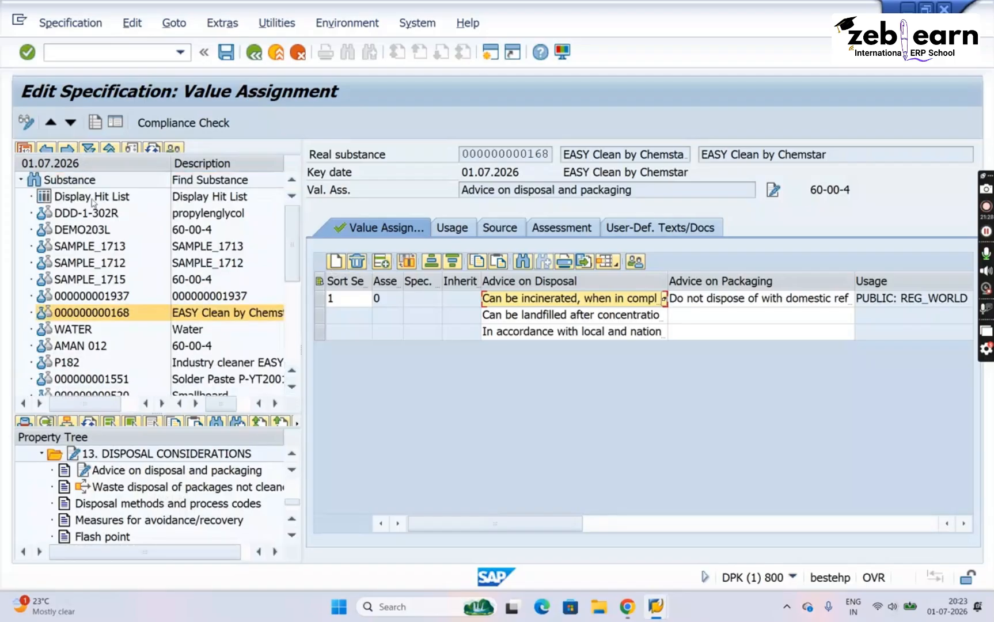
pyautogui.doubleClick(84, 182)
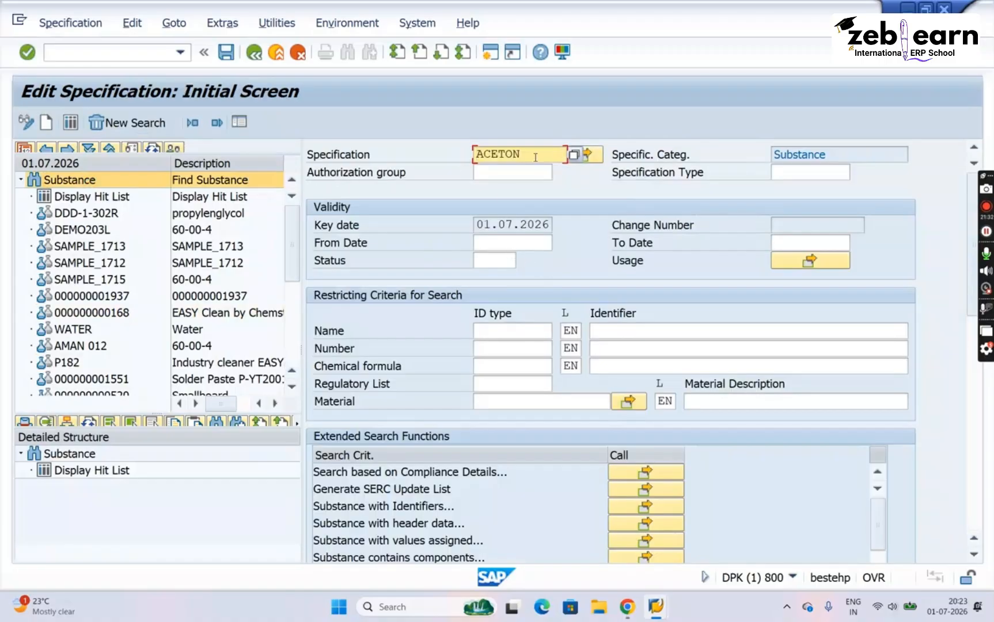
pyautogui.press('BackSpace')
pyautogui.press('BackSpace')
pyautogui.press('BackSpace')
pyautogui.press('BackSpace')
pyautogui.press('BackSpace')
pyautogui.press('BackSpace')
pyautogui.write('P')
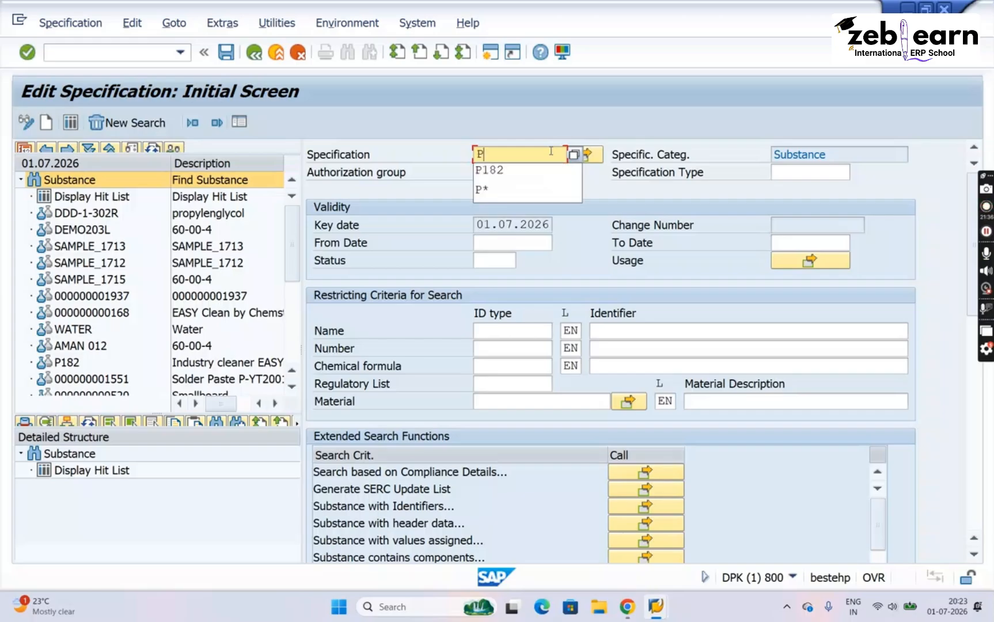
pyautogui.click(500, 189)
pyautogui.press('Return')
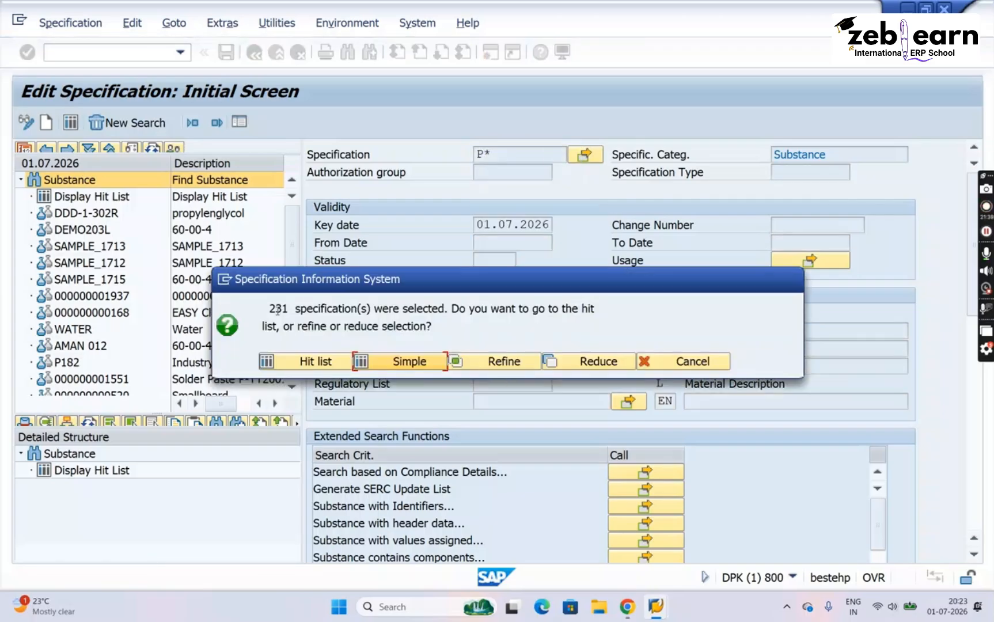
pyautogui.click(311, 362)
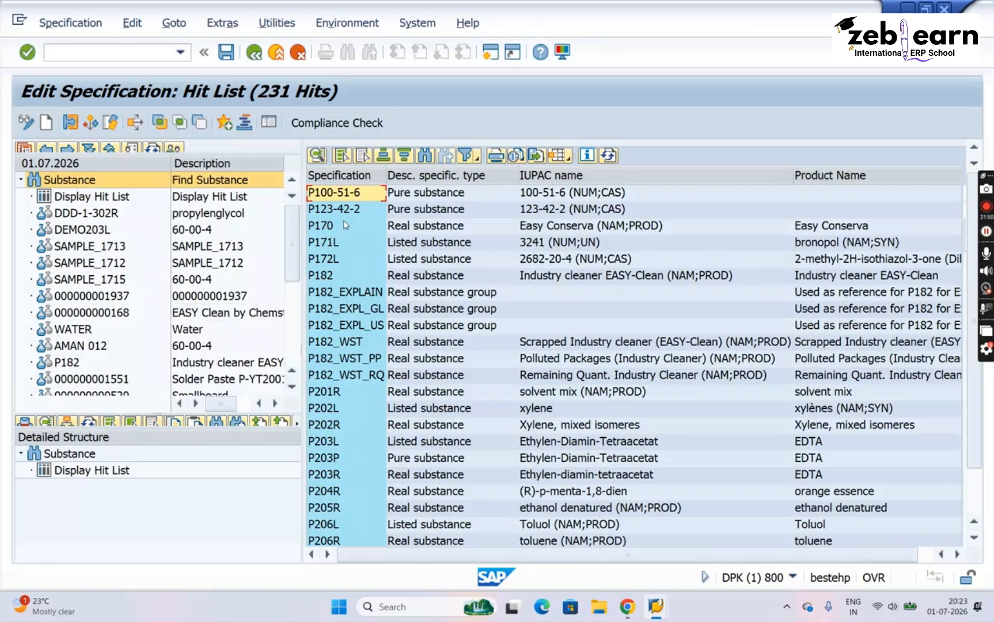
# Open the header data of pure substance P100-51-6 from the hit list and highlight its specification key
pyautogui.click(341, 198)
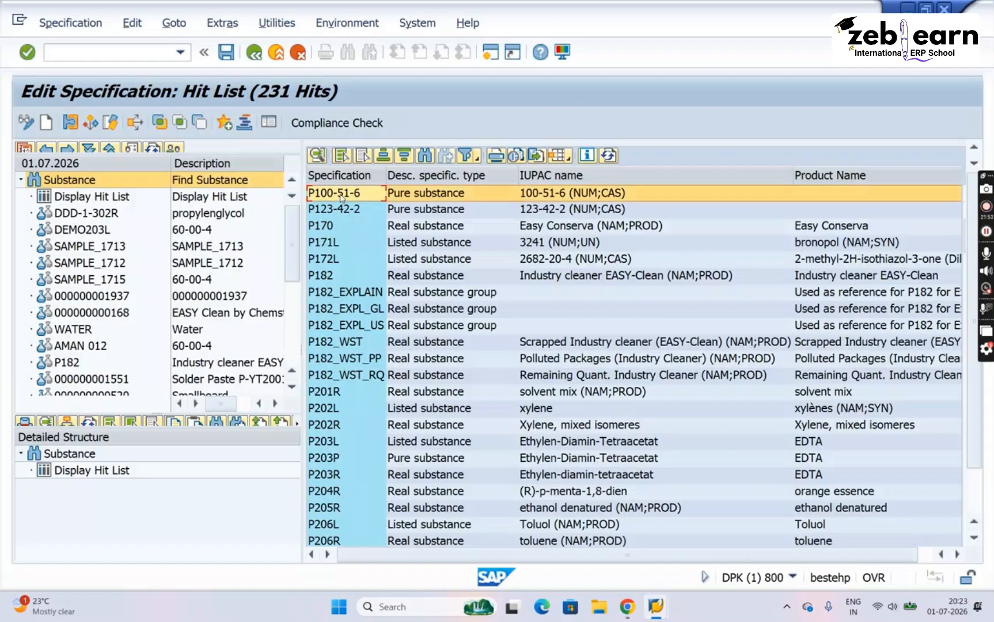
pyautogui.doubleClick(342, 198)
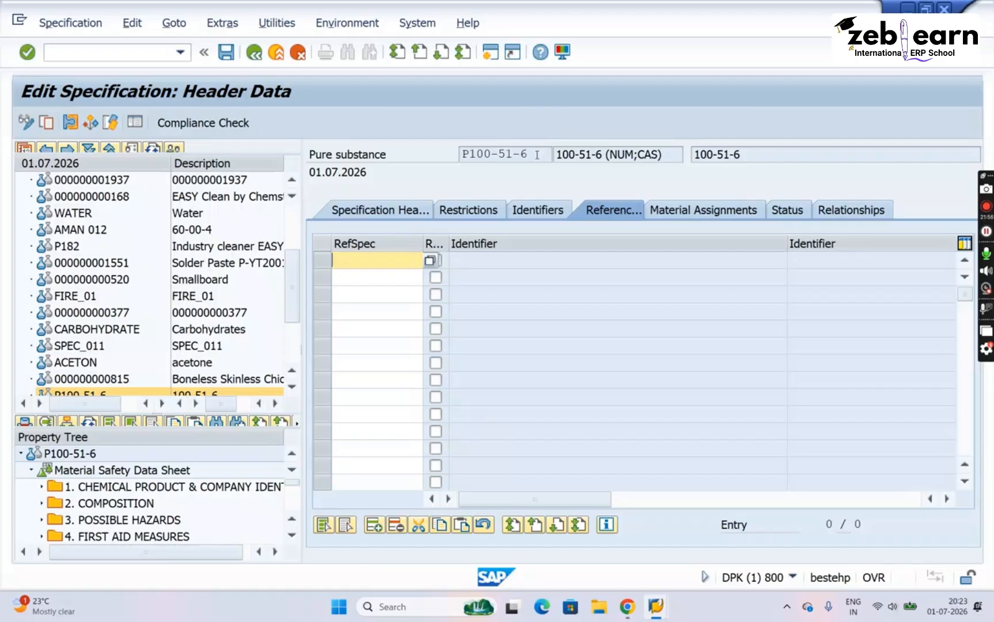
pyautogui.moveTo(537, 154); pyautogui.dragTo(461, 155)
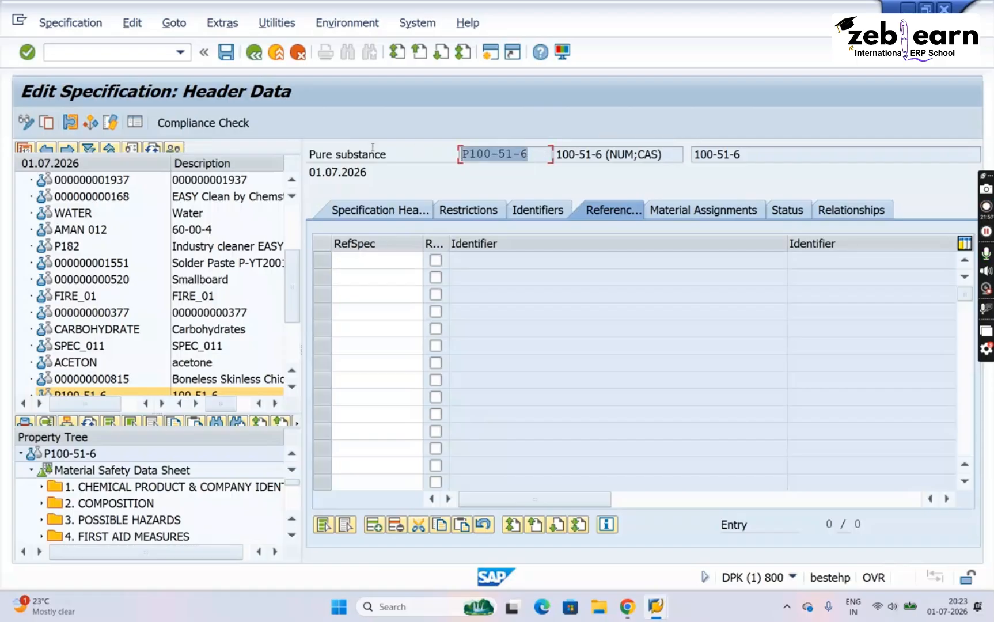
# Examine the Material Safety Data Sheet sections in P100-51-6's property tree for reference indicators
pyautogui.click(140, 490)
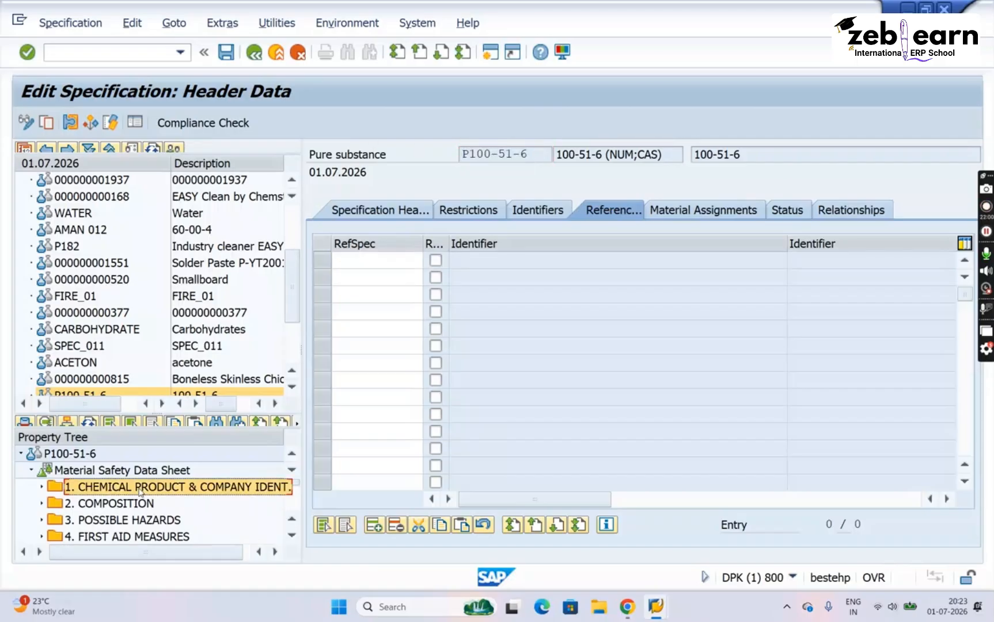
pyautogui.press('Down')
pyautogui.press('Down')
pyautogui.press('Down')
pyautogui.press('Down')
pyautogui.press('Down')
pyautogui.press('Down')
pyautogui.press('Down')
pyautogui.press('Down')
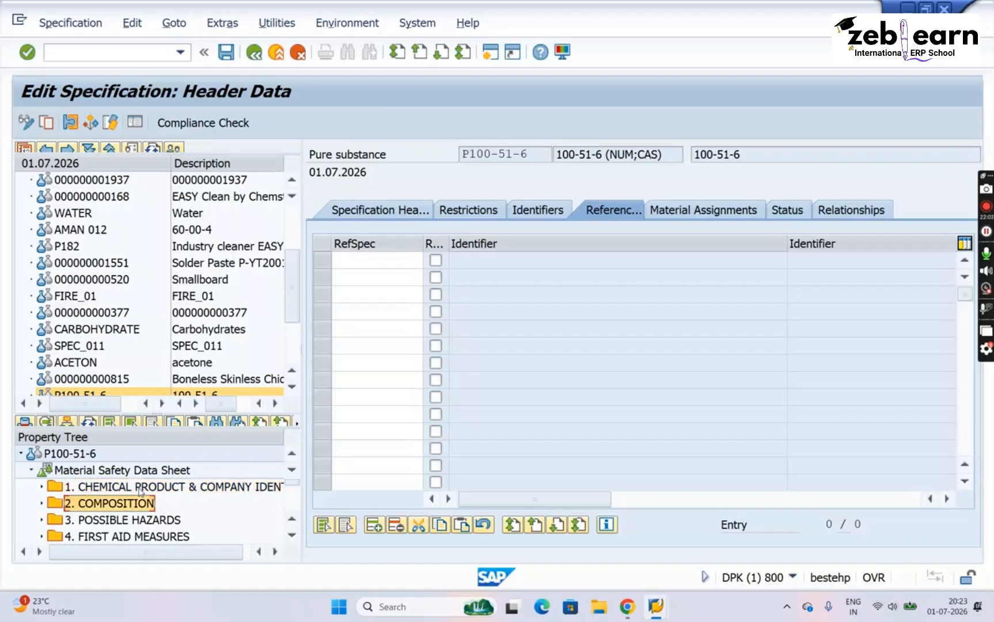
pyautogui.press('Down')
pyautogui.press('Down')
pyautogui.press('Down')
pyautogui.press('Down')
pyautogui.press('Down')
pyautogui.press('Down')
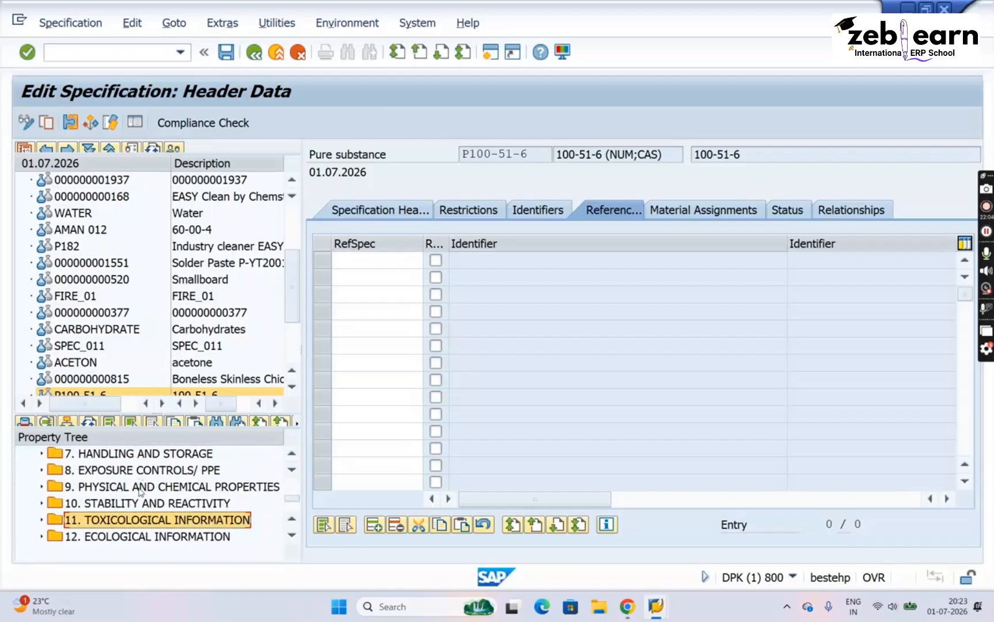
pyautogui.press('Up')
pyautogui.press('Up')
pyautogui.press('Up')
pyautogui.press('Up')
pyautogui.press('Up')
pyautogui.press('Up')
pyautogui.press('Up')
pyautogui.press('Up')
pyautogui.press('Up')
pyautogui.press('Up')
pyautogui.press('Up')
pyautogui.press('Up')
pyautogui.press('Up')
pyautogui.press('Up')
pyautogui.press('Up')
pyautogui.press('Up')
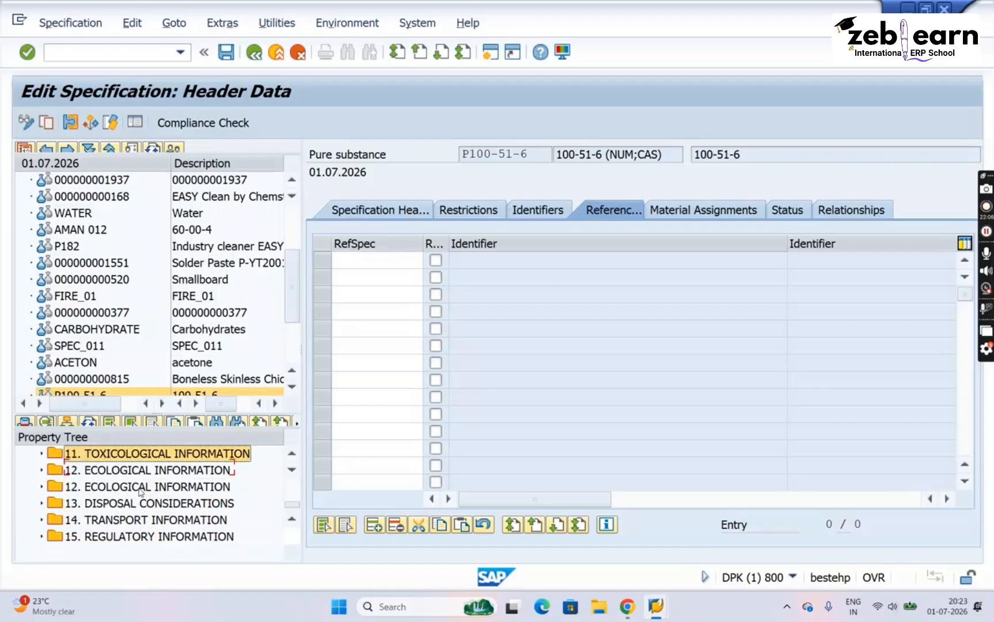
pyautogui.press('Down')
pyautogui.press('Down')
pyautogui.press('Down')
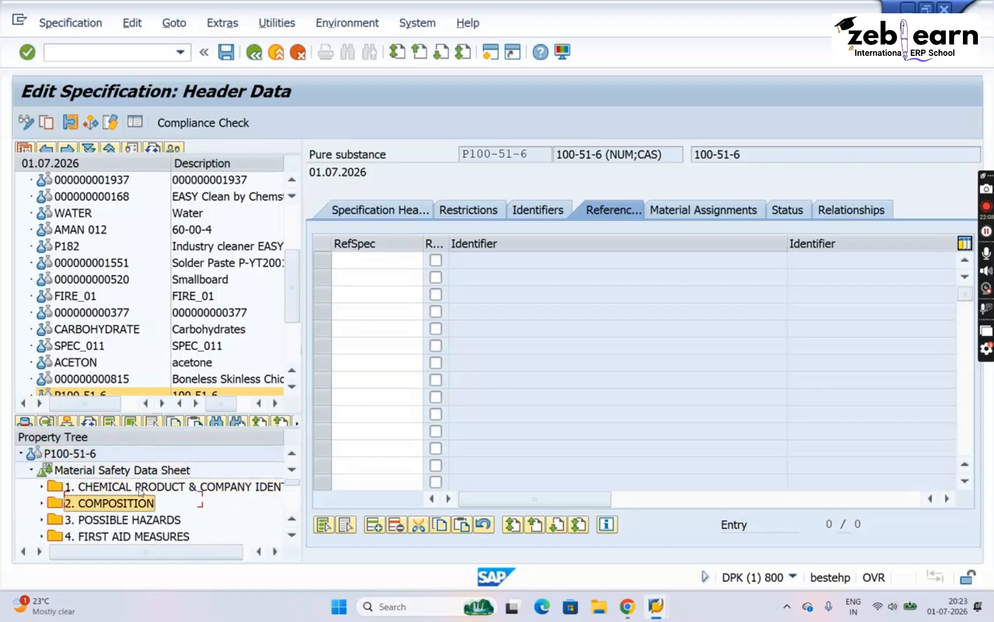
pyautogui.click(77, 456)
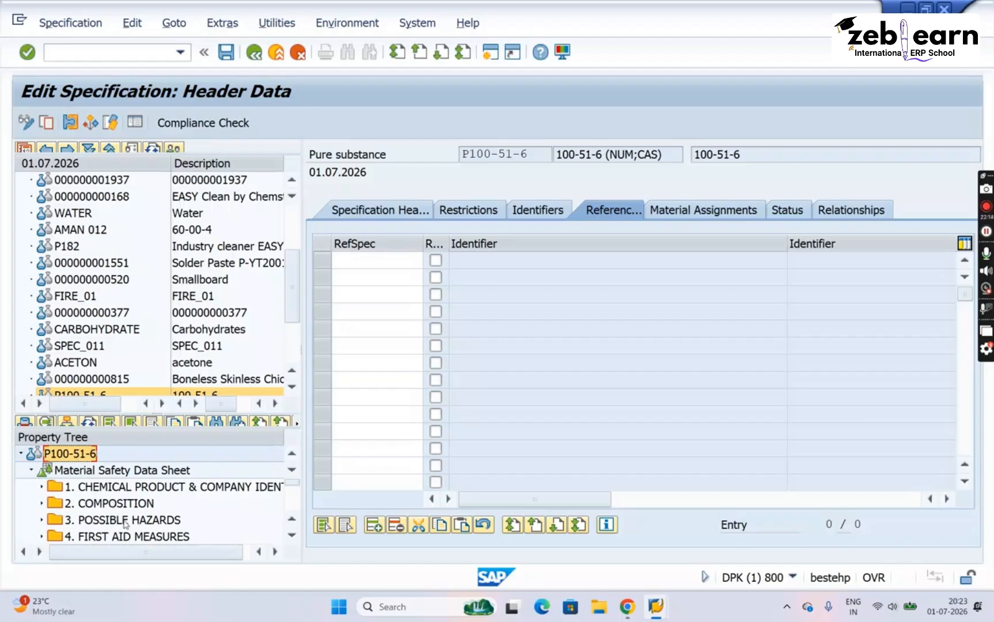
pyautogui.click(118, 493)
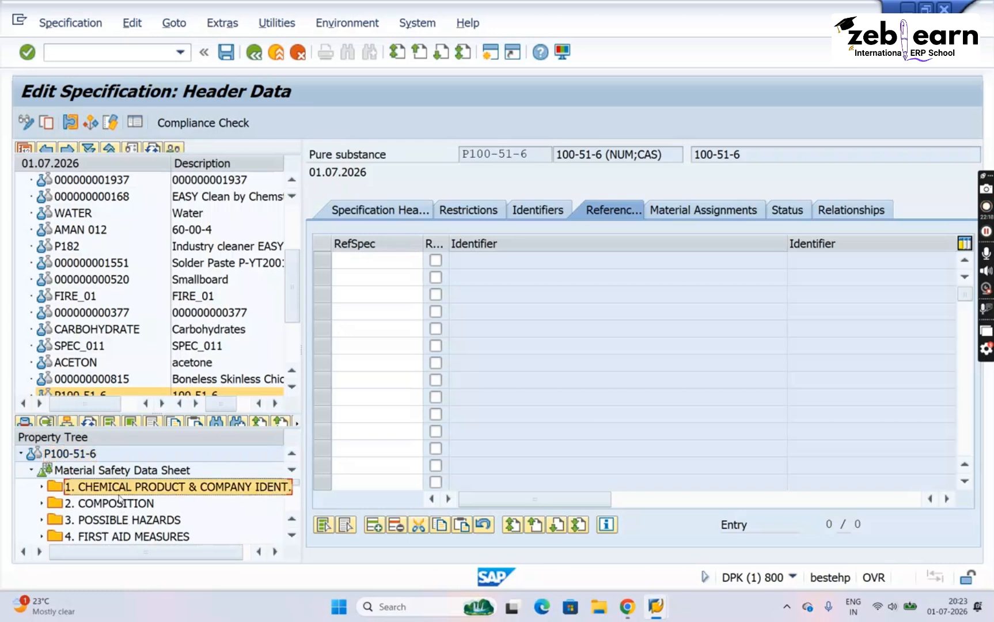
pyautogui.press('Down')
pyautogui.press('Down')
pyautogui.press('Down')
pyautogui.press('Down')
pyautogui.press('Down')
pyautogui.press('Down')
pyautogui.press('Down')
pyautogui.press('Down')
pyautogui.press('Down')
pyautogui.press('Down')
pyautogui.press('Down')
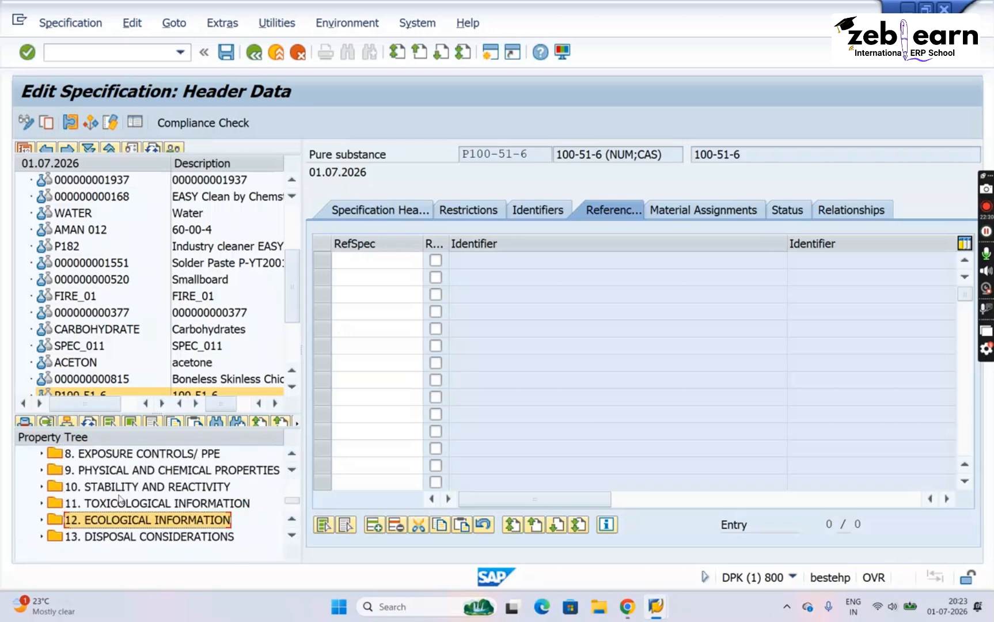
pyautogui.press('Down')
pyautogui.press('Down')
pyautogui.press('Down')
pyautogui.press('Down')
pyautogui.press('Up')
pyautogui.press('Up')
pyautogui.press('Up')
pyautogui.press('Up')
pyautogui.press('Up')
pyautogui.press('Up')
pyautogui.press('Up')
pyautogui.press('Up')
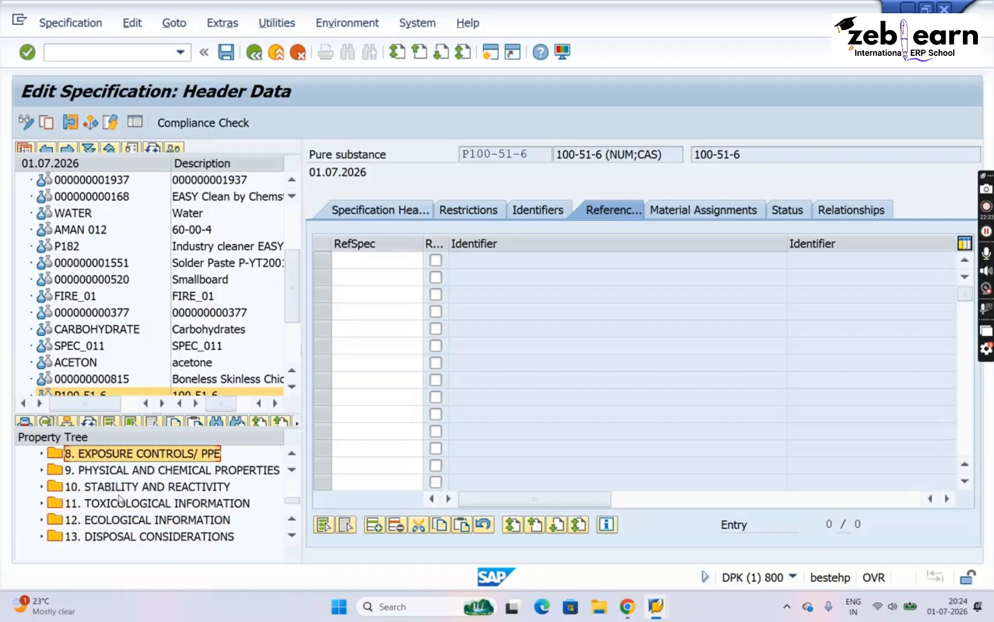
pyautogui.press('Up')
pyautogui.press('Up')
pyautogui.press('Up')
pyautogui.press('Up')
pyautogui.press('Up')
pyautogui.press('Up')
pyautogui.press('Up')
pyautogui.press('Up')
pyautogui.press('Up')
pyautogui.press('Down')
pyautogui.press('Down')
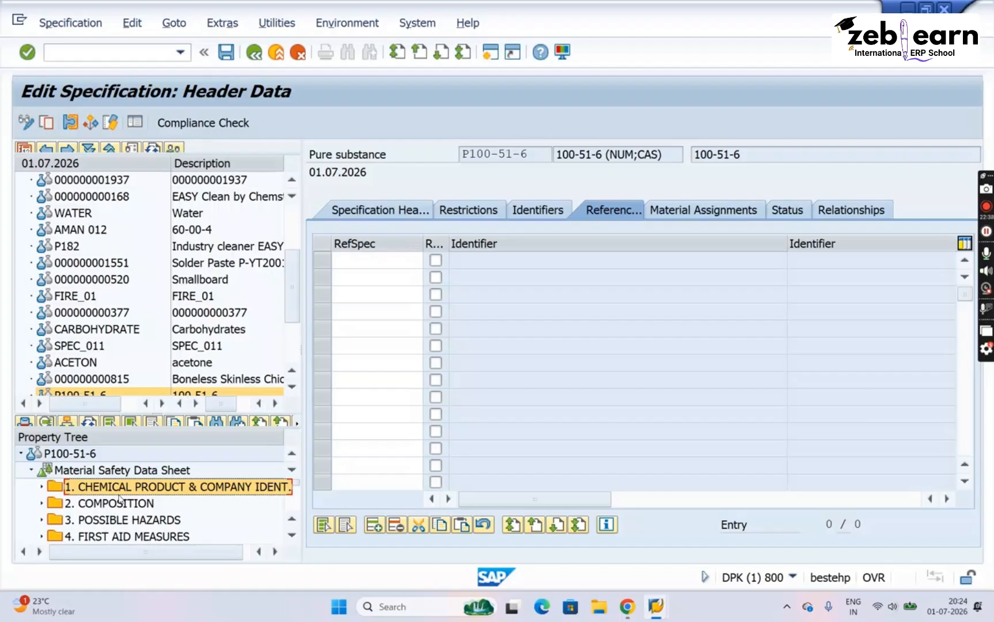
# Recheck P100-51-6's sections from Composition through 16. Other Information, returning to the Material Safety Data Sheet node
pyautogui.click(120, 501)
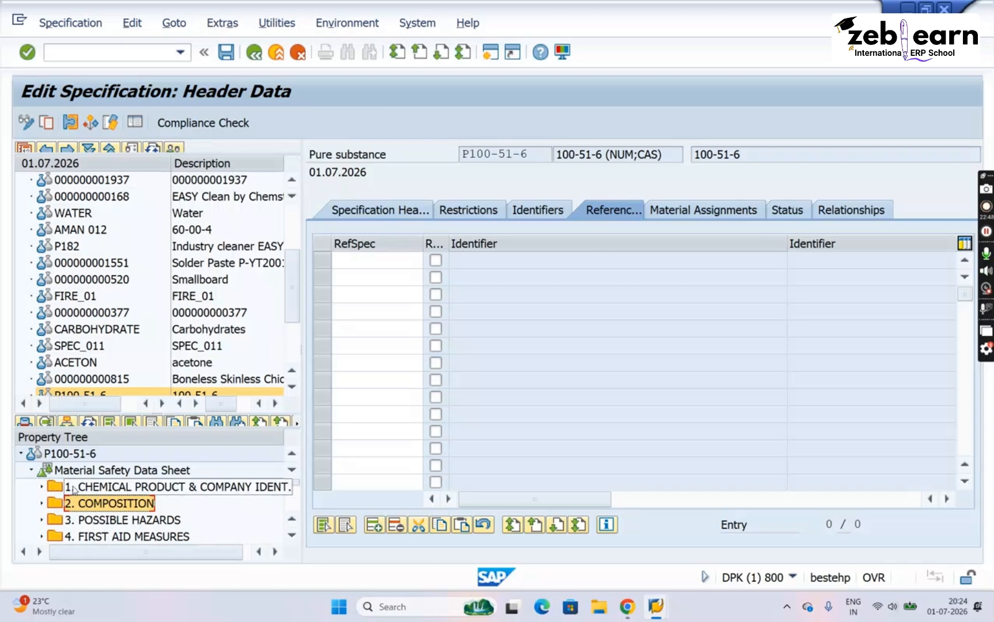
pyautogui.click(80, 536)
pyautogui.click(80, 537)
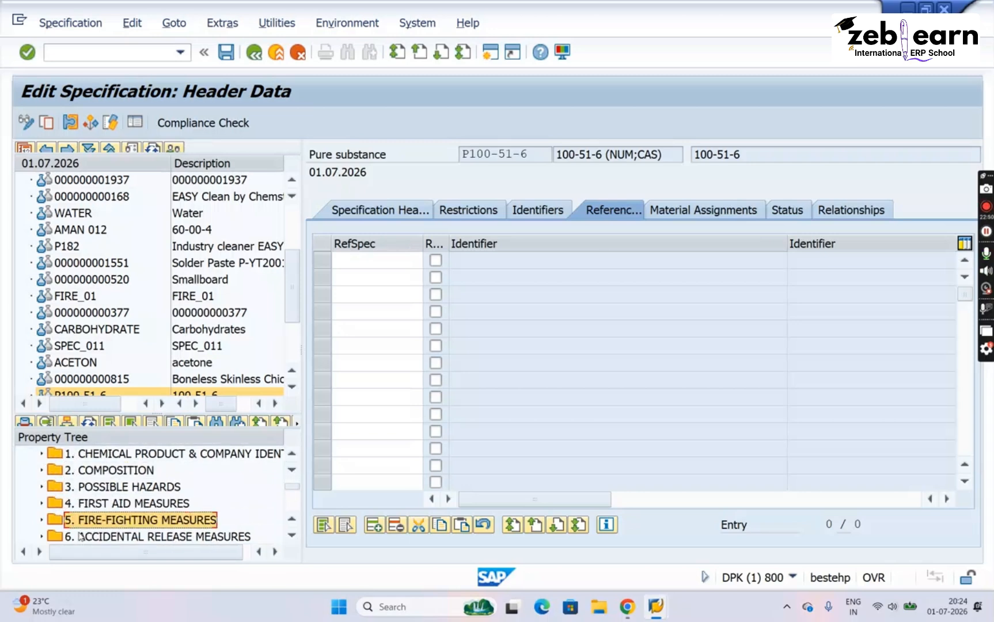
pyautogui.click(80, 536)
pyautogui.click(80, 536)
pyautogui.click(81, 536)
pyautogui.click(80, 536)
pyautogui.click(80, 536)
pyautogui.click(80, 537)
pyautogui.click(80, 536)
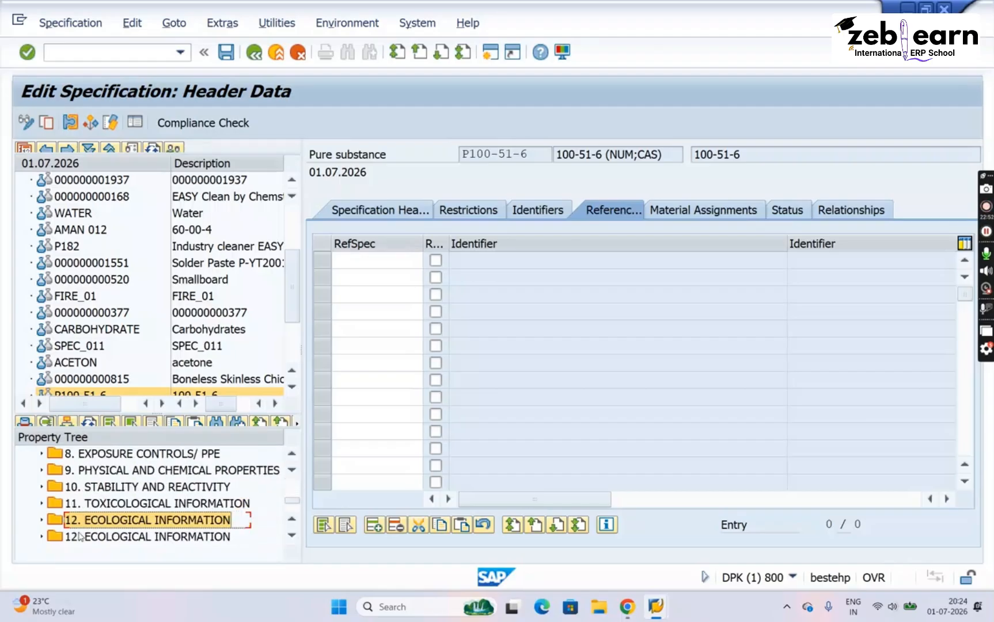
pyautogui.click(80, 537)
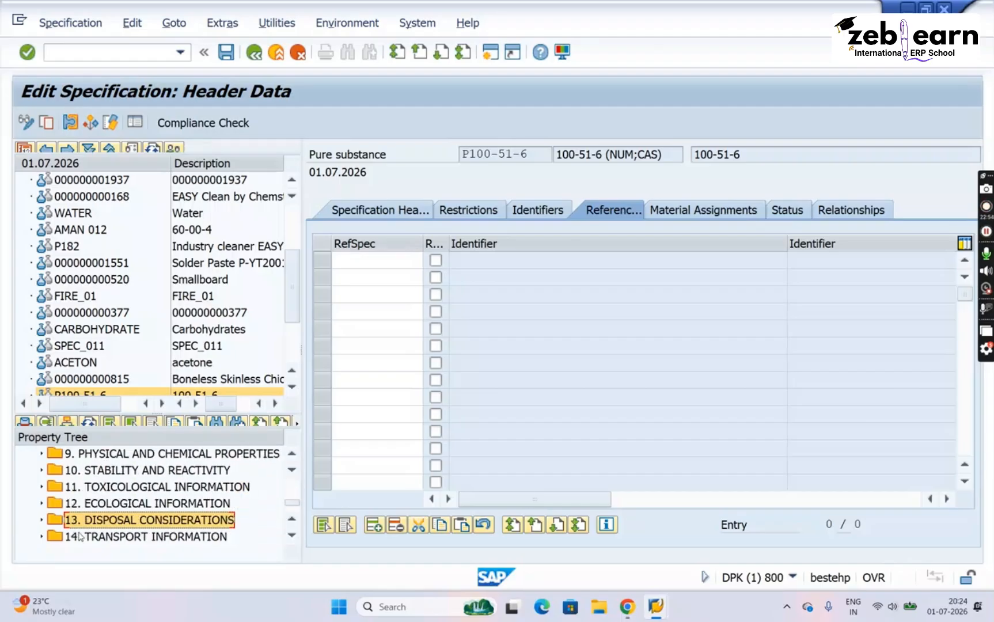
pyautogui.click(80, 536)
pyautogui.click(80, 536)
pyautogui.click(80, 536)
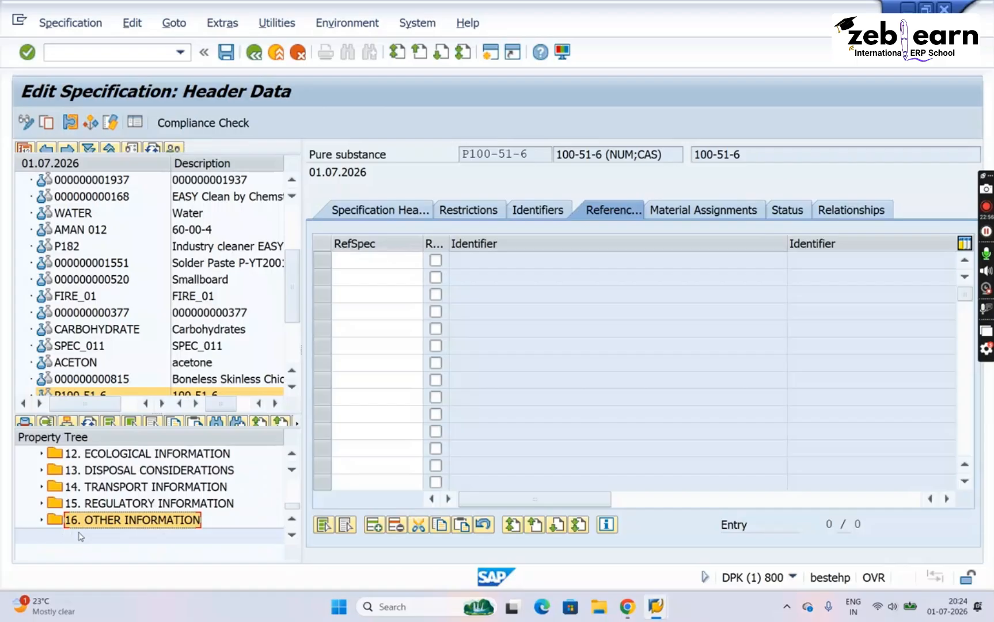
pyautogui.press('Up')
pyautogui.press('Up')
pyautogui.press('Up')
pyautogui.press('Up')
pyautogui.press('Up')
pyautogui.press('Up')
pyautogui.press('Up')
pyautogui.press('Up')
pyautogui.press('Up')
pyautogui.press('Up')
pyautogui.press('Up')
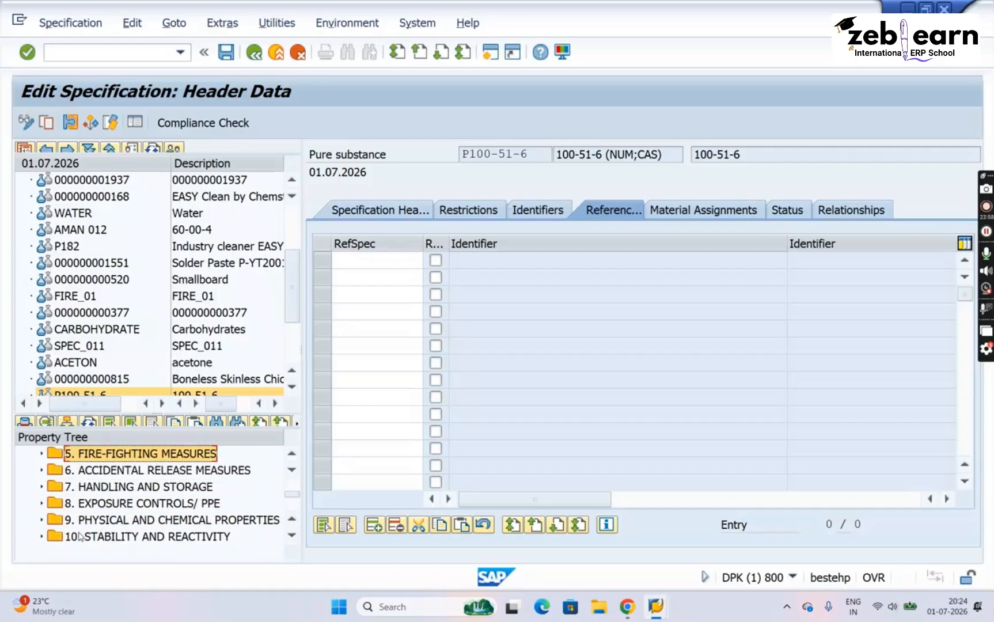
pyautogui.press('Up')
pyautogui.press('Up')
pyautogui.press('Up')
pyautogui.press('Up')
pyautogui.press('Up')
pyautogui.press('Up')
pyautogui.press('Down')
pyautogui.press('Down')
pyautogui.press('Down')
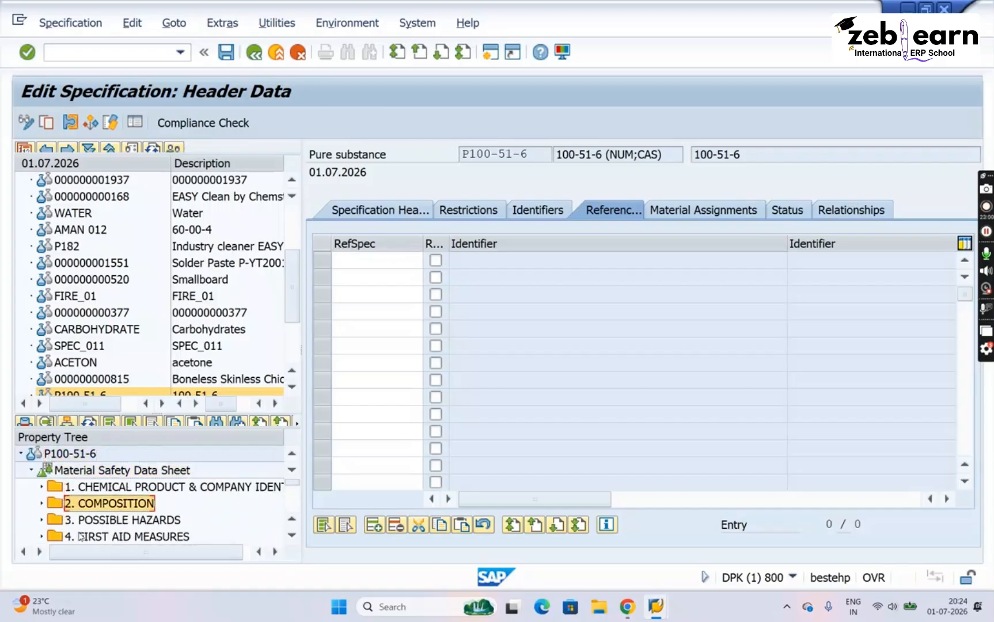
pyautogui.press('Up')
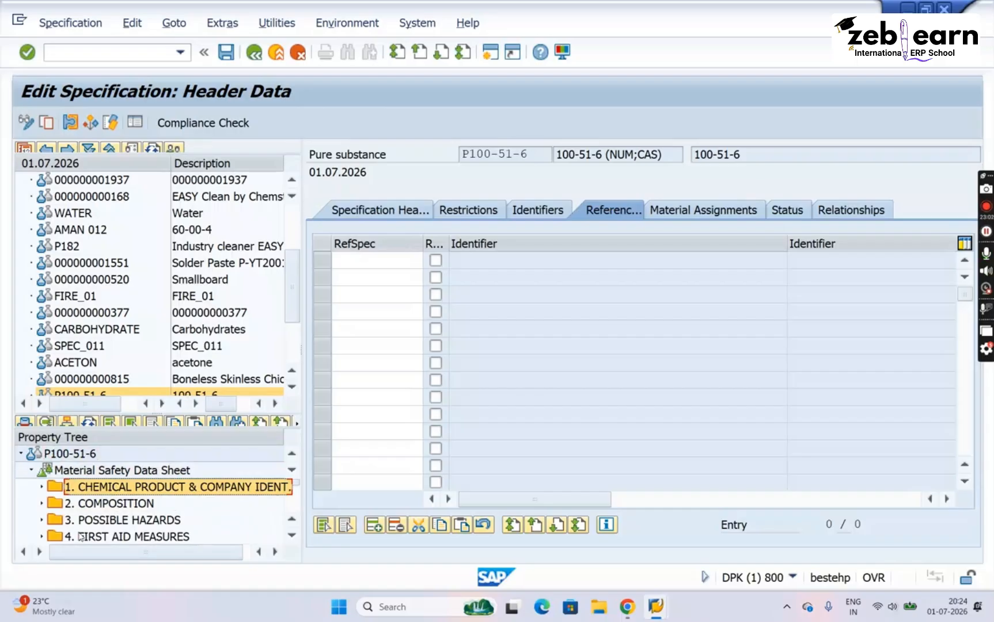
pyautogui.press('Down')
pyautogui.press('Down')
pyautogui.press('Down')
pyautogui.press('Down')
pyautogui.press('Down')
pyautogui.press('Up')
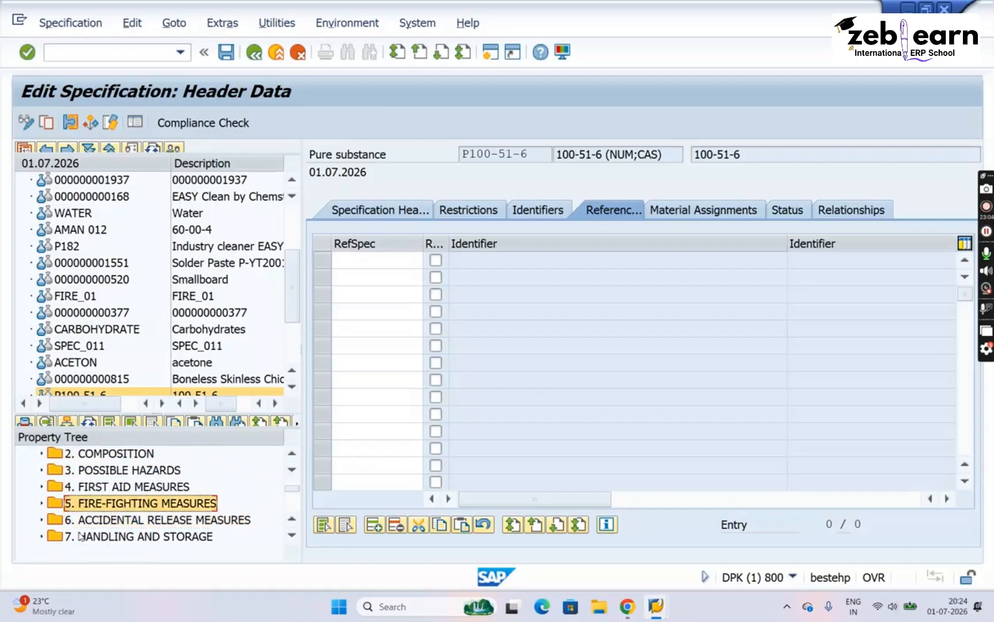
pyautogui.press('Up')
pyautogui.press('Up')
pyautogui.press('Up')
pyautogui.press('Up')
pyautogui.press('Up')
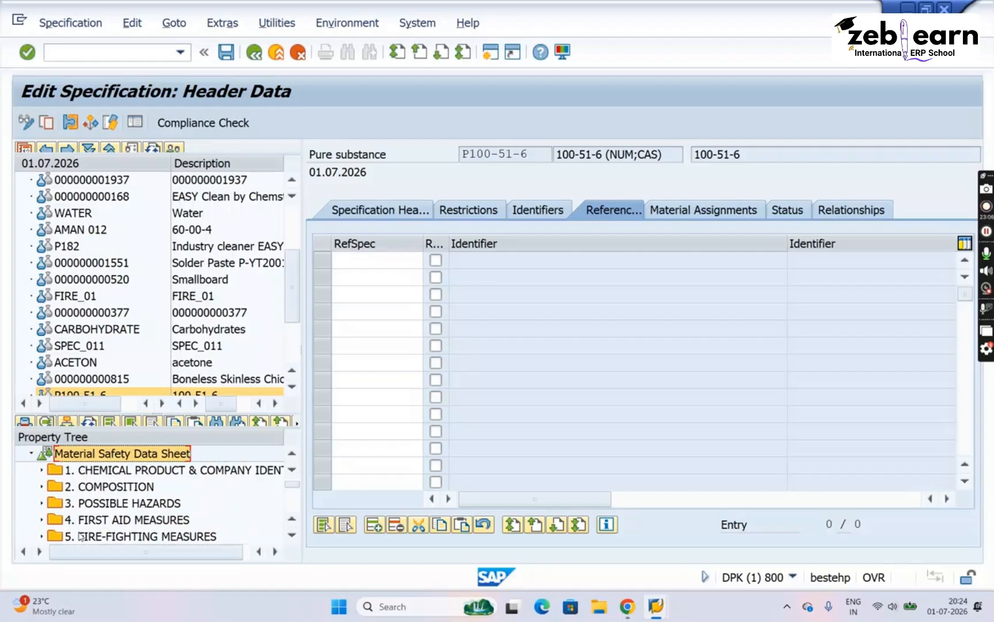
# Open the Type of substance value assignment under 3. Possible Hazards in P100-51-6 and highlight its name
pyautogui.press('Up')
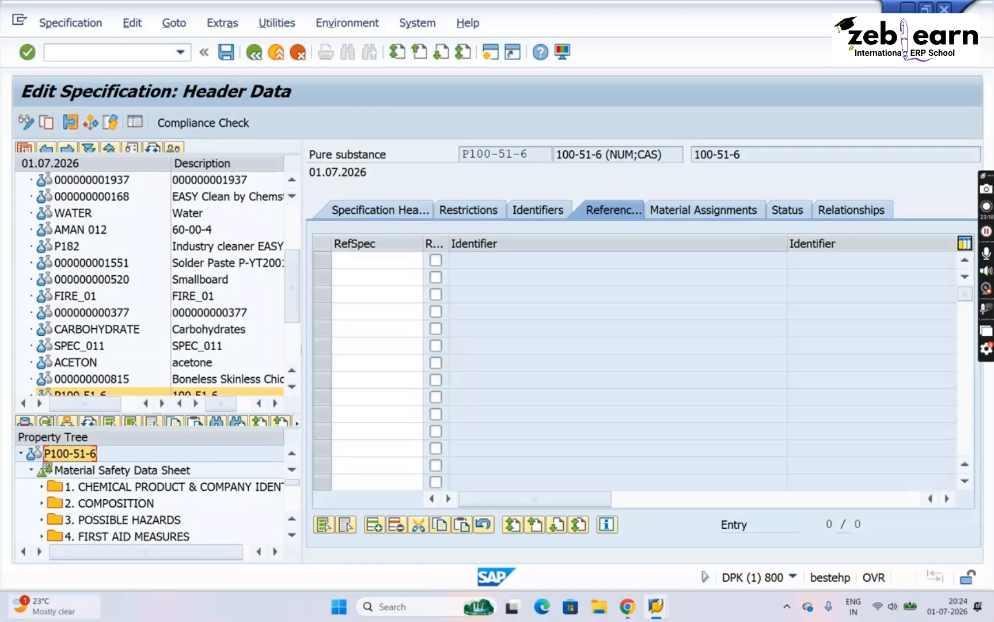
pyautogui.click(42, 520)
pyautogui.click(292, 536)
pyautogui.click(292, 535)
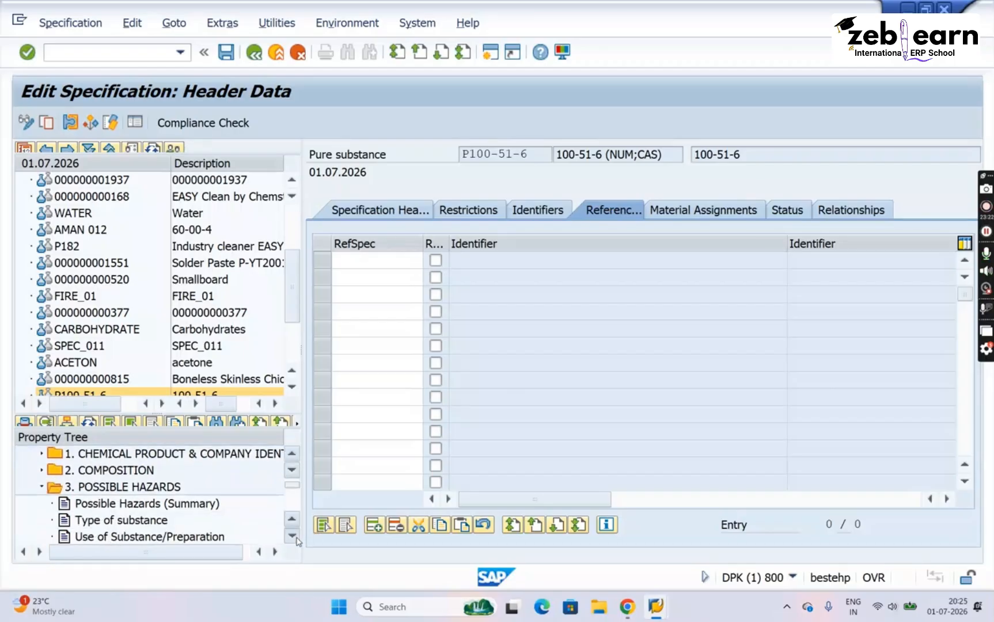
pyautogui.click(292, 536)
pyautogui.click(292, 536)
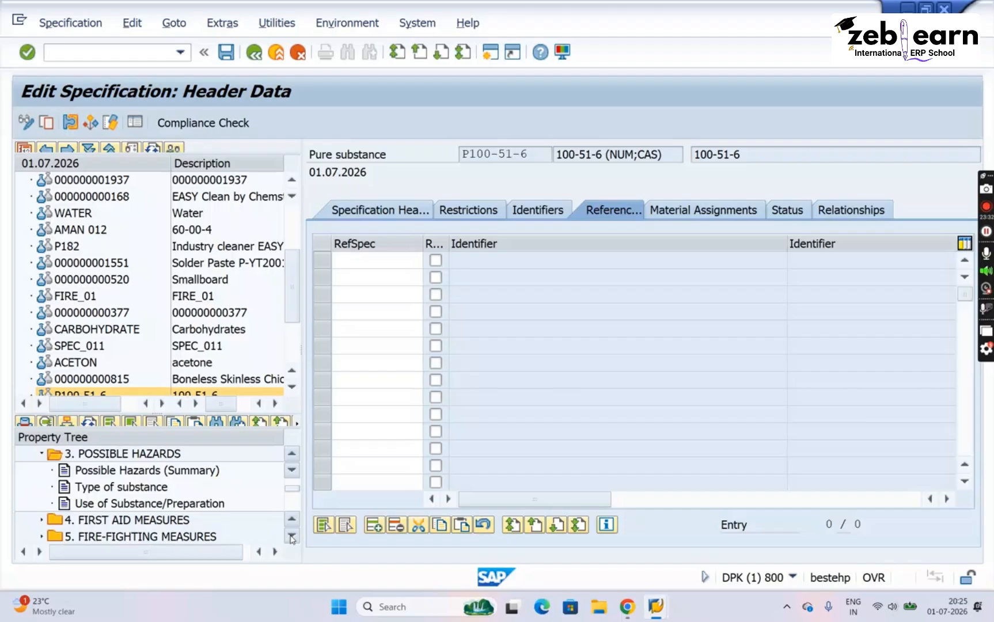
pyautogui.click(159, 487)
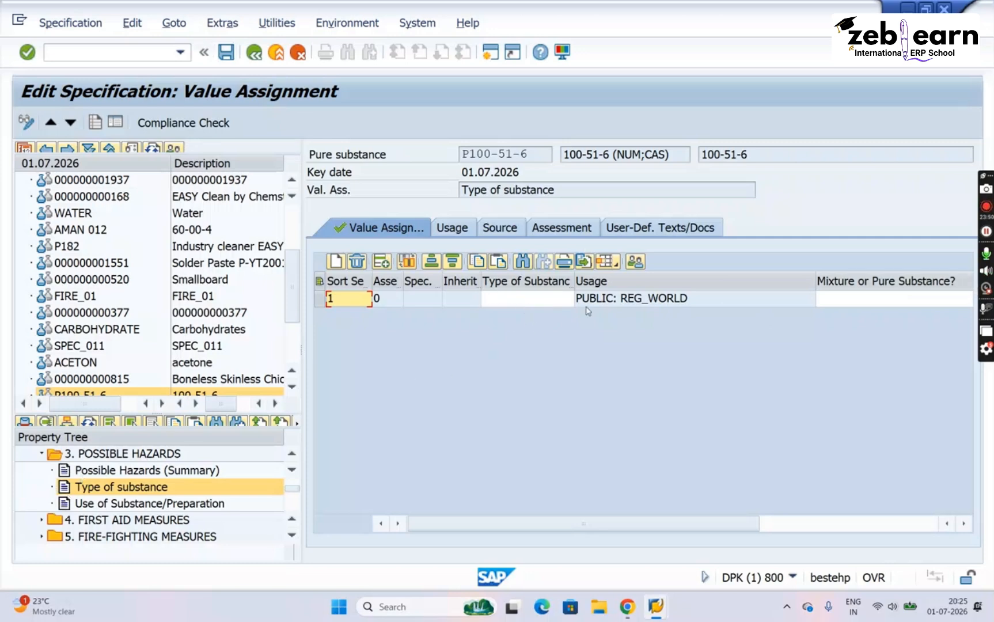
pyautogui.moveTo(570, 191); pyautogui.dragTo(412, 182)
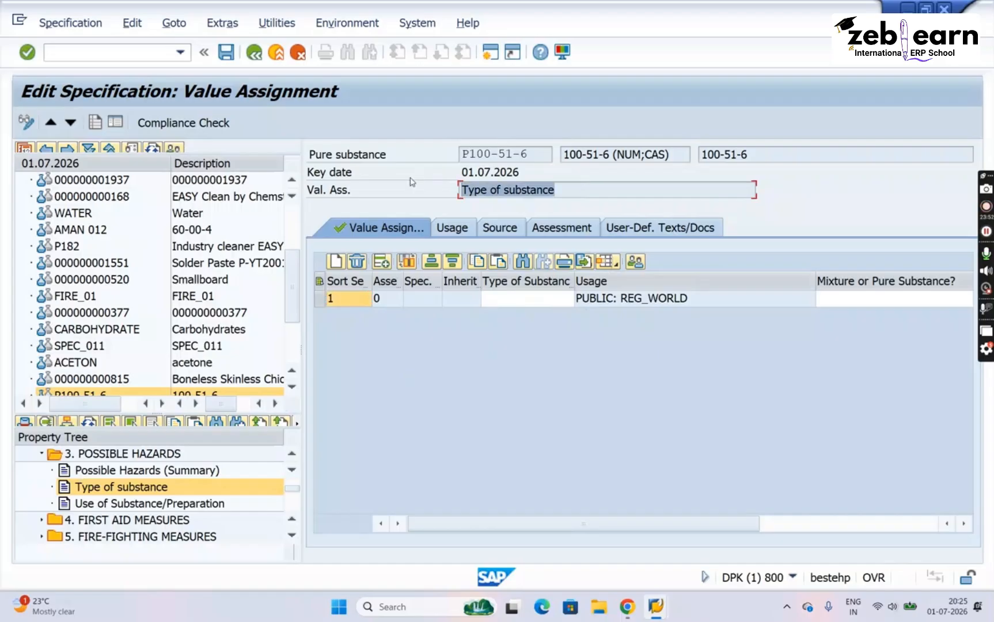
# Return to P100-51-6's header data and add DEMO203L as its reference specification
pyautogui.click(44, 456)
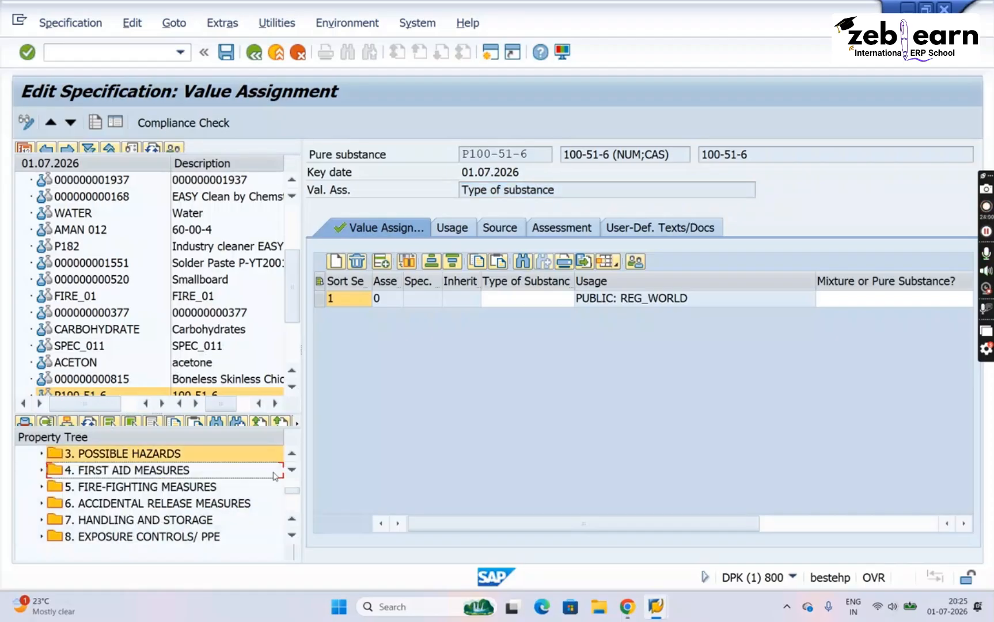
pyautogui.scroll(4, 294, 459)
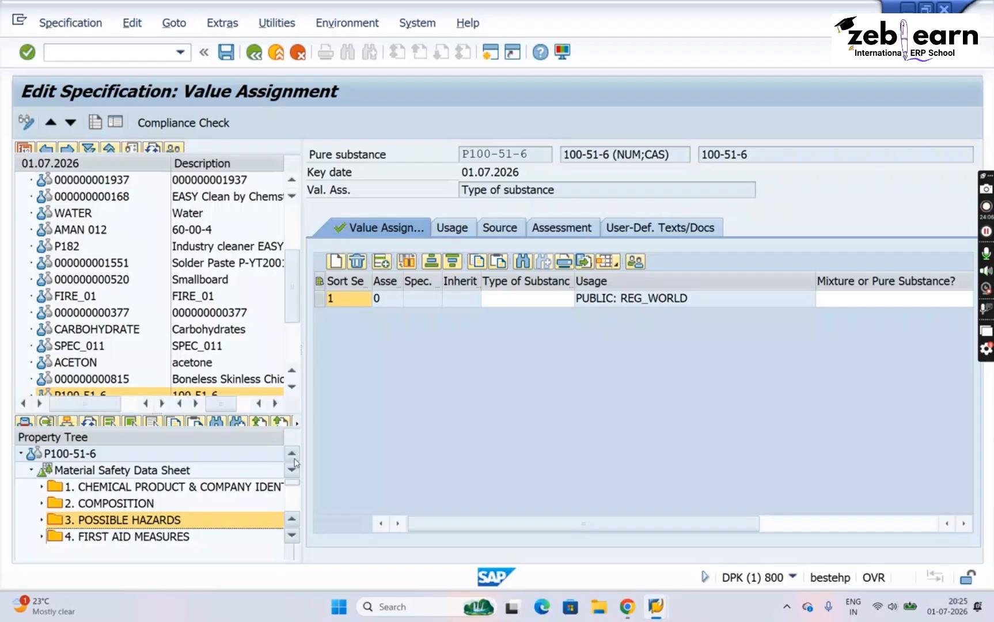
pyautogui.click(86, 455)
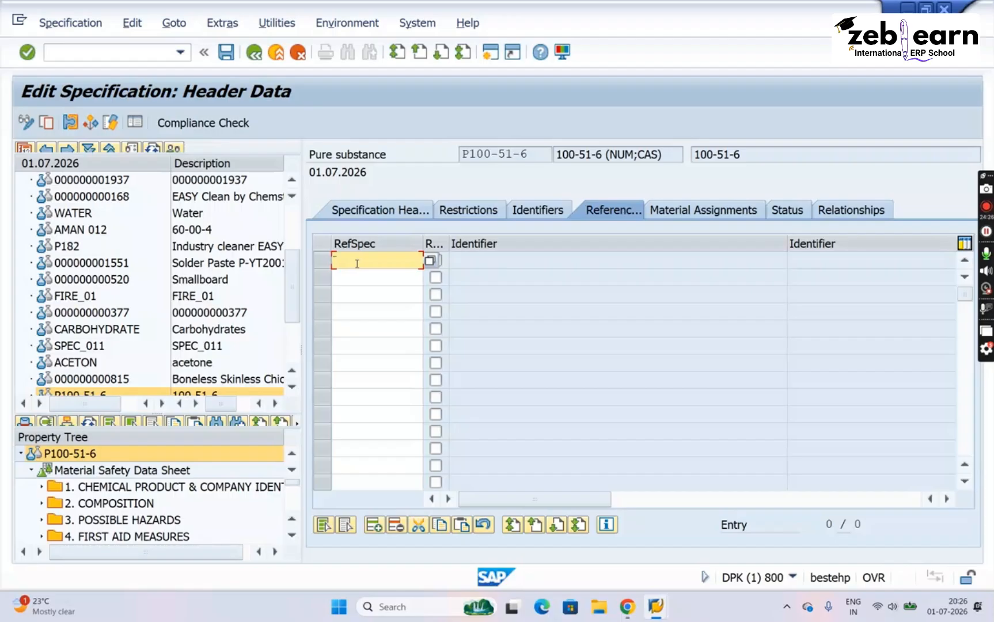
pyautogui.write('DEMO')
pyautogui.press('Down')
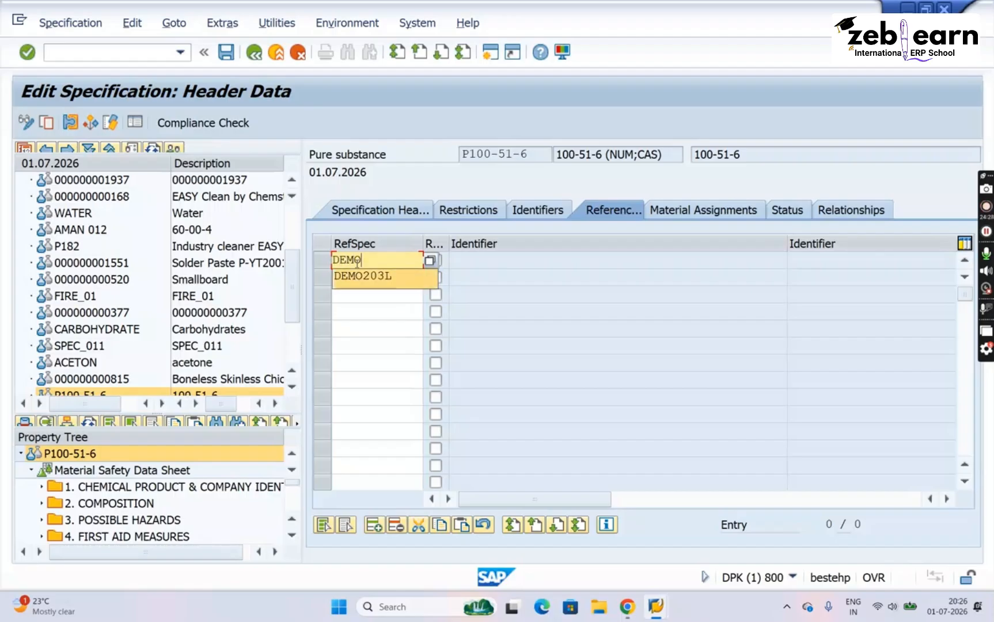
pyautogui.press('Return')
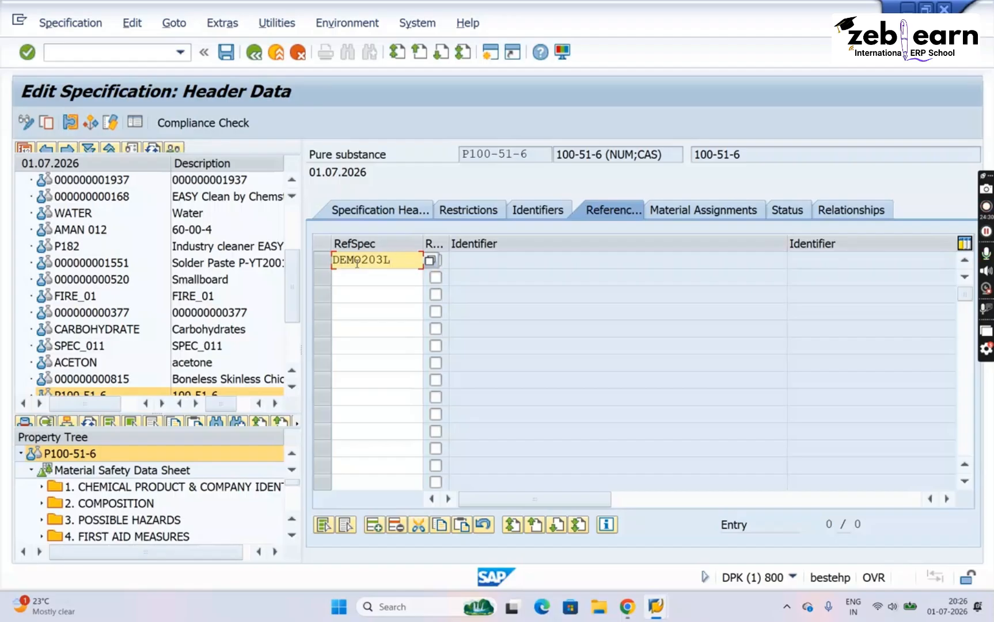
pyautogui.press('Return')
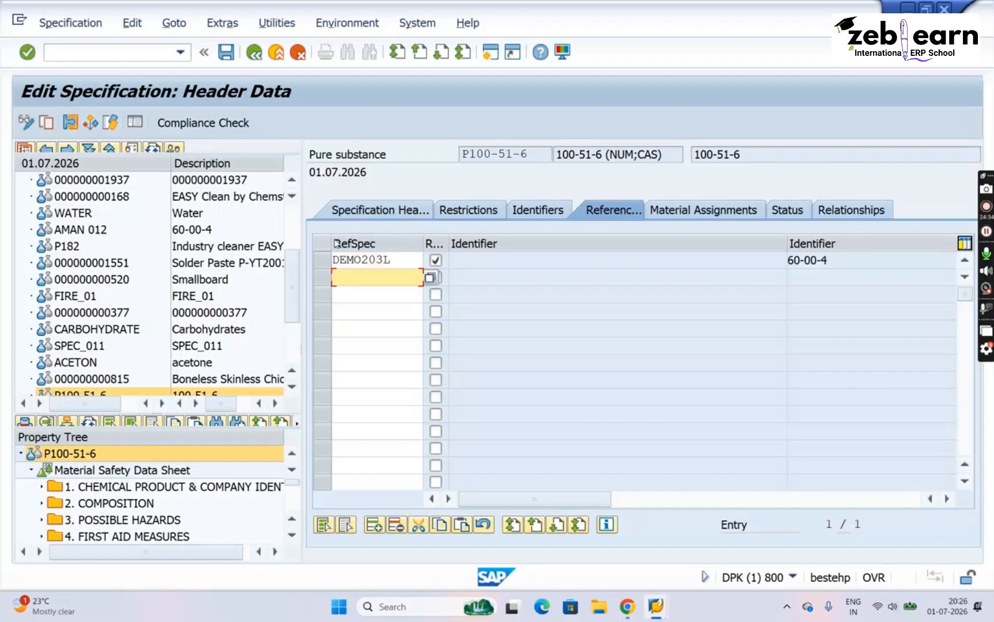
# Compare the DEMO203L reference key with the pure substance key P100-51-6, highlighting each in turn
pyautogui.click(400, 260)
pyautogui.doubleClick(400, 260)
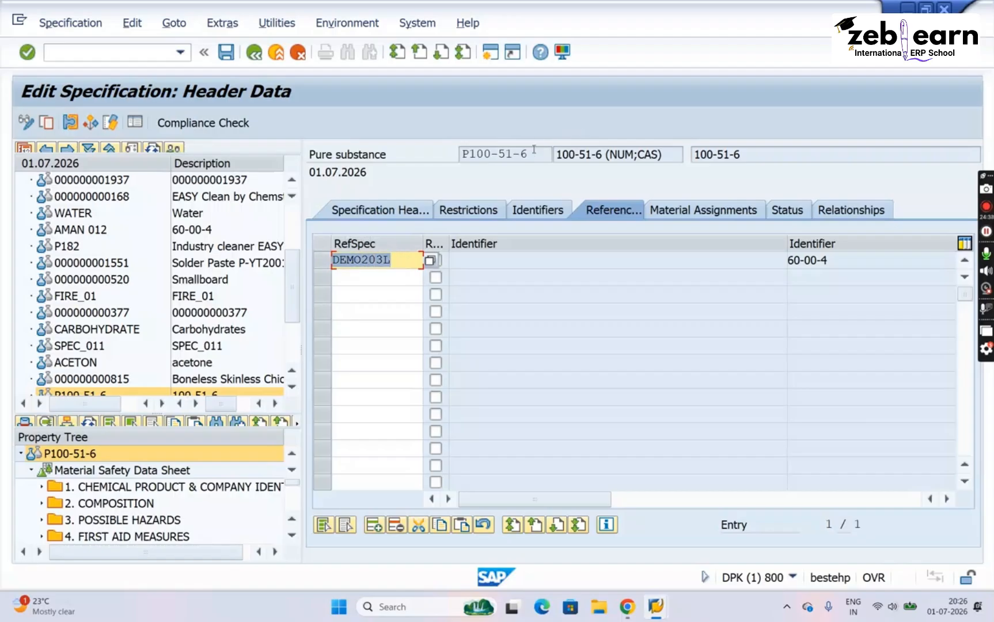
pyautogui.click(465, 155)
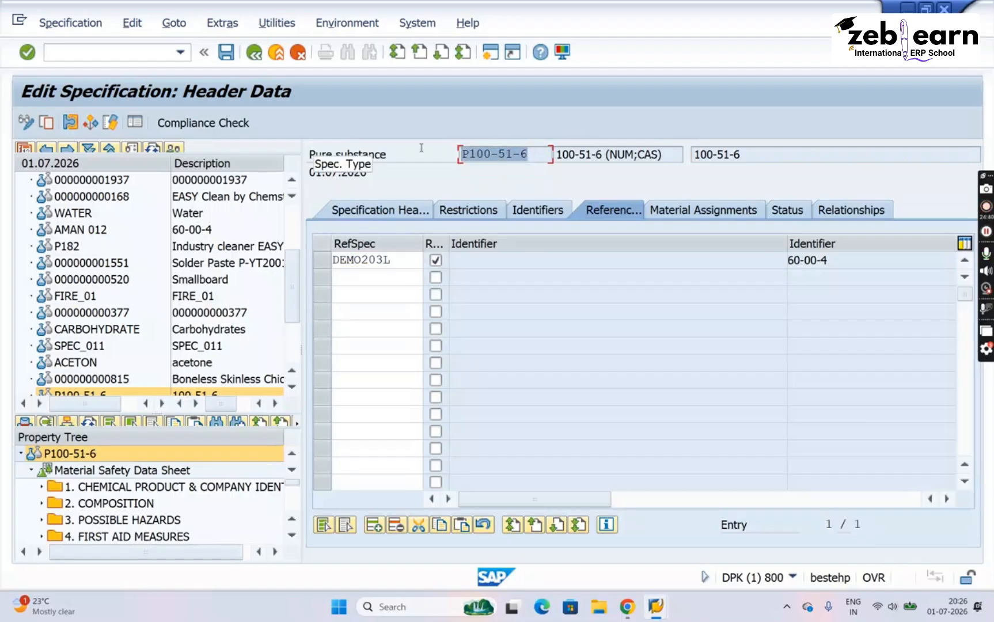
pyautogui.click(402, 259)
pyautogui.moveTo(401, 260); pyautogui.dragTo(322, 249)
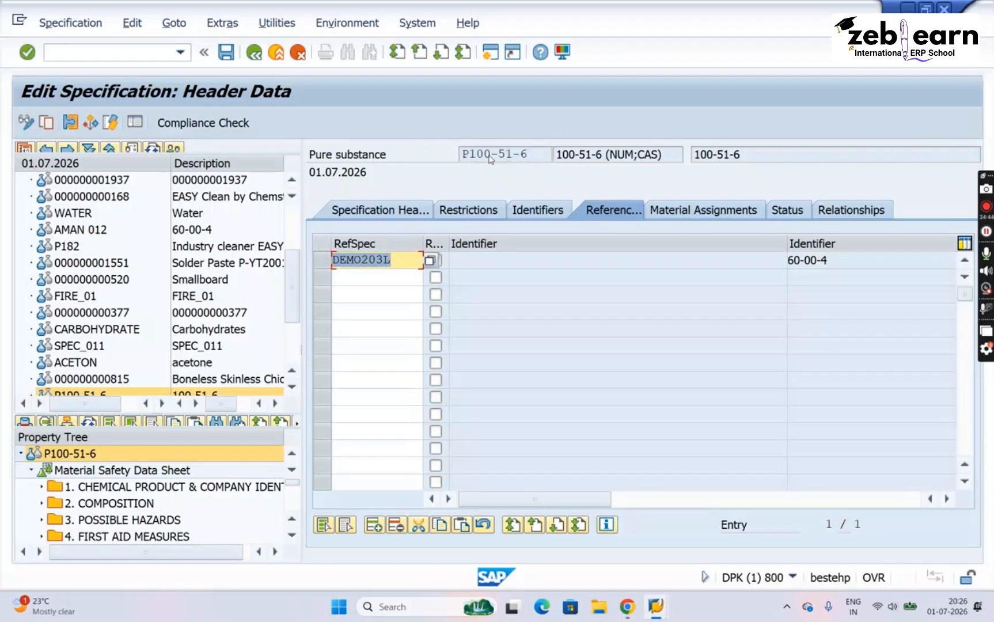
pyautogui.click(530, 155)
pyautogui.moveTo(530, 154); pyautogui.dragTo(389, 152)
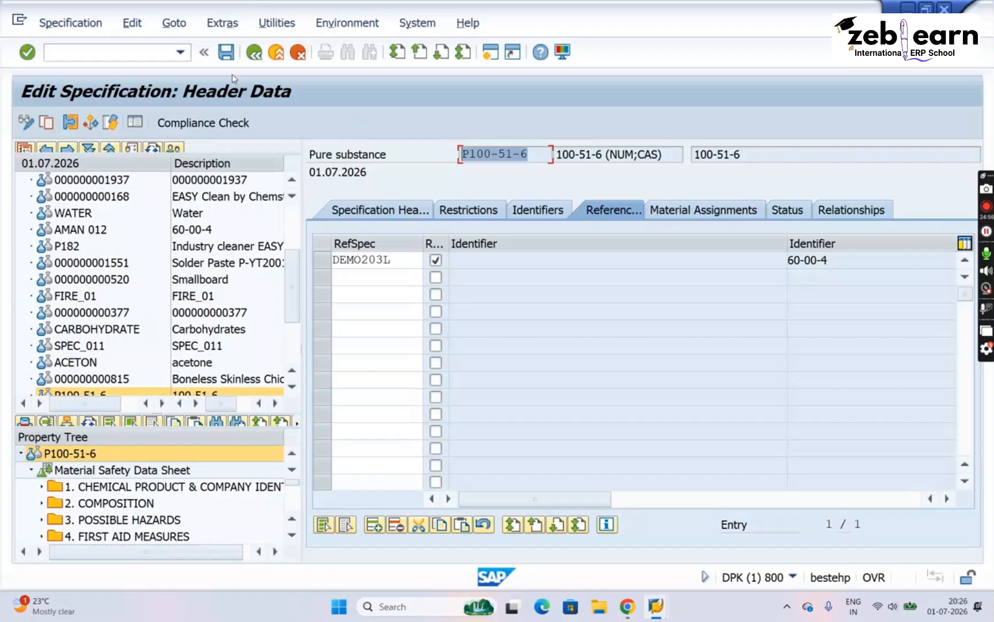
# Save the new reference assignment and refresh the property tree of P100-51-6
pyautogui.click(225, 55)
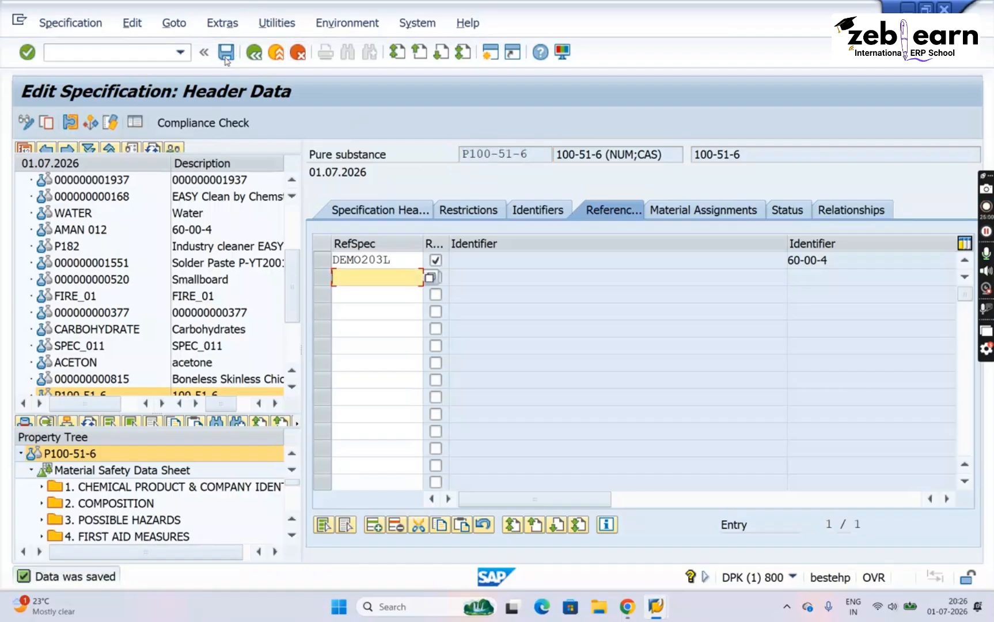
pyautogui.click(89, 424)
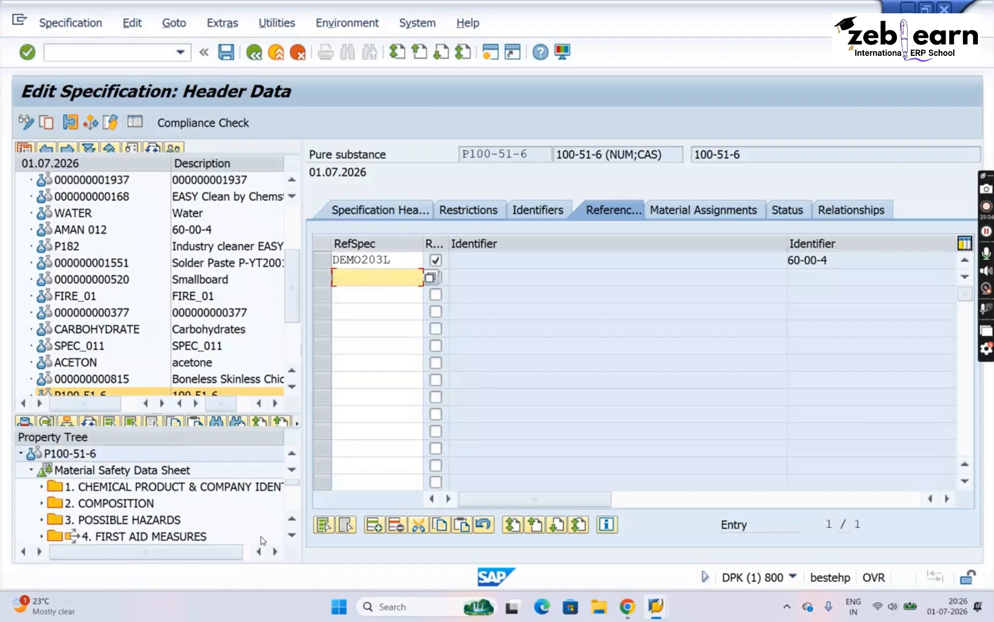
# Examine P100-51-6's Material Safety Data Sheet sections for reference indicators and relate them to the DEMO203L reference entry
pyautogui.click(292, 536)
pyautogui.click(292, 535)
pyautogui.click(292, 536)
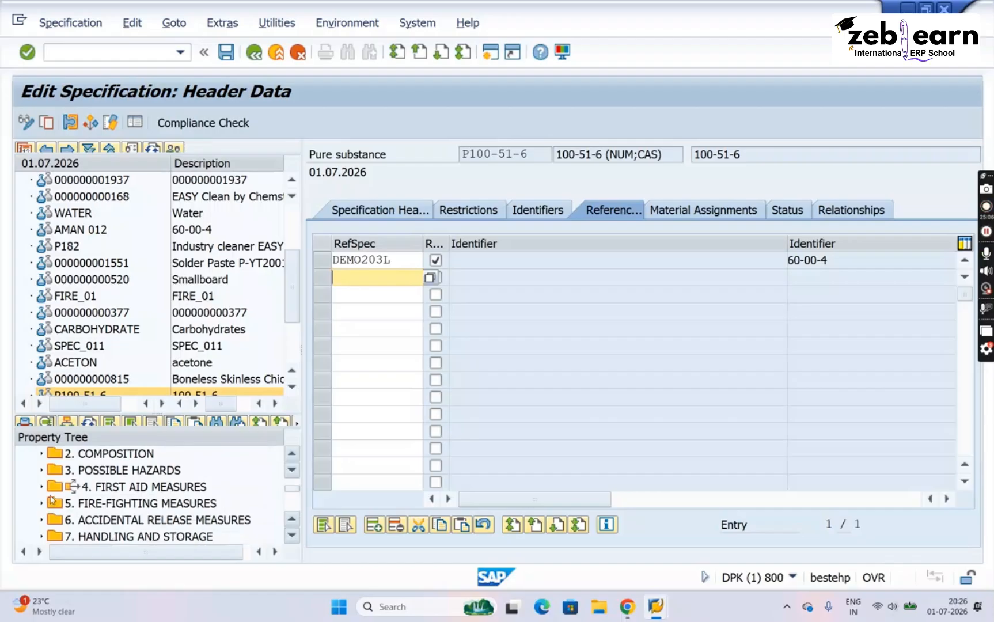
pyautogui.scroll(-5, 163, 484)
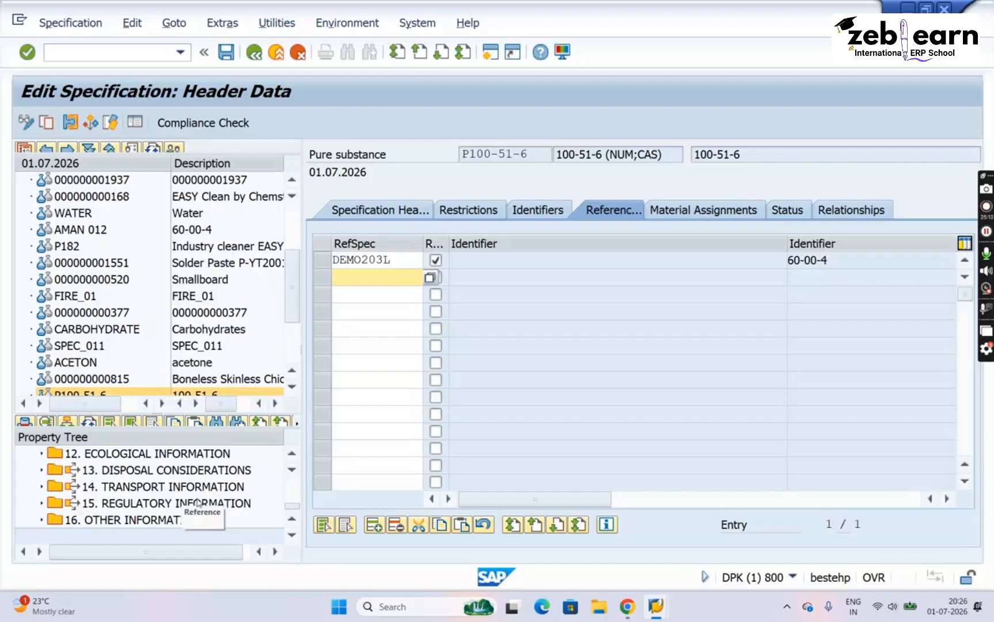
pyautogui.scroll(3, 296, 459)
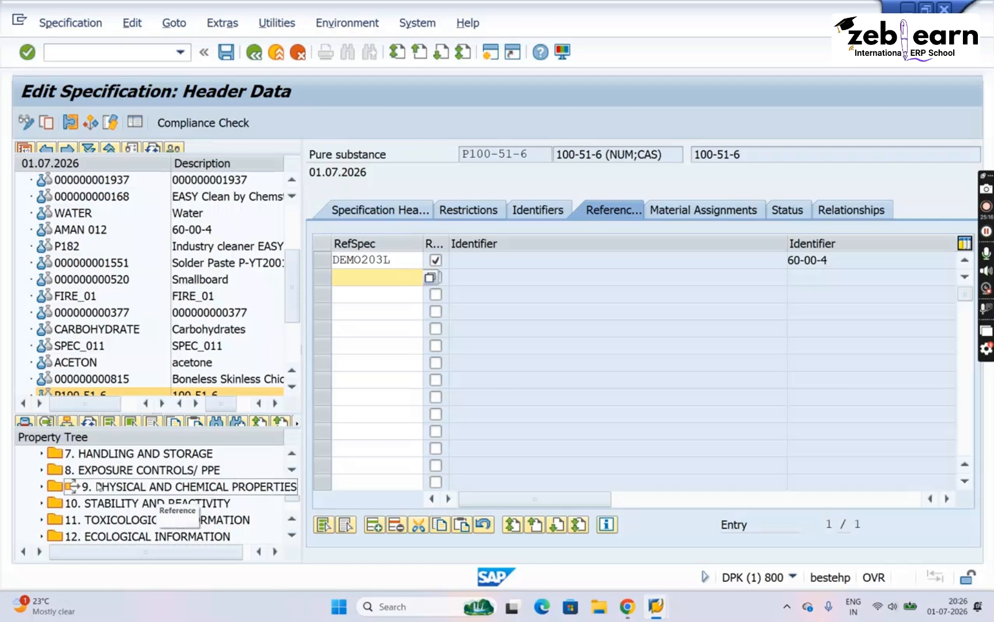
pyautogui.click(403, 263)
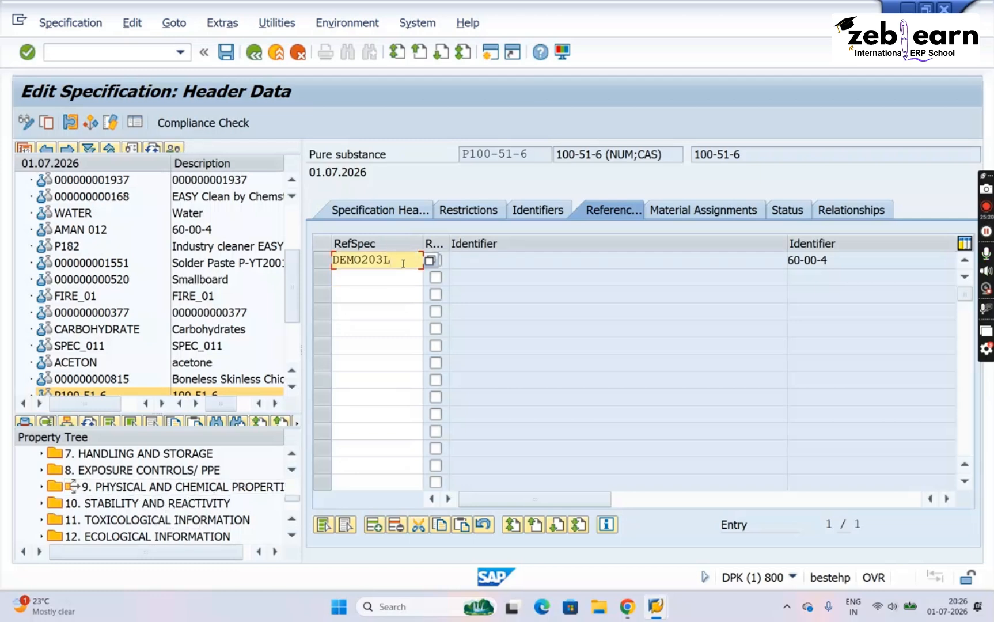
pyautogui.click(111, 521)
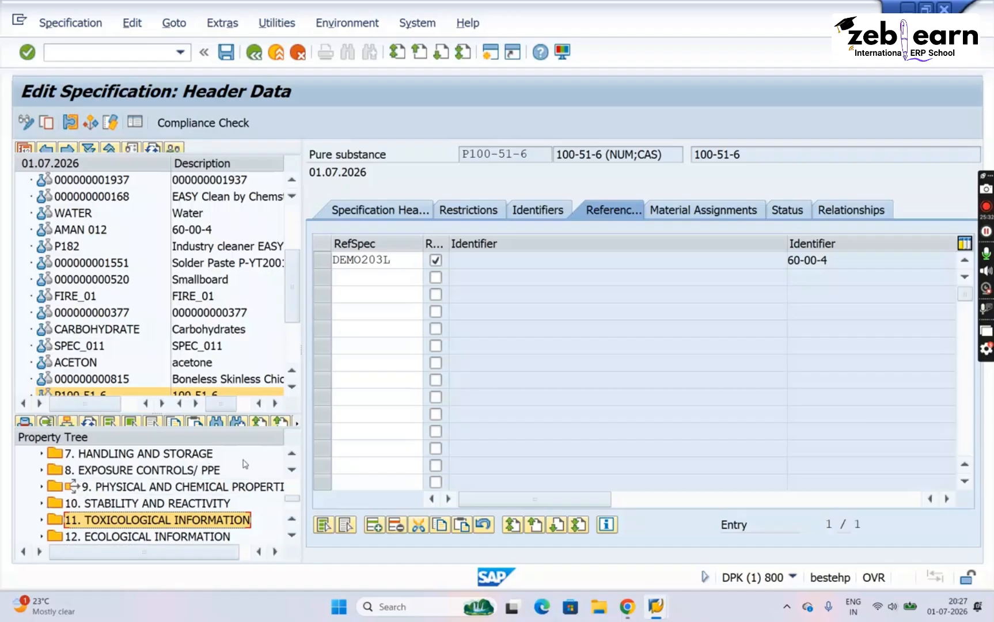
# Open First aid: general information under 4. First Aid Measures and widen the Advice column to read its phrases
pyautogui.scroll(2, 291, 464)
pyautogui.scroll(3, 291, 465)
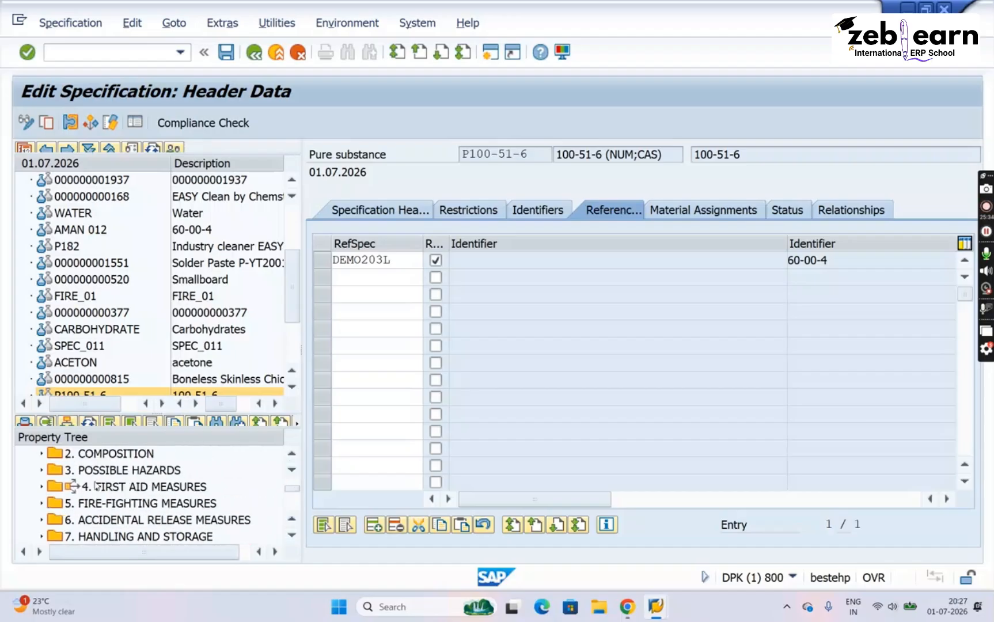
pyautogui.click(42, 488)
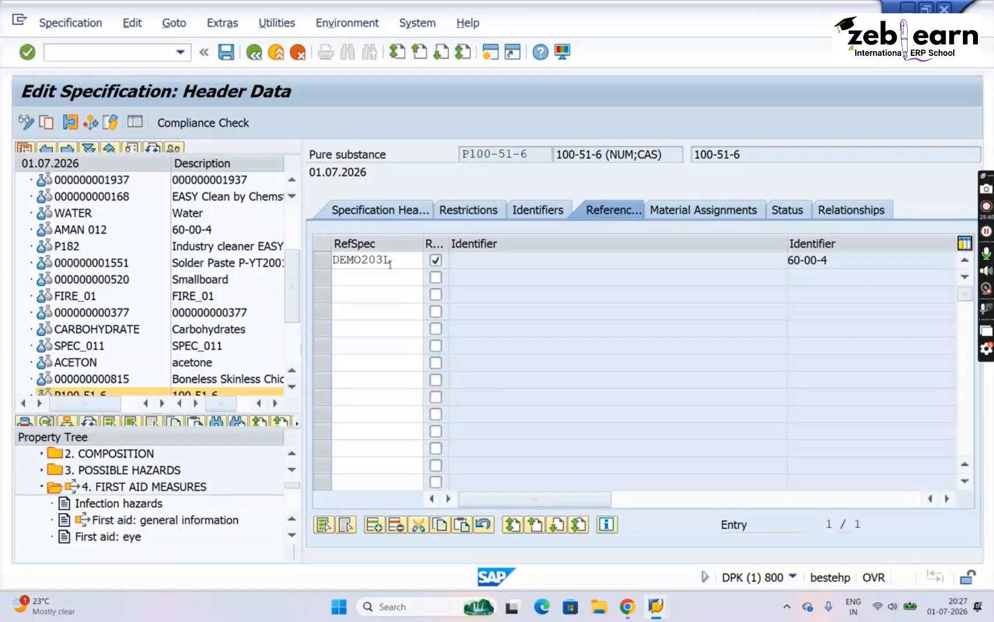
pyautogui.doubleClick(138, 524)
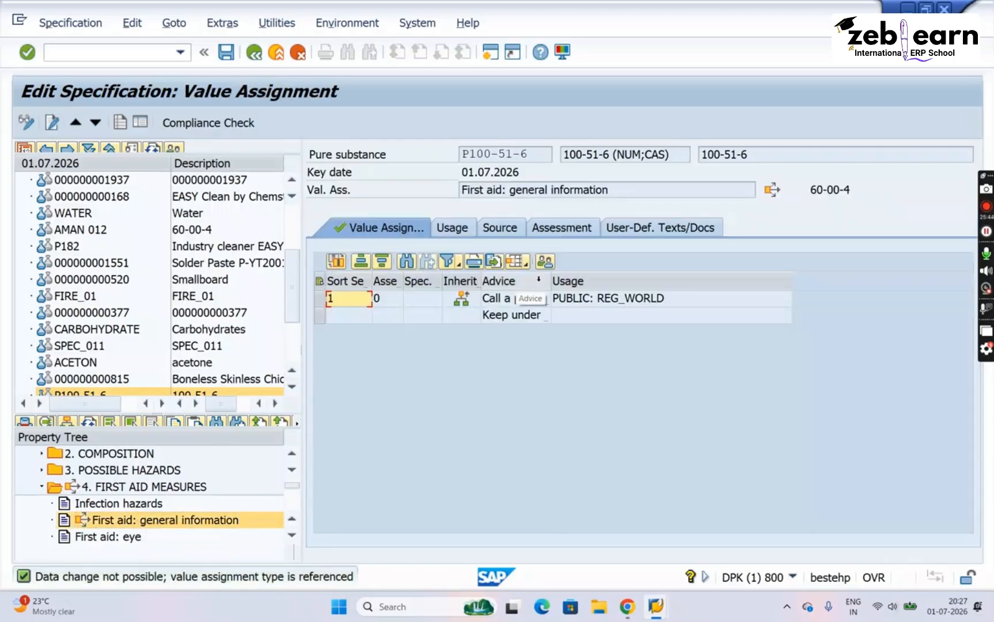
pyautogui.moveTo(547, 281); pyautogui.dragTo(865, 281)
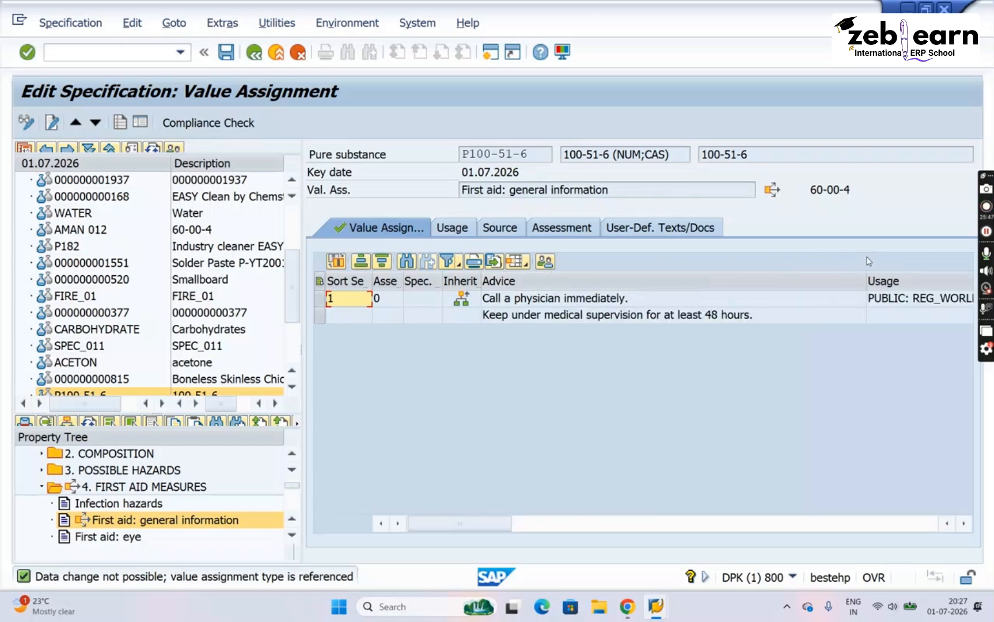
pyautogui.click(632, 300)
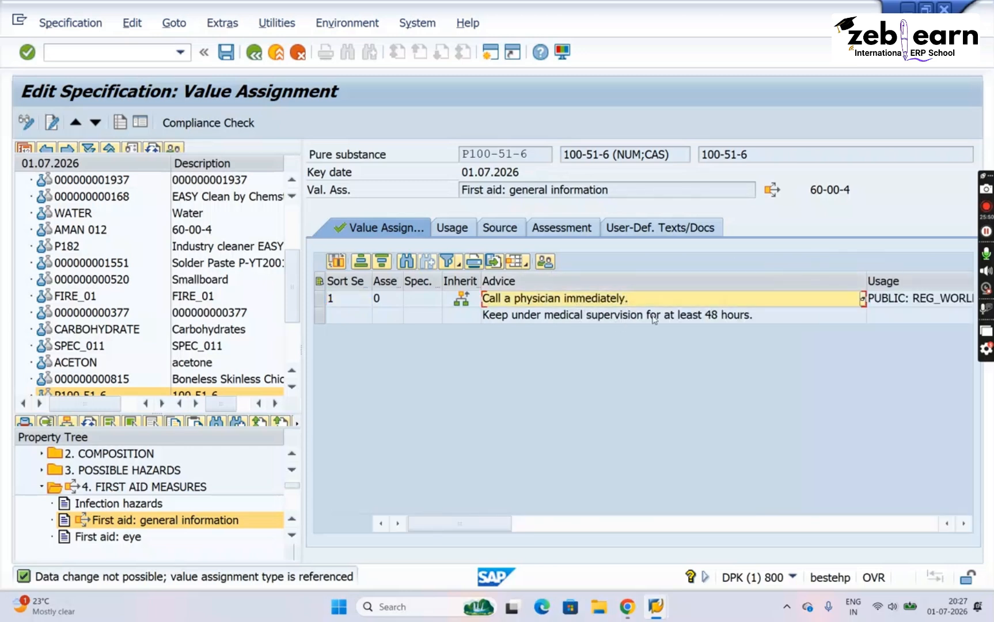
pyautogui.click(700, 317)
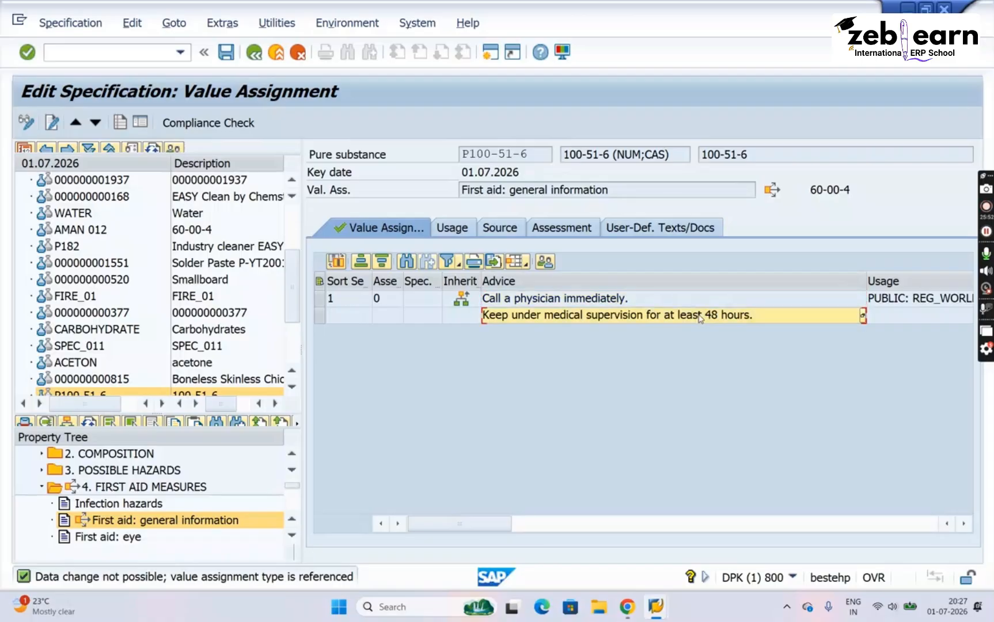
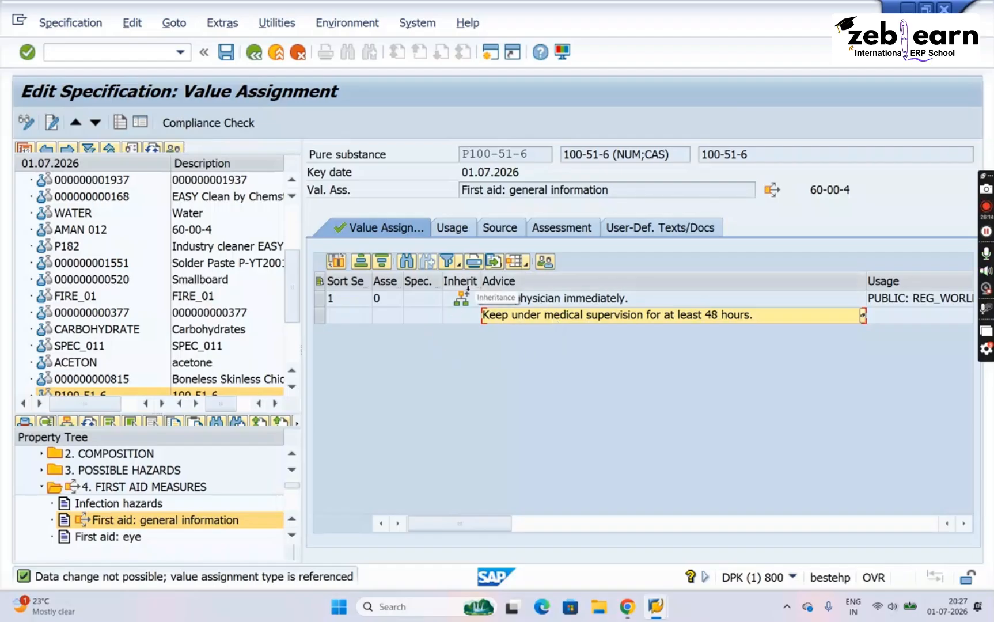
# Copy the referenced First aid: general information value assignment into P100-51-6 as an editable template, agreeing to save changed data
pyautogui.click(322, 299)
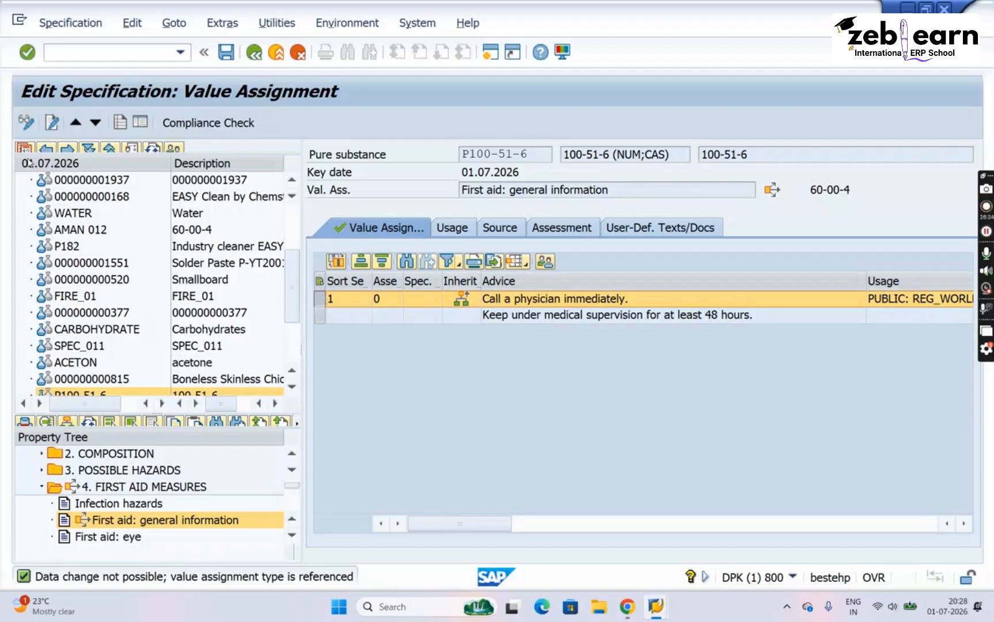
pyautogui.click(51, 122)
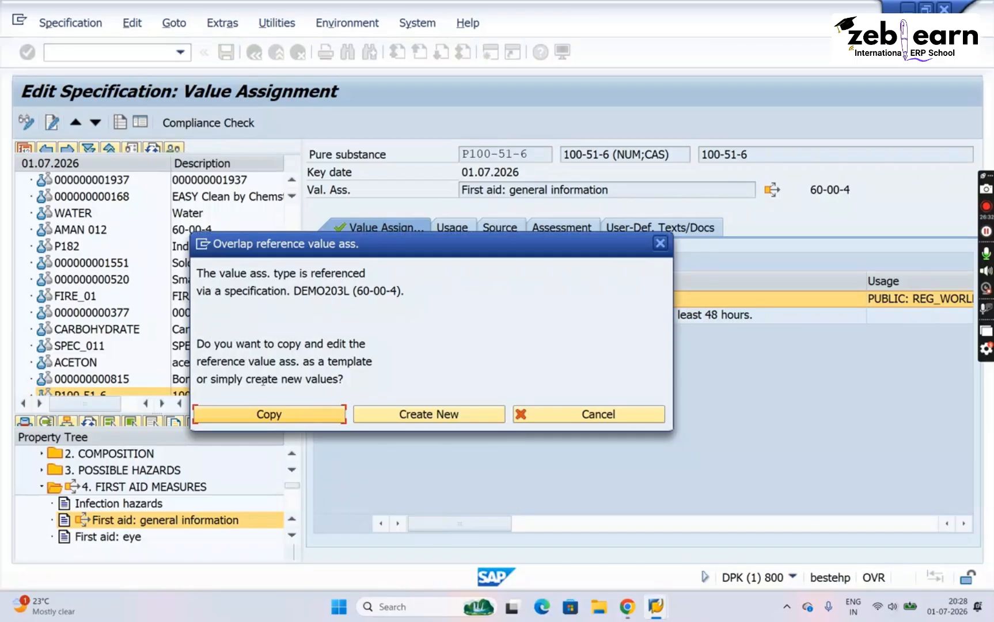
pyautogui.click(280, 419)
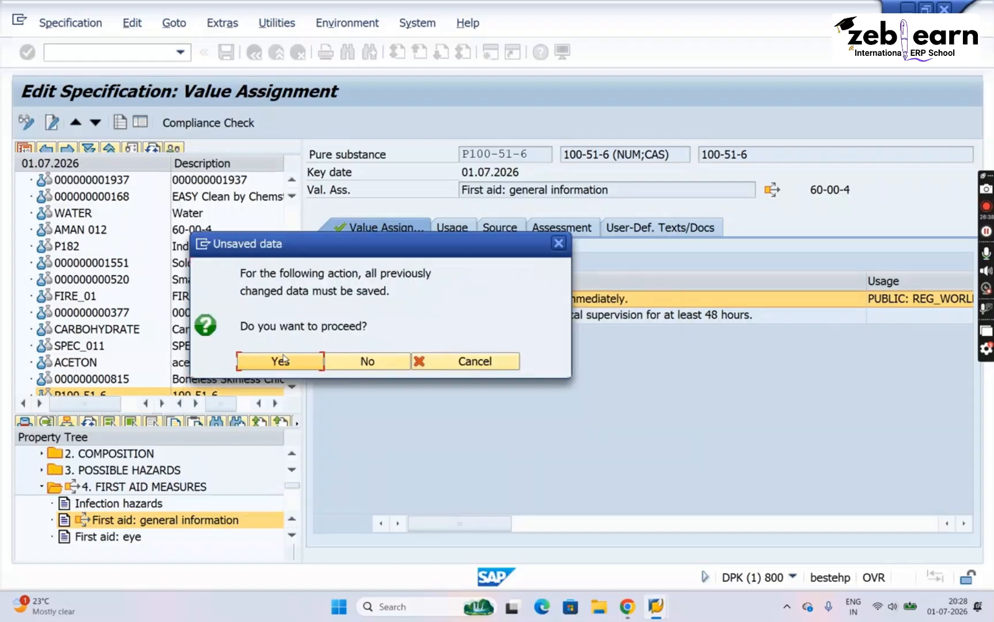
pyautogui.click(282, 363)
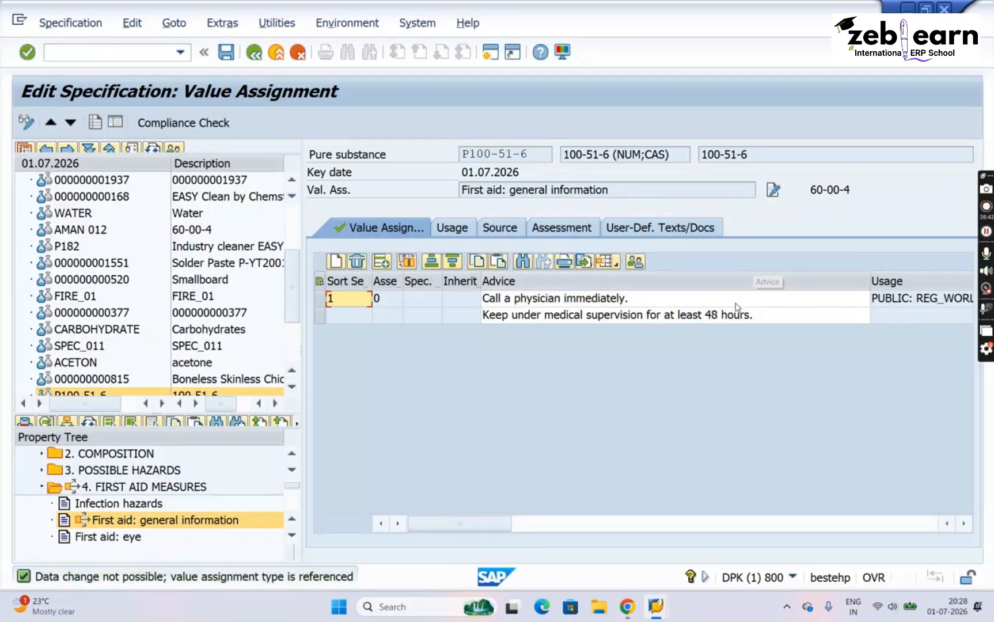
# Add the Advice phrase "If you feel unwell, seek medical advice (show the label where possible)." to First aid: general information
pyautogui.click(738, 301)
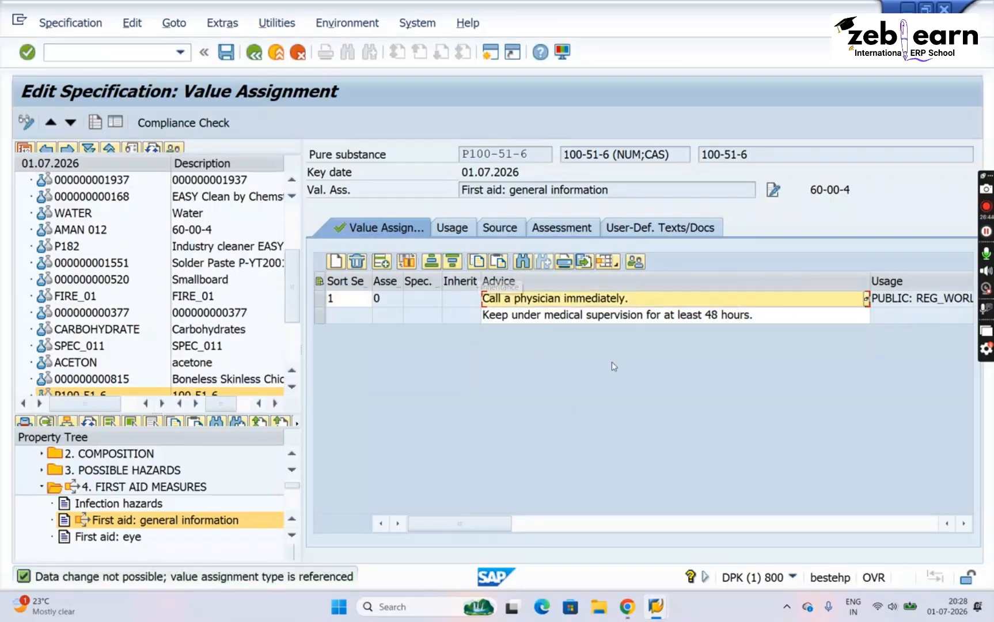
pyautogui.click(868, 299)
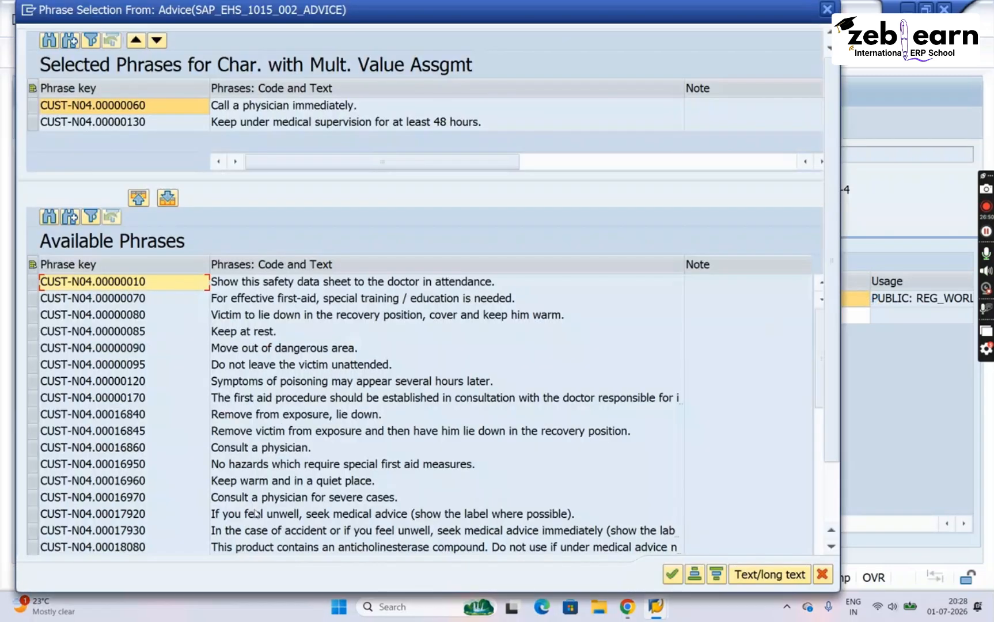
pyautogui.doubleClick(681, 513)
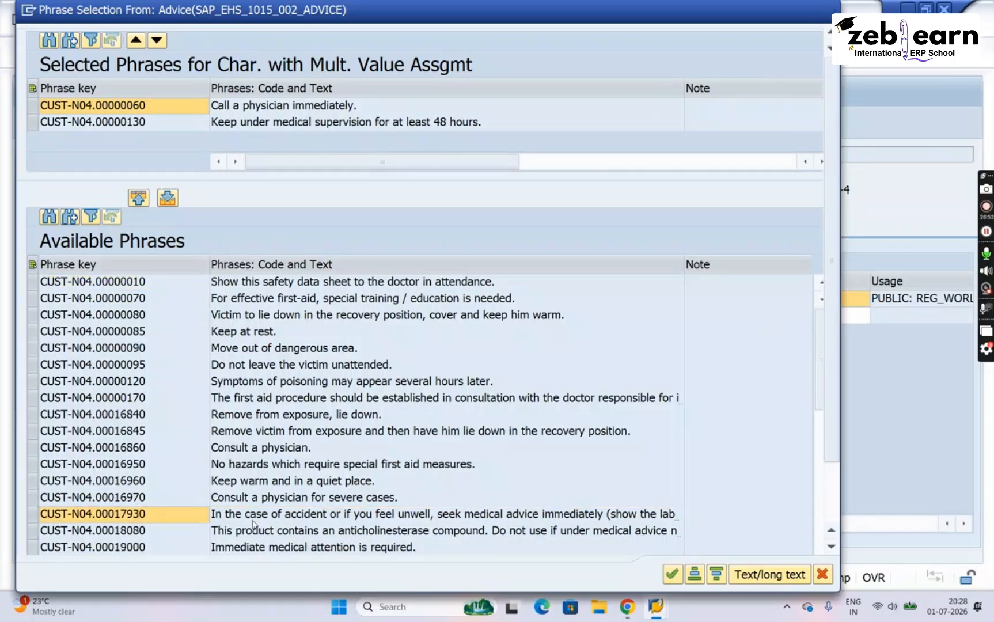
pyautogui.click(674, 574)
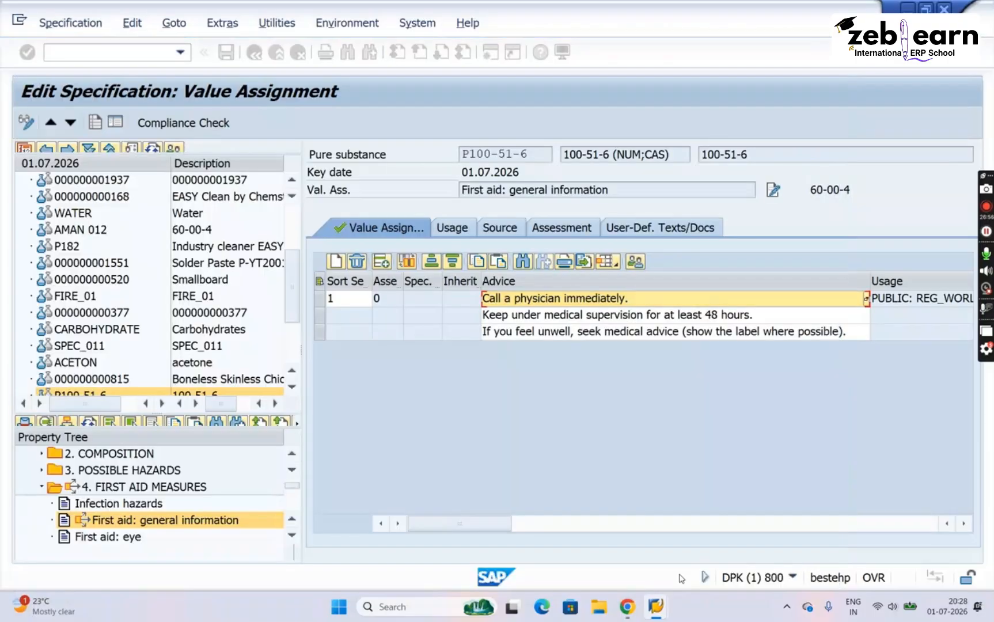
# Save the edited First aid: general information assignment and refresh the property tree
pyautogui.click(522, 332)
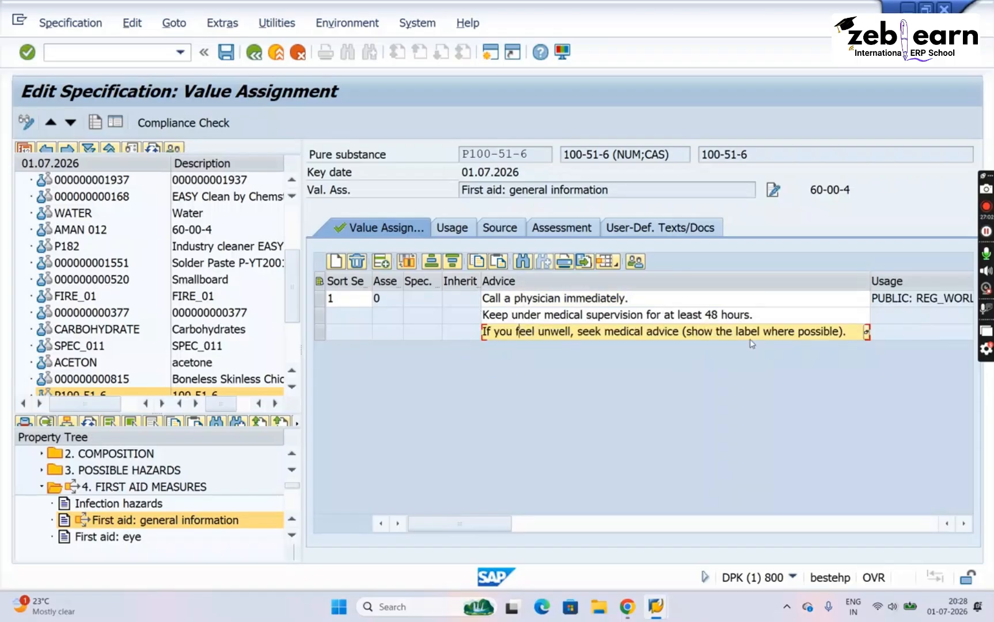
pyautogui.click(226, 52)
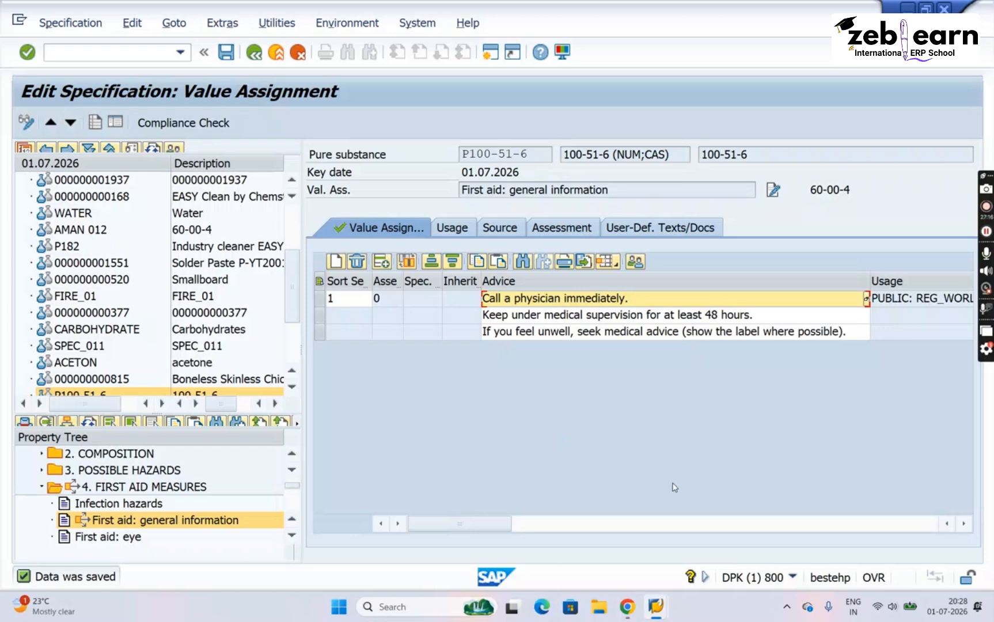
pyautogui.click(87, 424)
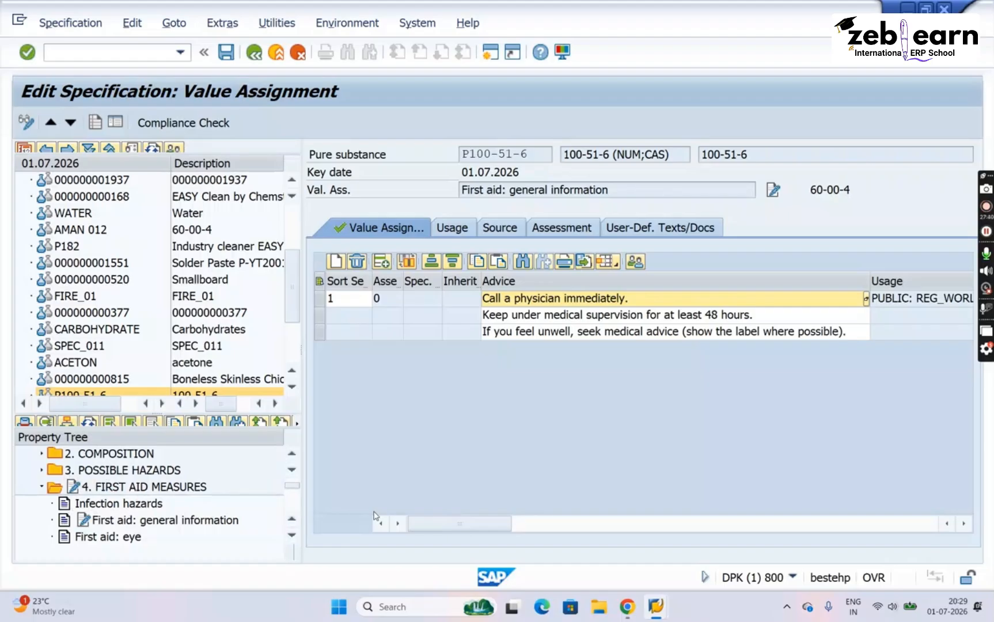
# Open First aid: eye under 4. First Aid Measures and assign the Advice phrase TOXIC IF INHALED
pyautogui.click(288, 539)
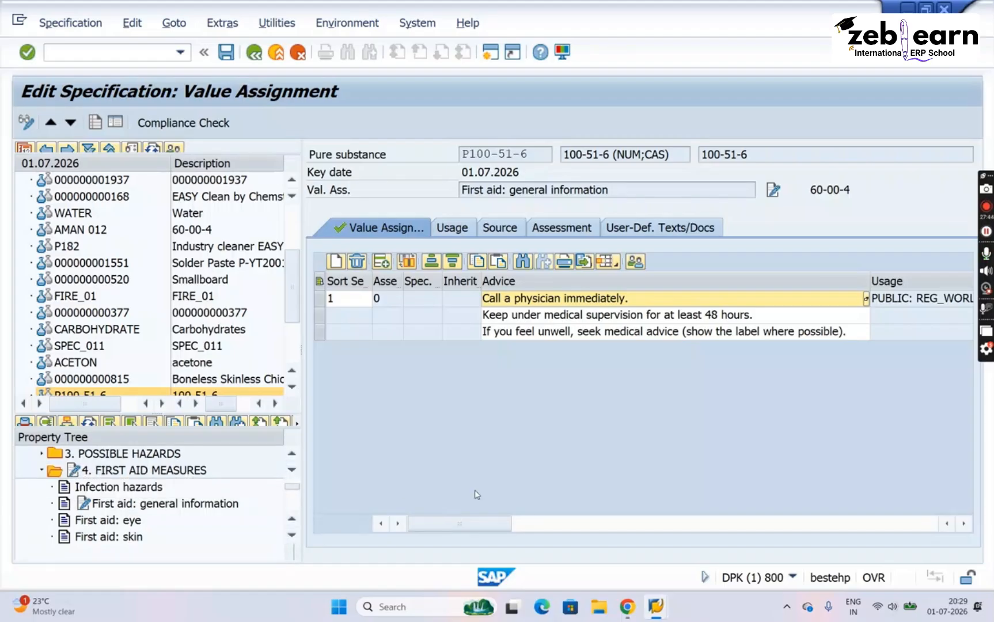
pyautogui.click(292, 537)
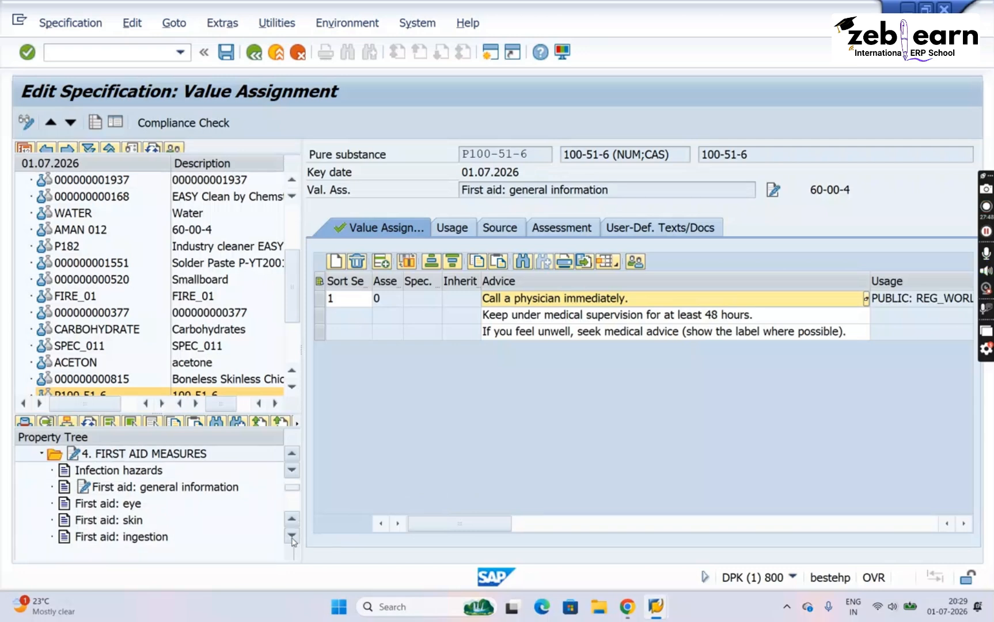
pyautogui.click(102, 507)
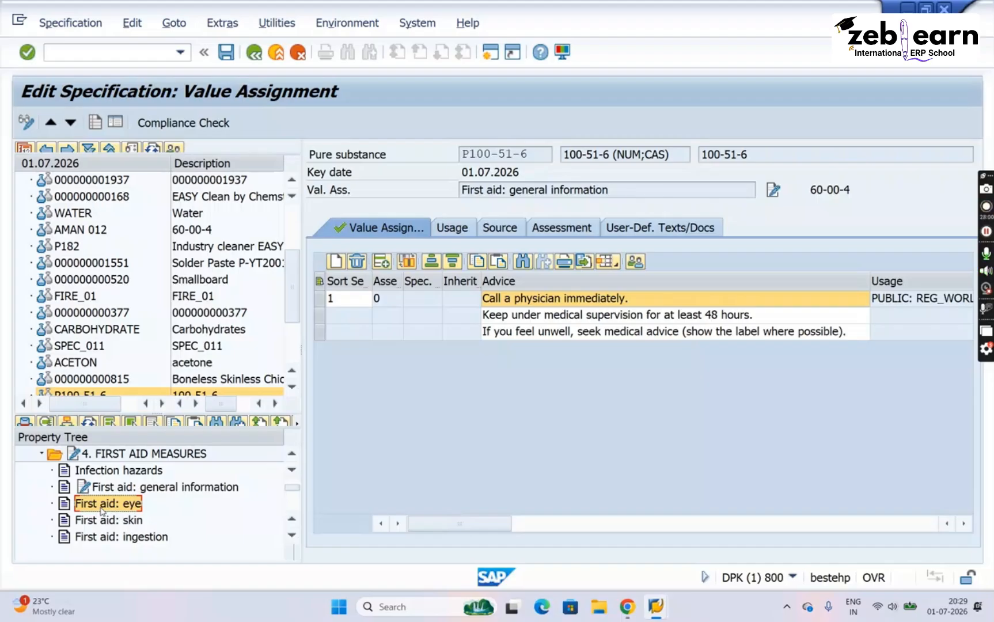
pyautogui.doubleClick(101, 505)
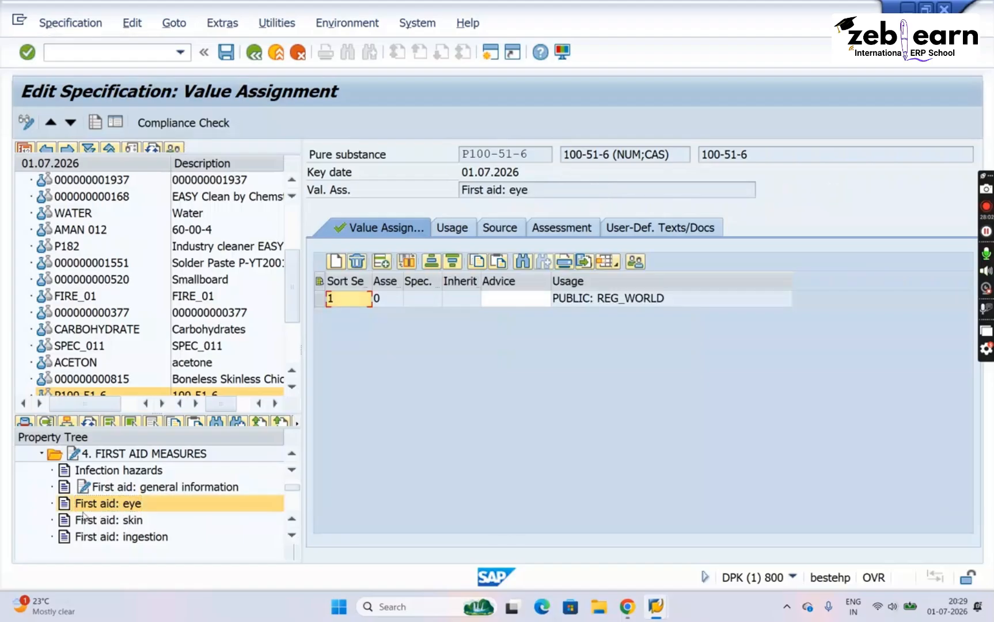
pyautogui.click(533, 300)
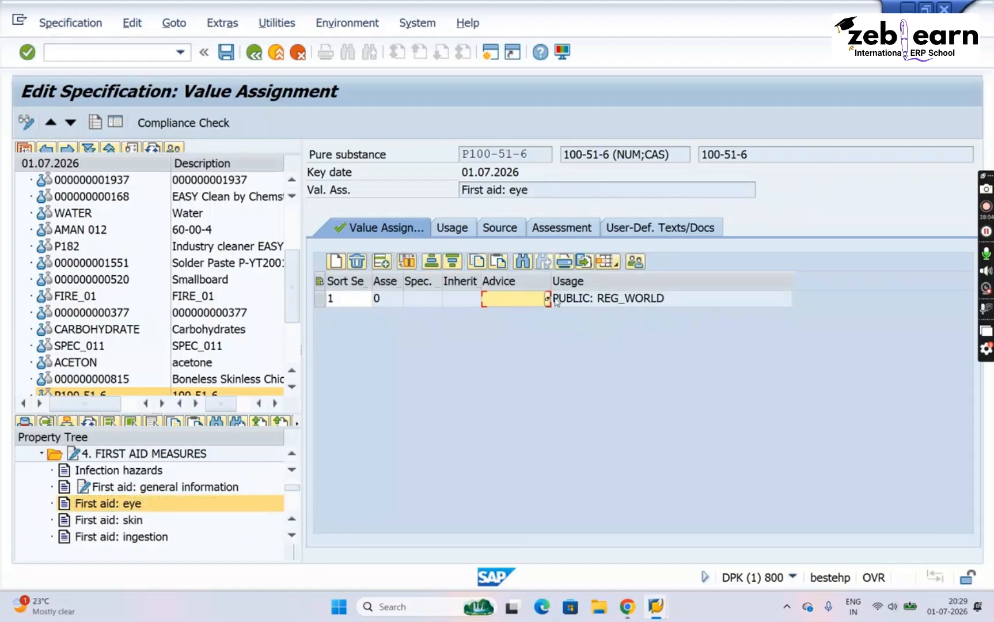
pyautogui.click(547, 299)
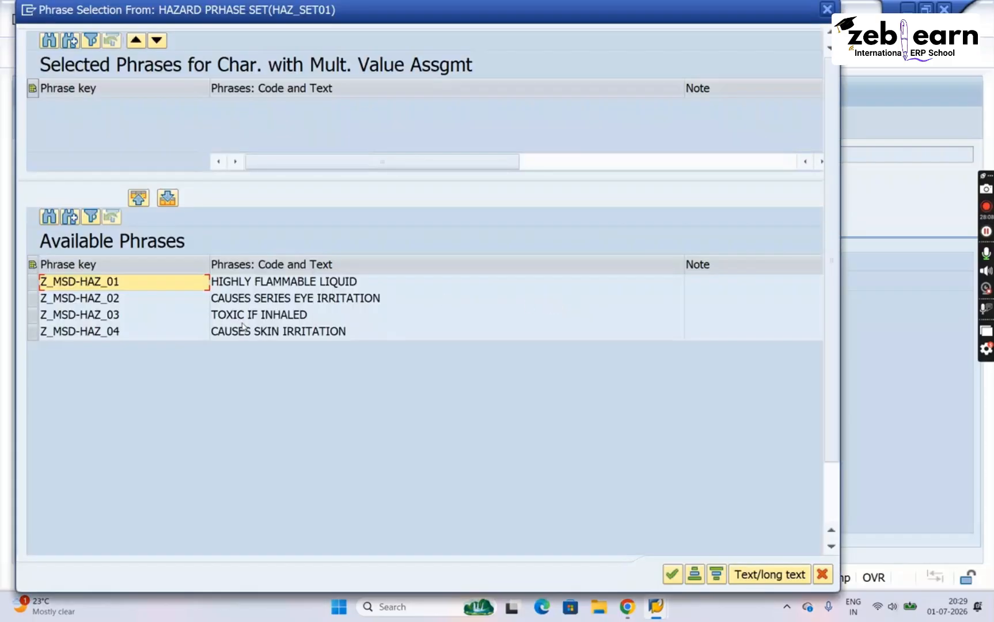
pyautogui.doubleClick(243, 321)
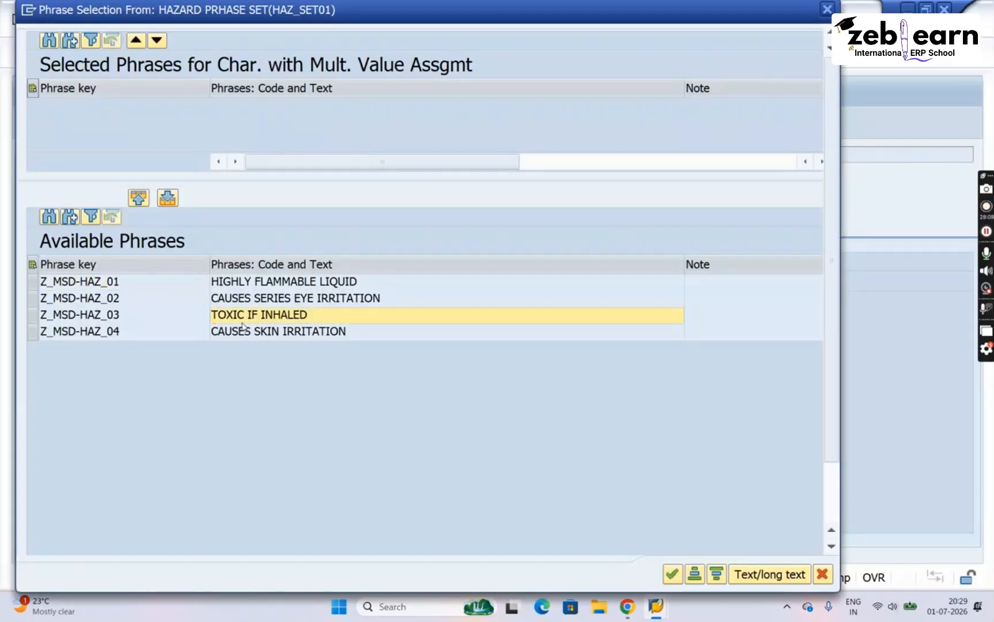
pyautogui.click(673, 574)
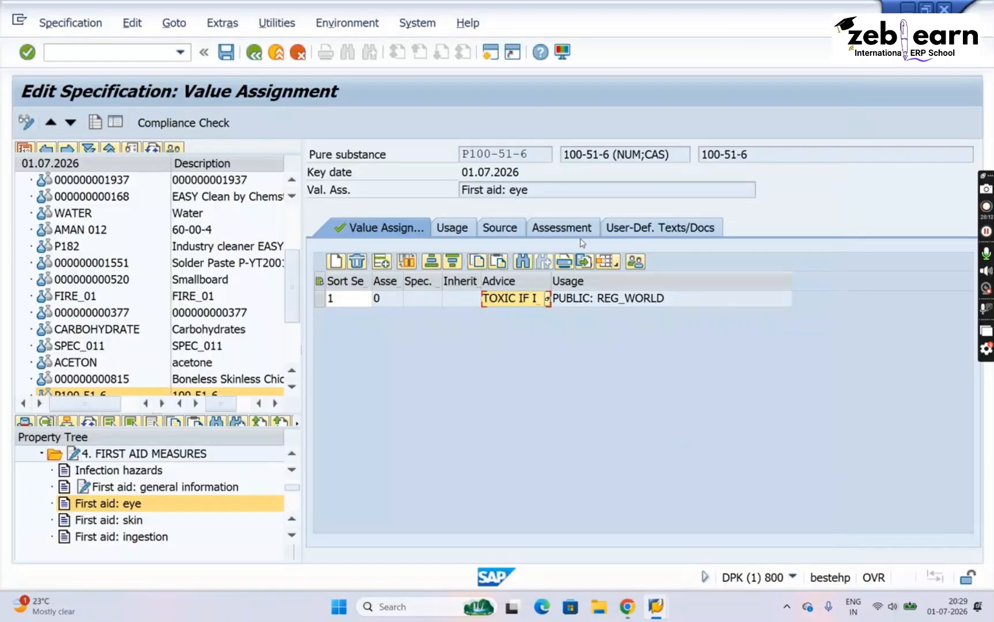
# Save the First aid: eye assignment and refresh the property tree, dismissing the message windows
pyautogui.click(225, 53)
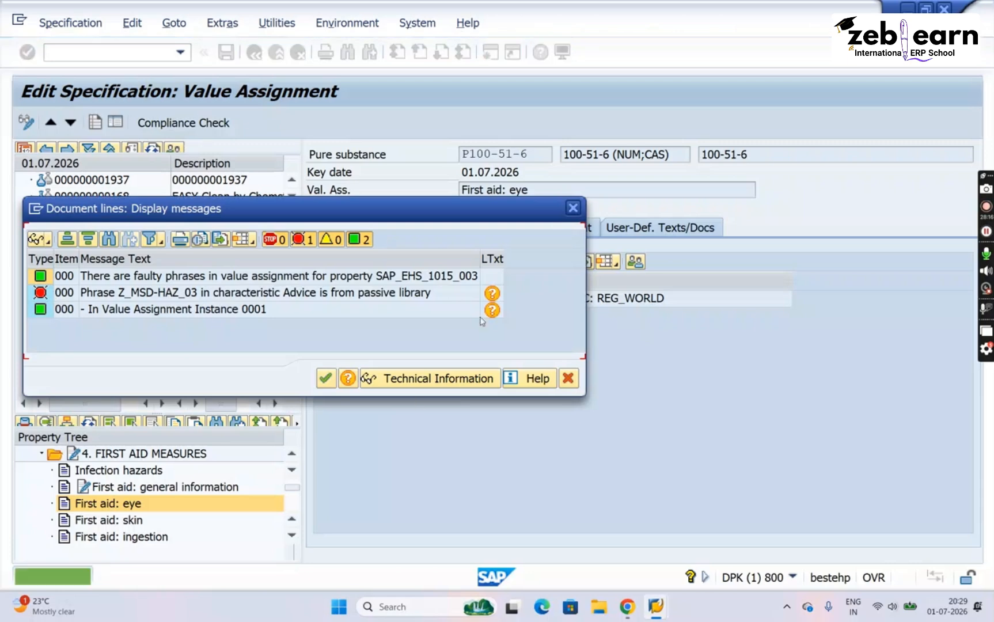
pyautogui.click(573, 209)
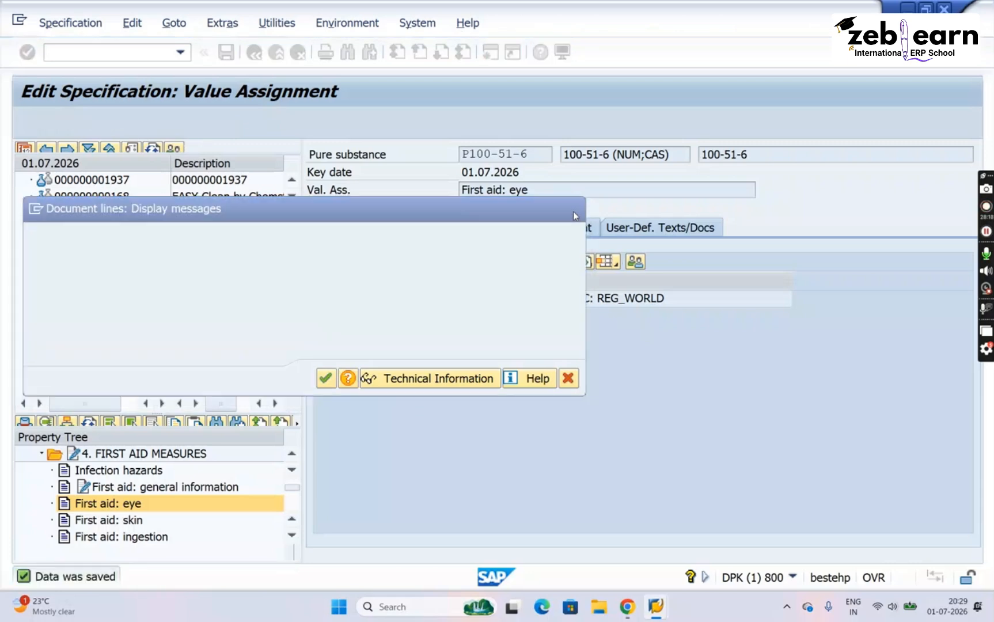
pyautogui.click(89, 422)
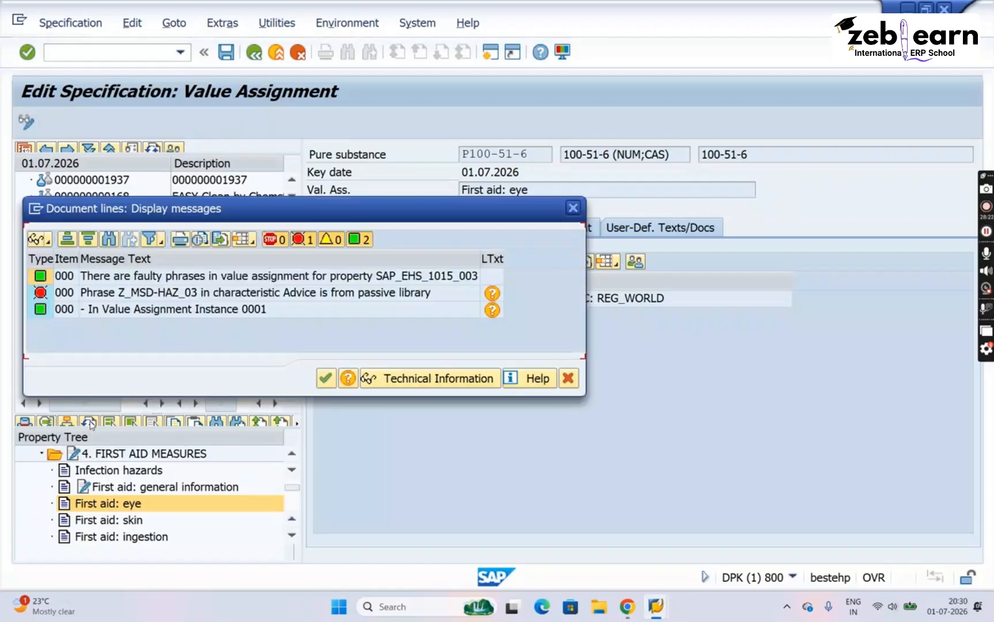
pyautogui.click(573, 209)
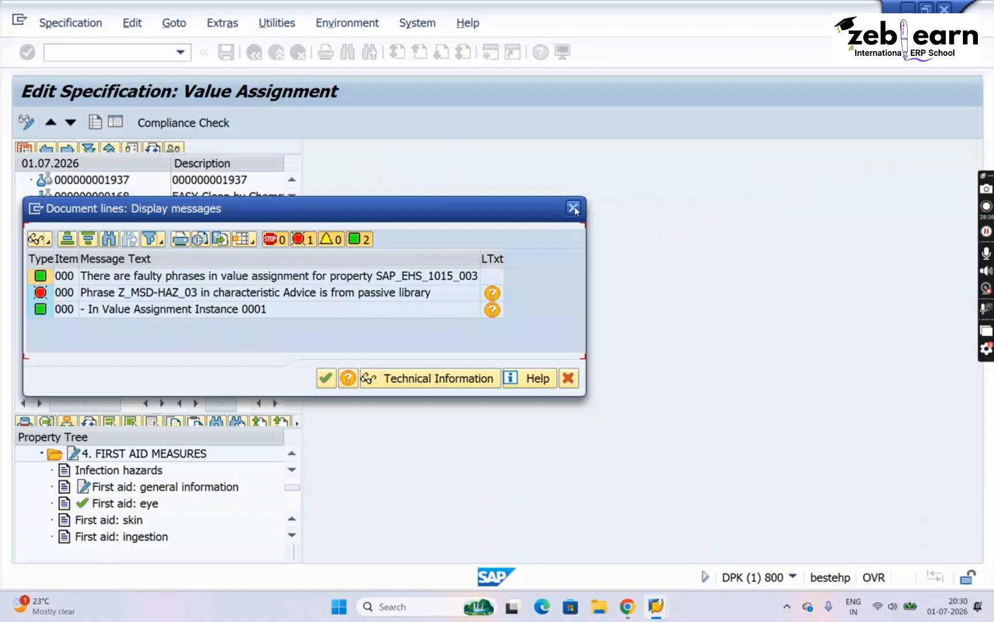
pyautogui.click(574, 207)
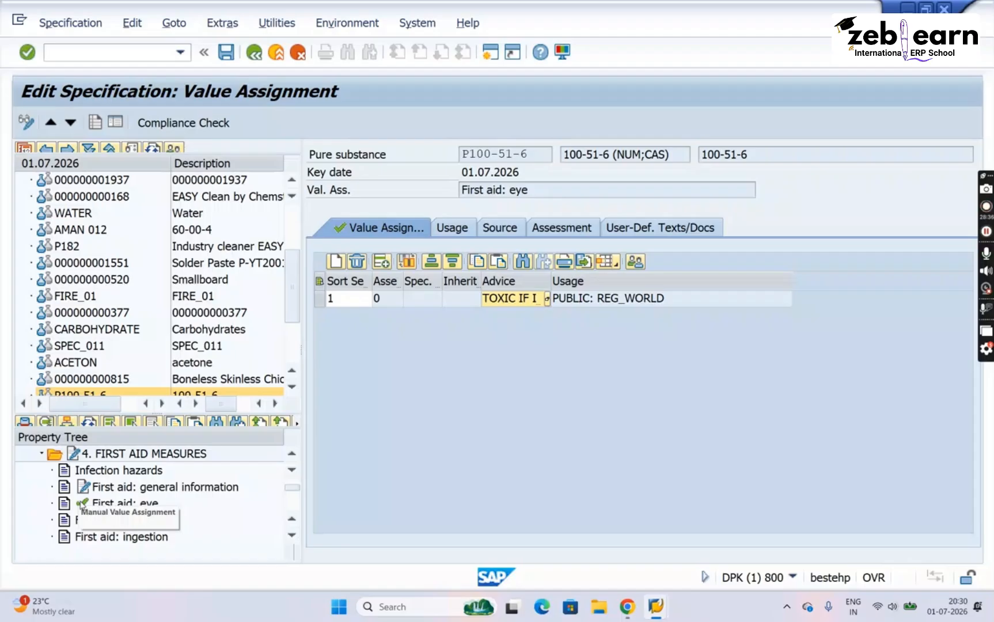
# Delete the First aid: eye value assignment instance with the TOXIC IF INHALED phrase and save the specification
pyautogui.click(321, 299)
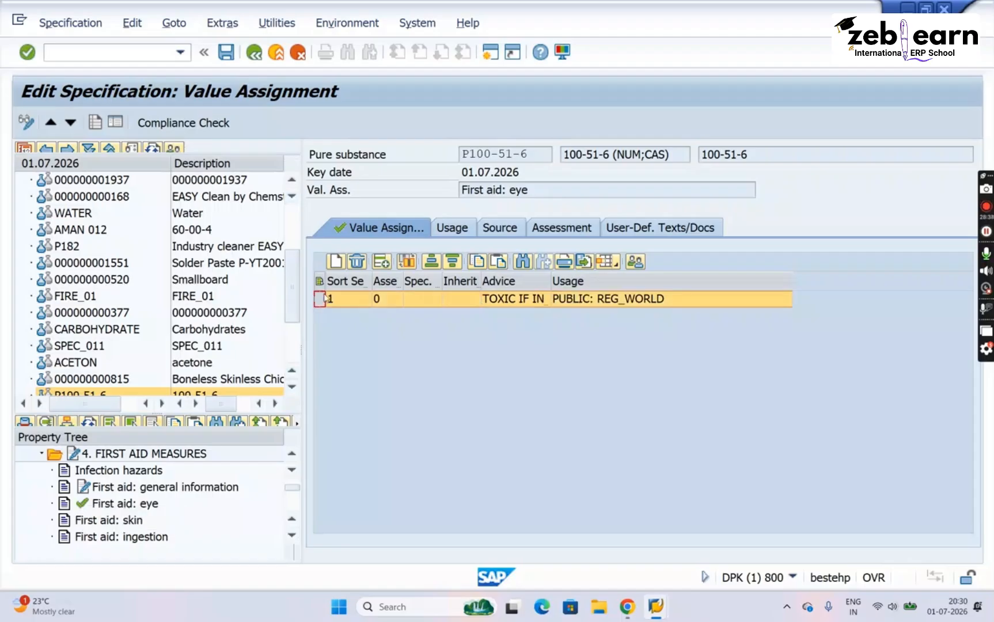
pyautogui.click(357, 262)
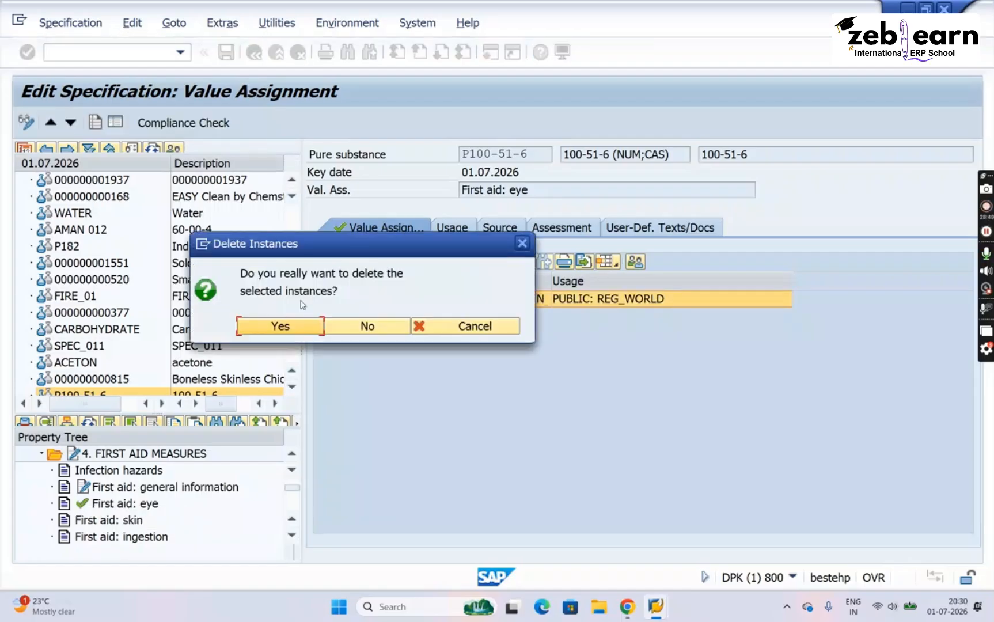
pyautogui.click(273, 327)
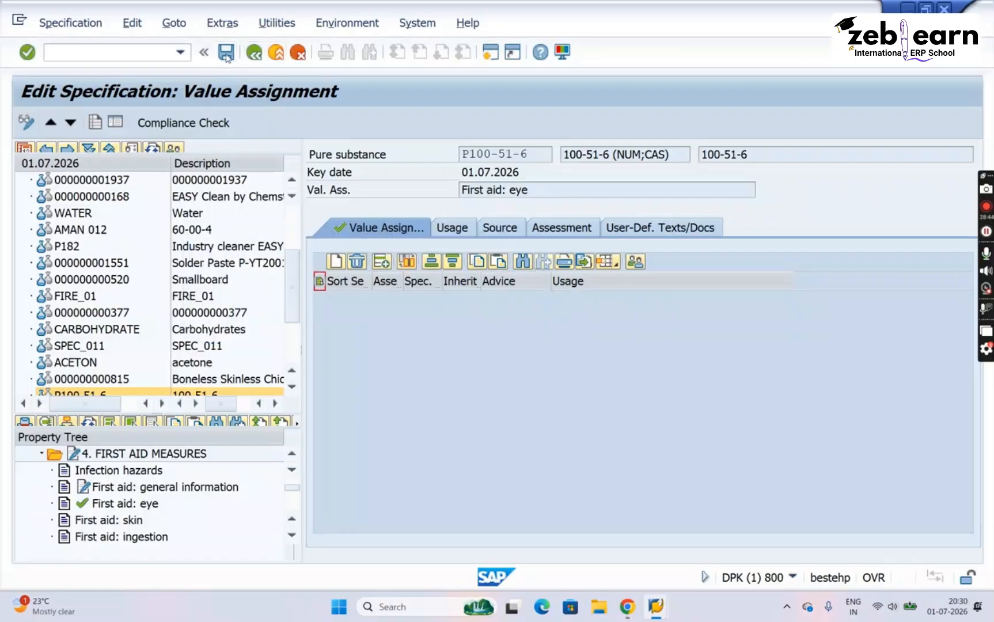
pyautogui.click(226, 54)
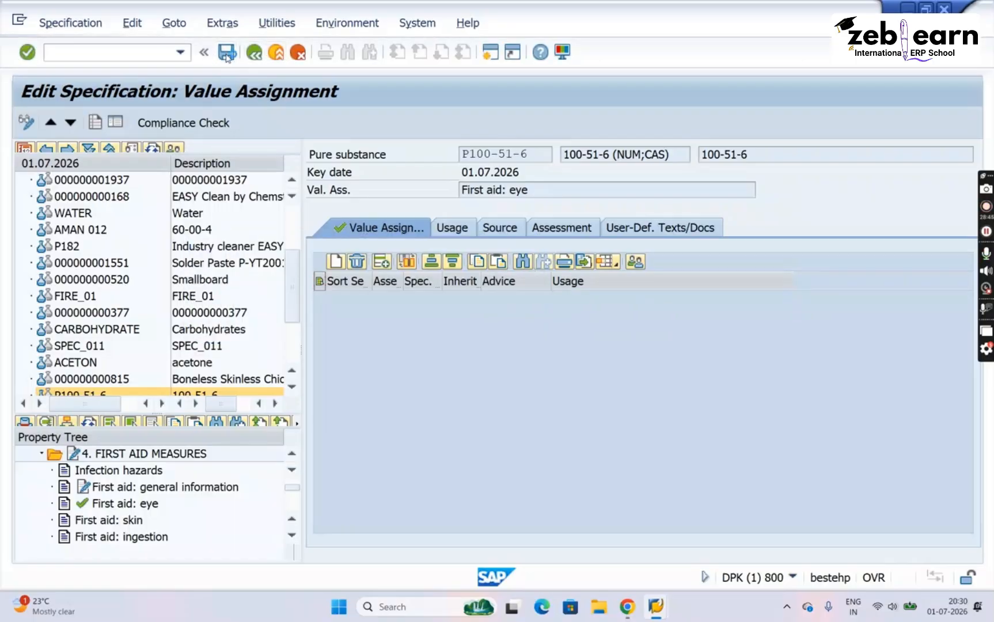
# Assign the Advice phrase "Burns must be treated by a physician." to First aid: skin, saving it and refreshing the property tree
pyautogui.doubleClick(100, 521)
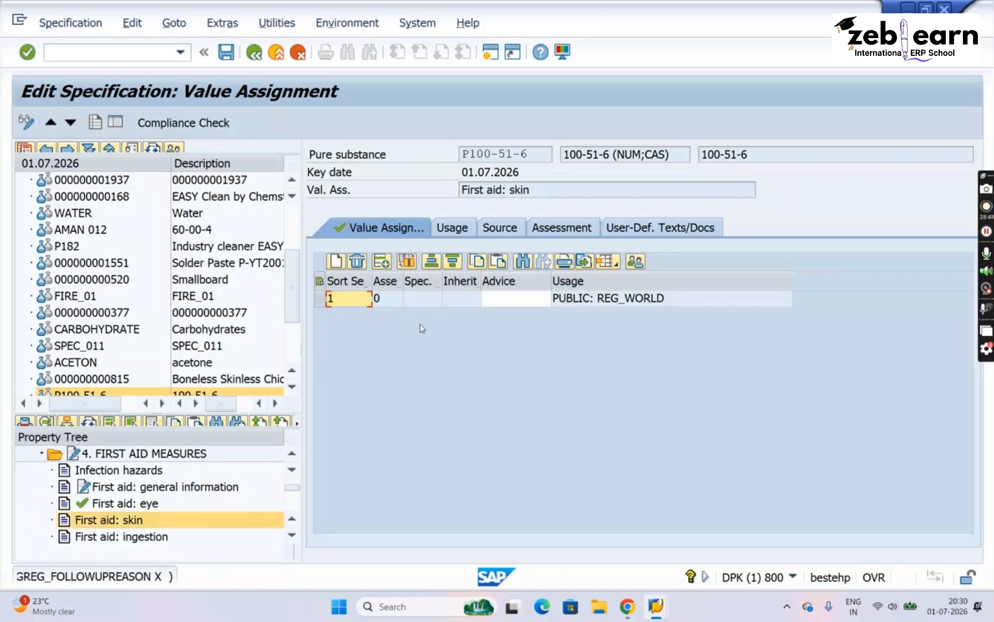
pyautogui.click(515, 298)
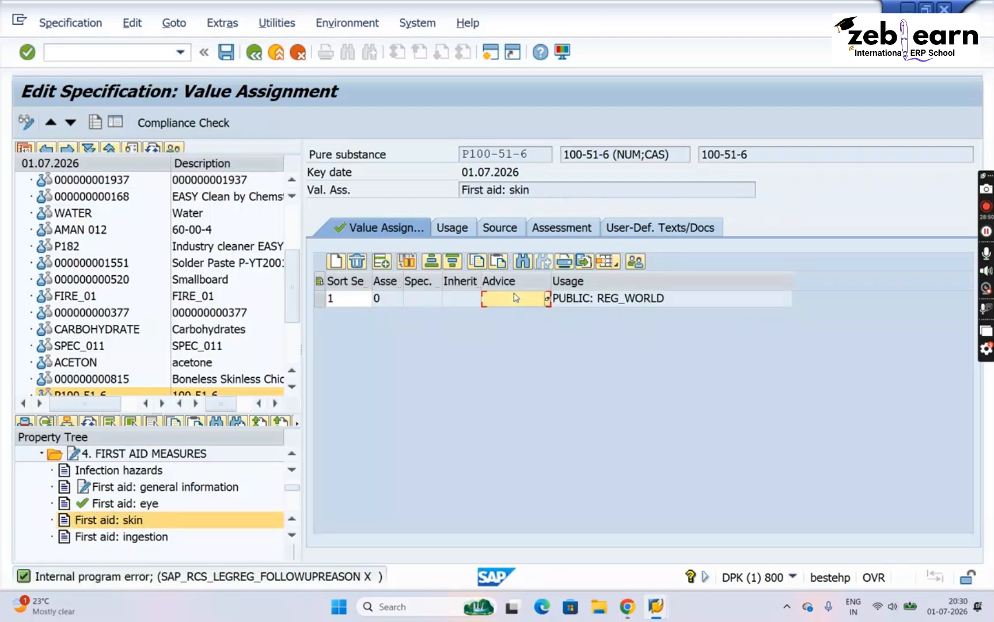
pyautogui.click(548, 302)
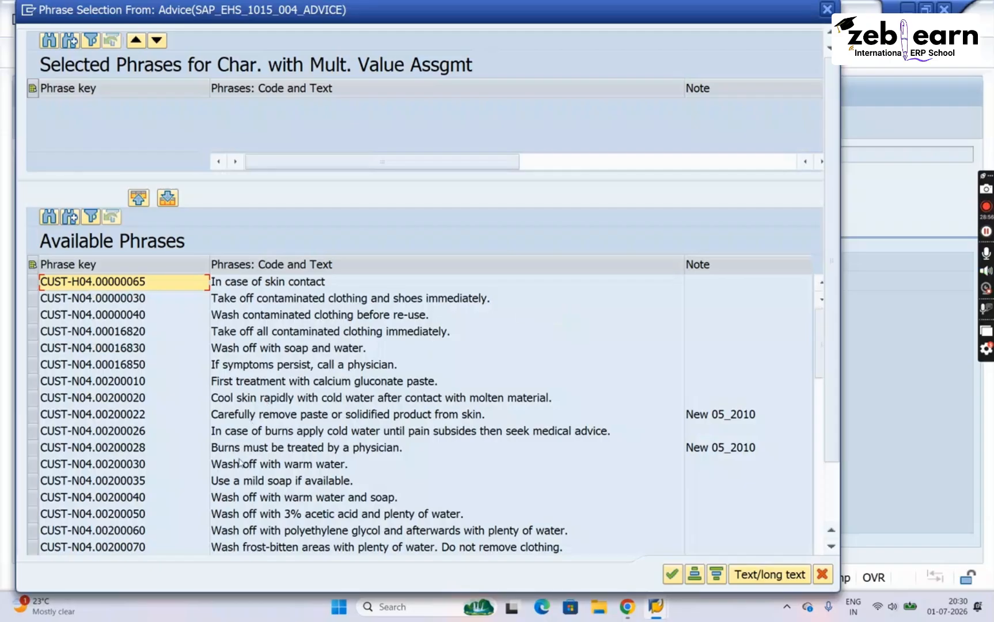
pyautogui.doubleClick(237, 454)
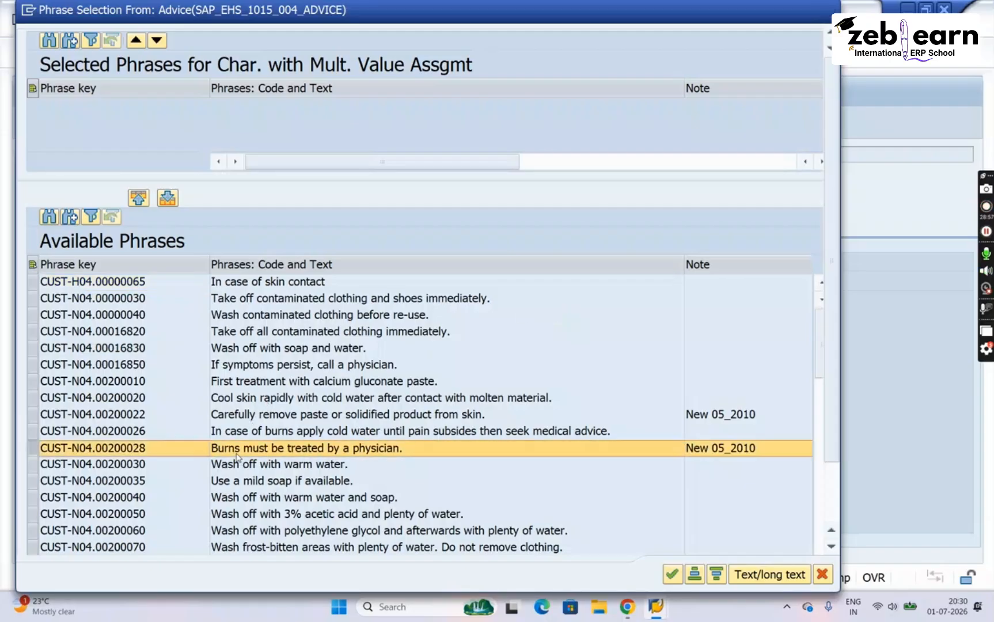
pyautogui.click(669, 574)
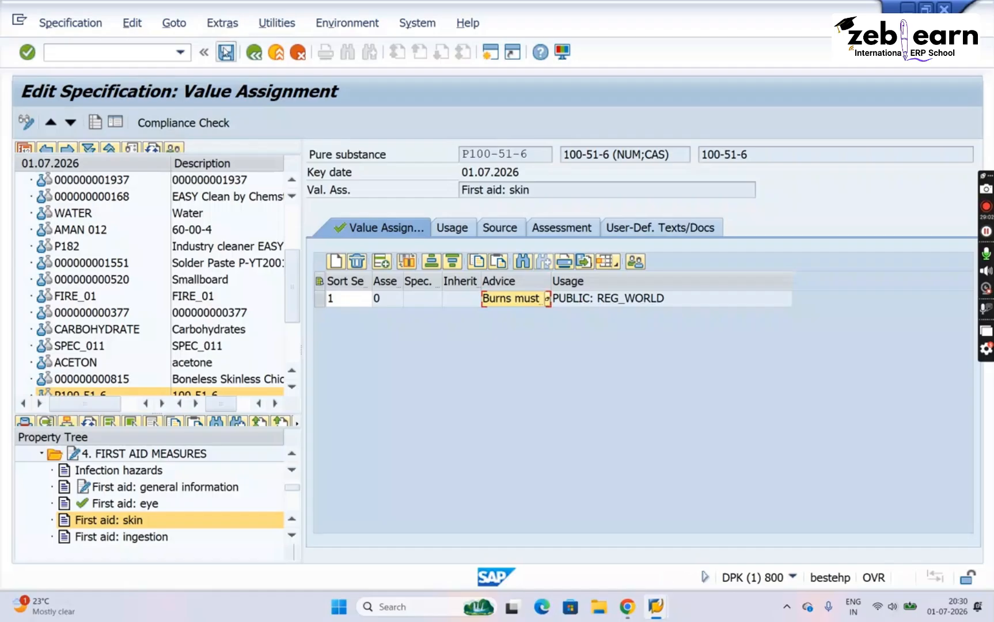
pyautogui.click(226, 52)
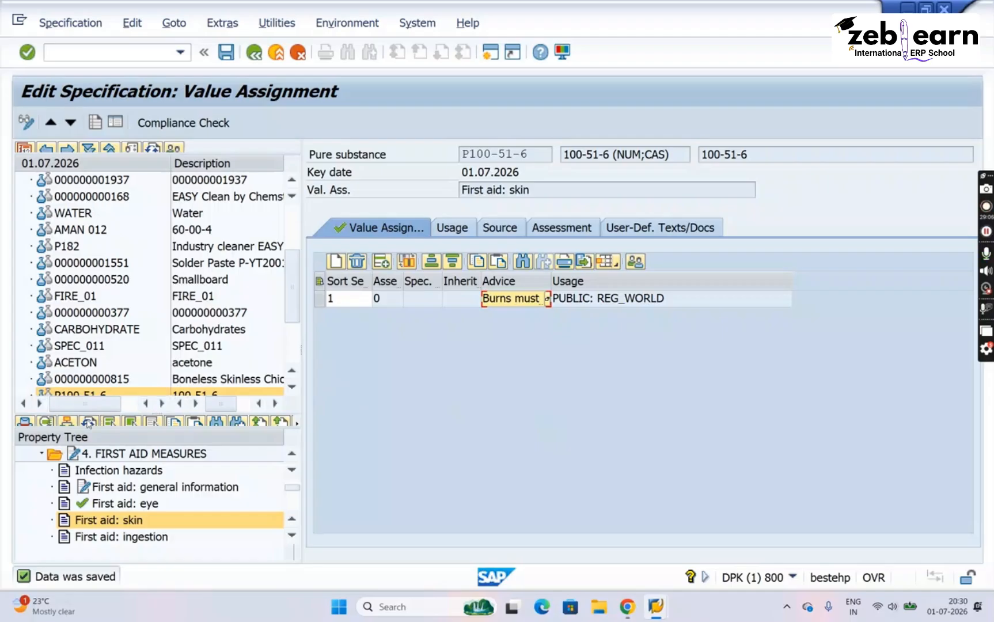
pyautogui.click(88, 424)
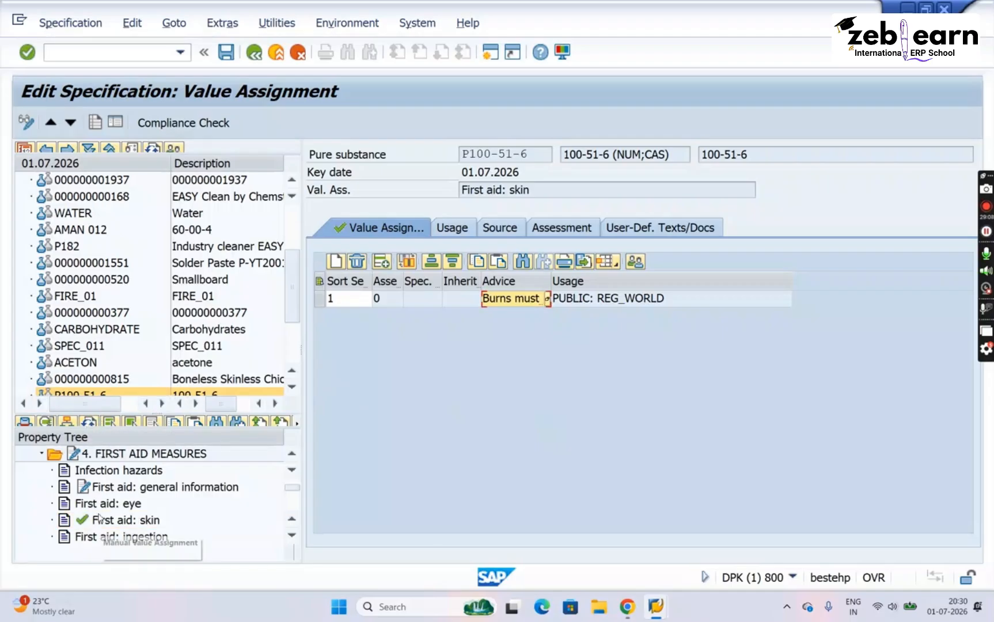
# Widen the Advice column of First aid: skin to read its phrase and compare its indicator with the 4. First Aid Measures folder's
pyautogui.click(99, 521)
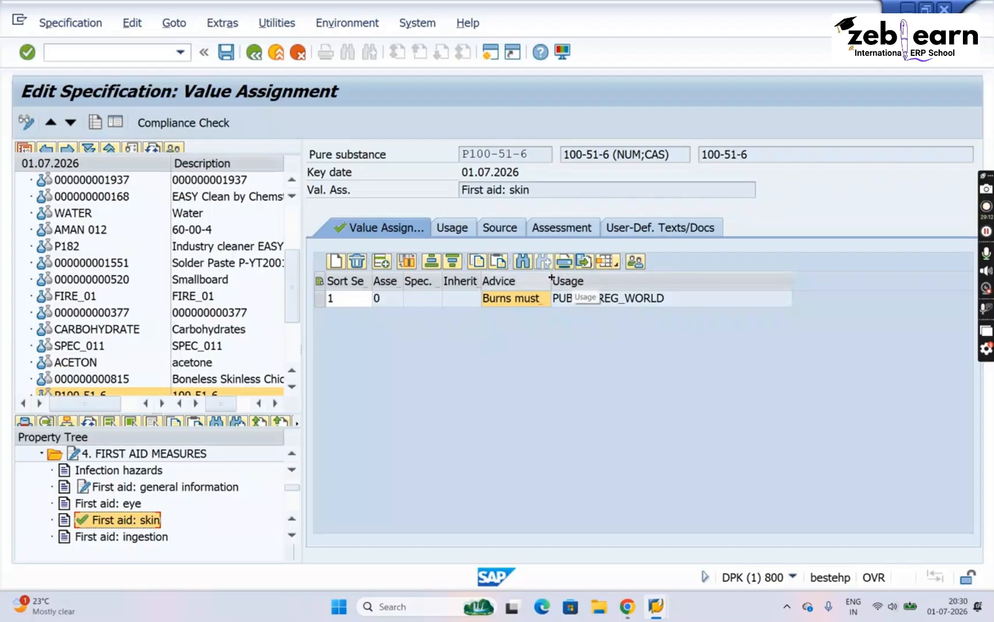
pyautogui.moveTo(551, 279); pyautogui.dragTo(832, 279)
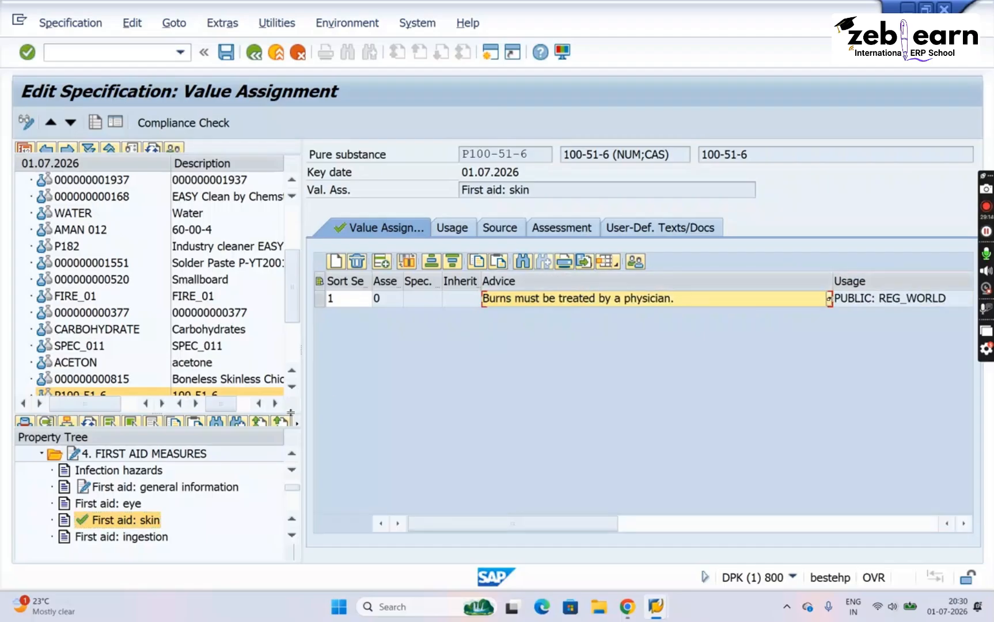
pyautogui.click(170, 455)
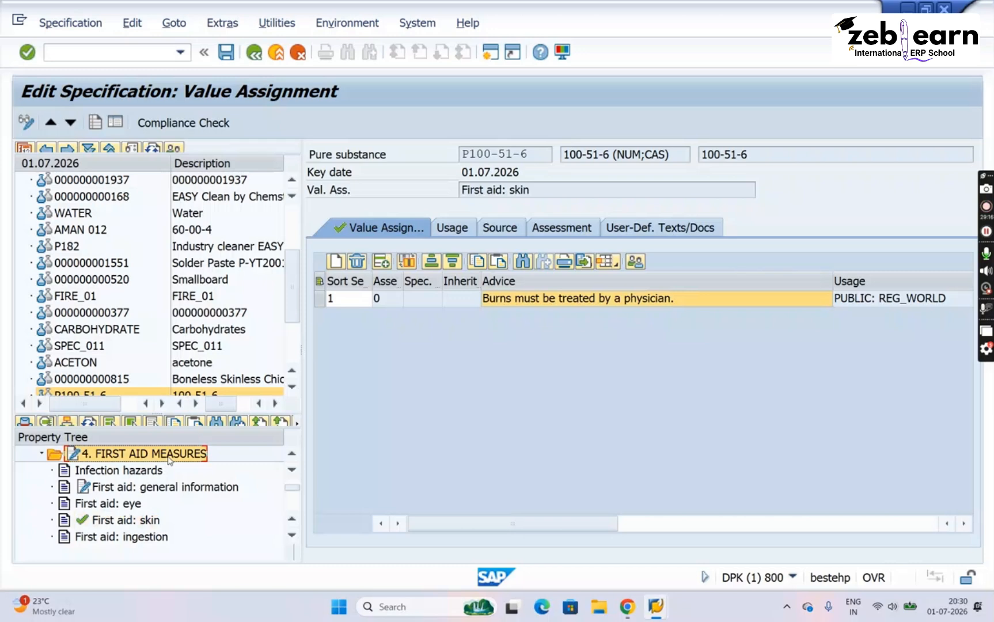
pyautogui.click(113, 522)
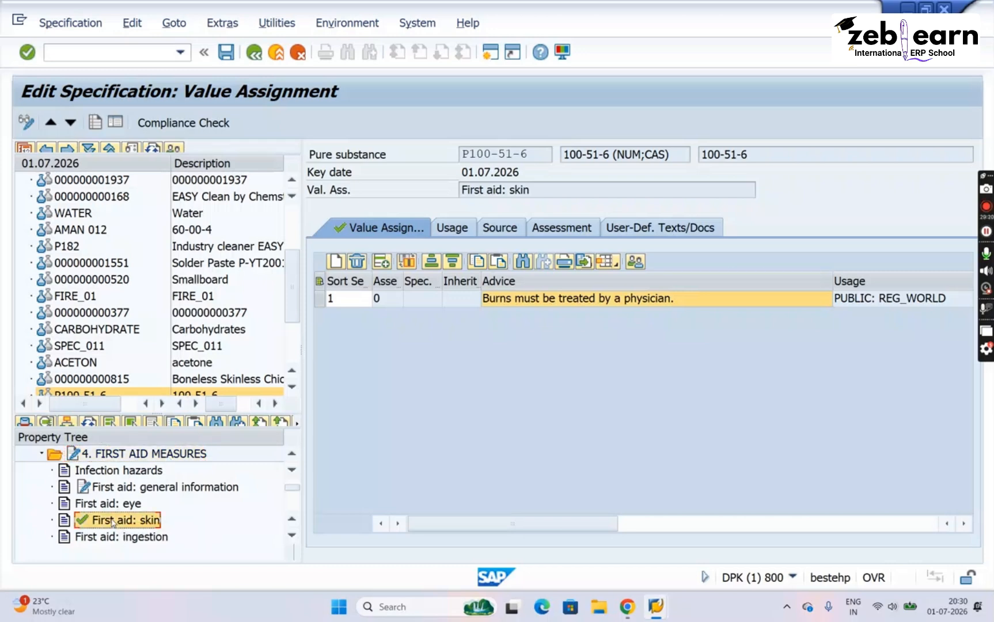
# Collapse the 4. First Aid Measures folder of P100-51-6 and select 5. Fire-Fighting Measures in the property tree
pyautogui.click(43, 455)
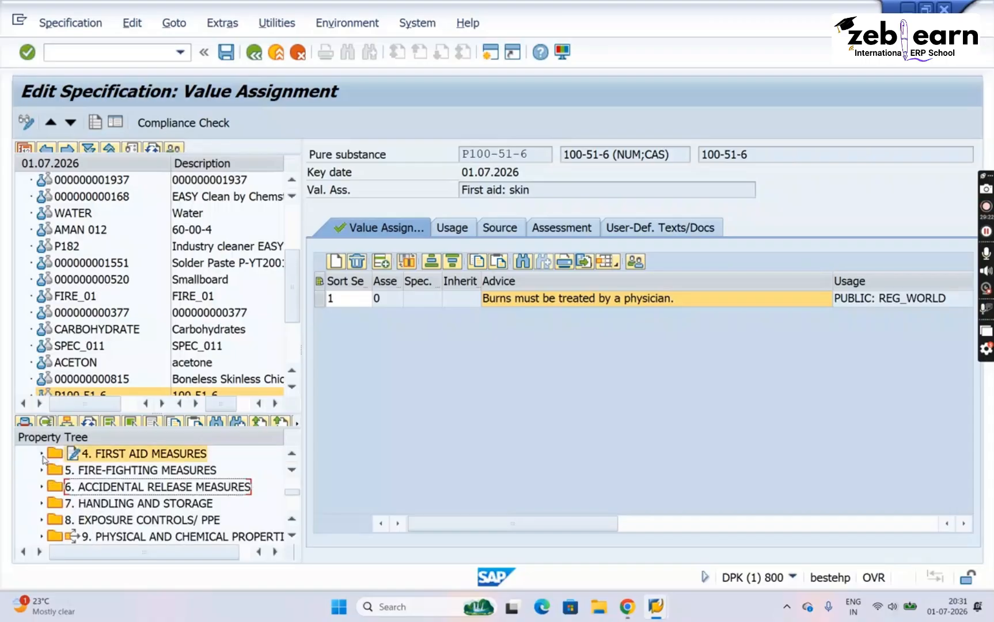
pyautogui.click(142, 477)
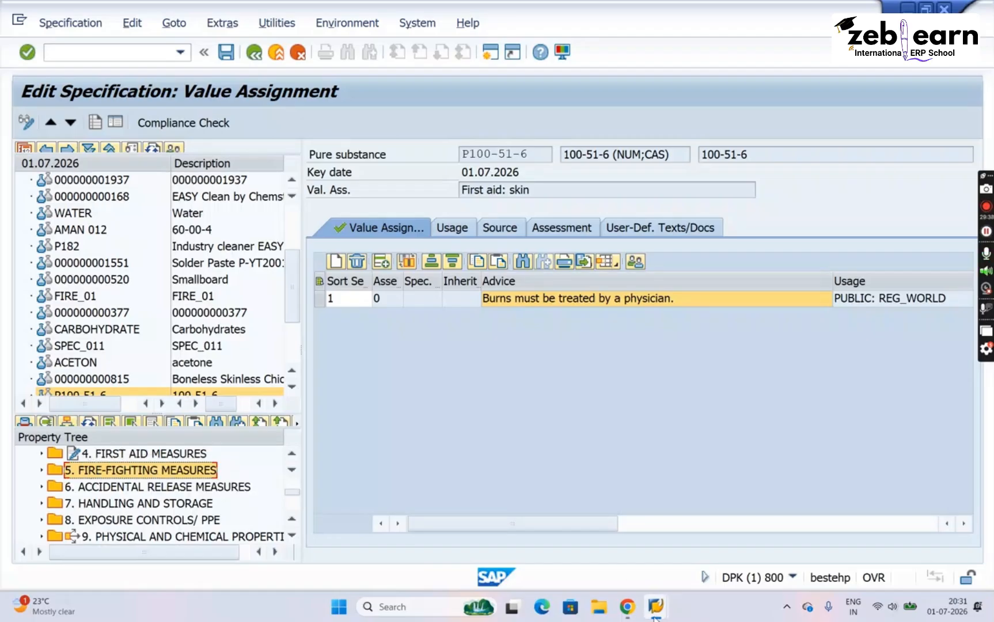
# Switch to the DEMO203L session, collapse its 13. Disposal Considerations folder and locate 5. Fire-Fighting Measures in the property tree
pyautogui.moveTo(656, 617)
pyautogui.click(735, 541)
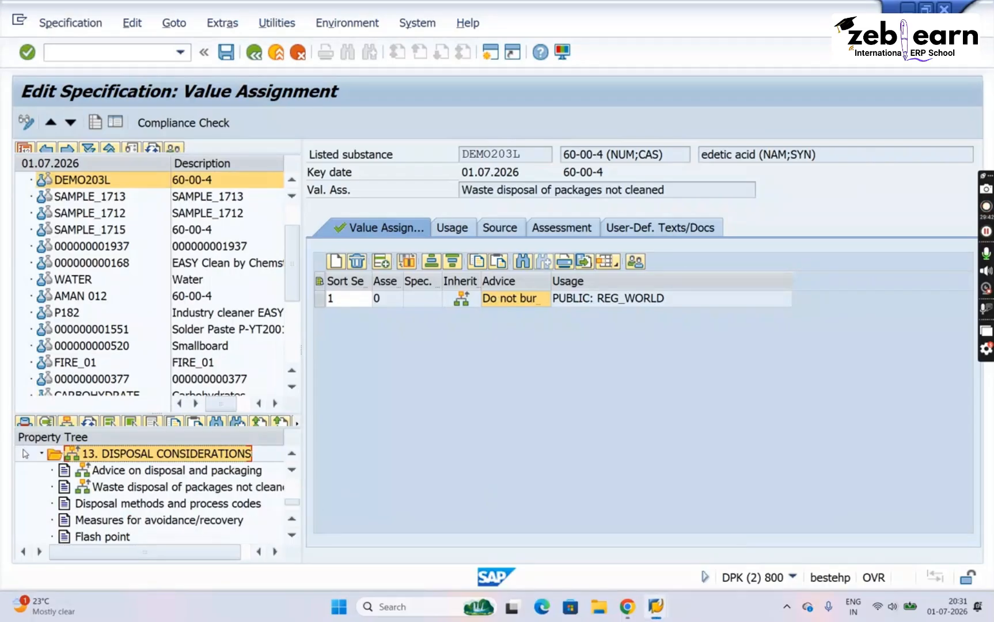
pyautogui.click(41, 455)
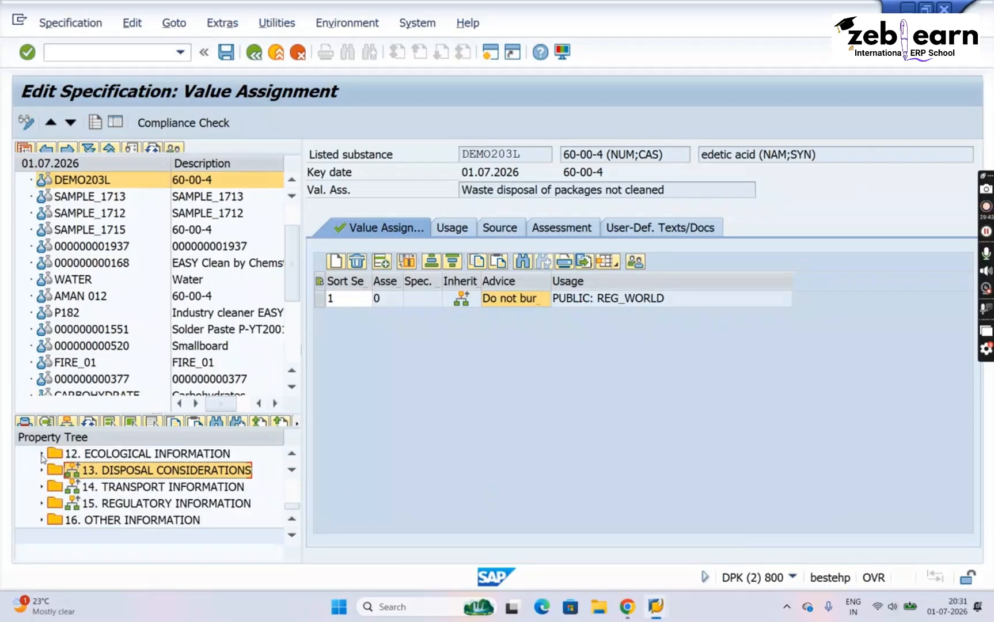
pyautogui.click(292, 457)
pyautogui.click(292, 456)
pyautogui.click(292, 456)
pyautogui.click(292, 457)
pyautogui.click(292, 456)
pyautogui.click(292, 457)
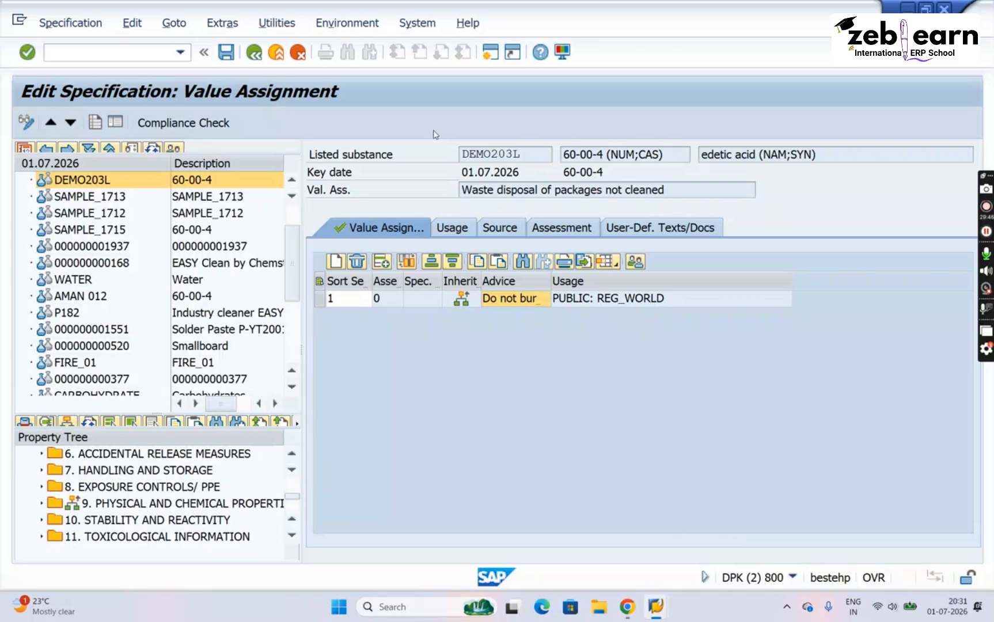
pyautogui.click(292, 456)
pyautogui.click(292, 457)
pyautogui.click(292, 456)
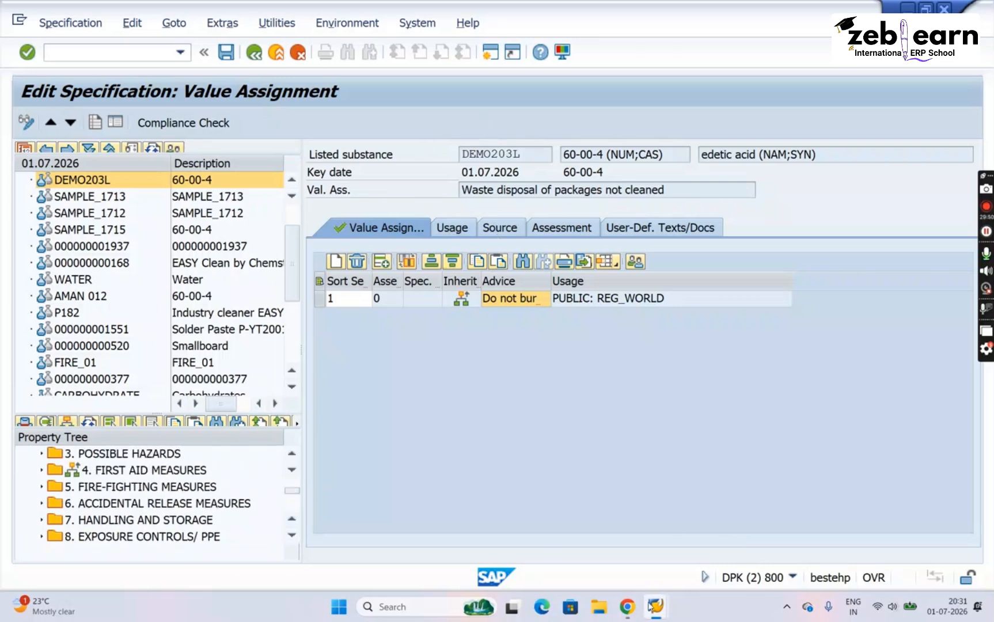
# Return to the P100-51-6 session and check the indicator on its 5. Fire-Fighting Measures folder
pyautogui.moveTo(655, 606)
pyautogui.click(628, 536)
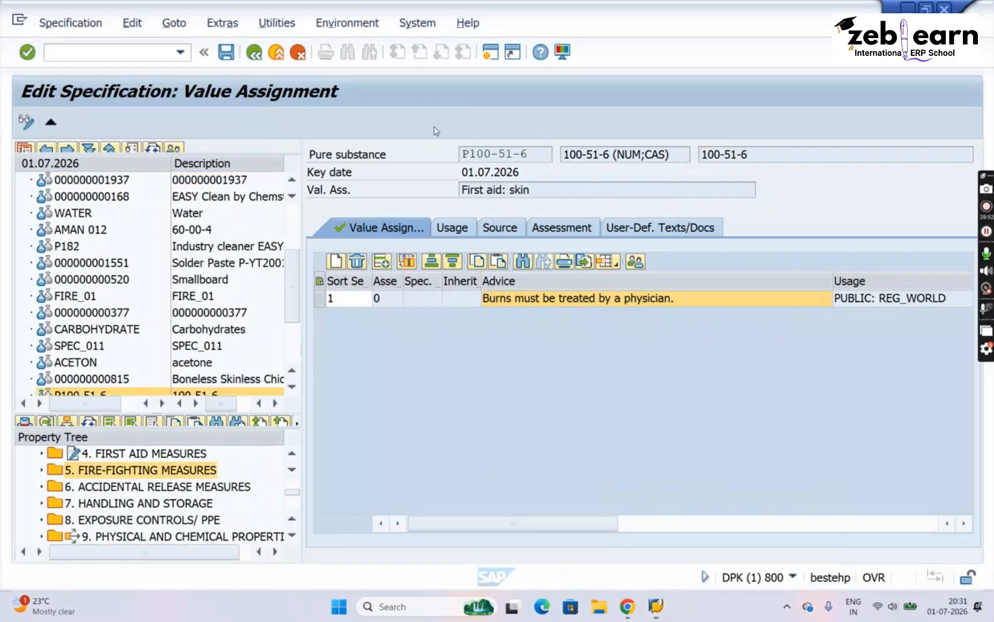
pyautogui.click(75, 475)
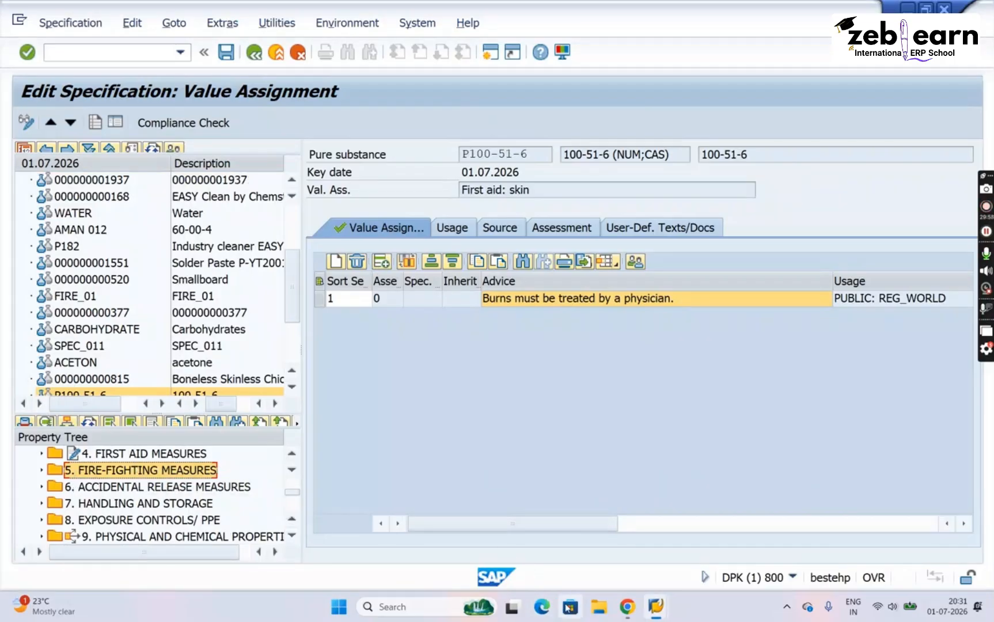
# Switch to the DEMO203L session, expand 5. Fire-Fighting Measures and open the Extinguishing media value assignment
pyautogui.moveTo(653, 608)
pyautogui.click(752, 526)
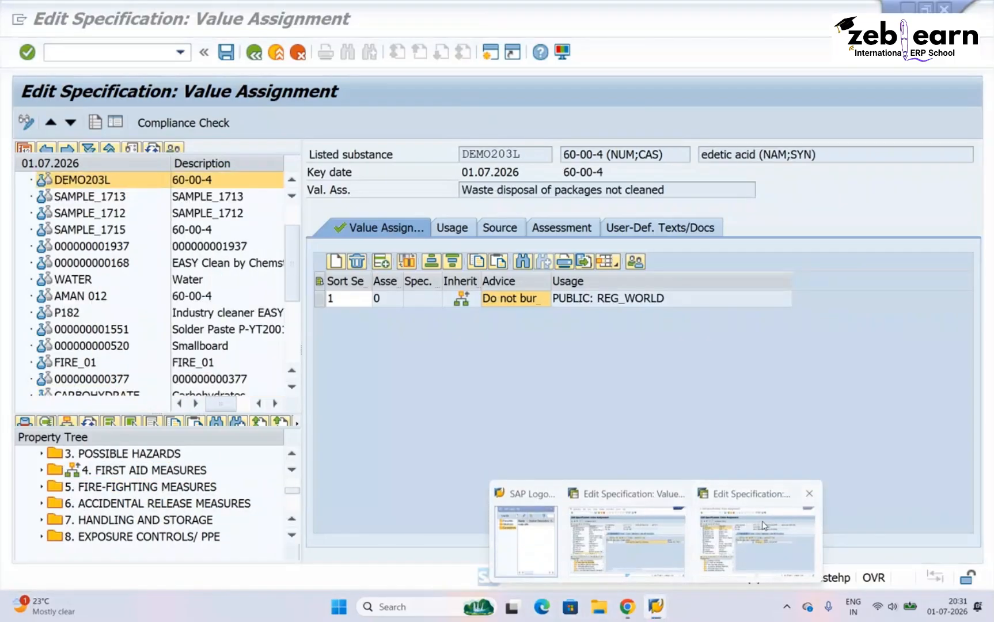
pyautogui.click(43, 490)
pyautogui.click(115, 505)
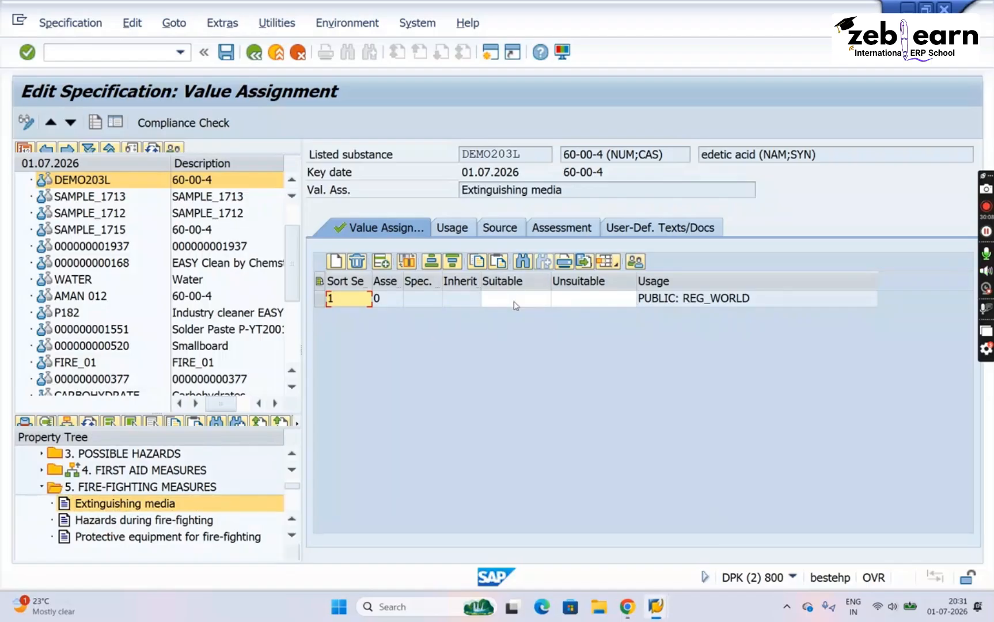
# Assign the phrase "Water spray" as the Suitable extinguishing media of DEMO203L
pyautogui.click(514, 299)
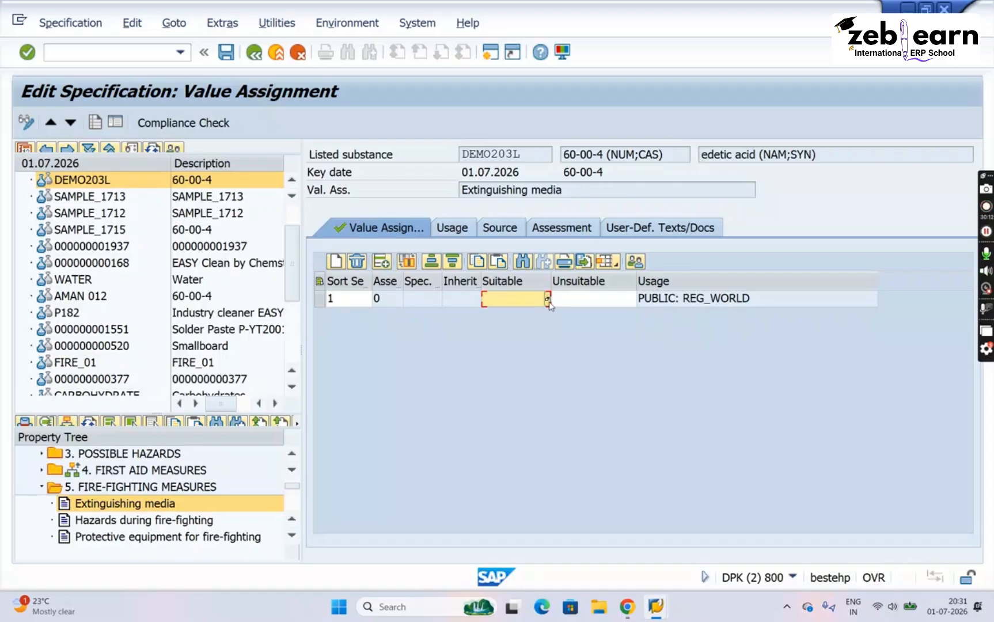
pyautogui.click(547, 299)
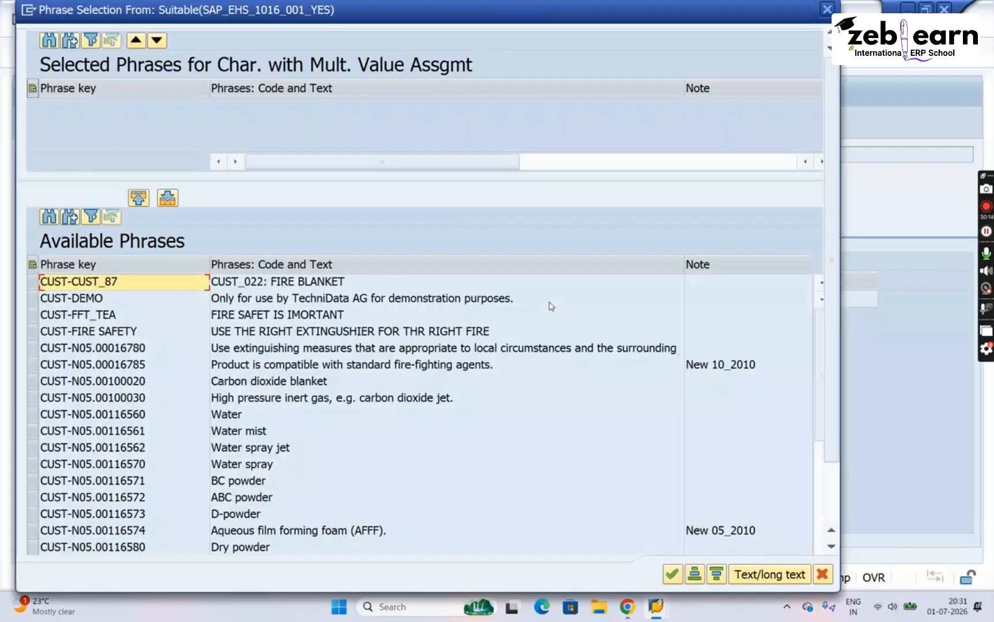
pyautogui.doubleClick(255, 467)
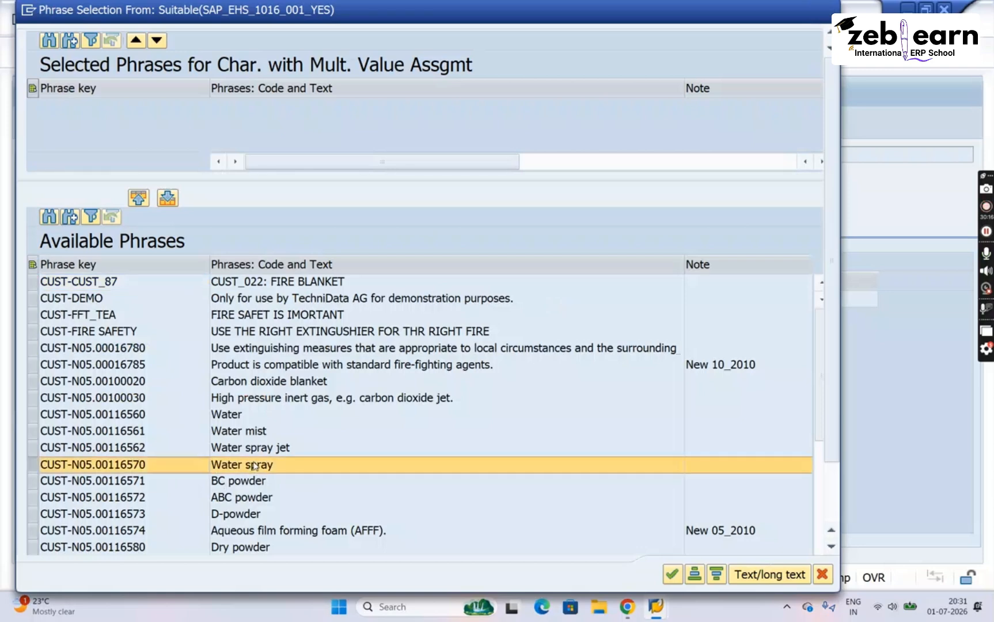
pyautogui.click(678, 578)
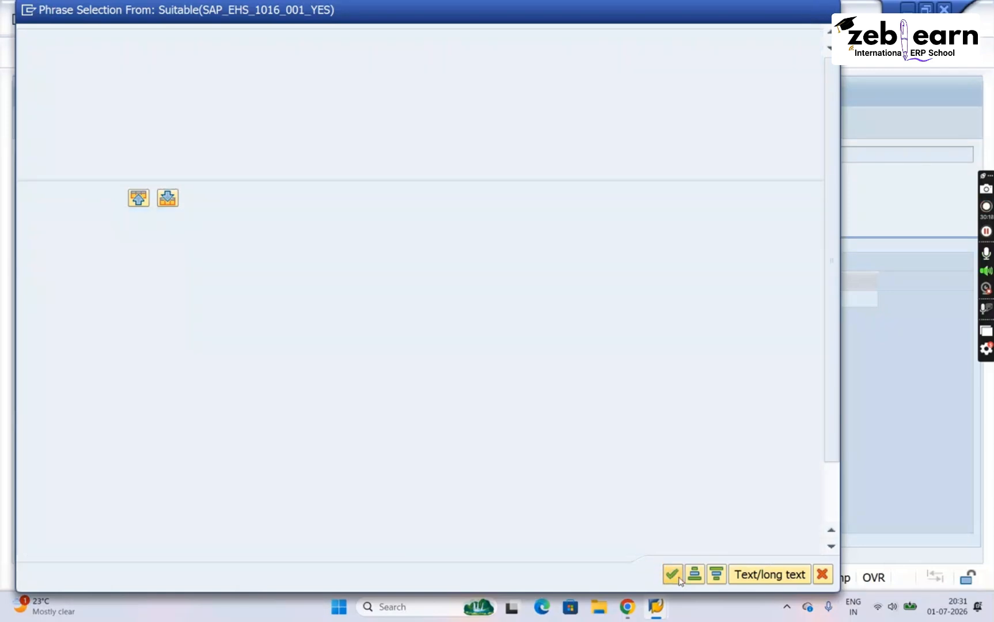
# Open the phrase selection for the Unsuitable characteristic of Extinguishing media
pyautogui.click(592, 306)
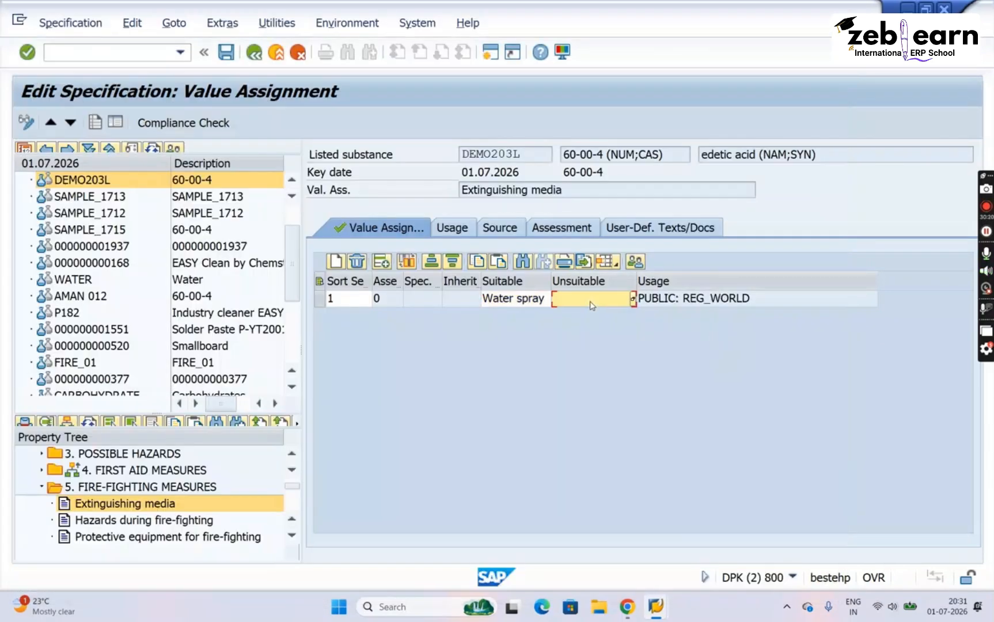
pyautogui.click(633, 300)
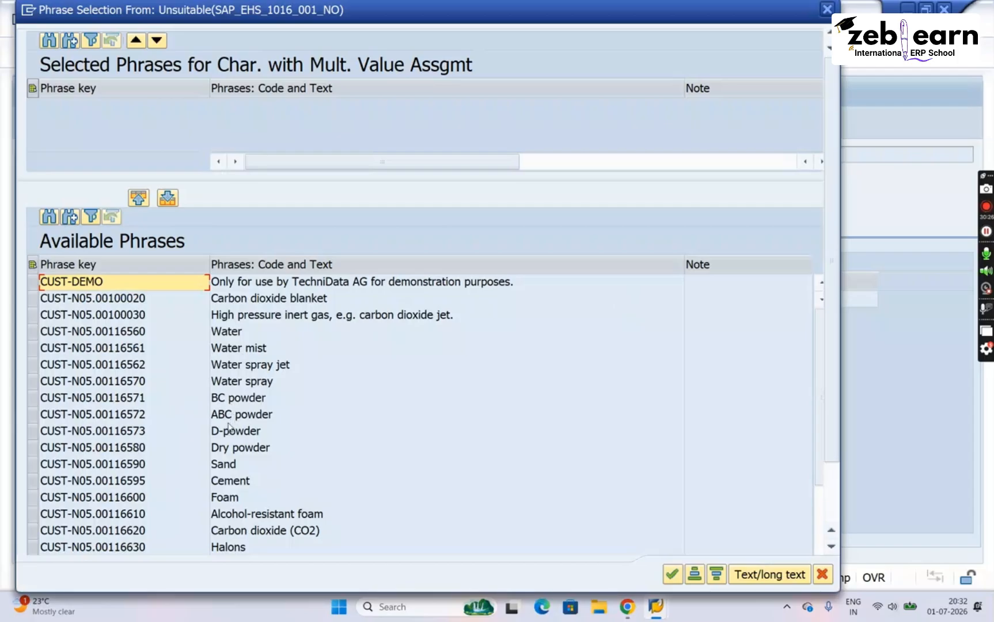
# Assign the phrase ABC powder as the unsuitable extinguishing medium for DEMO203L and save the specification
pyautogui.doubleClick(680, 410)
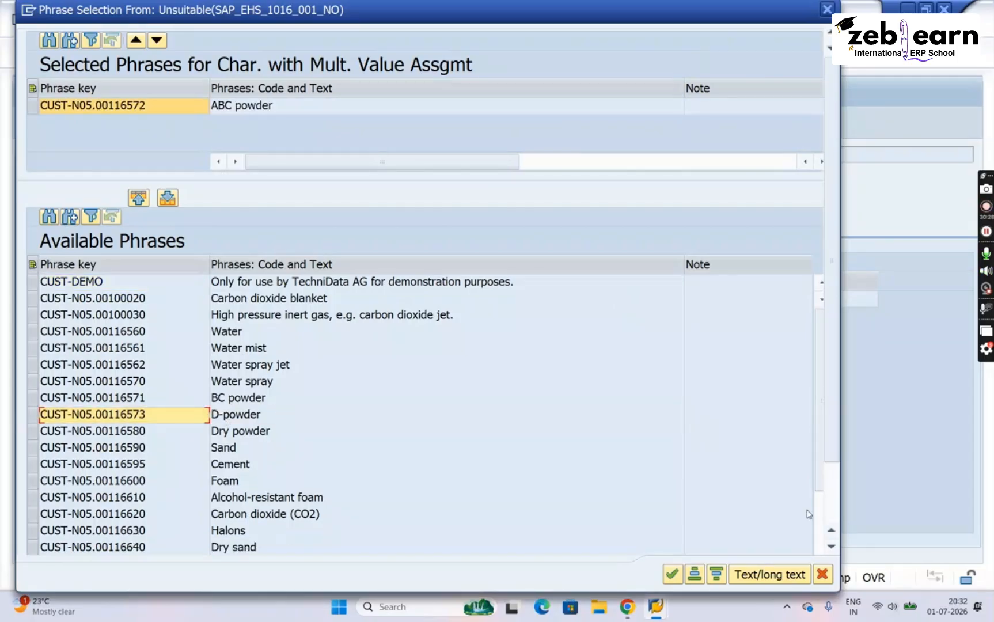
pyautogui.click(672, 574)
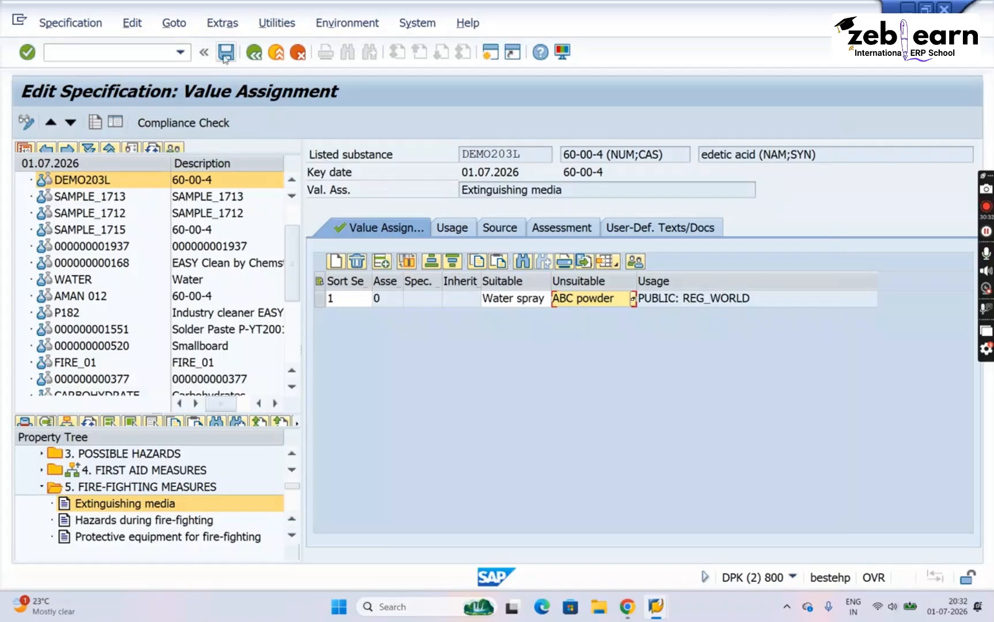
pyautogui.click(224, 56)
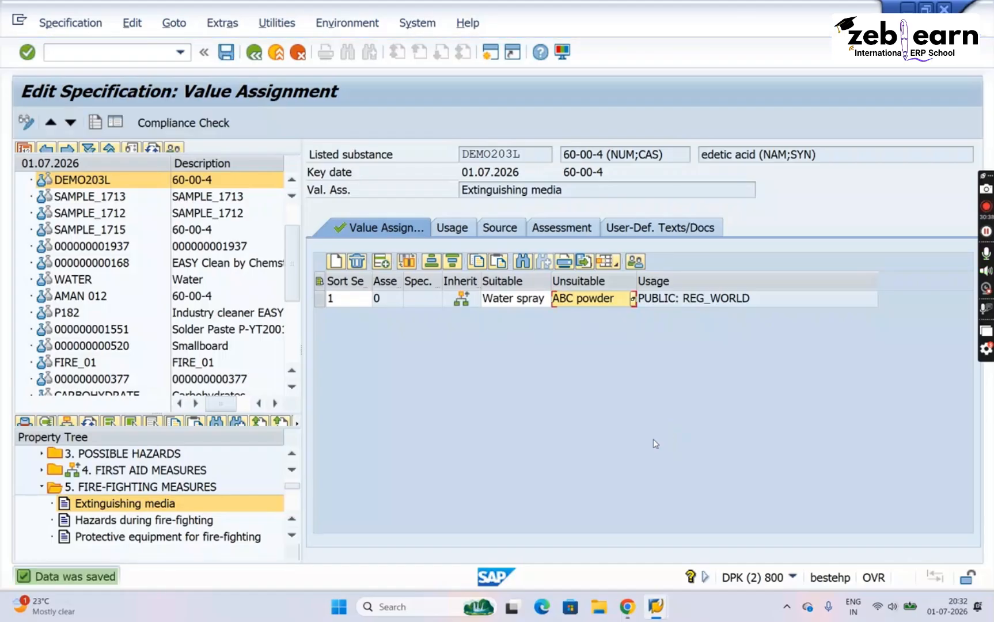
# Switch to the session with specification P100-51-6, refresh its property tree and select the Fire-Fighting Measures node
pyautogui.moveTo(656, 607)
pyautogui.click(617, 542)
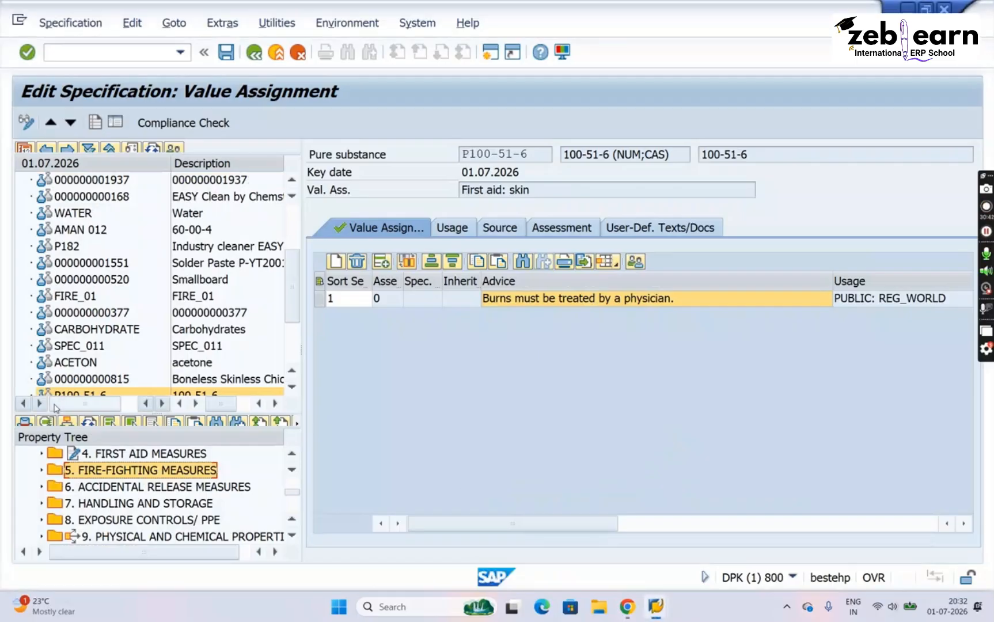
pyautogui.click(88, 423)
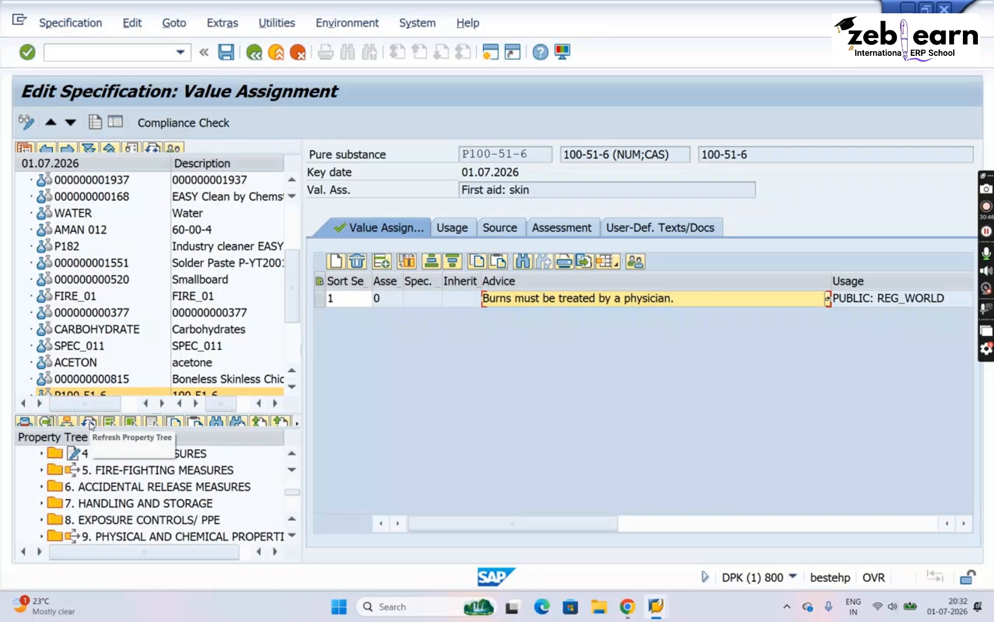
pyautogui.click(157, 471)
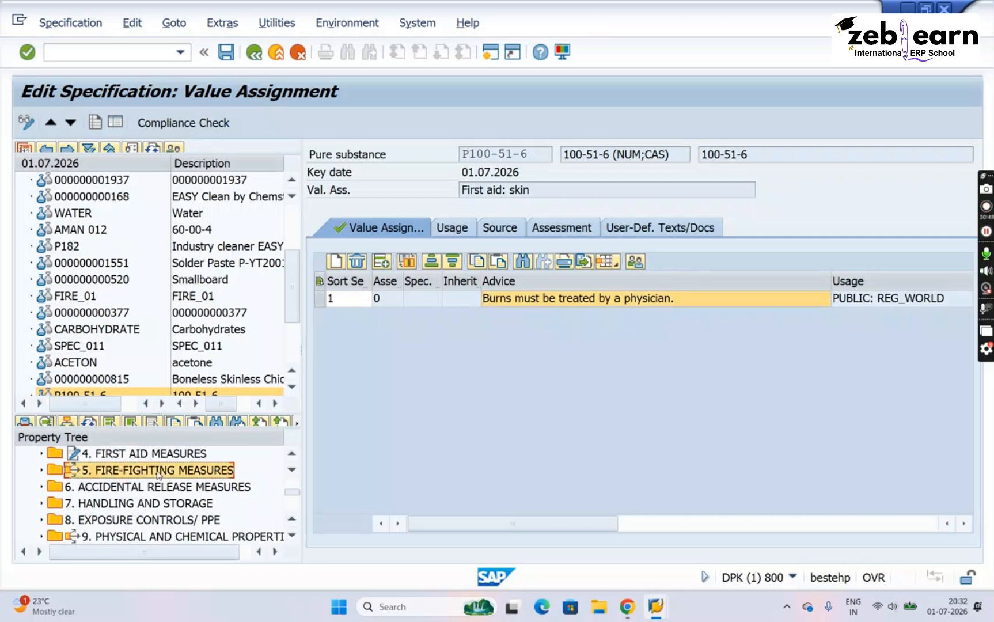
# Open the header data of P100-51-6 at its reference specifications
pyautogui.moveTo(866, 163); pyautogui.dragTo(698, 155)
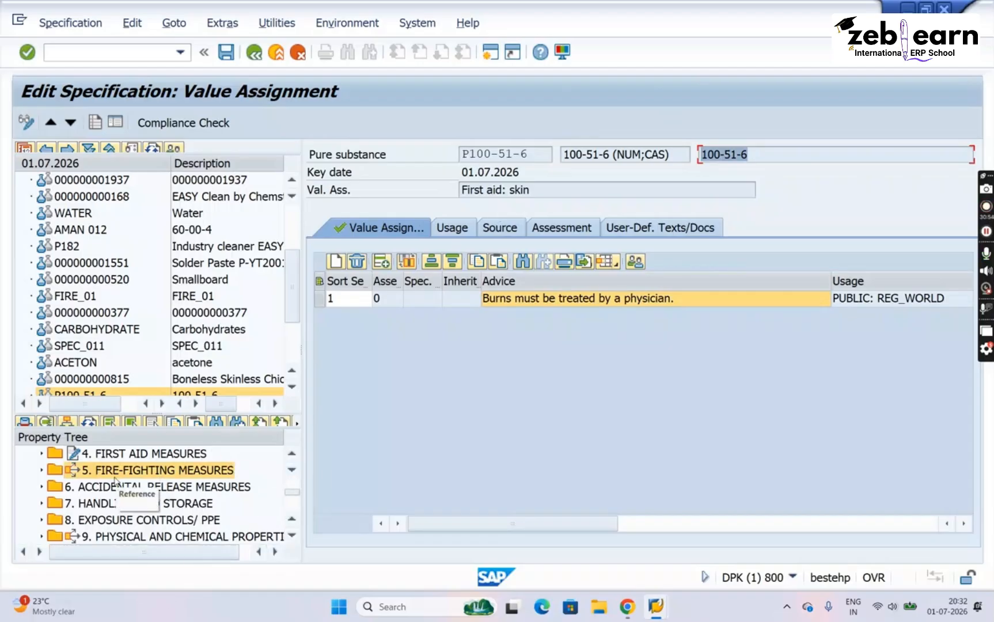
pyautogui.click(115, 478)
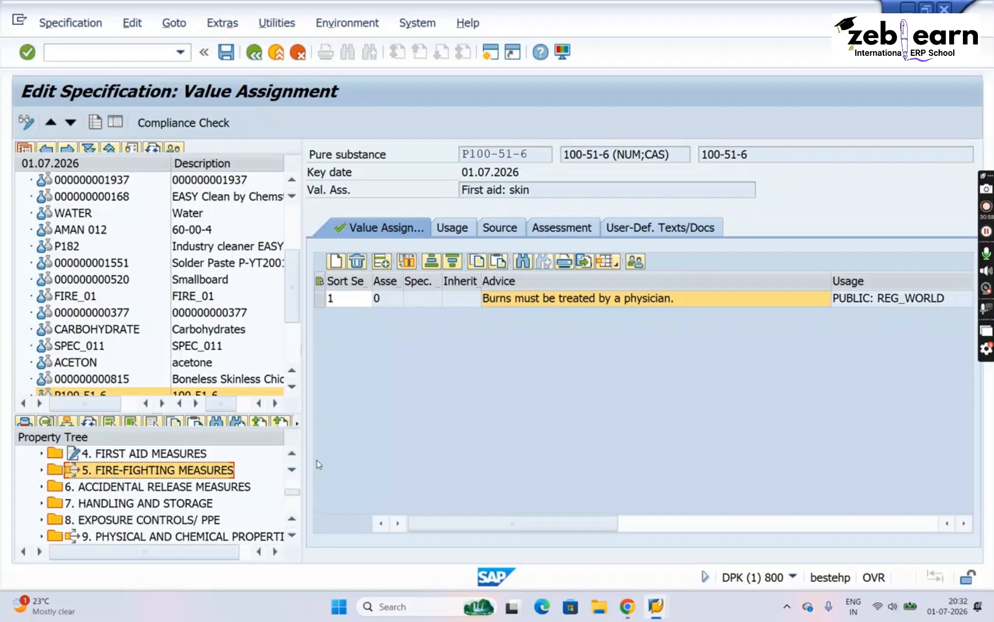
pyautogui.click(292, 455)
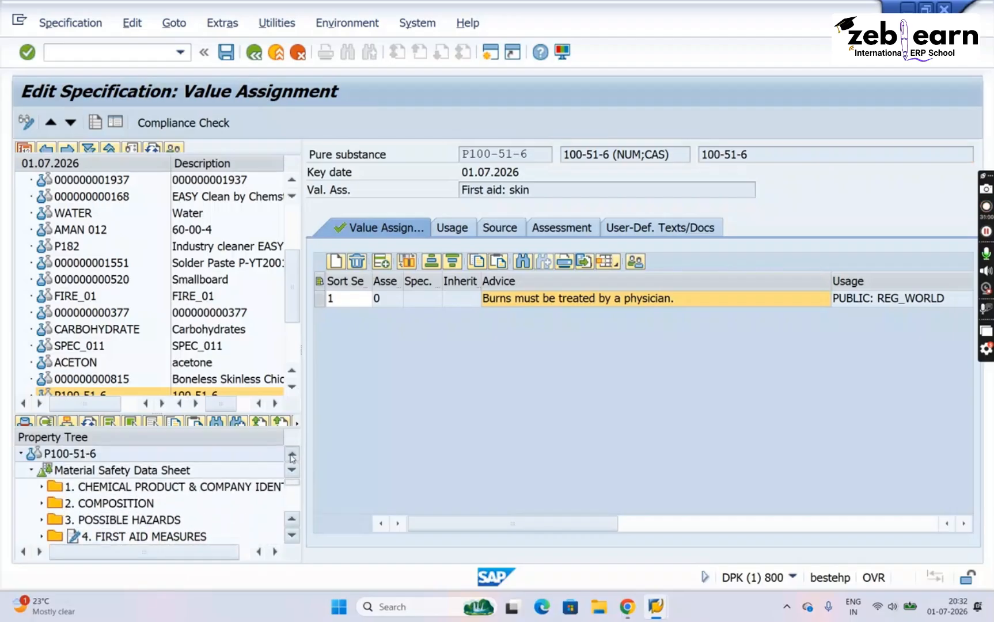
pyautogui.click(80, 456)
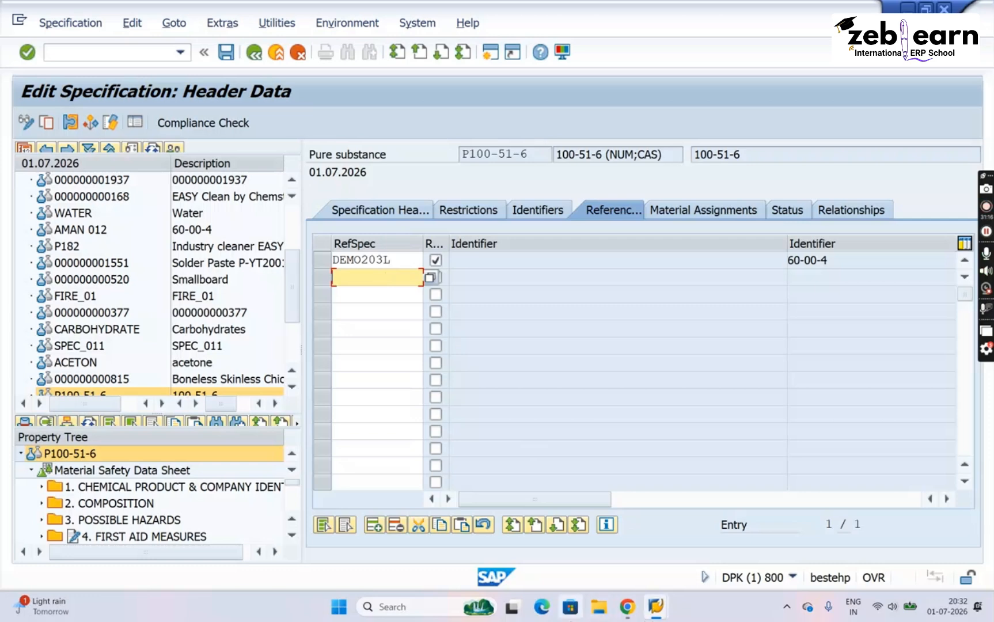
# Switch to the Teams meeting in Chrome, admit the guest waiting in the lobby and return to SAP
pyautogui.moveTo(630, 614)
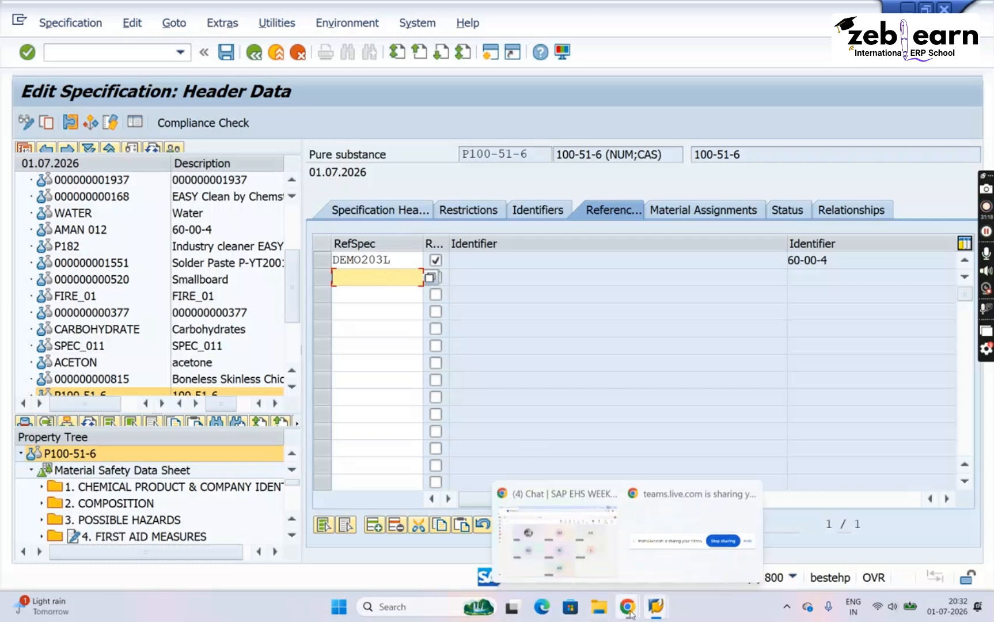
pyautogui.click(541, 507)
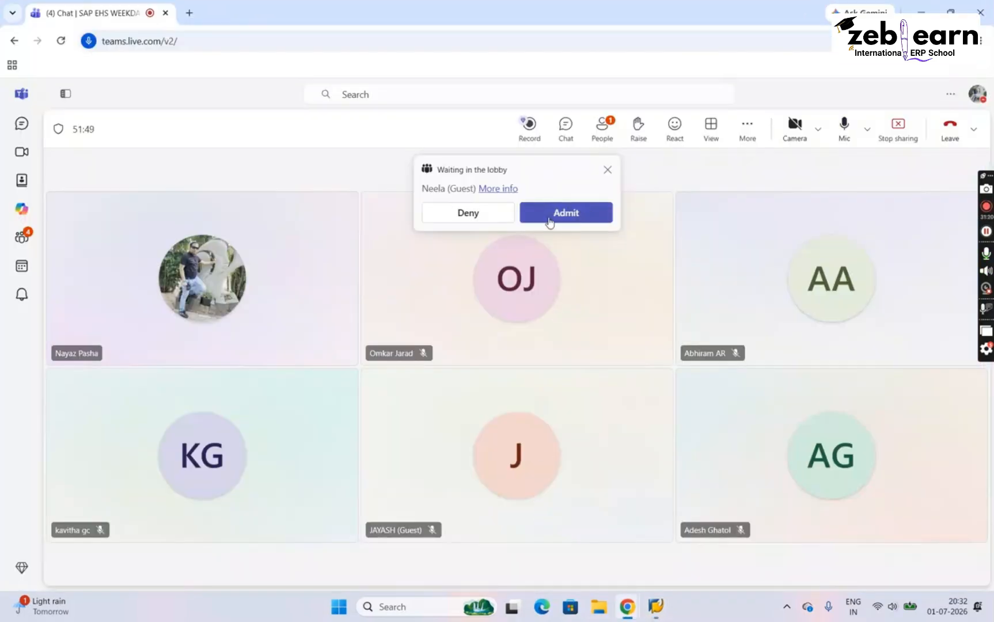
pyautogui.click(549, 222)
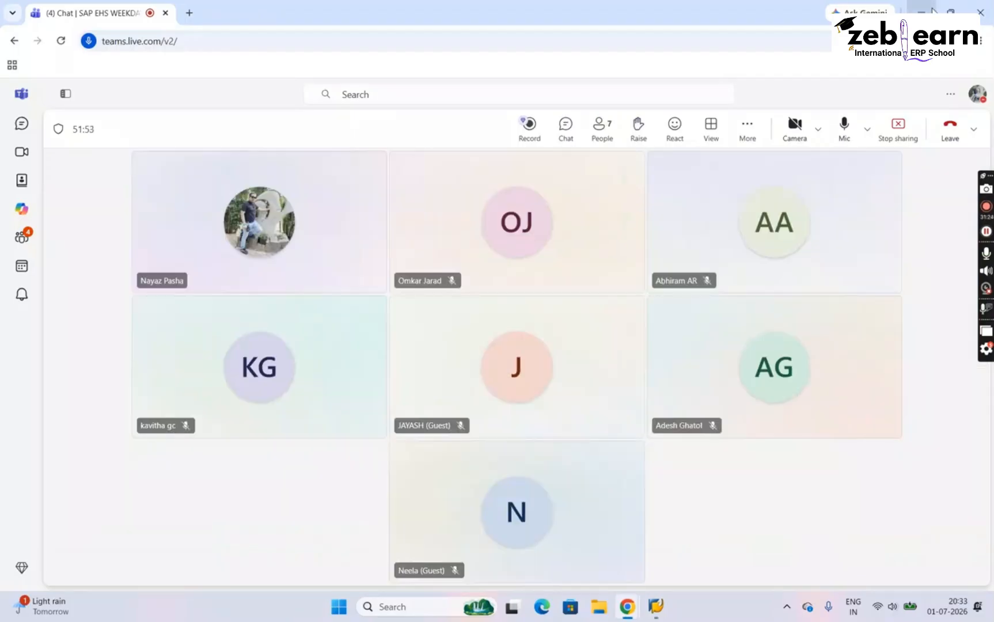
pyautogui.click(932, 12)
# Add WATER as a second reference specification below DEMO203L for P100-51-6 and save
pyautogui.click(358, 291)
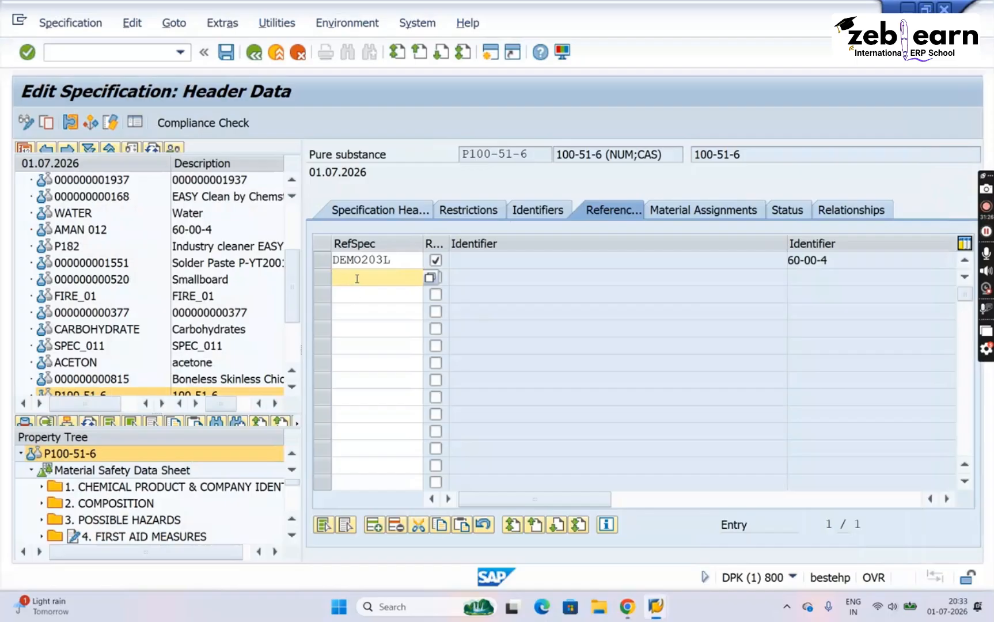
pyautogui.click(357, 279)
pyautogui.click(94, 282)
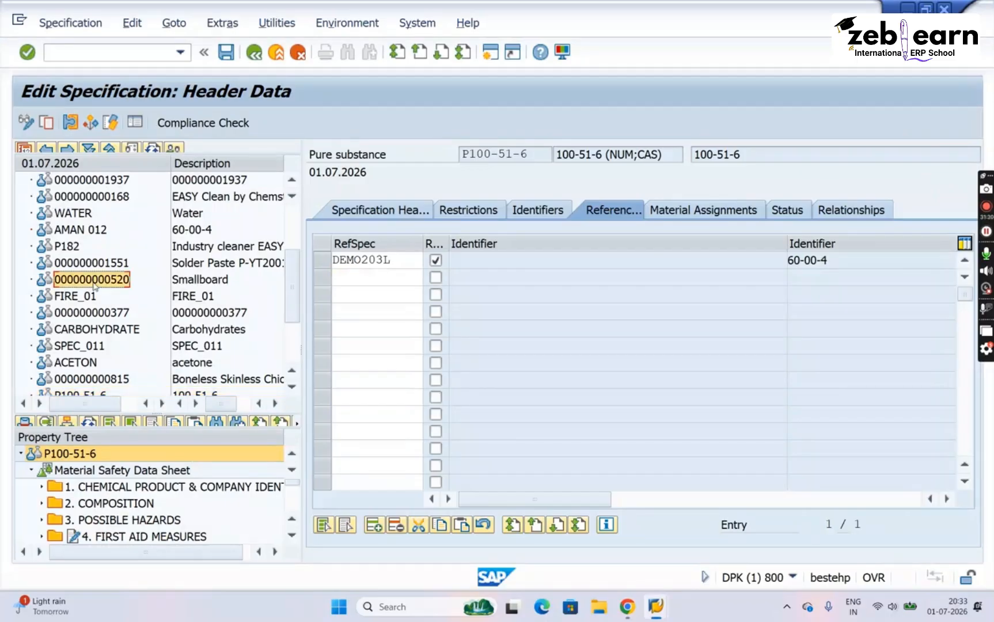
pyautogui.click(86, 215)
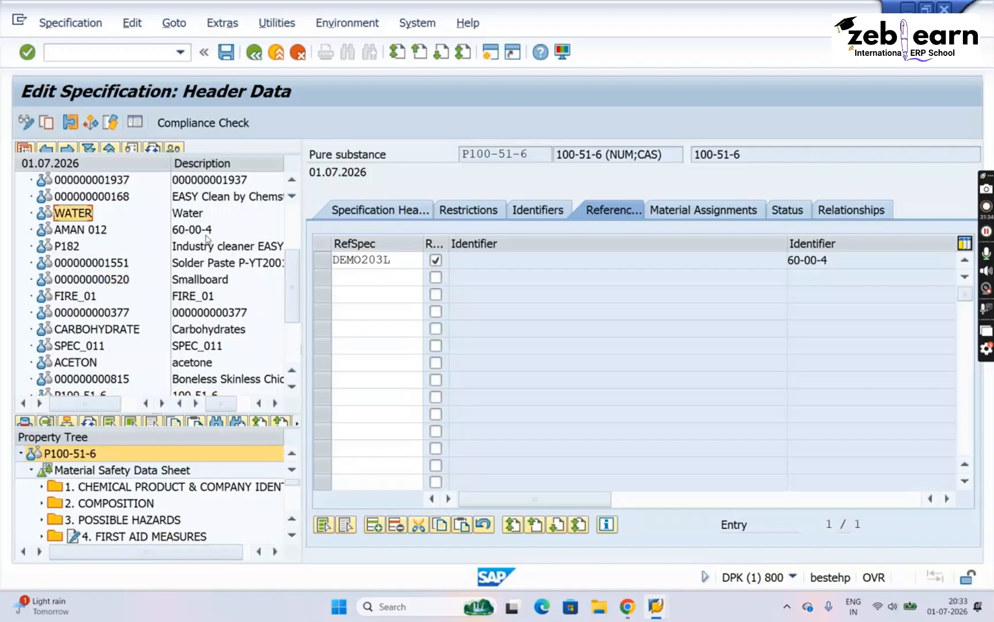
pyautogui.click(354, 278)
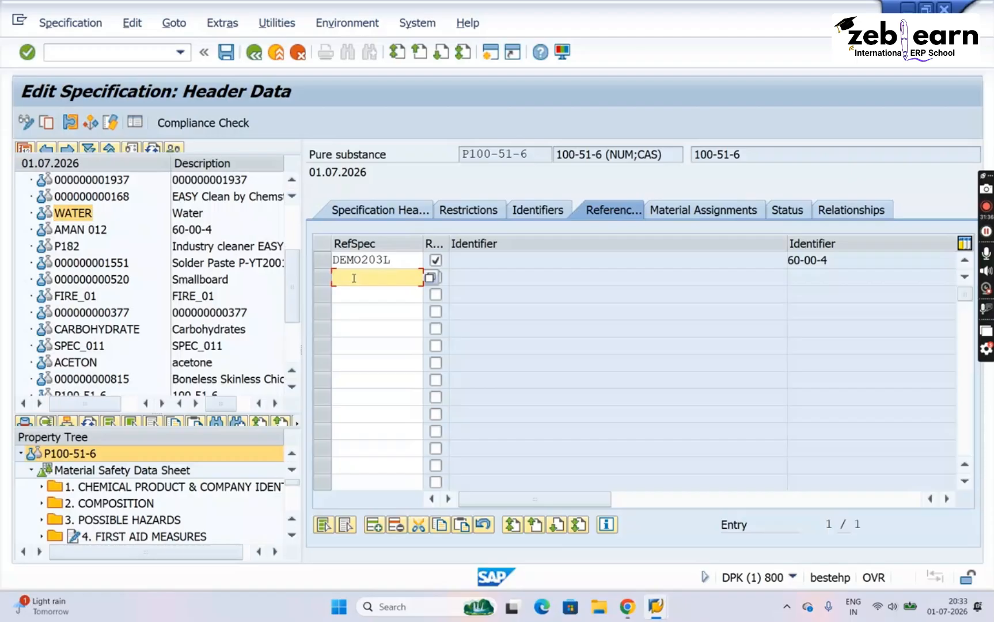
pyautogui.write('WATER')
pyautogui.press('Return')
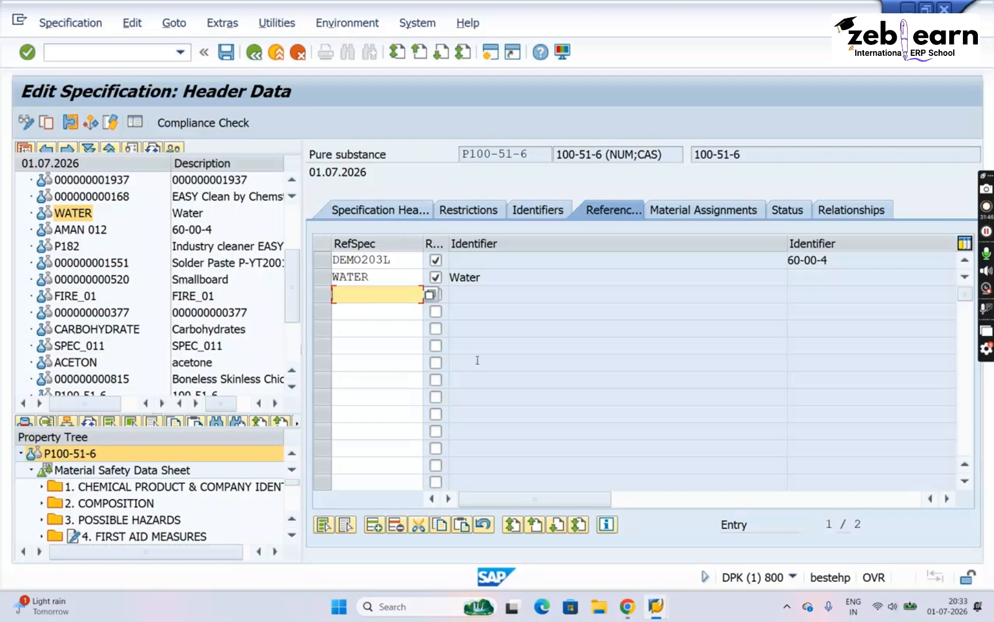
pyautogui.click(226, 57)
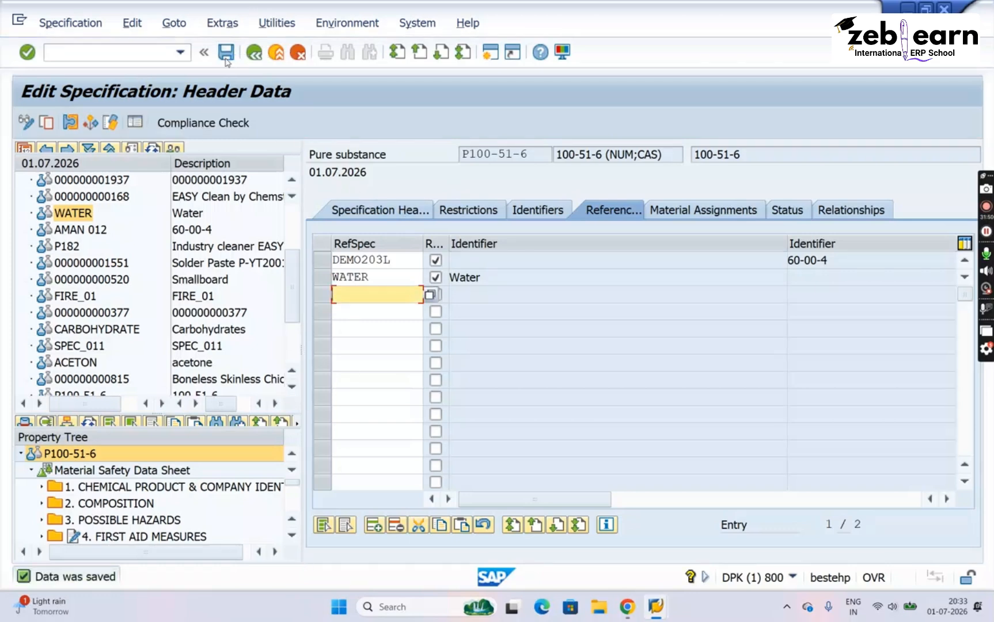
# Try to replace the WATER reference specification of P100-51-6 with P182
pyautogui.click(370, 277)
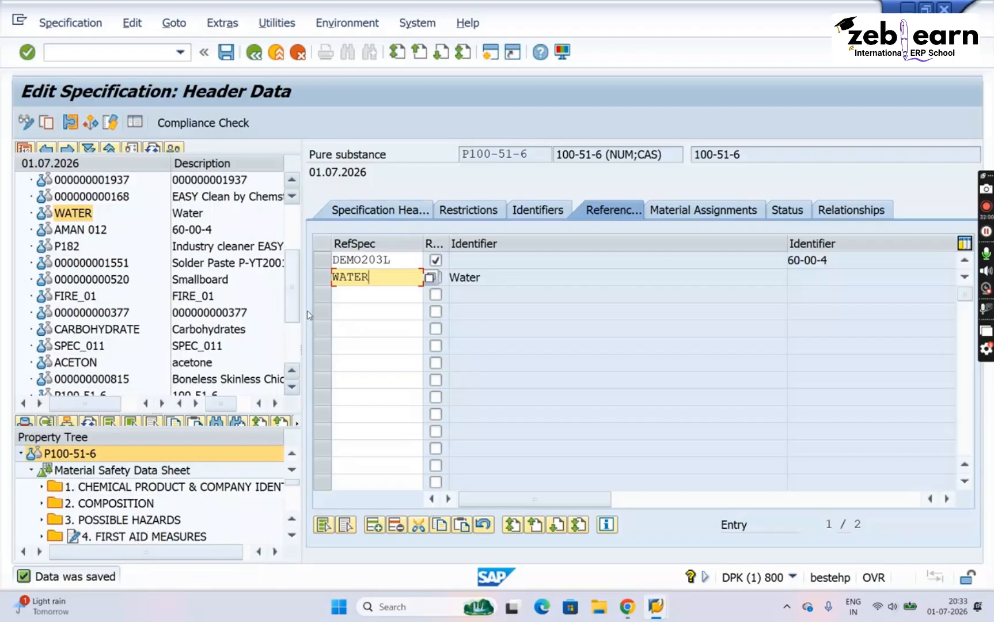
pyautogui.press('BackSpace')
pyautogui.press('BackSpace')
pyautogui.press('BackSpace')
pyautogui.press('BackSpace')
pyautogui.press('BackSpace')
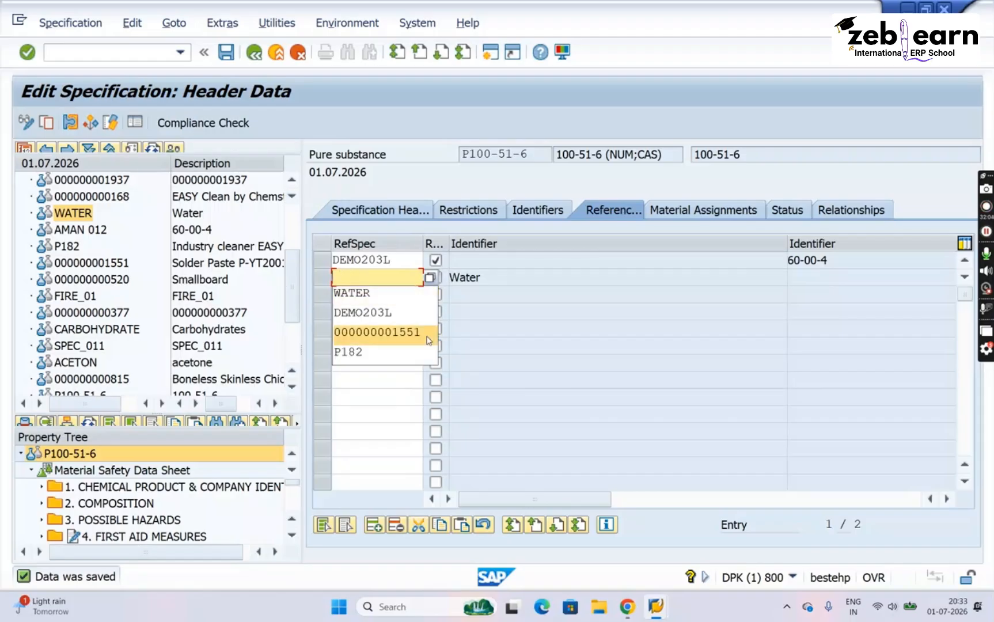
pyautogui.click(387, 353)
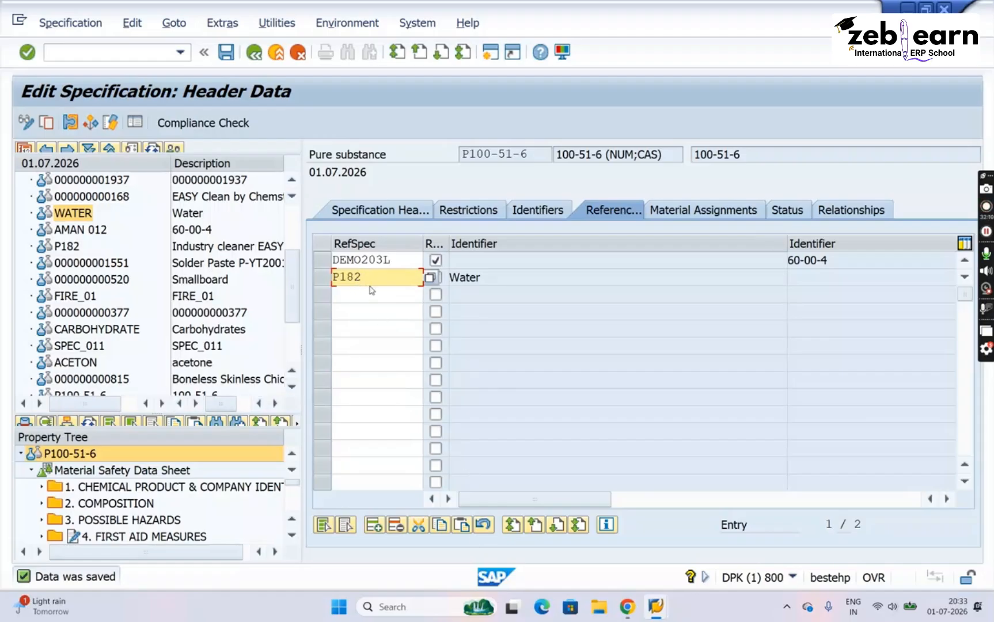
pyautogui.press('Return')
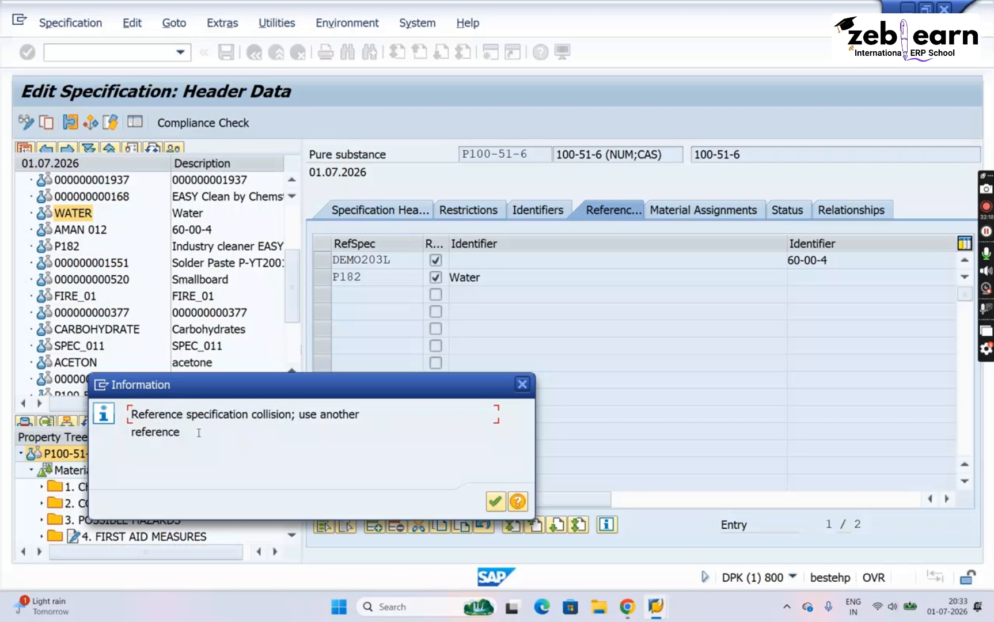
pyautogui.click(494, 503)
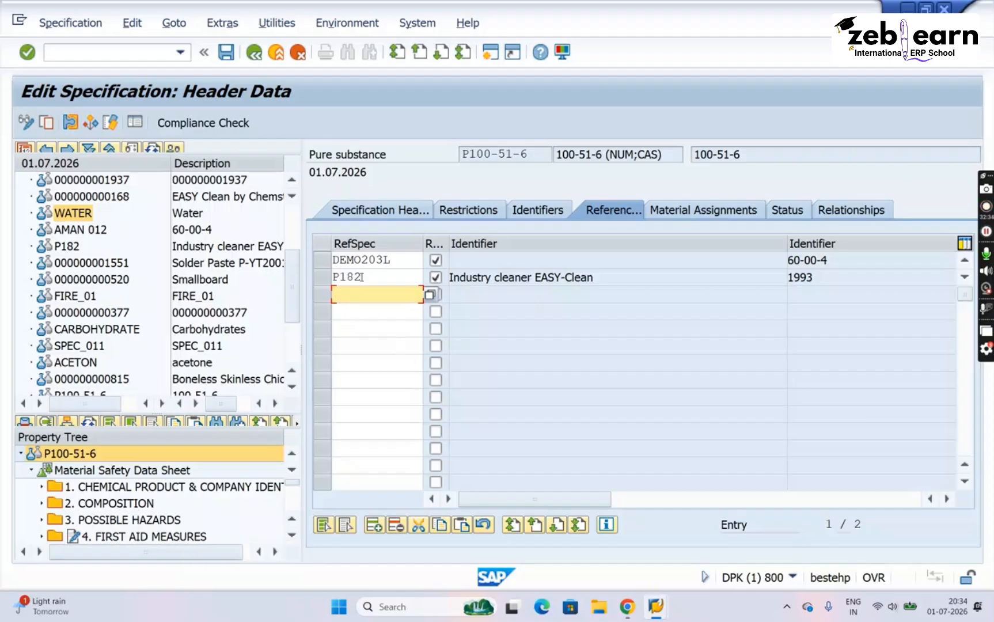
# Compare the DEMO203L and P182 references with the First Aid and Fire-Fighting Measures nodes and recheck the reference entries
pyautogui.scroll(-1, 299, 547)
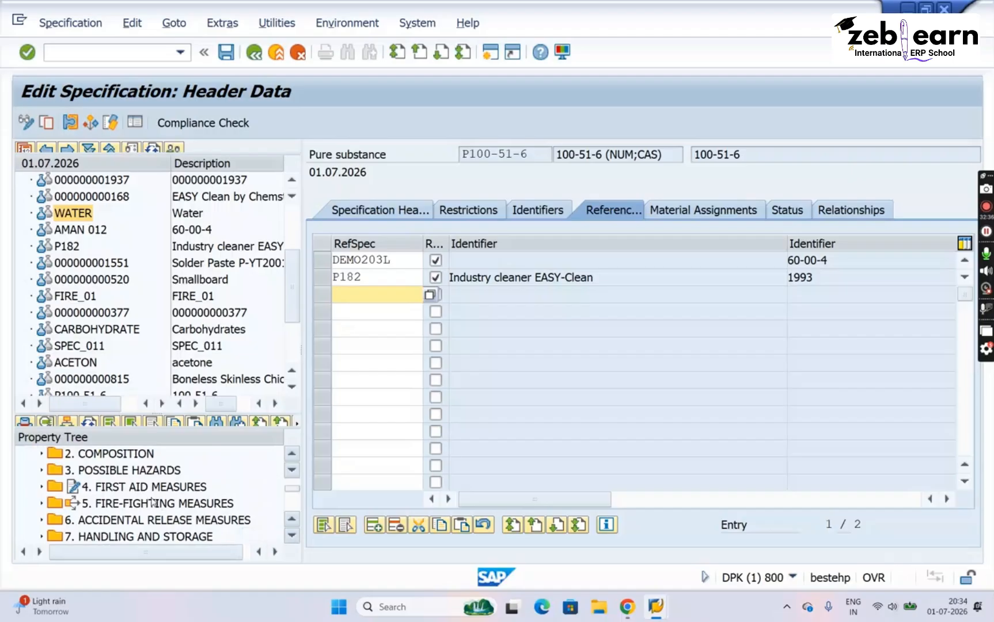
pyautogui.click(149, 488)
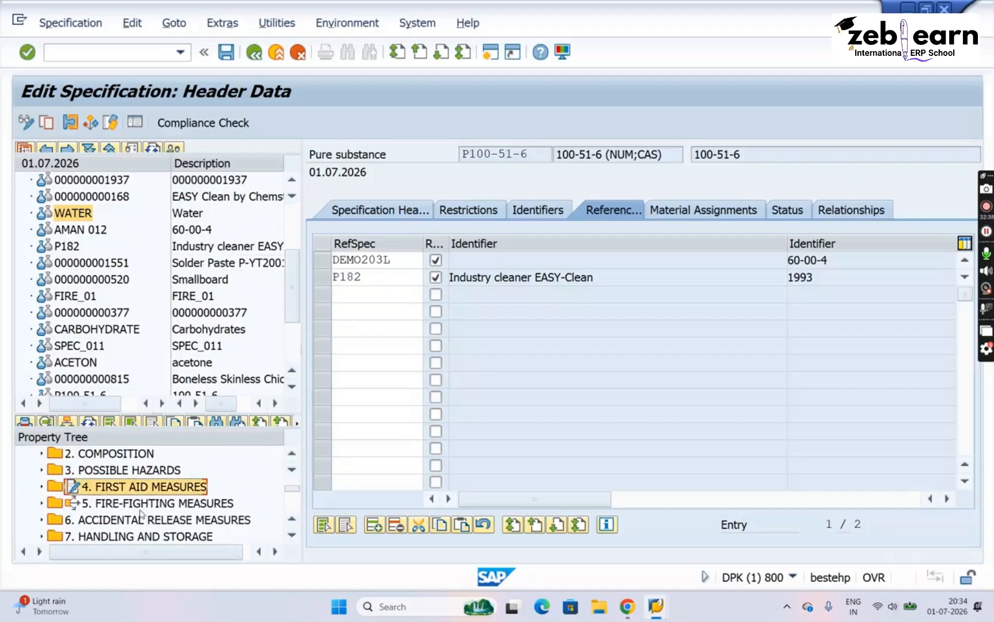
pyautogui.click(136, 505)
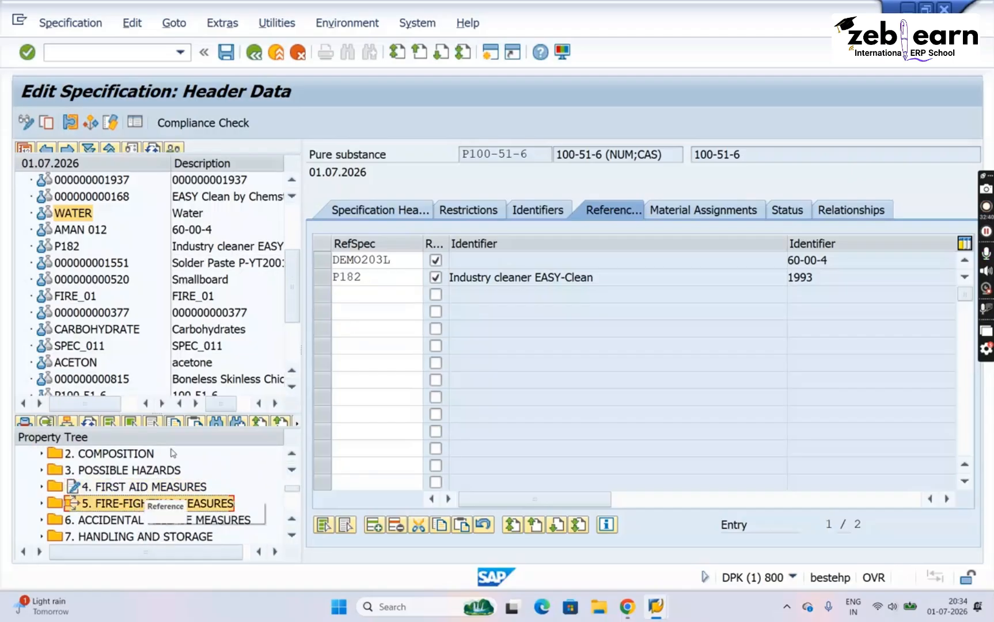
pyautogui.click(401, 260)
pyautogui.moveTo(377, 276); pyautogui.dragTo(310, 284)
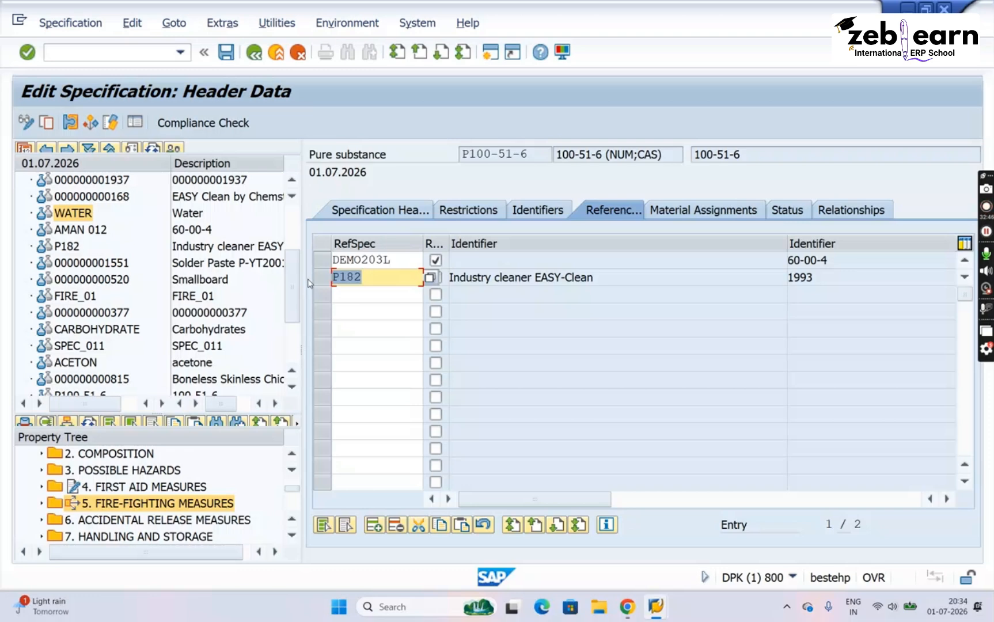
pyautogui.click(385, 260)
pyautogui.click(372, 275)
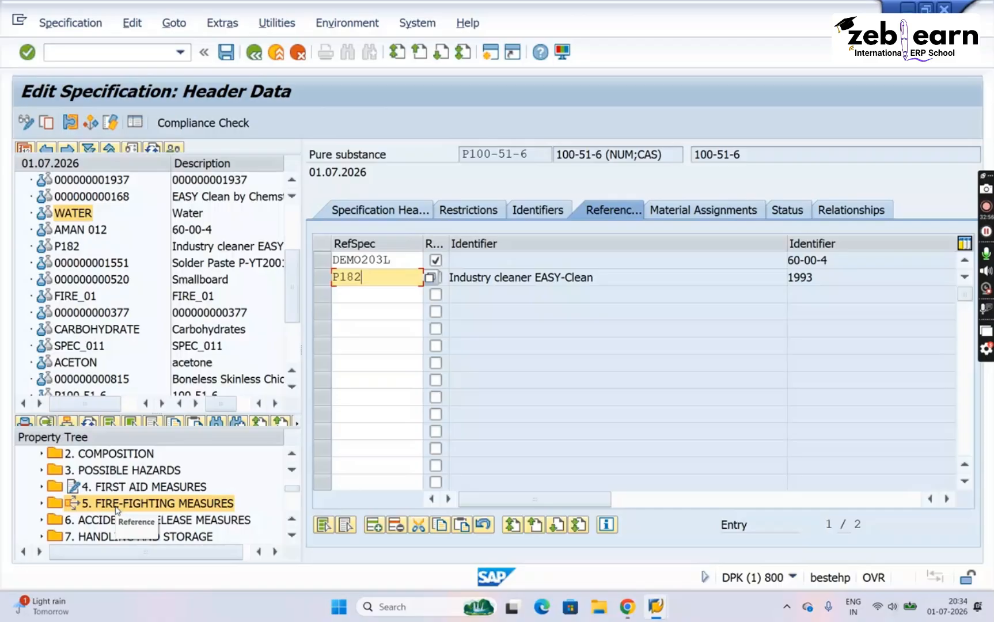
pyautogui.press('Return')
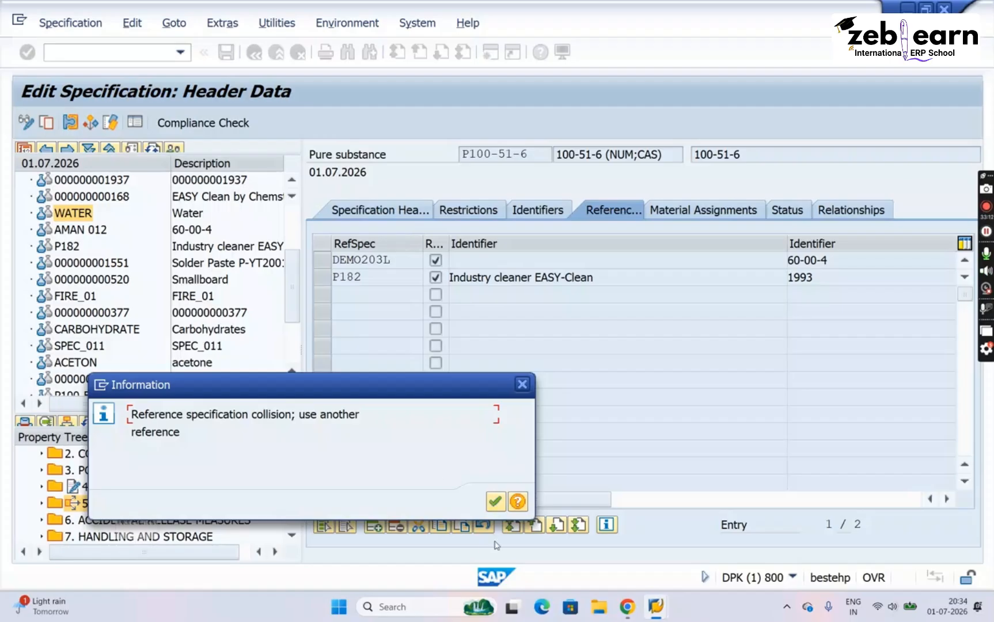
pyautogui.click(496, 502)
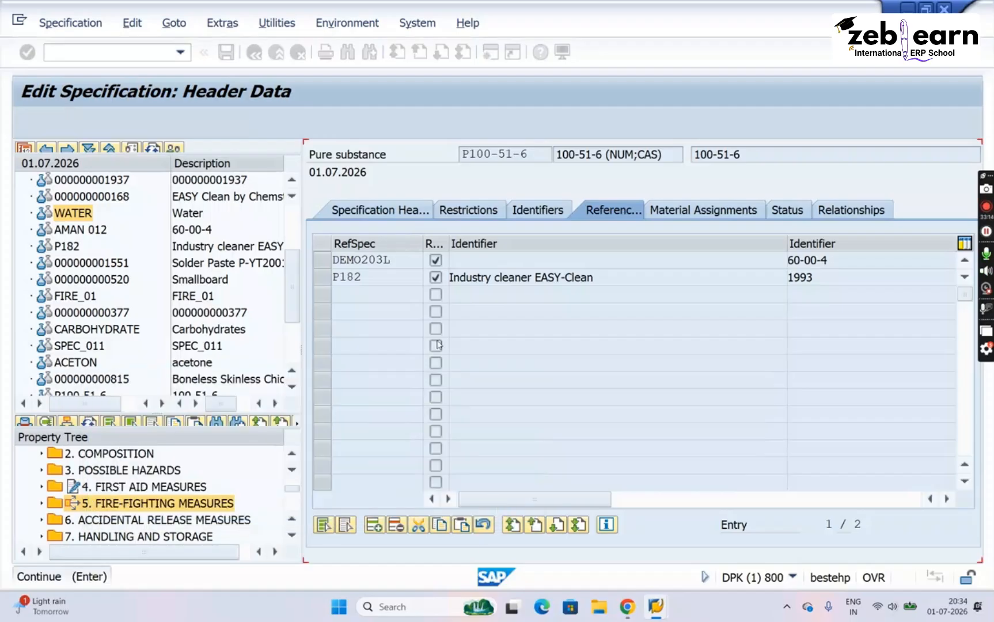
# Replace the P182 reference specification of P100-51-6 with WATER and save
pyautogui.click(402, 275)
pyautogui.press('BackSpace')
pyautogui.press('BackSpace')
pyautogui.press('BackSpace')
pyautogui.press('BackSpace')
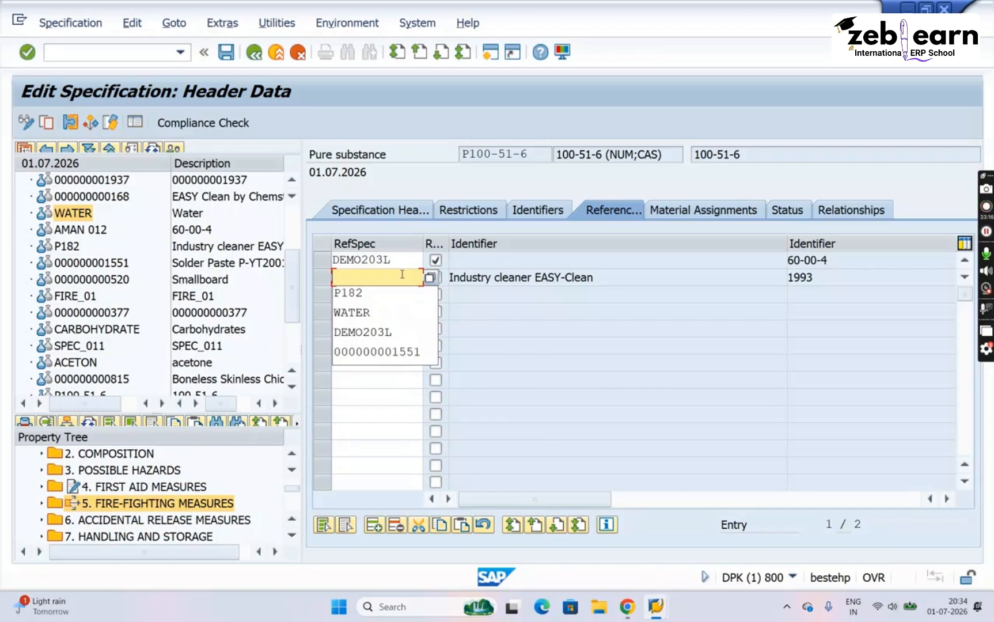
pyautogui.press('Down')
pyautogui.press('Down')
pyautogui.press('Return')
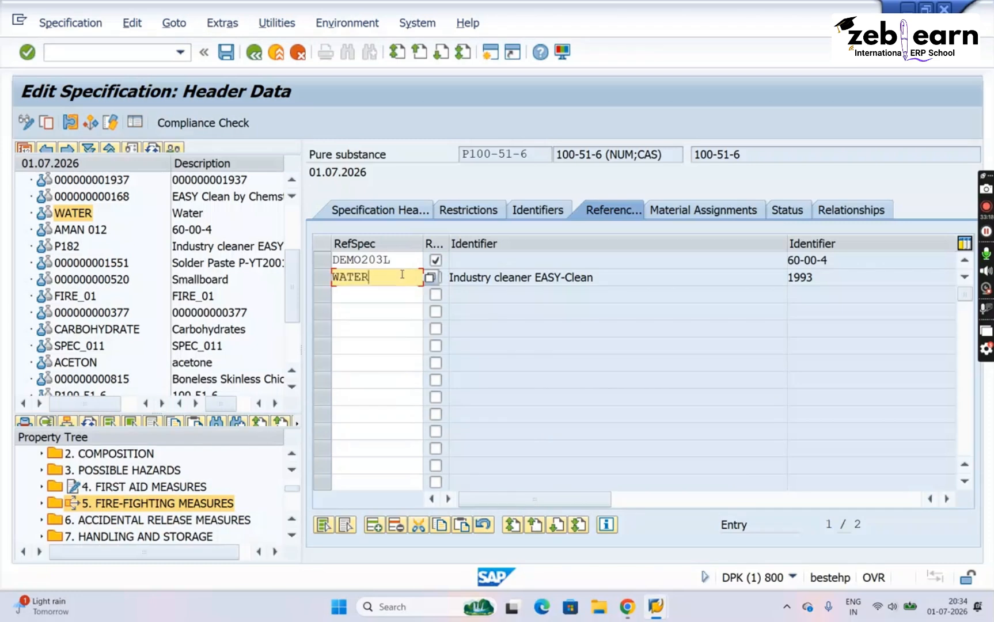
pyautogui.press('Return')
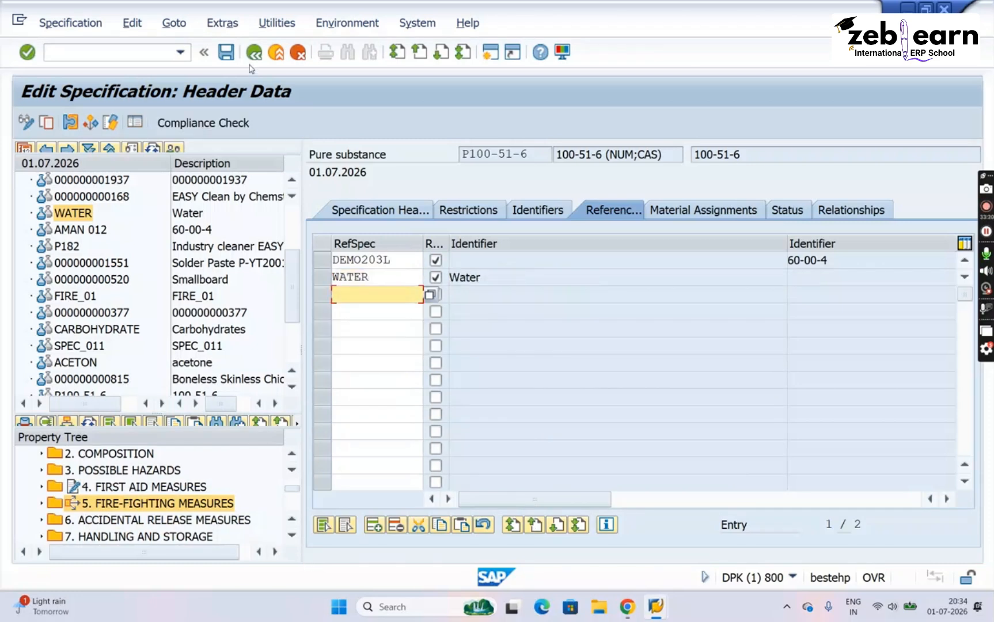
pyautogui.click(234, 53)
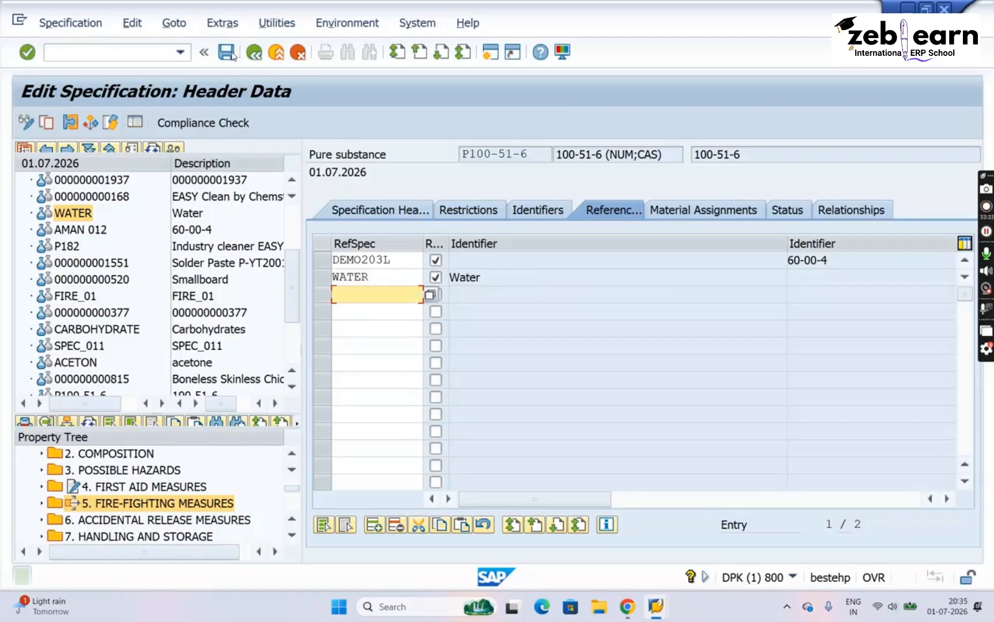
# Refresh the property tree of P100-51-6 and check the reference markers down to the Regulatory Information section
pyautogui.click(293, 535)
pyautogui.click(293, 536)
pyautogui.click(293, 536)
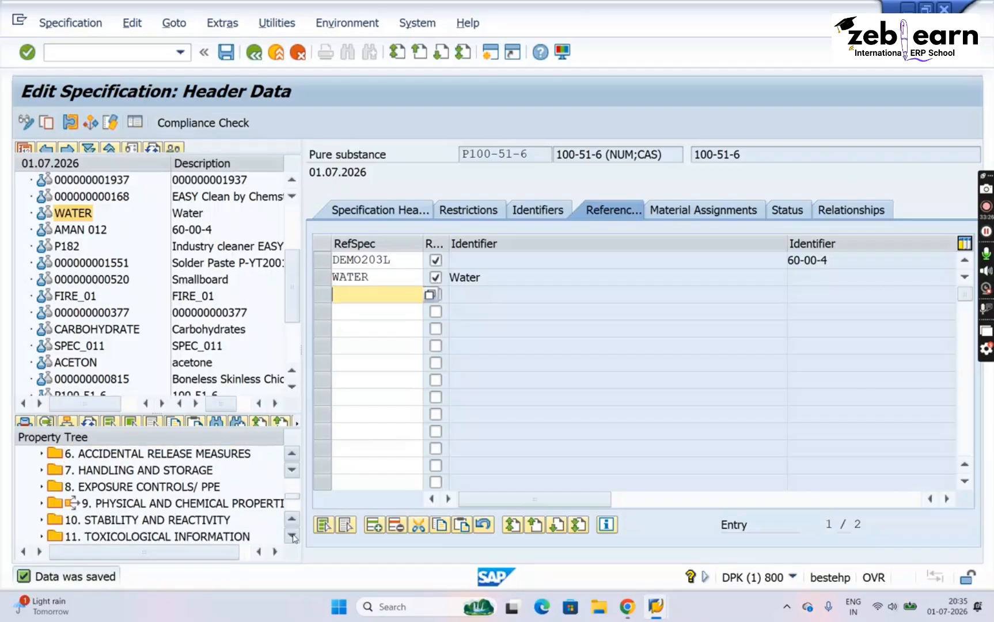
pyautogui.click(293, 536)
pyautogui.click(293, 535)
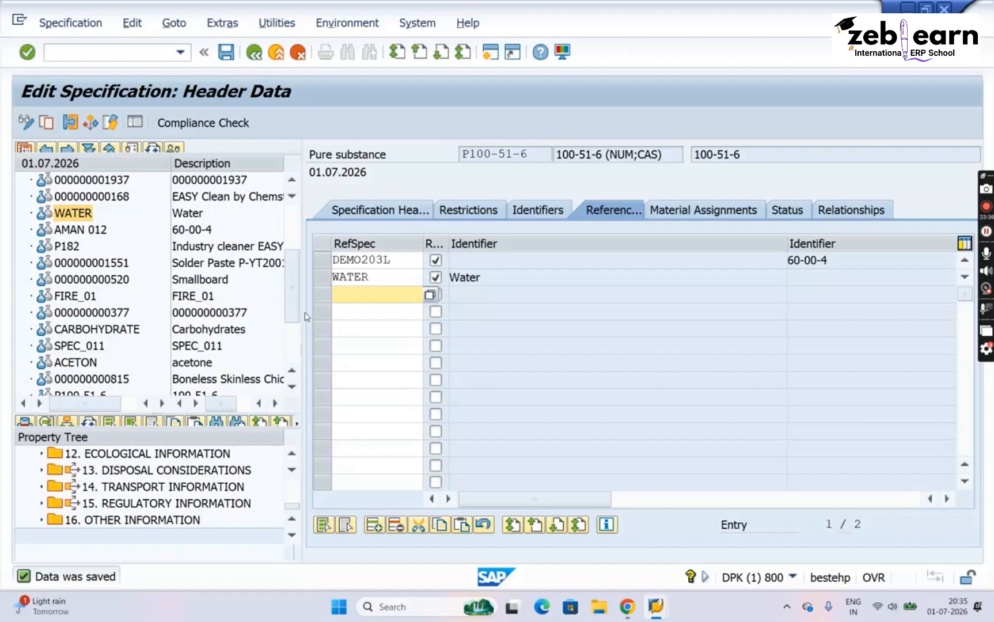
pyautogui.click(88, 424)
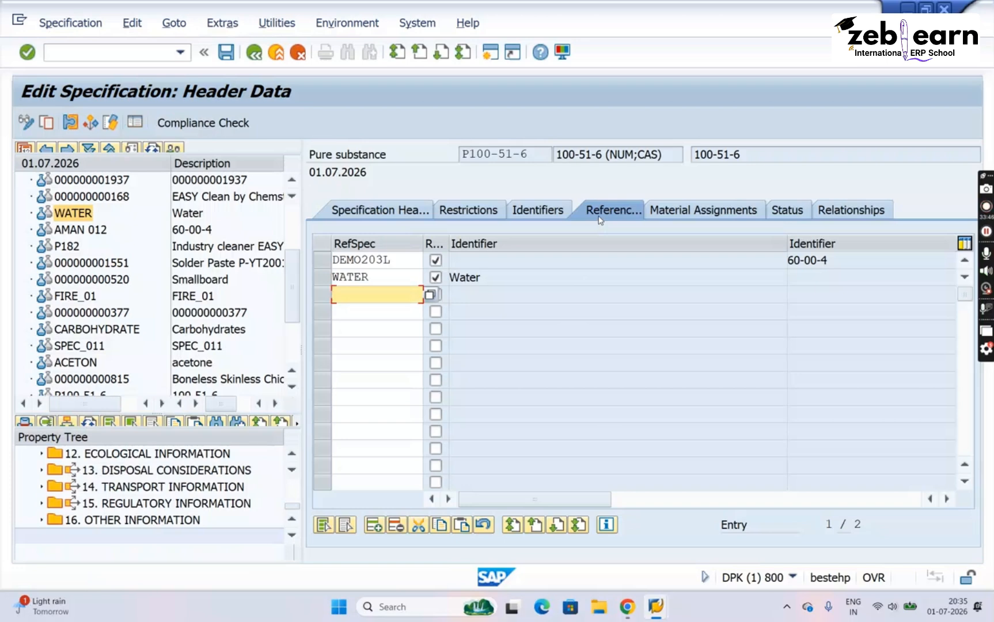
pyautogui.click(72, 505)
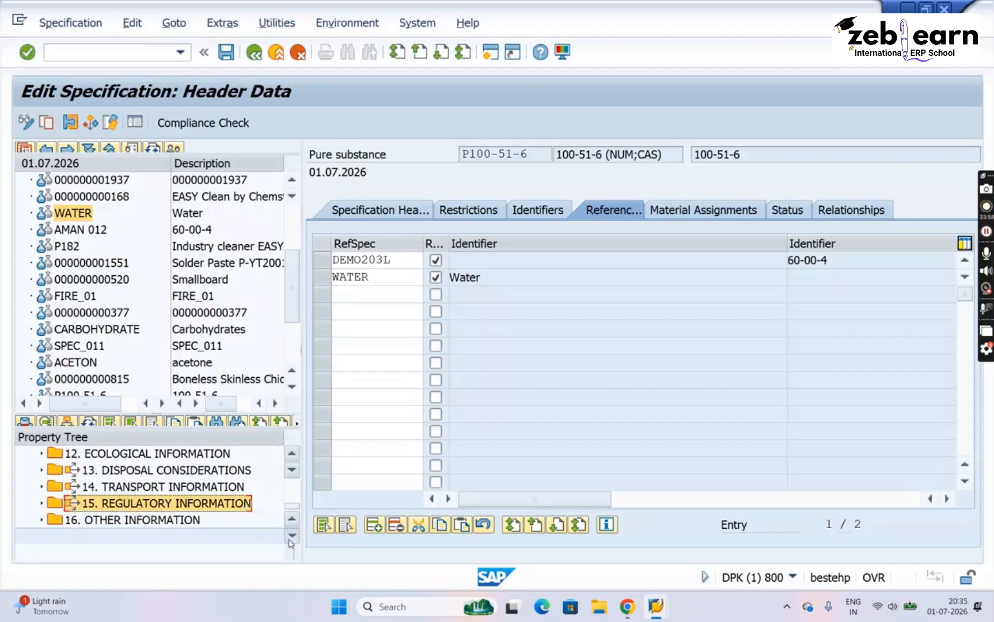
# Examine the reference markers on the middle property tree sections, comparing Stability and Reactivity with the WATER reference specification
pyautogui.click(291, 455)
pyautogui.click(291, 456)
pyautogui.click(292, 455)
pyautogui.click(292, 455)
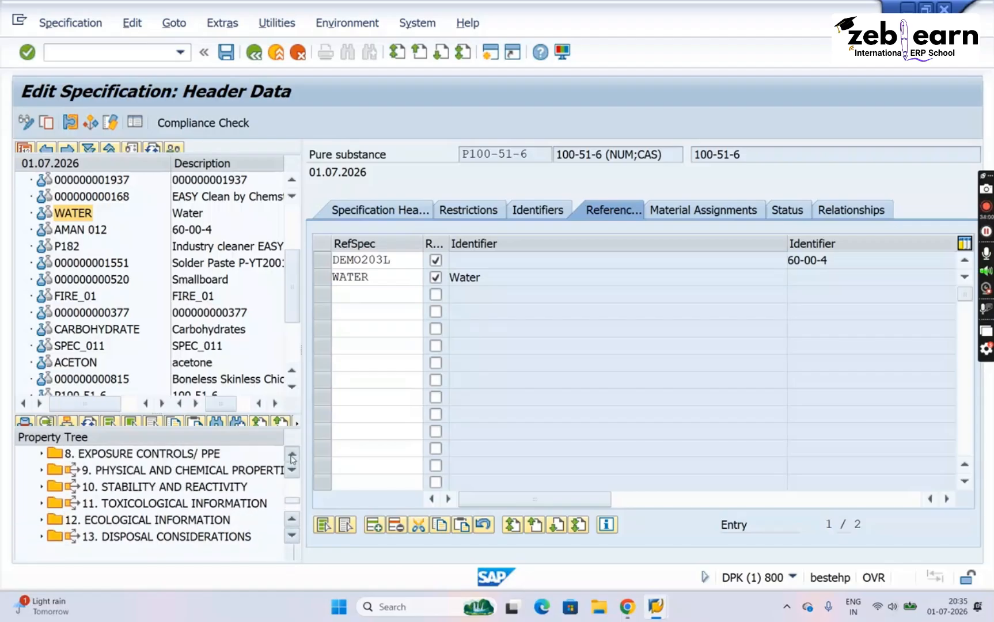
pyautogui.click(291, 455)
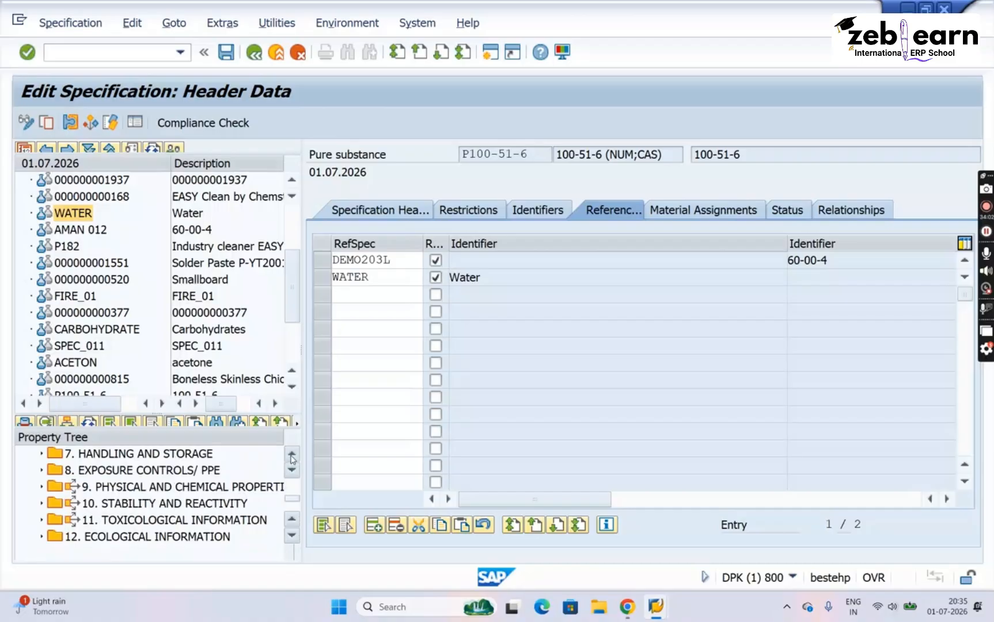
pyautogui.click(292, 536)
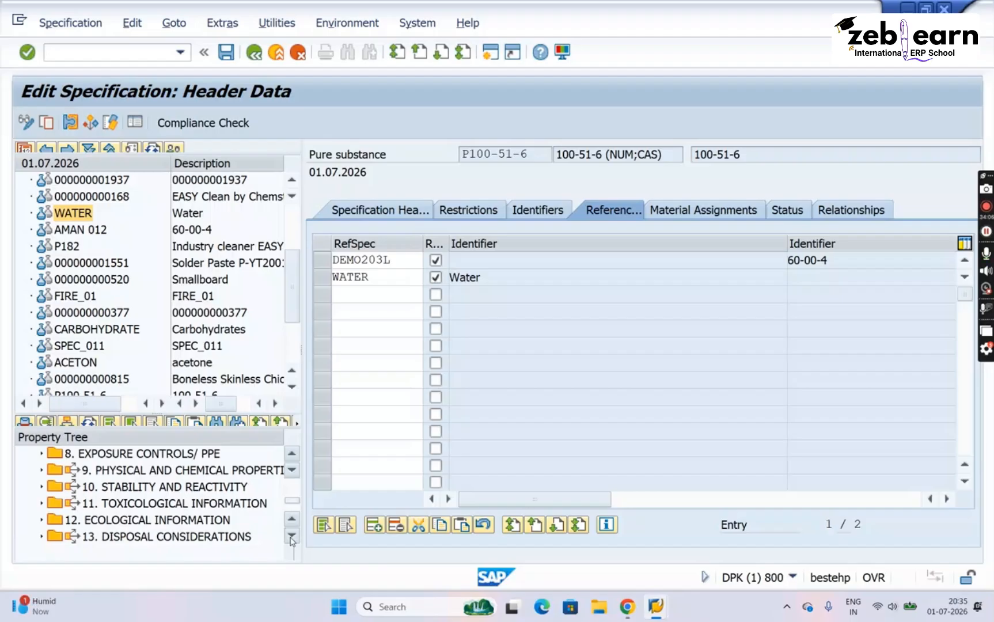
pyautogui.click(181, 490)
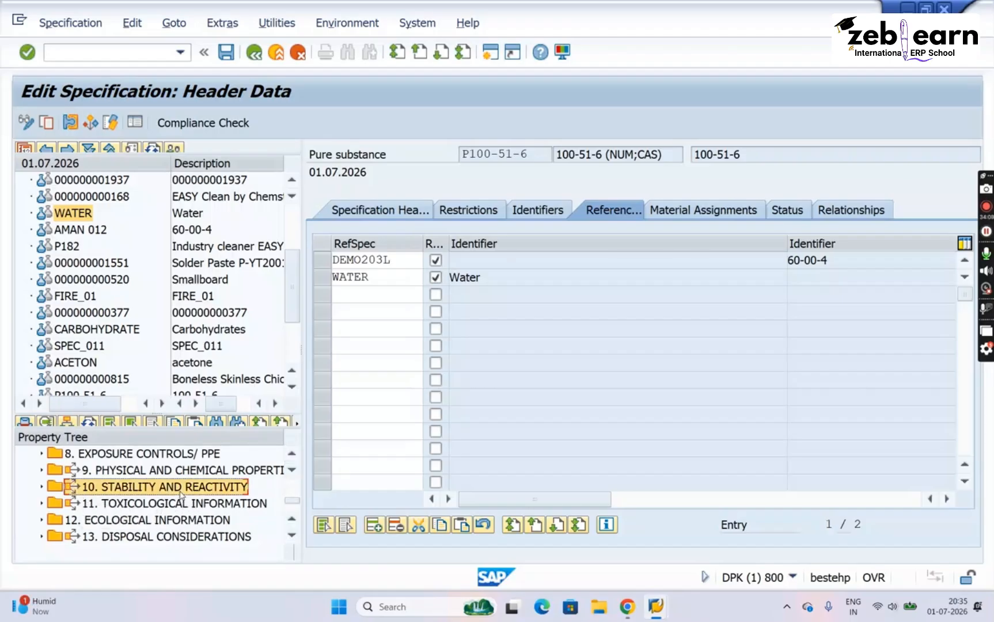
pyautogui.click(374, 278)
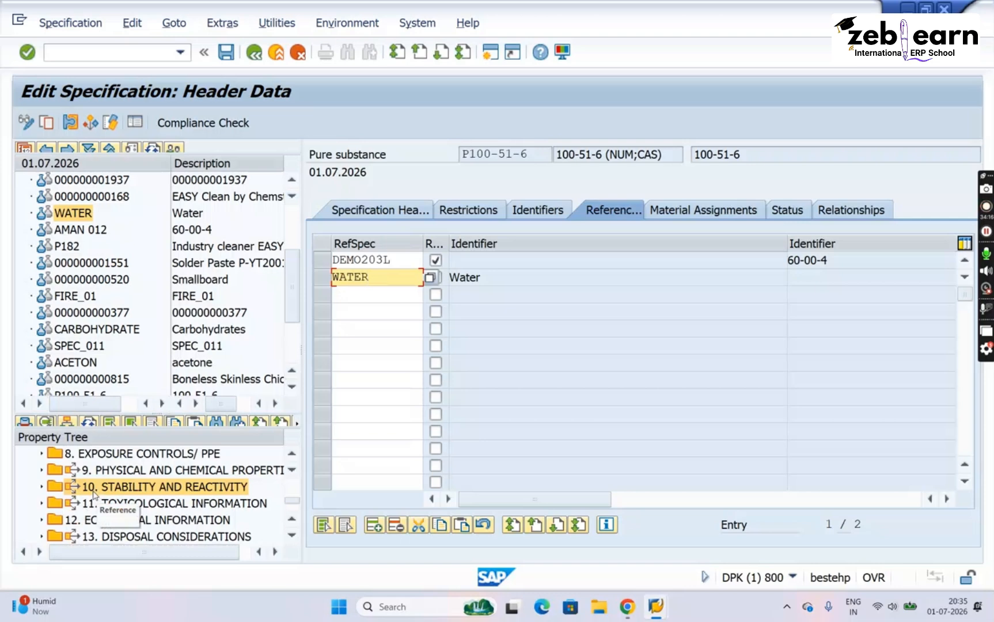
# View the Hazardous reactions value assignment under Stability and Reactivity to identify its reference source
pyautogui.click(41, 488)
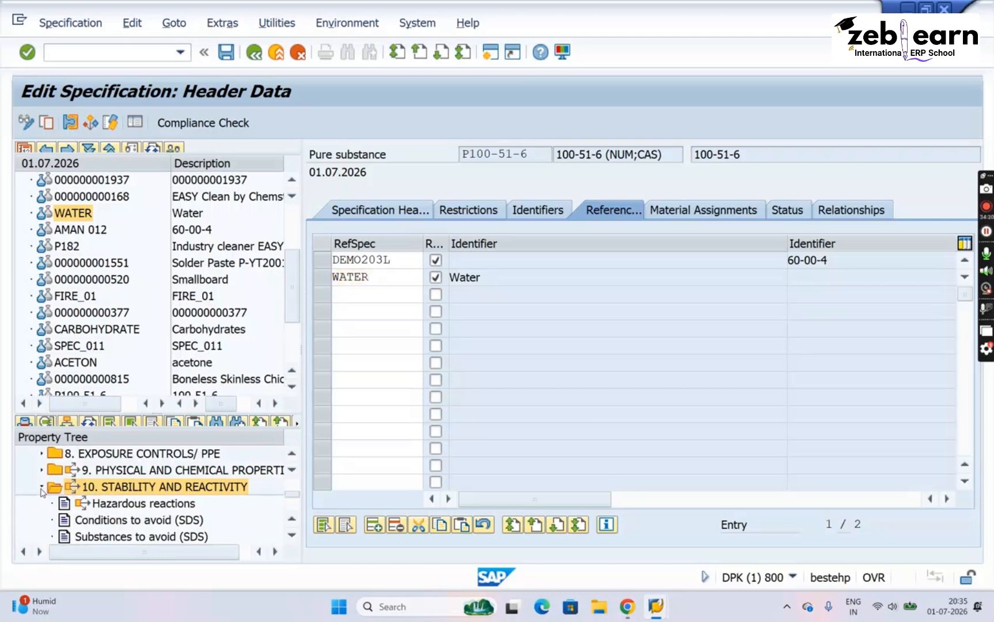
pyautogui.click(133, 506)
pyautogui.doubleClick(133, 505)
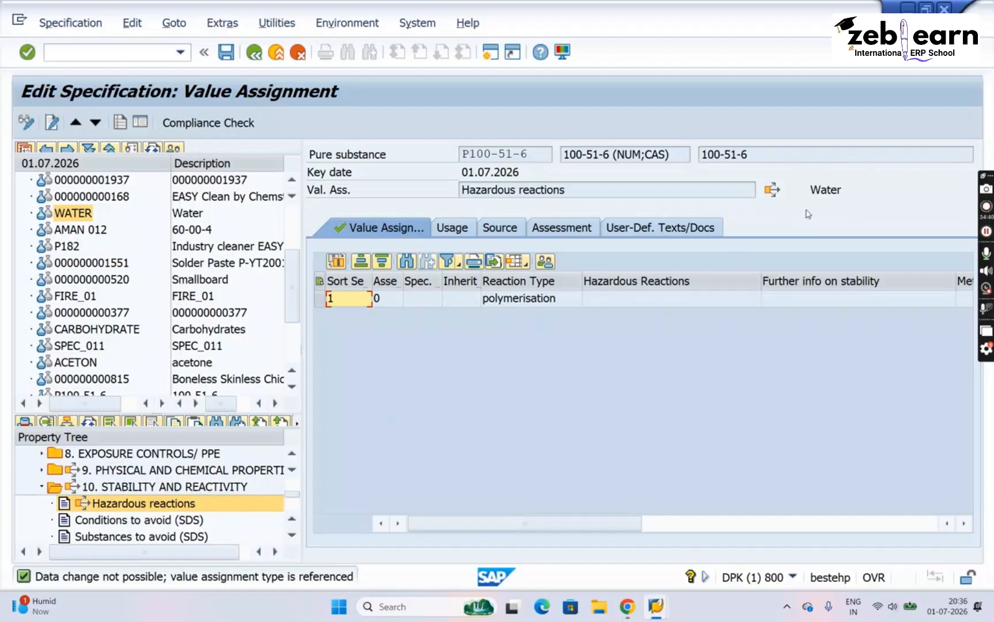
# View the State of matter value assignment under Physical and Chemical Properties and check its reference source
pyautogui.click(41, 489)
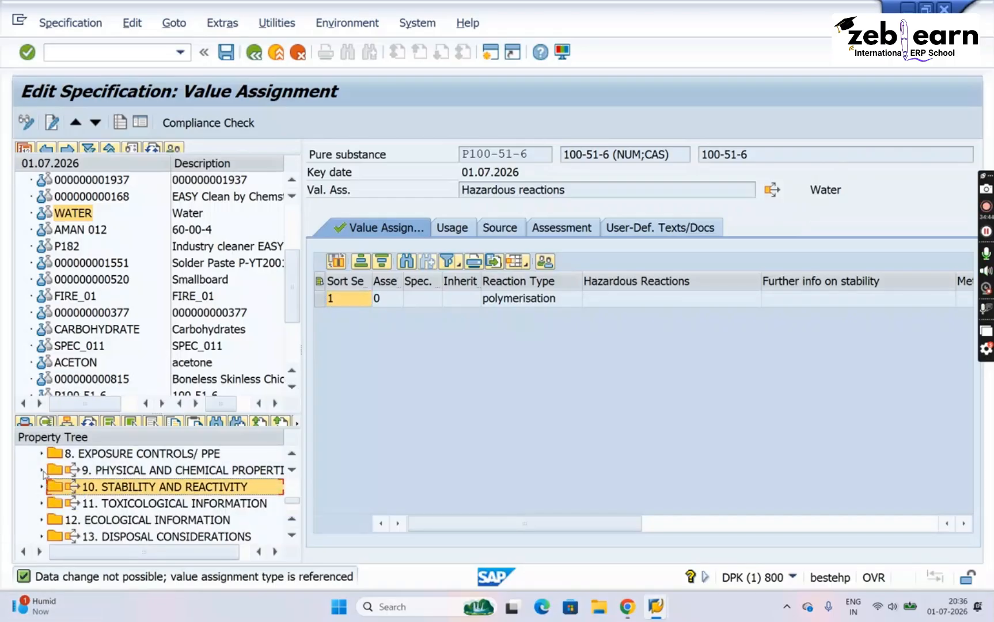
pyautogui.click(42, 471)
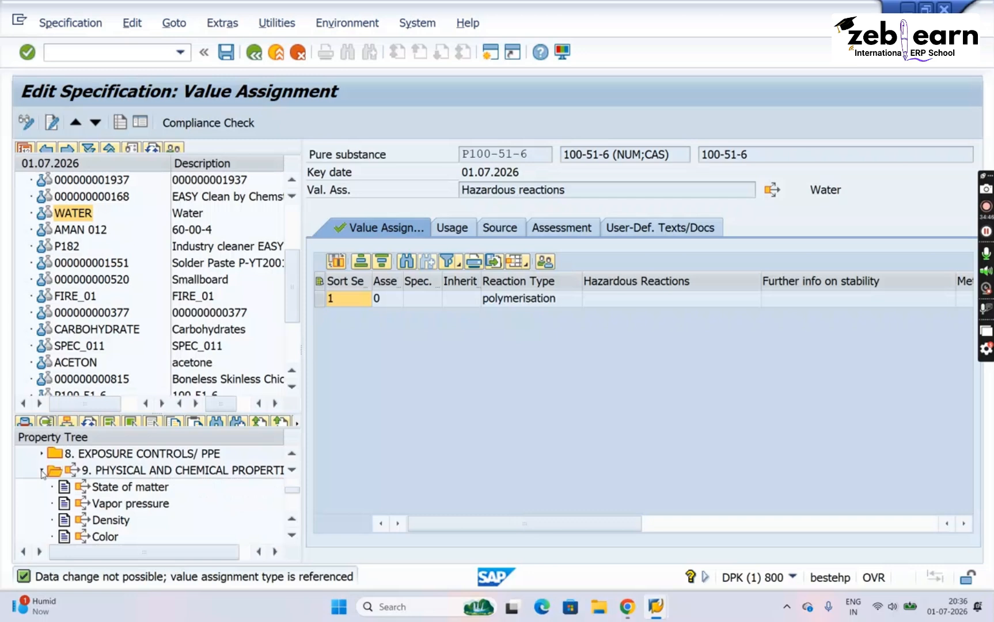
pyautogui.doubleClick(129, 488)
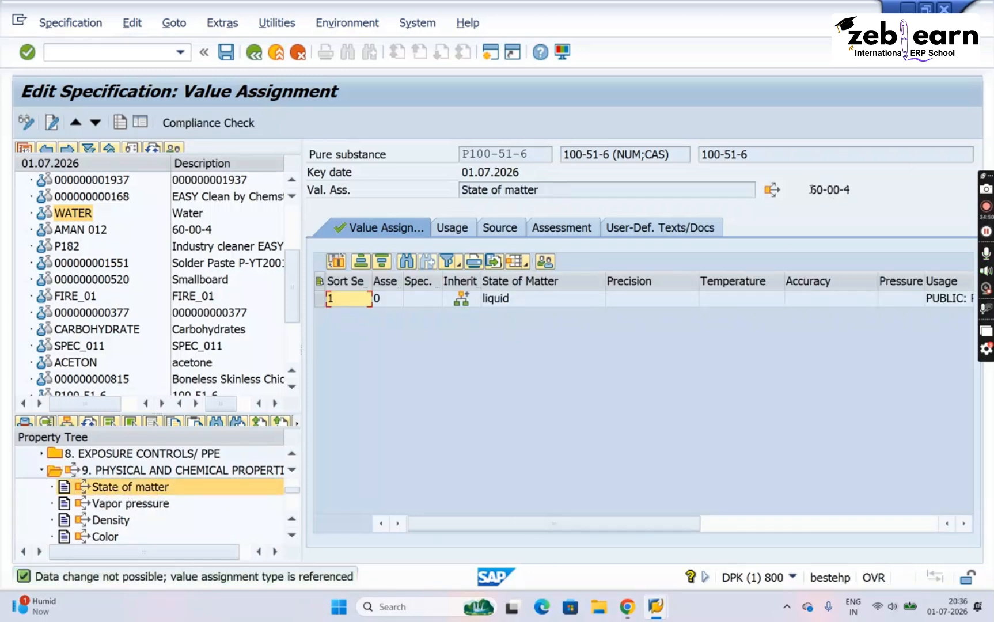
pyautogui.moveTo(809, 189); pyautogui.dragTo(851, 189)
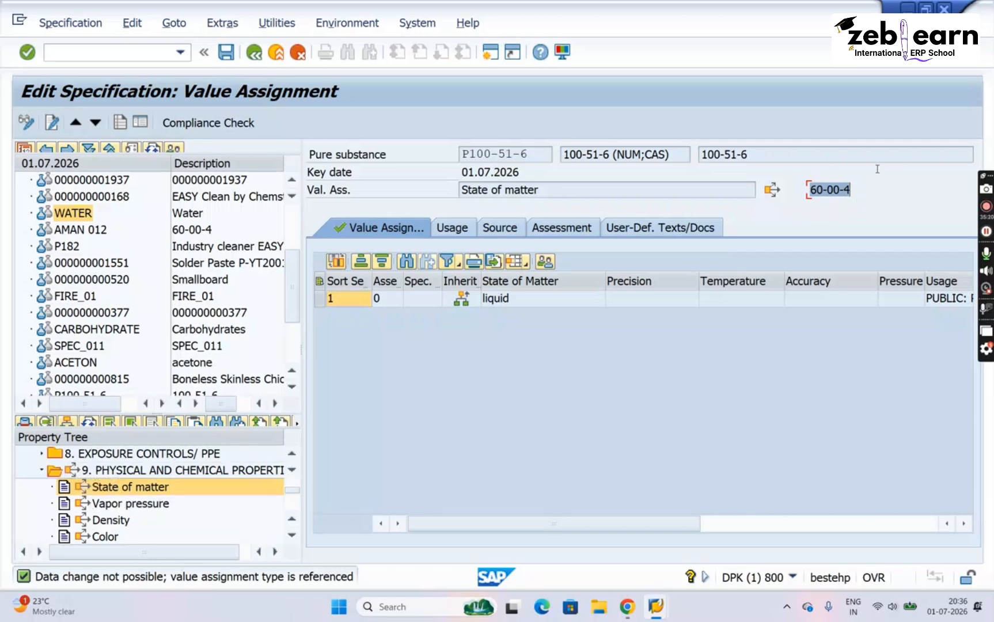
pyautogui.click(848, 190)
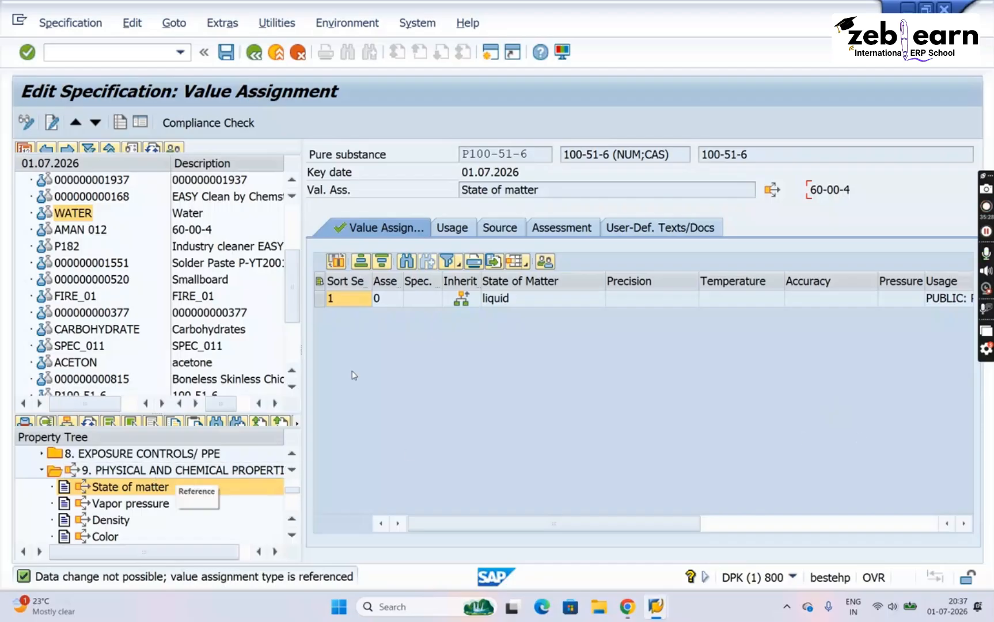
# Reopen P100-51-6 from the hit list, delete its DEMO203L reference specification and save
pyautogui.click(254, 53)
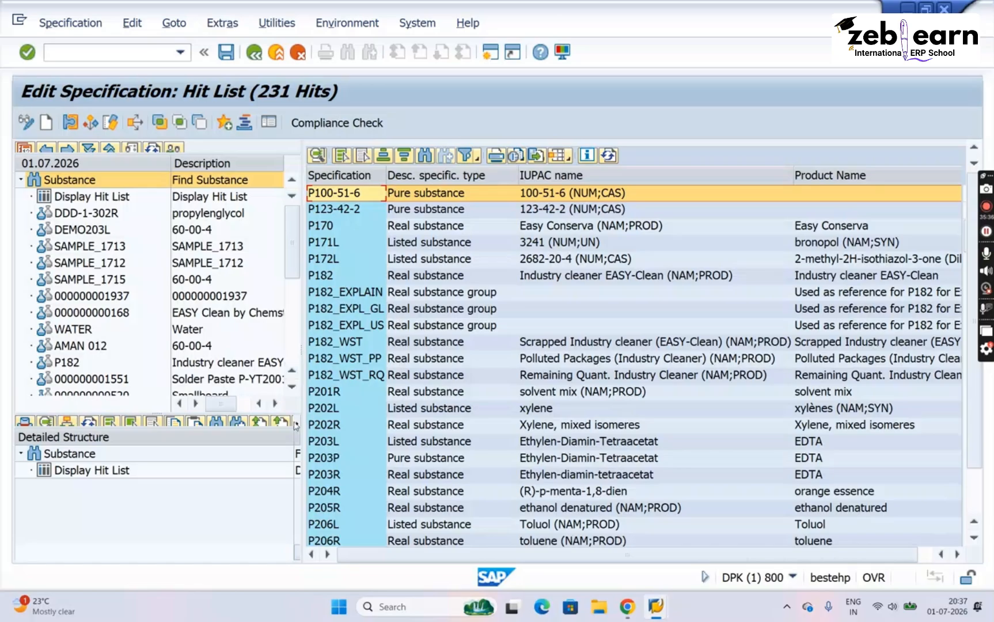
pyautogui.doubleClick(368, 198)
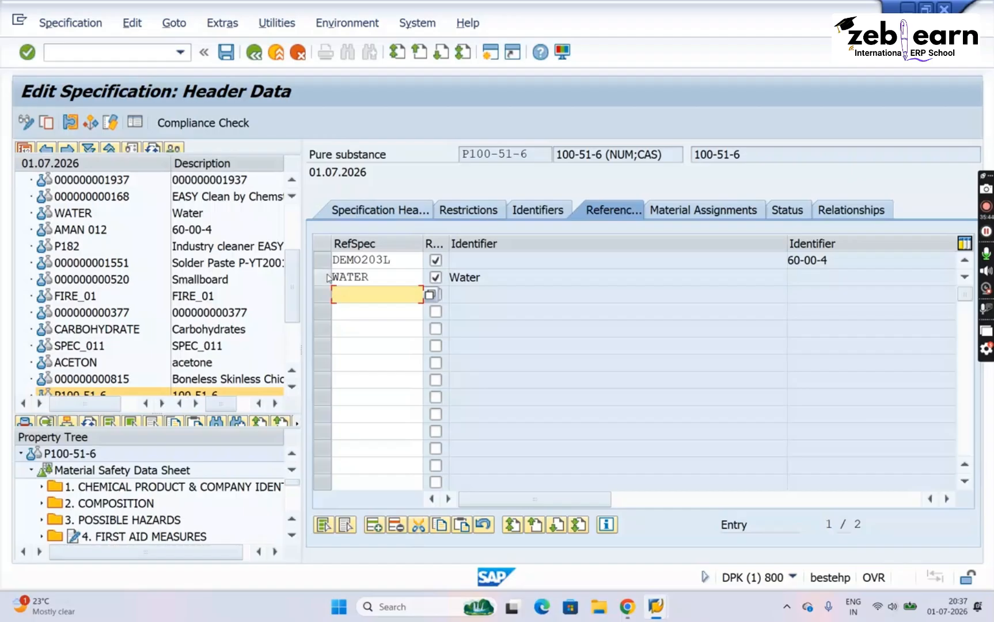
pyautogui.click(323, 263)
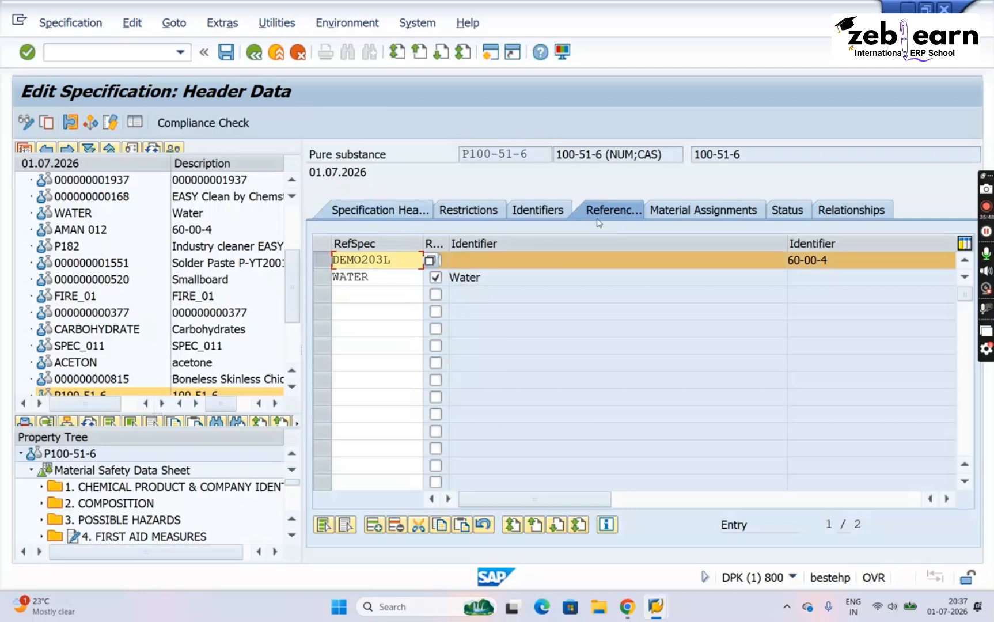
pyautogui.click(292, 536)
pyautogui.click(292, 535)
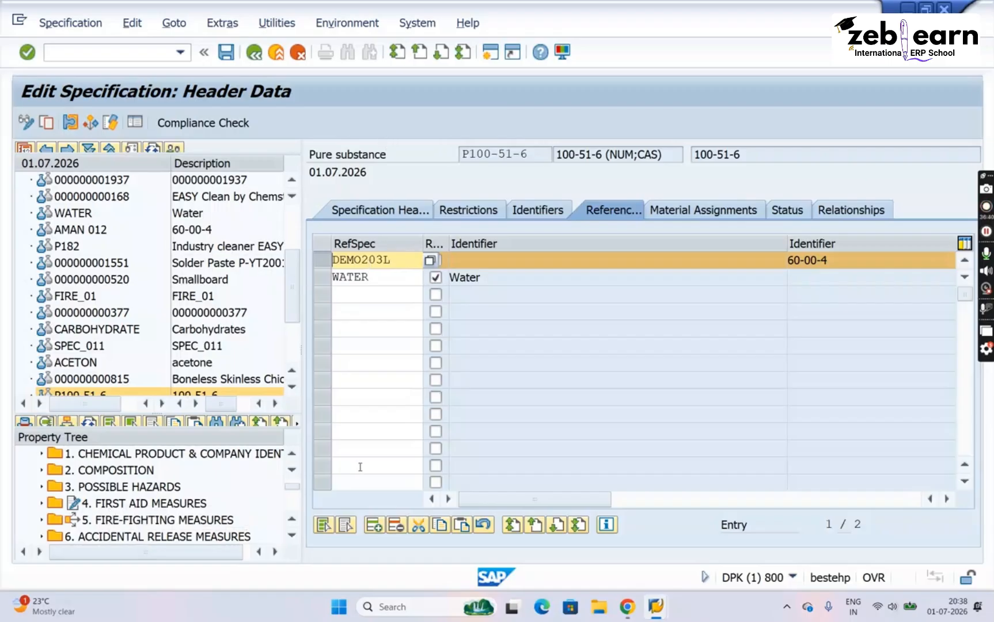
pyautogui.click(394, 522)
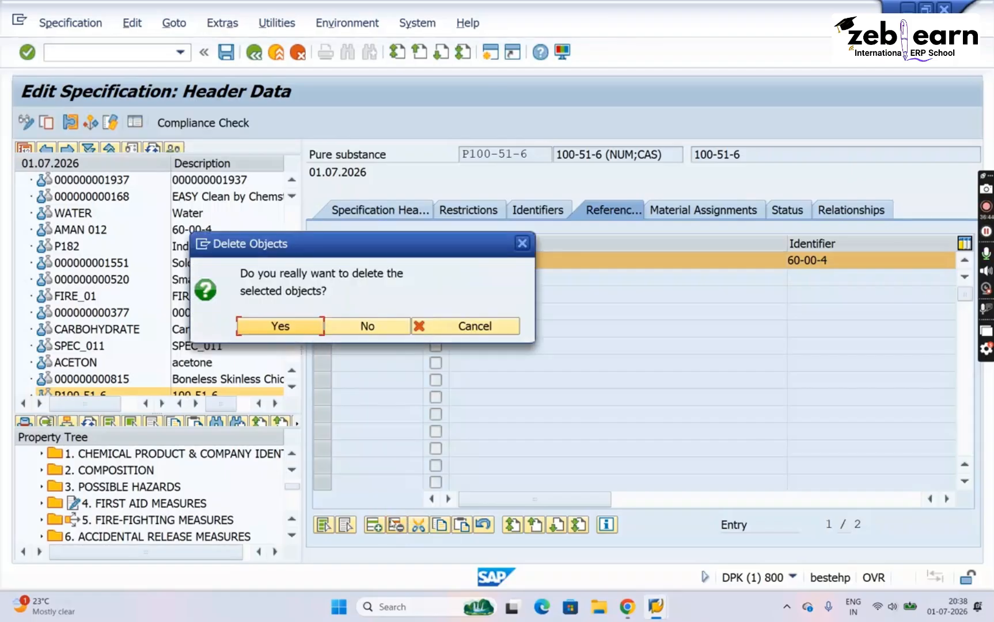
pyautogui.click(295, 327)
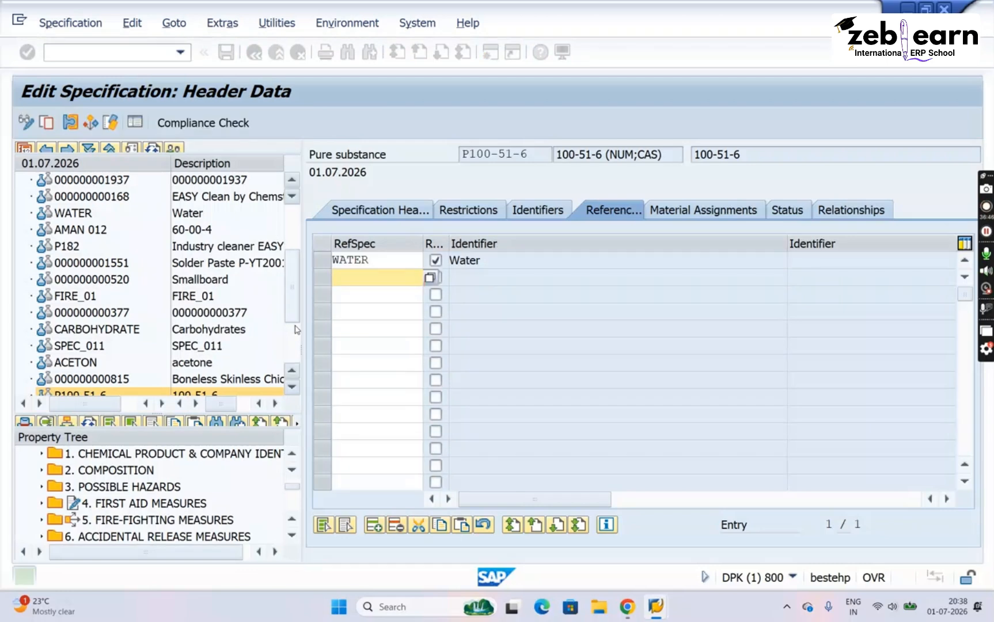
pyautogui.click(229, 58)
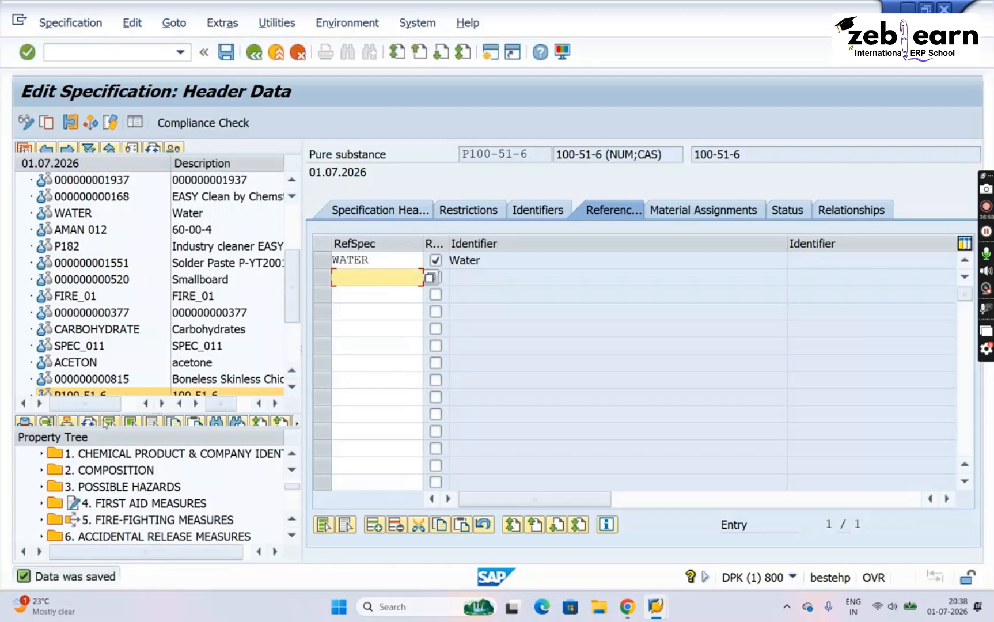
# Refresh the property tree and check which sections are still referenced from WATER, including Fire-Fighting Measures, Stability and Reactivity and Toxicological Information
pyautogui.click(90, 424)
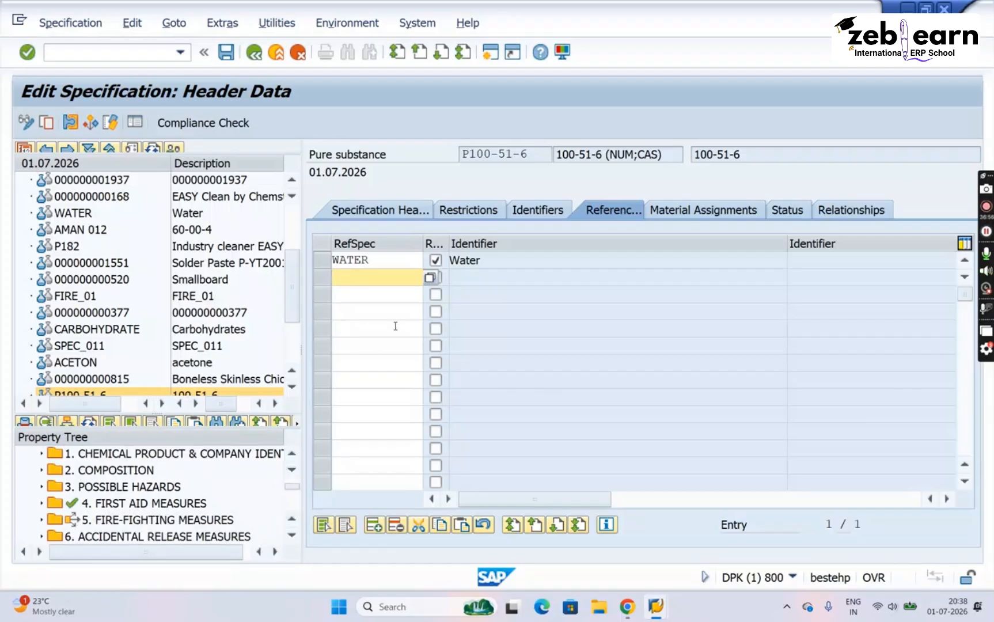
pyautogui.click(388, 260)
pyautogui.doubleClick(387, 260)
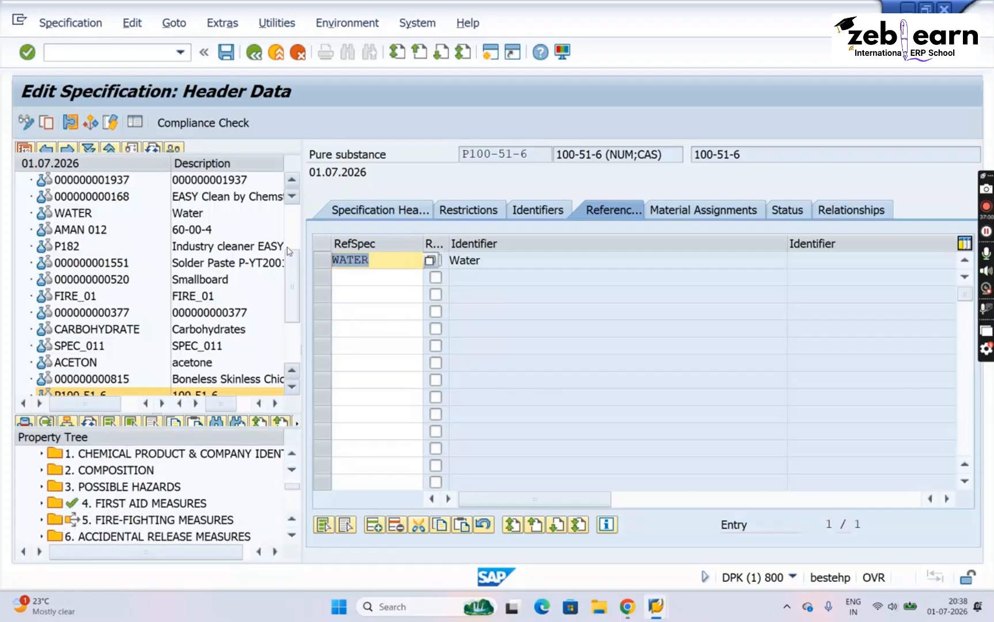
pyautogui.click(149, 524)
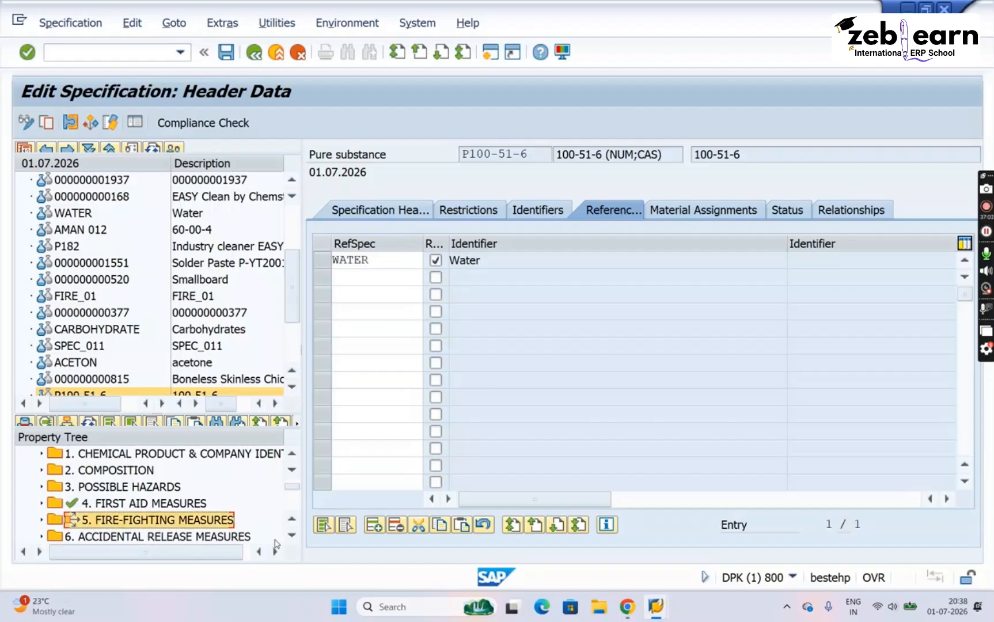
pyautogui.scroll(-3, 292, 539)
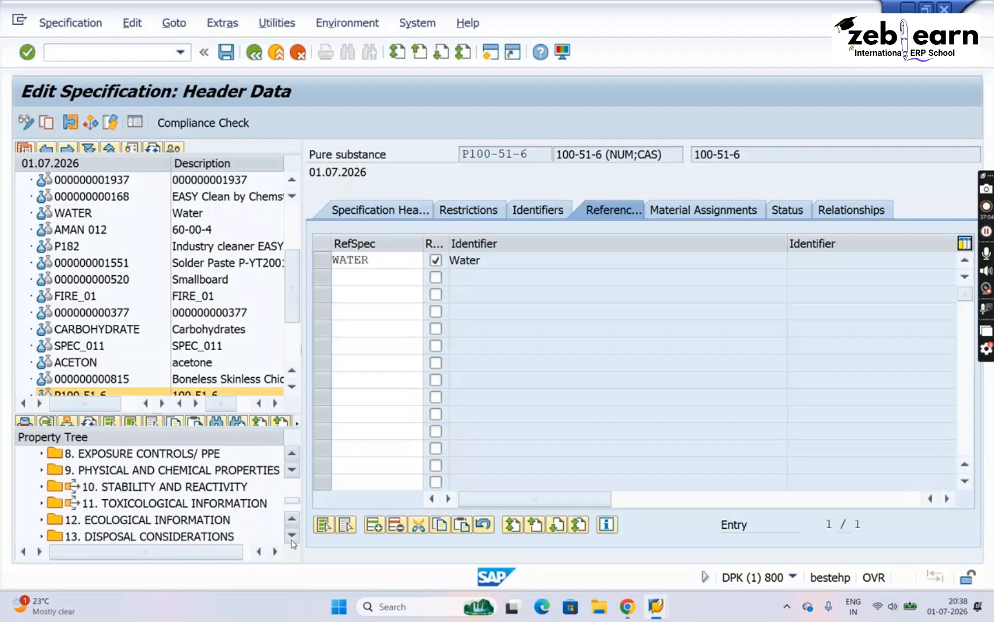
pyautogui.click(152, 489)
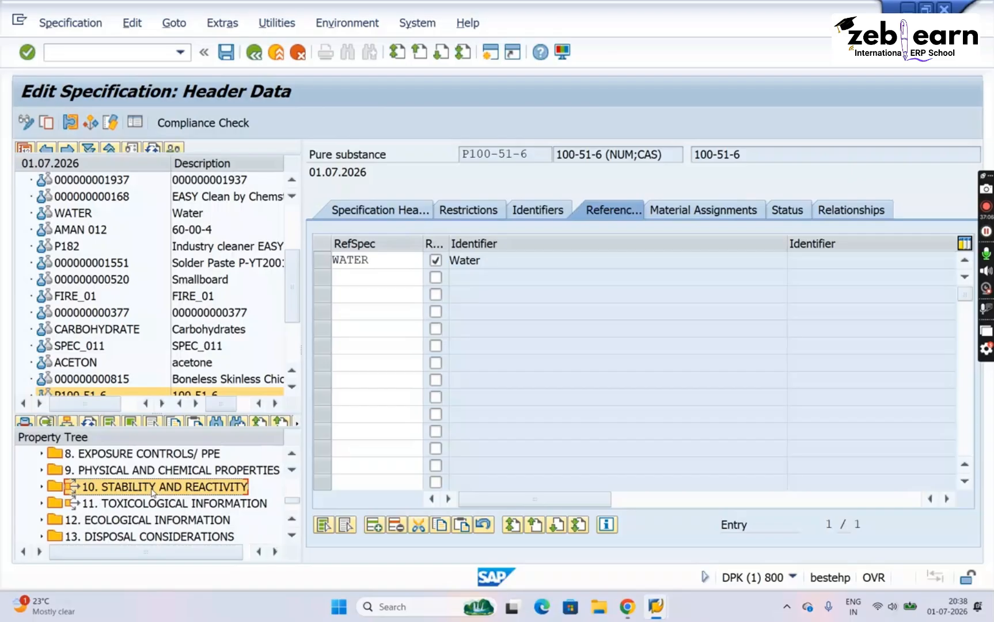
pyautogui.click(153, 504)
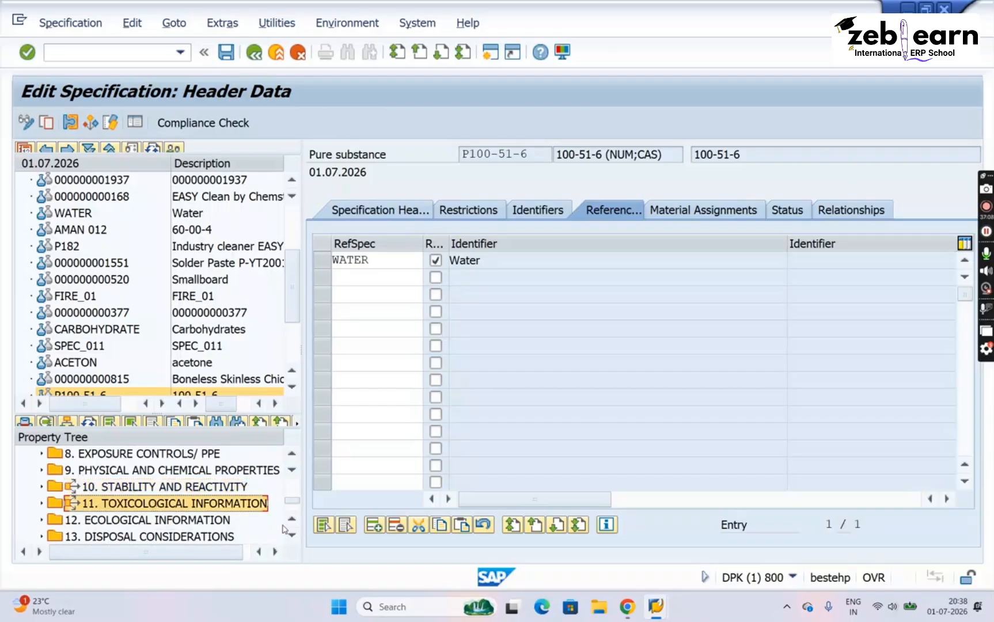
pyautogui.scroll(-3, 292, 539)
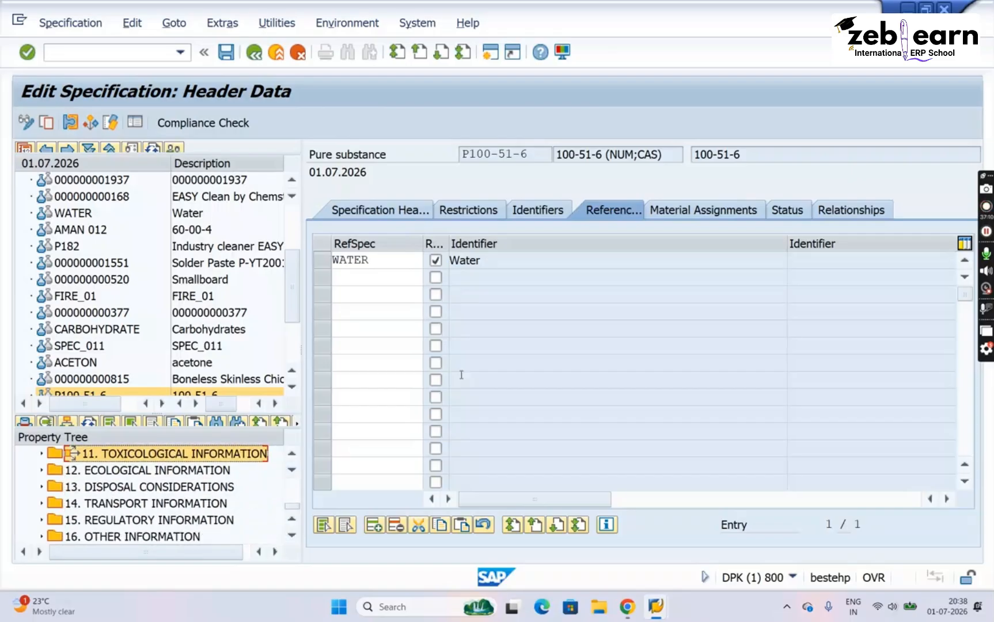
pyautogui.click(390, 260)
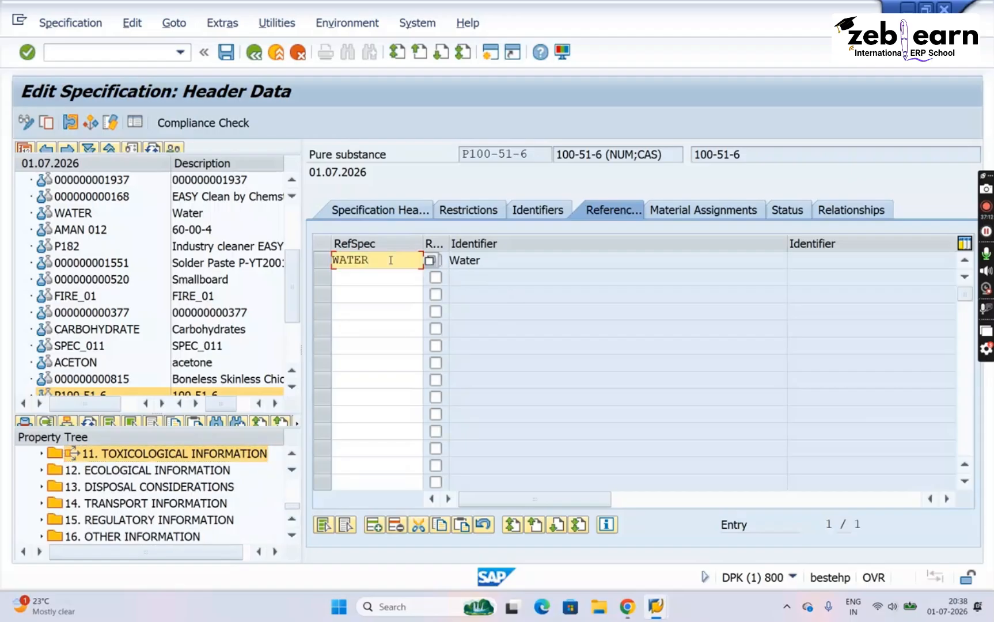
# Review the property tree back up to its root and recheck the markers on the first six sections
pyautogui.scroll(2, 290, 492)
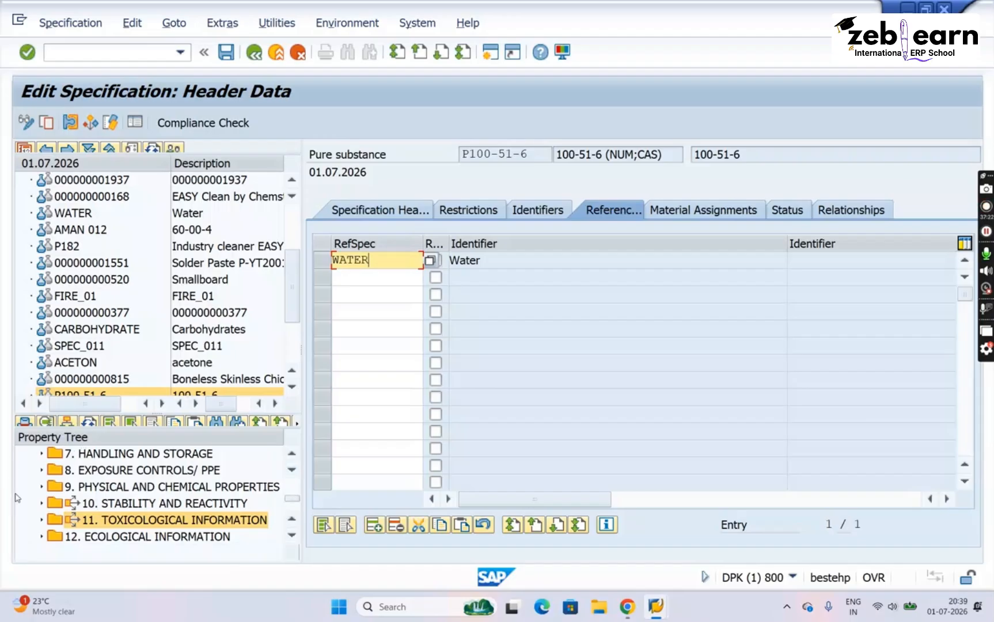
pyautogui.scroll(2, 291, 484)
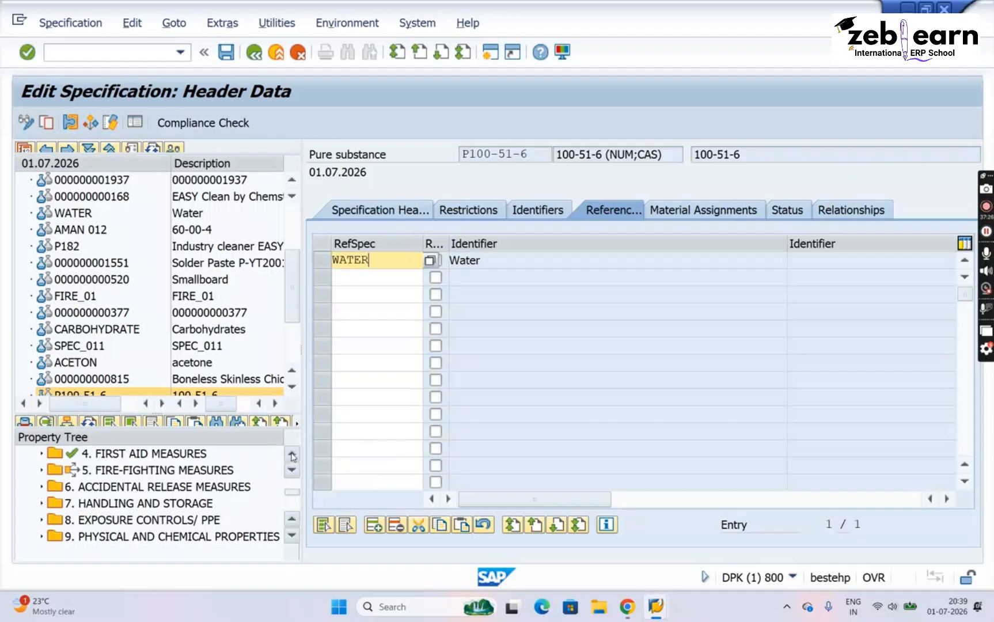
pyautogui.scroll(3, 292, 458)
pyautogui.scroll(2, 292, 458)
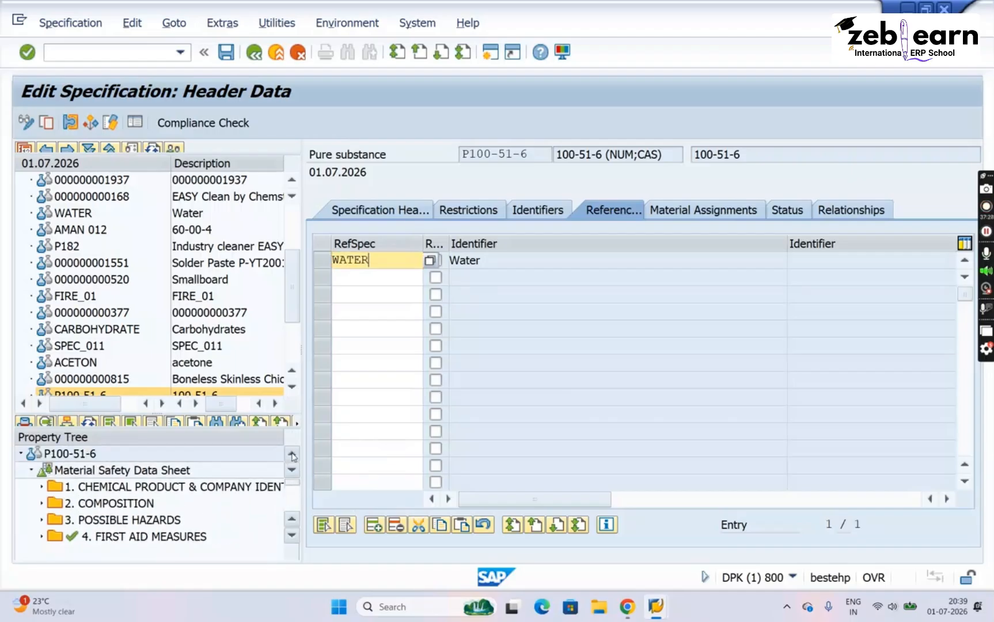
pyautogui.scroll(-2, 291, 539)
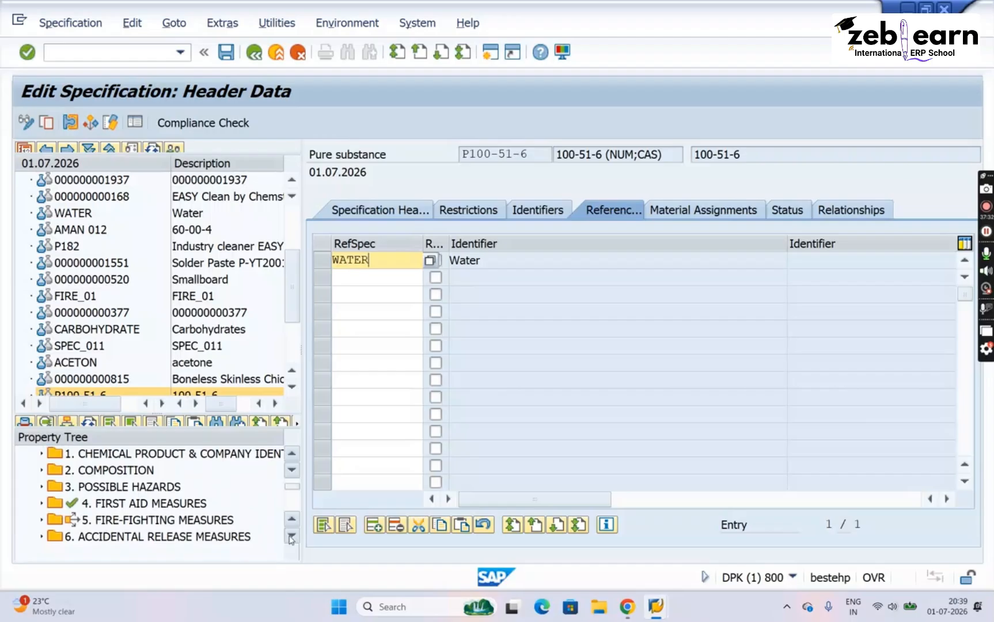
# Expand section 5, Fire-Fighting Measures, in the property tree and open its Hazardous reactions value assignment
pyautogui.scroll(-3, 291, 539)
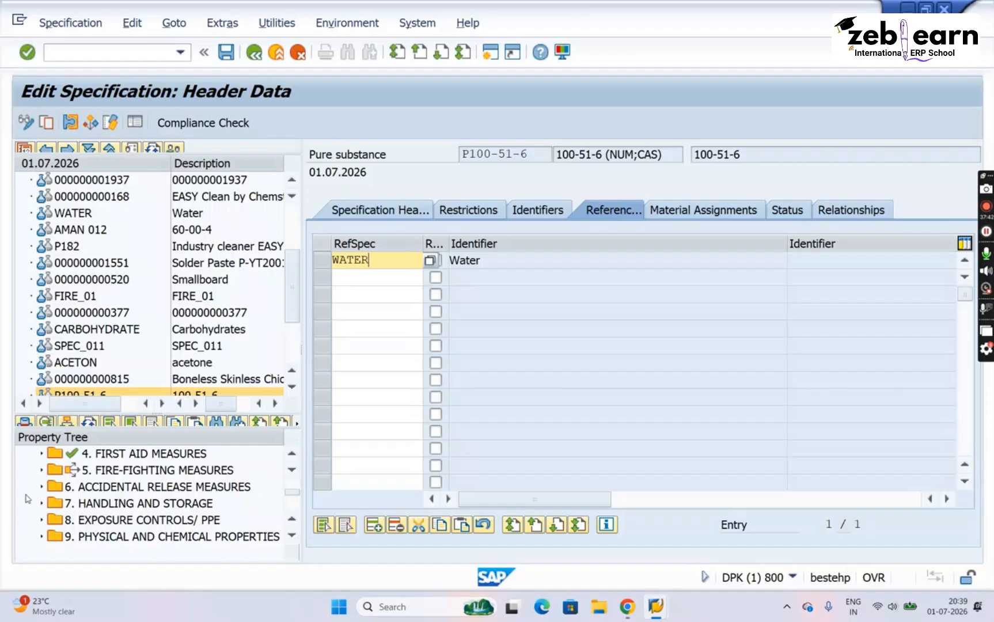
pyautogui.click(41, 471)
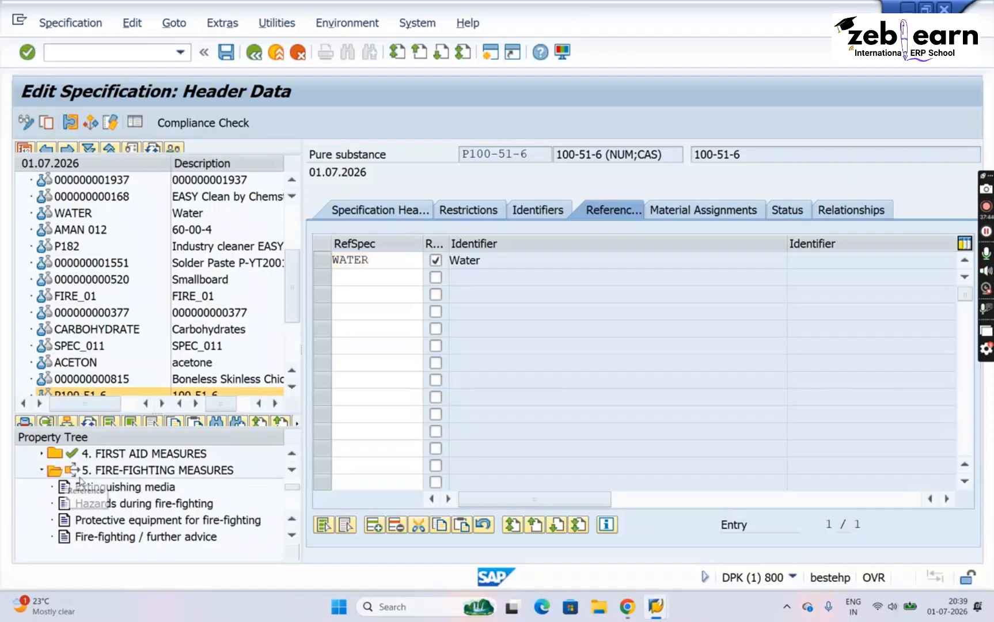
pyautogui.click(293, 539)
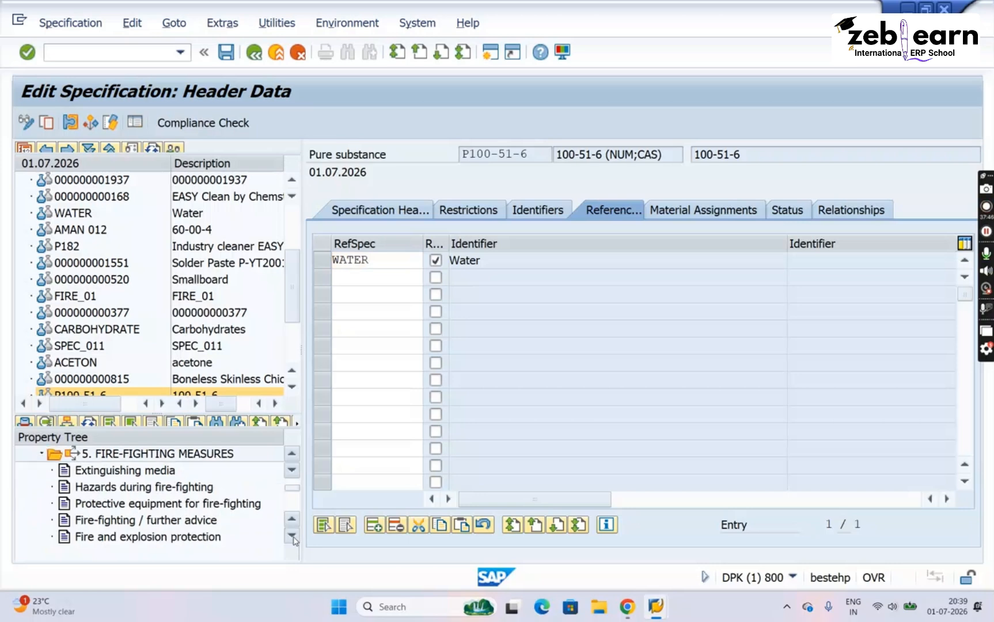
pyautogui.click(294, 539)
pyautogui.click(293, 539)
pyautogui.click(293, 539)
pyautogui.click(293, 538)
pyautogui.click(293, 538)
pyautogui.click(293, 538)
pyautogui.click(294, 538)
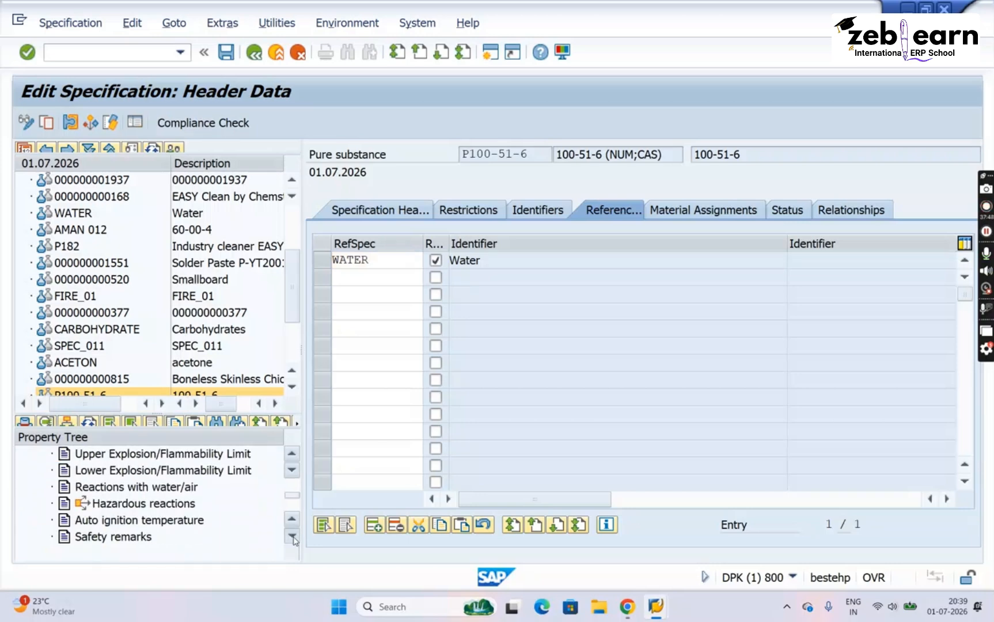
pyautogui.doubleClick(115, 507)
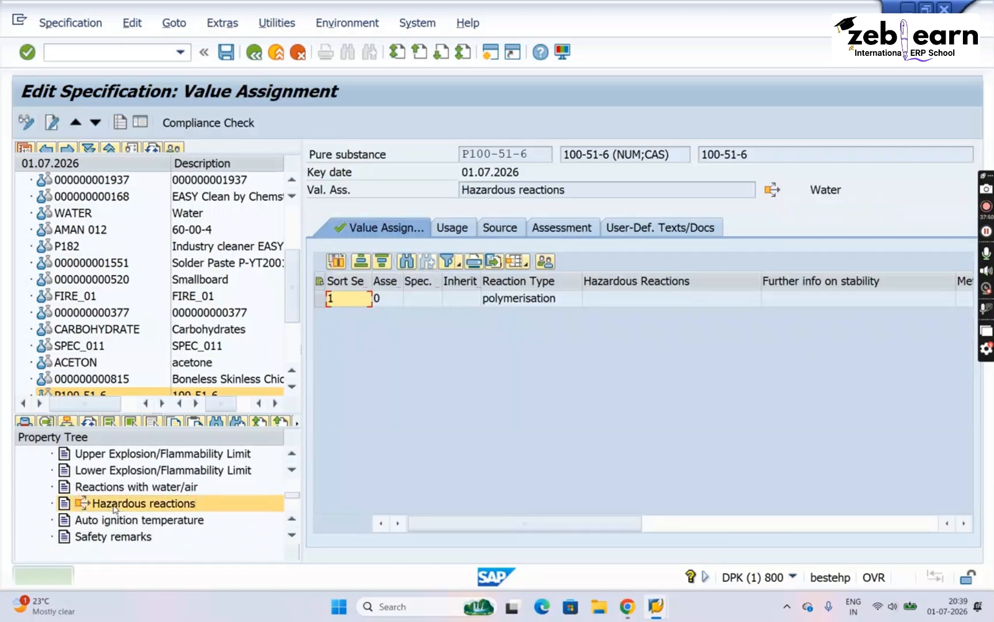
# Overwrite the referenced Hazardous reactions assignment by copying the WATER values as a template, agreeing to save the changed data
pyautogui.click(319, 298)
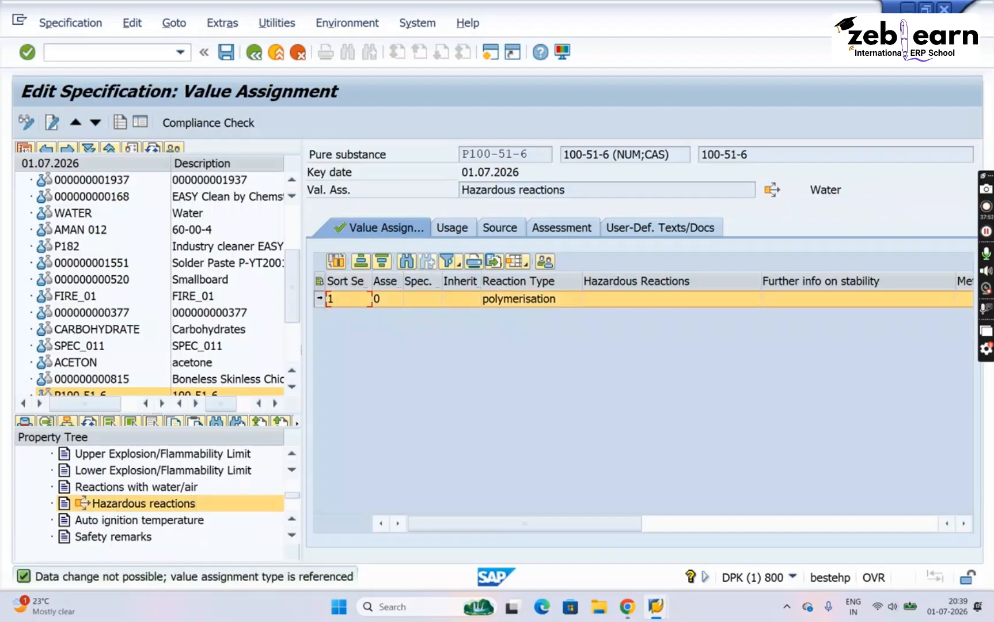
pyautogui.click(53, 123)
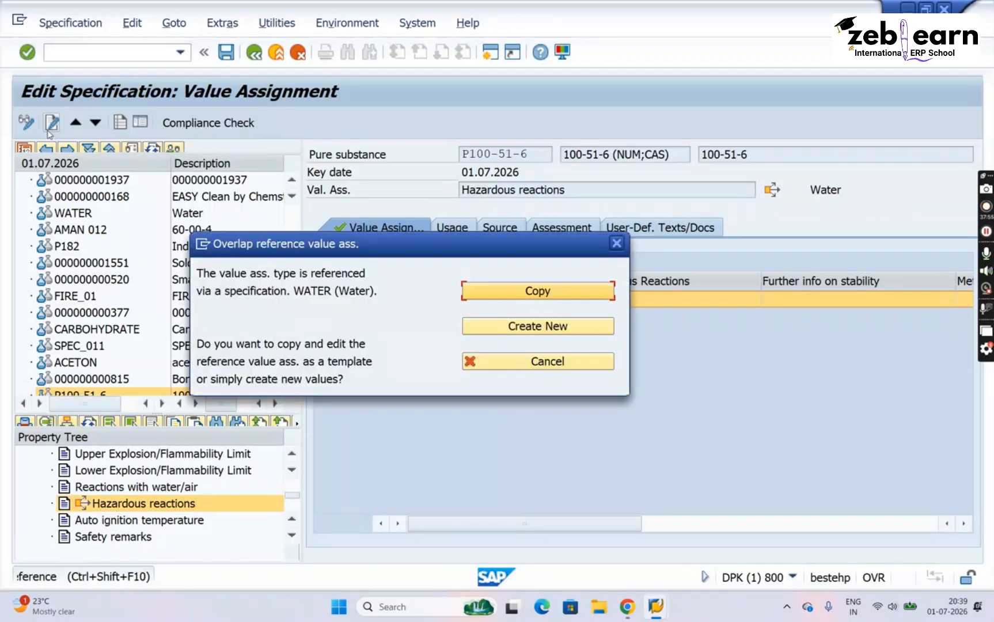
pyautogui.click(514, 292)
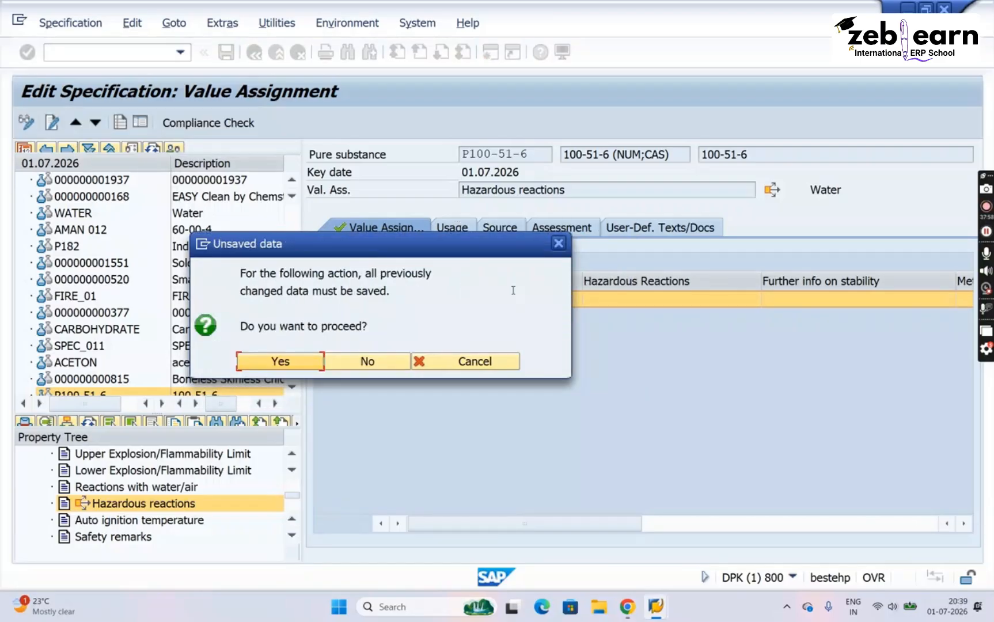
pyautogui.click(280, 361)
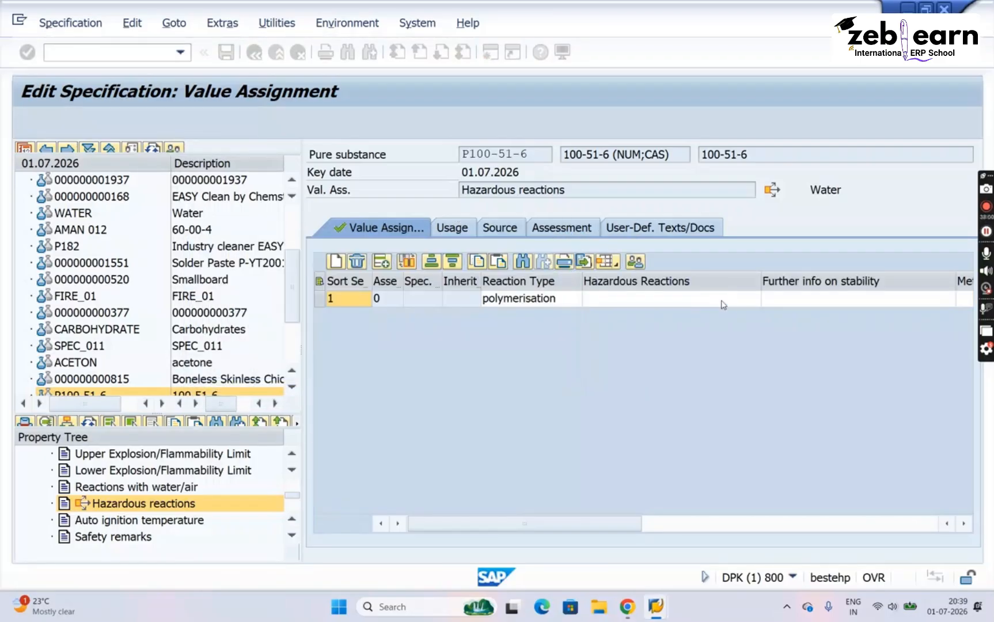
# Replace the Reaction Type phrase "polymerisation" with "No information available." (CUST-N12.00024440)
pyautogui.click(557, 299)
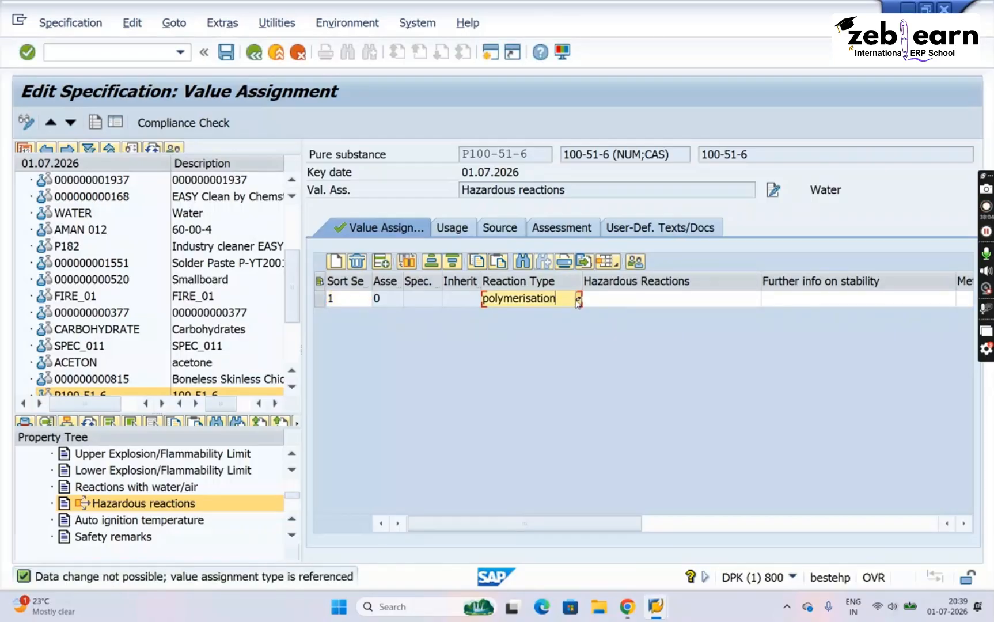
pyautogui.click(578, 299)
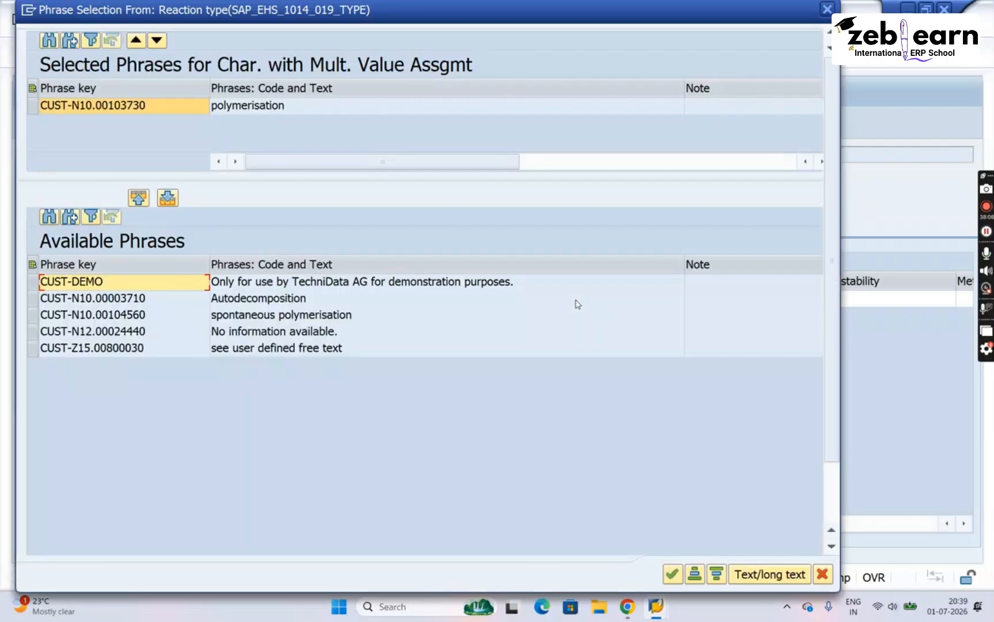
pyautogui.doubleClick(308, 332)
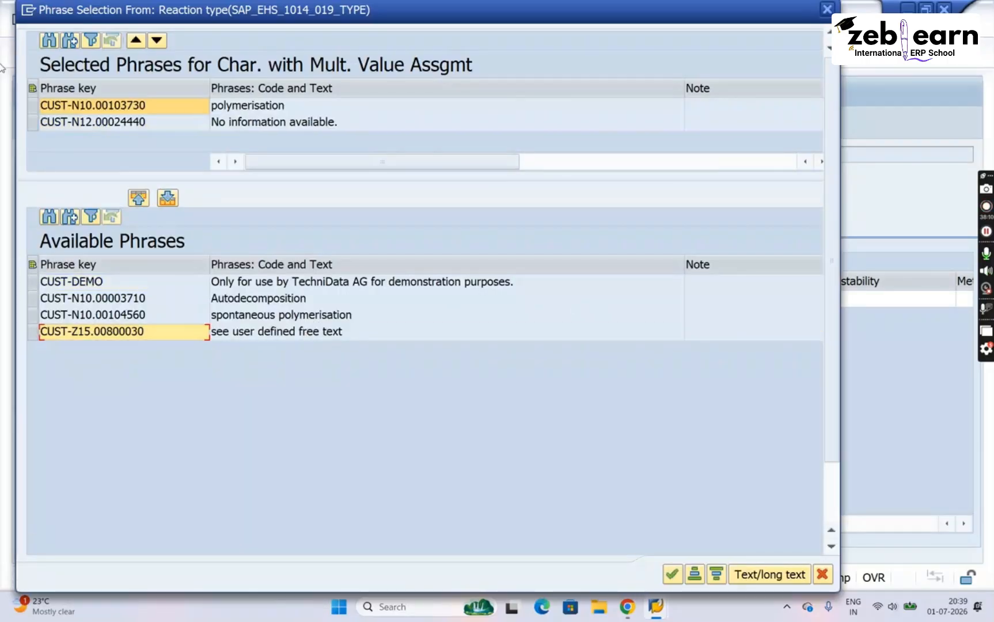
pyautogui.click(32, 106)
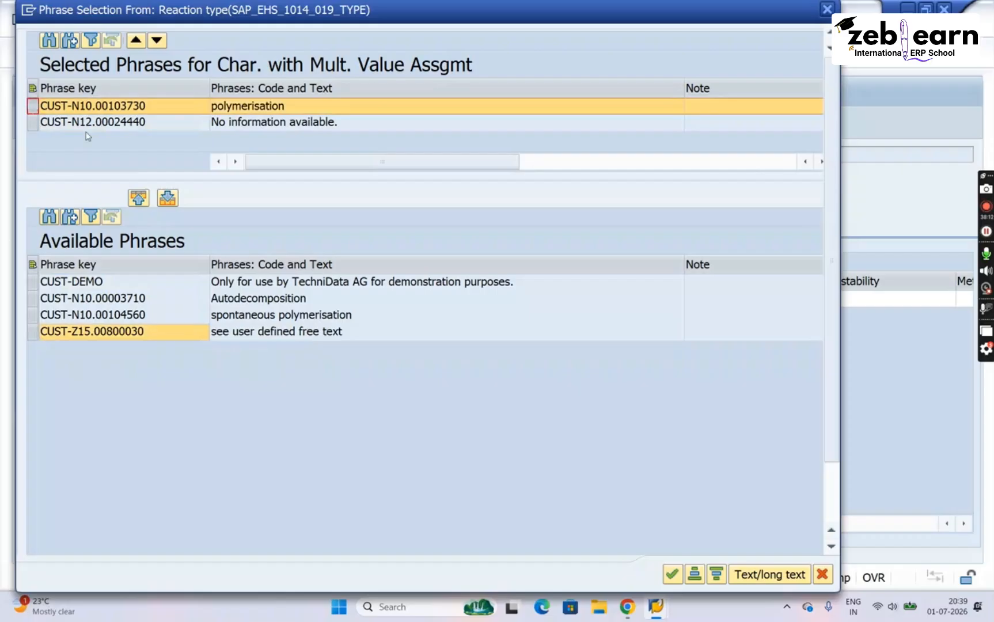
pyautogui.click(167, 197)
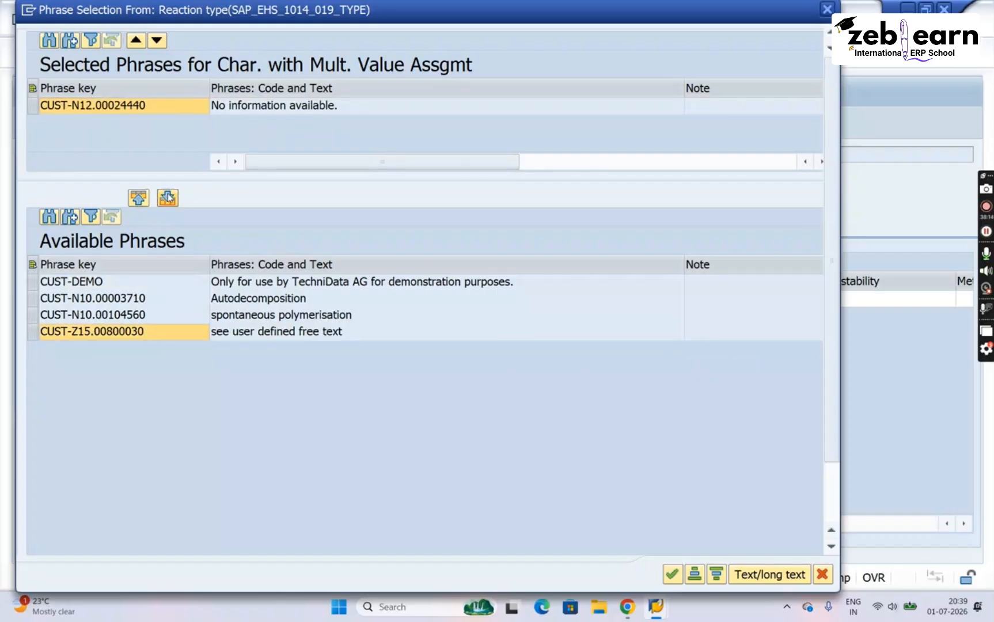
pyautogui.click(674, 574)
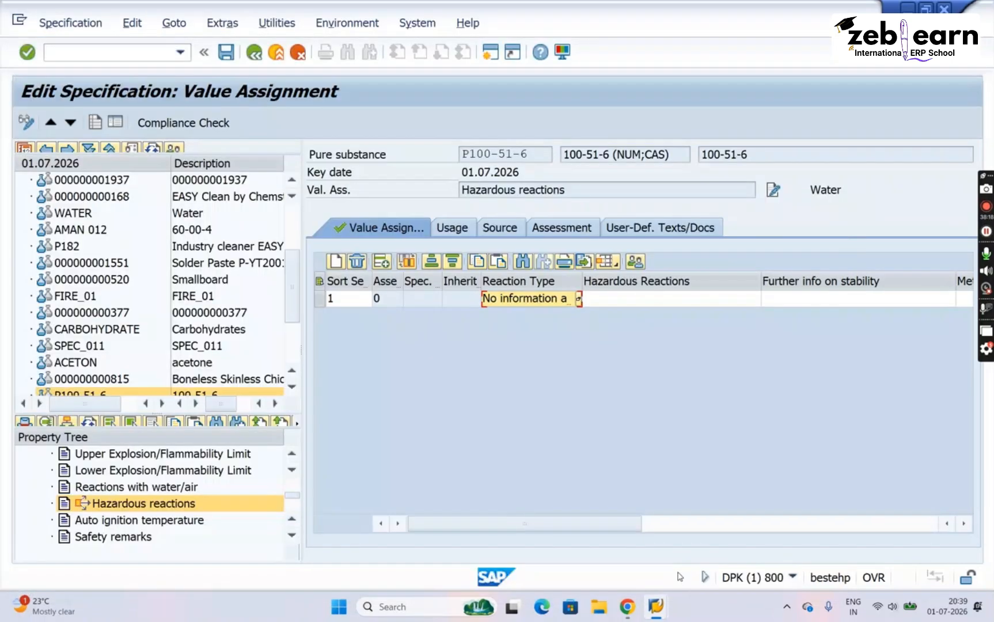
# Save the specification, refresh the property tree and check the reference marker on Hazardous reactions
pyautogui.click(225, 53)
pyautogui.click(88, 424)
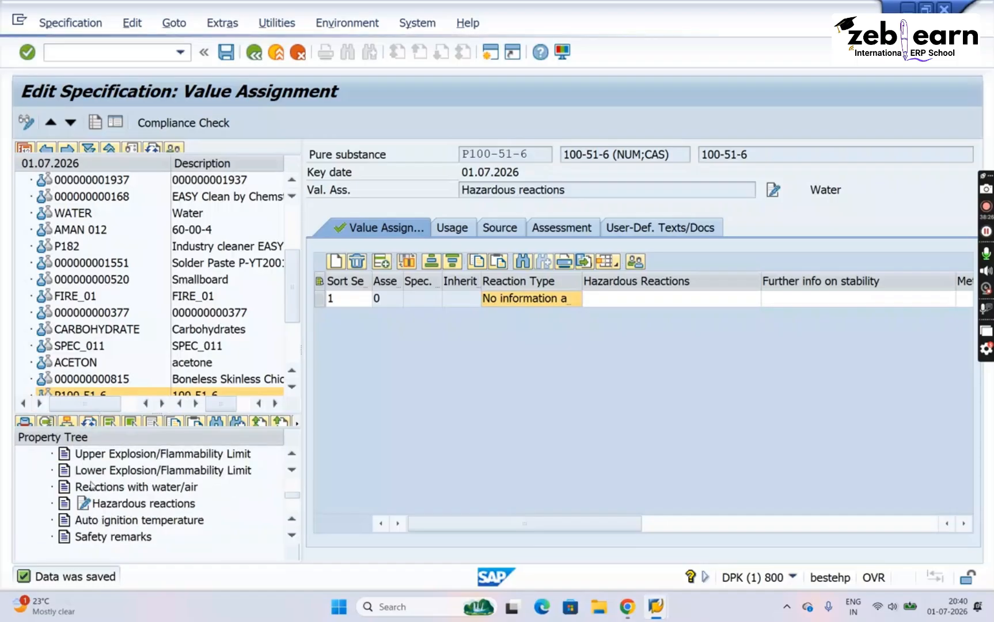
pyautogui.click(131, 509)
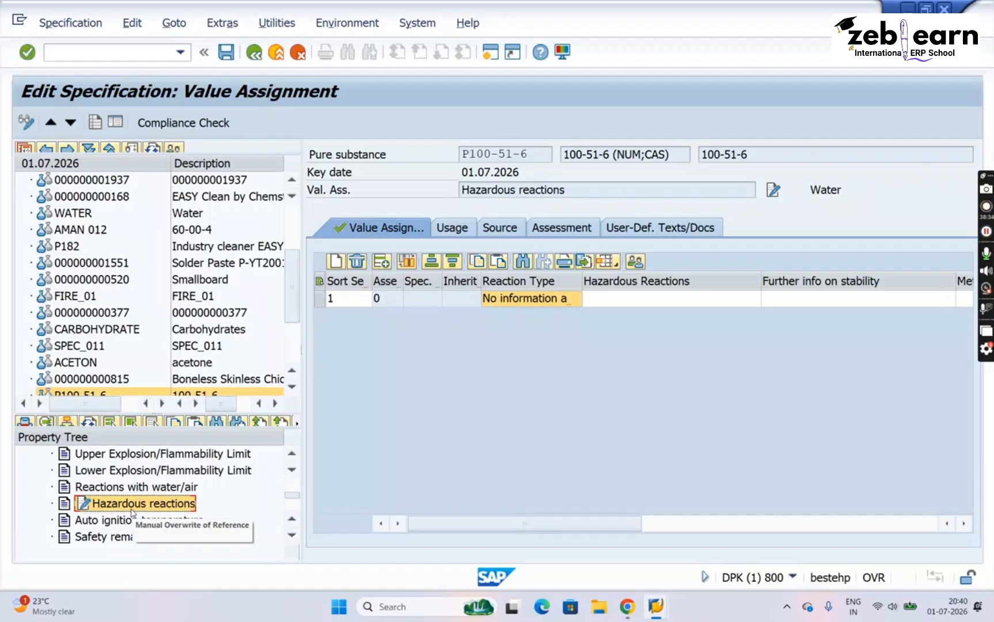
# Return to the P100-51-6 header data, delete its WATER reference specification and save
pyautogui.click(297, 490)
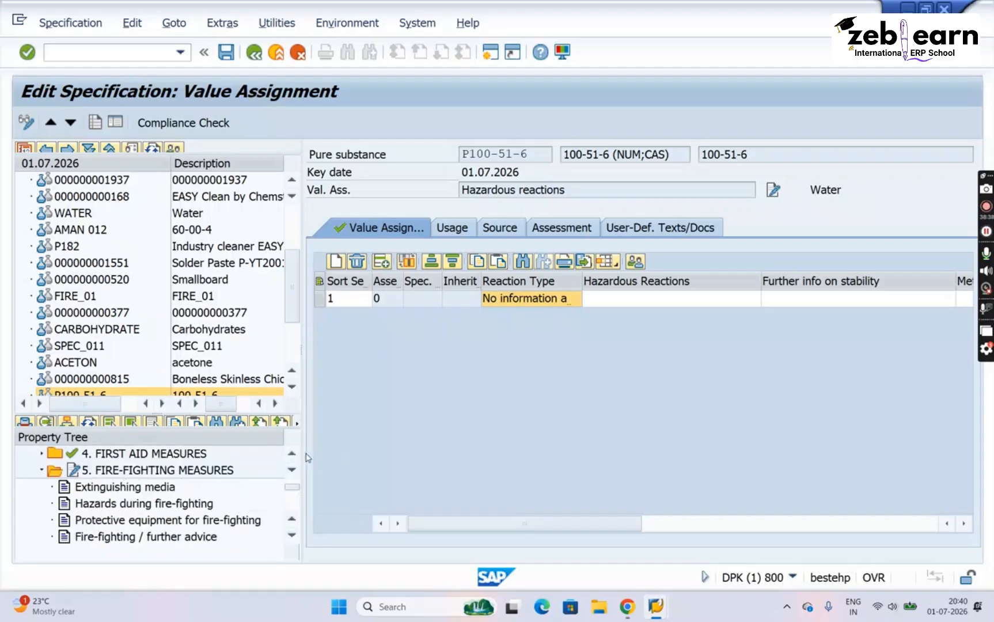
pyautogui.click(293, 458)
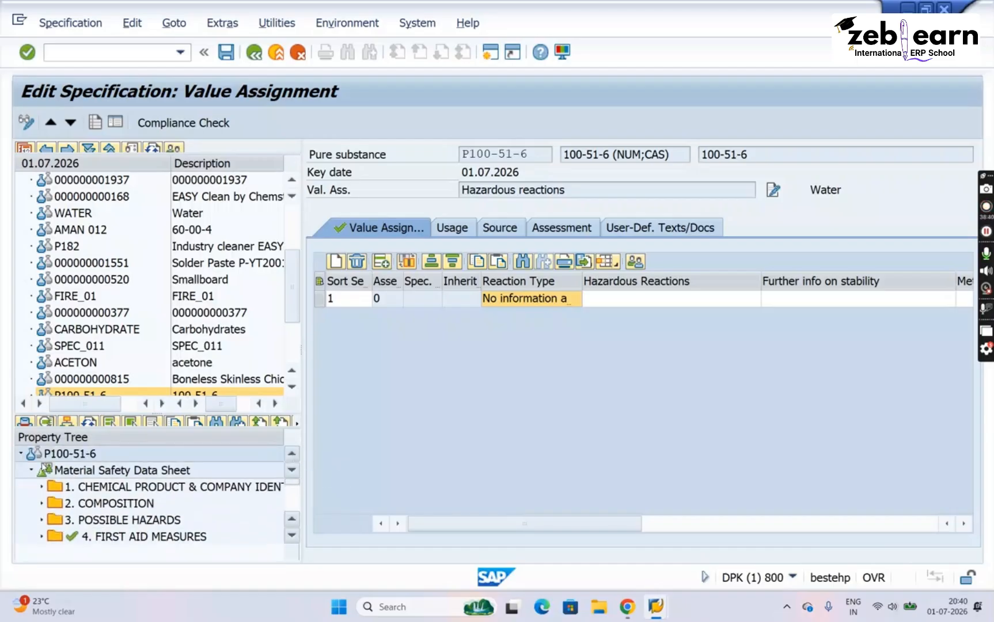
pyautogui.doubleClick(79, 459)
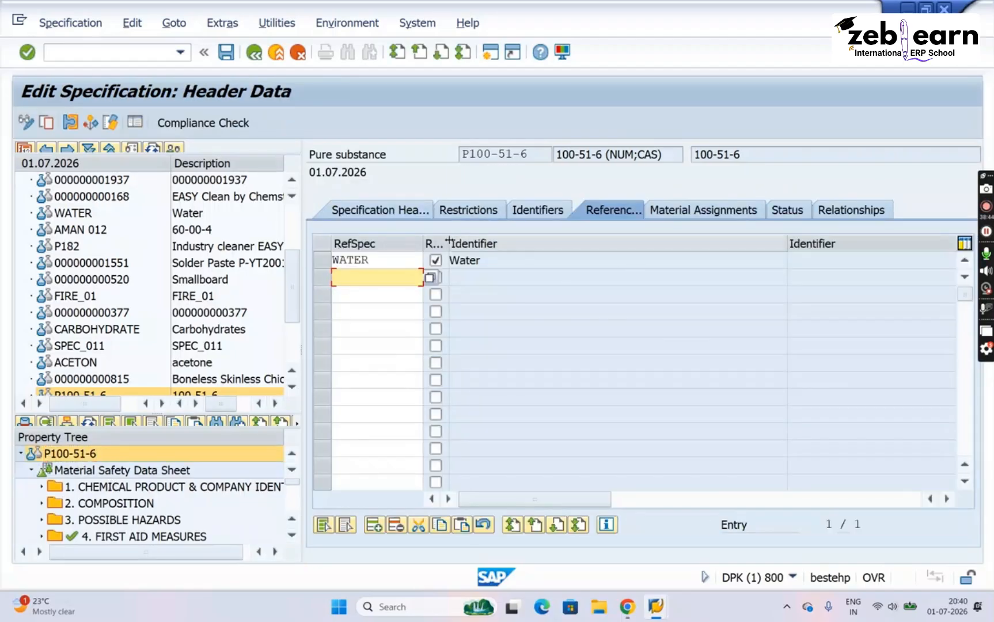
pyautogui.click(319, 262)
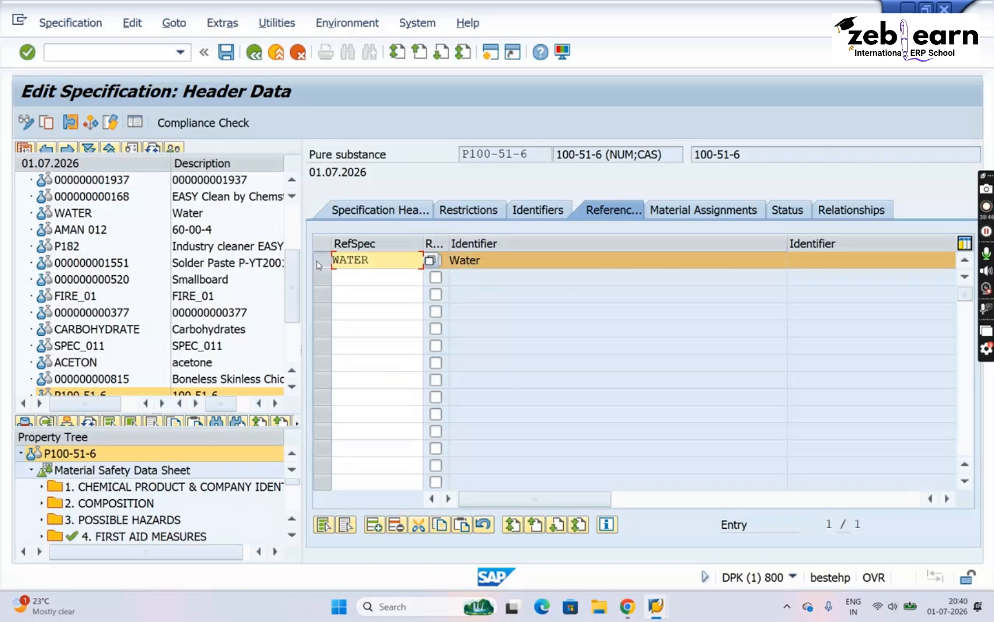
pyautogui.click(398, 525)
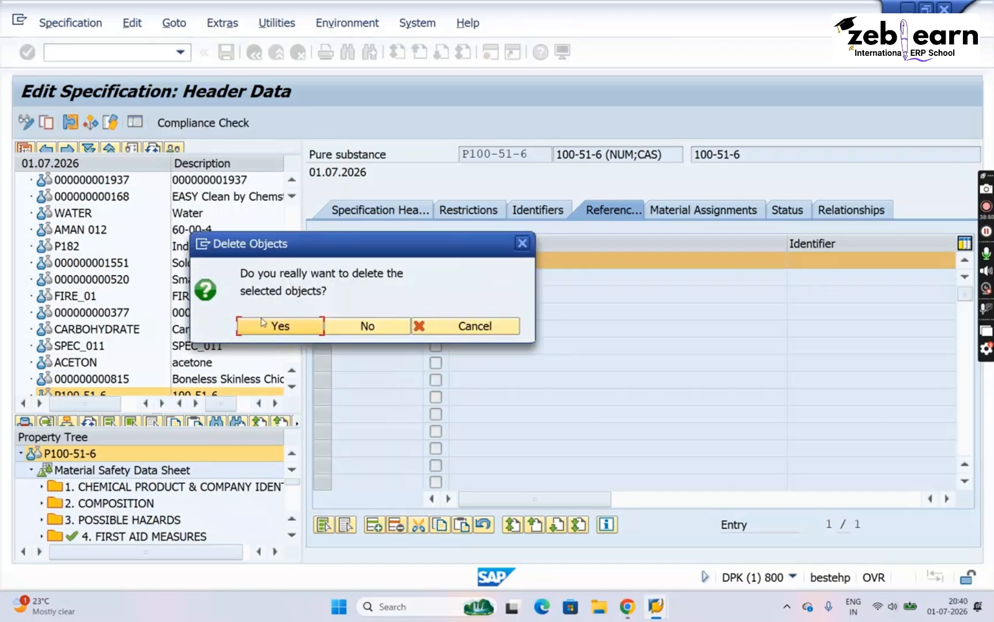
pyautogui.click(279, 327)
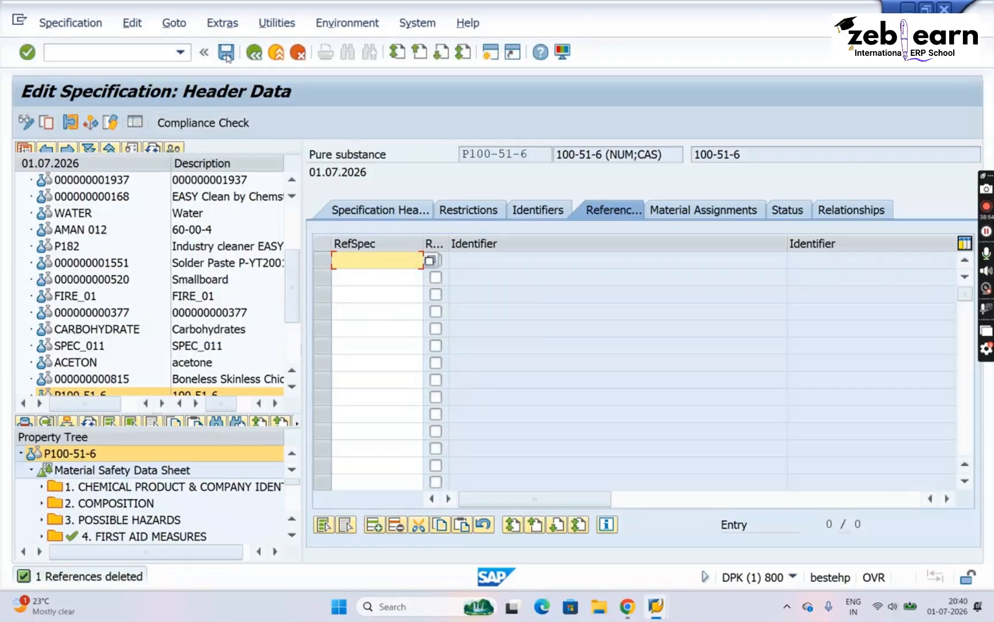
pyautogui.click(226, 53)
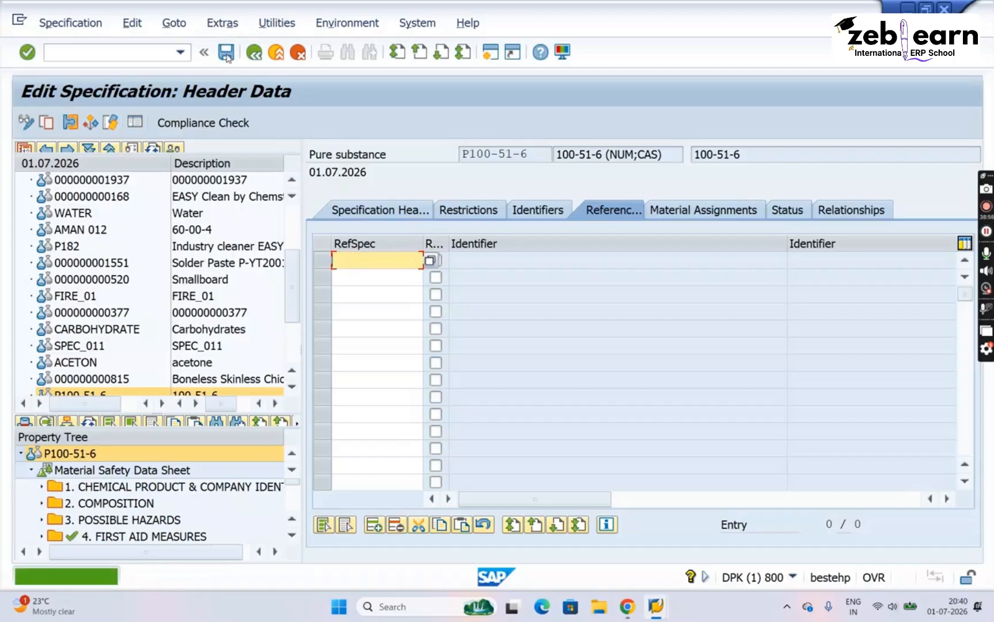
# Refresh the property tree to update the reference marker on section 5, Fire-Fighting Measures
pyautogui.click(291, 537)
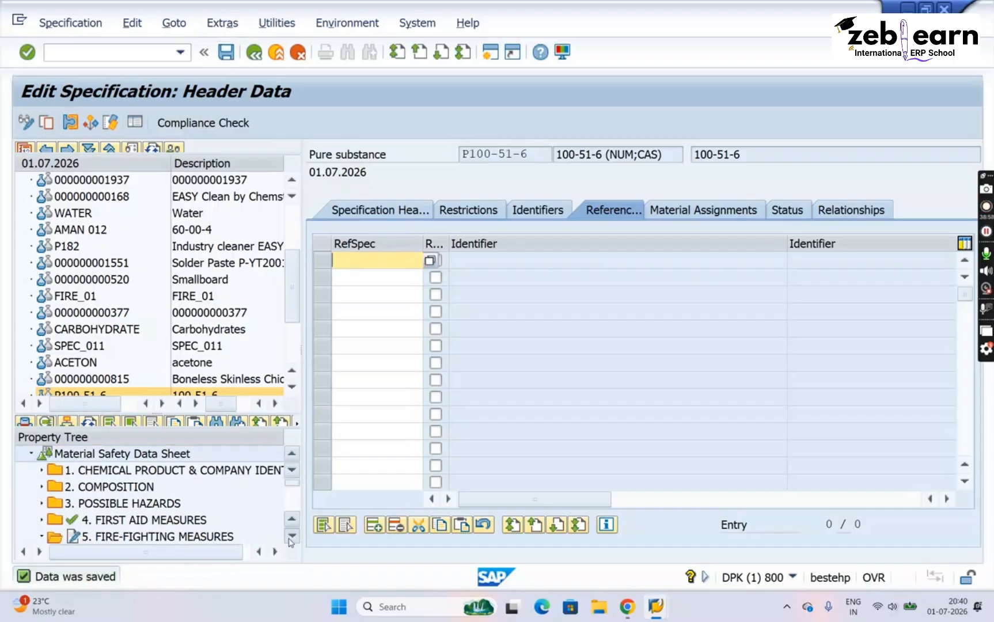
pyautogui.click(291, 537)
pyautogui.click(292, 537)
pyautogui.click(291, 539)
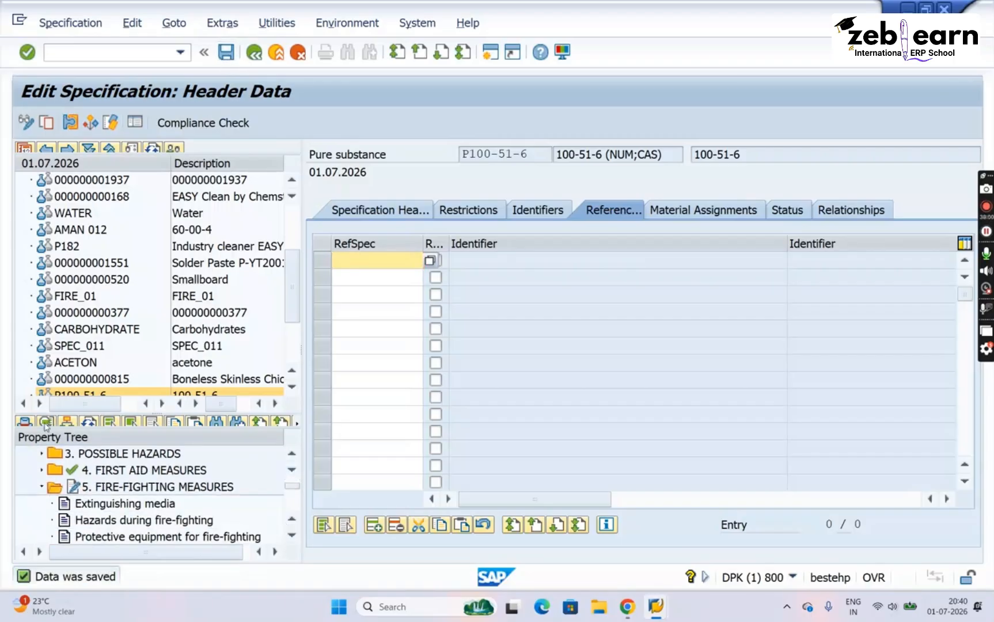
pyautogui.click(88, 421)
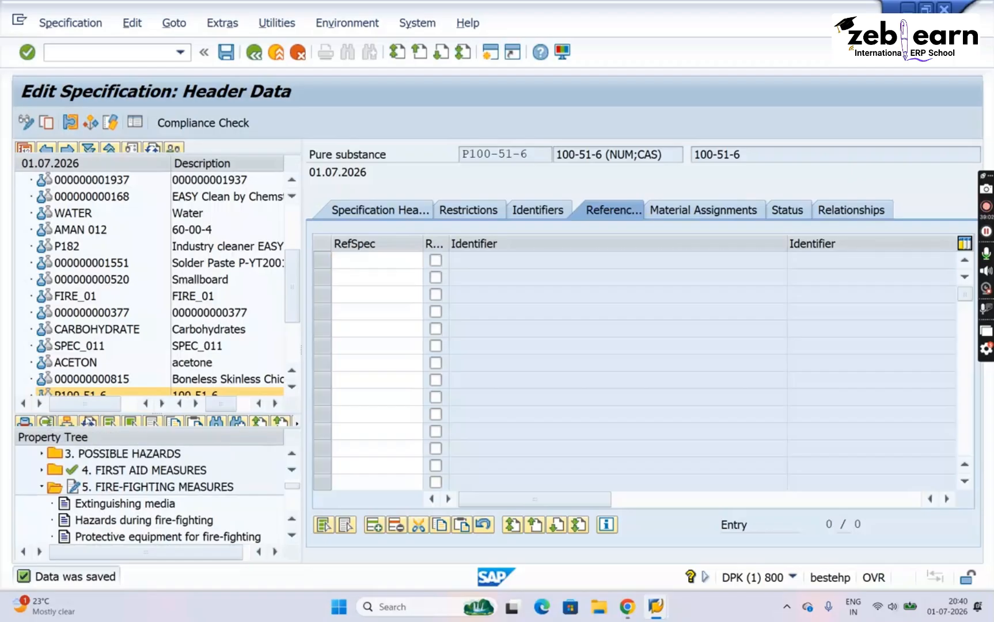
# Reopen the Hazardous reactions value assignment and widen the Reaction Type column to read its full phrase
pyautogui.click(112, 509)
pyautogui.press('Down')
pyautogui.press('Down')
pyautogui.press('Down')
pyautogui.press('Down')
pyautogui.press('Down')
pyautogui.press('Down')
pyautogui.press('Down')
pyautogui.press('Down')
pyautogui.press('Down')
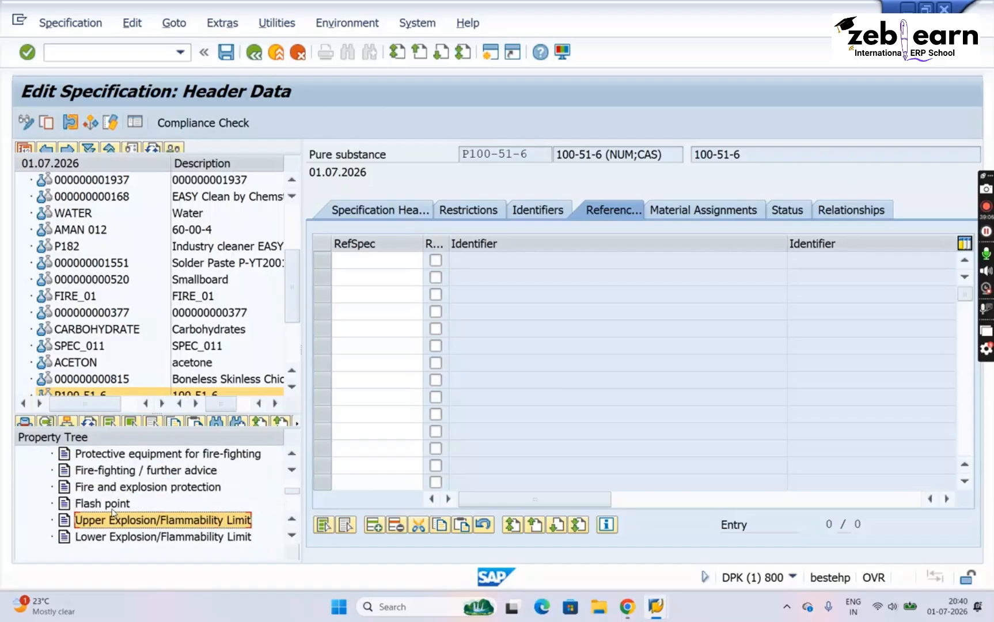
pyautogui.doubleClick(114, 513)
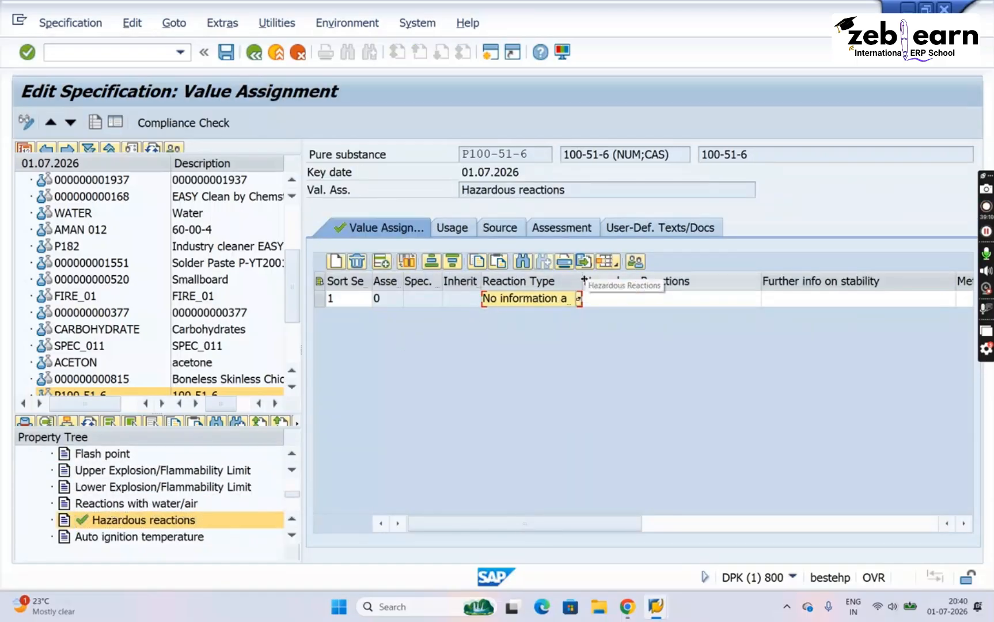
pyautogui.moveTo(582, 281); pyautogui.dragTo(778, 254)
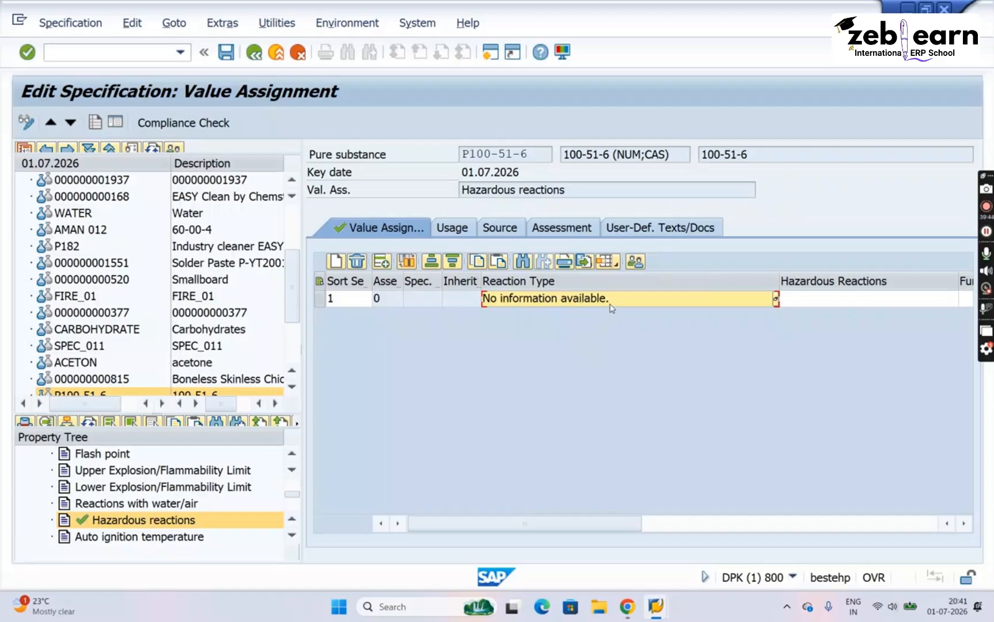
# Collapse section 5, Fire-Fighting Measures, and reopen the P100-51-6 header data from the root of the property tree
pyautogui.click(296, 485)
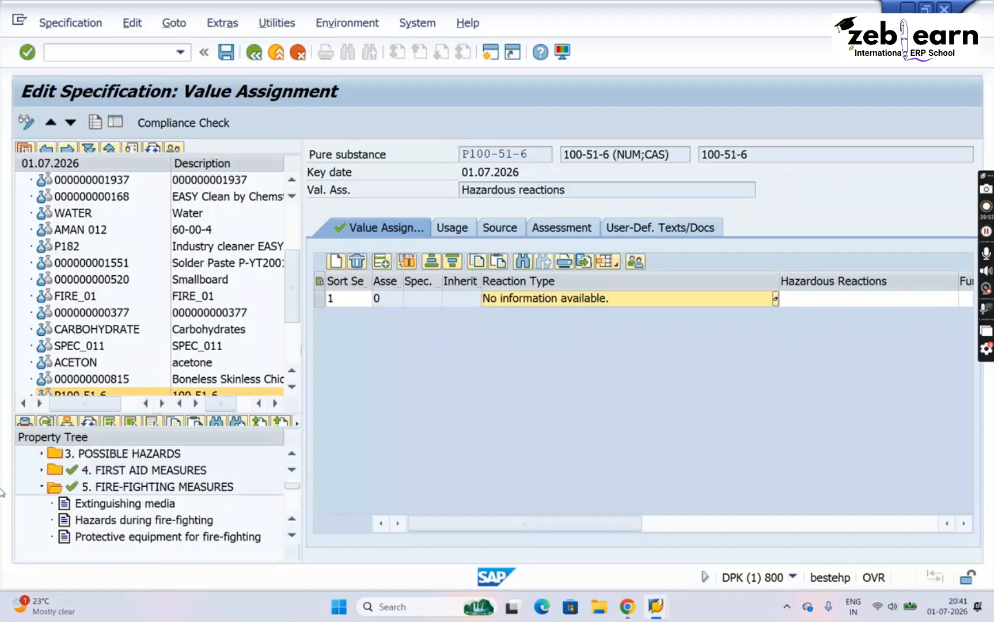
pyautogui.click(42, 488)
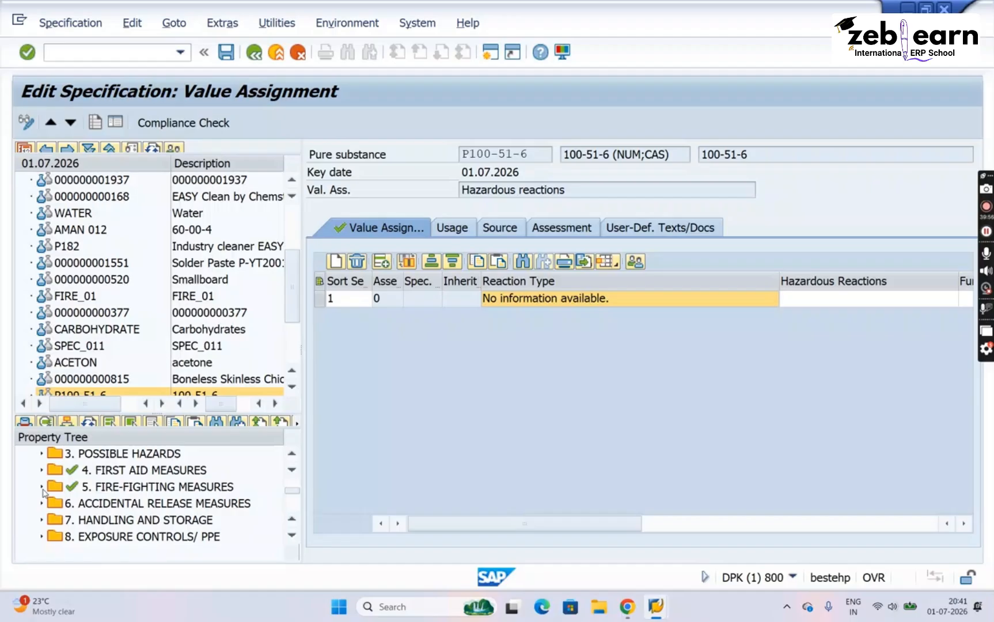
pyautogui.click(297, 457)
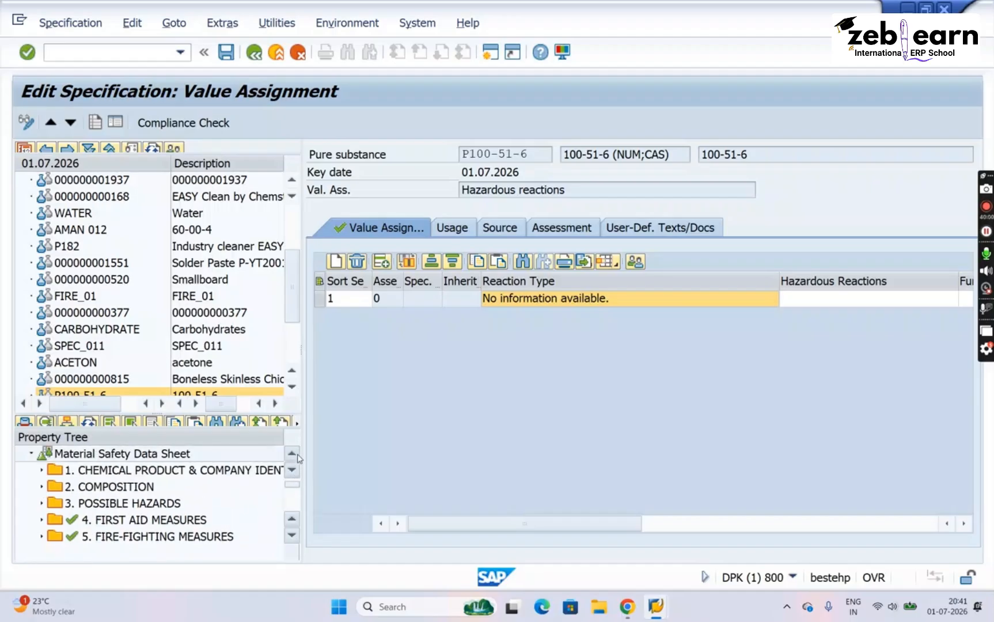
pyautogui.click(297, 457)
pyautogui.click(61, 455)
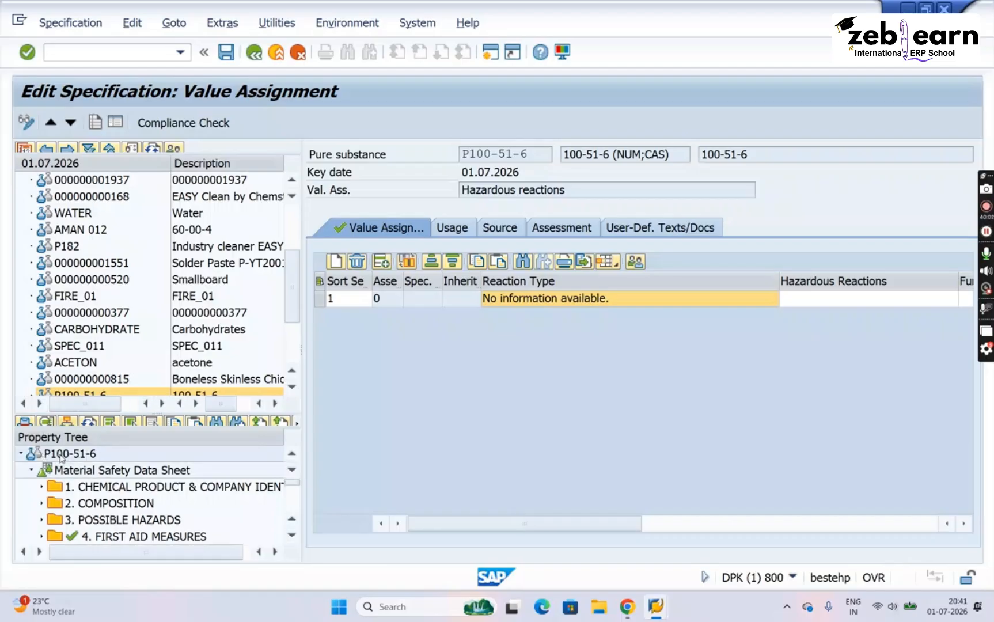
pyautogui.click(61, 454)
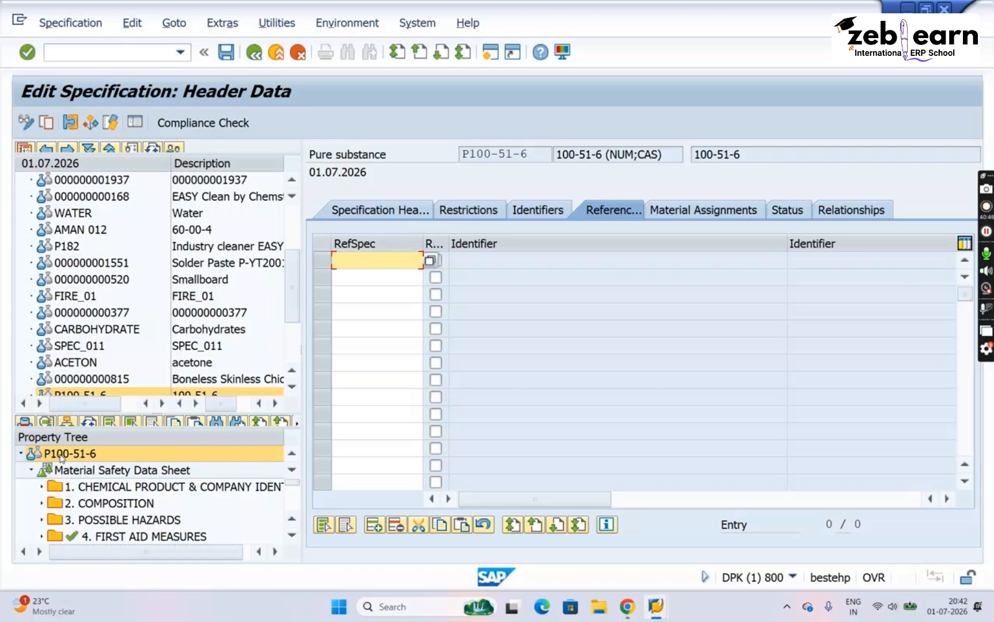
# Search for listed substances as a reference specification for P100-51-6 and review the selection list
pyautogui.click(432, 262)
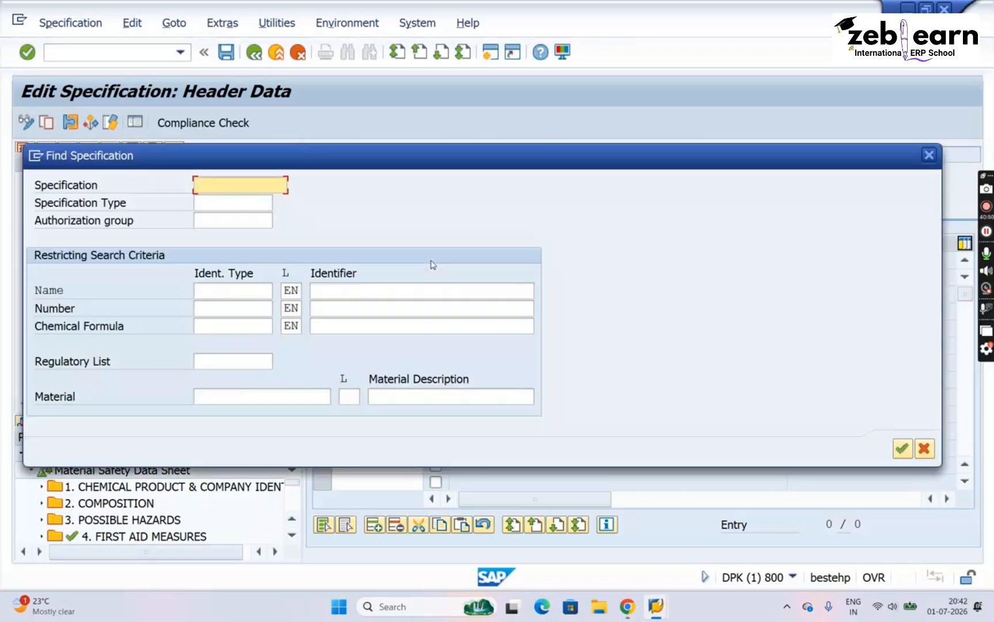
pyautogui.click(222, 204)
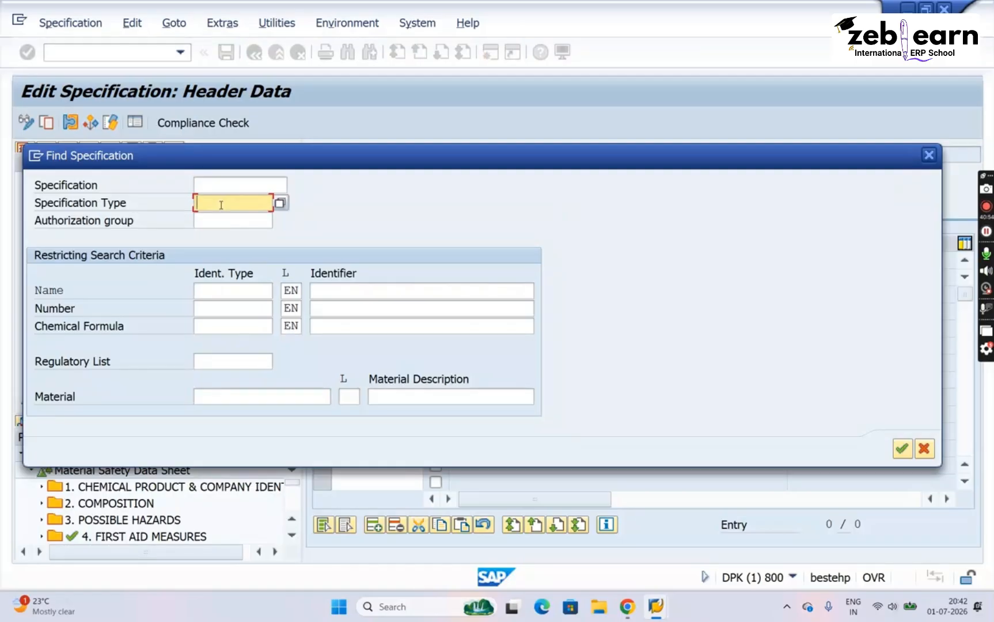
pyautogui.write('LI')
pyautogui.write('_SUB')
pyautogui.press('Return')
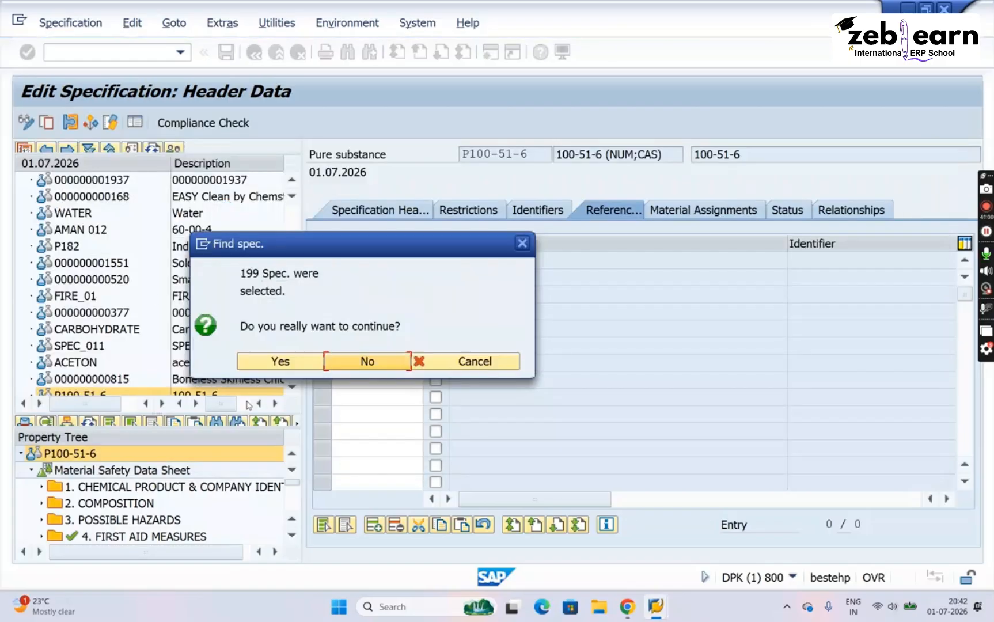
pyautogui.click(284, 365)
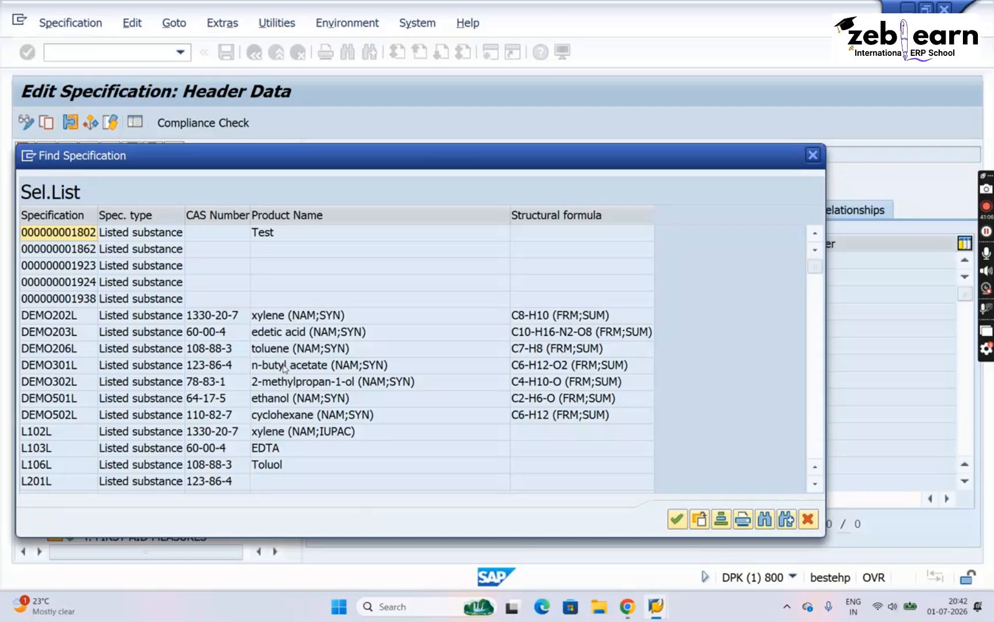
pyautogui.press('Return')
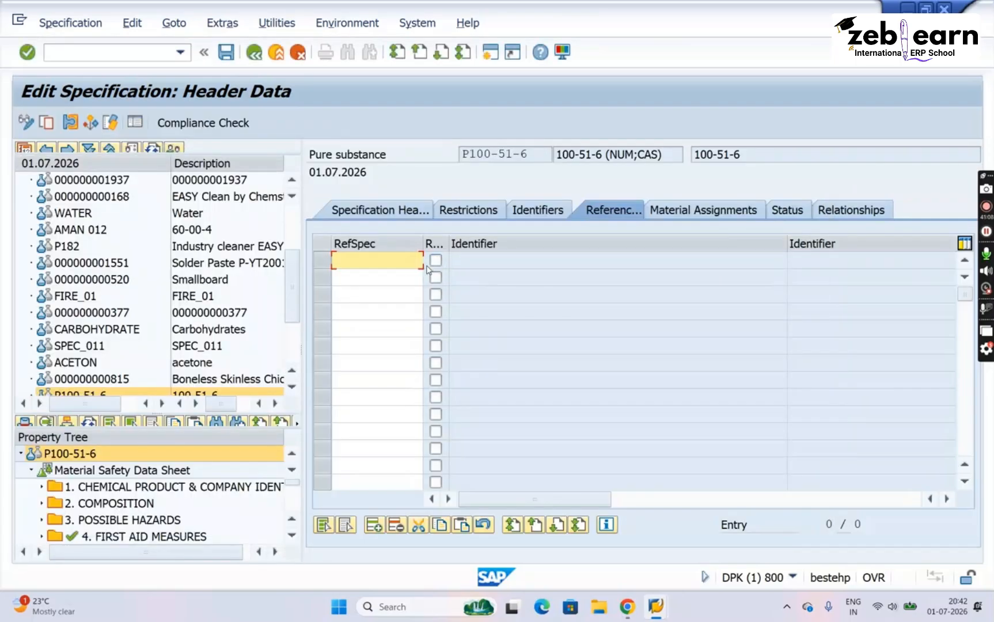
pyautogui.click(433, 262)
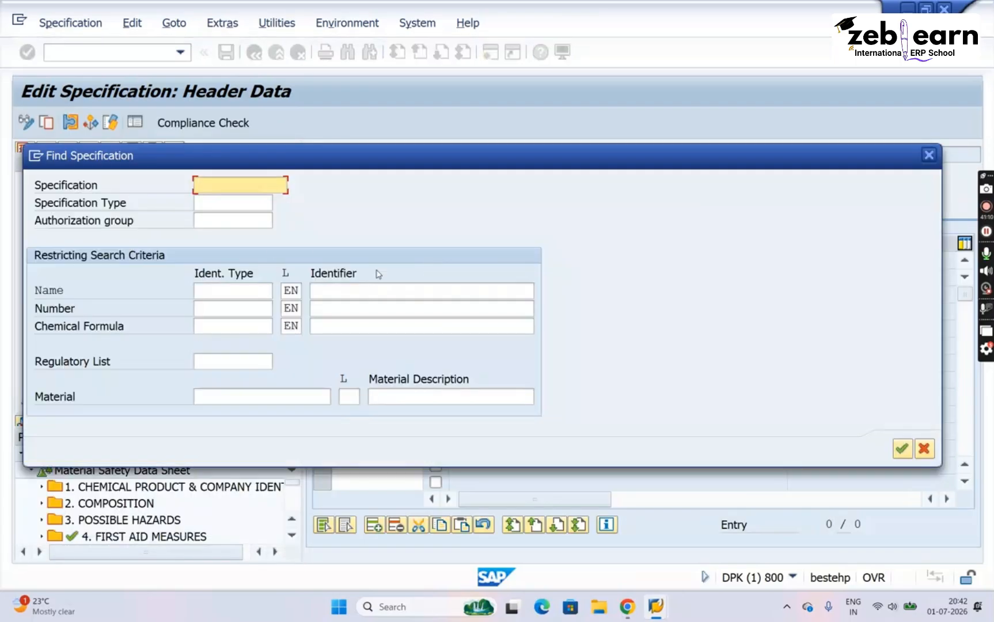
pyautogui.click(221, 205)
pyautogui.write('REA')
pyautogui.press('Down')
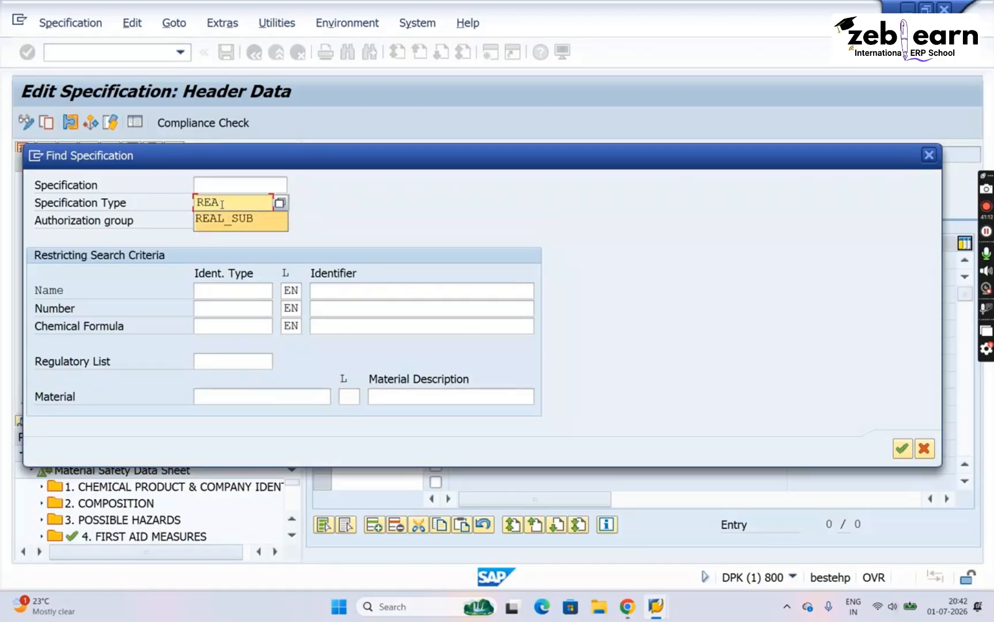
pyautogui.press('Return')
pyautogui.press('Return')
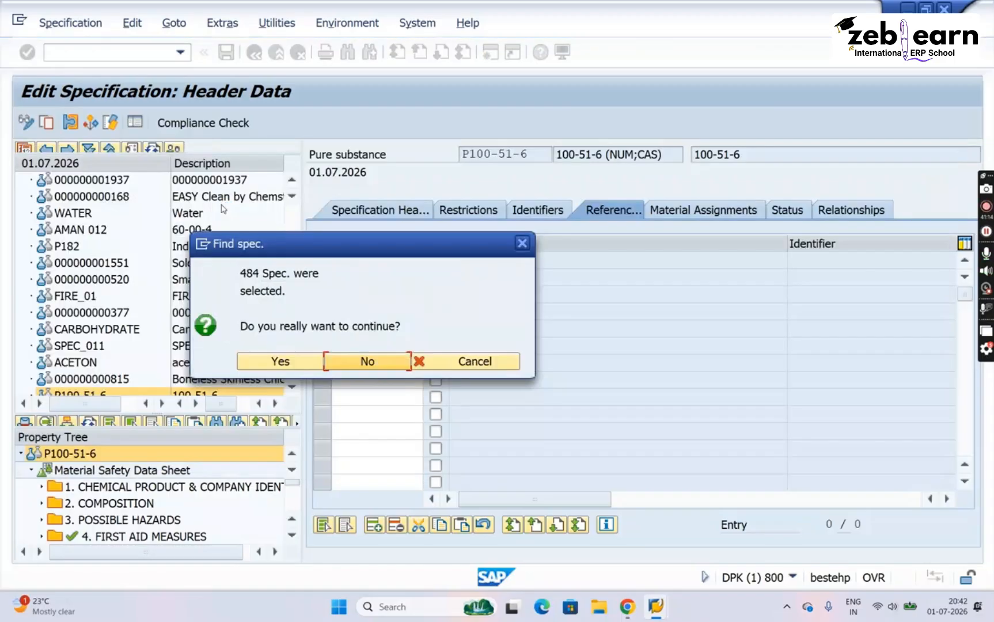
pyautogui.click(302, 364)
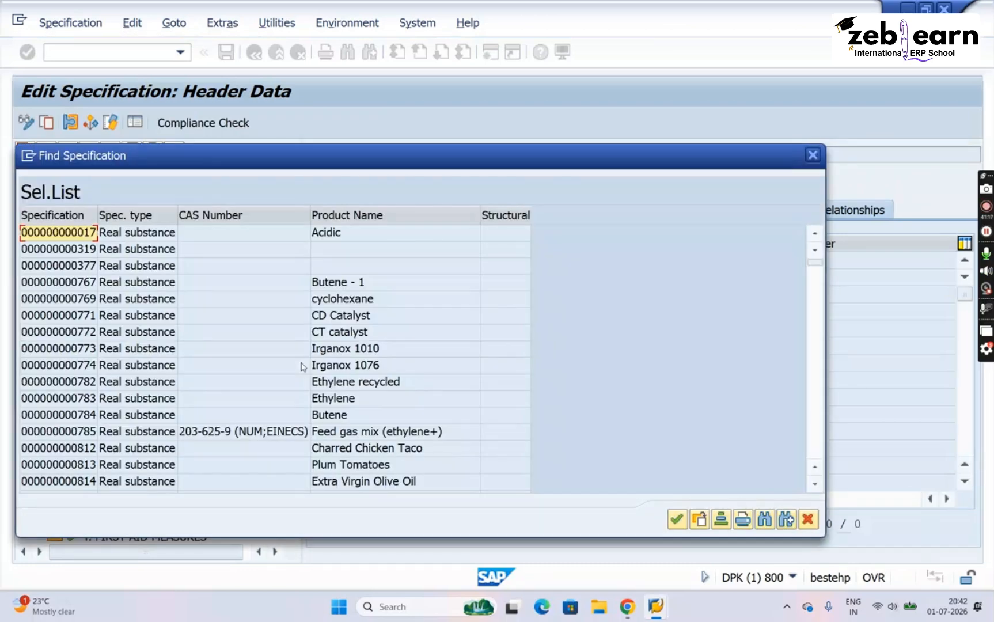
pyautogui.click(93, 437)
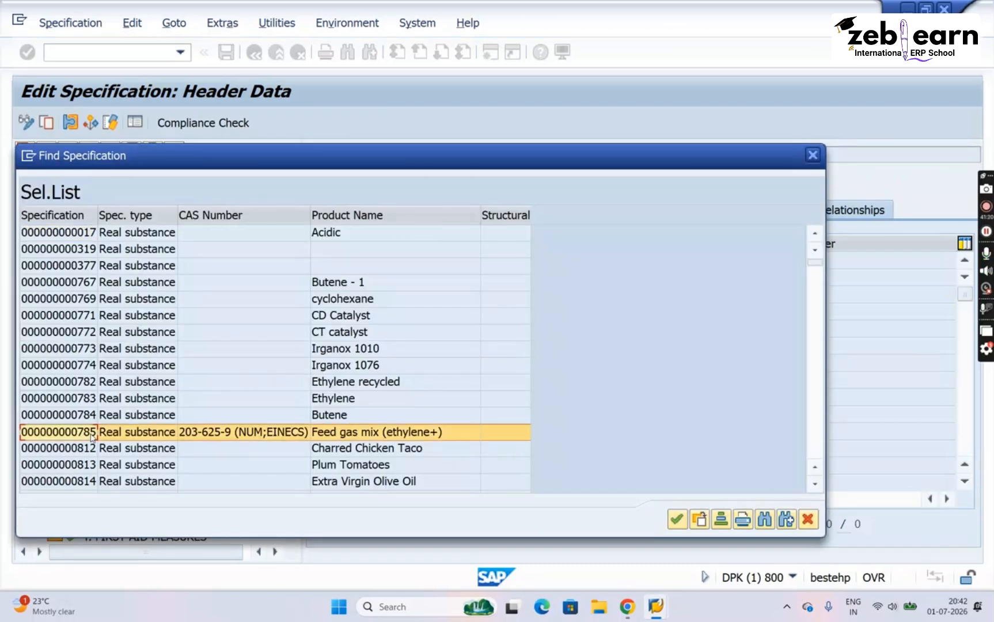
pyautogui.doubleClick(93, 437)
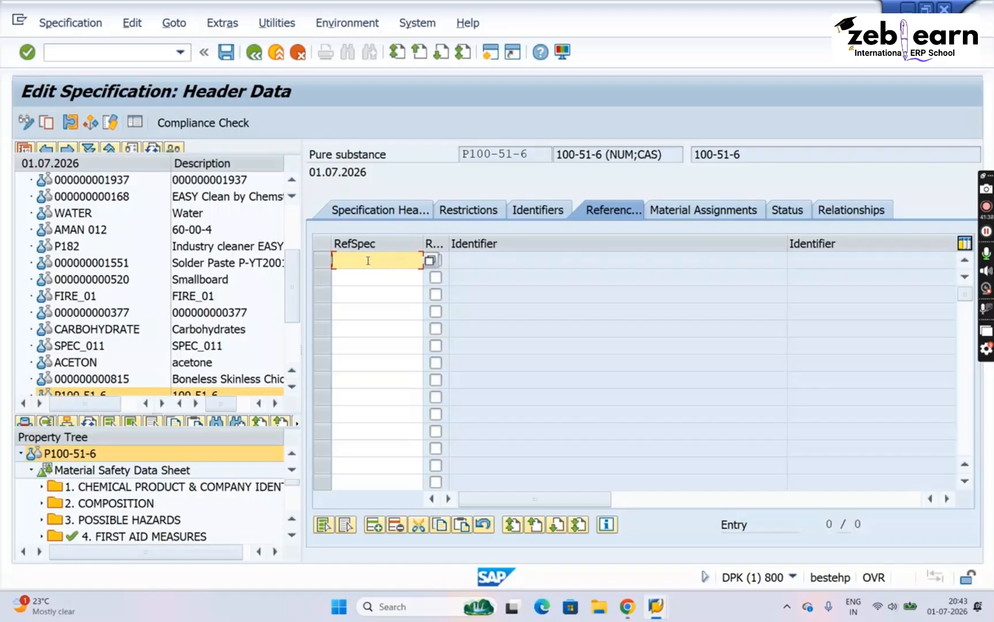
# Try to assign CARBOHYDRATE as the reference specification of P100-51-6
pyautogui.click(122, 471)
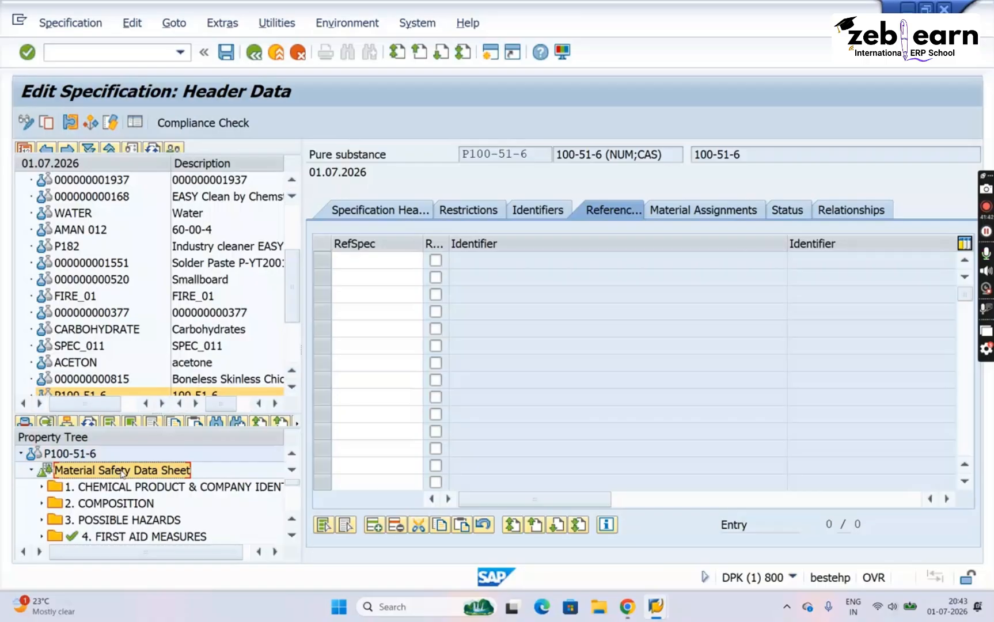
pyautogui.click(134, 333)
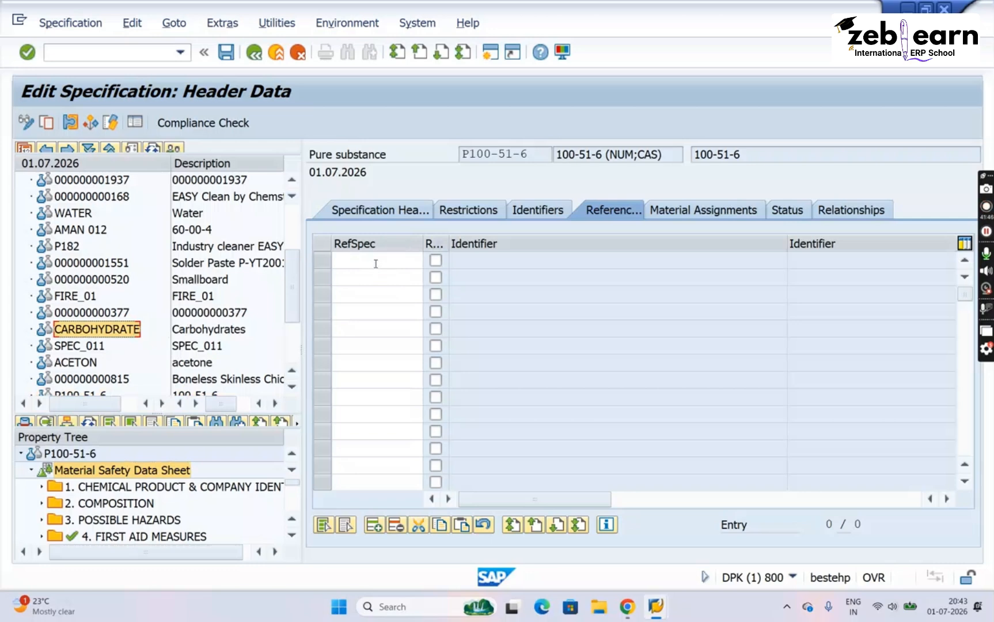
pyautogui.click(375, 264)
pyautogui.click(115, 333)
pyautogui.moveTo(115, 333); pyautogui.dragTo(378, 263)
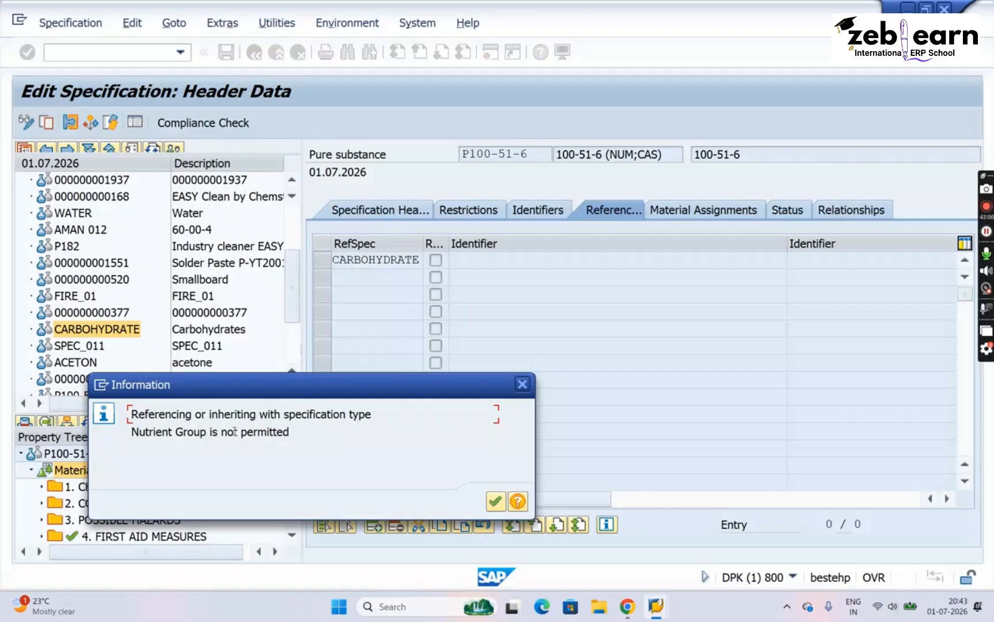
pyautogui.click(501, 503)
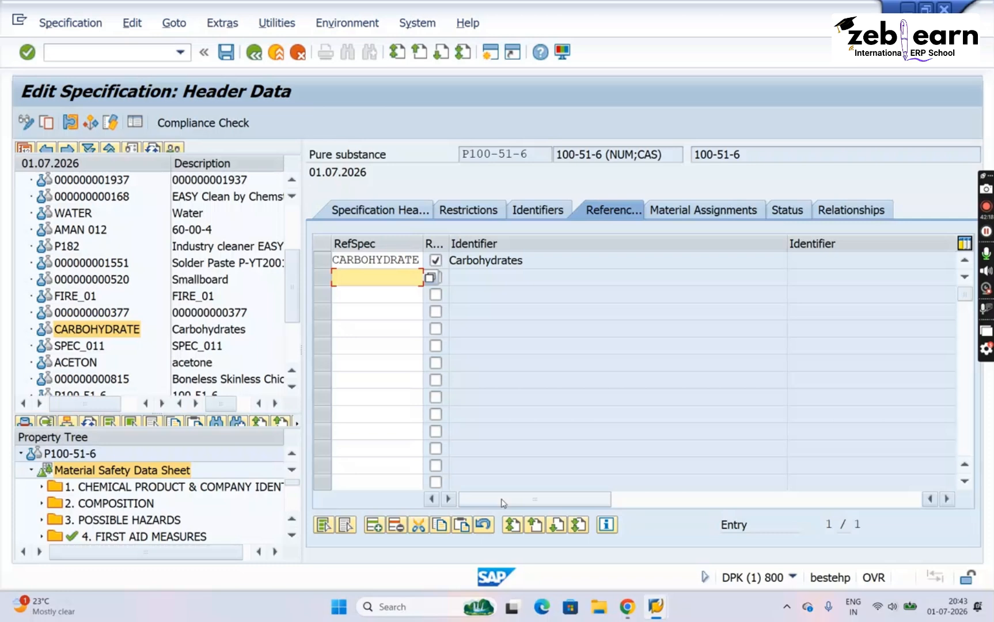
# Clear the CARBOHYDRATE entry from the reference specifications of P100-51-6
pyautogui.click(76, 345)
pyautogui.click(94, 336)
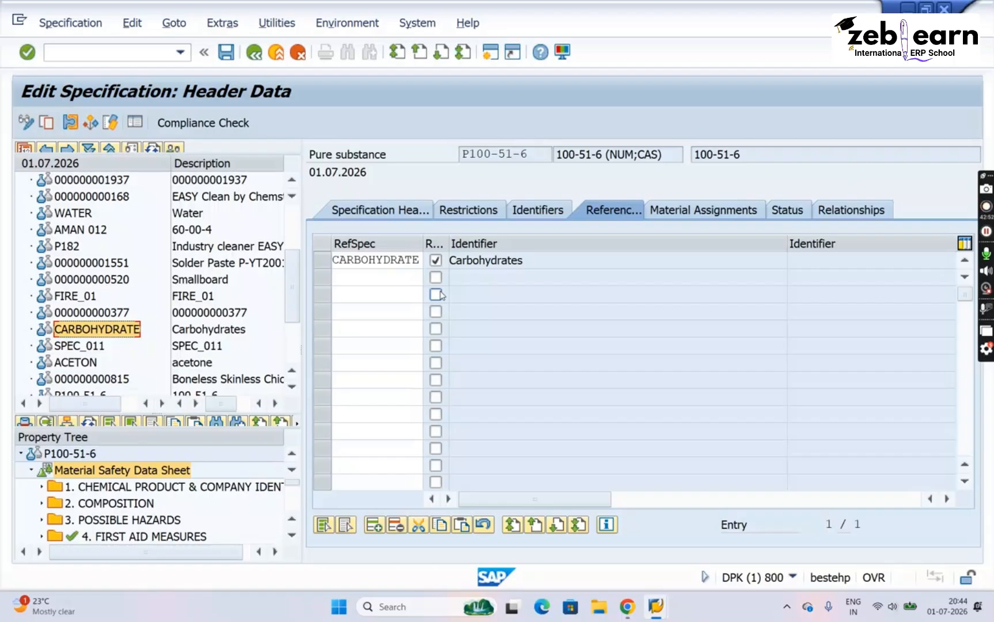
pyautogui.click(429, 260)
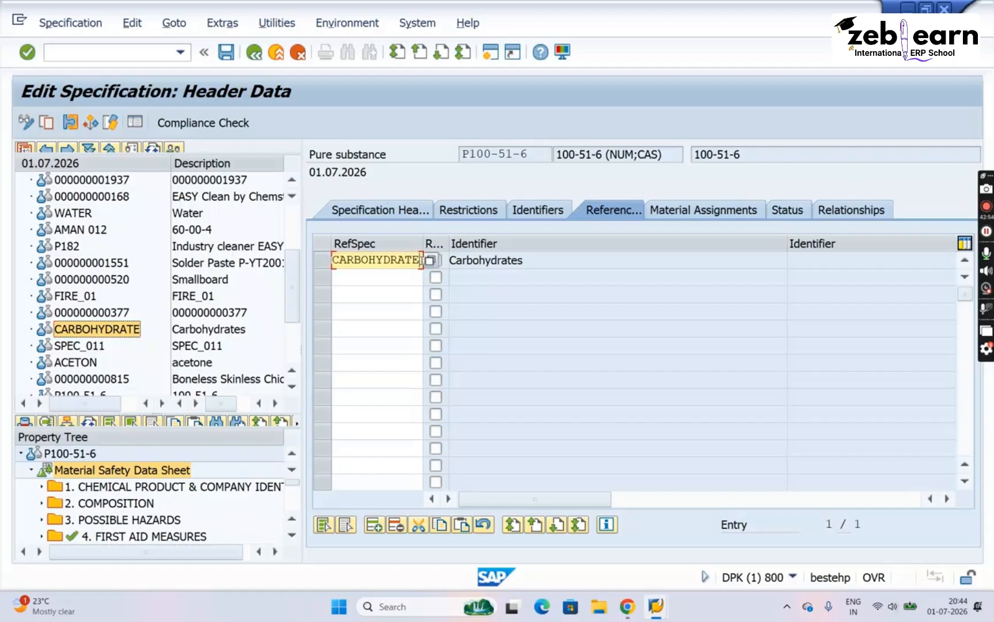
pyautogui.press('BackSpace')
pyautogui.press('BackSpace')
pyautogui.press('BackSpace')
pyautogui.press('BackSpace')
pyautogui.press('BackSpace')
pyautogui.press('BackSpace')
pyautogui.press('BackSpace')
pyautogui.press('BackSpace')
pyautogui.press('BackSpace')
pyautogui.press('BackSpace')
pyautogui.press('BackSpace')
pyautogui.press('BackSpace')
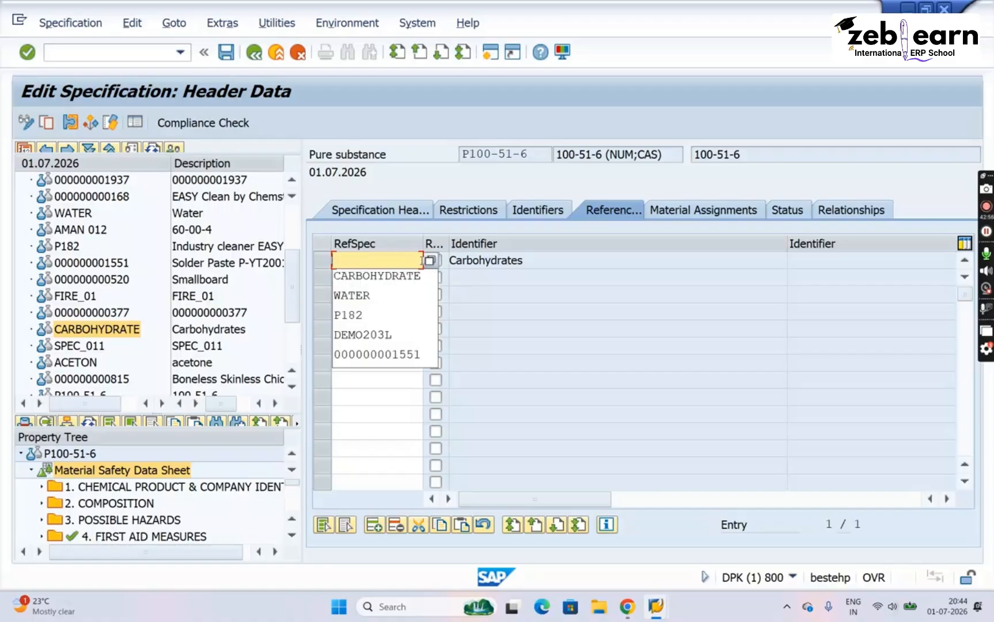
pyautogui.click(382, 416)
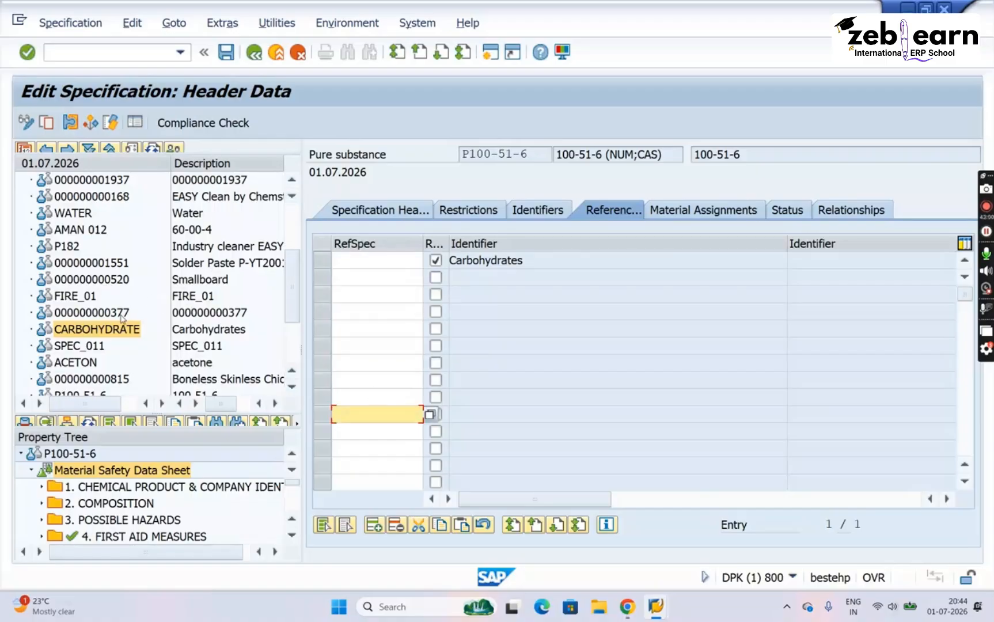
pyautogui.doubleClick(121, 314)
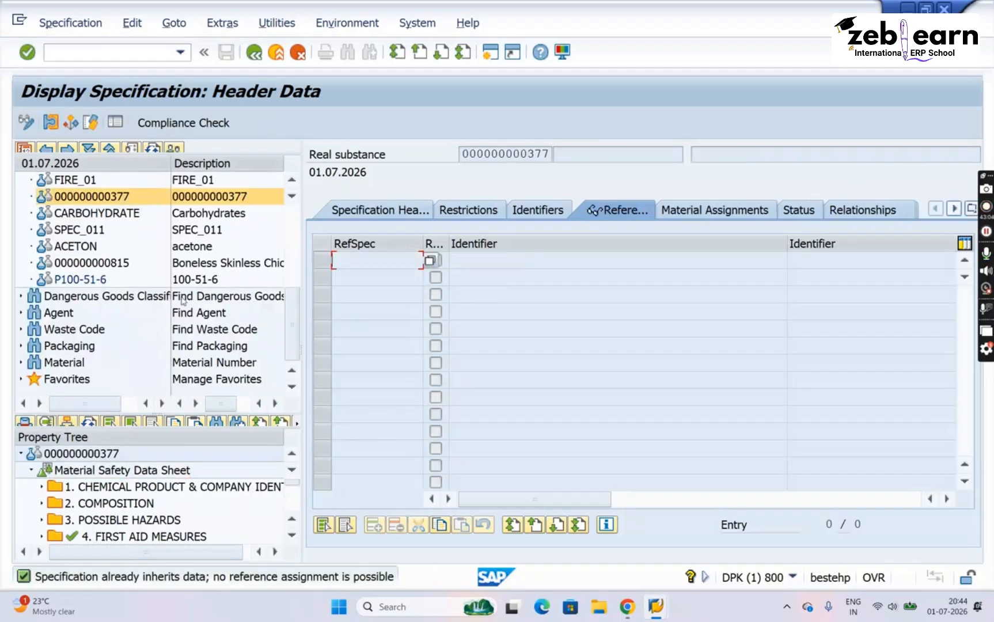
pyautogui.click(387, 212)
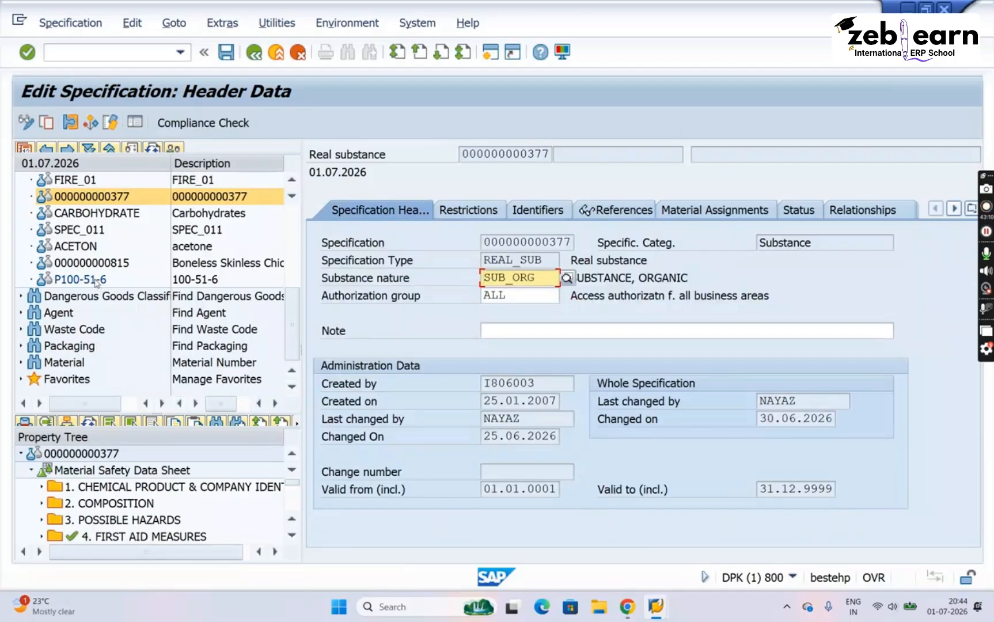
pyautogui.click(73, 182)
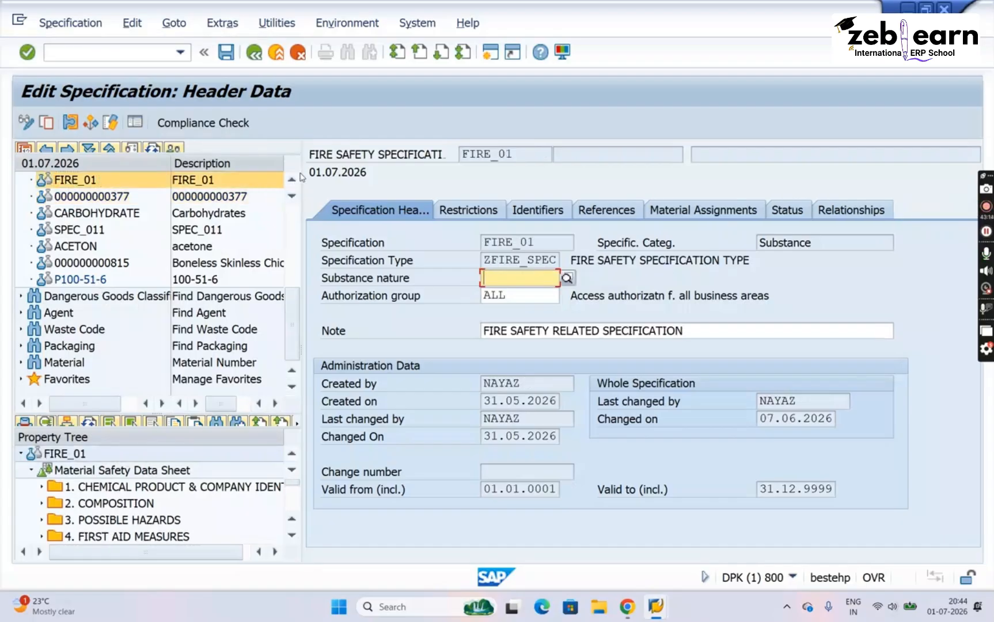
# Check the specification types of SAMPLE_1713, SAMPLE_1712 and SAMPLE_1715 in their header data
pyautogui.scroll(1, 294, 184)
pyautogui.scroll(4, 293, 185)
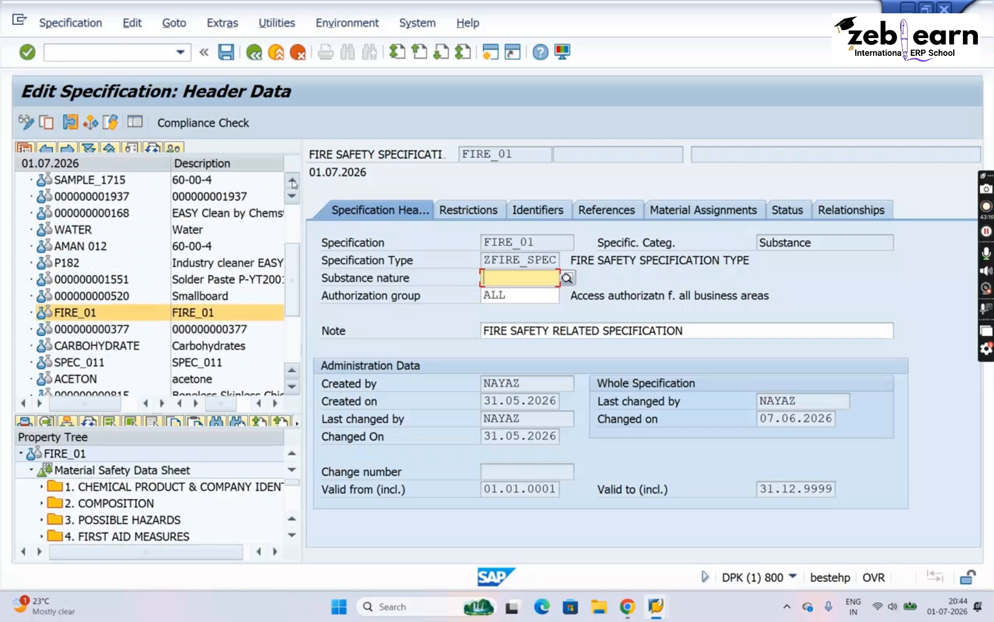
pyautogui.scroll(1, 293, 184)
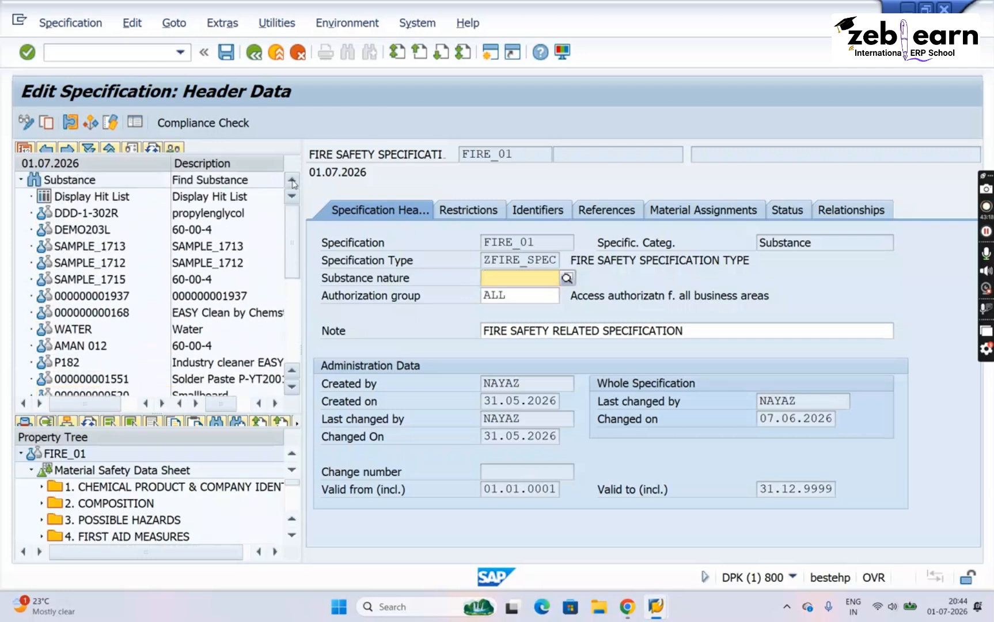
pyautogui.doubleClick(95, 252)
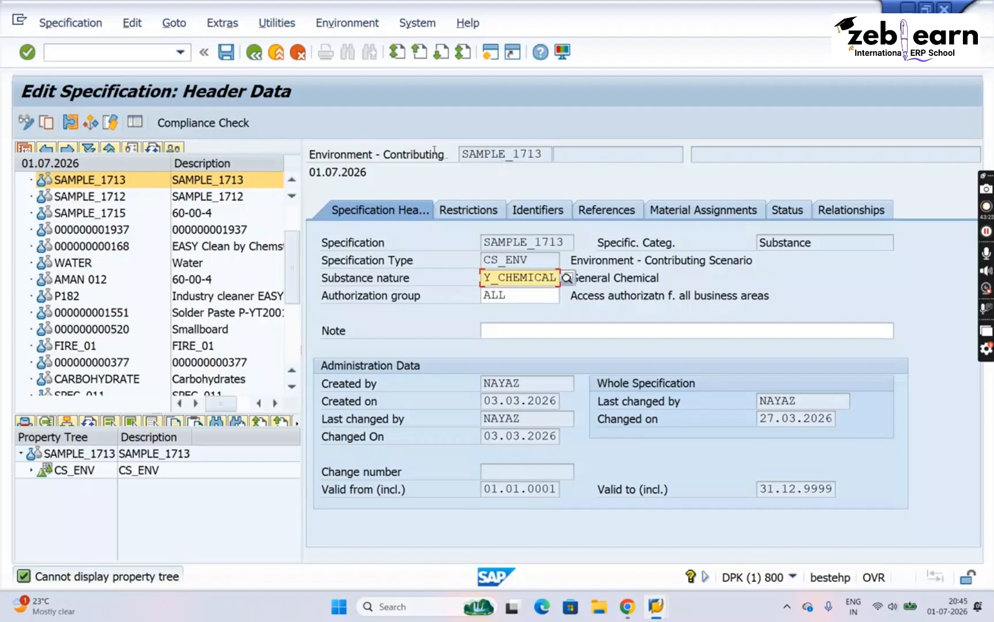
pyautogui.click(97, 198)
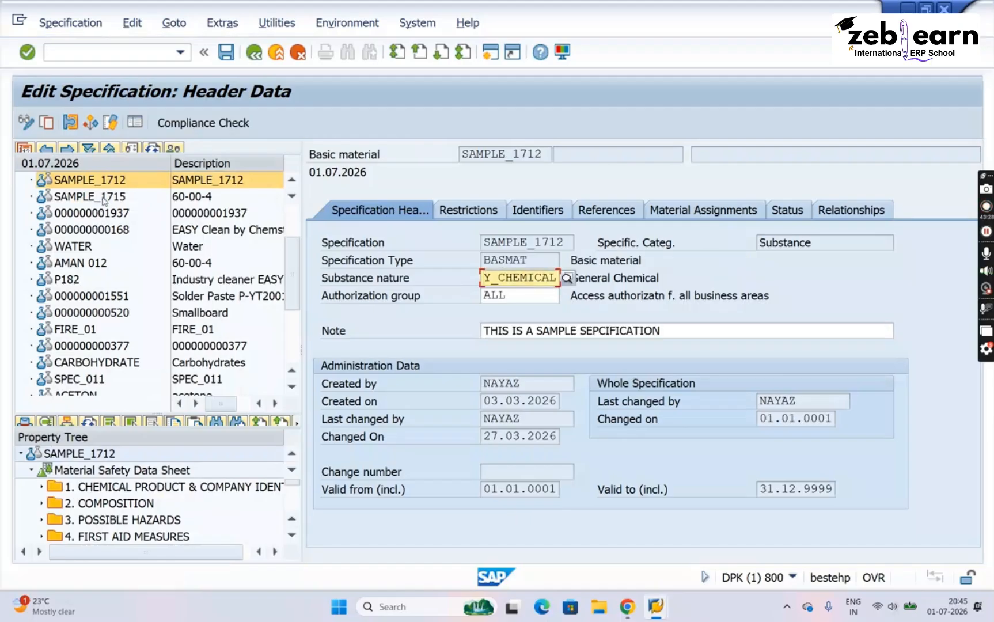
pyautogui.click(104, 199)
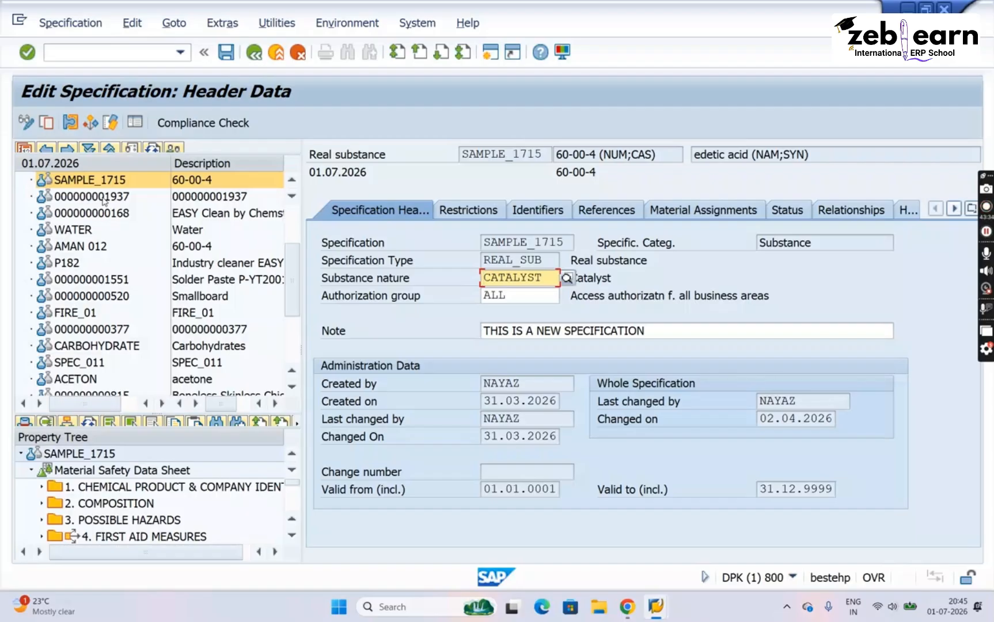
pyautogui.click(105, 198)
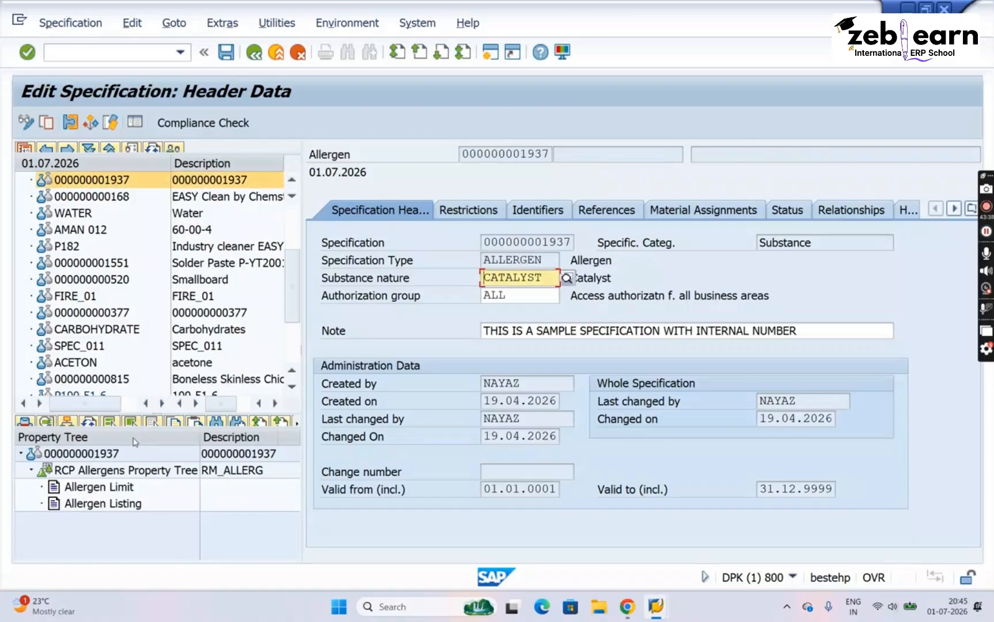
pyautogui.click(102, 456)
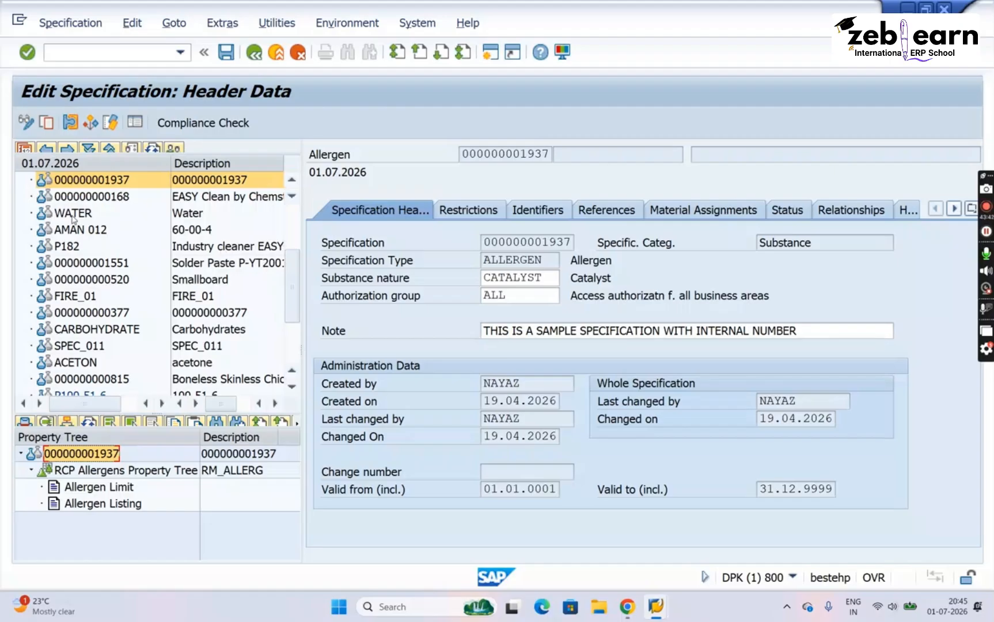
pyautogui.doubleClick(76, 233)
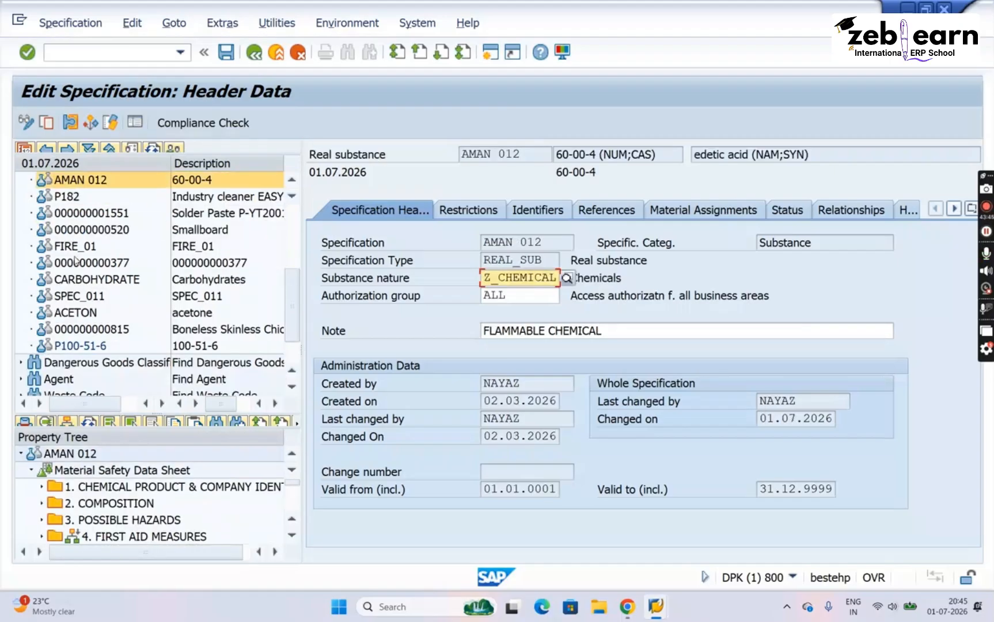
pyautogui.click(79, 214)
pyautogui.doubleClick(78, 214)
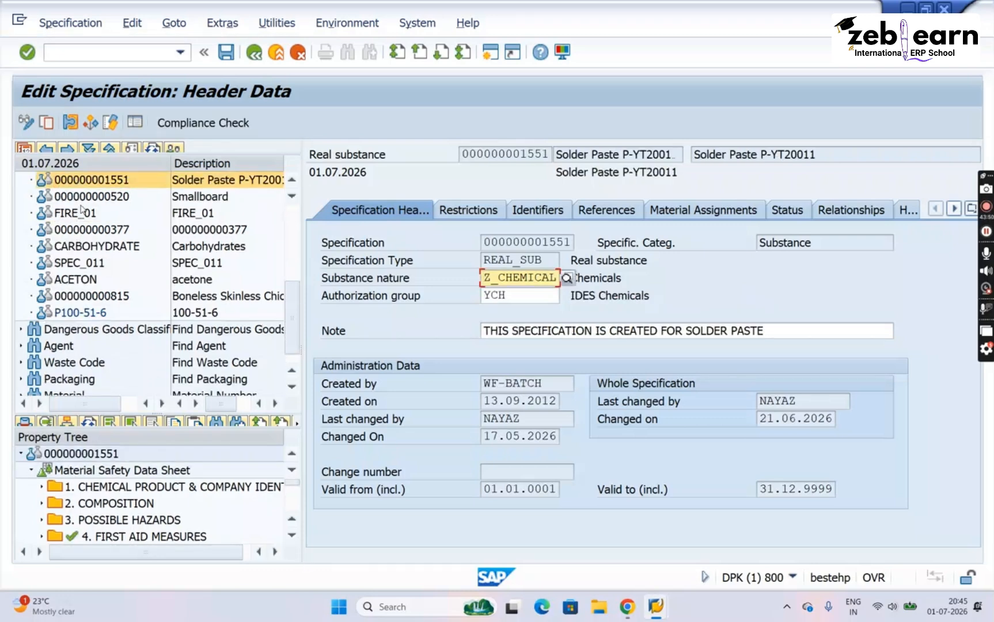
pyautogui.doubleClick(81, 198)
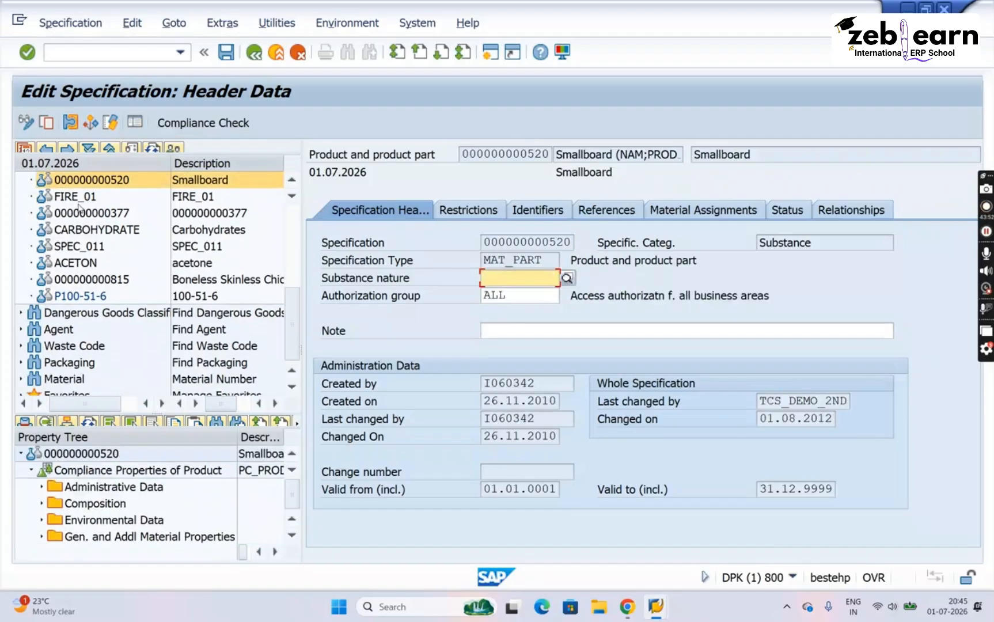
pyautogui.click(100, 182)
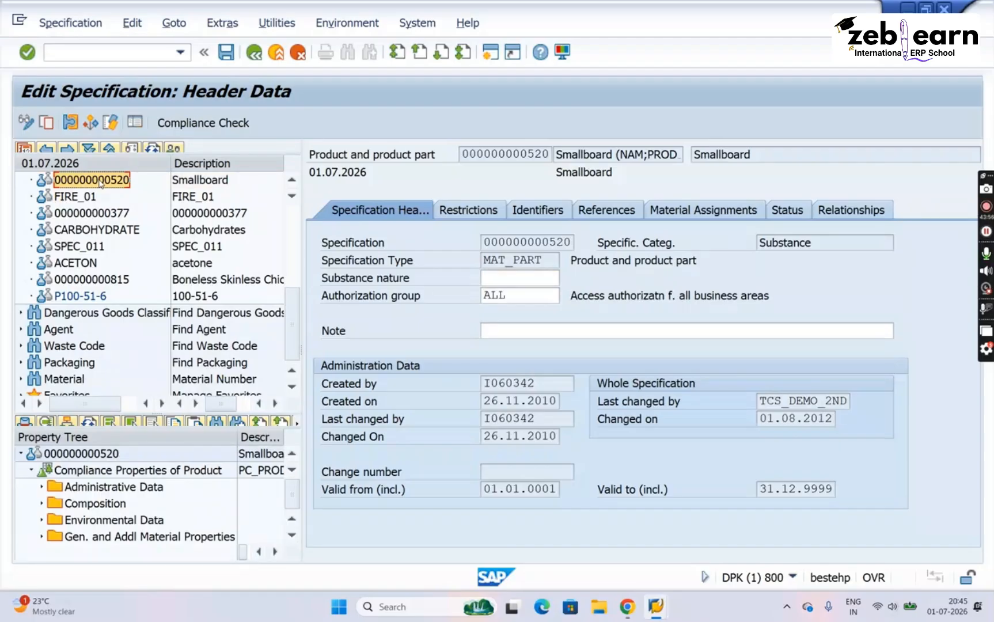
pyautogui.click(88, 218)
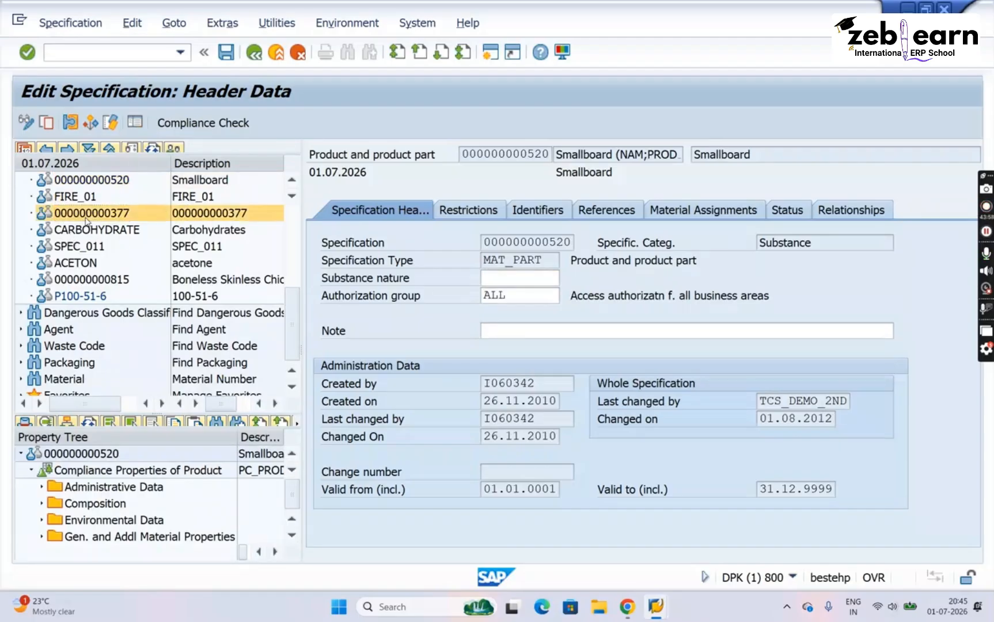
pyautogui.doubleClick(86, 219)
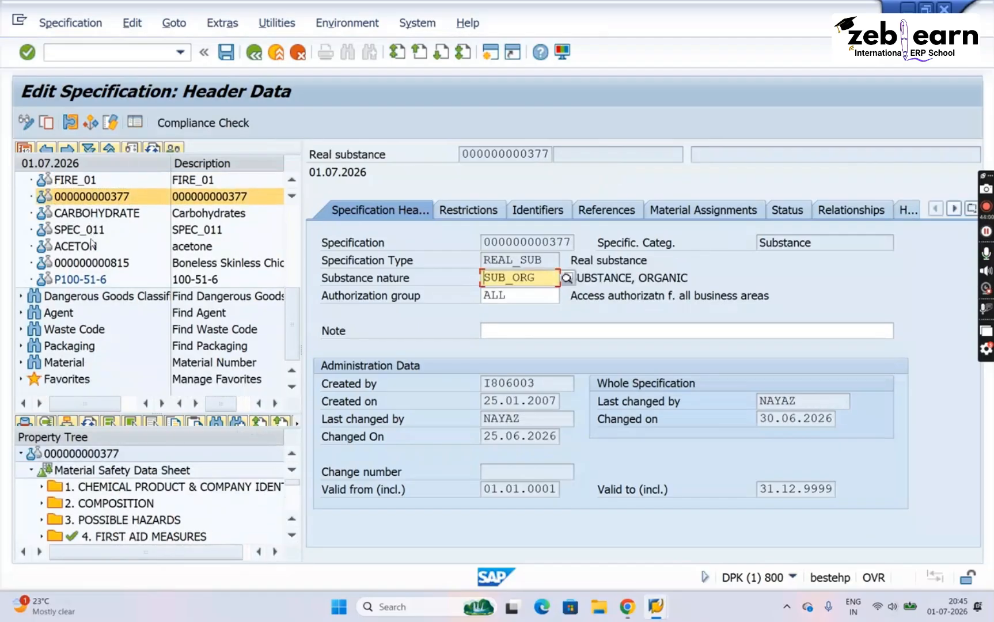
pyautogui.doubleClick(91, 230)
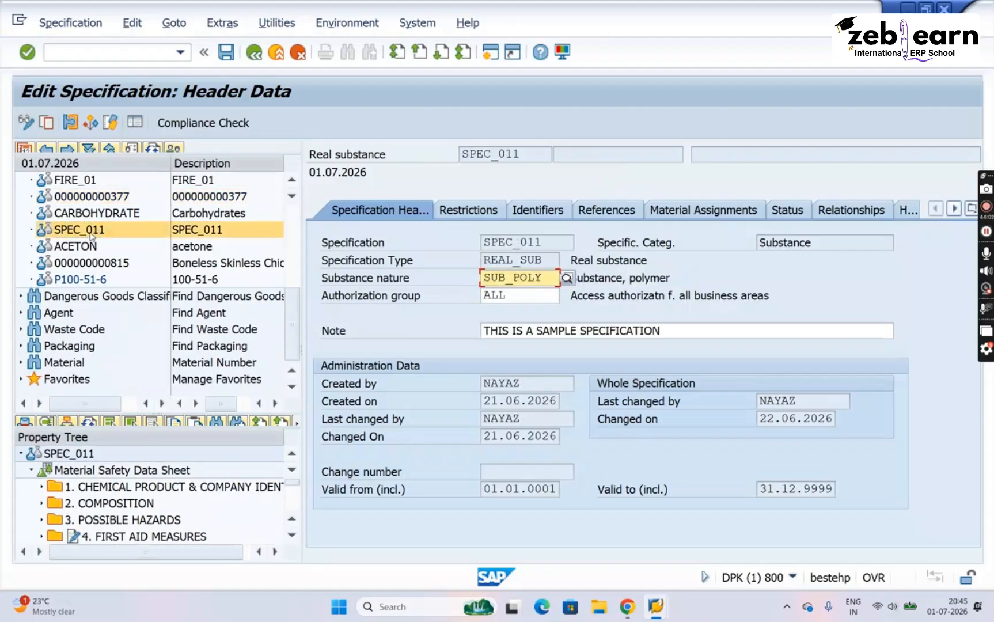
pyautogui.doubleClick(91, 248)
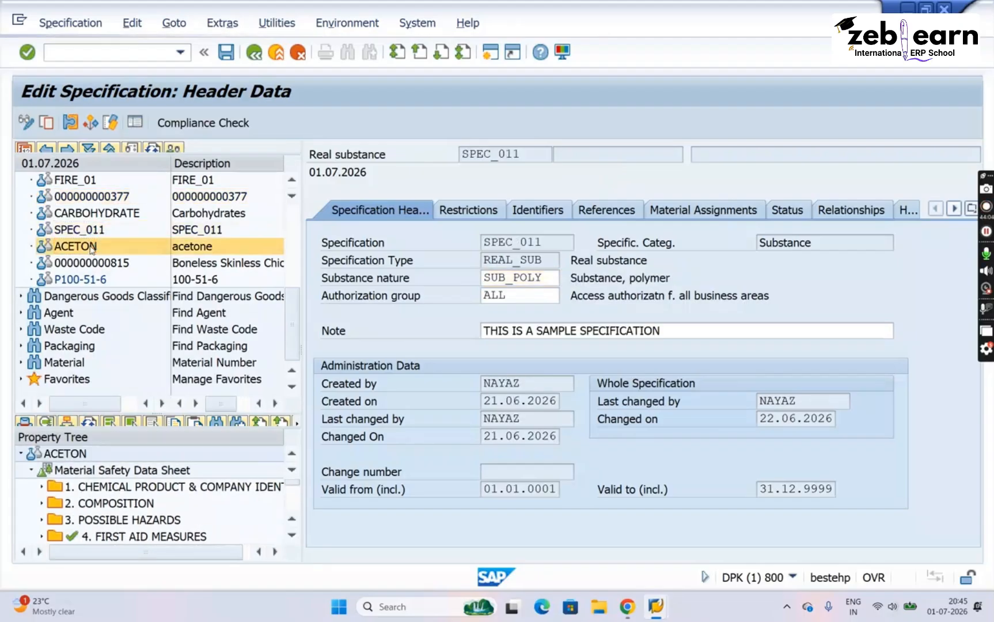
pyautogui.doubleClick(87, 265)
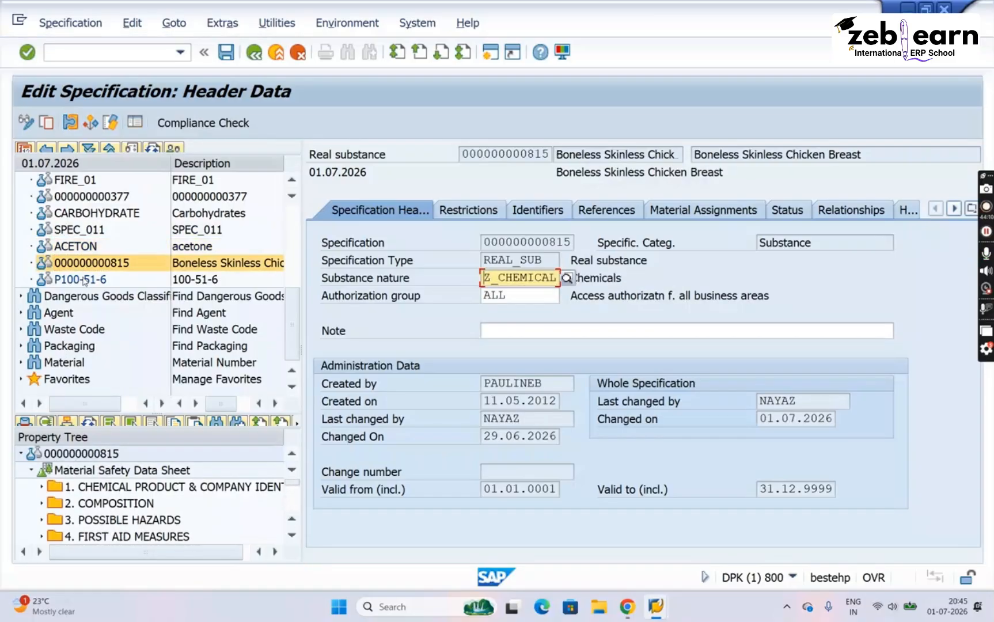
pyautogui.doubleClick(86, 280)
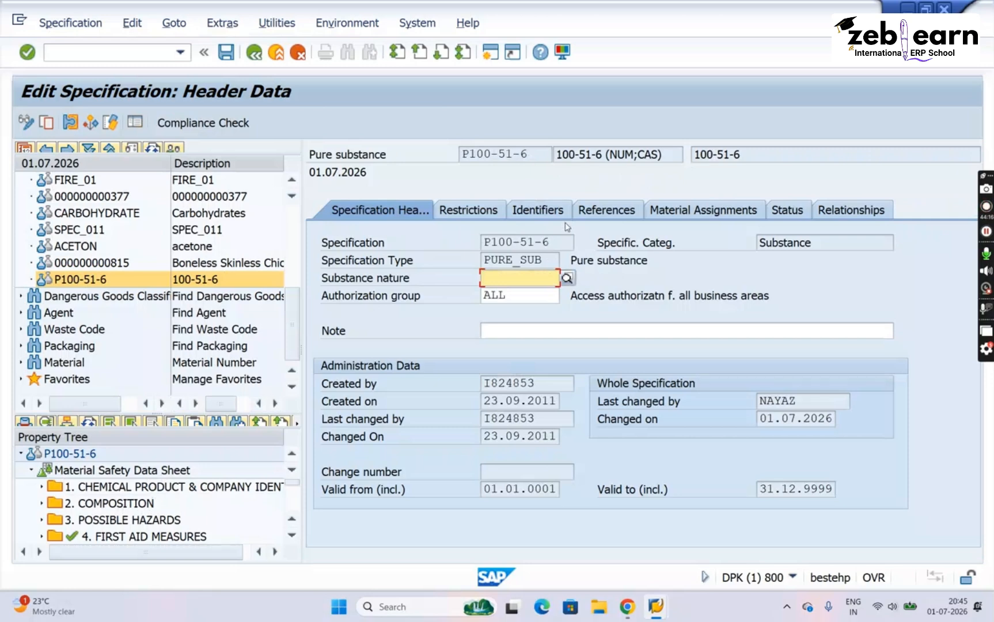
# Examine the references table of P100-51-6 and select the 2. COMPOSITION section in its property tree
pyautogui.click(588, 218)
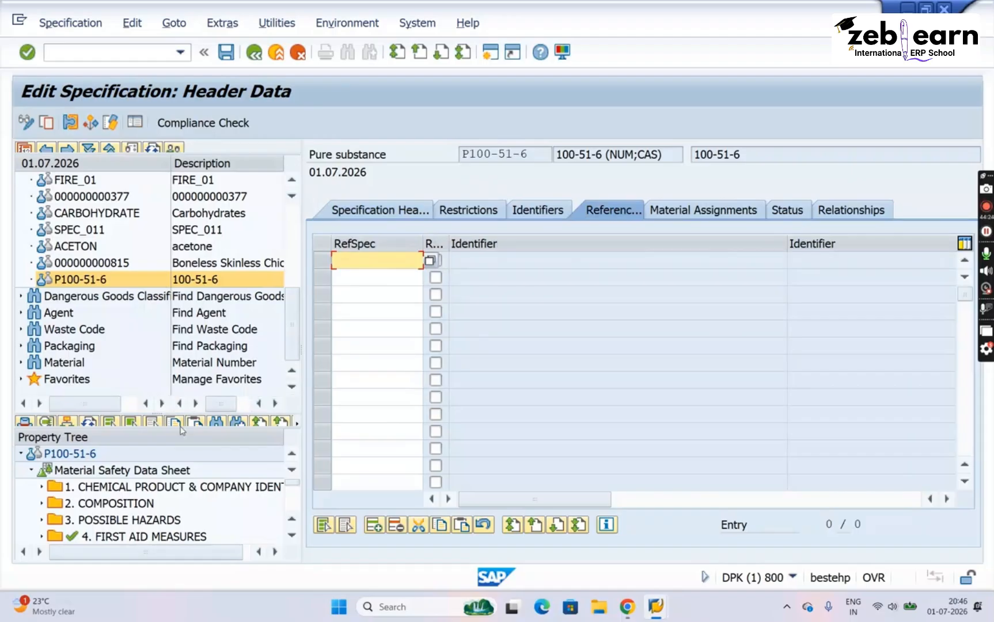
pyautogui.click(141, 473)
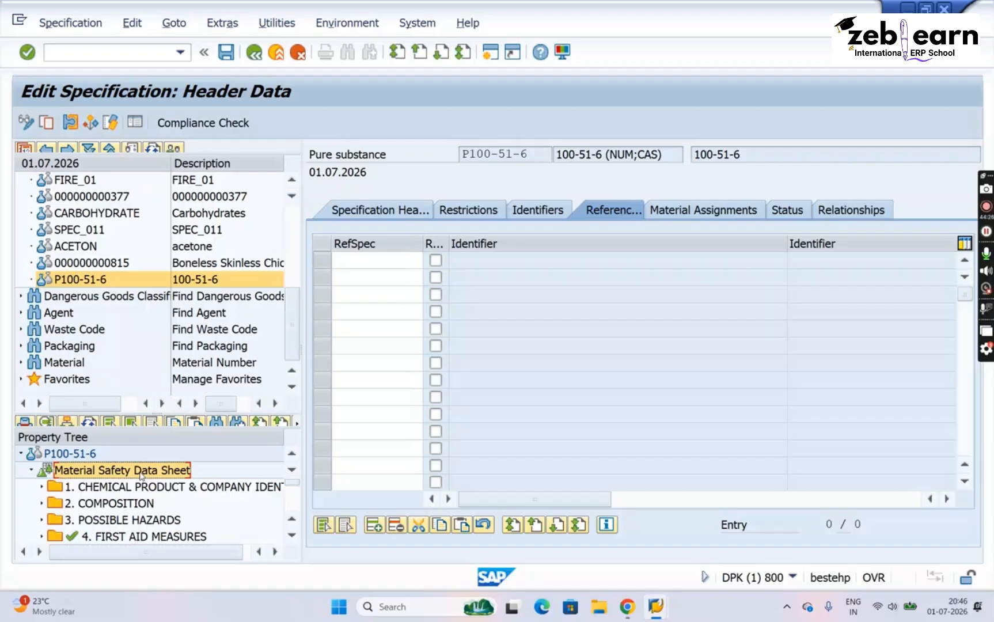
pyautogui.click(141, 505)
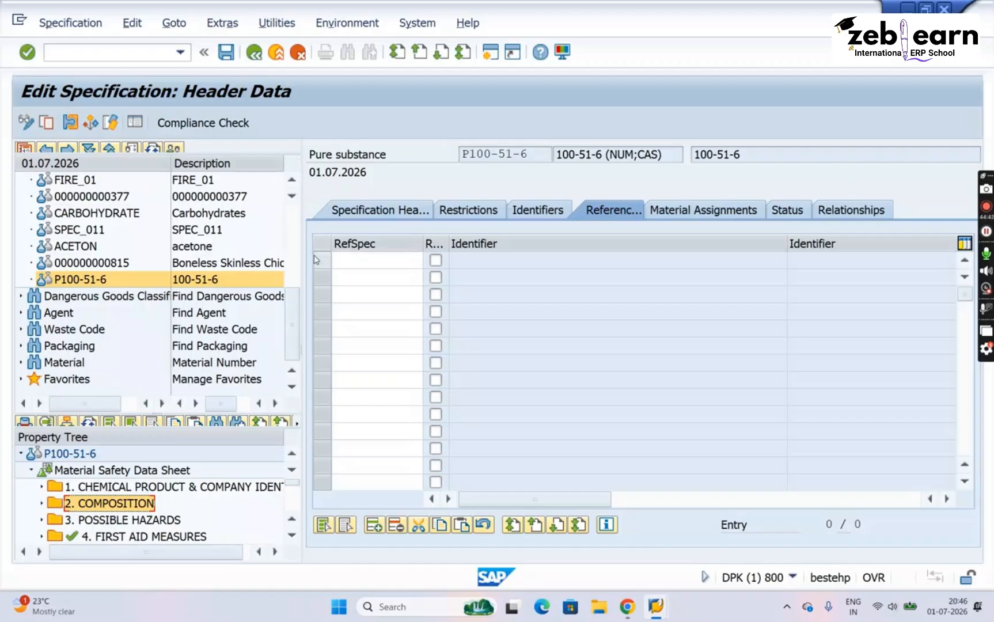
pyautogui.click(352, 260)
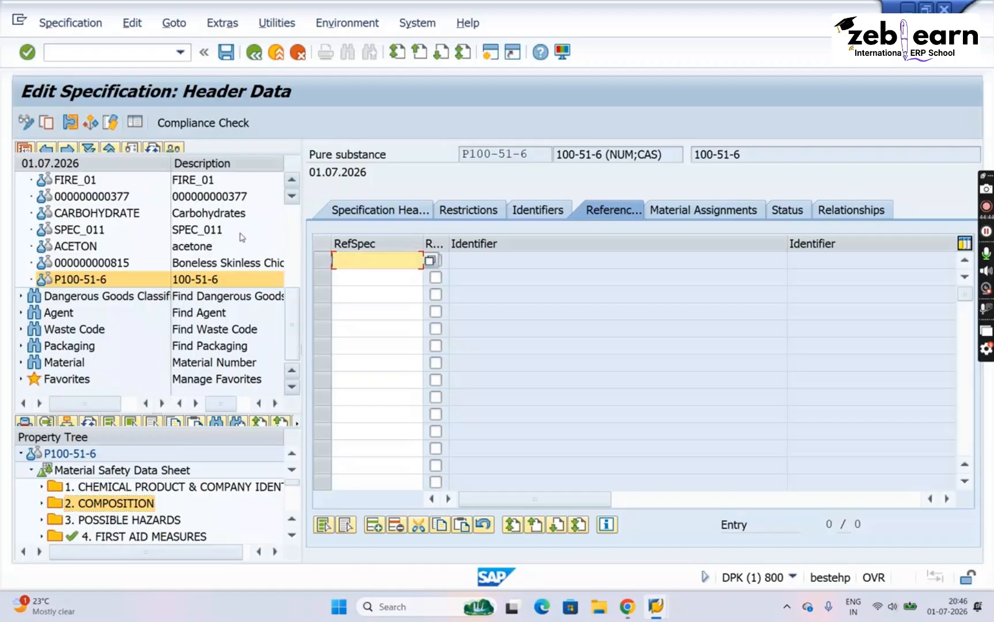
# Return from P100-51-6 to the substance search and save the changed data
pyautogui.click(294, 226)
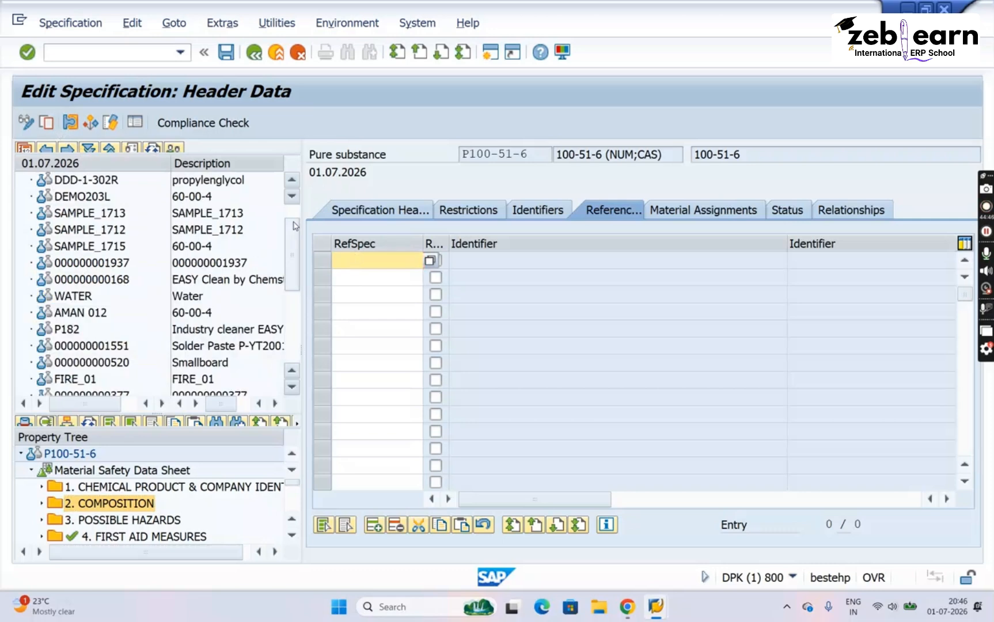
pyautogui.click(295, 211)
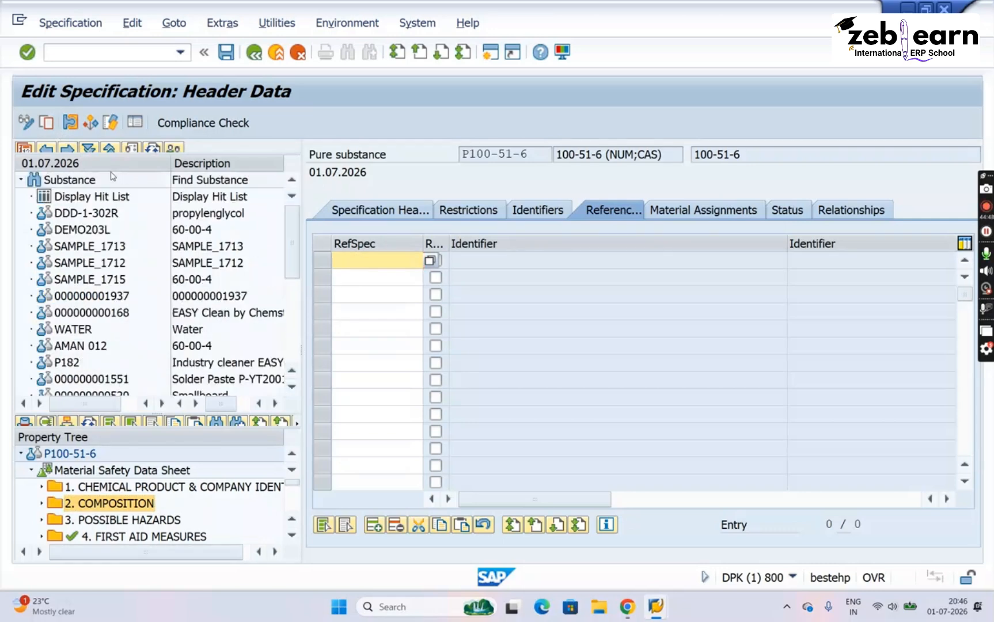
pyautogui.doubleClick(50, 180)
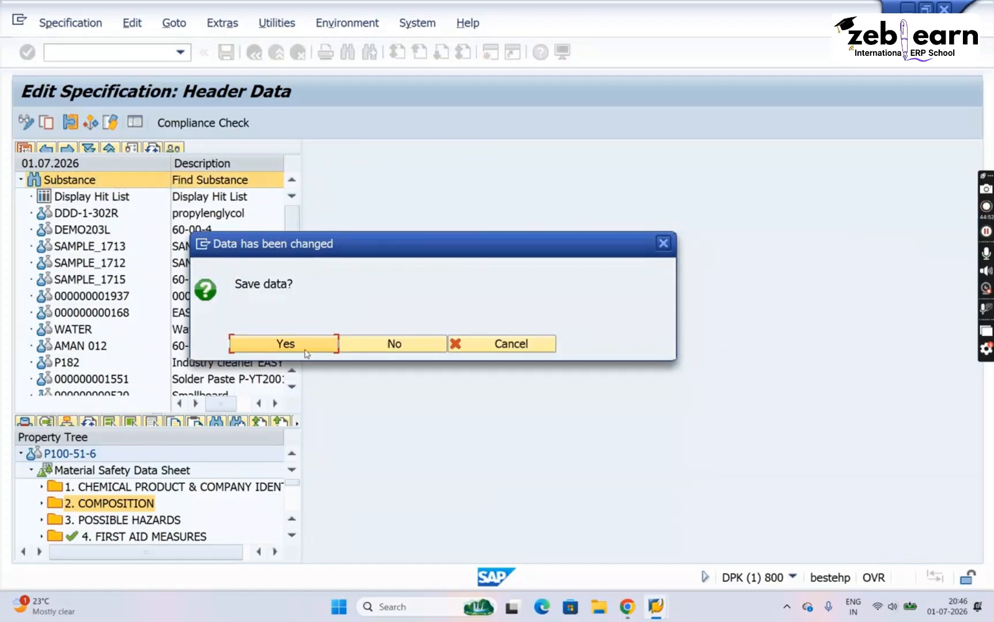
pyautogui.click(305, 347)
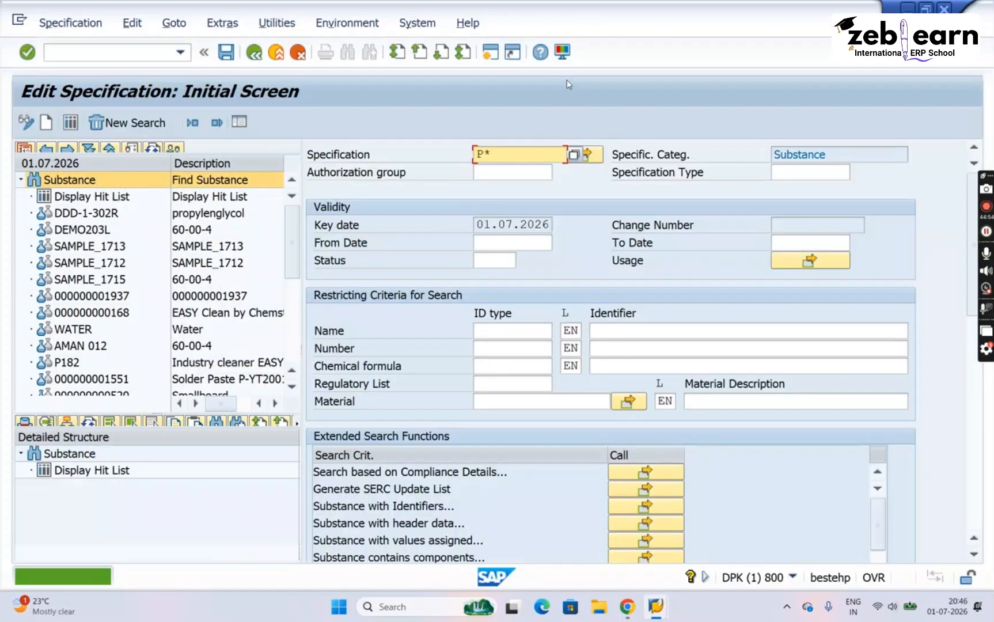
# Clear the specification criterion, search for substances of specification type LIST_SUB, and open DEMO203L from the hit list
pyautogui.press('BackSpace')
pyautogui.press('BackSpace')
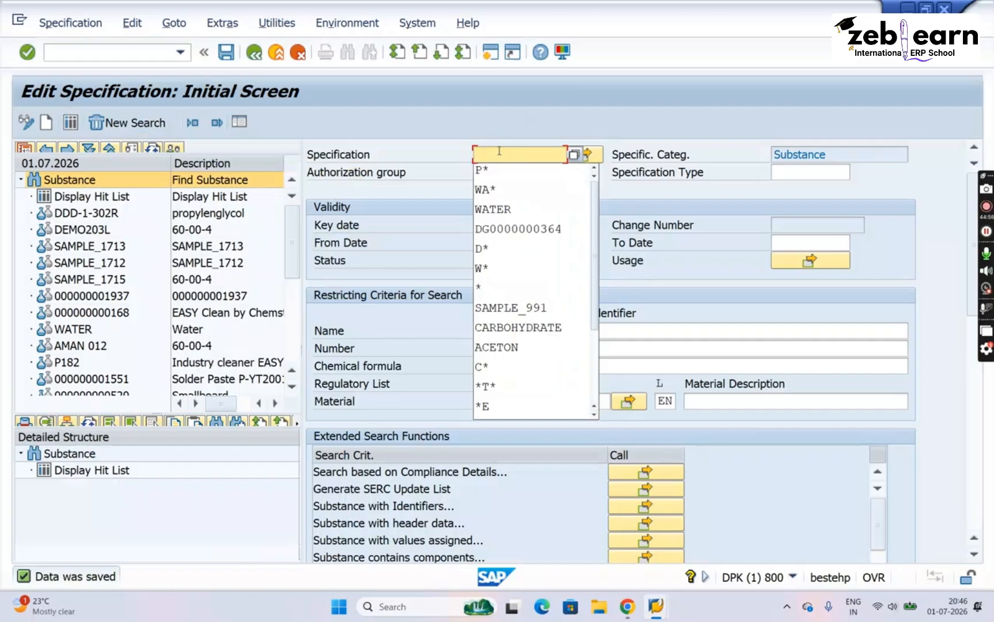
pyautogui.click(811, 172)
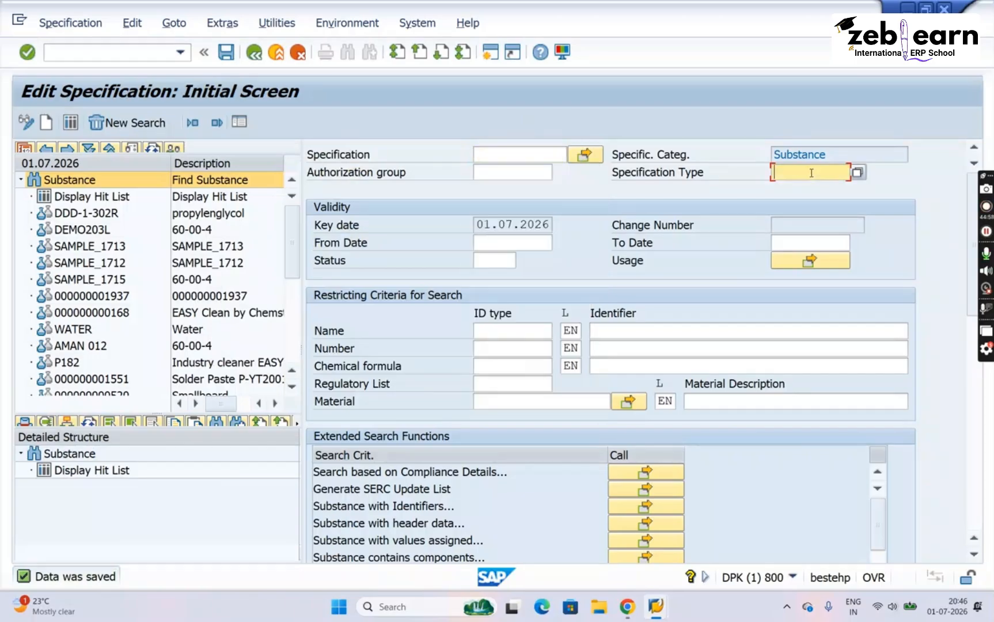
pyautogui.write('LIST')
pyautogui.click(802, 188)
pyautogui.press('Return')
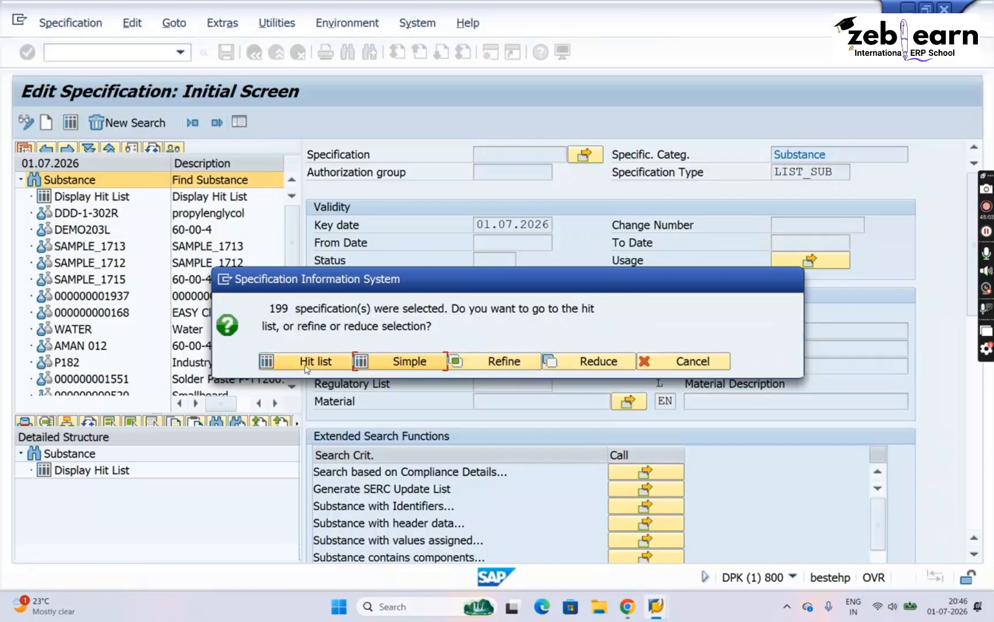
pyautogui.click(310, 367)
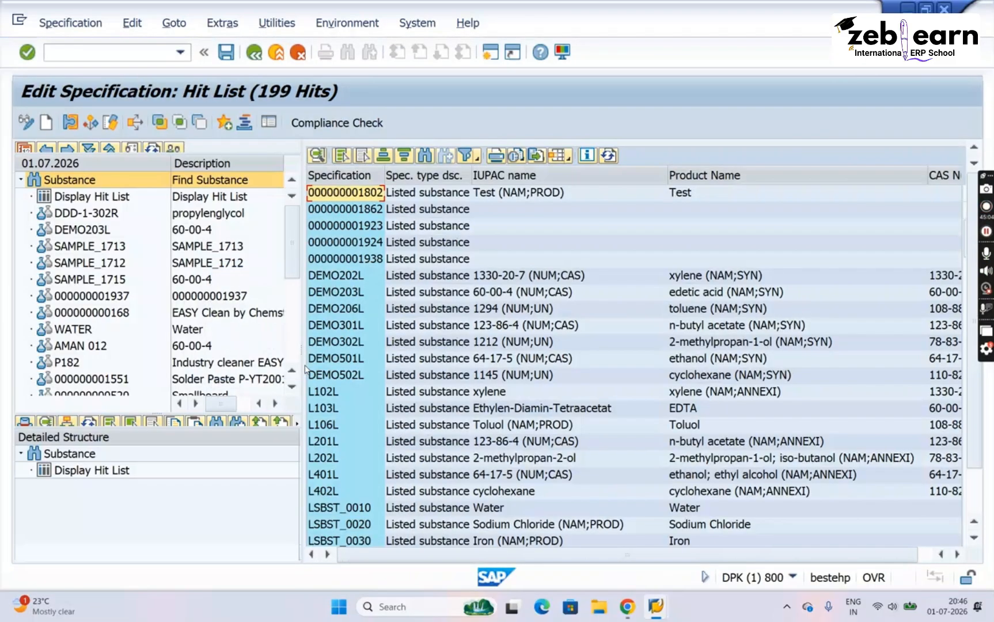
pyautogui.doubleClick(344, 293)
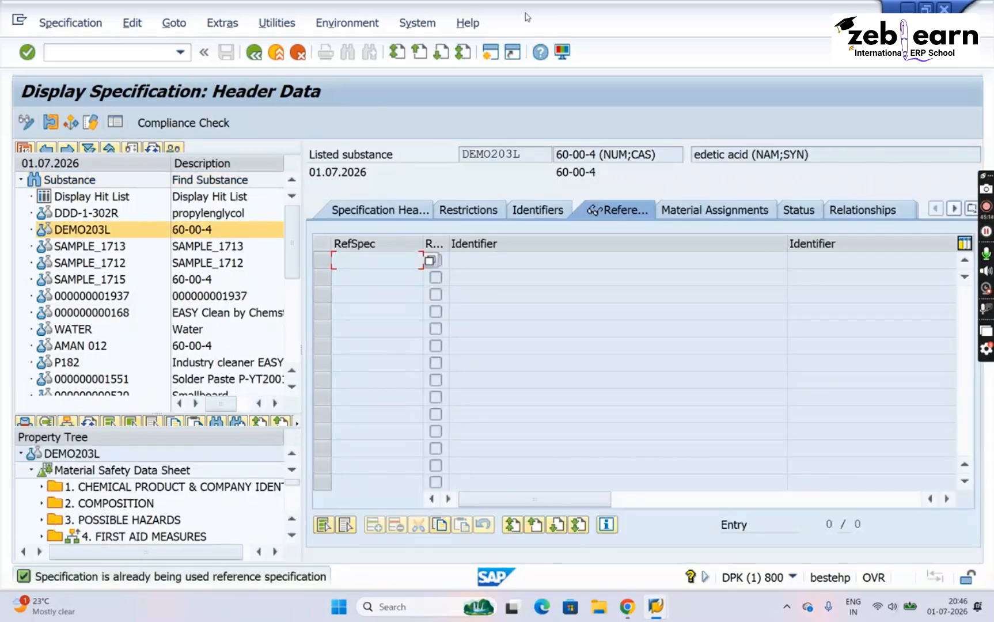
# Start transaction SPRO in a new session and display the Customizing Implementation Guide
pyautogui.click(491, 53)
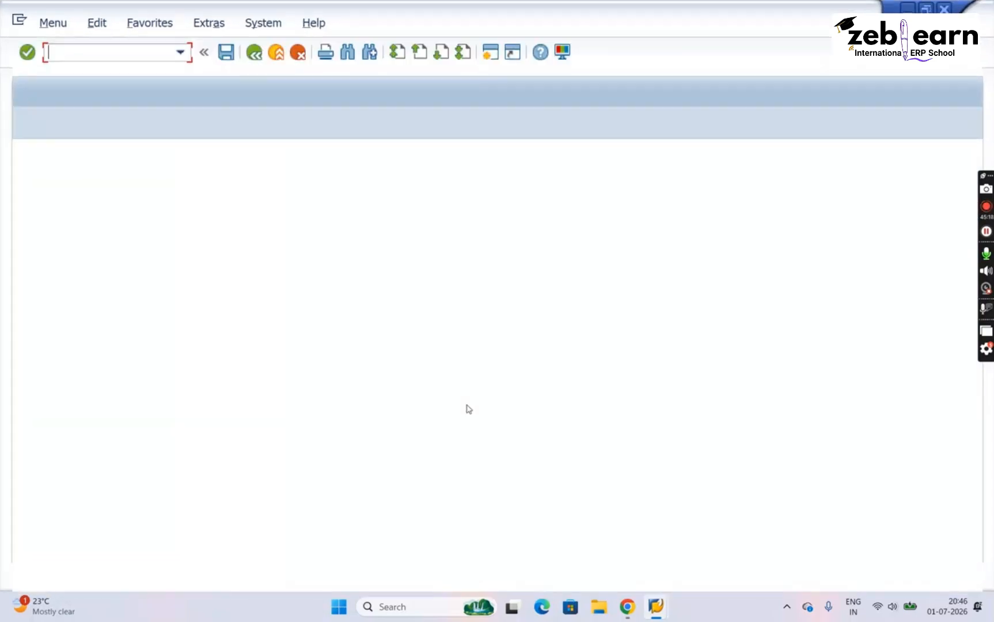
pyautogui.write('SPRO')
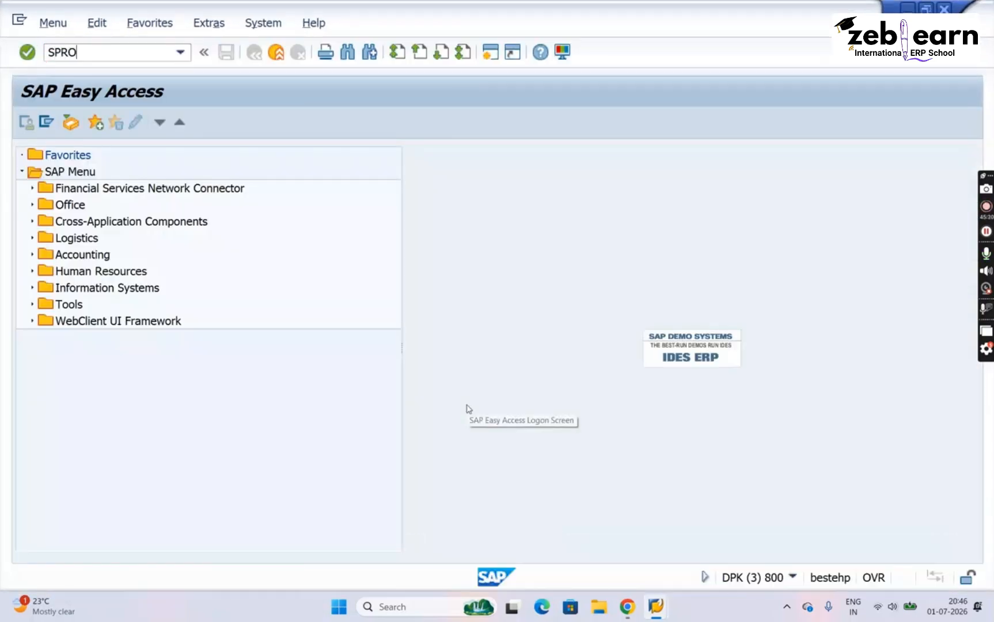
pyautogui.press('Return')
pyautogui.click(83, 129)
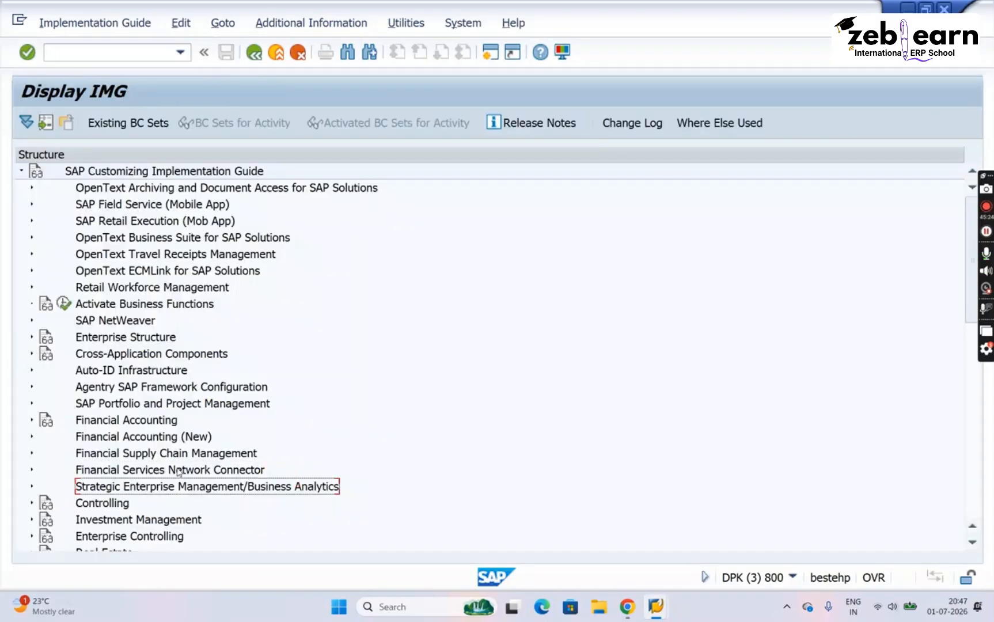
# Open the Specify Specification Types activity under Environment, Health & Safety > Basic Data and Tools > Specification Management > Specification Master
pyautogui.scroll(-4, 179, 472)
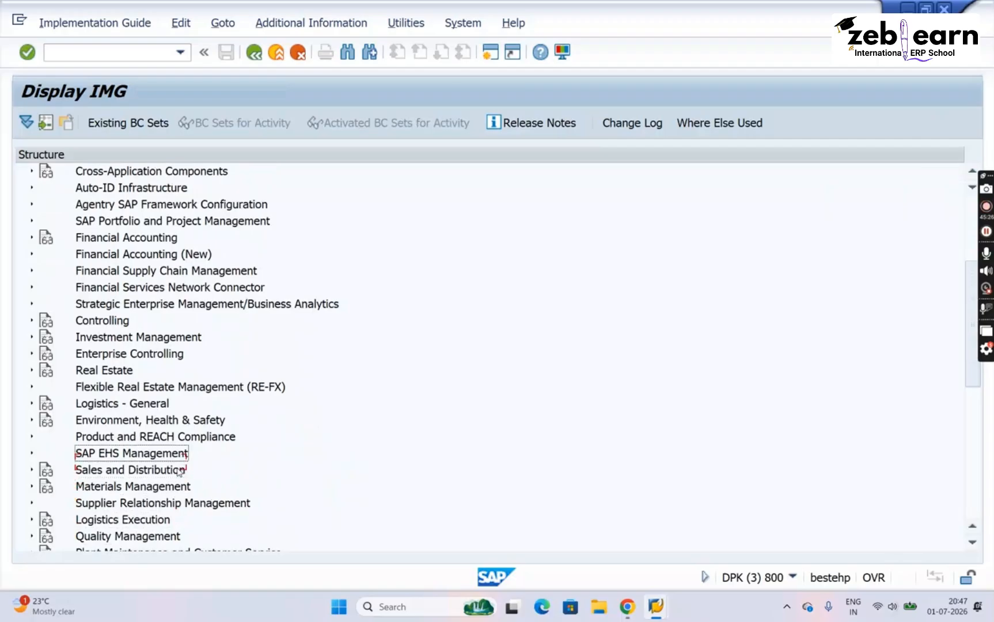
pyautogui.doubleClick(173, 420)
pyautogui.doubleClick(185, 436)
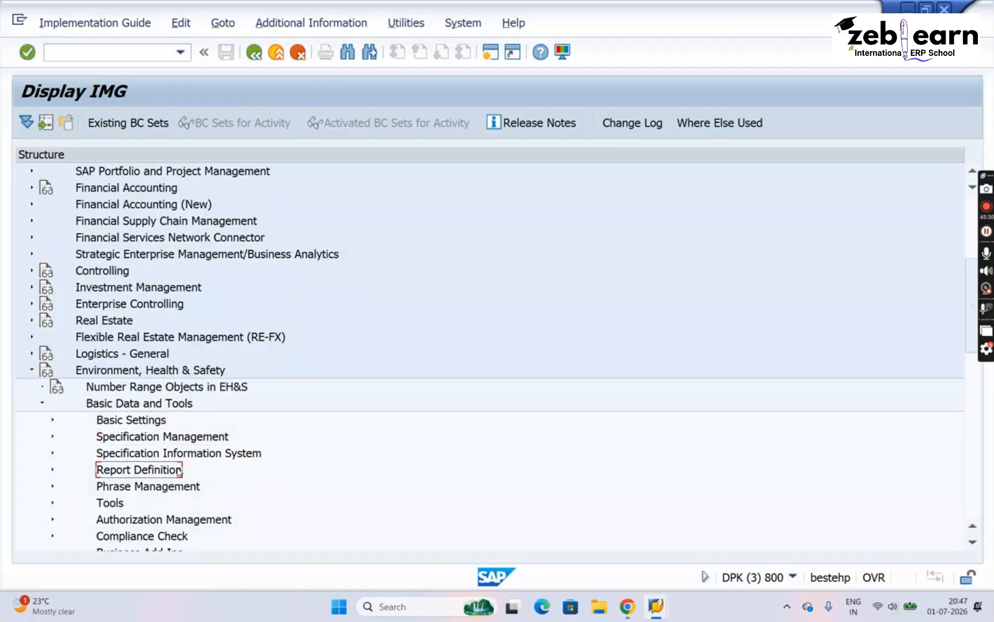
pyautogui.doubleClick(163, 436)
pyautogui.doubleClick(178, 470)
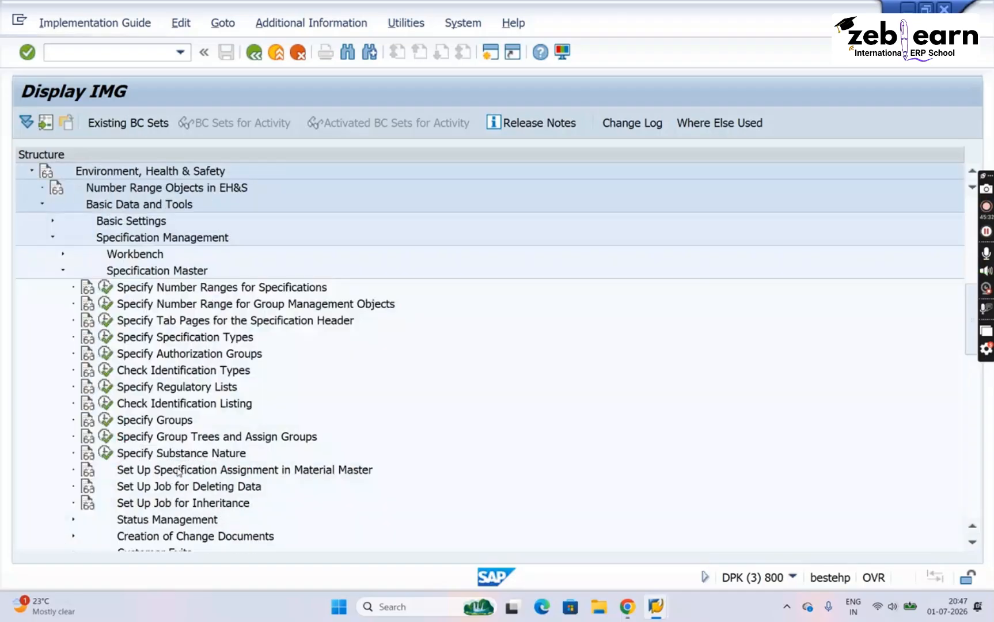
pyautogui.click(106, 337)
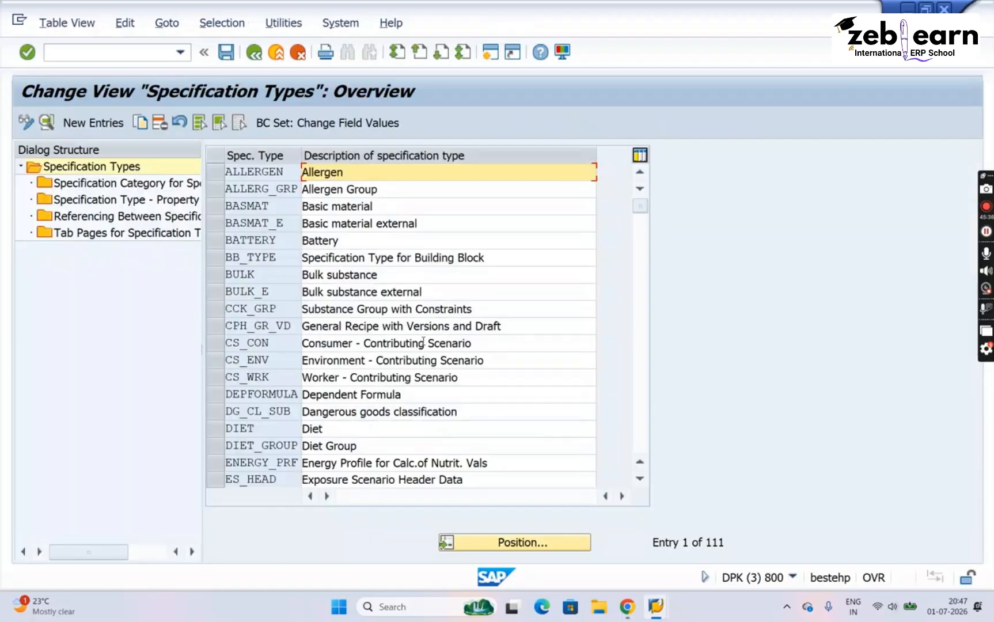
# Position the specification types list at LIST_SUB and open that type's property tree assignment
pyautogui.click(523, 544)
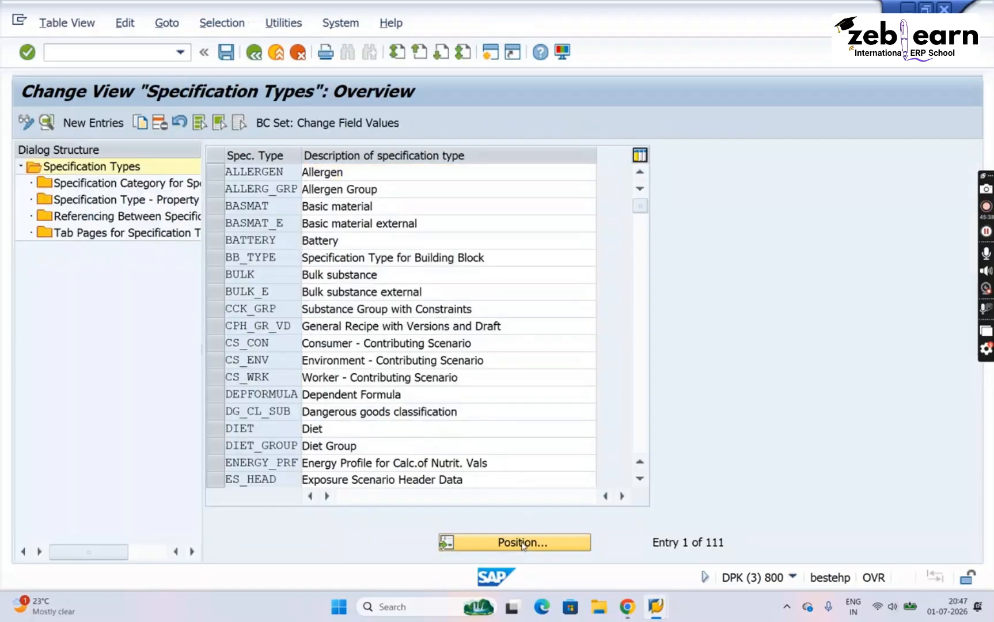
pyautogui.write('LIST')
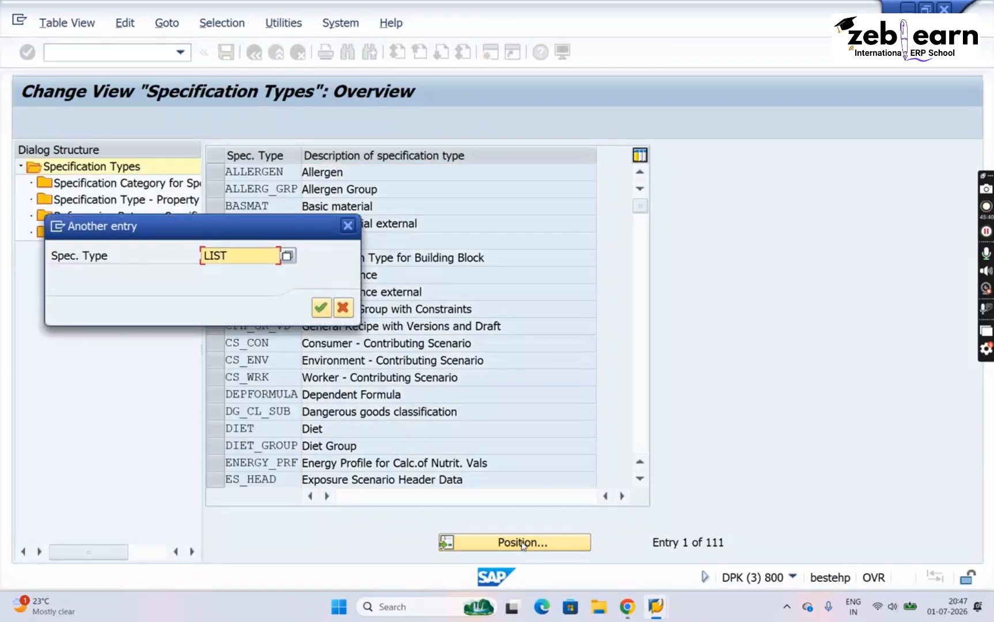
pyautogui.write('_SUB')
pyautogui.press('Return')
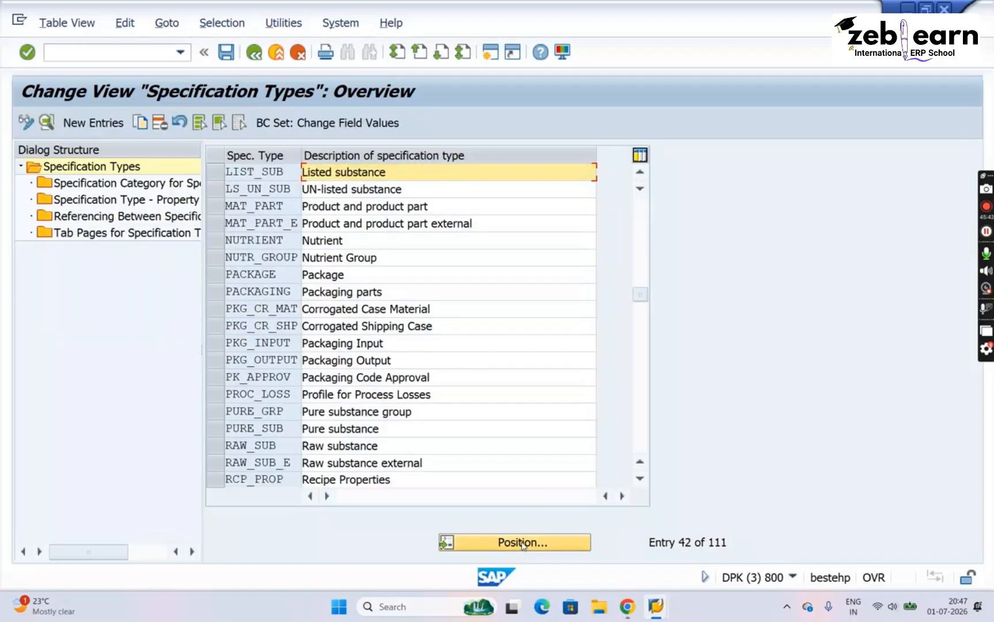
pyautogui.click(217, 172)
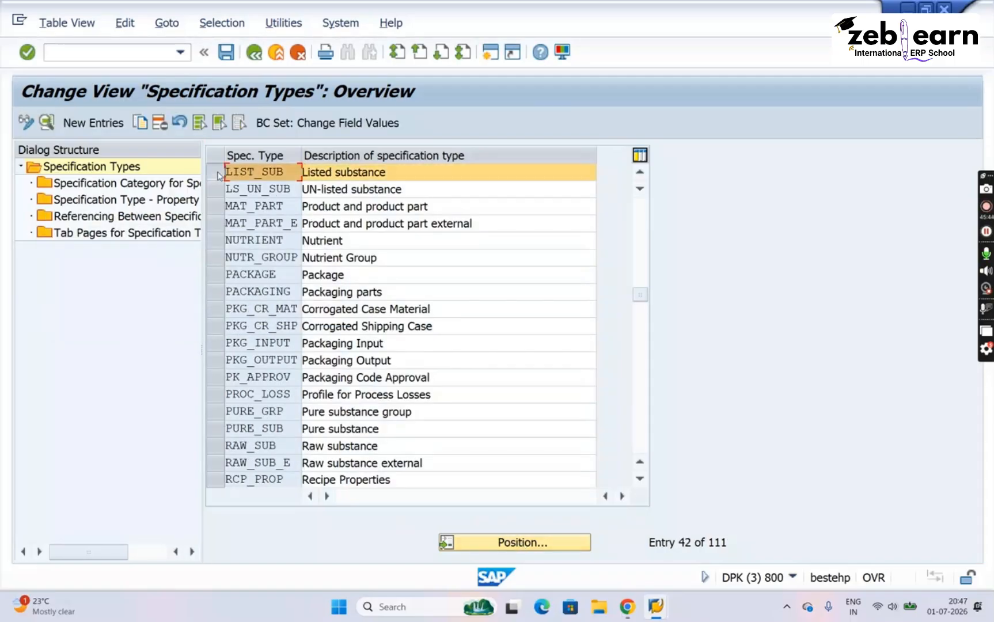
pyautogui.doubleClick(120, 201)
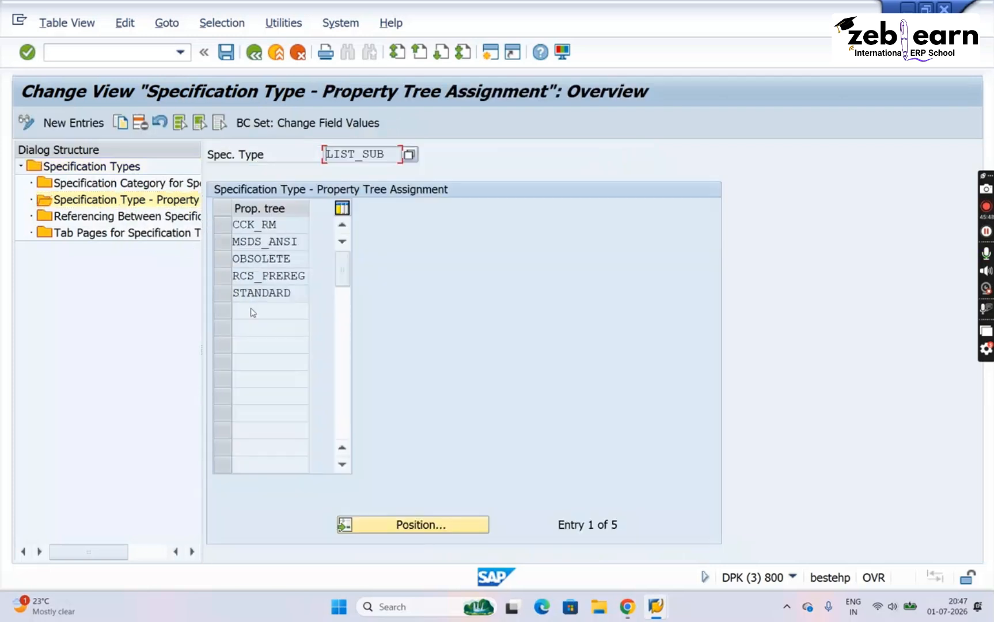
# Delete the MSDS_ANSI property tree from the LIST_SUB assignment, save, and return to the specification types overview
pyautogui.click(224, 244)
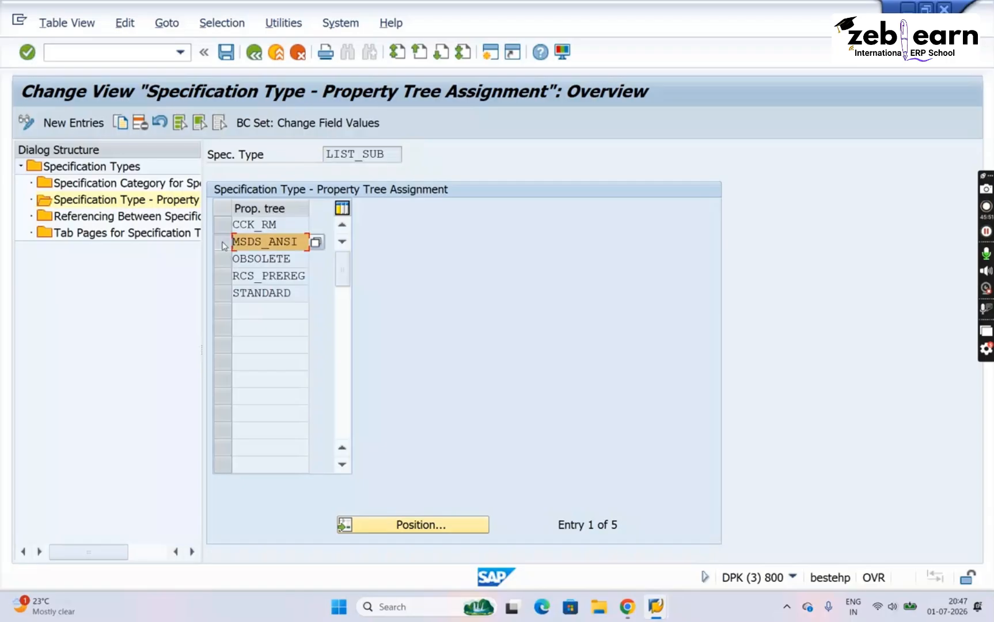
pyautogui.click(140, 123)
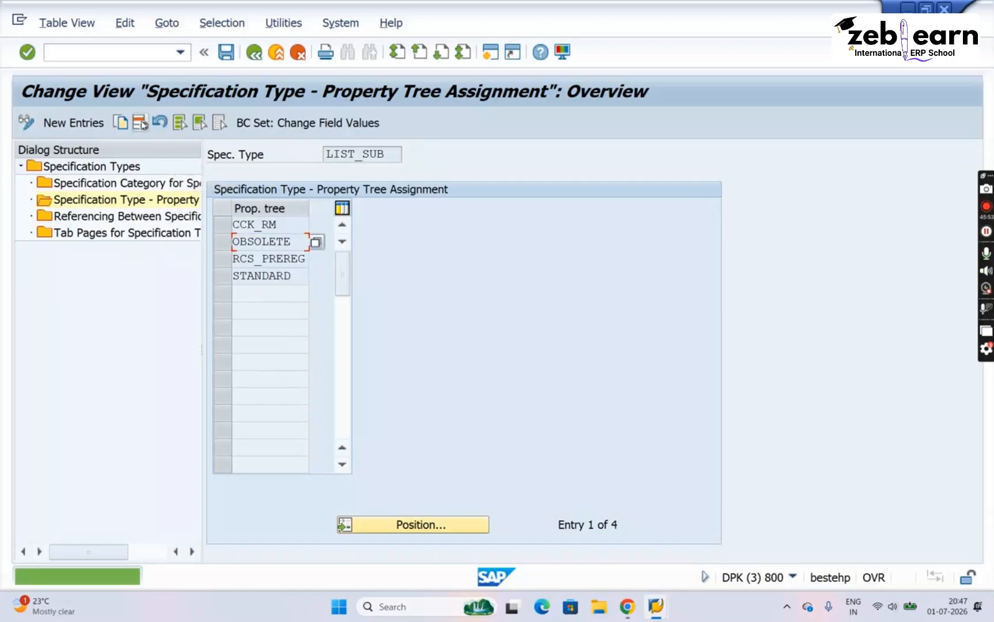
pyautogui.click(228, 56)
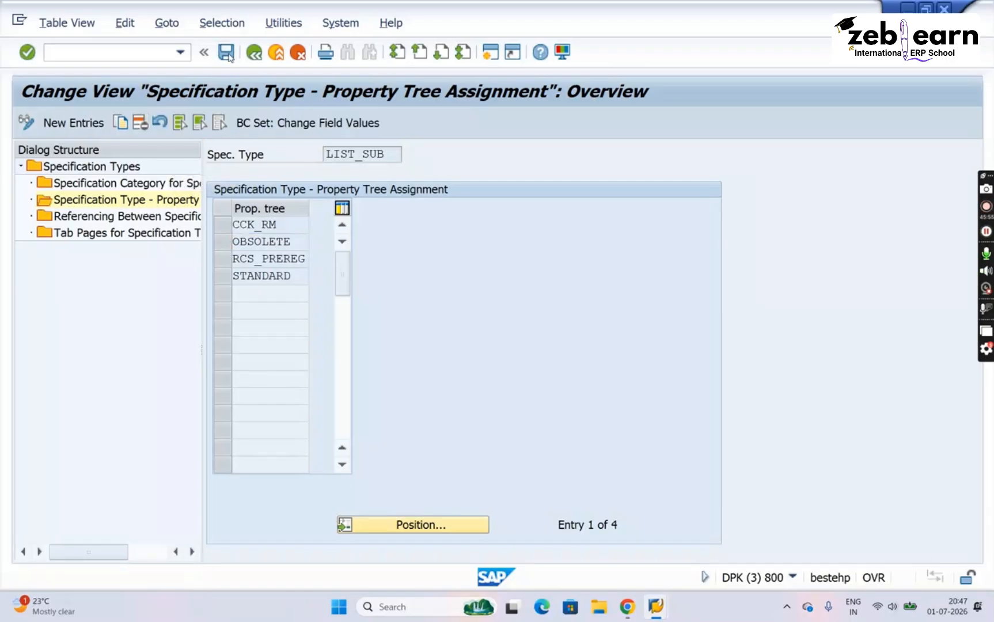
pyautogui.click(262, 61)
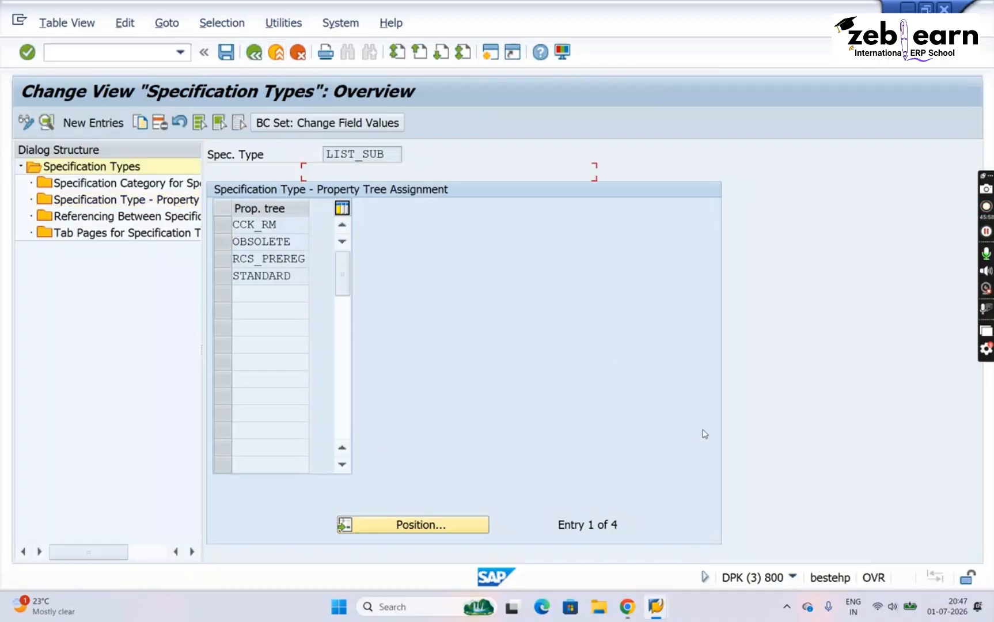
pyautogui.moveTo(639, 606)
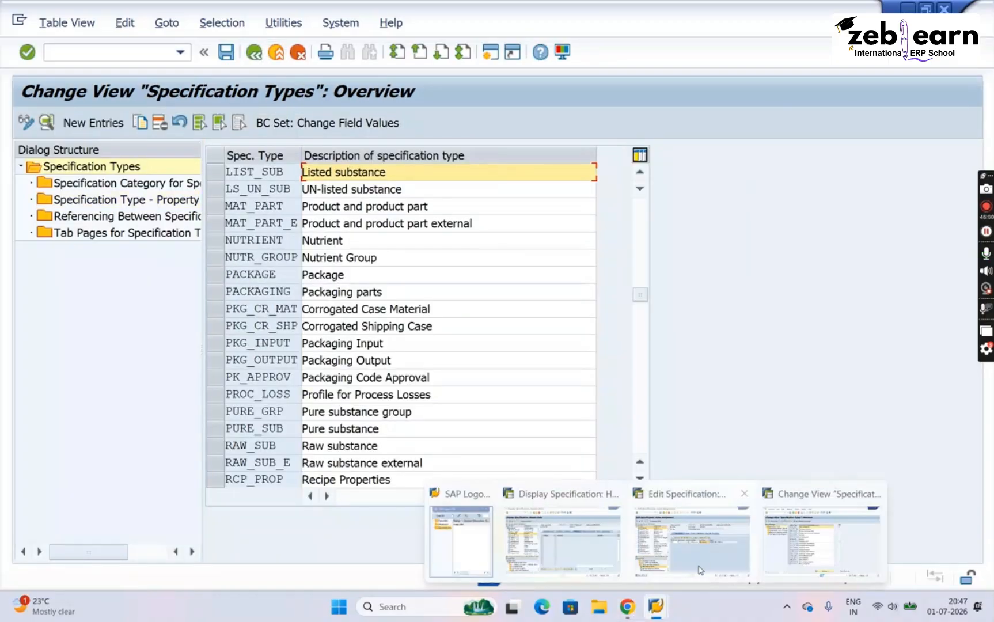
pyautogui.click(700, 570)
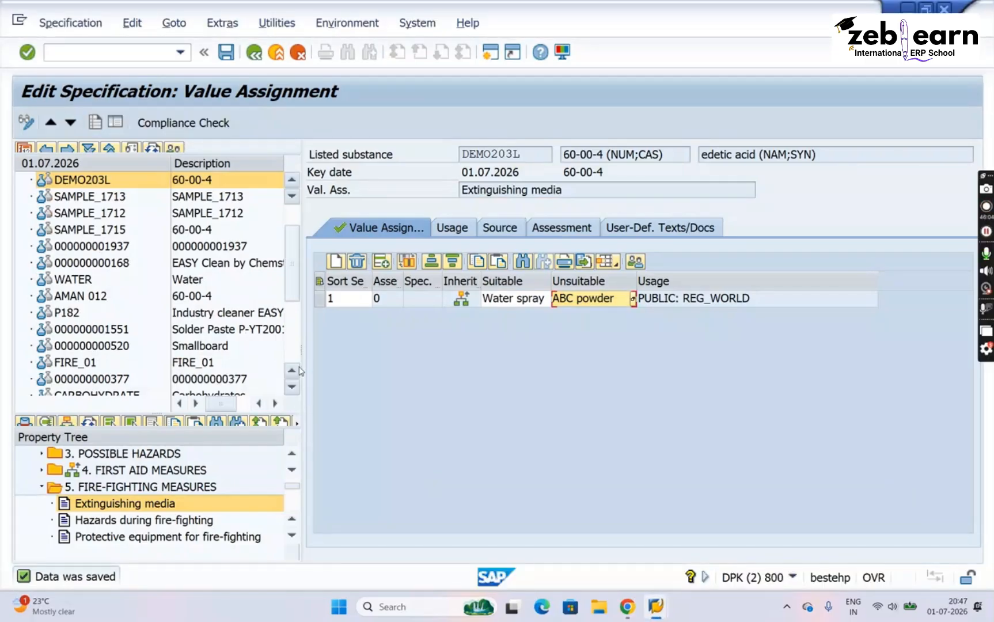
pyautogui.scroll(-3, 294, 363)
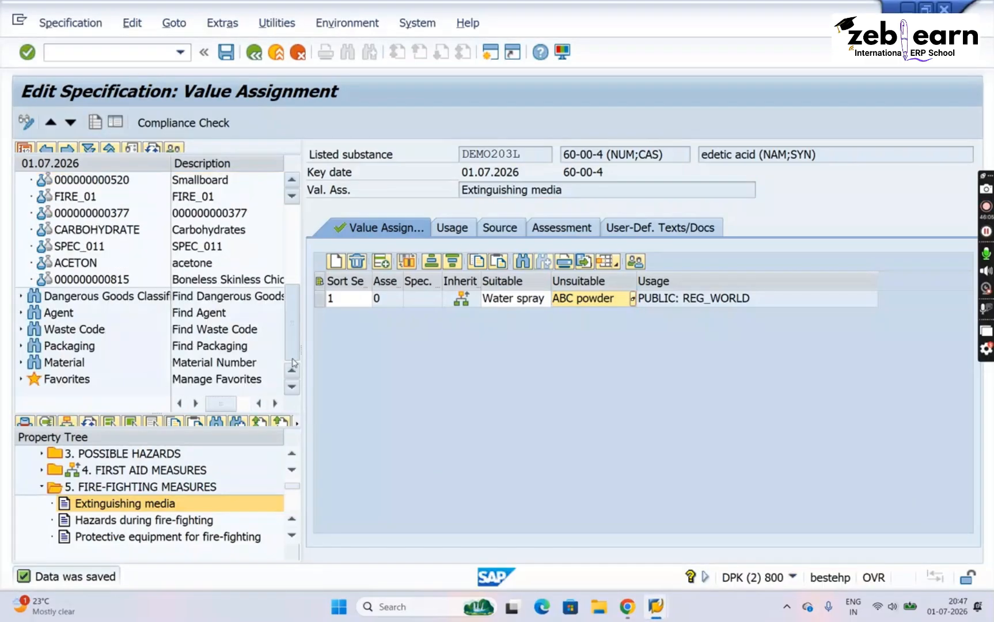
pyautogui.click(114, 282)
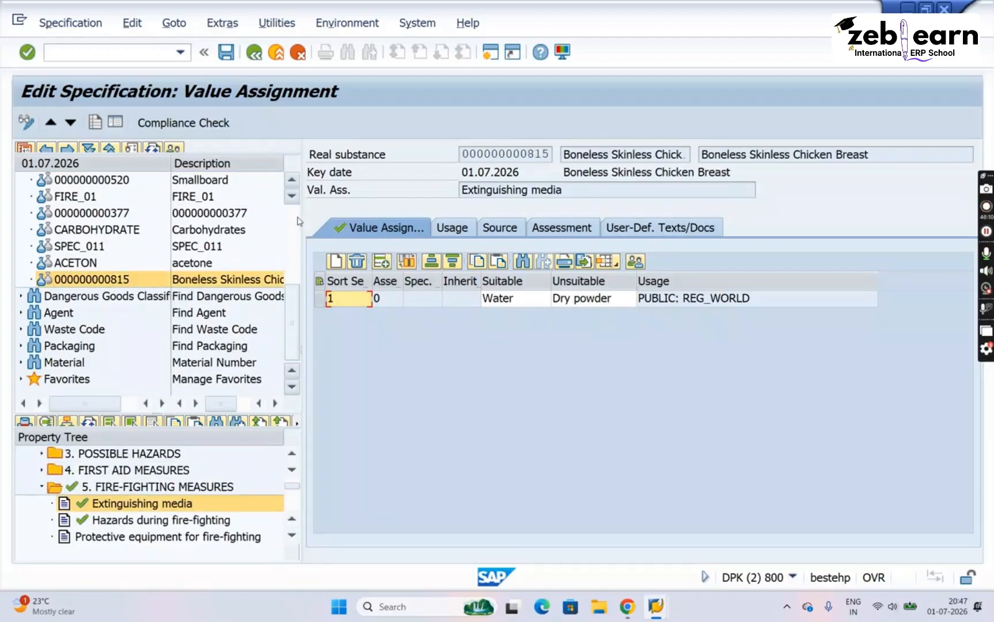
pyautogui.scroll(3, 299, 221)
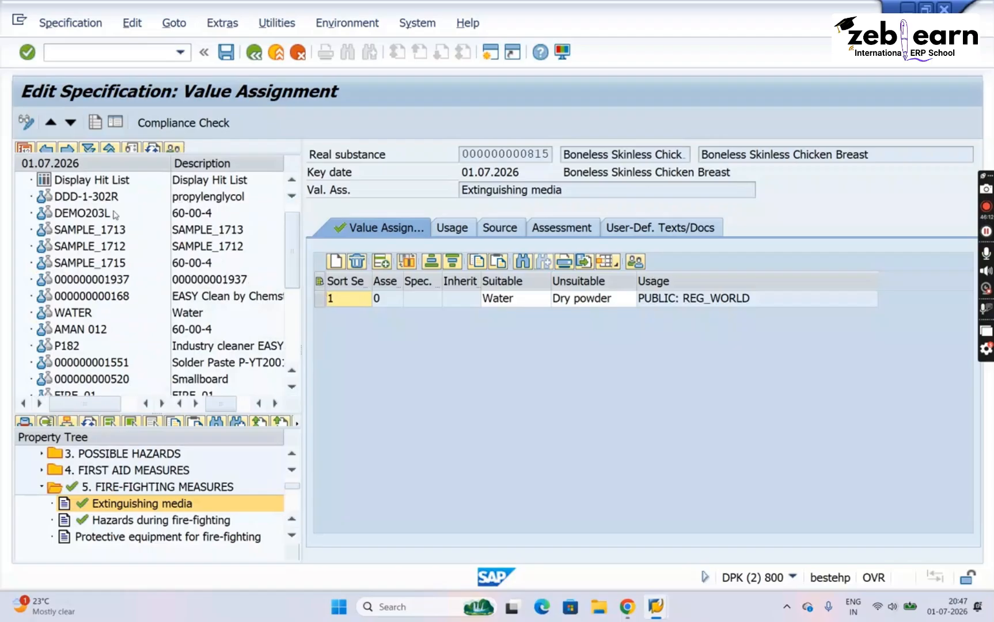
pyautogui.scroll(-2, 115, 214)
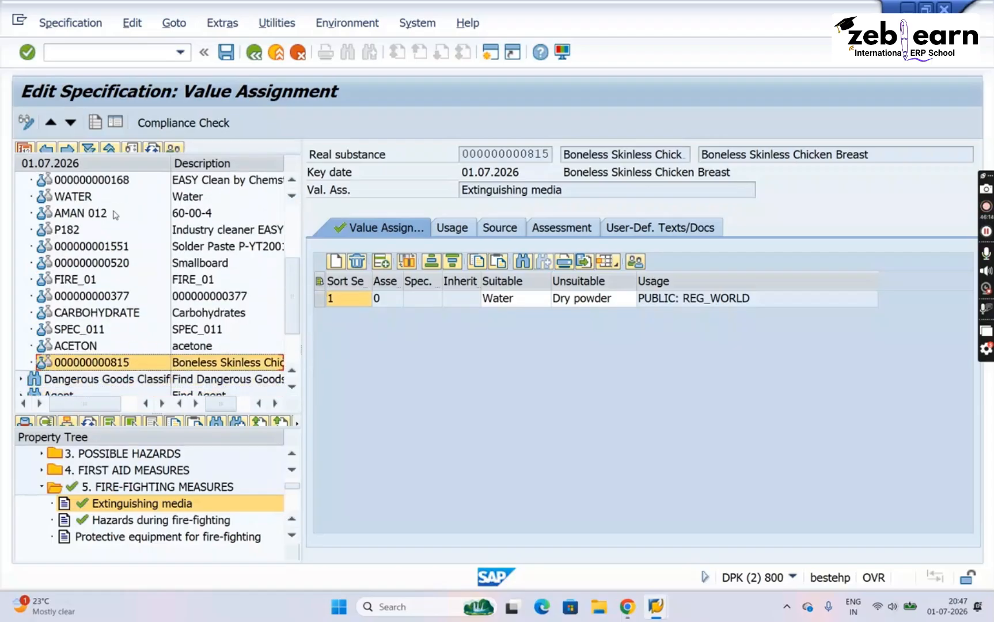
pyautogui.press('Up')
pyautogui.press('Up')
pyautogui.press('Up')
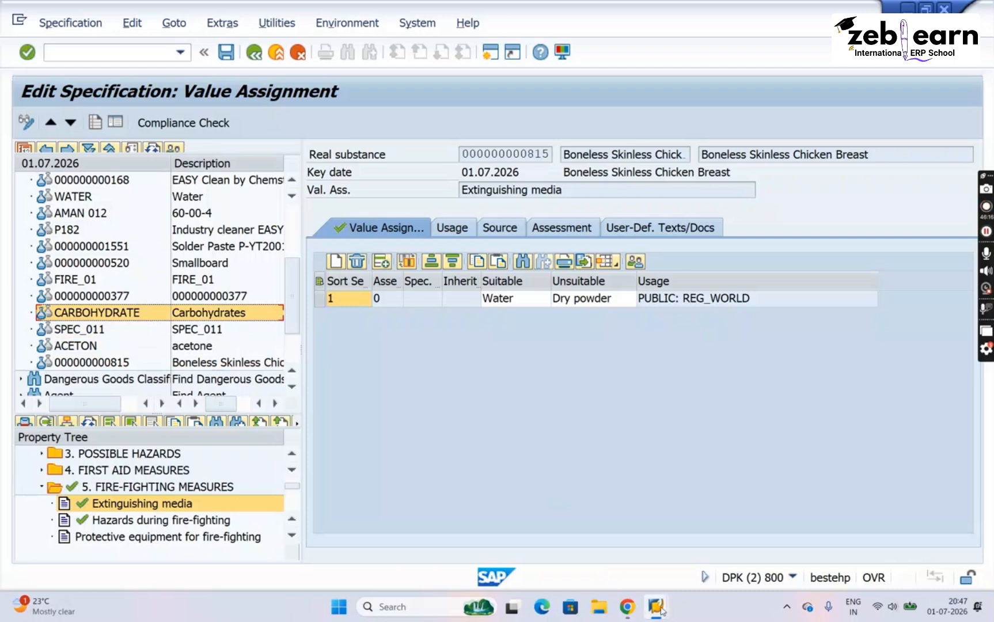
# Switch to the header data session and open the references of pure substance P100-51-6 for editing
pyautogui.moveTo(660, 610)
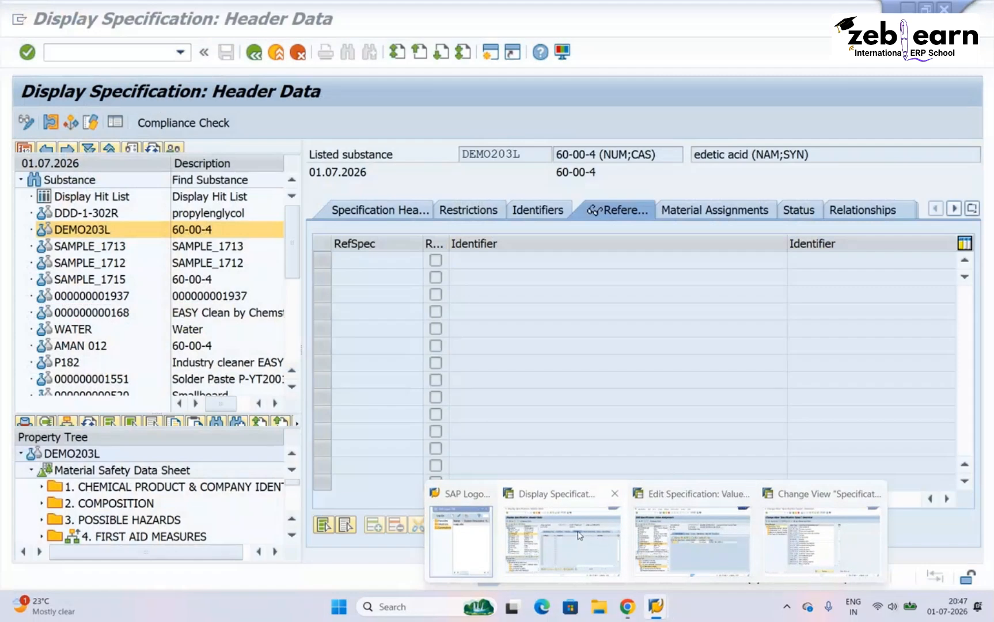
pyautogui.click(579, 536)
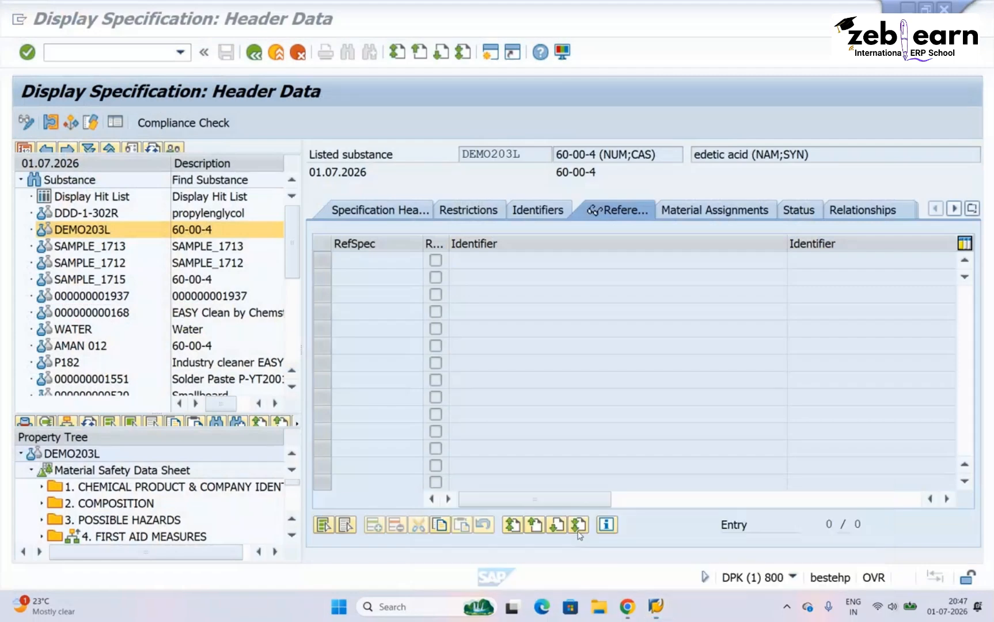
pyautogui.click(291, 357)
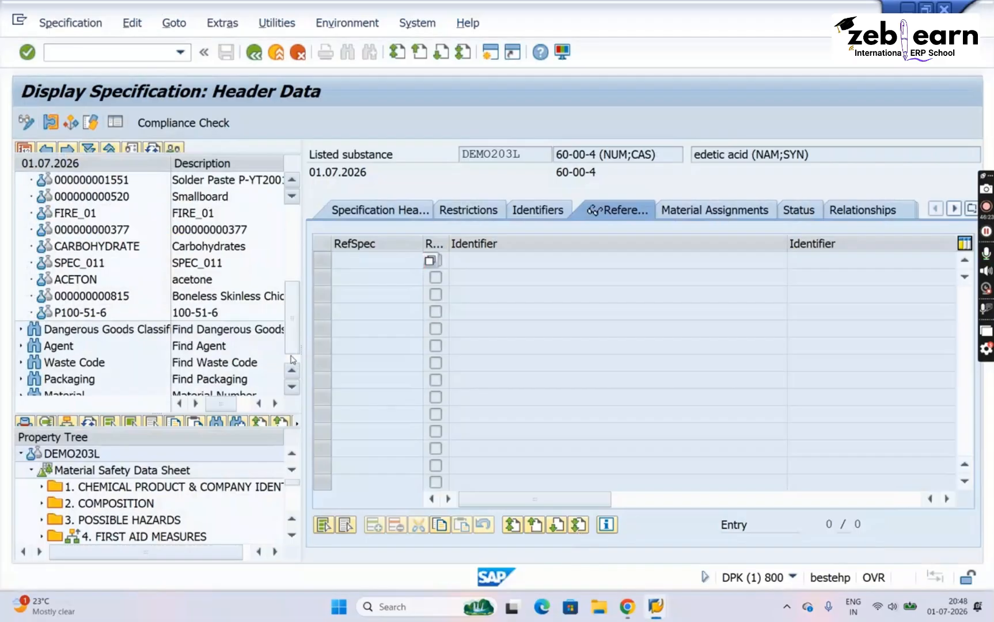
pyautogui.doubleClick(76, 312)
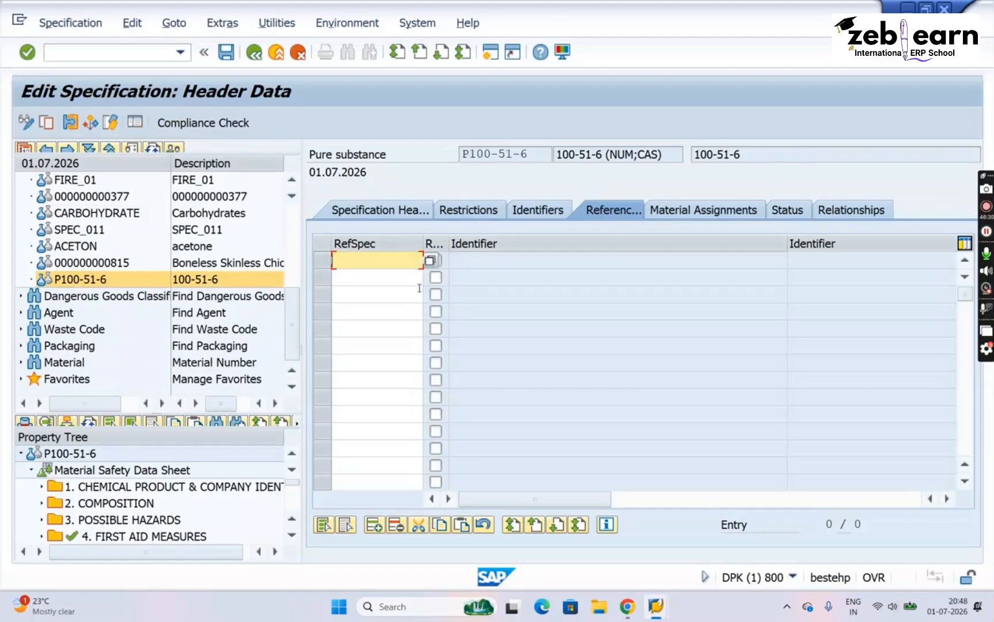
# Assign DEMO203L as a reference specification to P100-51-6 and save the specification
pyautogui.write('DEMO203')
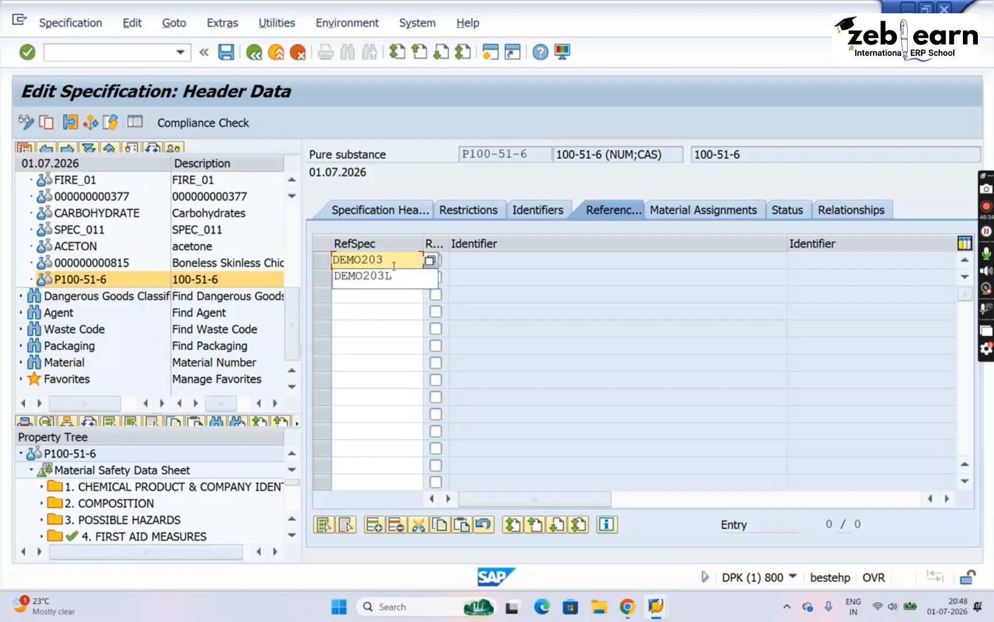
pyautogui.write('L')
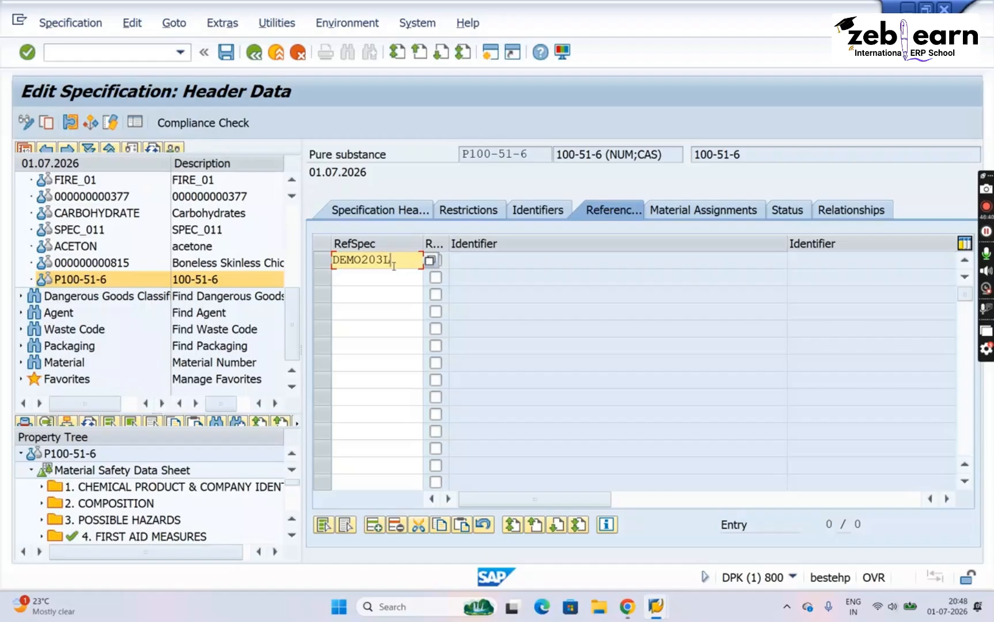
pyautogui.press('Return')
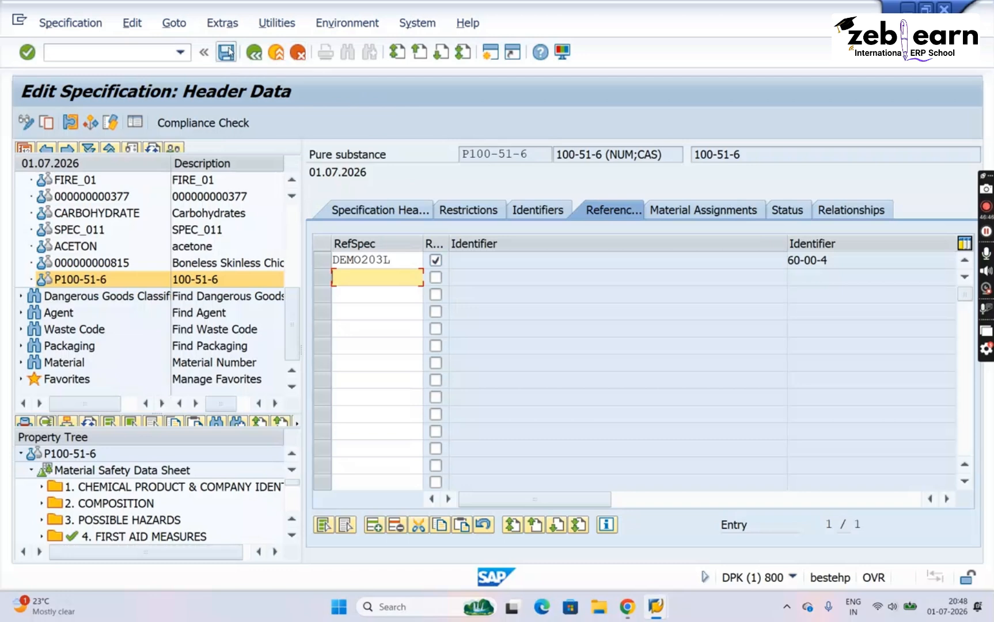
pyautogui.click(226, 52)
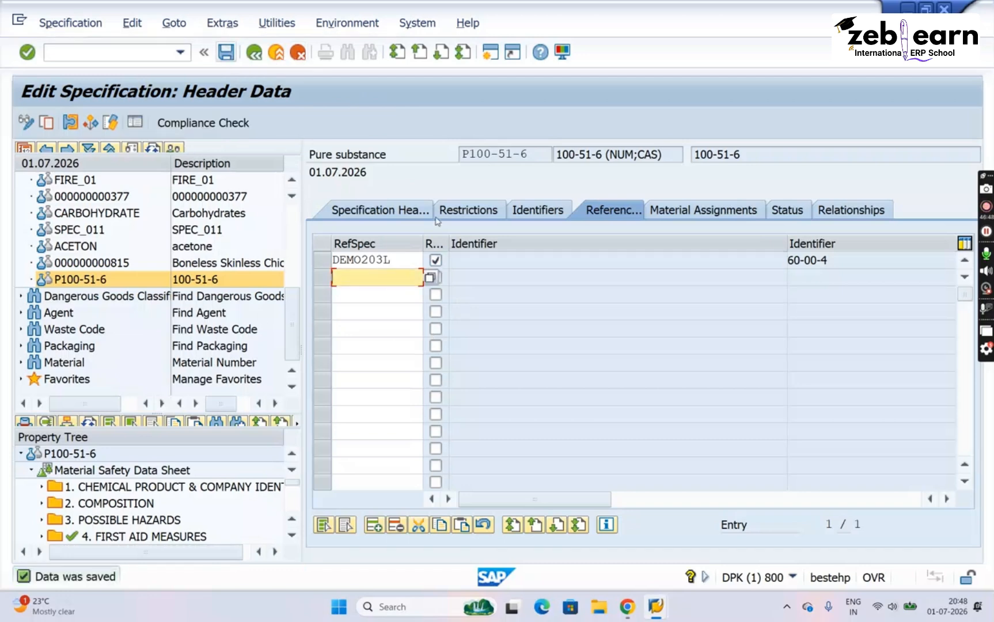
pyautogui.click(412, 262)
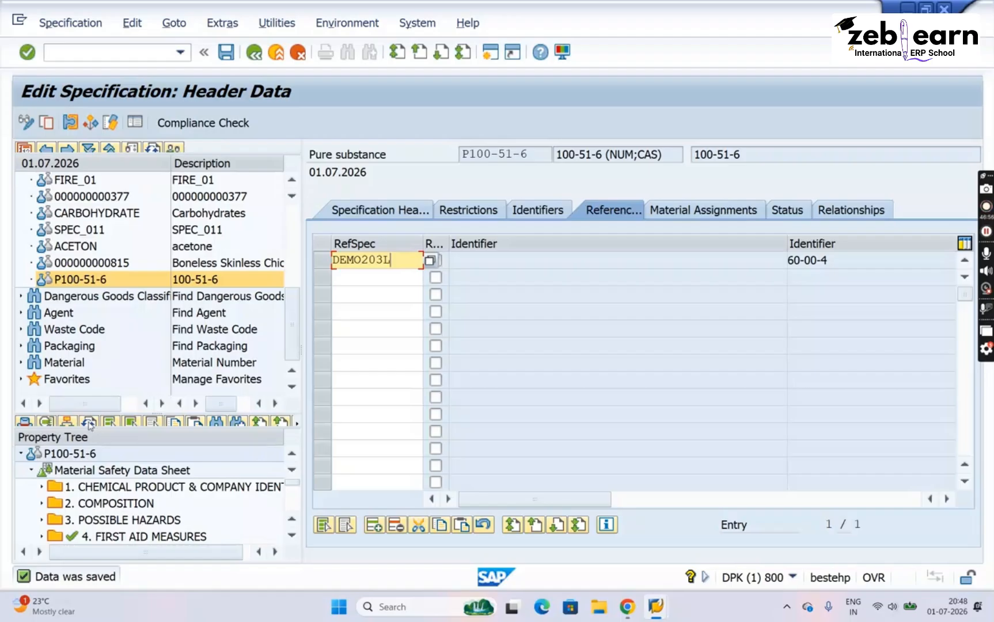
pyautogui.press('Return')
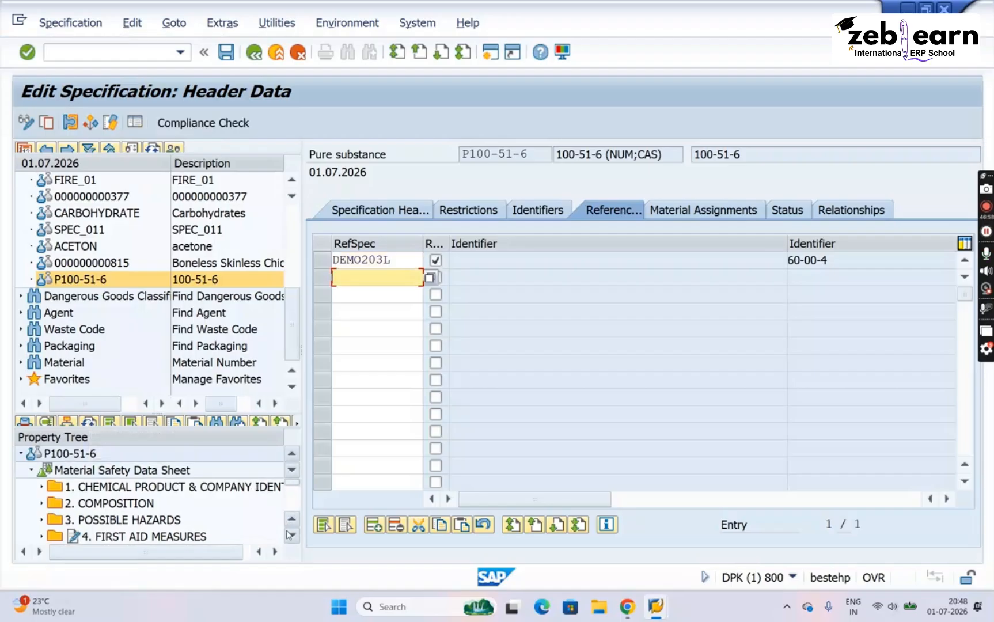
# Examine the inheritance markers across P100-51-6's Material Safety Data Sheet property tree and refresh the substance hit list
pyautogui.scroll(-7, 292, 536)
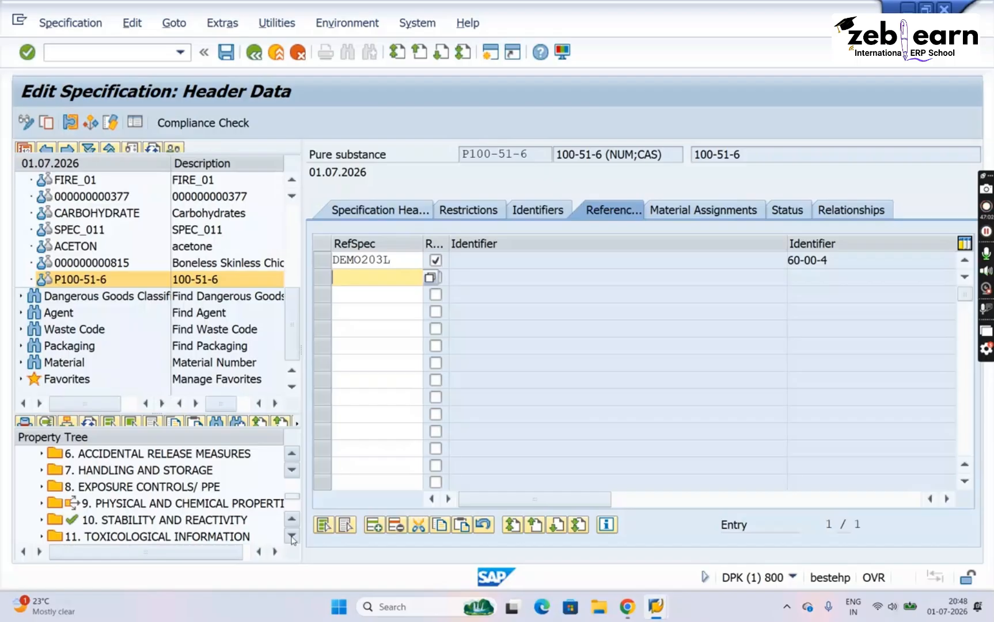
pyautogui.moveTo(651, 615)
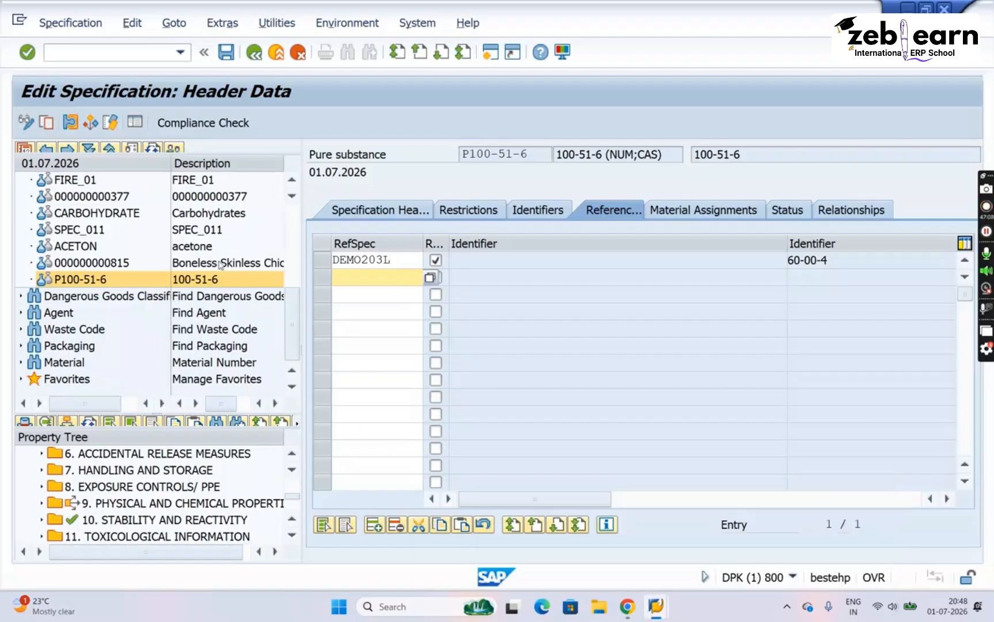
pyautogui.click(290, 224)
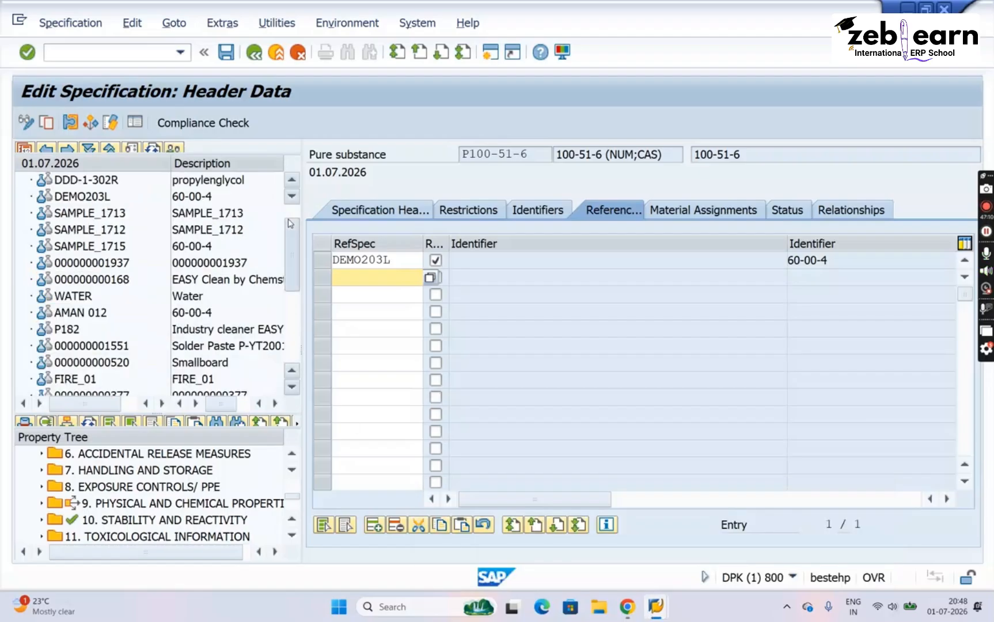
pyautogui.scroll(1, 290, 215)
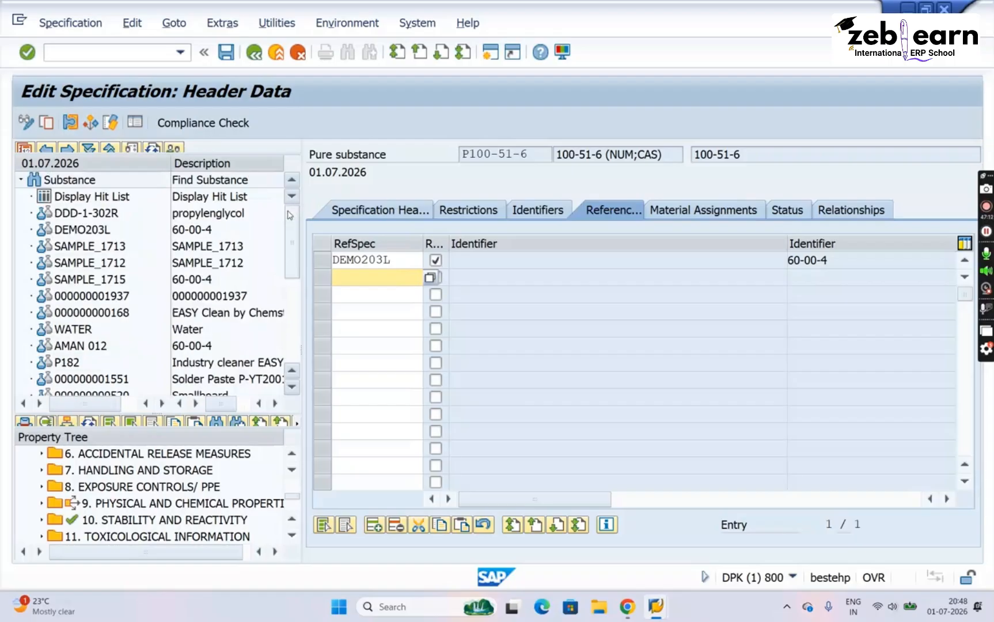
pyautogui.click(292, 536)
pyautogui.click(292, 536)
pyautogui.click(292, 536)
pyautogui.click(292, 536)
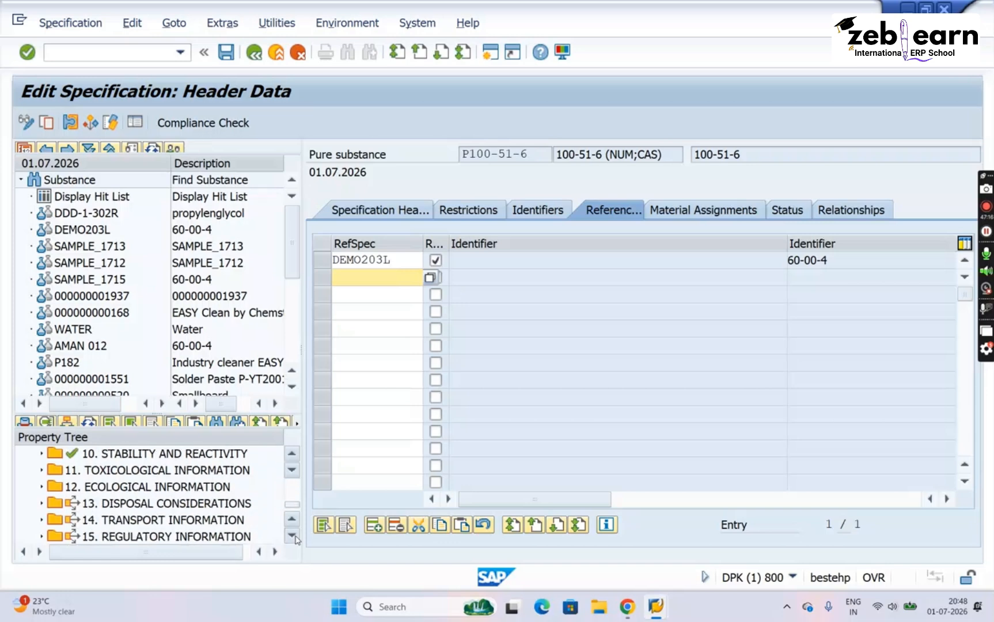
pyautogui.click(292, 536)
pyautogui.click(292, 536)
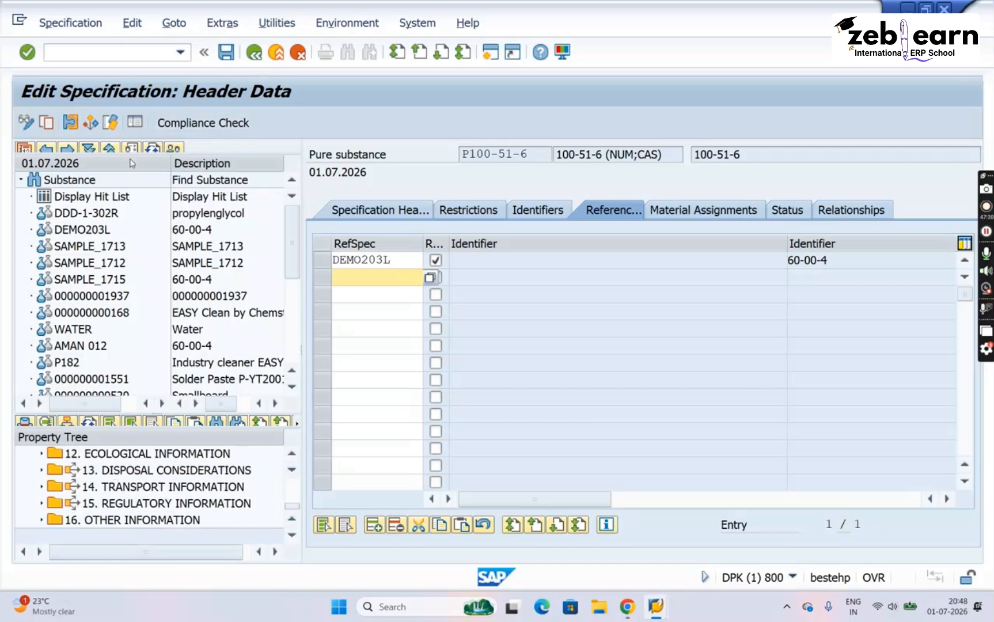
pyautogui.click(155, 150)
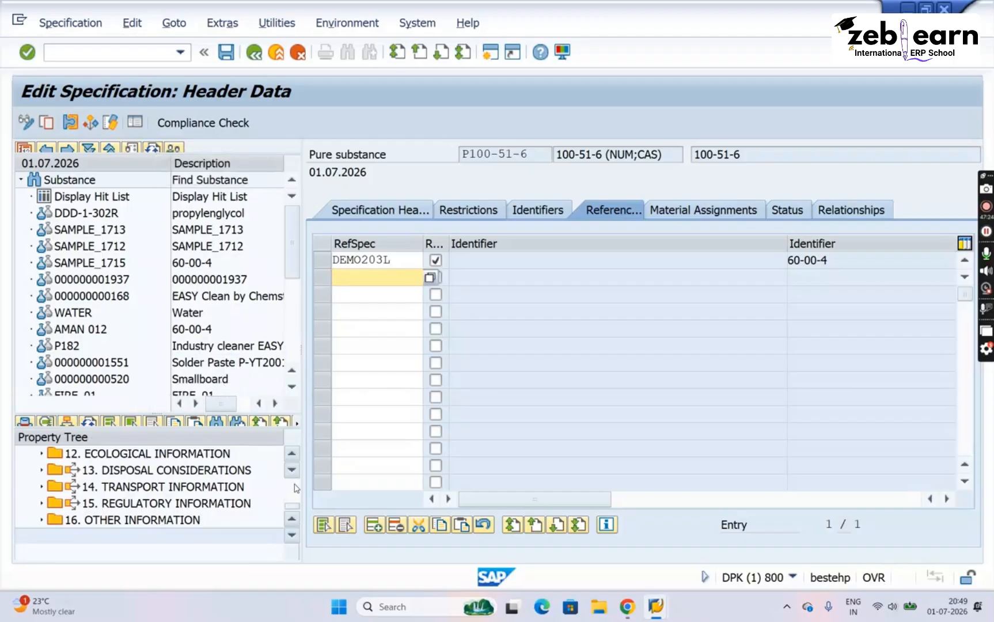
pyautogui.scroll(2, 296, 488)
pyautogui.scroll(1, 297, 488)
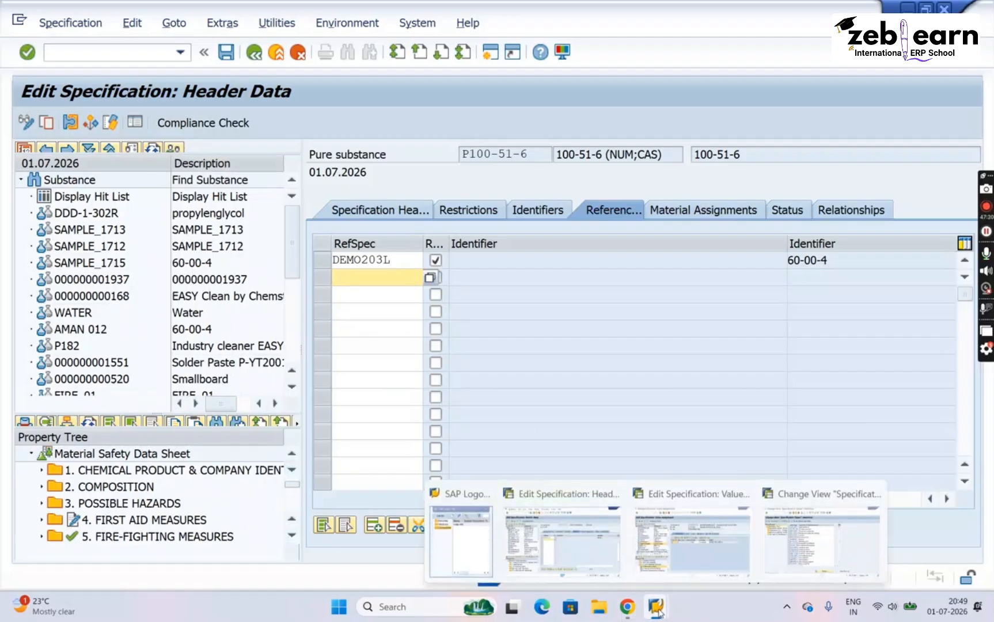
# Return to the specification types Customizing session and open the property tree assignment of LIST_SUB
pyautogui.click(693, 555)
pyautogui.click(821, 542)
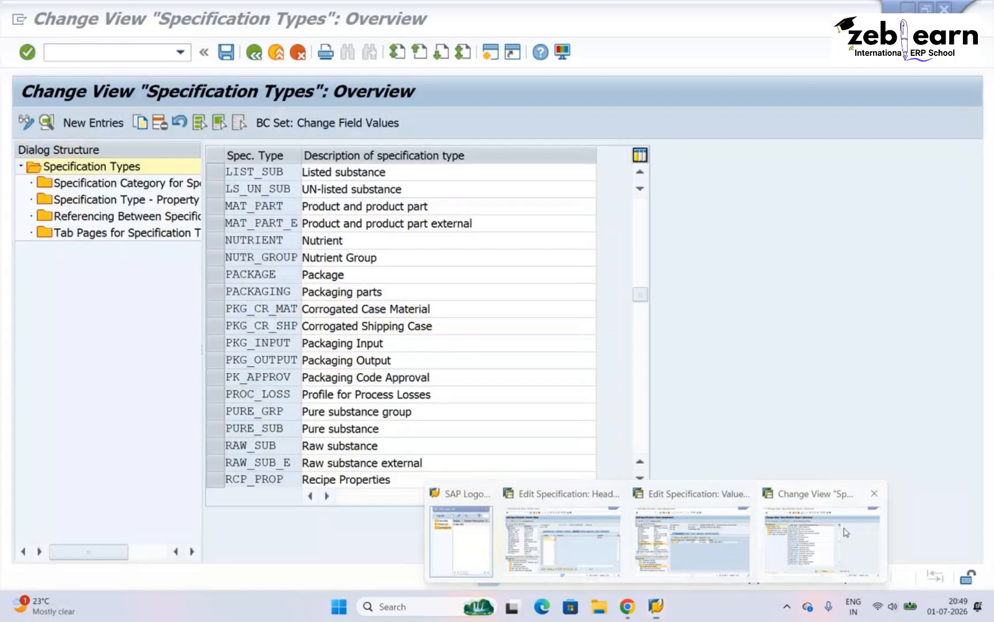
pyautogui.click(211, 176)
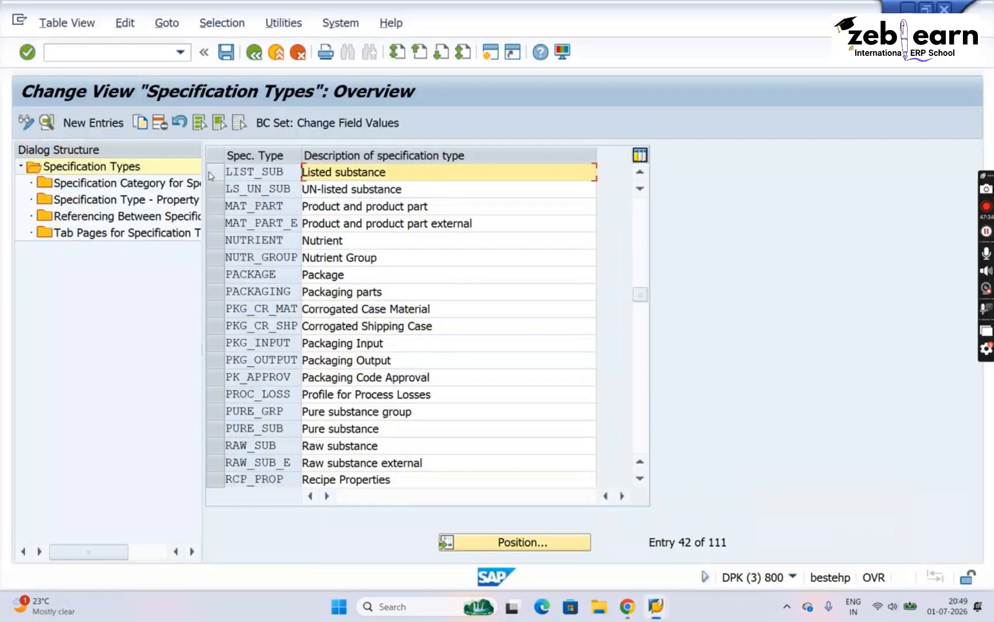
pyautogui.click(210, 176)
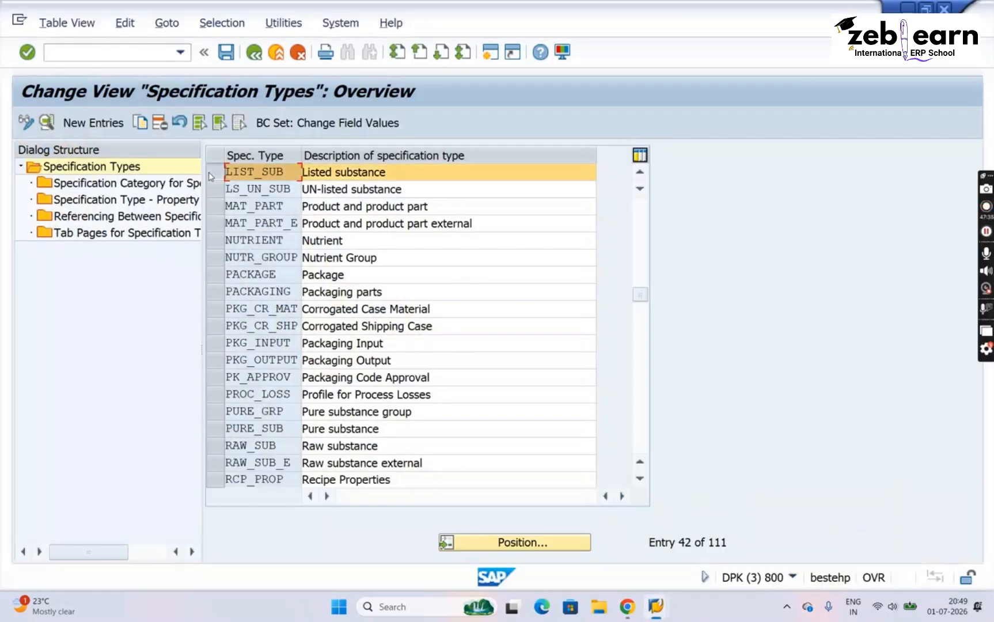
pyautogui.doubleClick(91, 201)
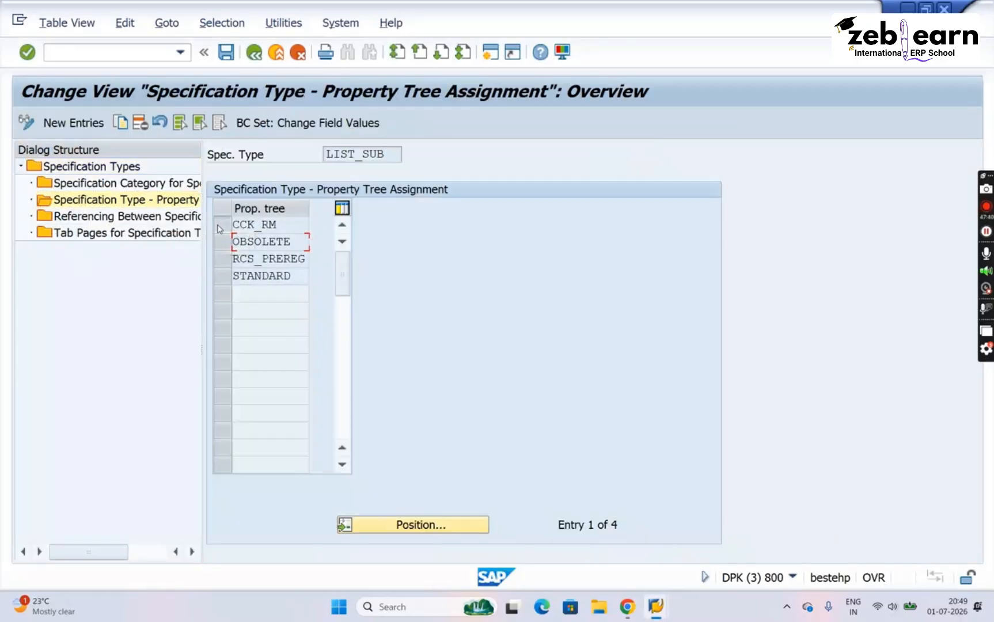
# Delete the CCK_RM, OBSOLETE, RCS_PREREG and STANDARD property trees from the LIST_SUB assignment and save
pyautogui.press('Up')
pyautogui.hotkey('shift', 'Down')
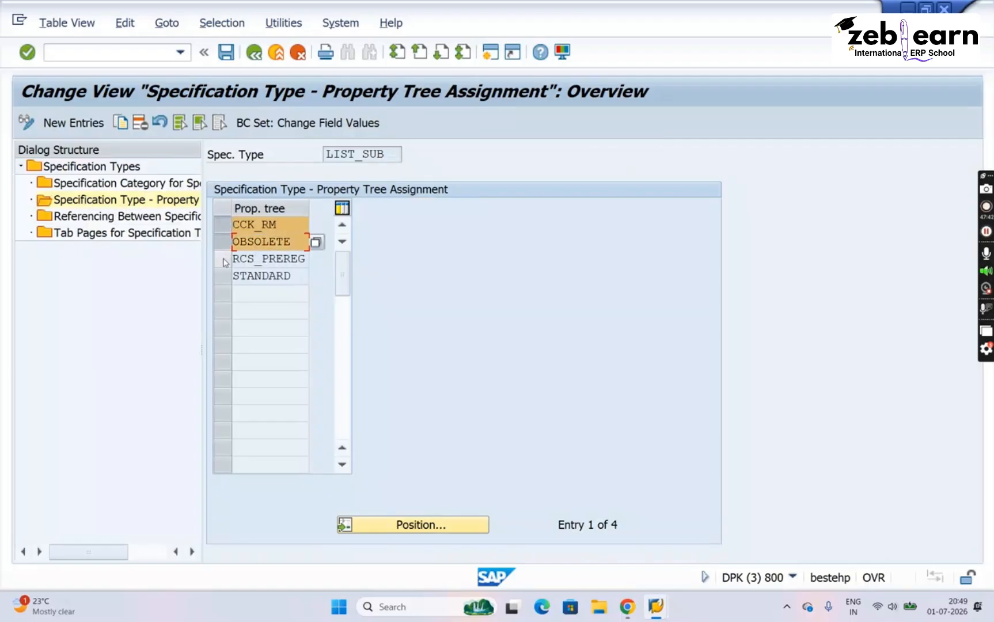
pyautogui.hotkey('shift', 'Down')
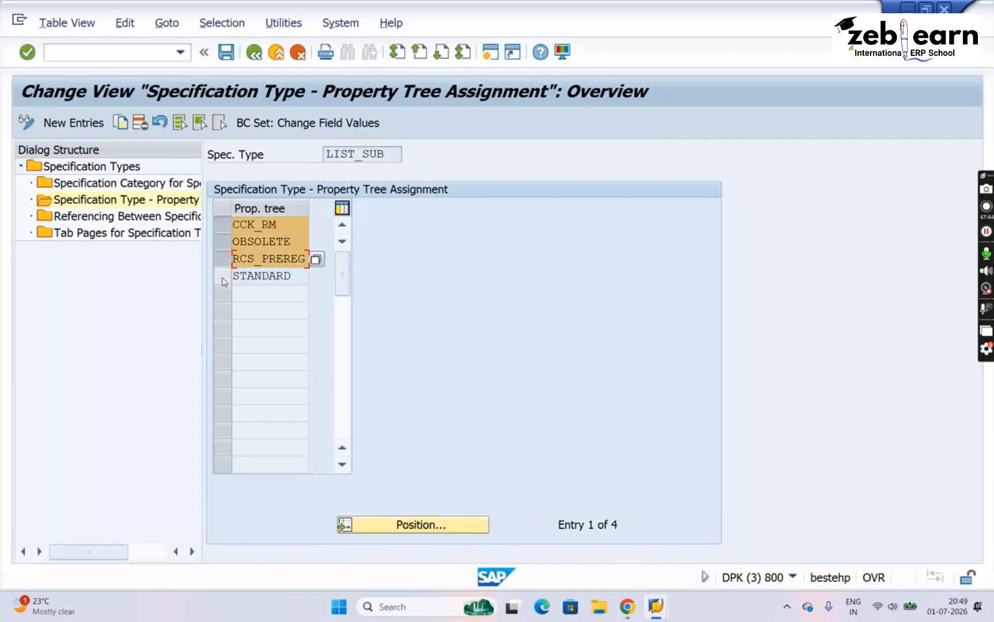
pyautogui.hotkey('shift', 'Down')
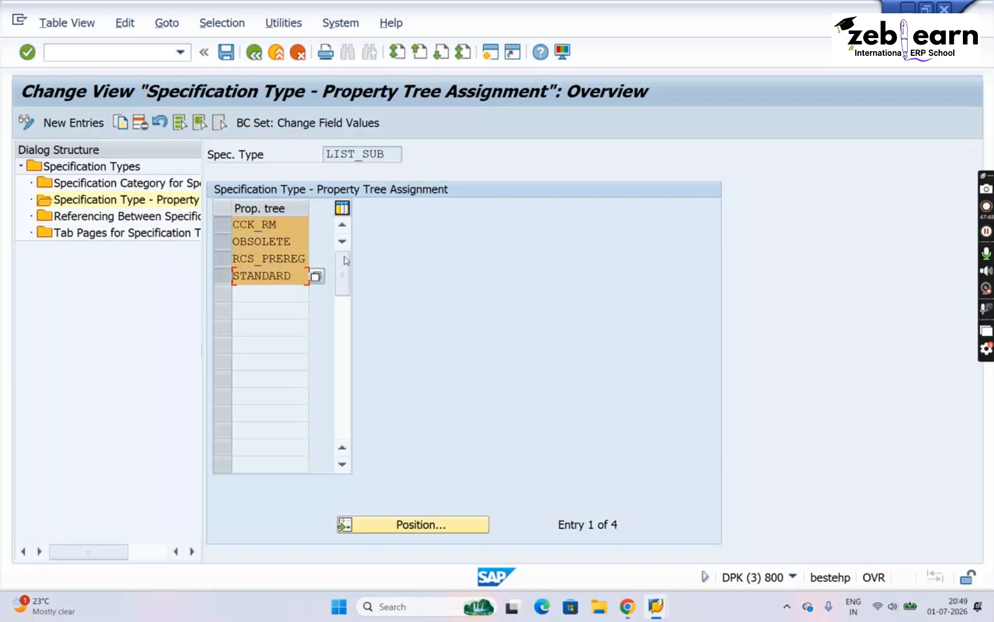
pyautogui.click(141, 123)
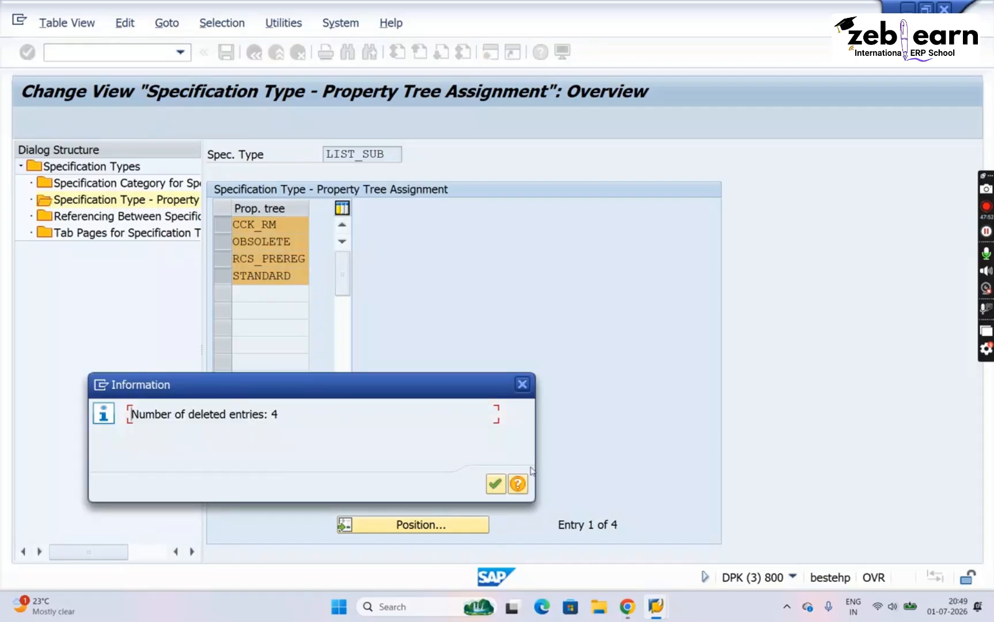
pyautogui.click(495, 488)
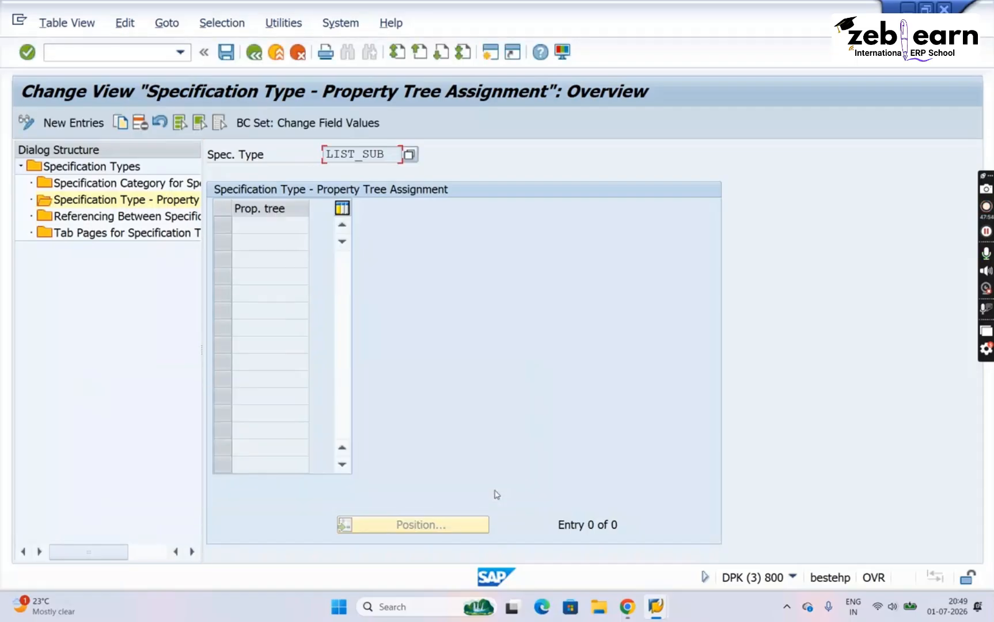
pyautogui.click(227, 53)
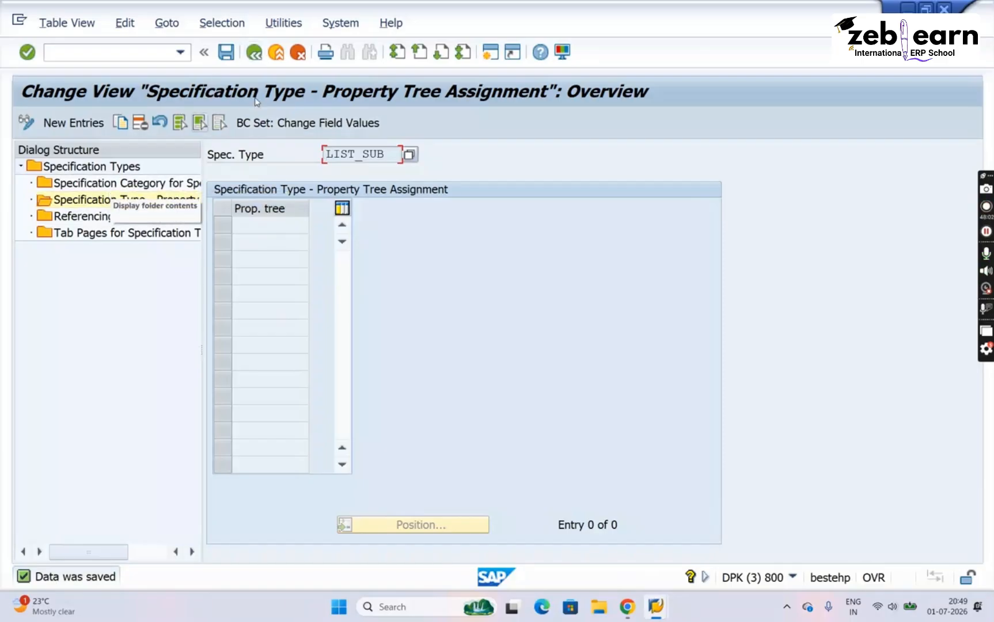
# Review the specification type details of LIST_SUB and return to the specification types overview
pyautogui.click(254, 53)
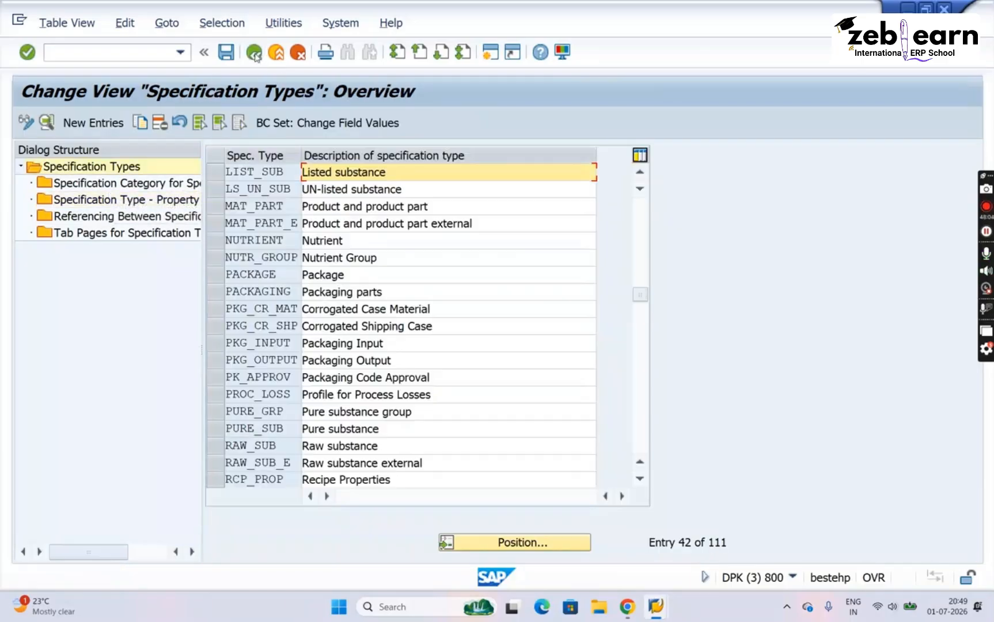
pyautogui.doubleClick(465, 173)
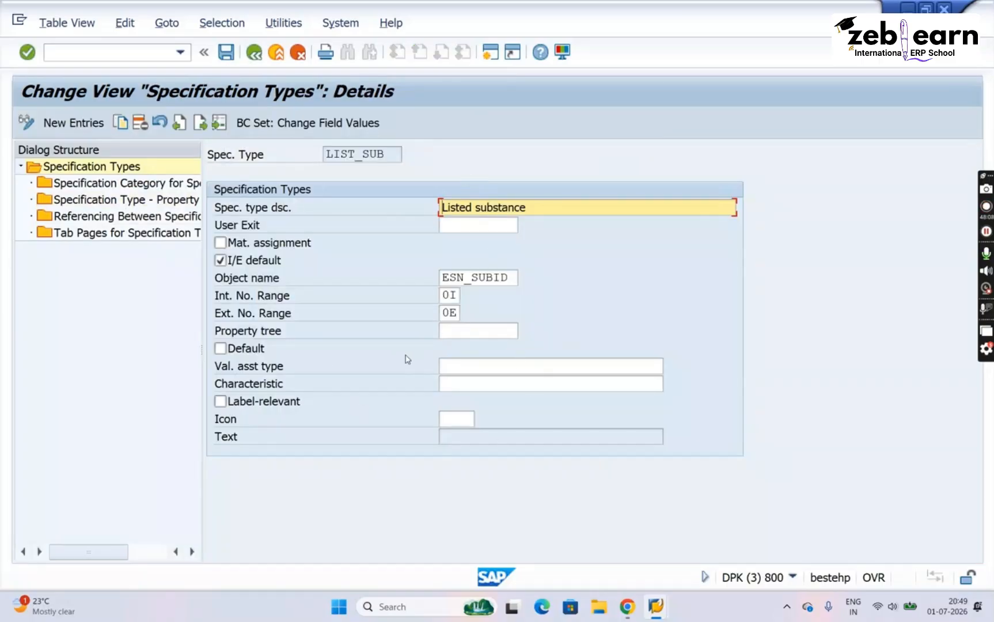
pyautogui.click(257, 60)
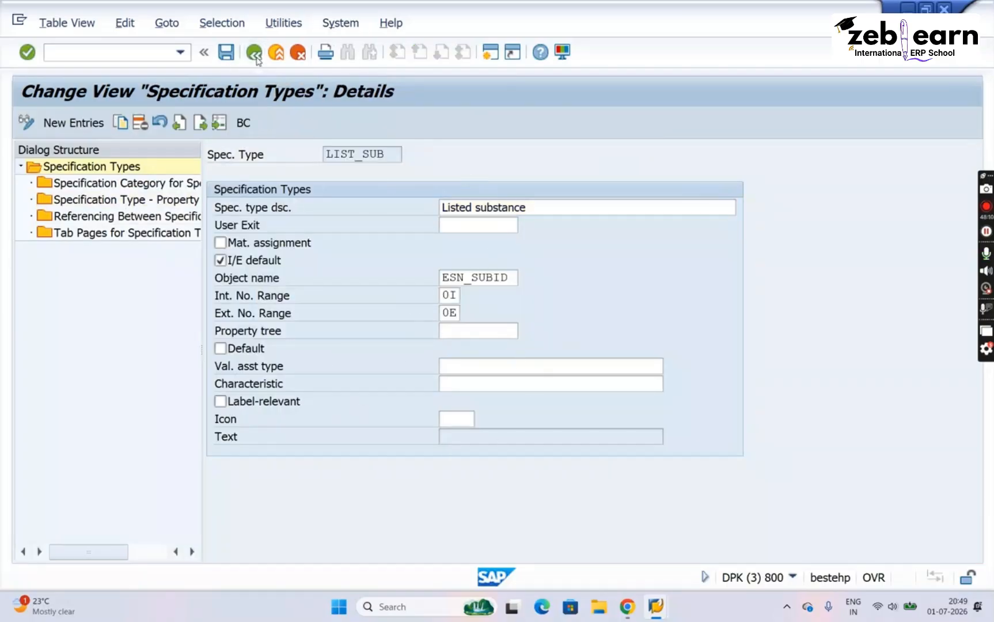
# Switch to the session showing the Boneless Skinless Chicken Breast specification and look through its substance hit list
pyautogui.moveTo(658, 609)
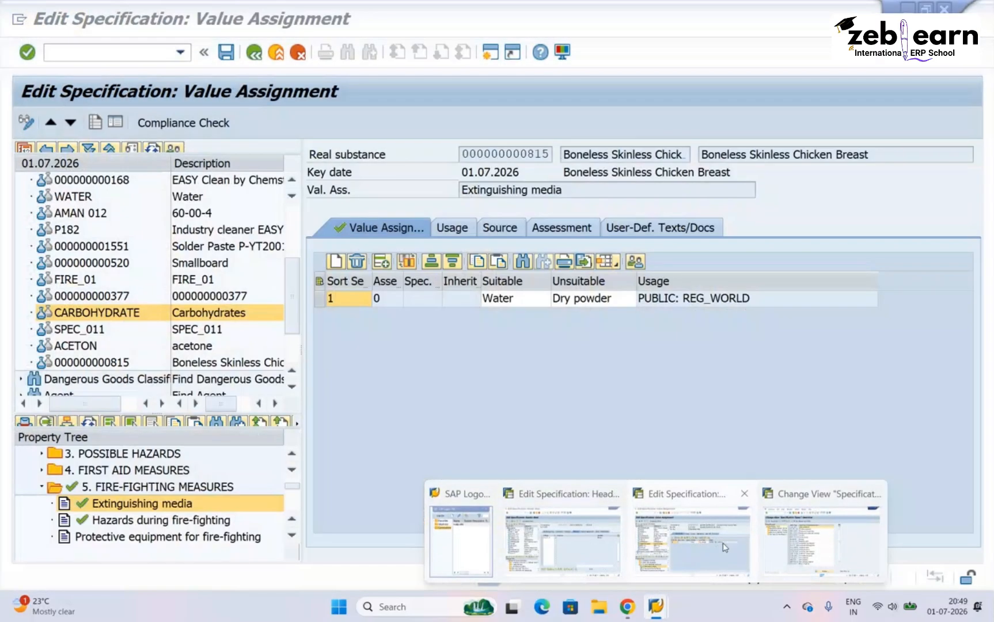
pyautogui.click(725, 547)
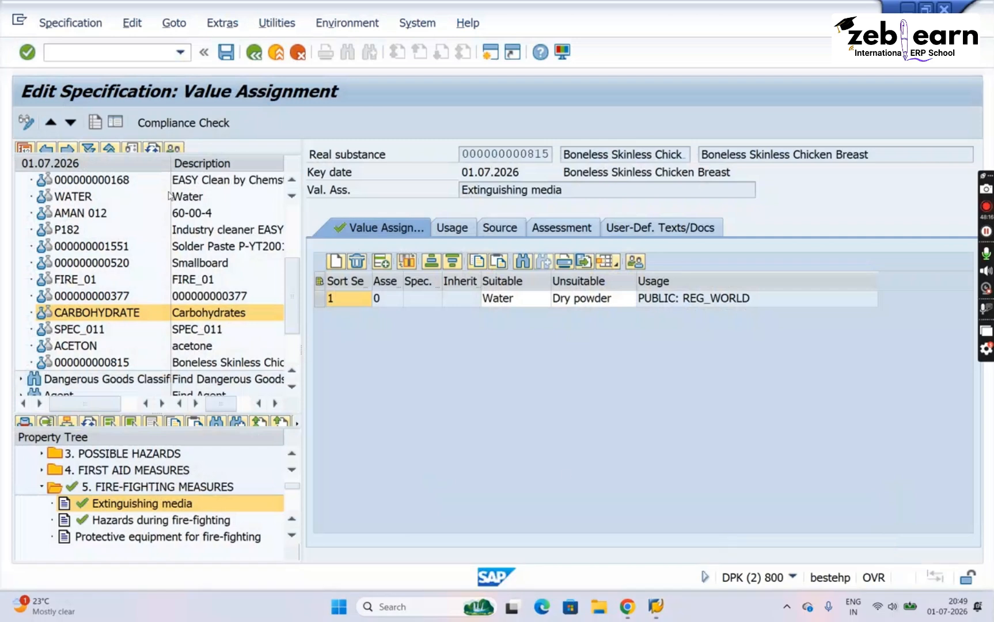
pyautogui.scroll(3, 295, 219)
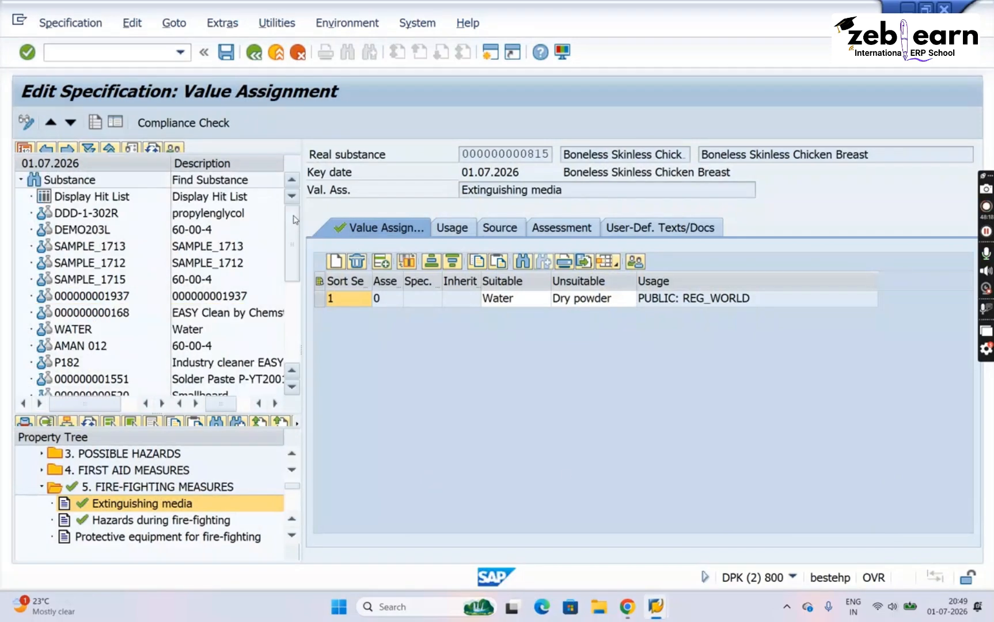
pyautogui.scroll(-4, 300, 357)
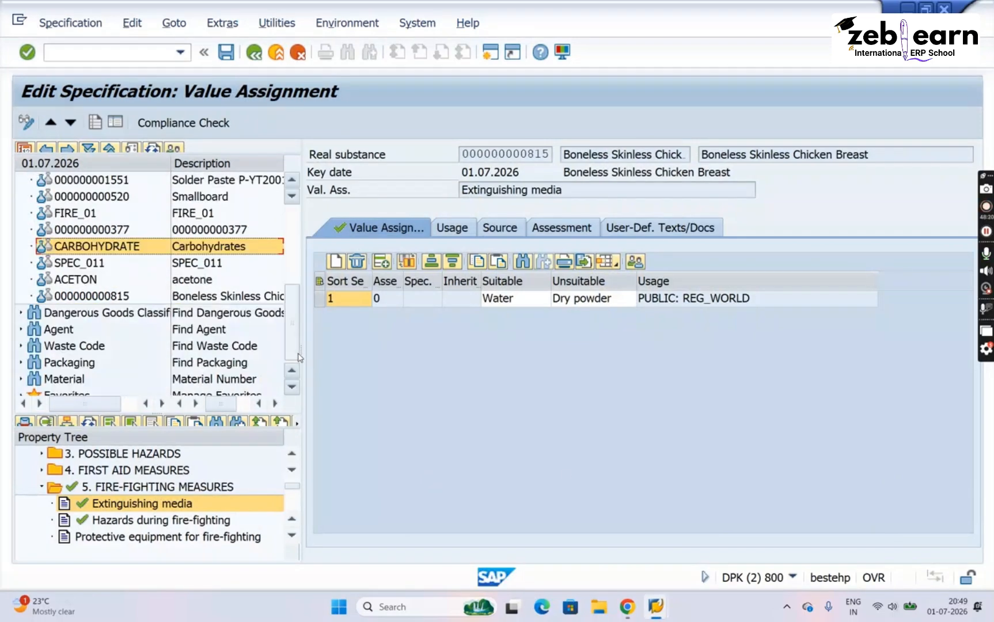
# Return to the P100-51-6 session, delete its DEMO203L reference and save the specification
pyautogui.moveTo(663, 609)
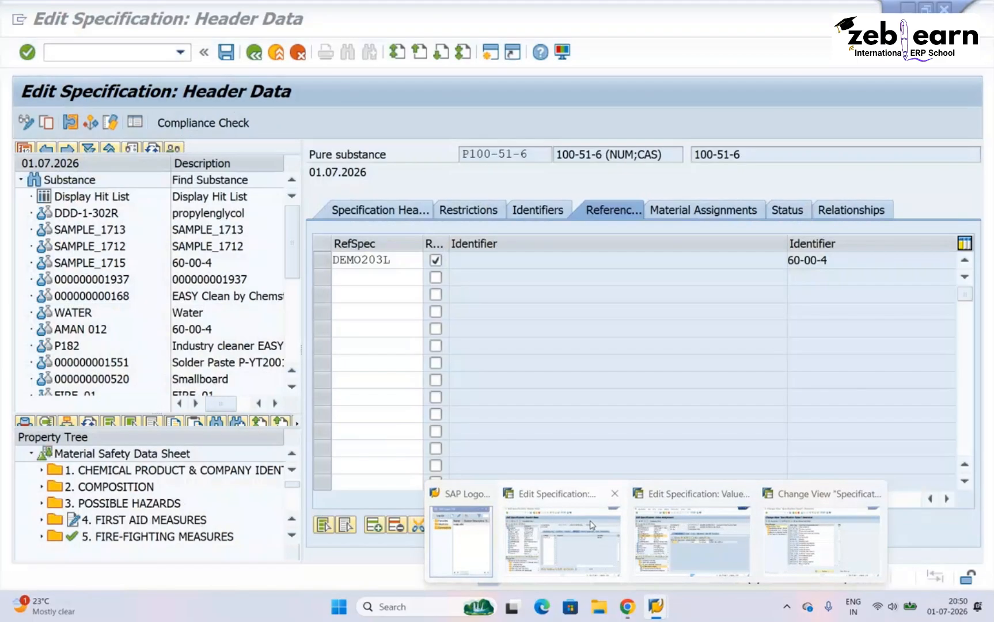
pyautogui.click(591, 524)
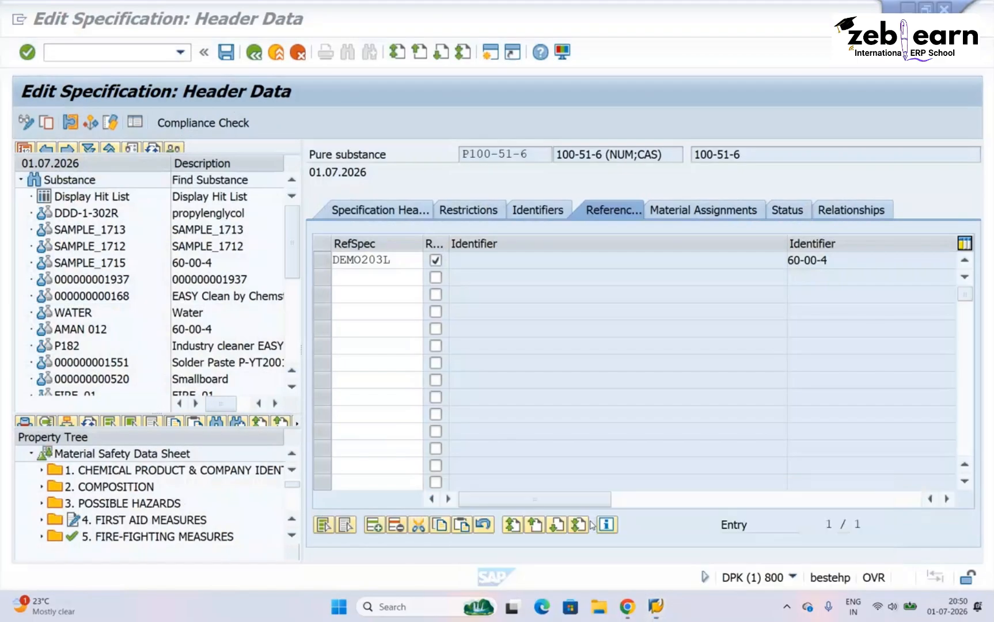
pyautogui.click(334, 270)
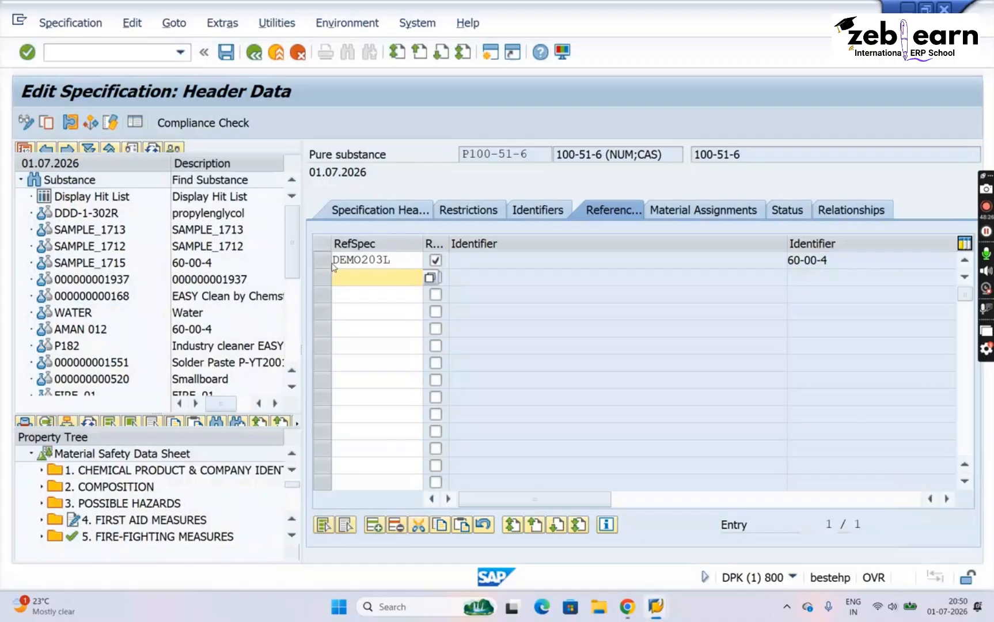
pyautogui.click(324, 260)
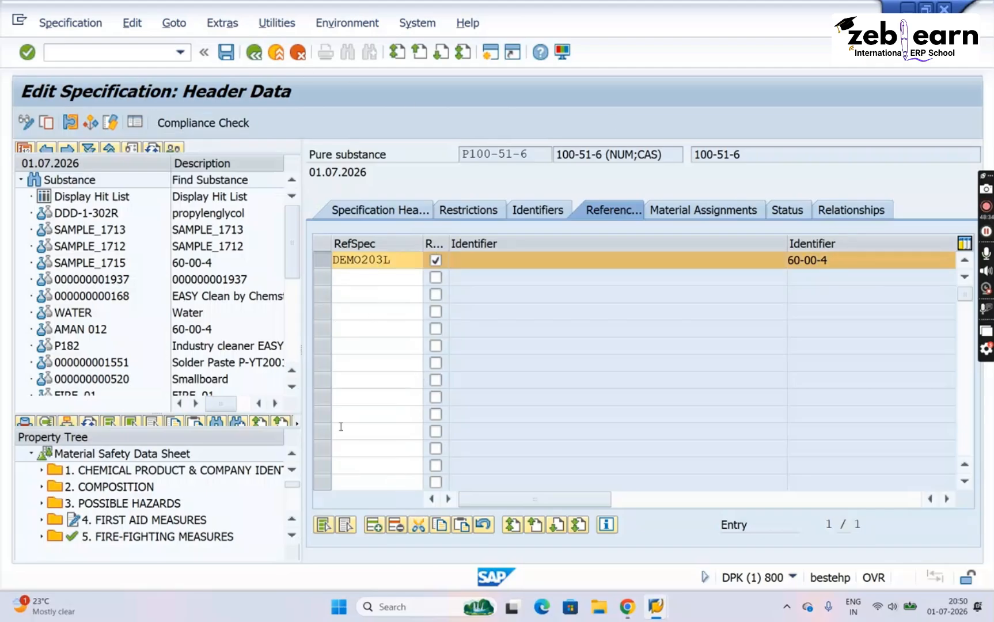
pyautogui.click(395, 524)
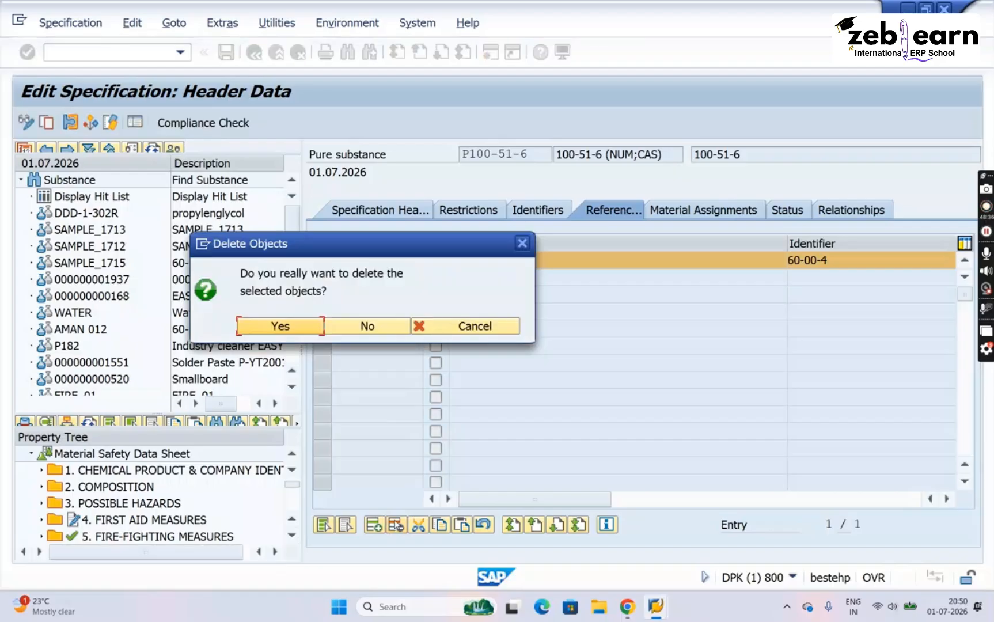
pyautogui.click(288, 327)
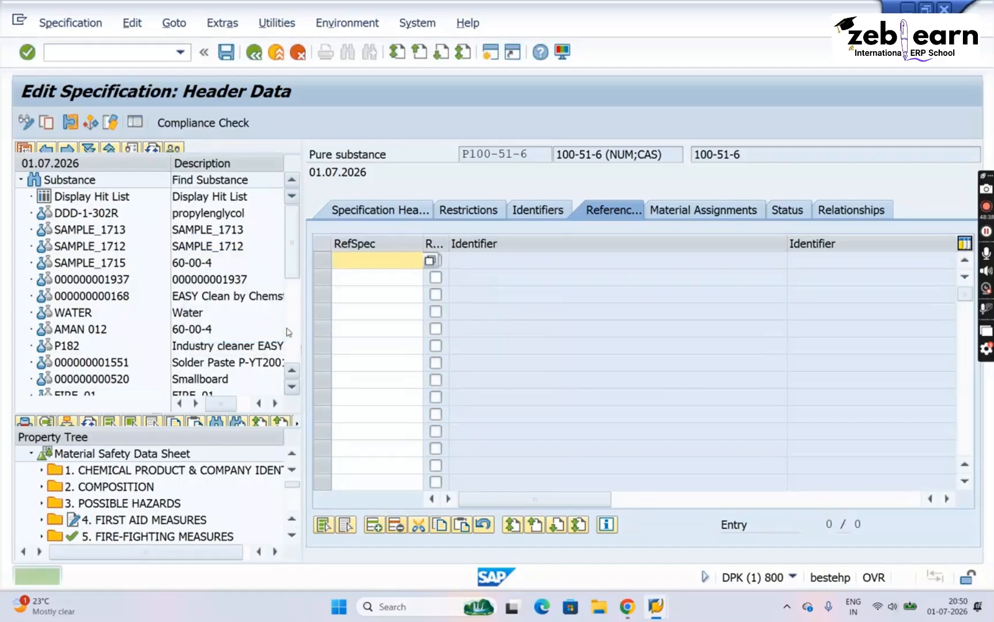
pyautogui.click(225, 54)
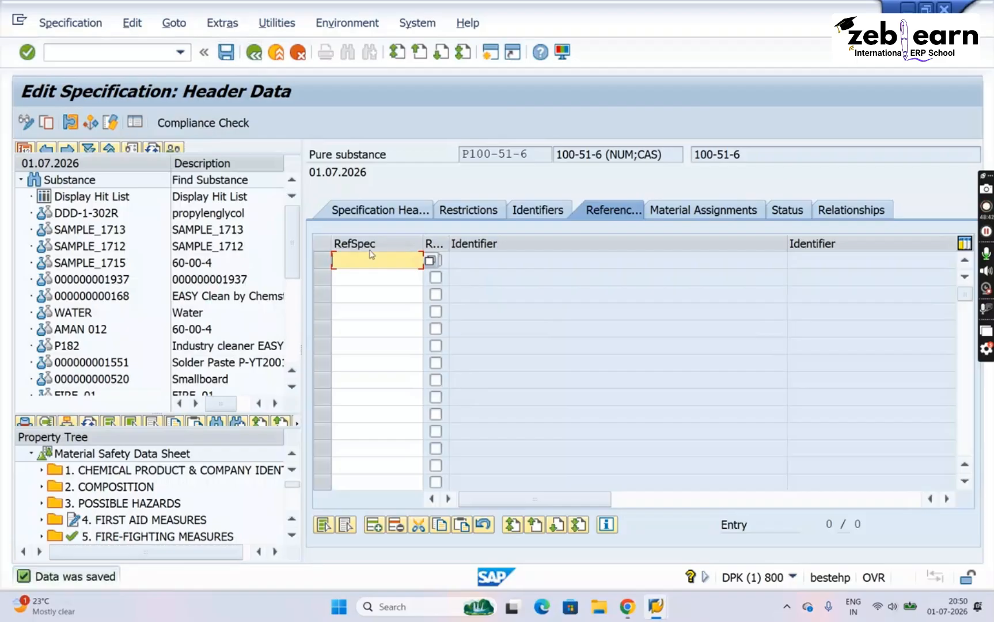
# Assign DEMO203L again as the reference specification of P100-51-6 and save
pyautogui.write('DEMO2')
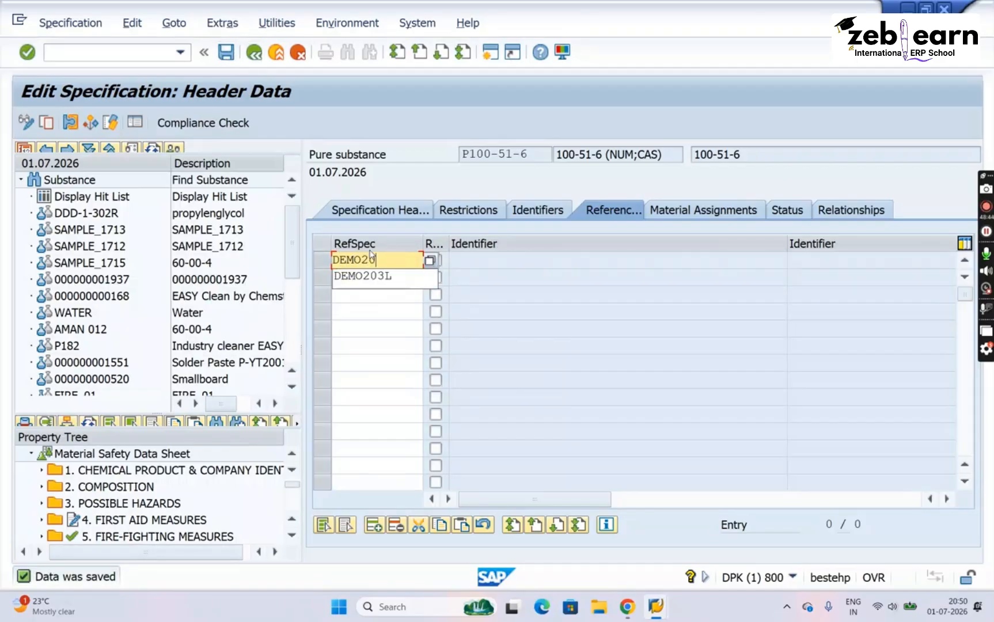
pyautogui.write('0')
pyautogui.press('Down')
pyautogui.press('Return')
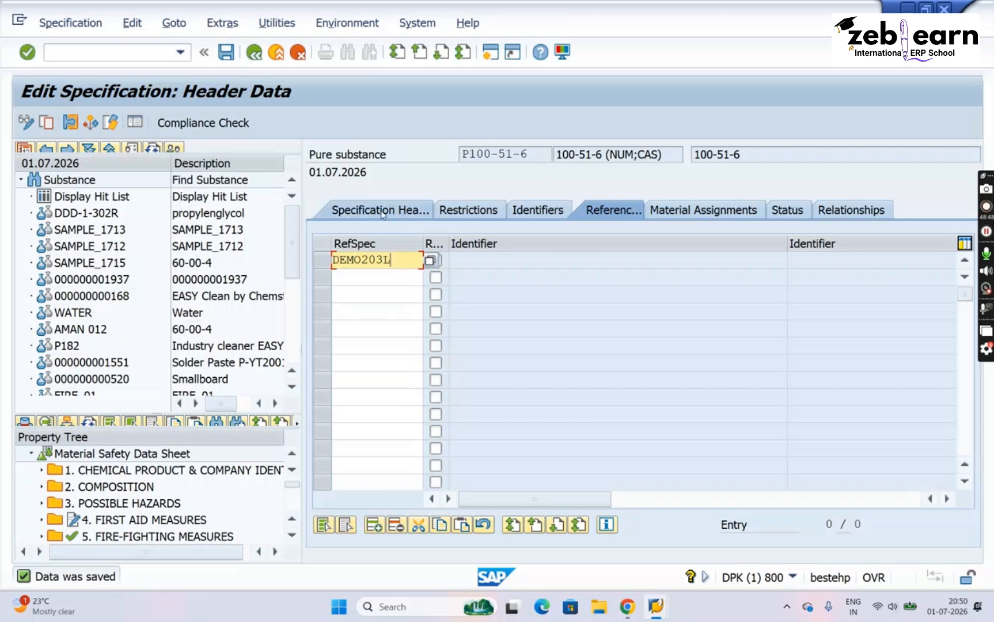
pyautogui.click(407, 276)
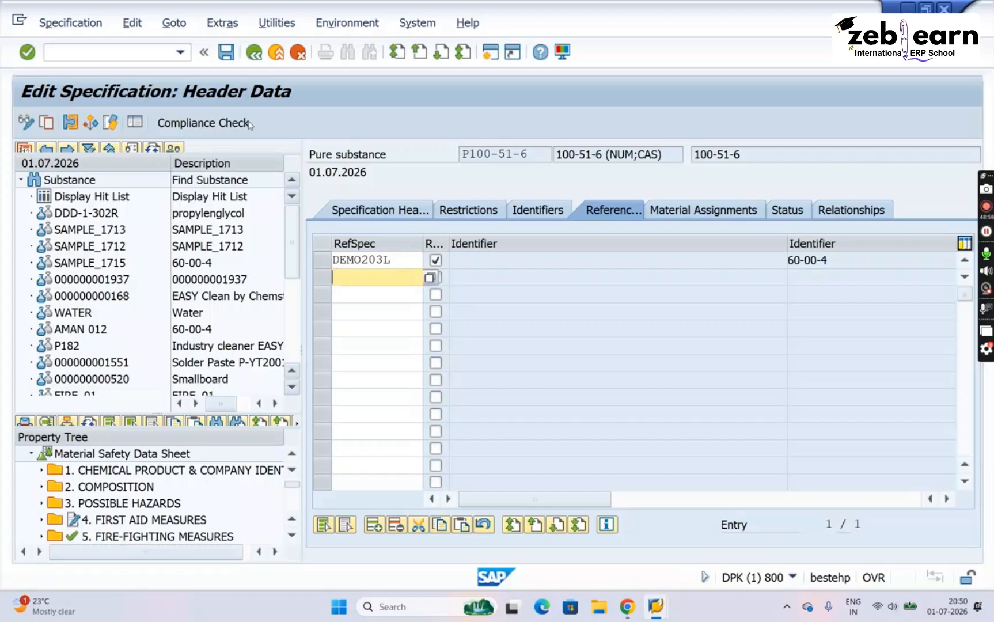
pyautogui.click(225, 55)
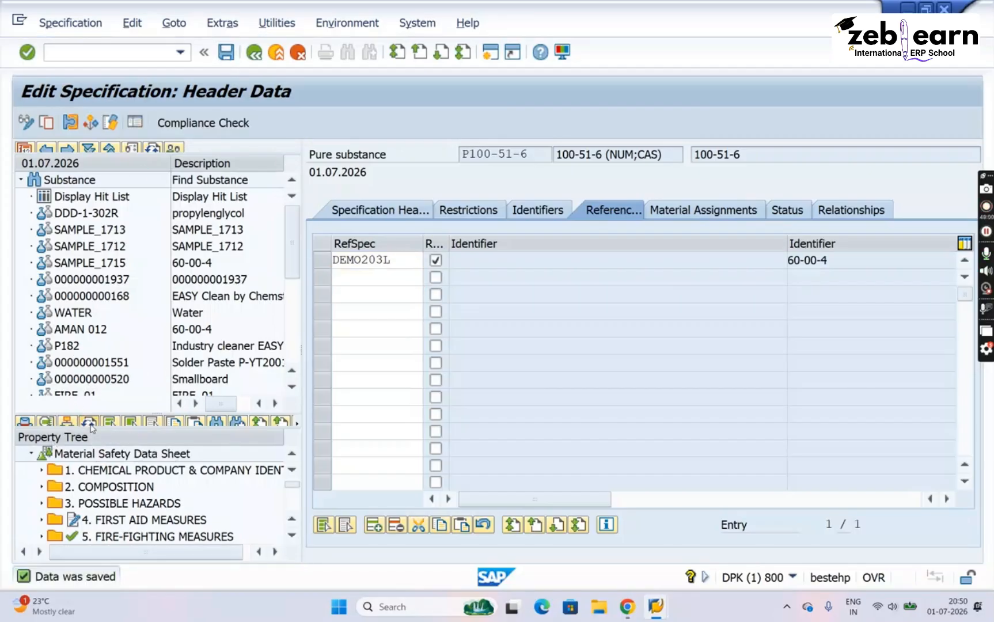
# Examine the inheritance markers in P100-51-6's Material Safety Data Sheet tree down to the physical and chemical properties section
pyautogui.click(291, 536)
pyautogui.click(291, 539)
pyautogui.click(291, 539)
pyautogui.click(291, 539)
pyautogui.click(291, 538)
pyautogui.click(291, 539)
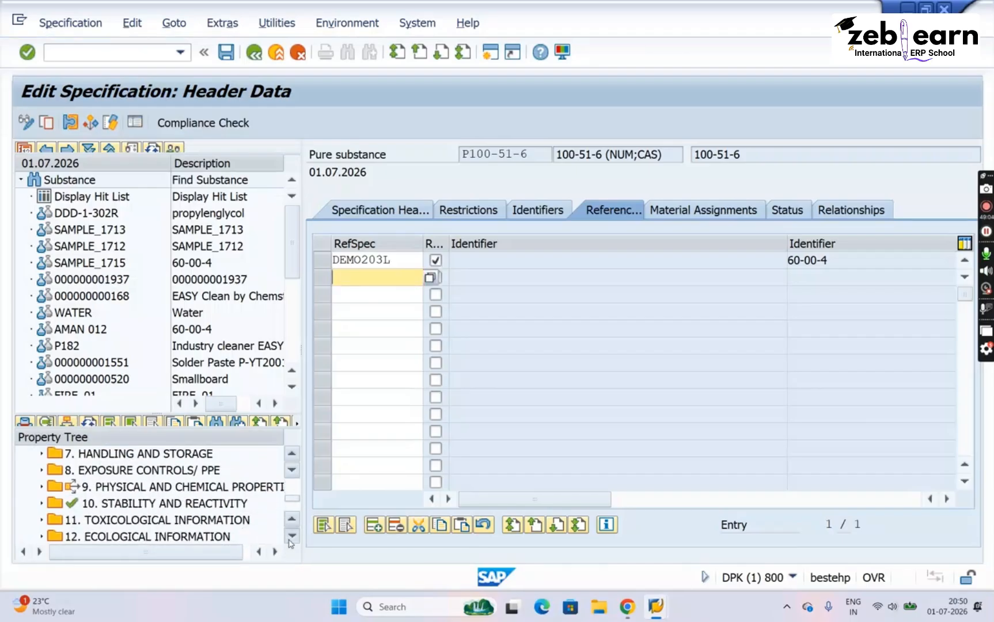
pyautogui.click(291, 539)
pyautogui.click(125, 469)
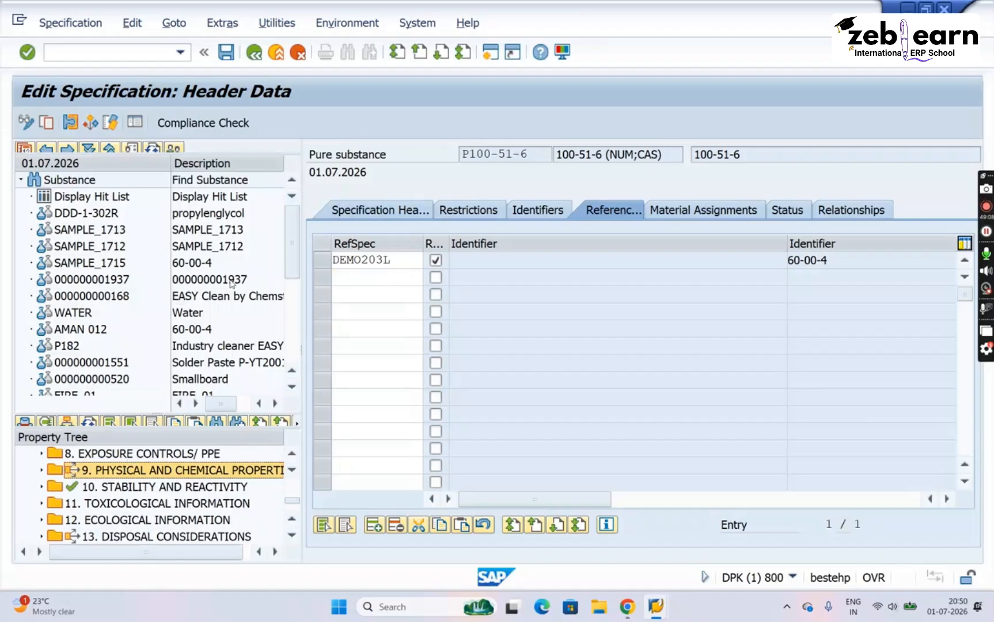
# Open DEMO203L from the substance hit list and refresh its property tree
pyautogui.scroll(-4, 296, 357)
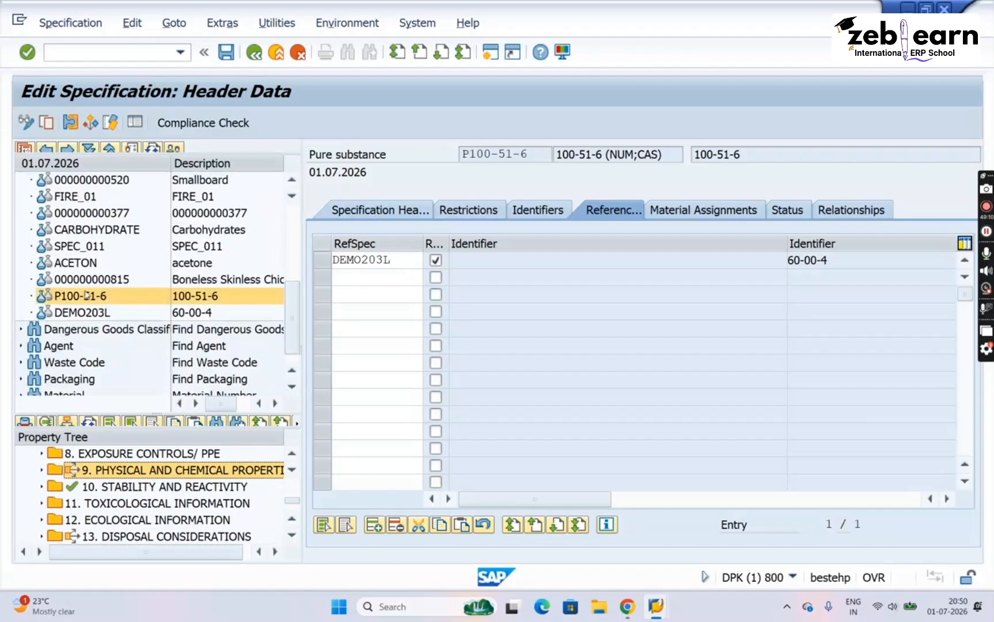
pyautogui.doubleClick(79, 316)
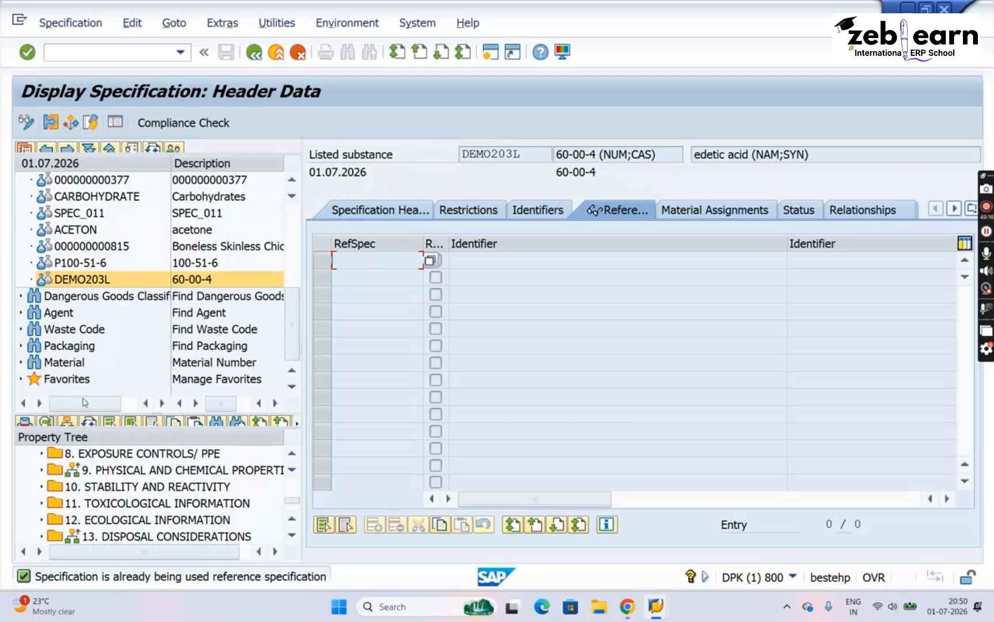
pyautogui.click(88, 423)
pyautogui.click(78, 236)
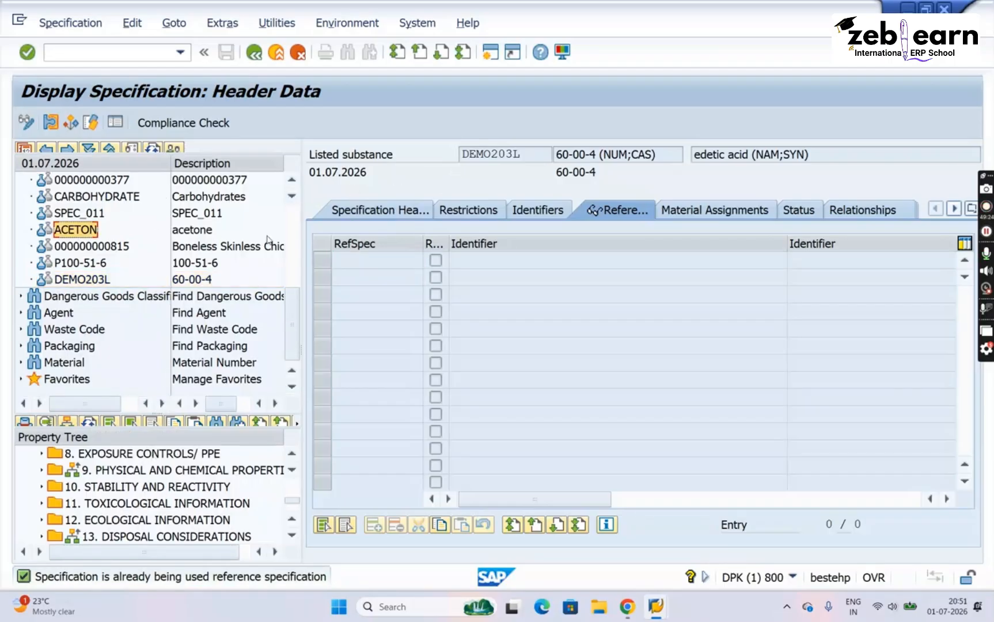
# Reopen P100-51-6 and display its inherited State of matter value assignment under physical and chemical properties
pyautogui.doubleClick(60, 265)
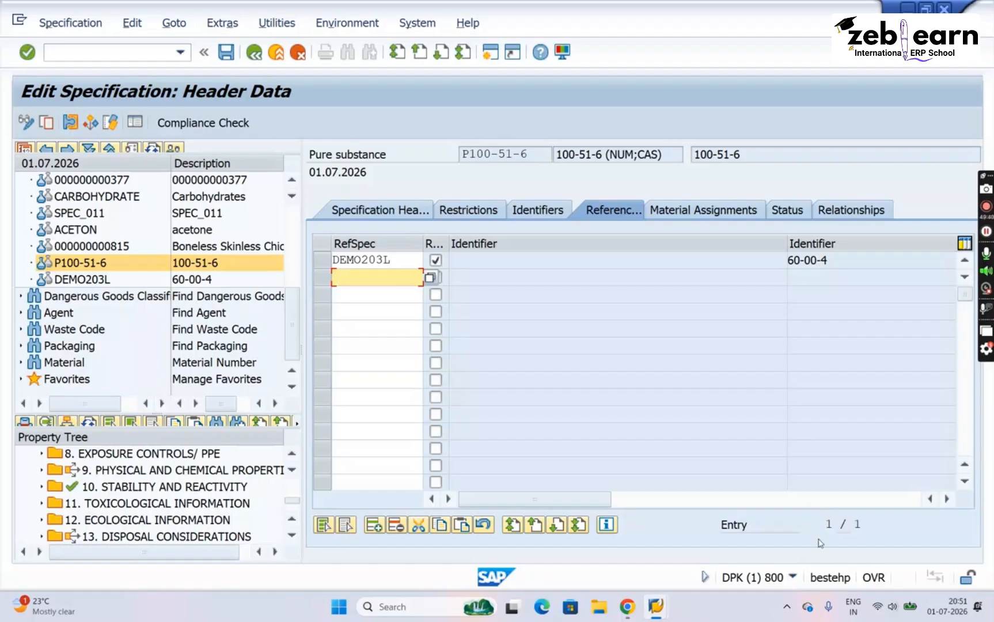
pyautogui.moveTo(659, 610)
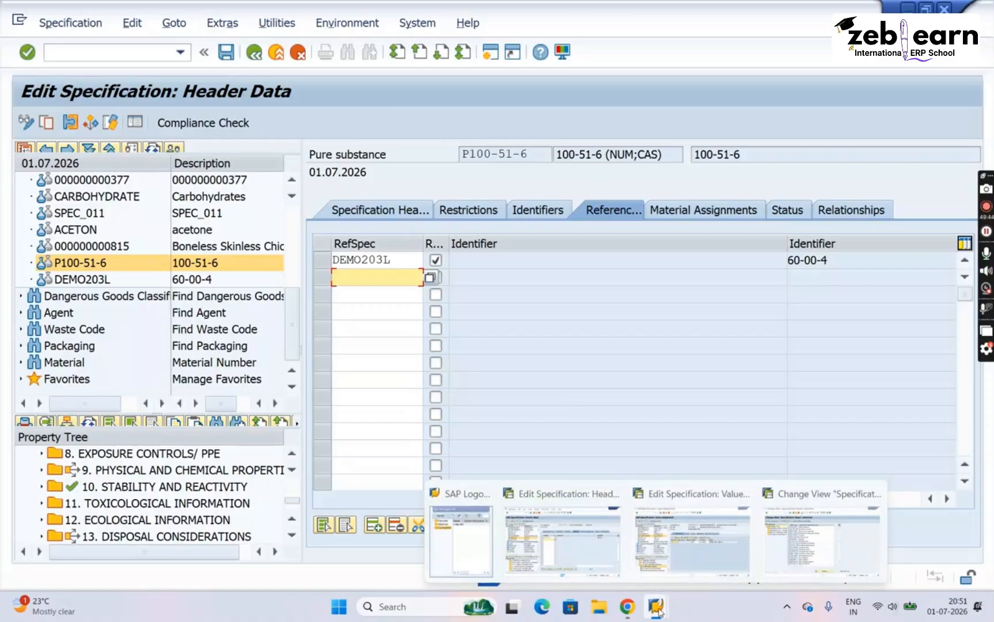
pyautogui.click(41, 471)
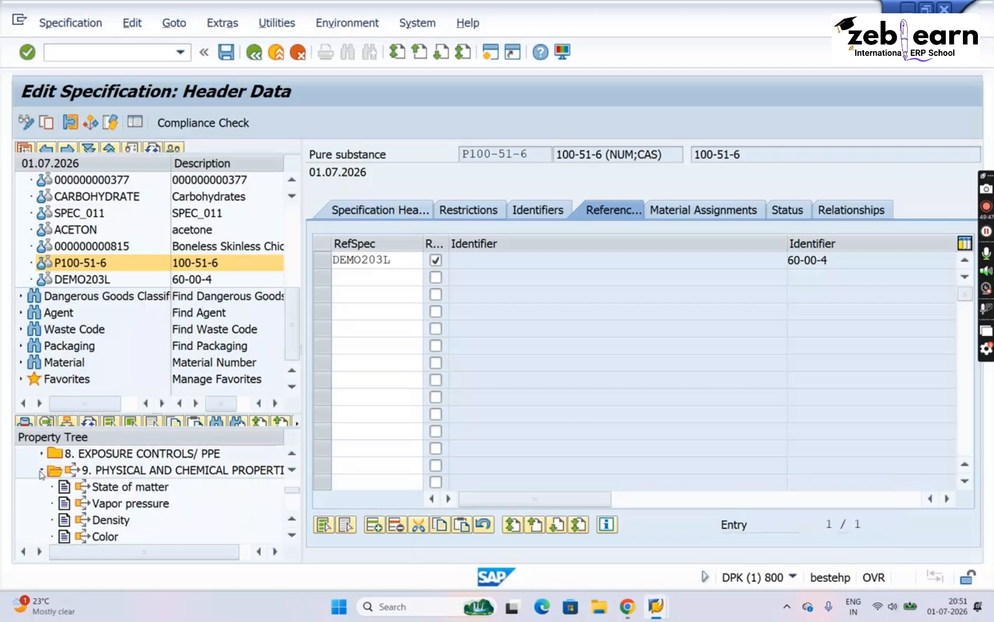
pyautogui.doubleClick(132, 489)
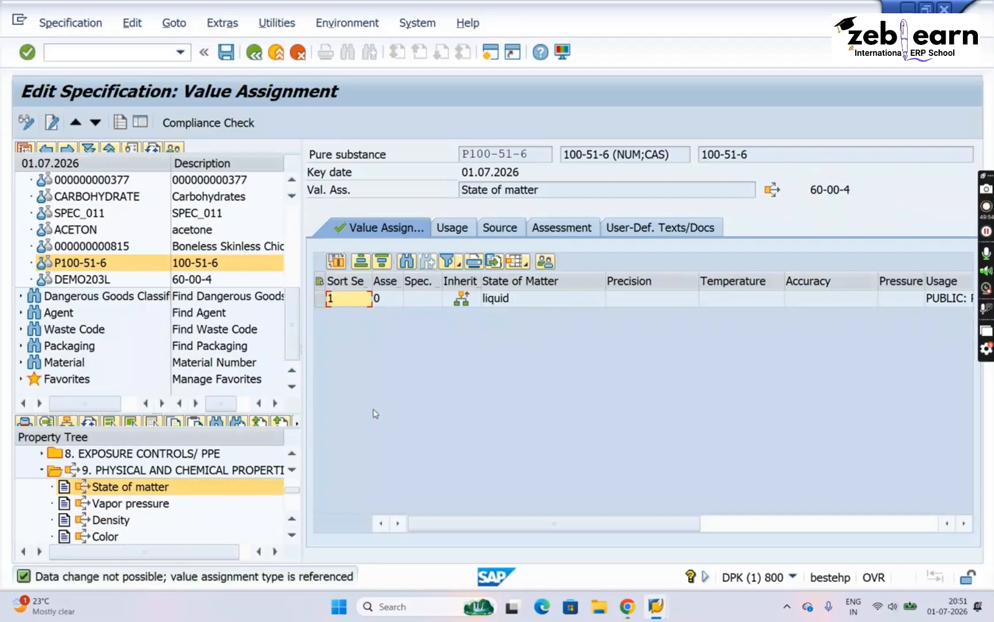
# Go back to DEMO203L and inspect its property tree from the Material Safety Data Sheet root
pyautogui.click(254, 53)
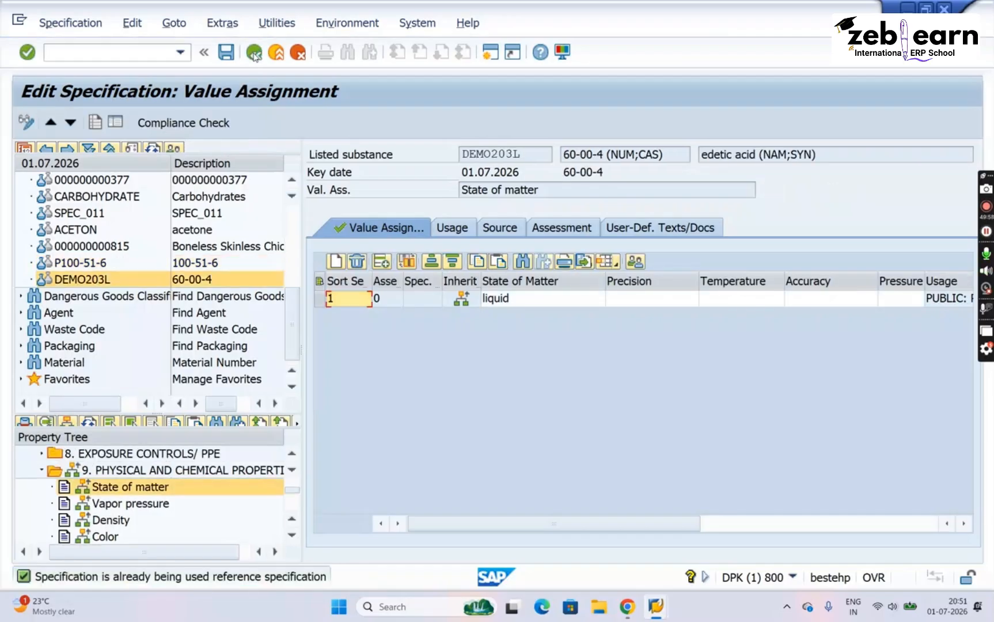
pyautogui.click(293, 481)
pyautogui.click(293, 481)
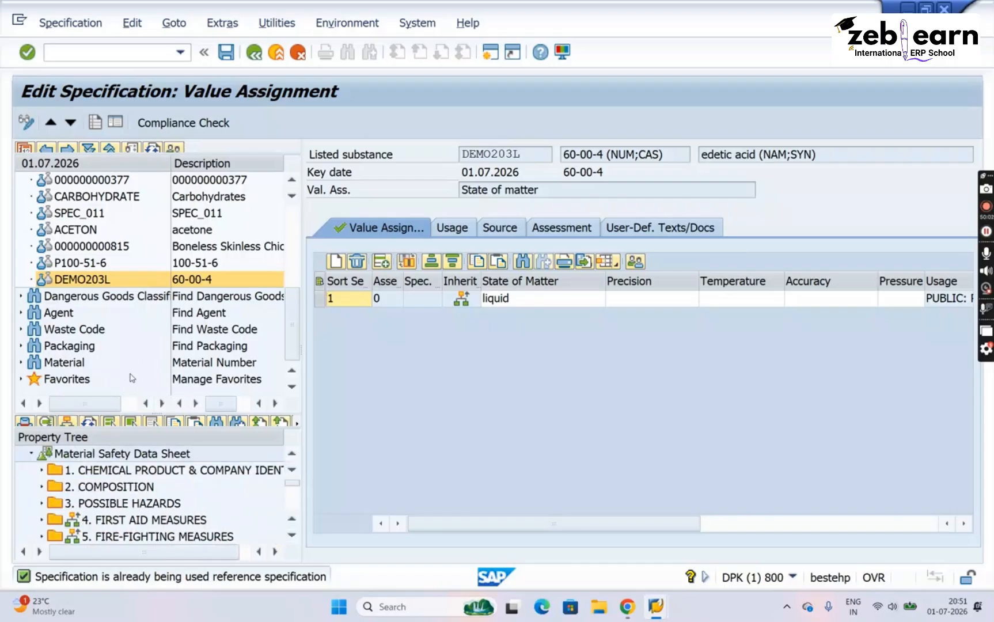
pyautogui.click(292, 456)
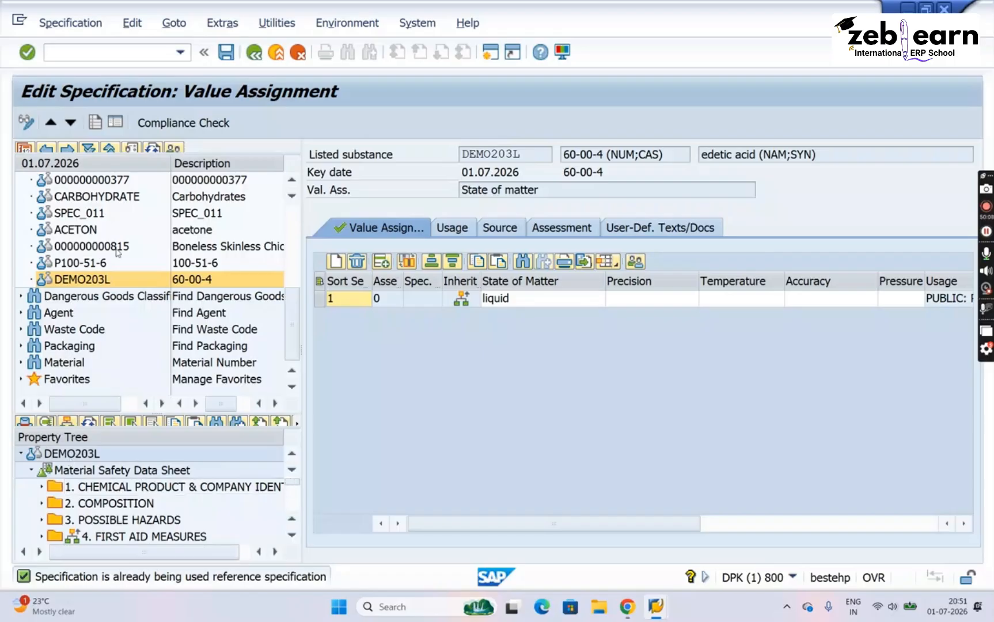
# Return to P100-51-6's header data and check the identifier and name of its DEMO203L reference
pyautogui.click(84, 265)
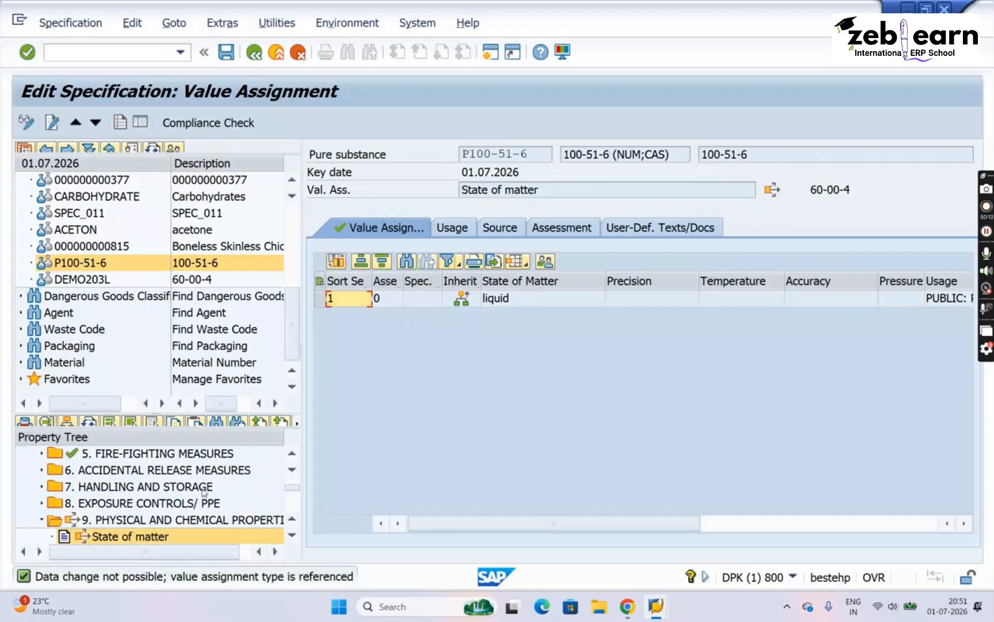
pyautogui.scroll(3, 297, 461)
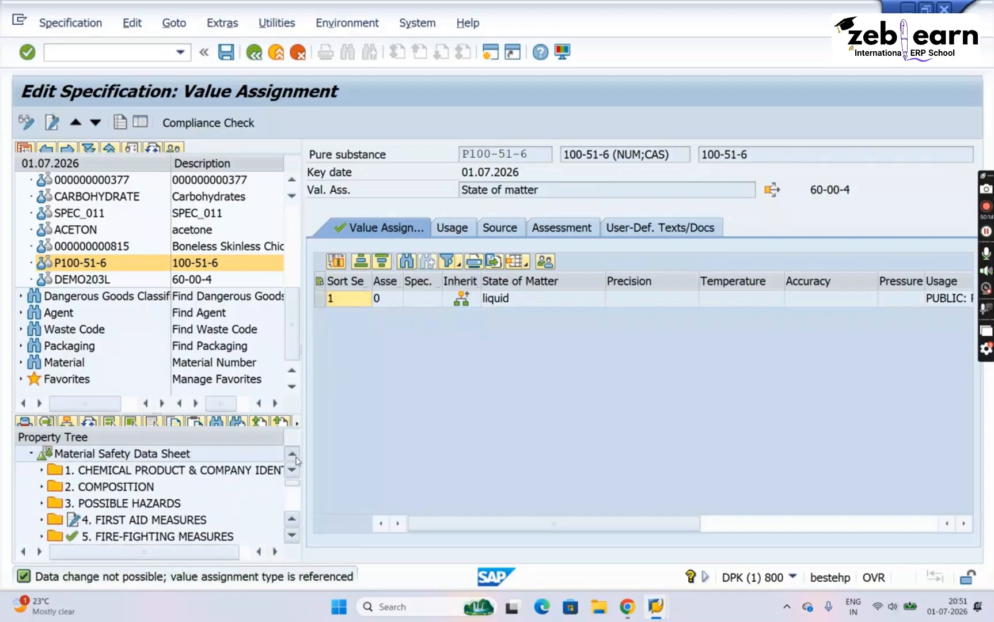
pyautogui.doubleClick(69, 454)
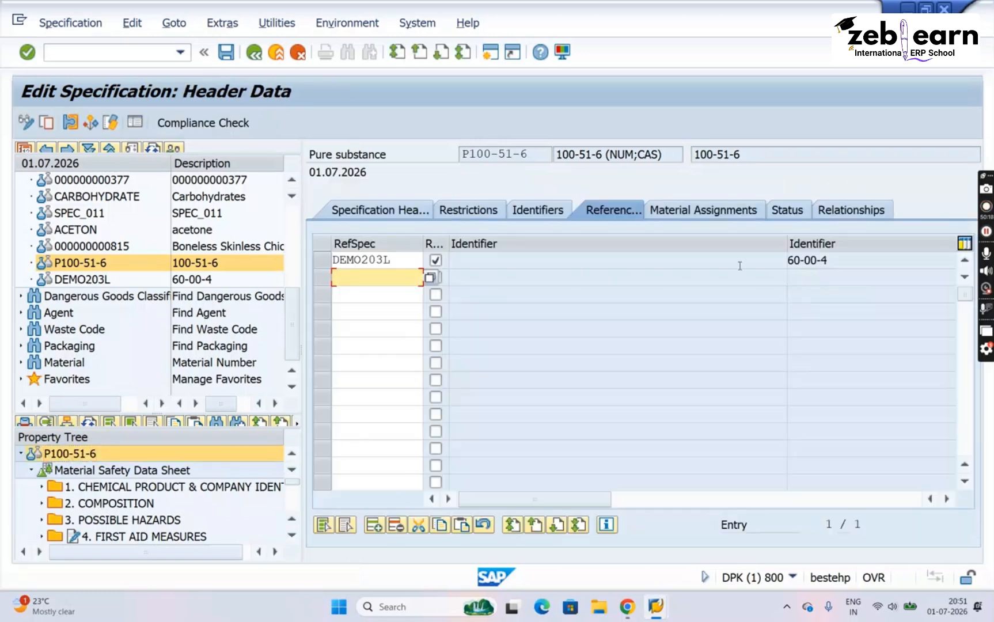
pyautogui.moveTo(834, 259); pyautogui.dragTo(705, 263)
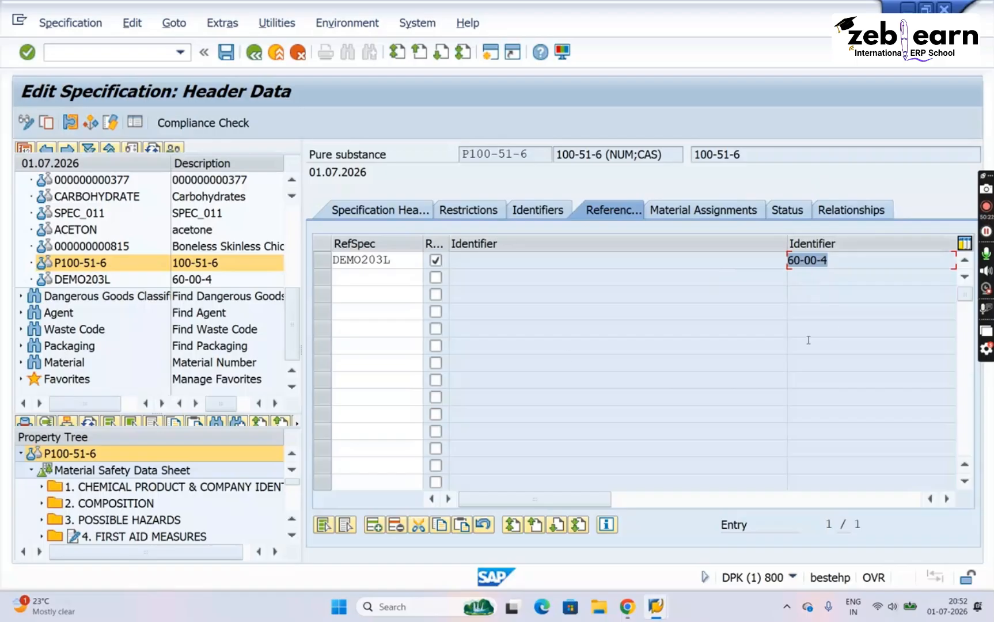
pyautogui.moveTo(411, 261); pyautogui.dragTo(275, 257)
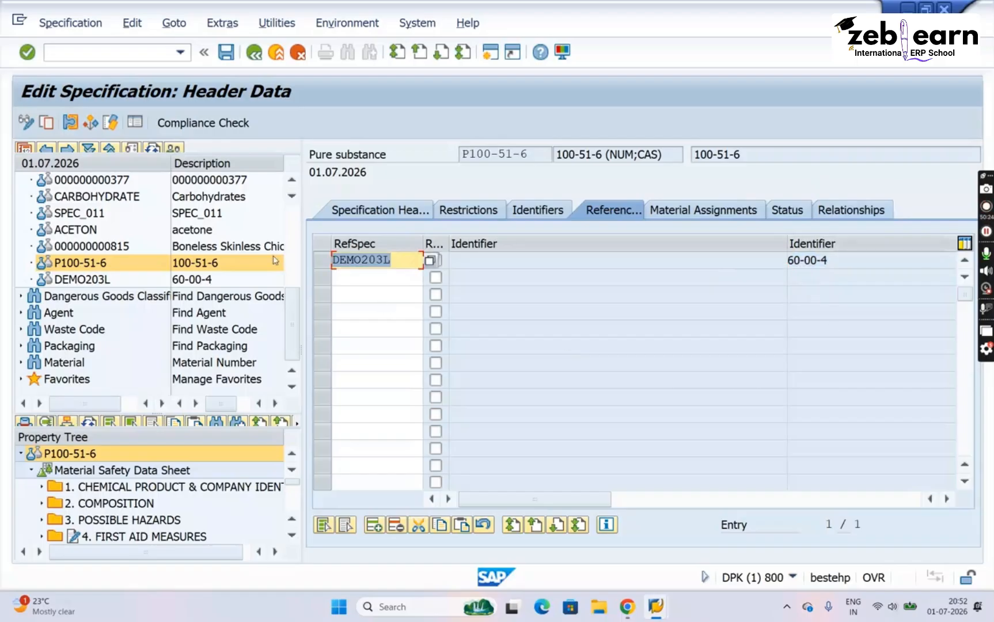
# Display the State of matter value assignment of P100-51-6 and check which specification it is referenced from
pyautogui.click(293, 535)
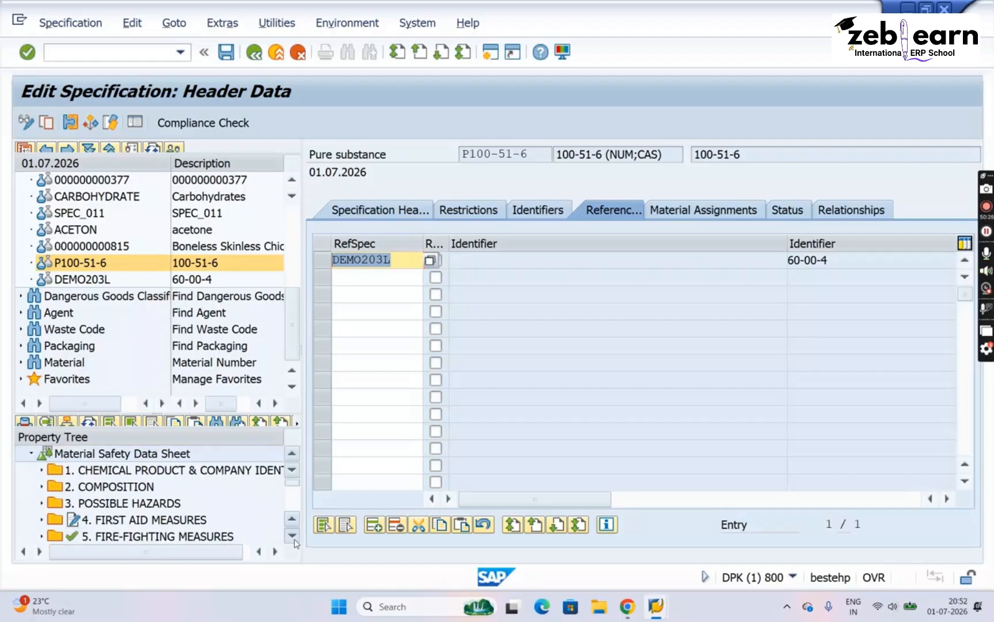
pyautogui.click(293, 536)
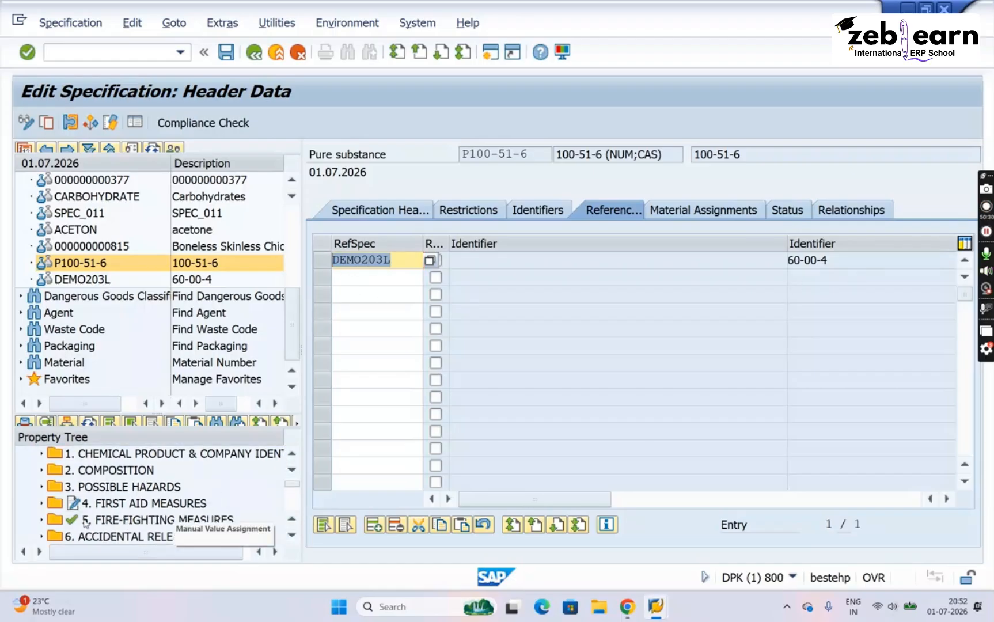
pyautogui.click(296, 538)
pyautogui.click(296, 538)
pyautogui.click(296, 538)
pyautogui.click(295, 538)
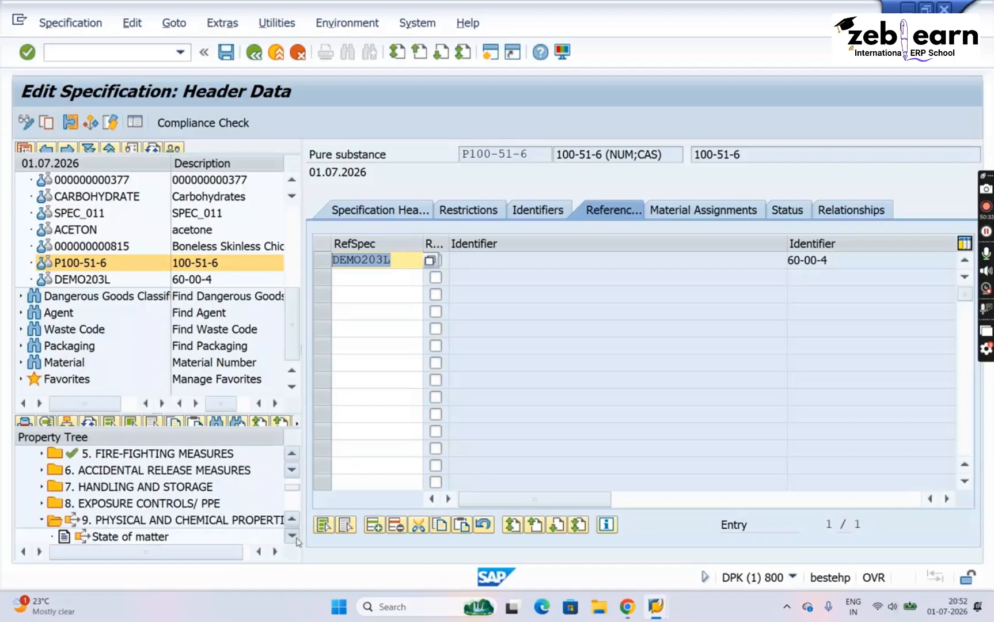
pyautogui.click(296, 537)
pyautogui.click(296, 537)
pyautogui.click(141, 505)
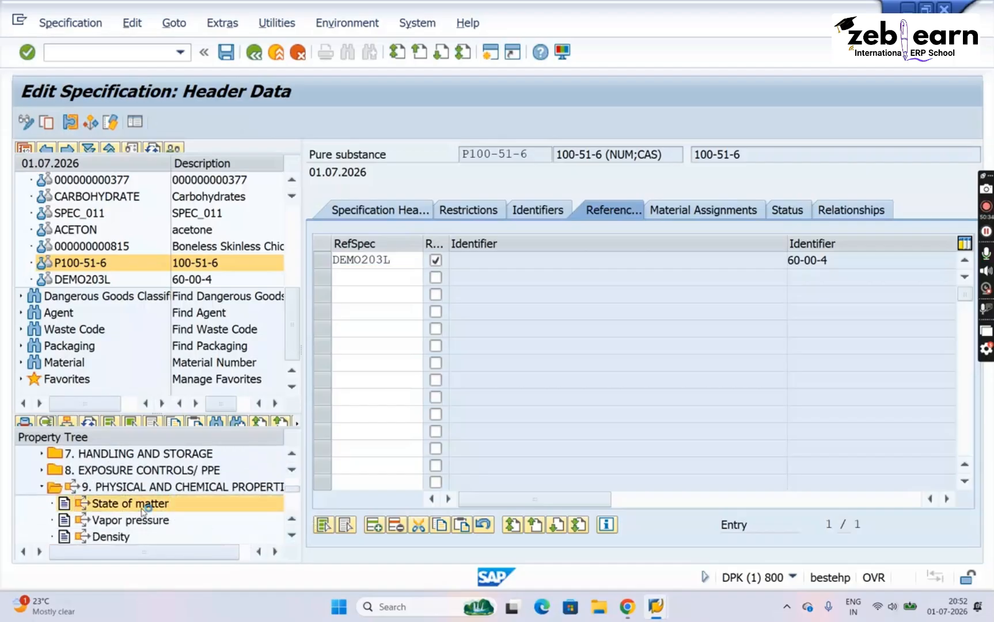
pyautogui.doubleClick(144, 510)
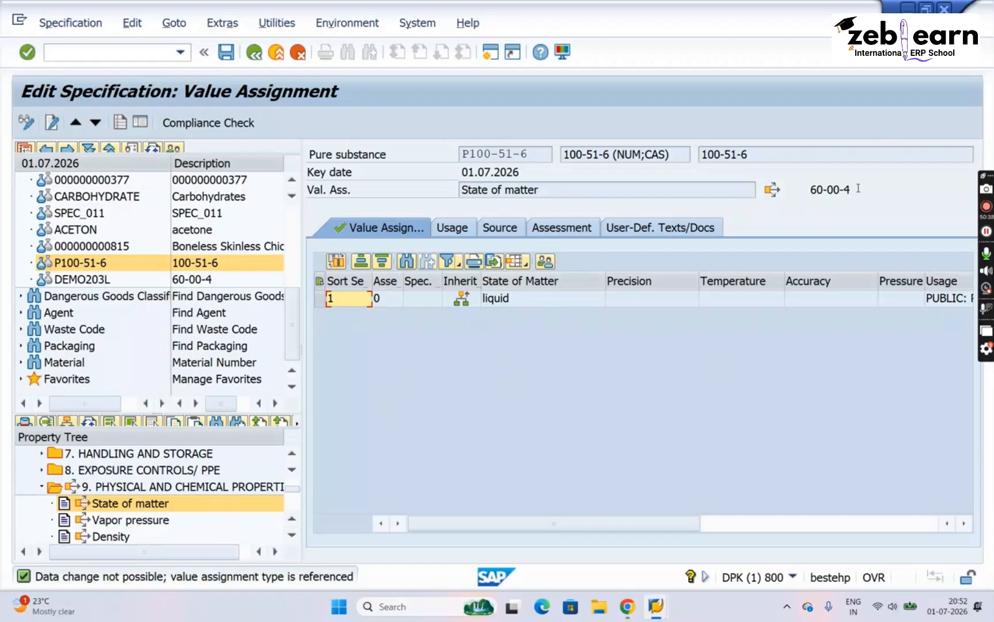
pyautogui.moveTo(851, 189); pyautogui.dragTo(810, 189)
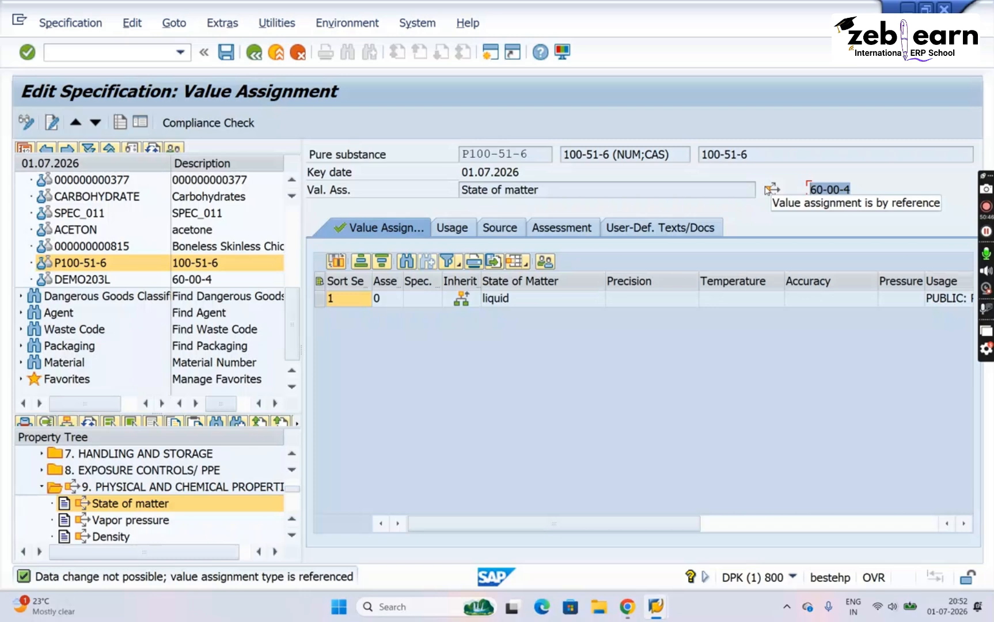
# Switch to the second session, leave its open specification and start transaction CG02BD
pyautogui.moveTo(656, 610)
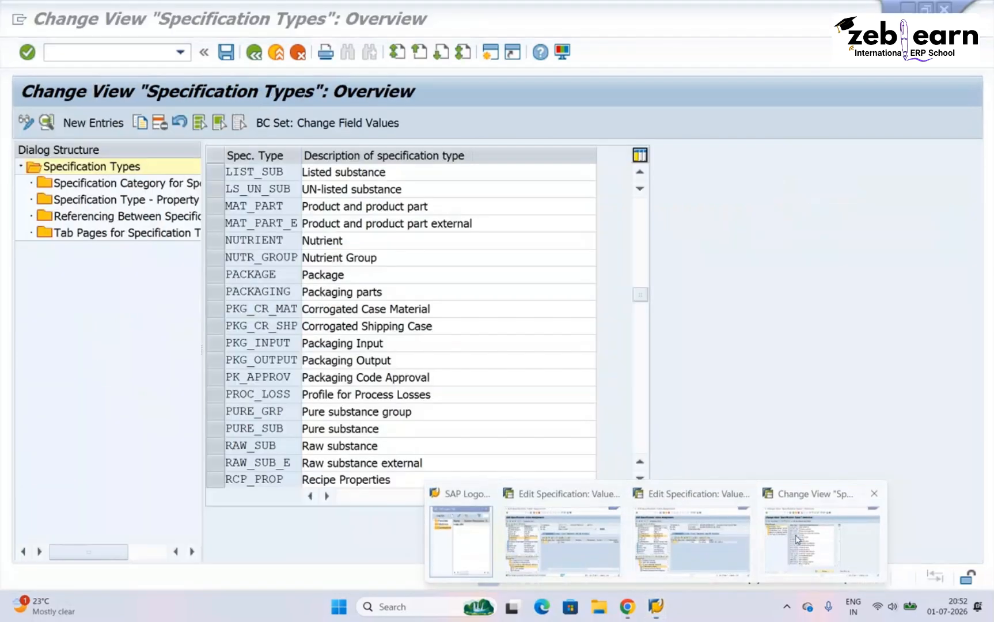
pyautogui.click(798, 540)
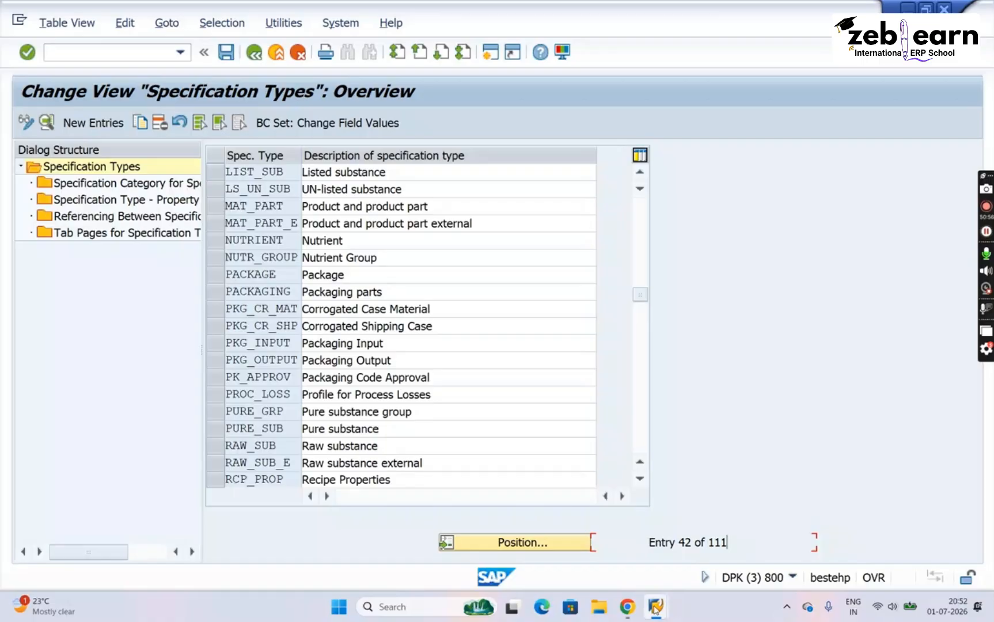
pyautogui.moveTo(656, 609)
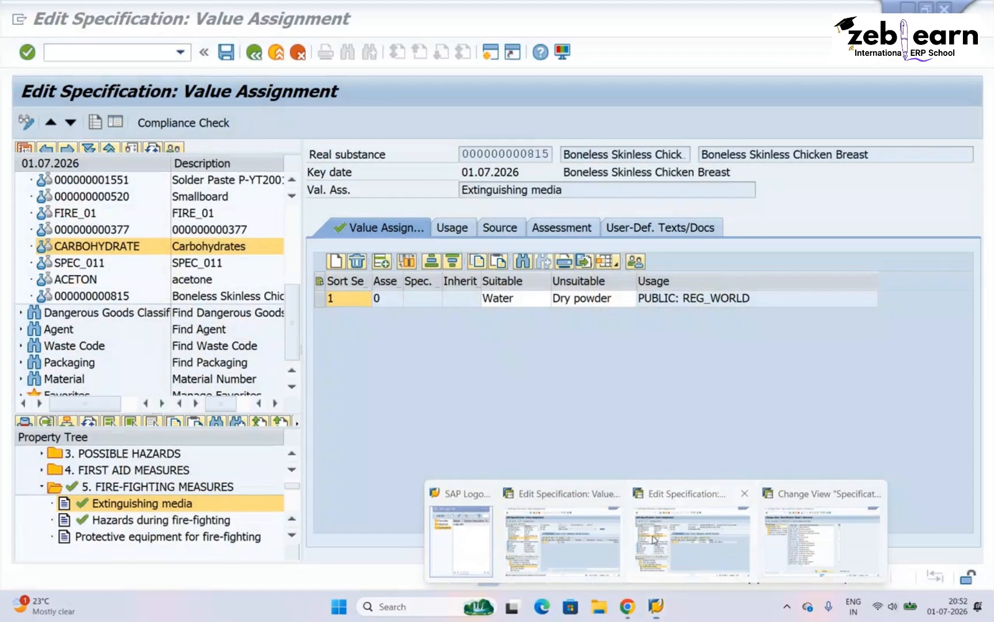
pyautogui.click(653, 540)
pyautogui.click(81, 56)
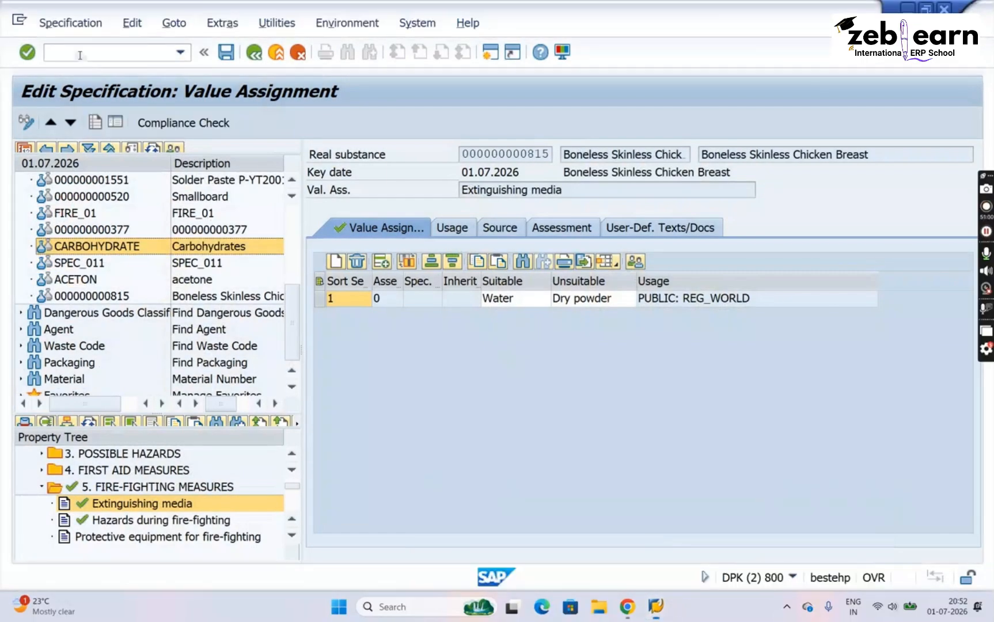
pyautogui.write('/N')
pyautogui.press('Return')
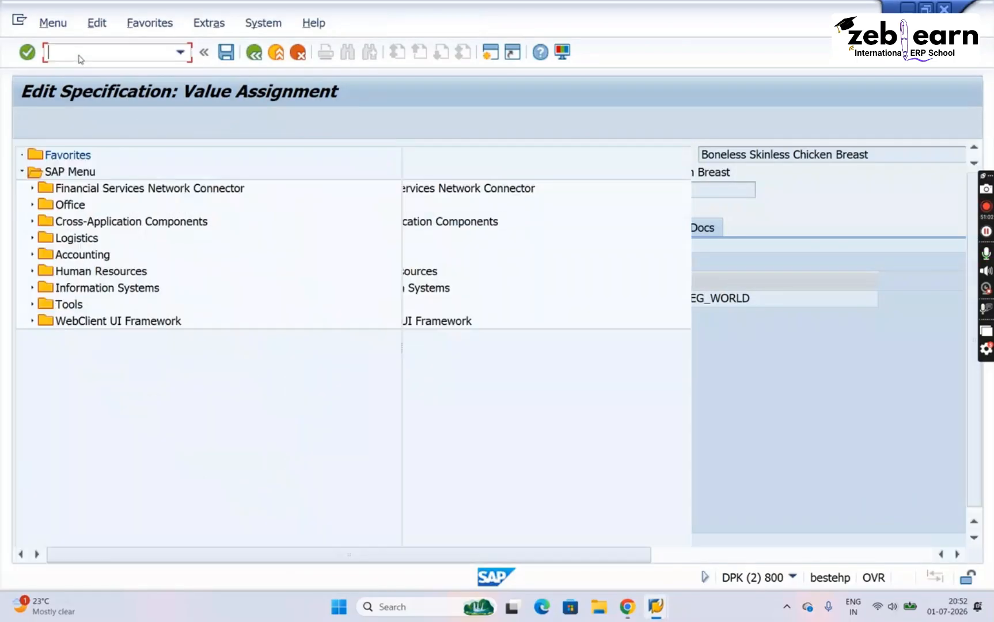
pyautogui.write('SPRO')
pyautogui.press('Down')
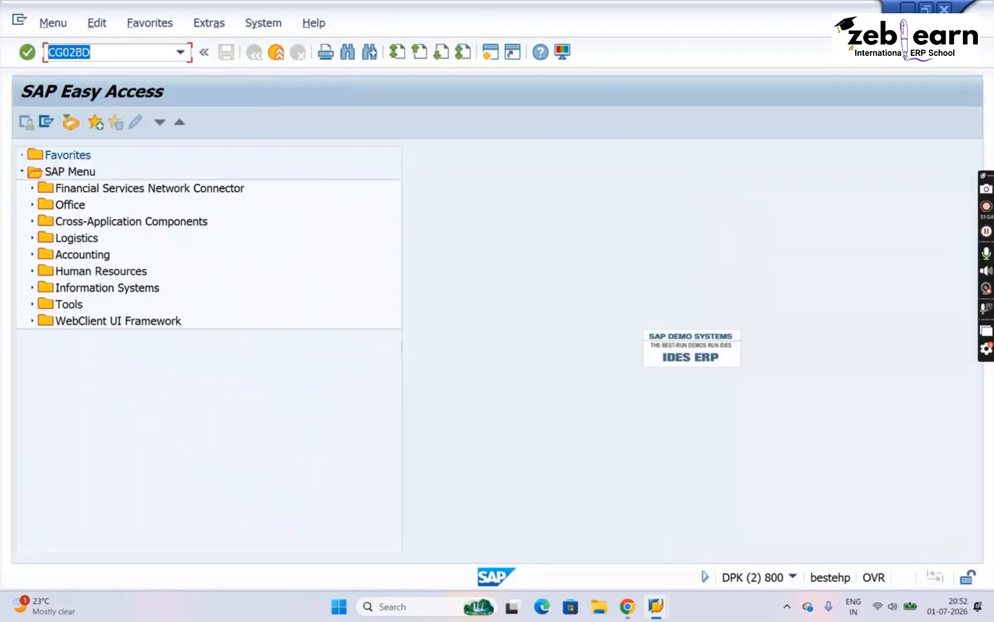
pyautogui.press('Return')
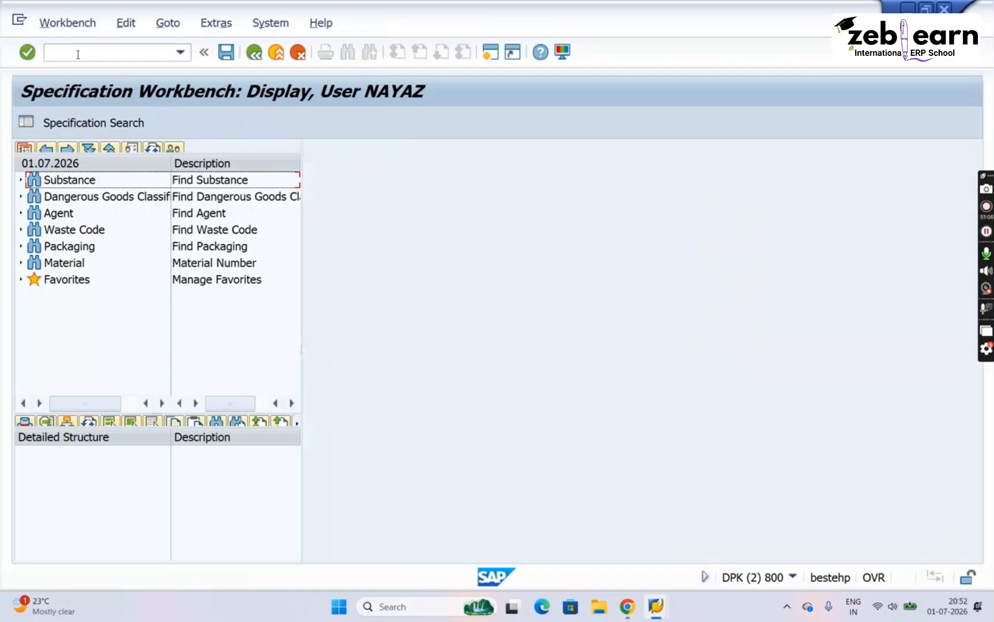
# Open P100-51-6 from the substance hit list and display its references
pyautogui.click(21, 180)
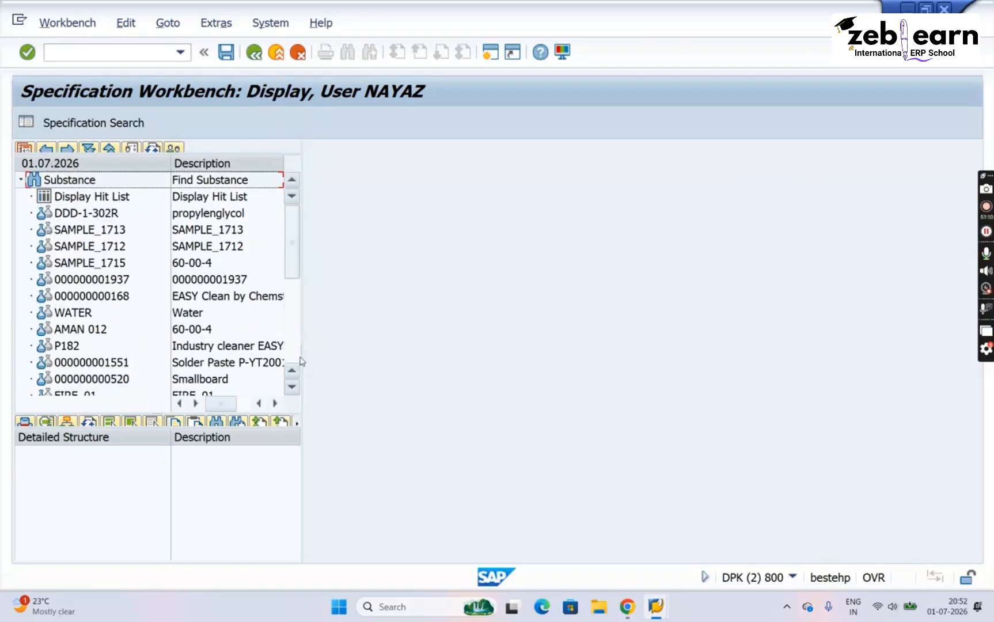
pyautogui.scroll(-4, 104, 298)
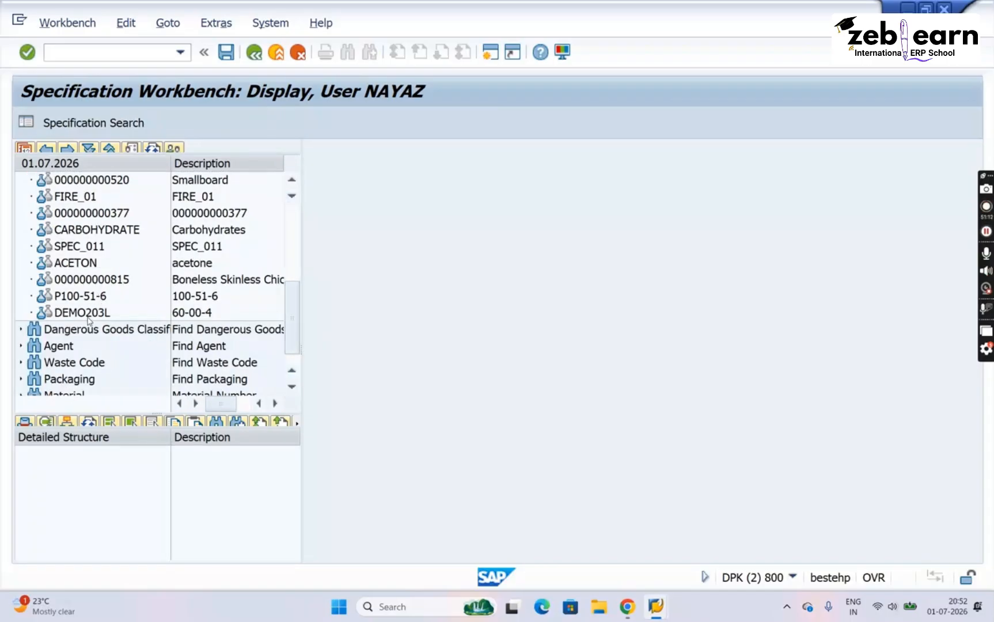
pyautogui.click(85, 298)
pyautogui.doubleClick(86, 298)
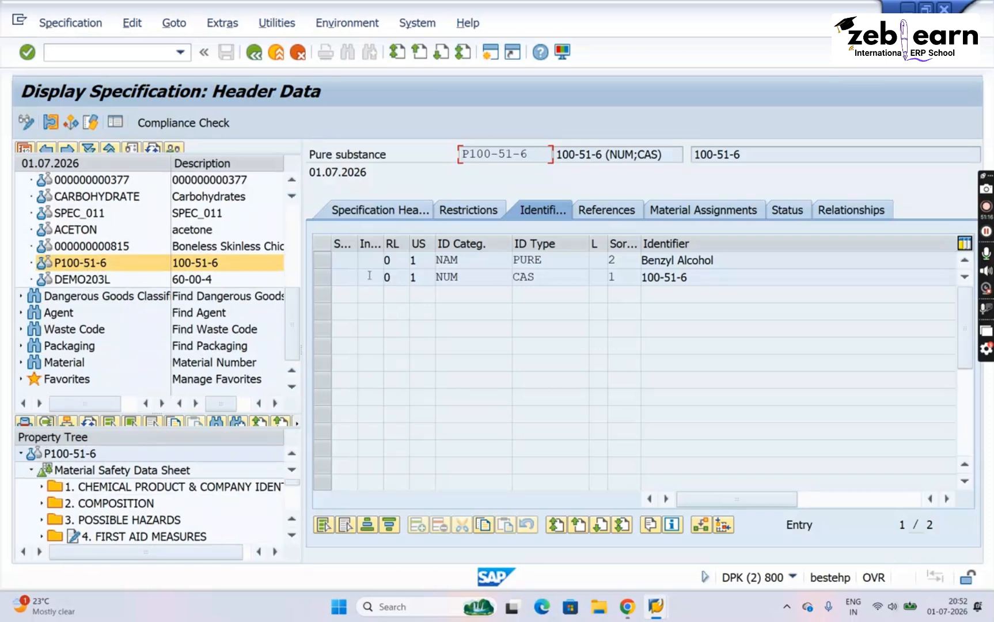
pyautogui.click(602, 214)
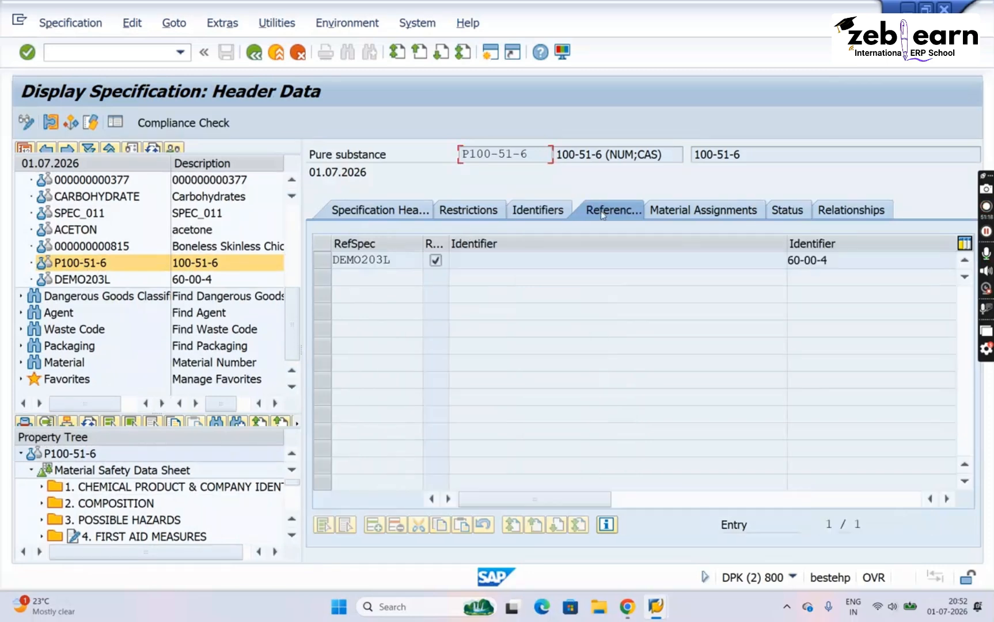
# Look through the property tree of P100-51-6 and try to switch the specification to change mode
pyautogui.scroll(-3, 289, 545)
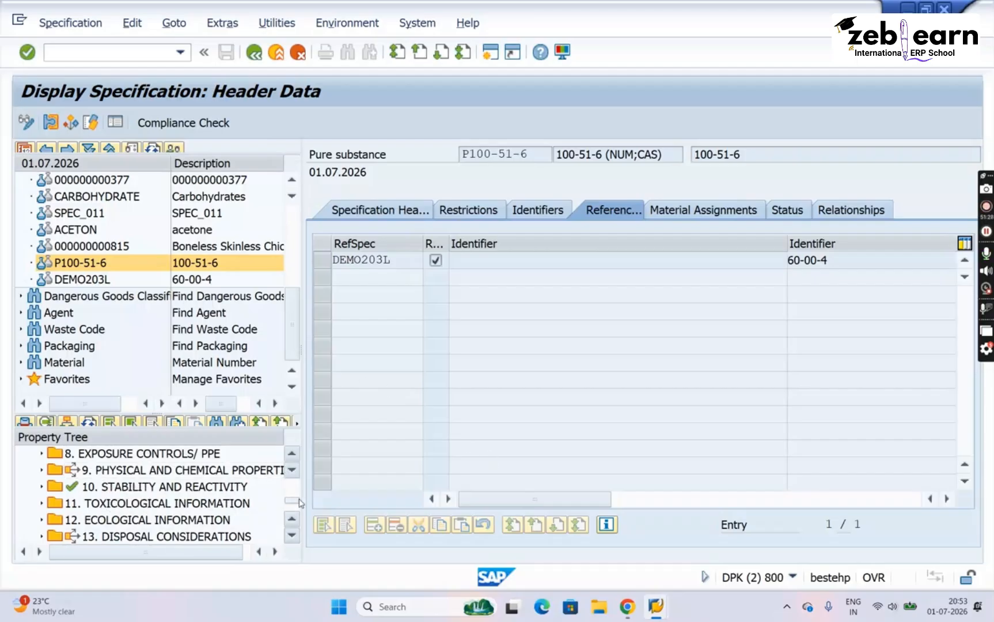
pyautogui.scroll(3, 296, 490)
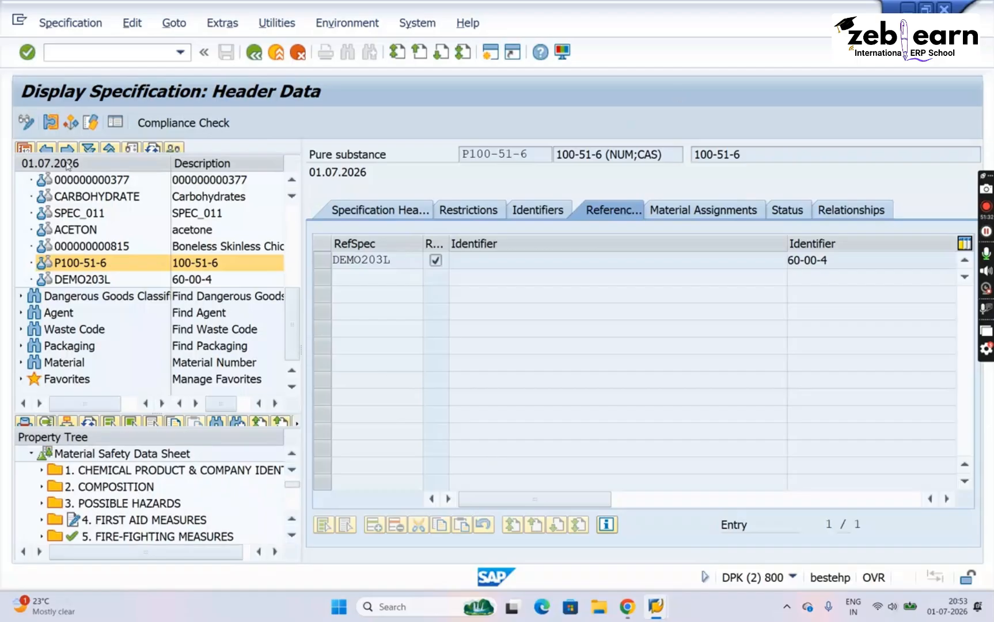
pyautogui.click(25, 122)
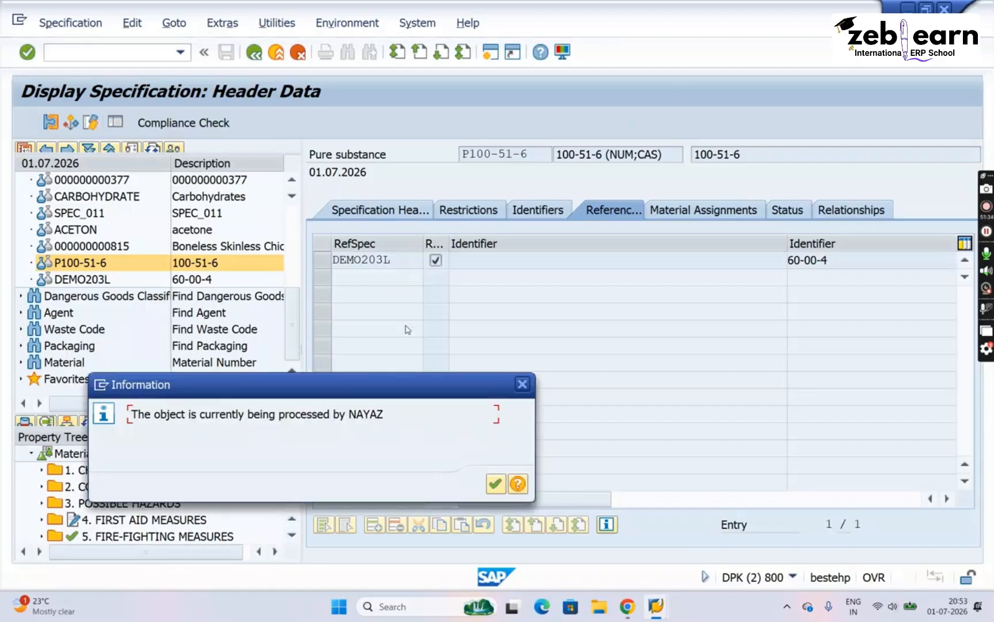
pyautogui.click(494, 484)
# Switch to the first session and end its editing of P100-51-6, returning to SAP Easy Access
pyautogui.moveTo(656, 606)
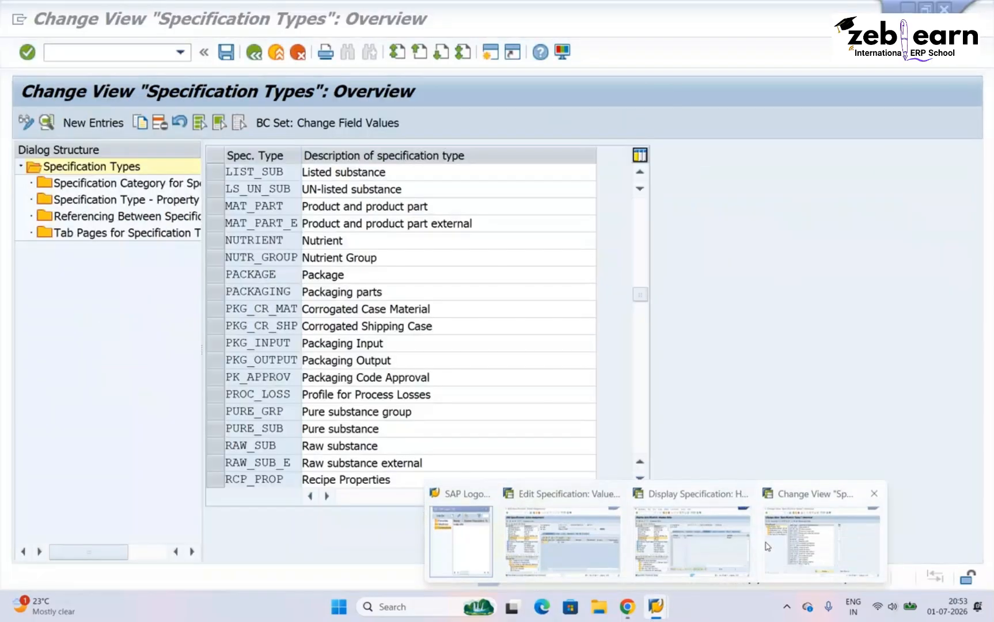
pyautogui.click(768, 546)
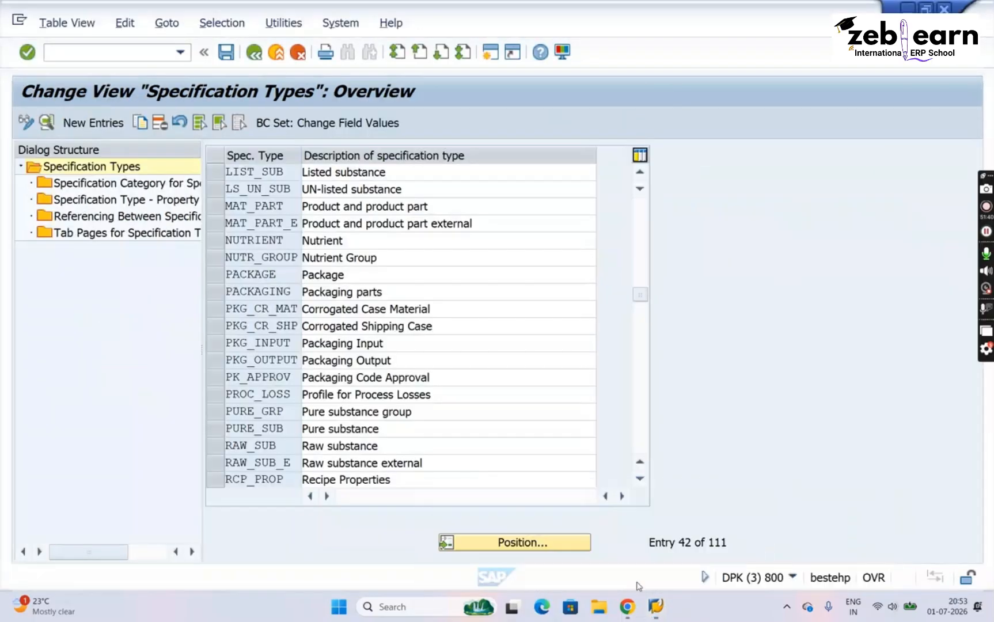
pyautogui.moveTo(654, 608)
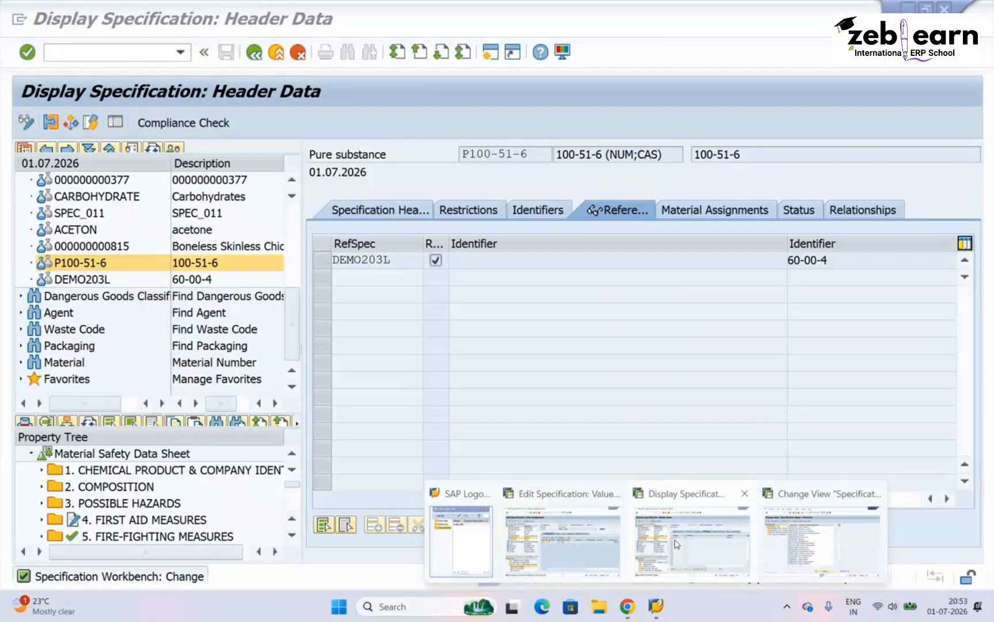
pyautogui.click(675, 554)
pyautogui.moveTo(656, 606)
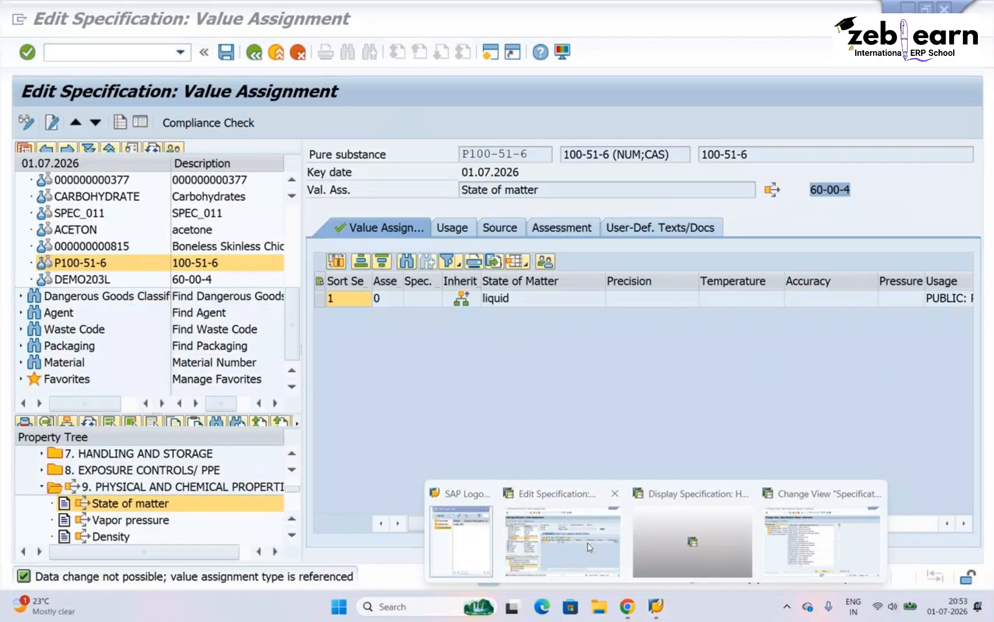
pyautogui.click(589, 548)
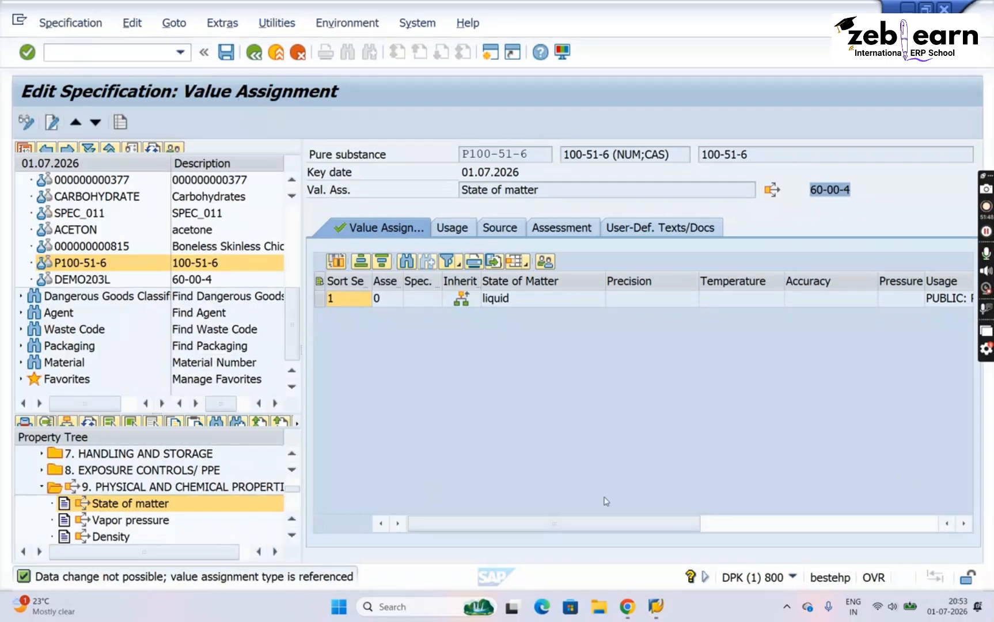
pyautogui.moveTo(657, 608)
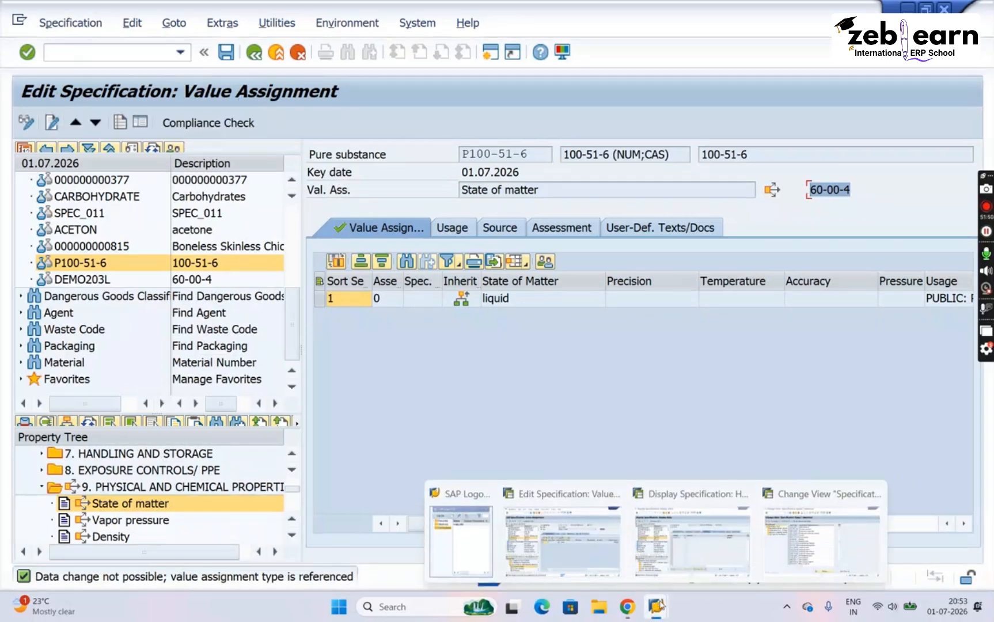
pyautogui.moveTo(685, 545)
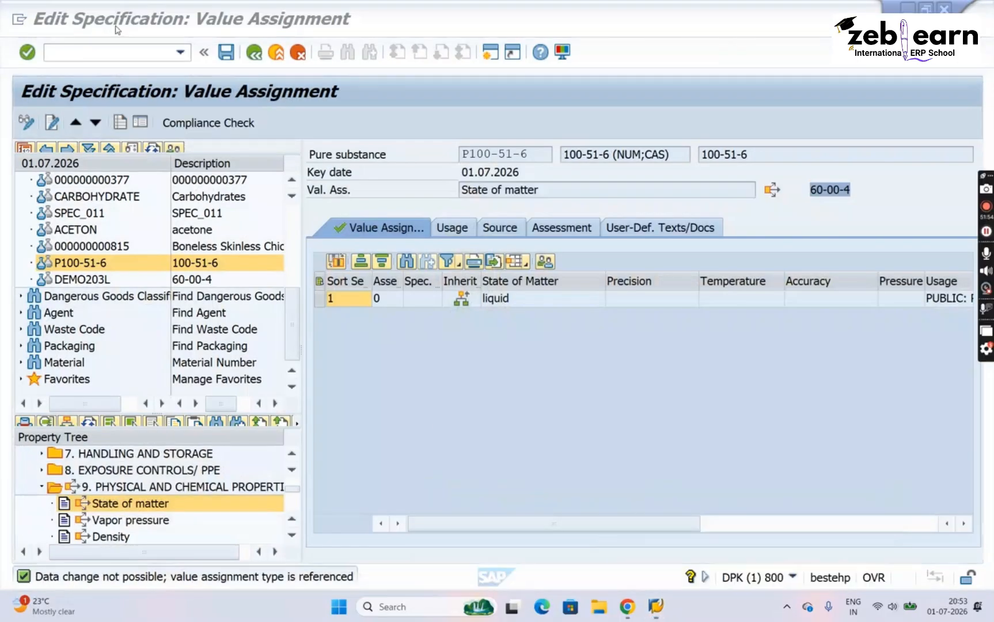
pyautogui.click(117, 29)
pyautogui.click(119, 56)
pyautogui.write('/N')
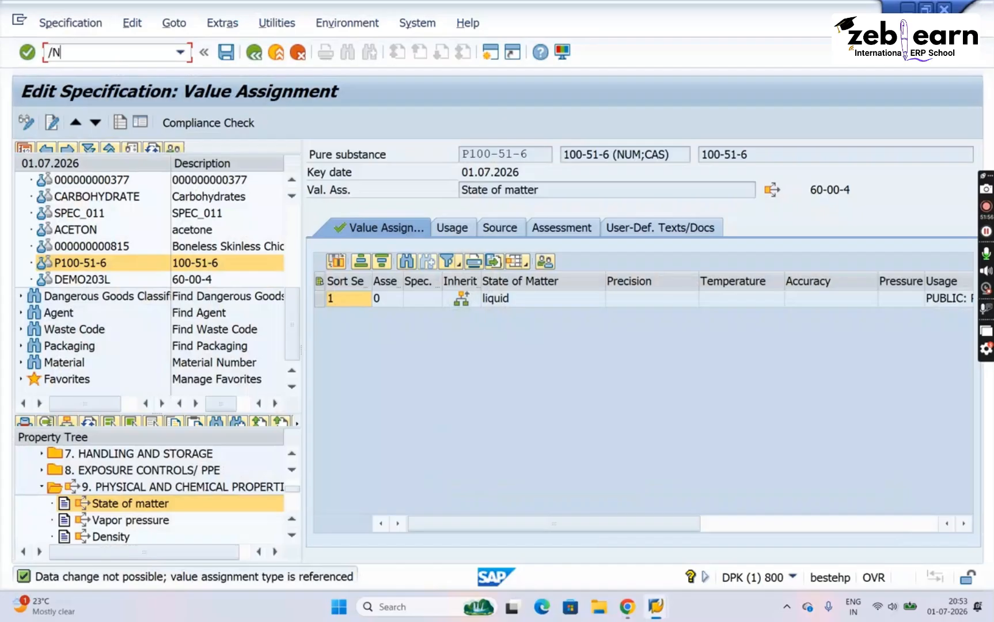
pyautogui.press('Return')
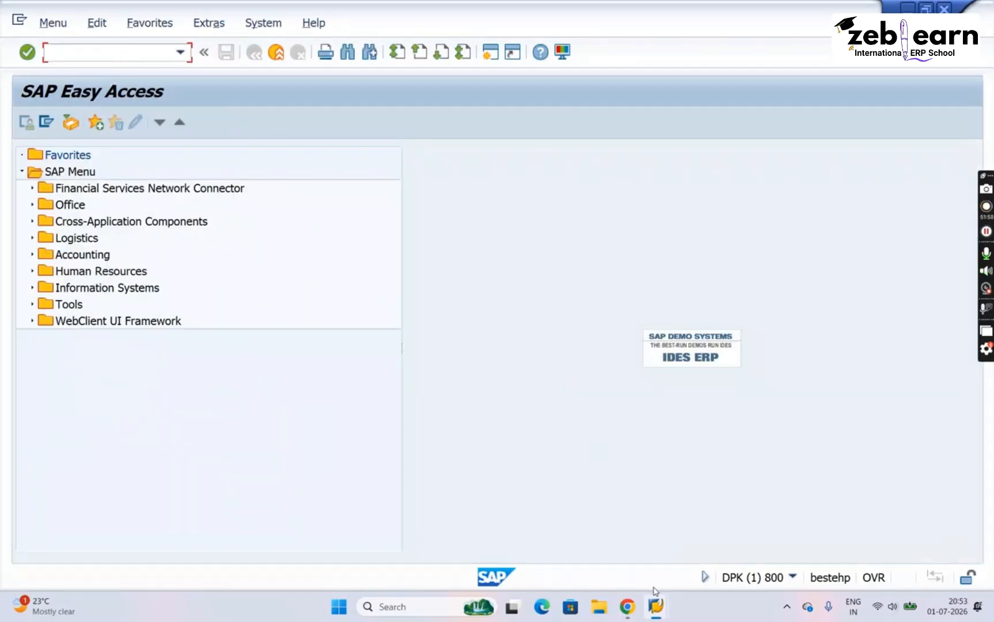
# Return to P100-51-6 in the second session and examine its Material Safety Data Sheet chapters for referenced and manual value assignments
pyautogui.moveTo(656, 605)
pyautogui.click(680, 552)
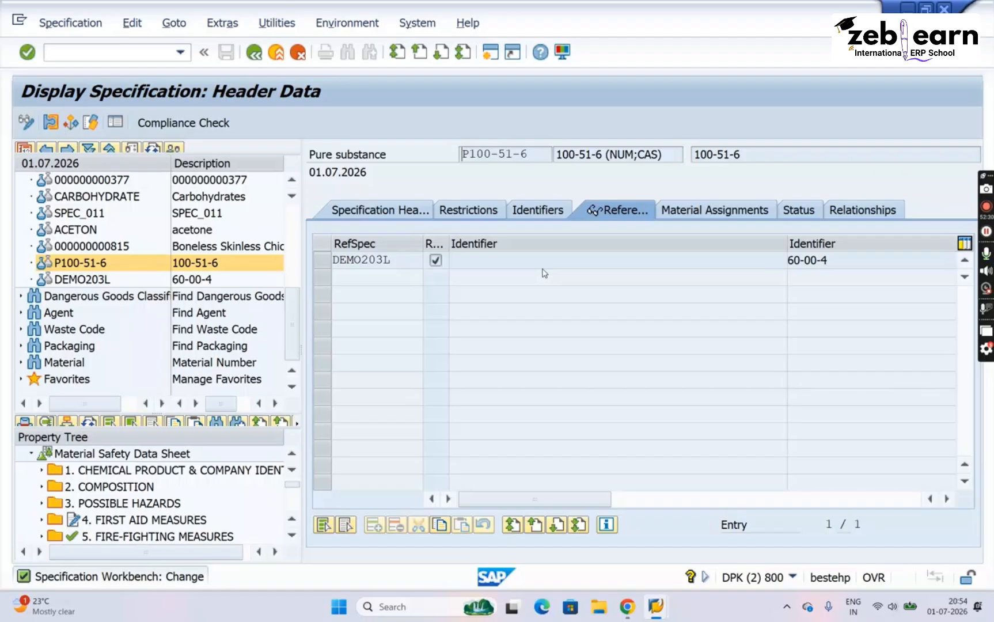
pyautogui.click(178, 472)
pyautogui.press('Down')
pyautogui.press('Down')
pyautogui.press('Down')
pyautogui.press('Down')
pyautogui.press('Down')
pyautogui.press('Down')
pyautogui.press('Down')
pyautogui.press('Down')
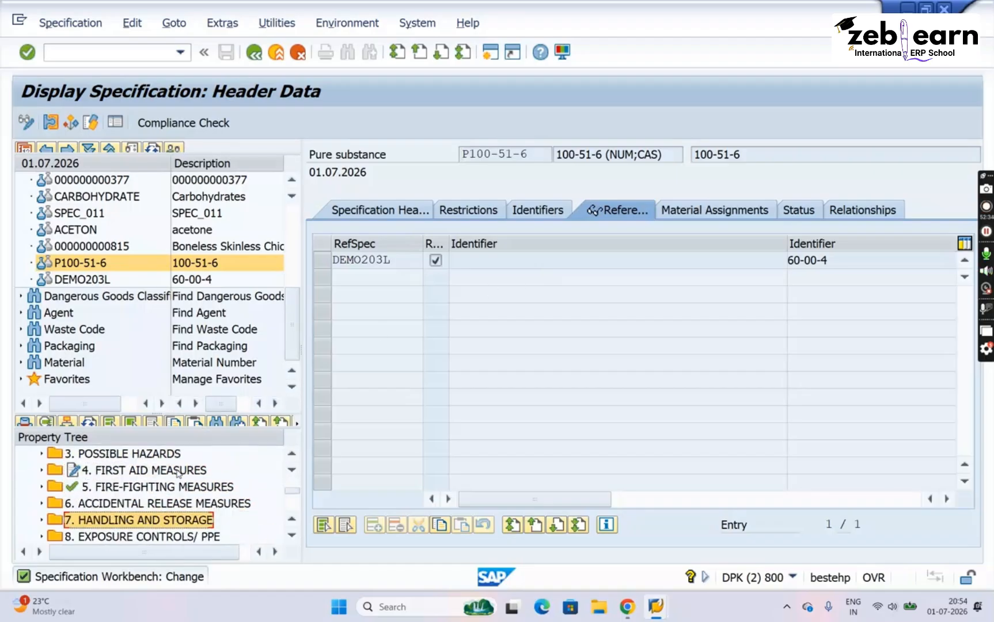
pyautogui.press('Down')
pyautogui.press('Up')
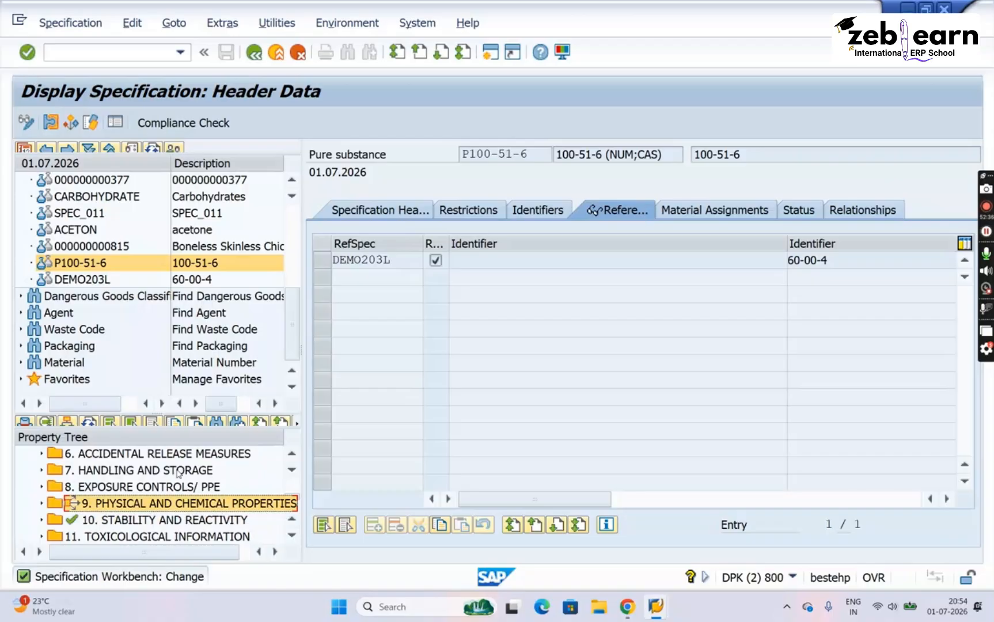
pyautogui.press('Up')
pyautogui.press('Up')
pyautogui.press('Up')
pyautogui.press('Up')
pyautogui.press('Up')
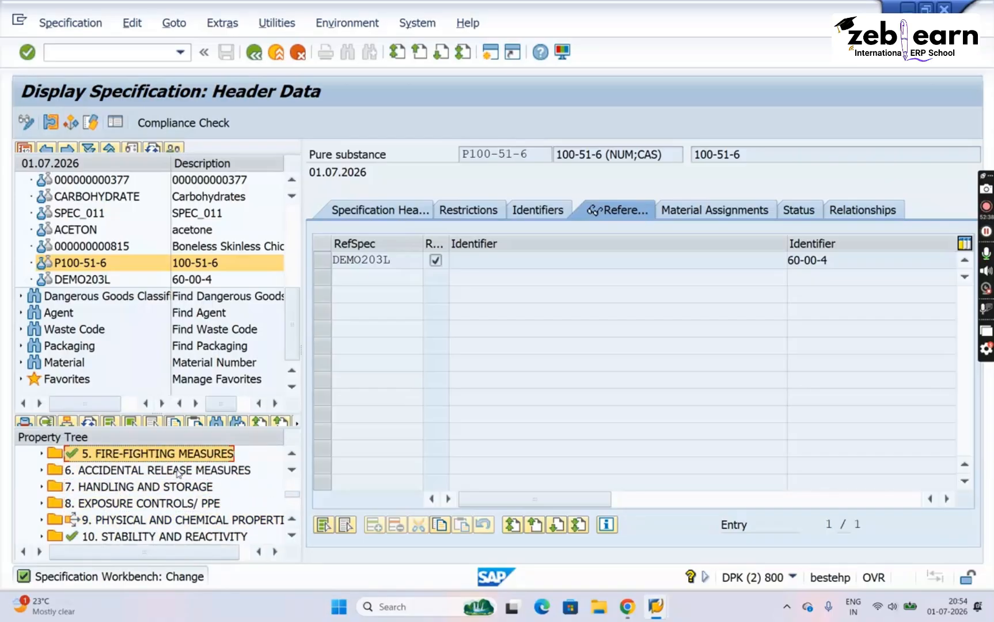
pyautogui.press('Down')
pyautogui.press('Down')
pyautogui.press('Down')
pyautogui.press('Down')
pyautogui.press('Down')
pyautogui.press('Down')
pyautogui.press('Down')
pyautogui.press('Down')
pyautogui.press('Down')
pyautogui.press('Down')
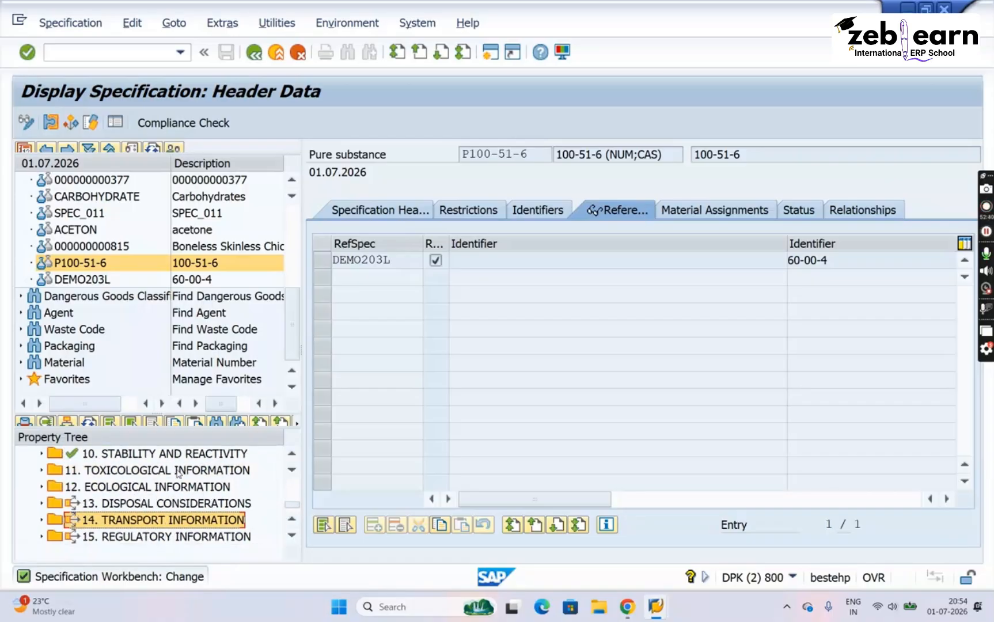
pyautogui.press('Up')
pyautogui.press('Down')
pyautogui.press('Down')
pyautogui.press('Down')
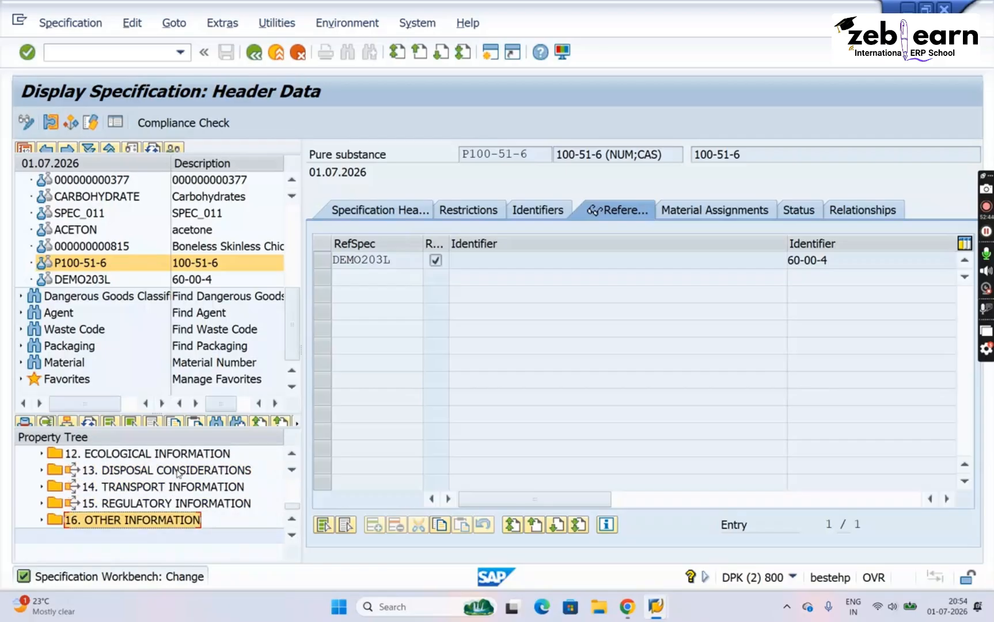
# Review chapters 8 to 16 of P100-51-6's Material Safety Data Sheet for referenced and manually maintained data
pyautogui.press('Up')
pyautogui.press('Up')
pyautogui.press('Up')
pyautogui.press('Up')
pyautogui.press('Up')
pyautogui.press('Up')
pyautogui.press('Up')
pyautogui.press('Up')
pyautogui.press('Down')
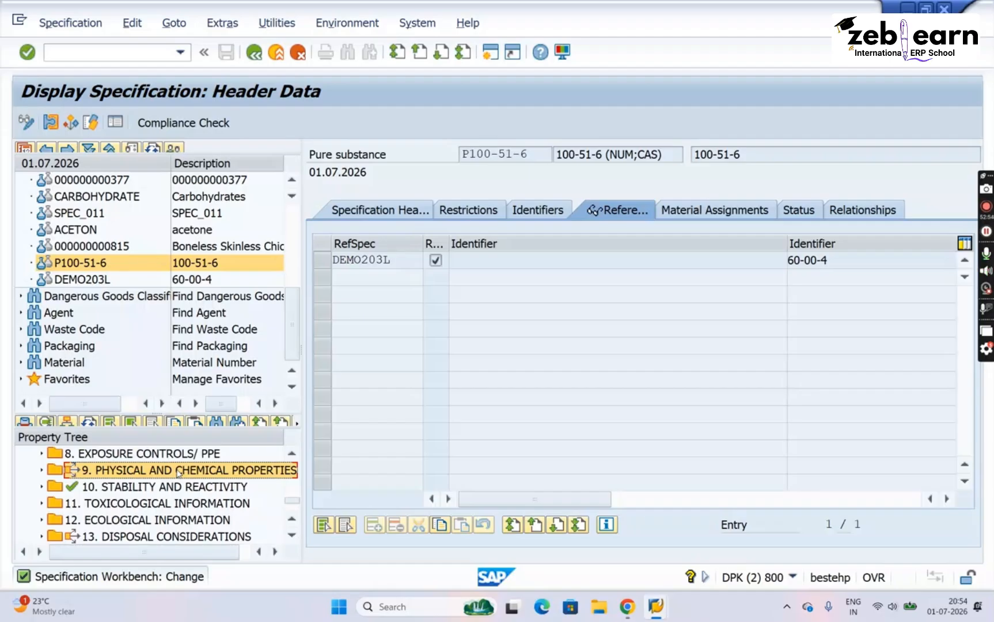
# Compare the specification key P100-51-6 in the header with its reference specification DEMO203L
pyautogui.click(399, 260)
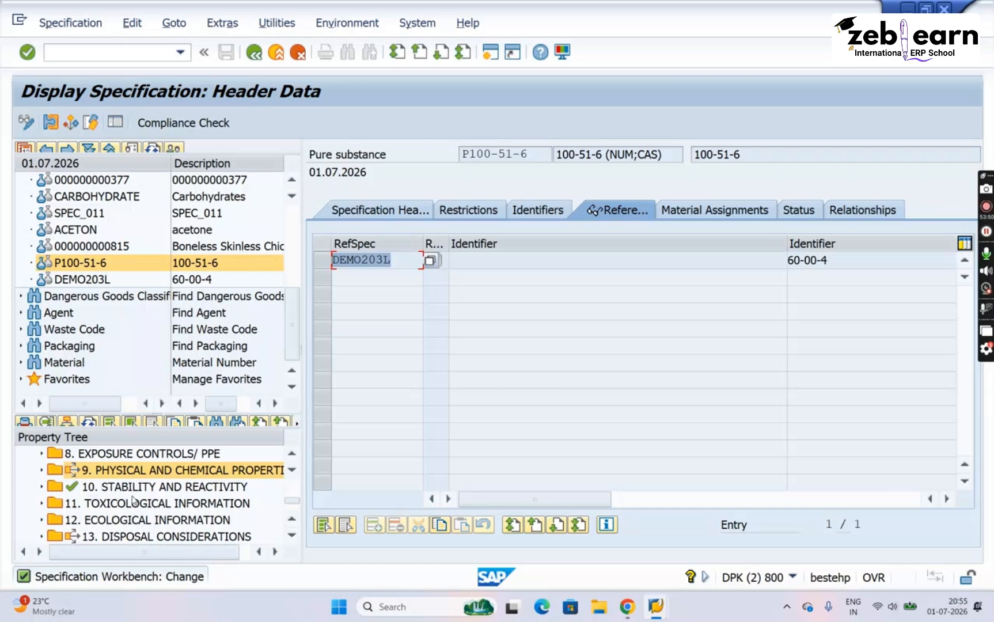
pyautogui.click(408, 260)
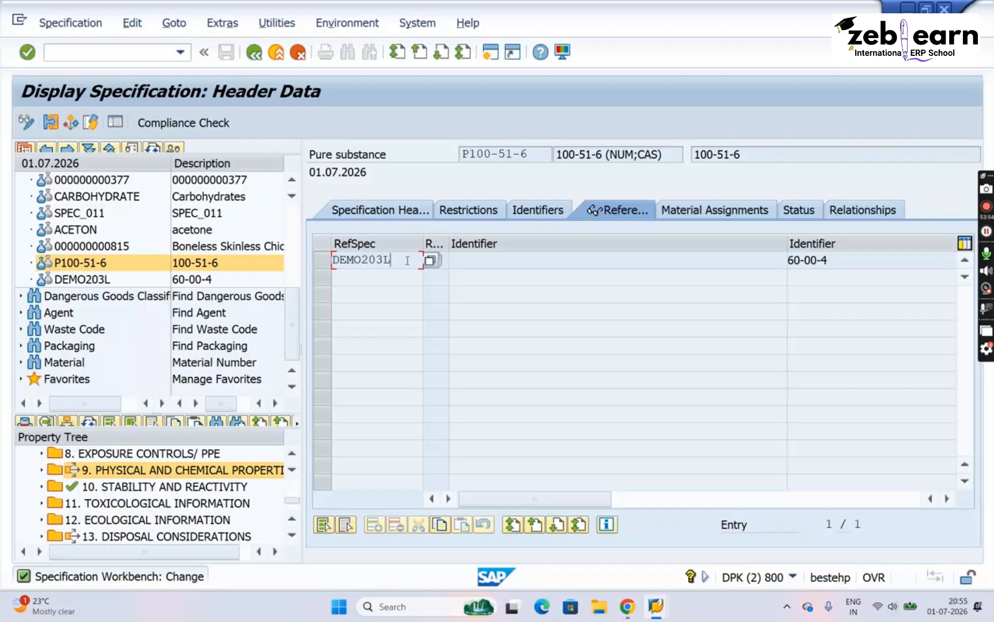
pyautogui.moveTo(407, 260); pyautogui.dragTo(326, 260)
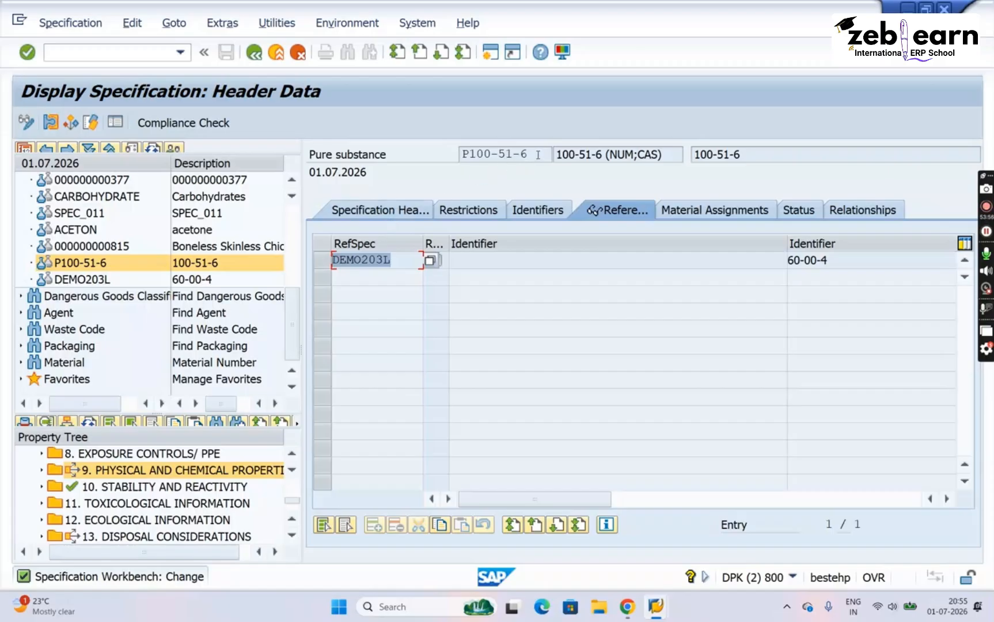
pyautogui.moveTo(538, 154); pyautogui.dragTo(461, 154)
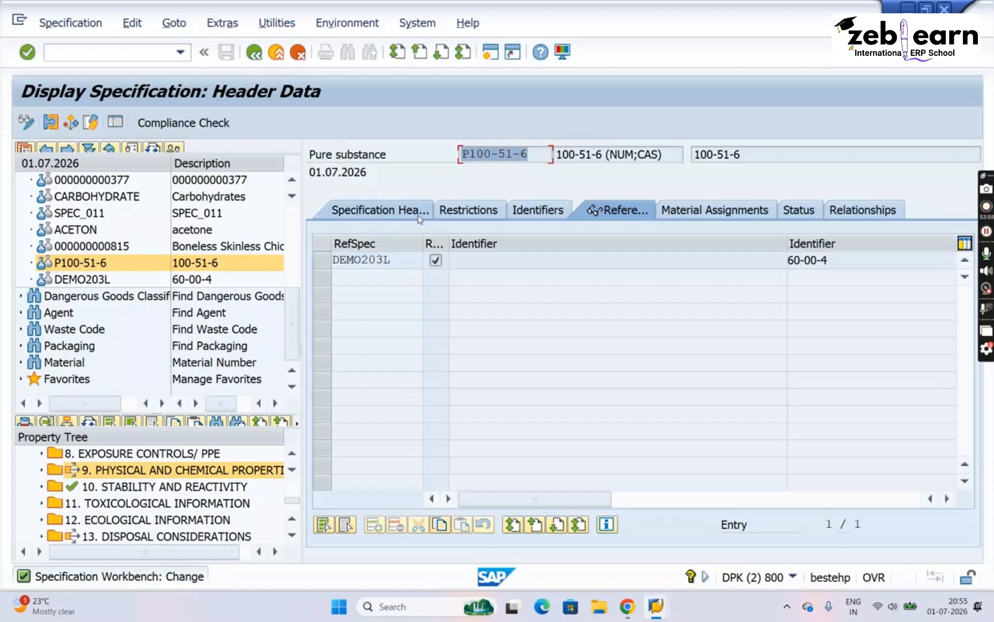
pyautogui.moveTo(410, 260); pyautogui.dragTo(322, 260)
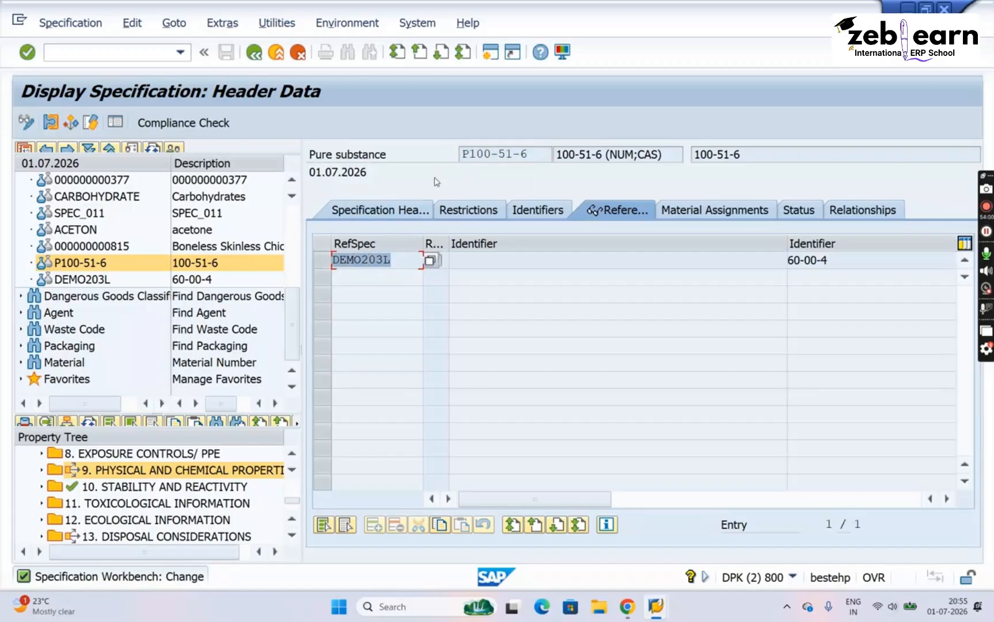
pyautogui.moveTo(530, 154); pyautogui.dragTo(461, 154)
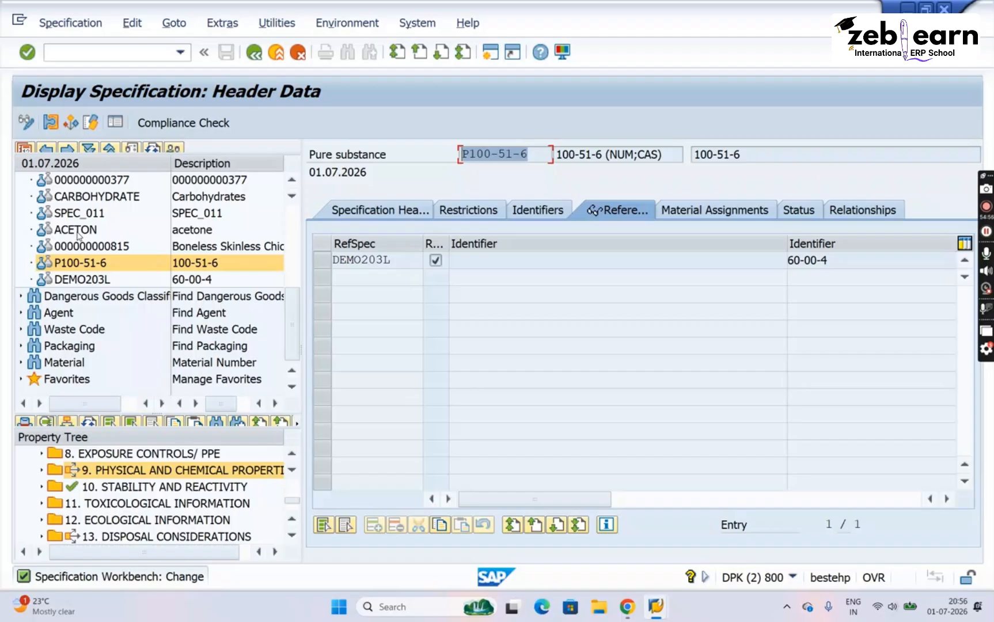
pyautogui.click(396, 260)
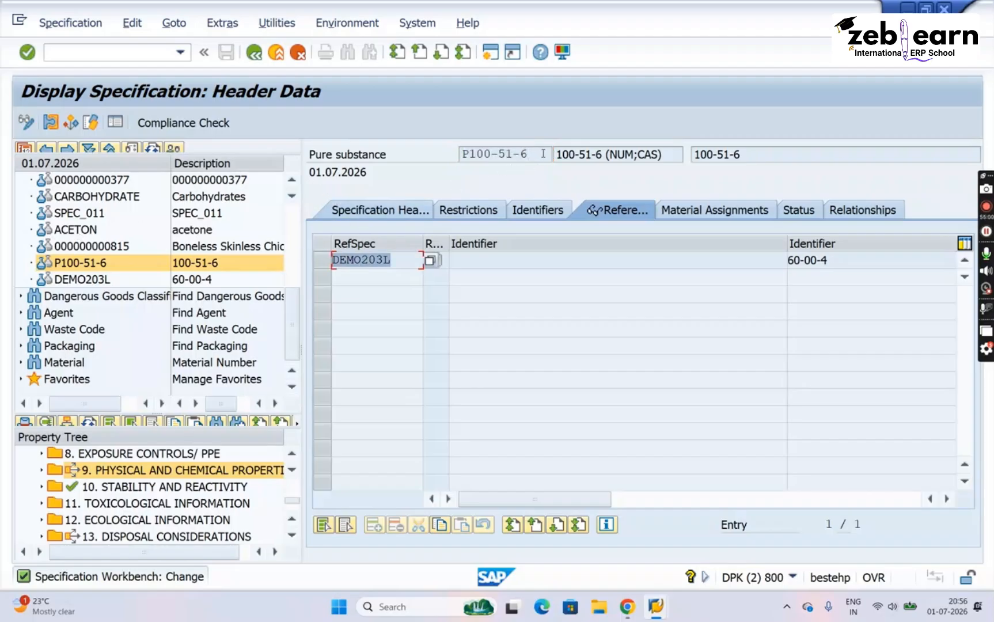
# Copy the specification key P100-51-6 from the header and return to its reference entry DEMO203L
pyautogui.click(539, 154)
pyautogui.hotkey('ctrl', 'c')
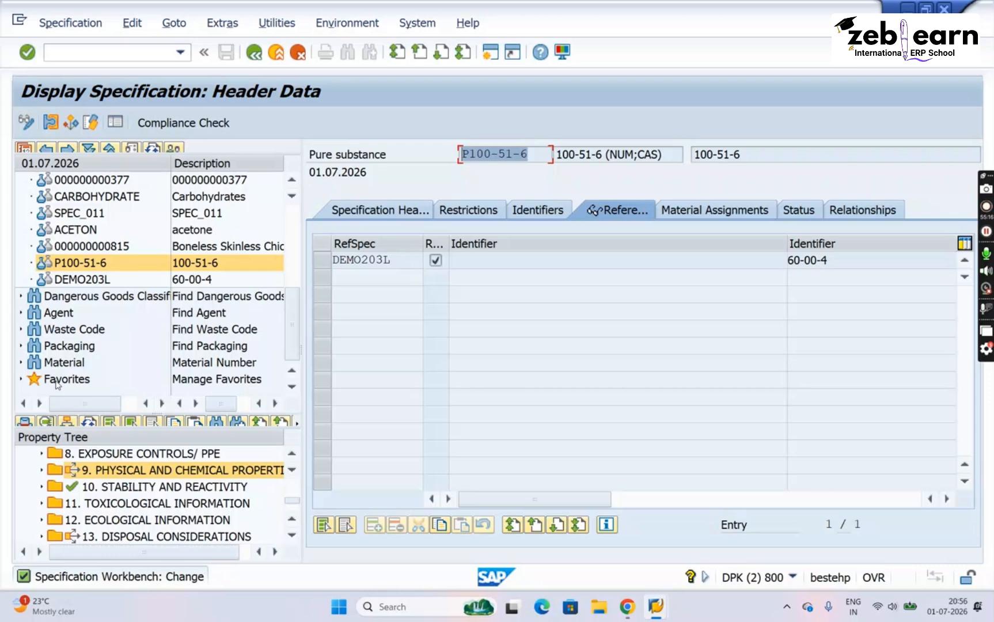
pyautogui.click(398, 263)
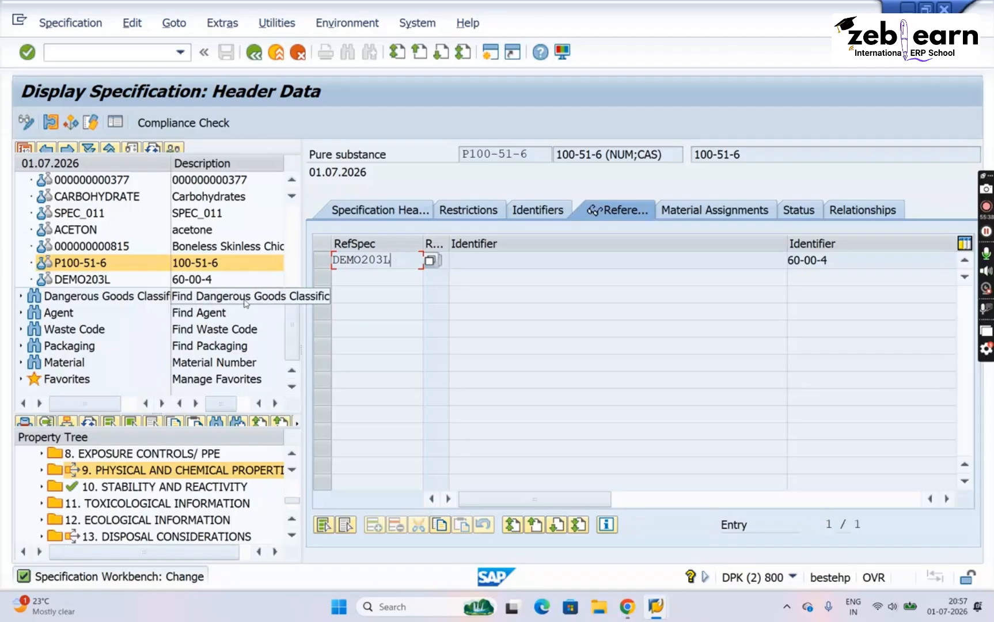
pyautogui.click(83, 232)
pyautogui.doubleClick(83, 232)
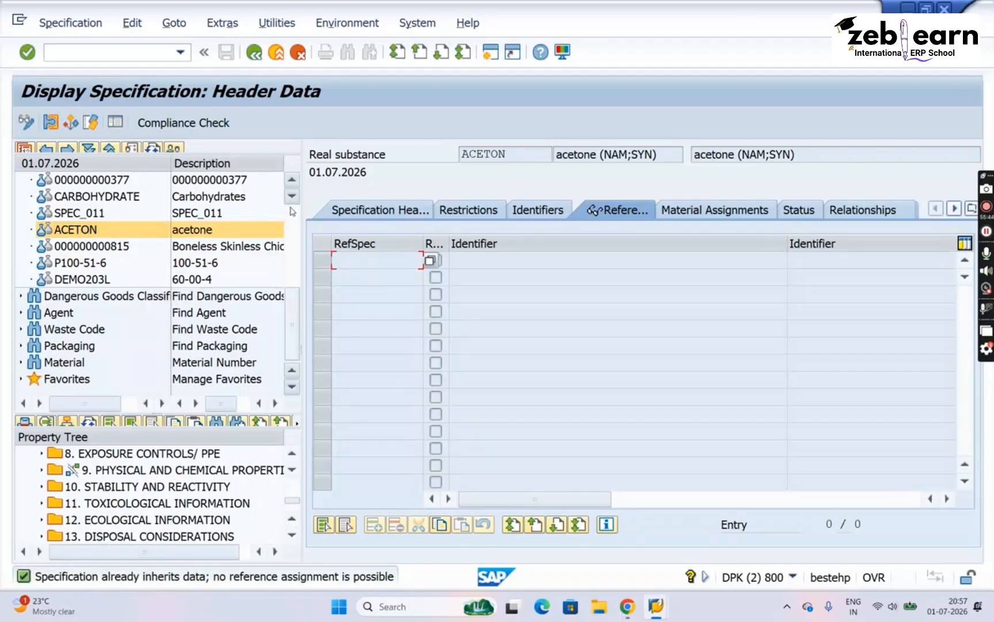
pyautogui.click(90, 182)
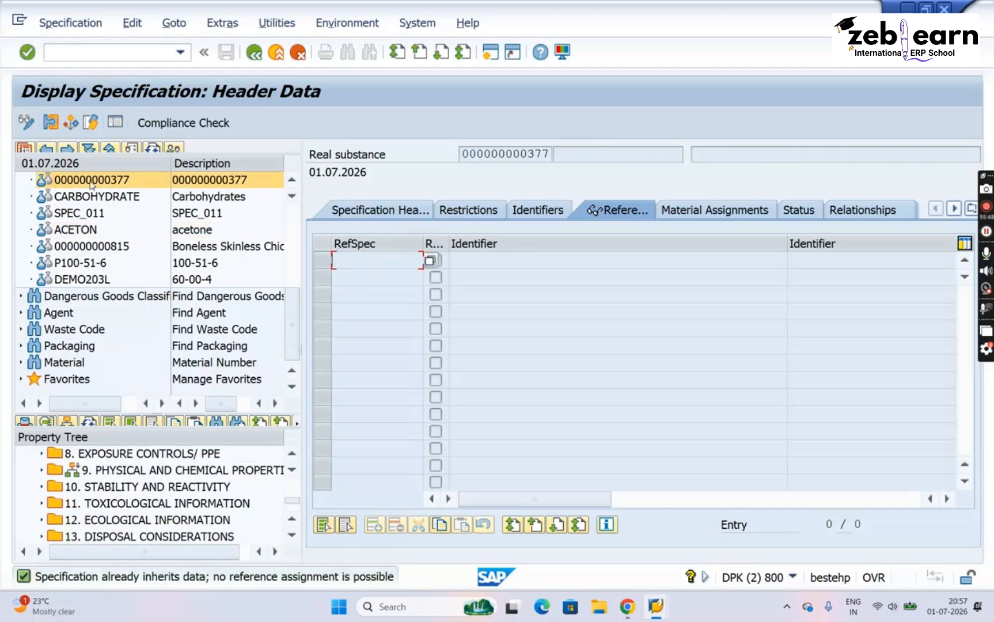
pyautogui.scroll(4, 299, 224)
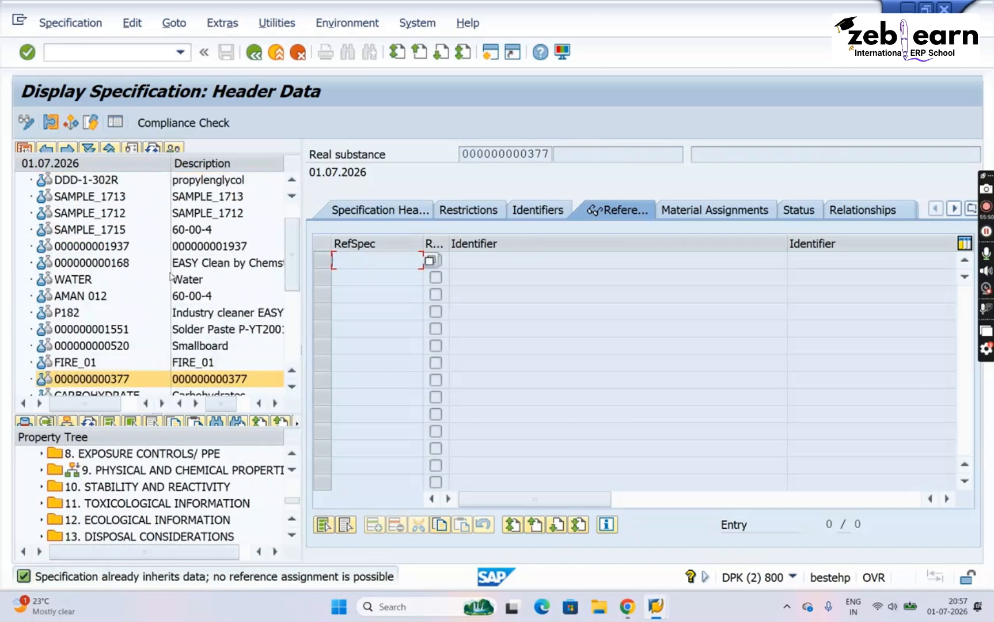
pyautogui.click(84, 349)
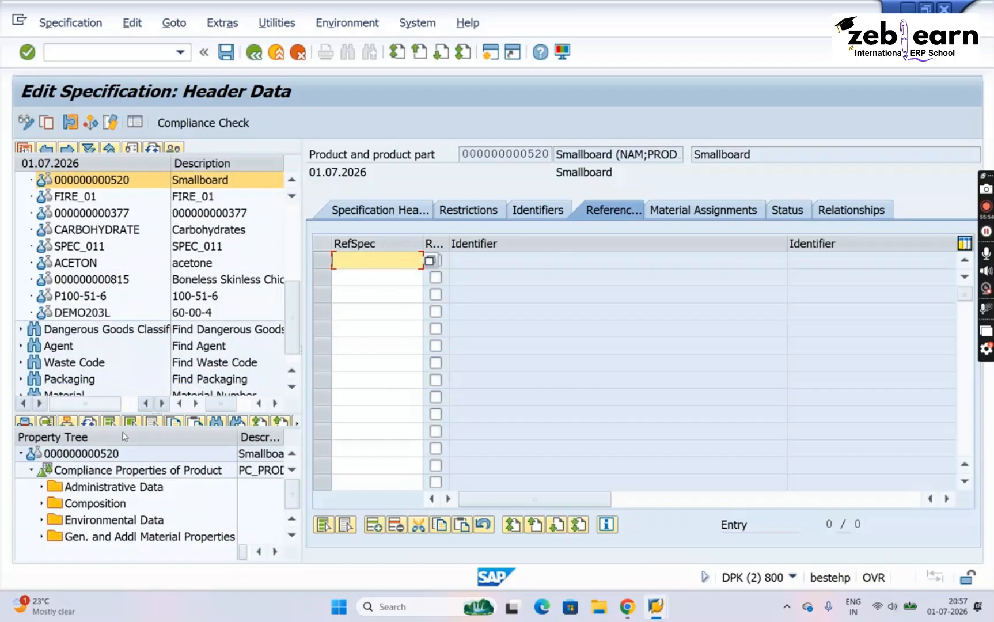
pyautogui.click(105, 472)
pyautogui.click(103, 488)
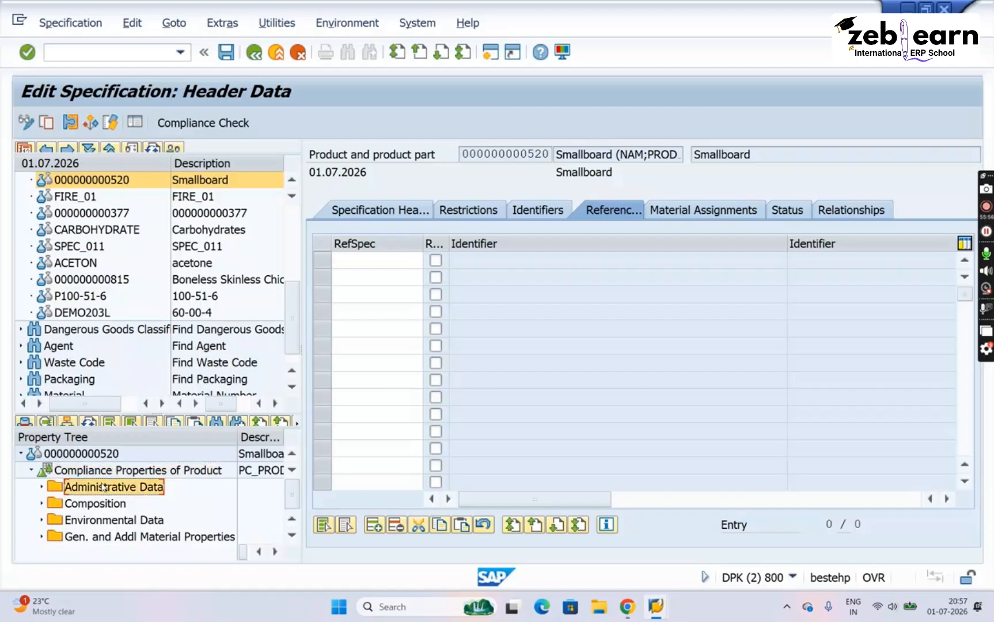
pyautogui.click(101, 473)
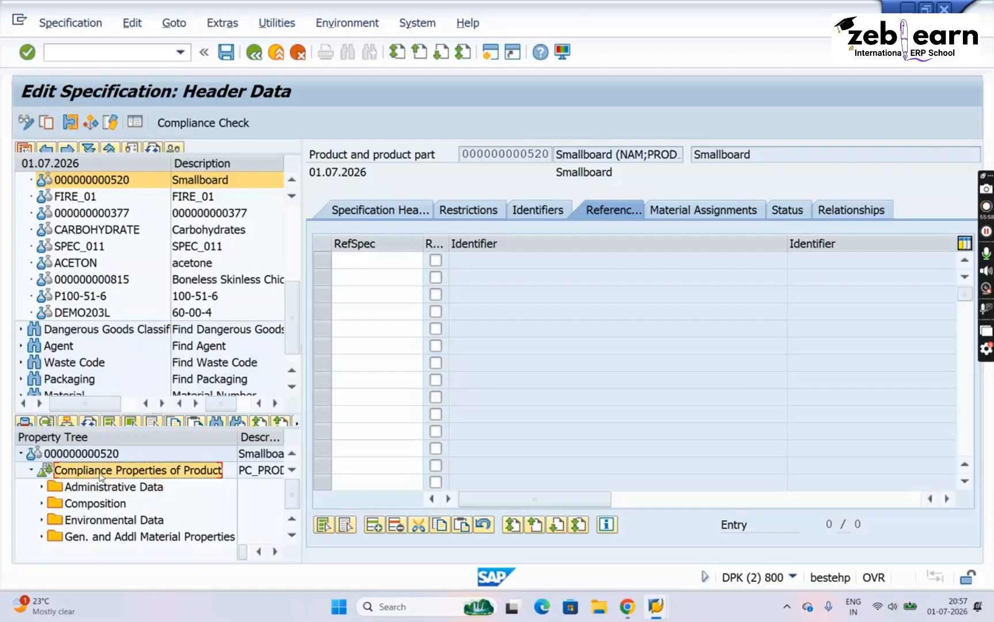
pyautogui.rightClick(101, 476)
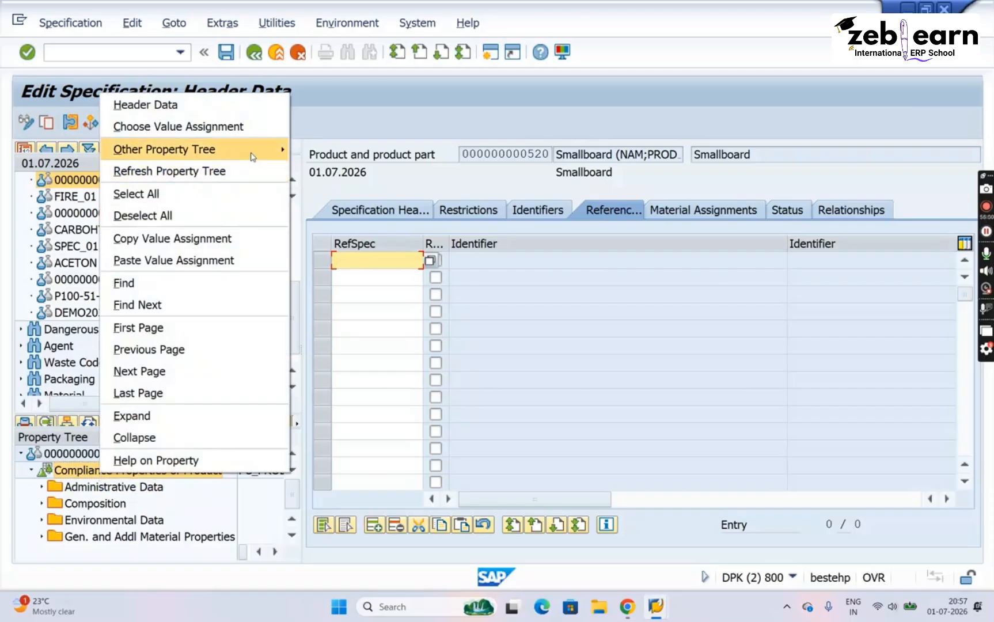
pyautogui.moveTo(252, 158)
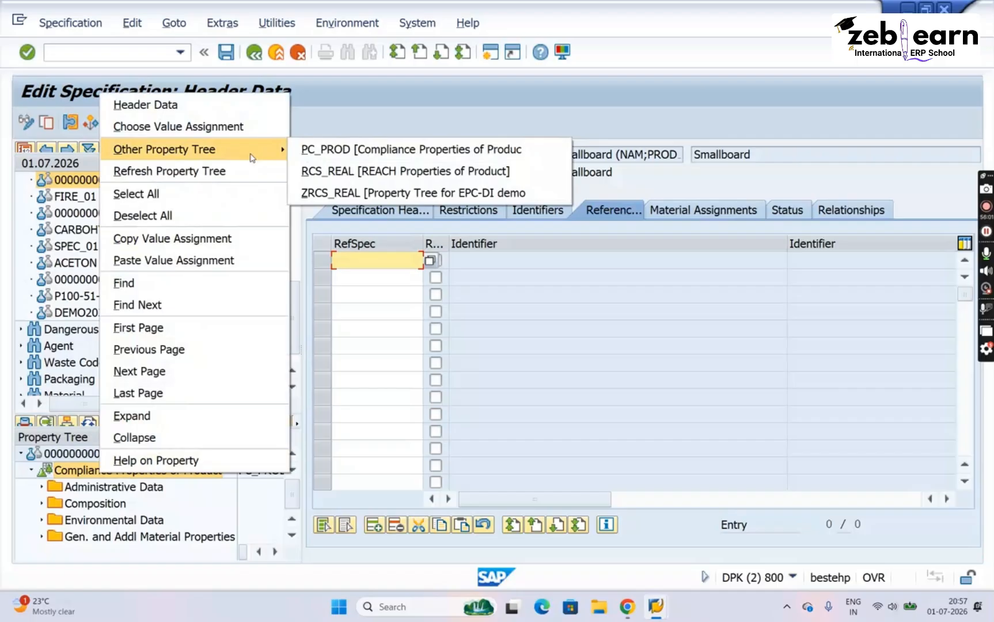
pyautogui.click(91, 485)
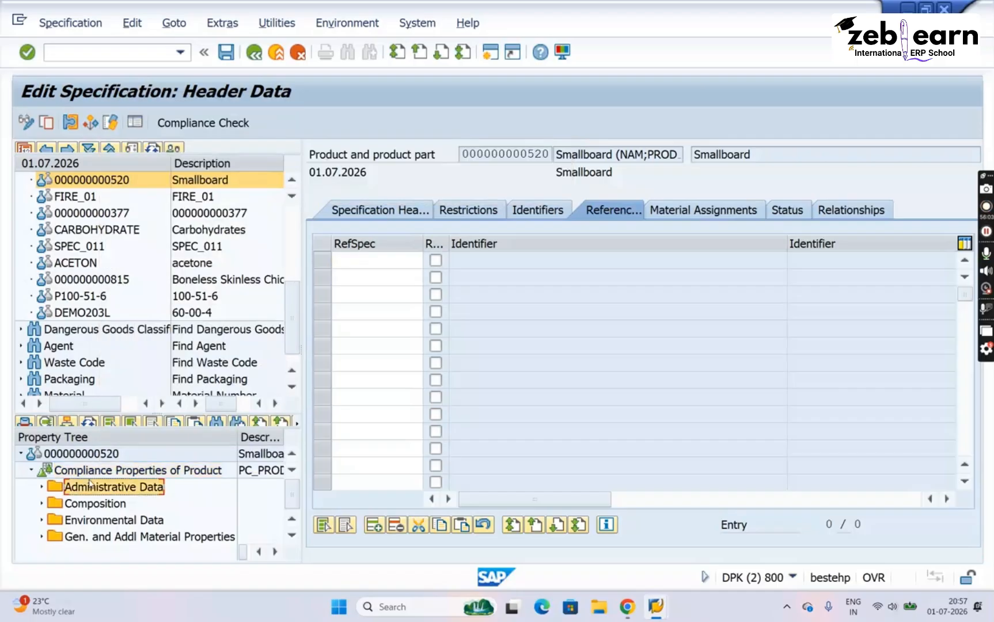
pyautogui.click(292, 179)
pyautogui.click(292, 179)
pyautogui.doubleClick(93, 199)
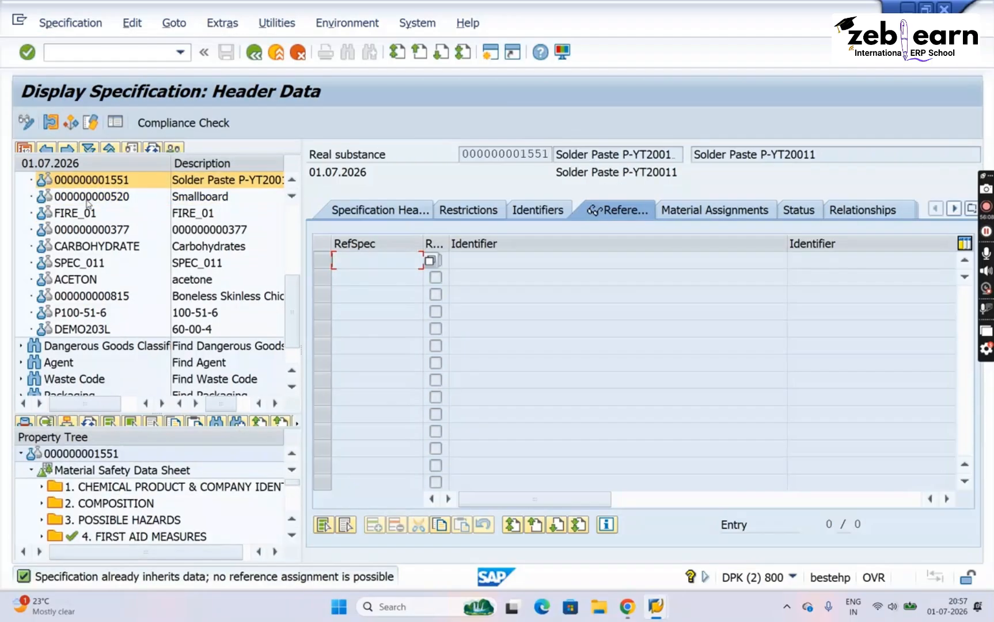
pyautogui.scroll(1, 300, 179)
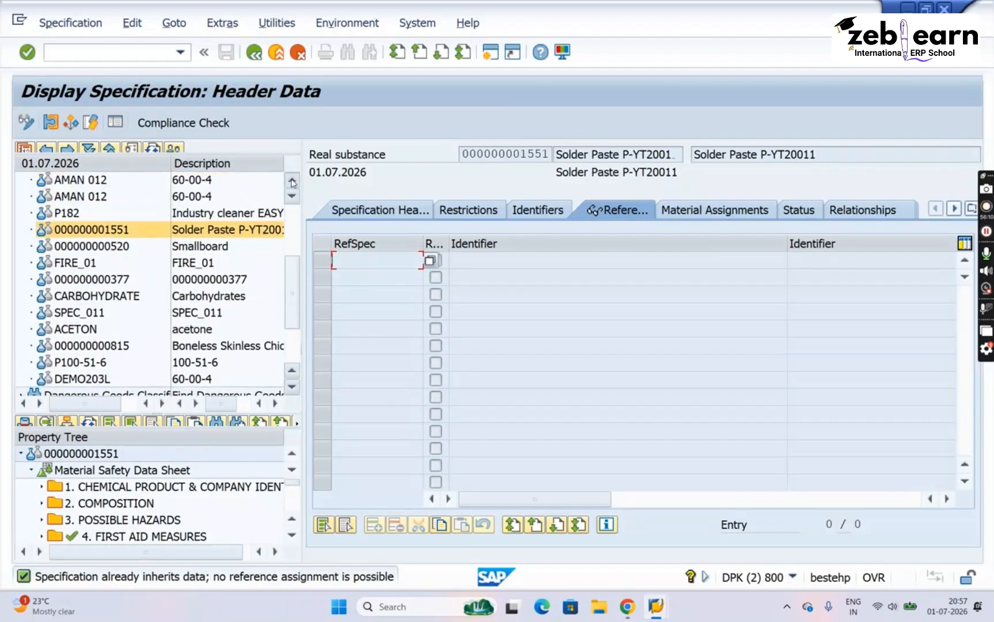
pyautogui.doubleClick(76, 198)
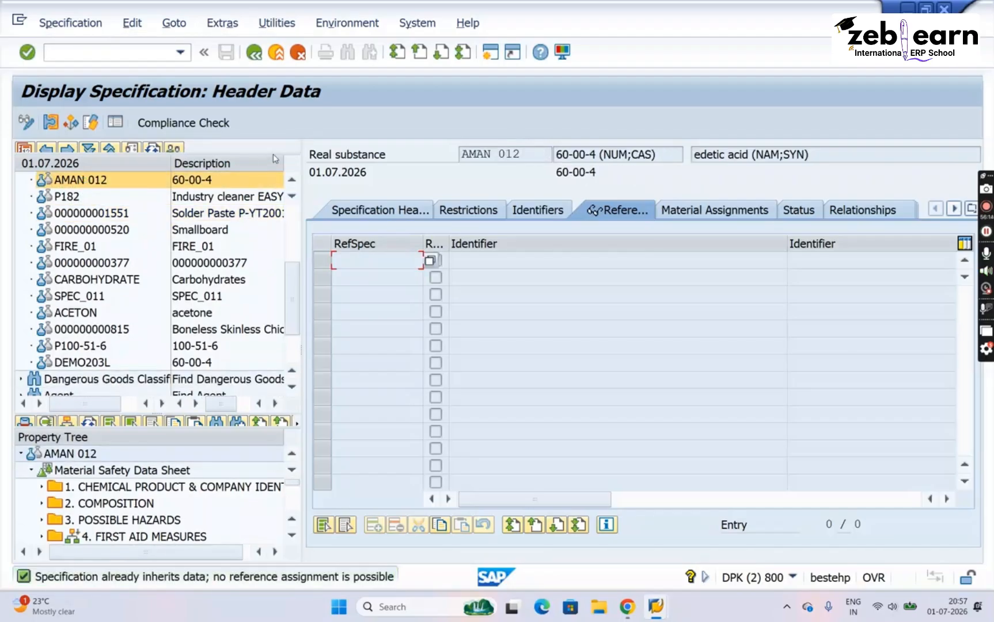
# Open the references of the real substance WATER from the hit list
pyautogui.click(292, 180)
pyautogui.click(293, 180)
pyautogui.click(293, 181)
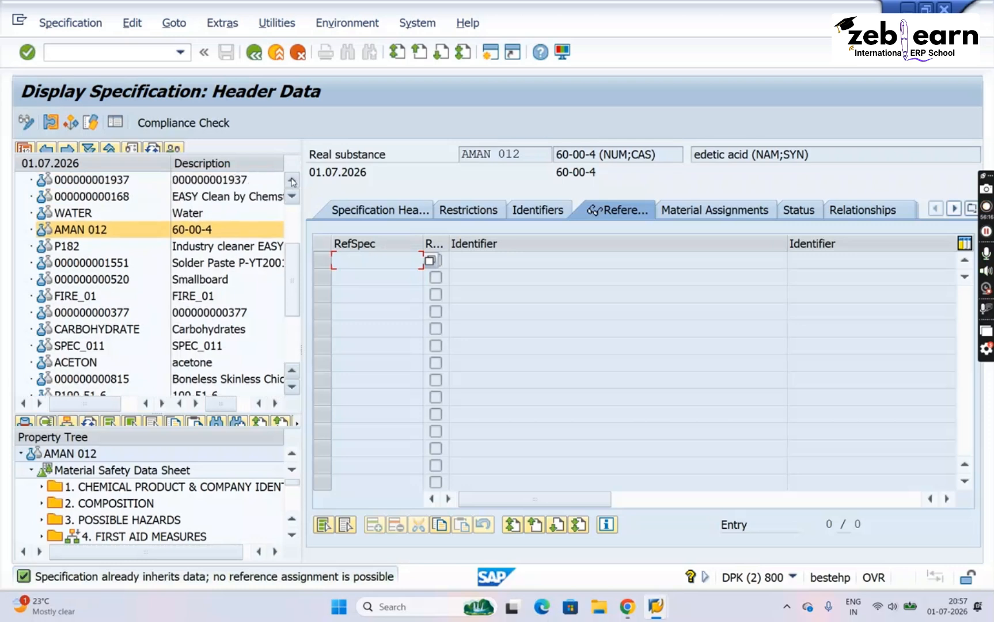
pyautogui.doubleClick(62, 214)
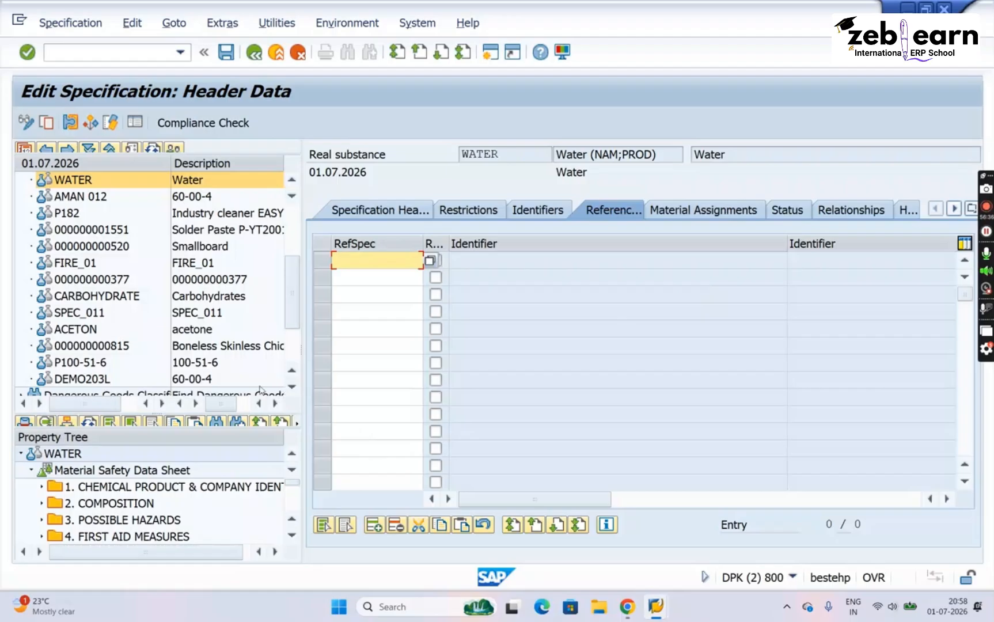
# Try to assign P100-51-6 as the reference specification of WATER, and submit the entry a second time
pyautogui.click(74, 363)
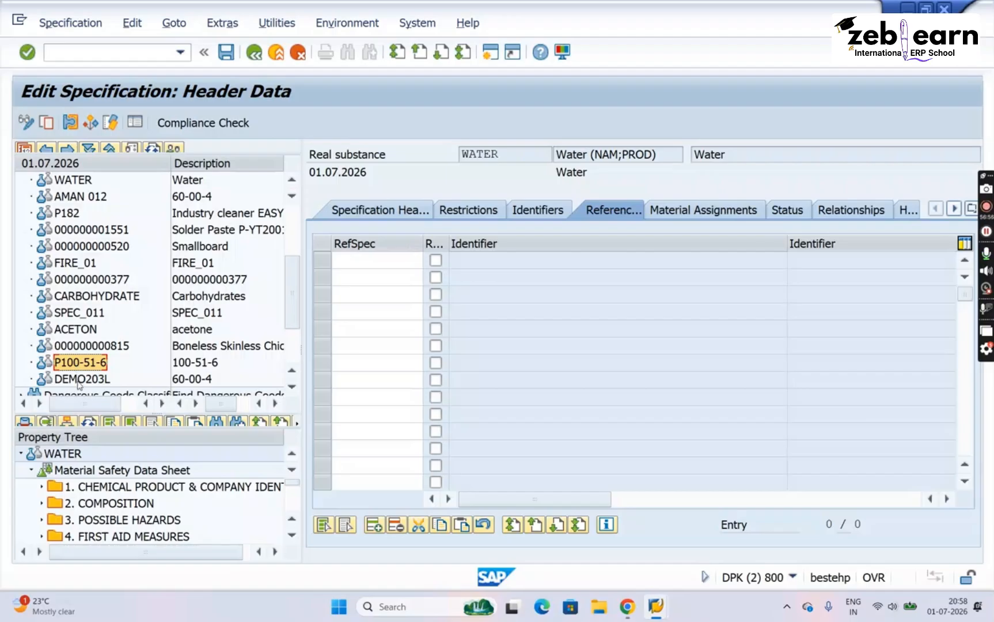
pyautogui.click(80, 380)
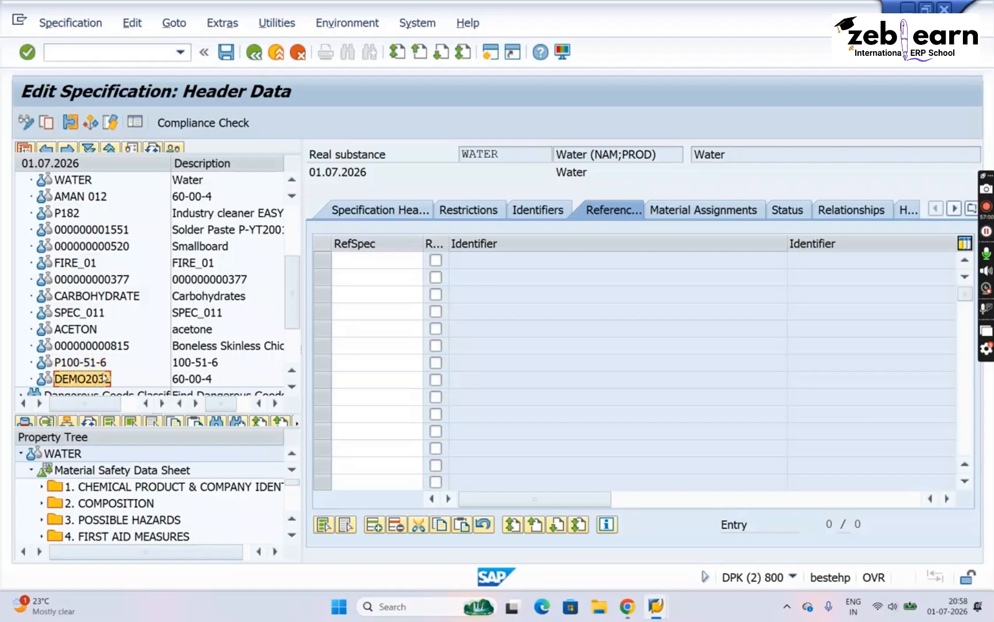
pyautogui.click(90, 363)
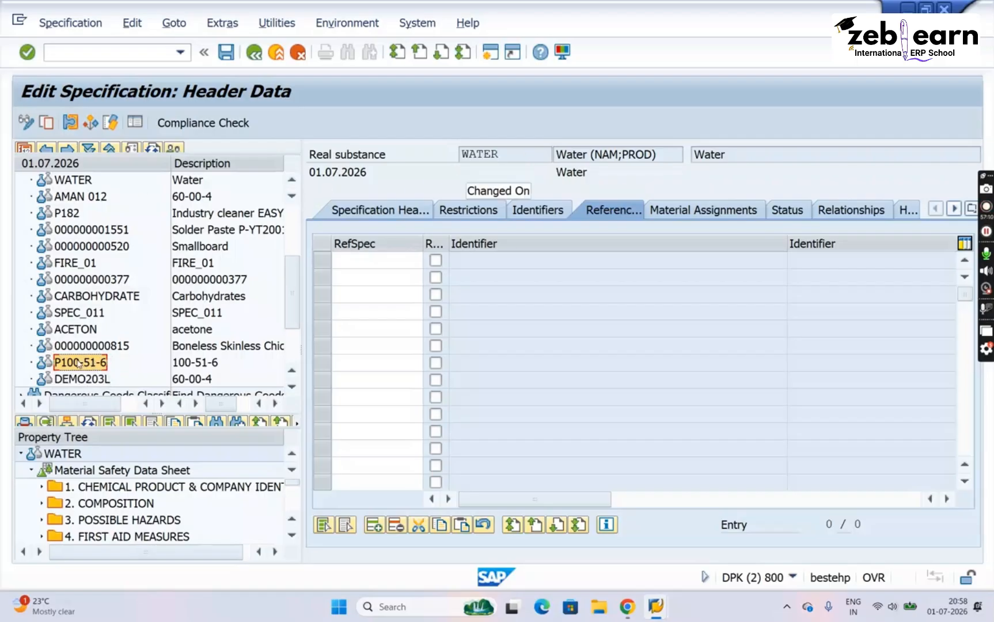
pyautogui.click(407, 257)
pyautogui.hotkey('ctrl', 'v')
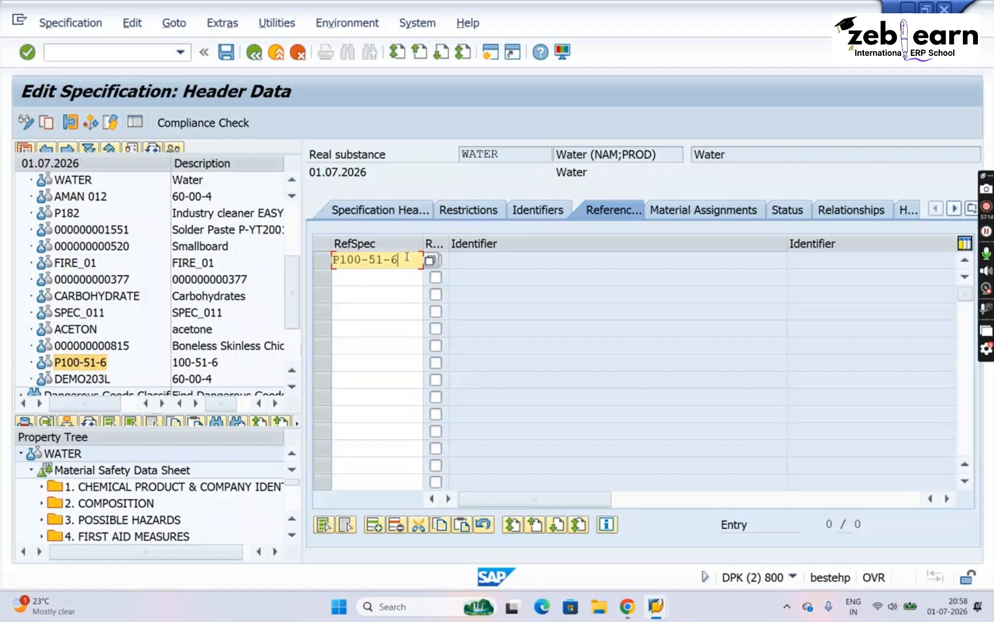
pyautogui.press('Return')
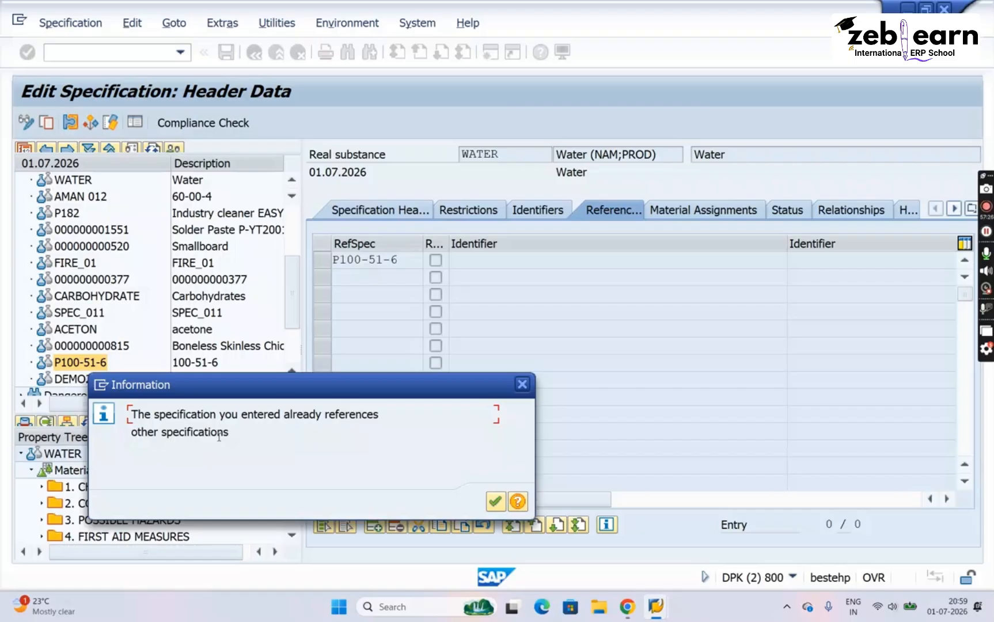
pyautogui.click(521, 385)
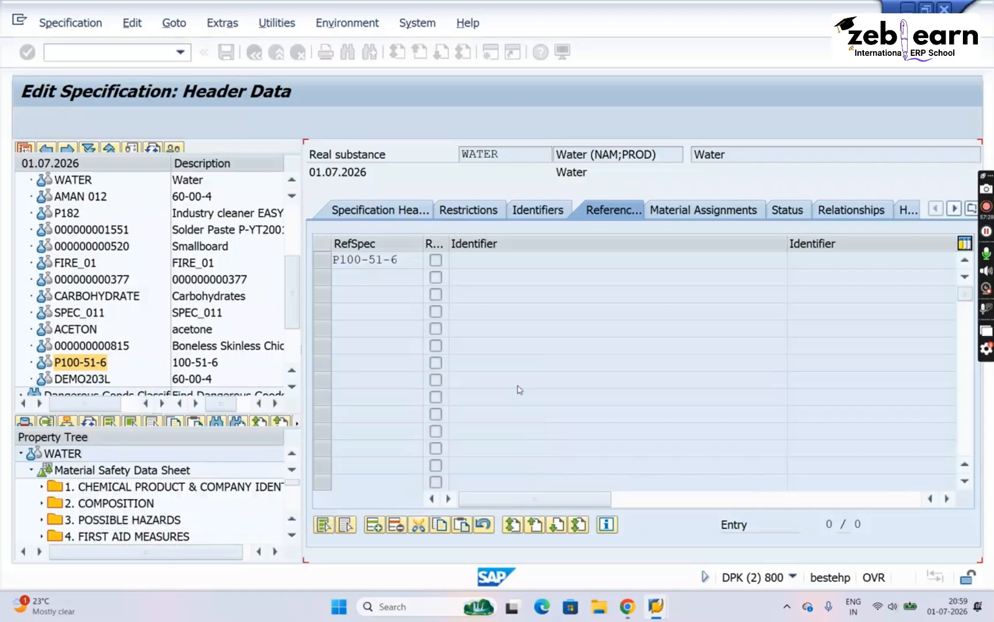
pyautogui.click(408, 257)
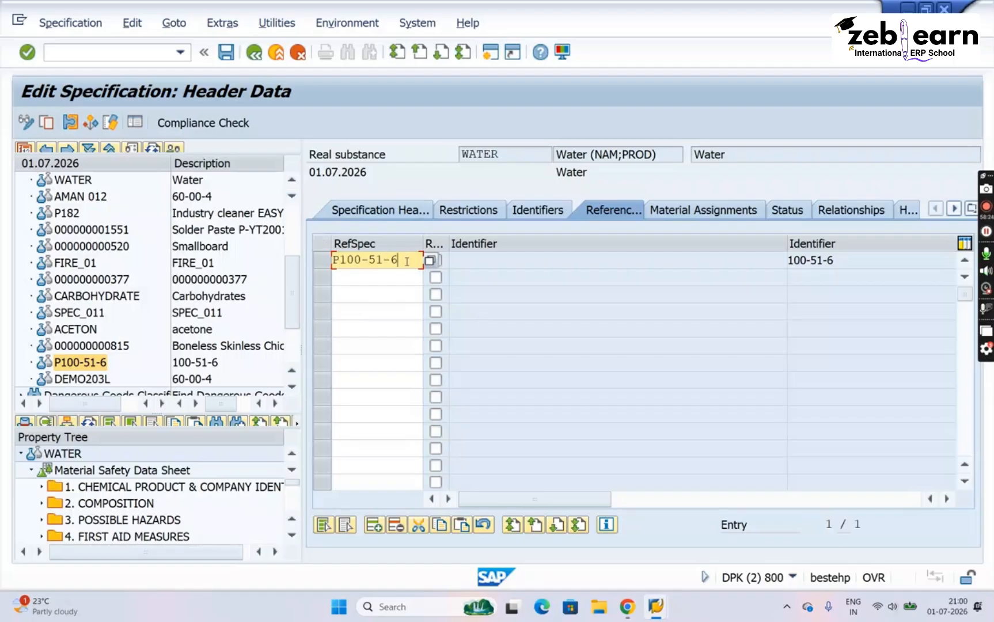
pyautogui.press('Return')
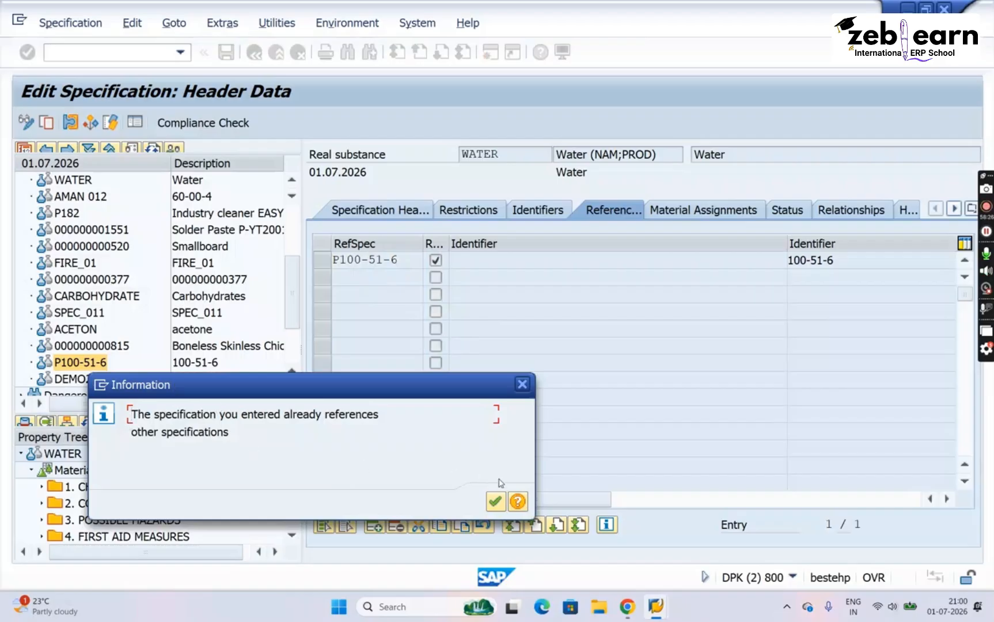
pyautogui.click(496, 501)
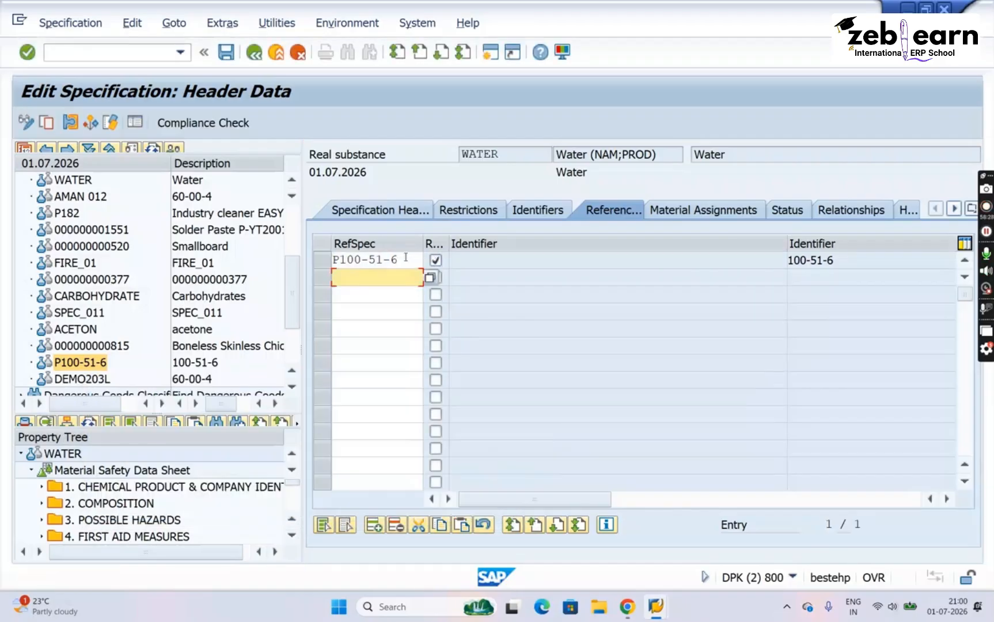
# Replace the reference specification of WATER with DEMO203L and save the specification
pyautogui.click(407, 258)
pyautogui.press('BackSpace')
pyautogui.press('BackSpace')
pyautogui.press('BackSpace')
pyautogui.press('BackSpace')
pyautogui.press('BackSpace')
pyautogui.press('BackSpace')
pyautogui.press('BackSpace')
pyautogui.press('BackSpace')
pyautogui.press('BackSpace')
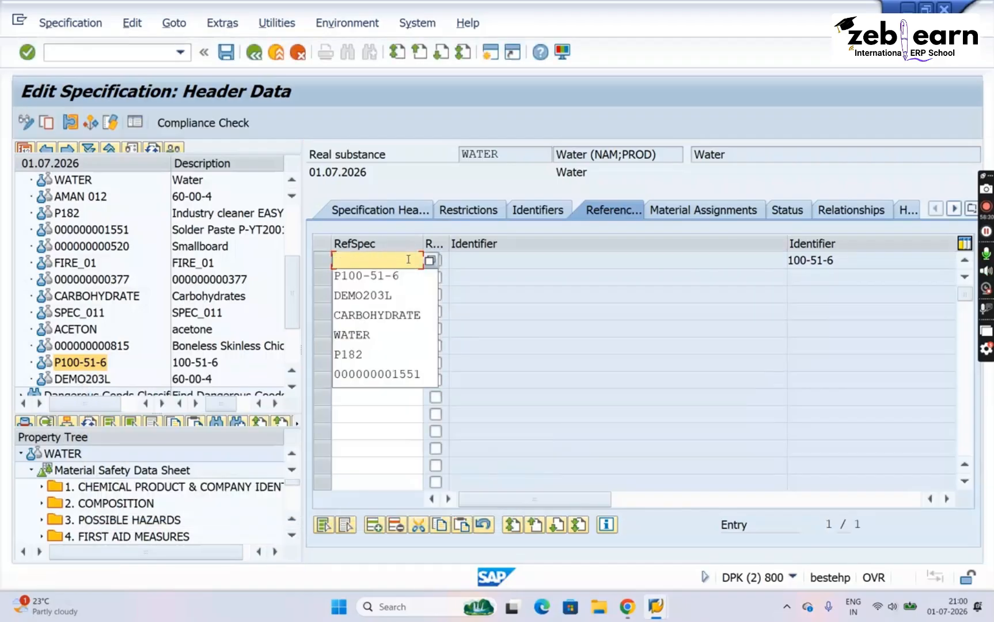
pyautogui.write('DEMO')
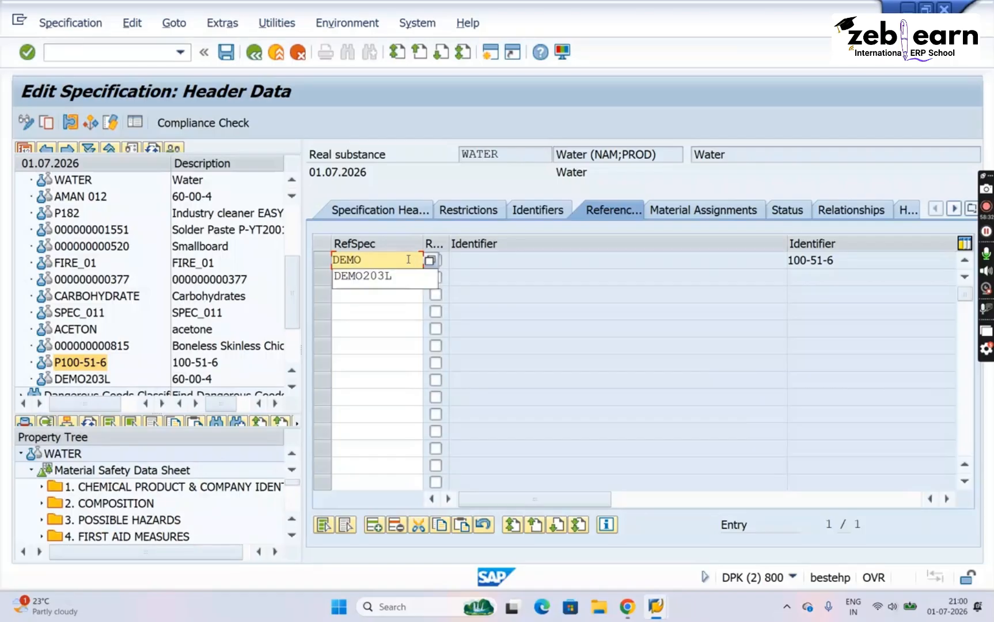
pyautogui.press('Down')
pyautogui.press('Return')
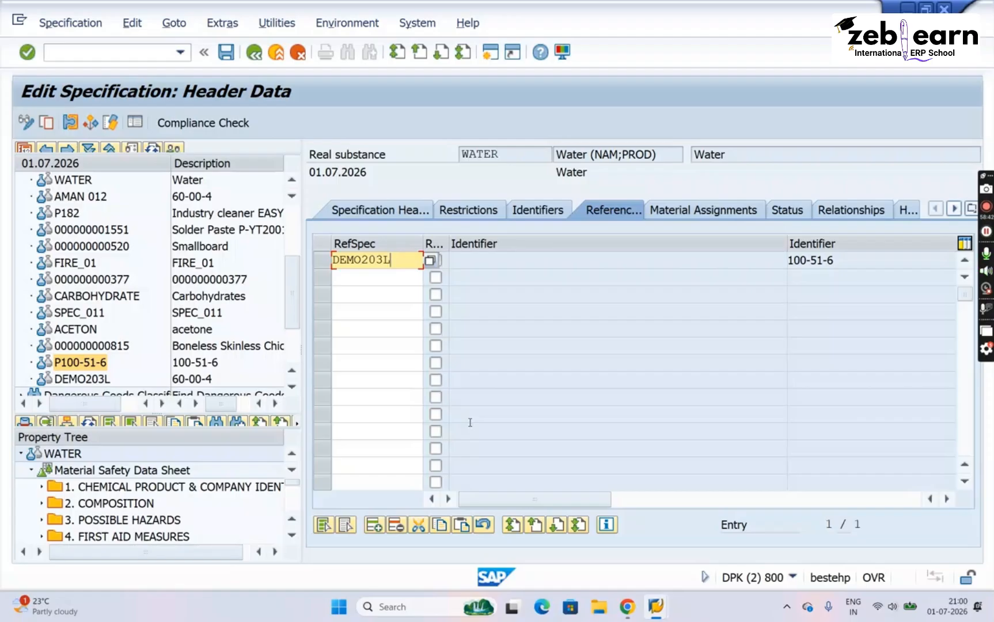
pyautogui.press('Return')
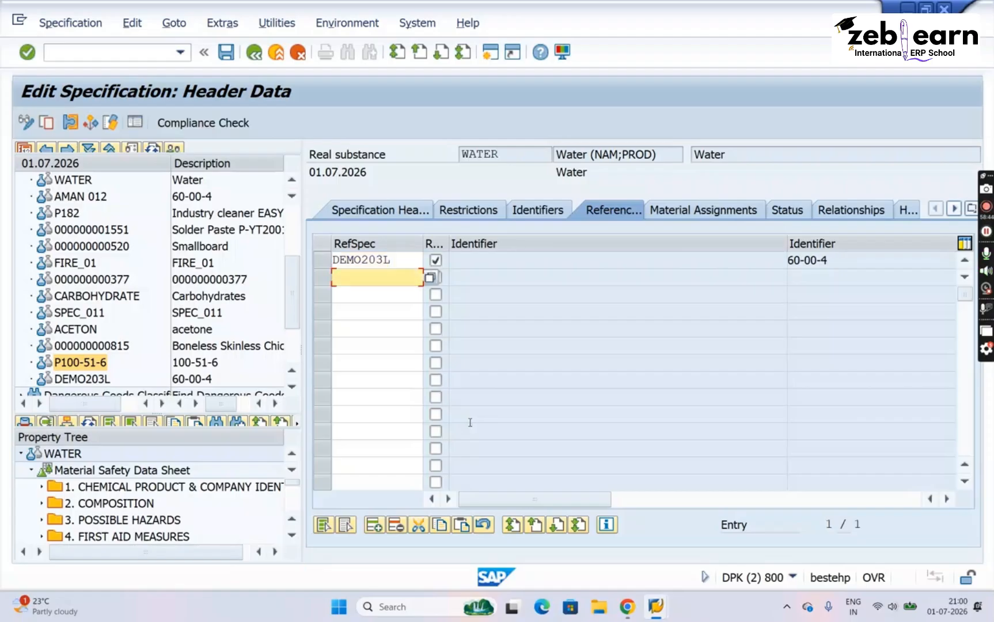
pyautogui.click(227, 57)
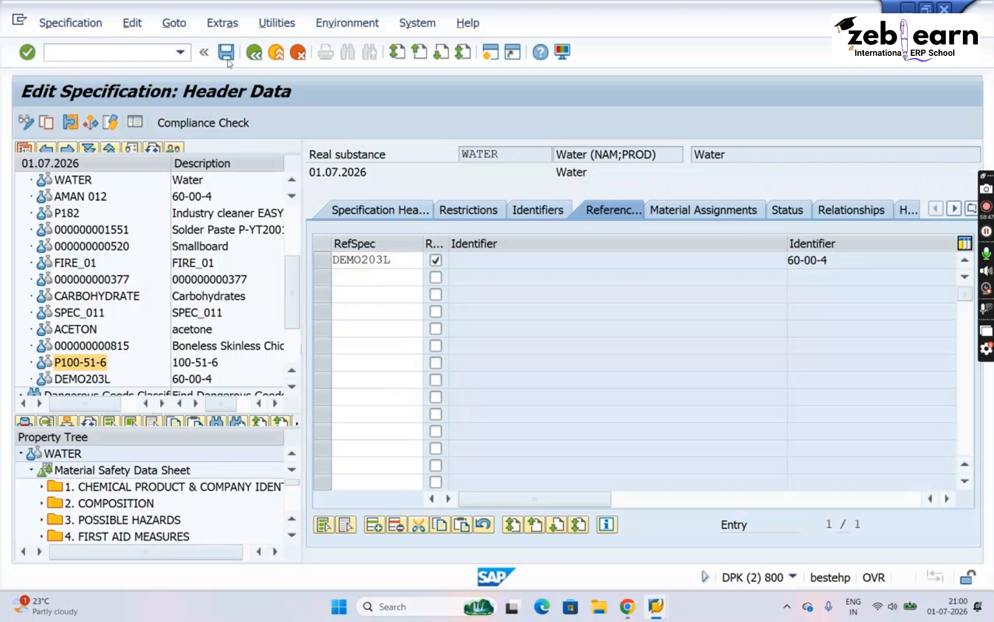
# Look through WATER's Material Safety Data Sheet property tree and refresh it to update the value assignment indicators
pyautogui.click(292, 536)
pyautogui.click(292, 535)
pyautogui.click(292, 535)
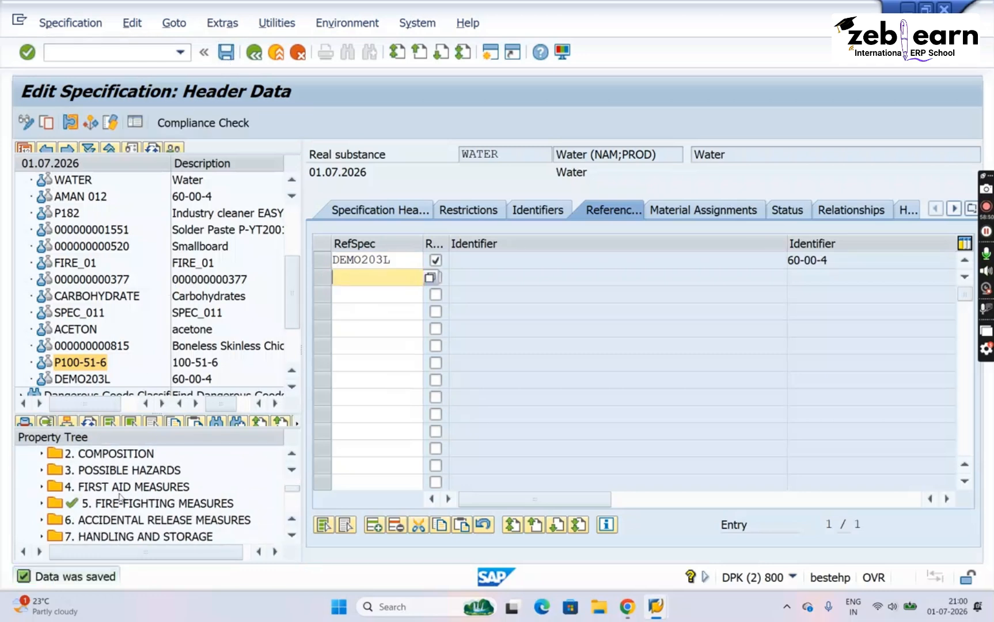
pyautogui.click(293, 535)
pyautogui.click(292, 535)
pyautogui.click(292, 535)
pyautogui.click(292, 535)
pyautogui.click(292, 535)
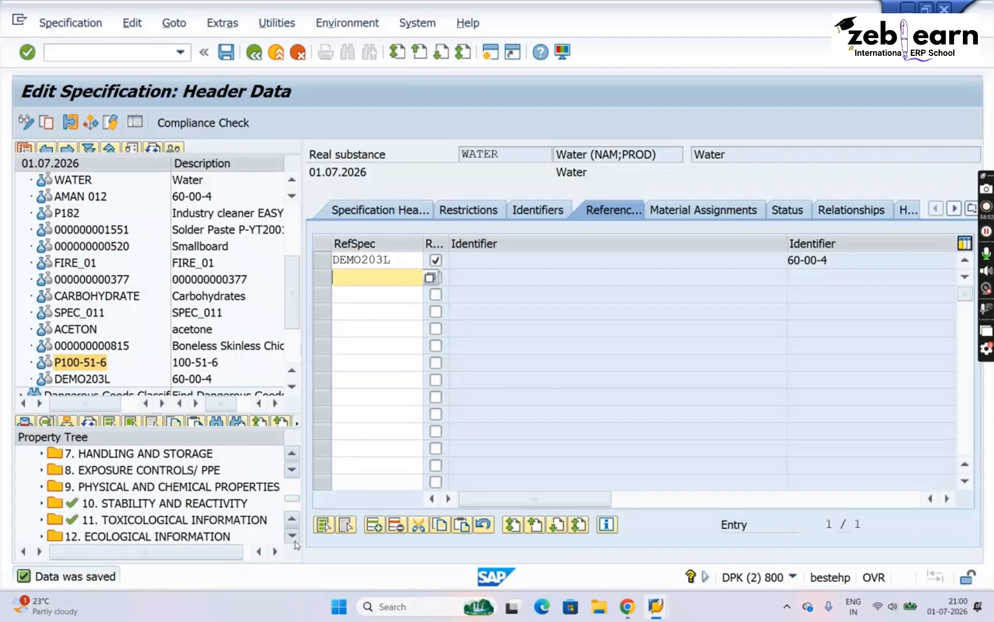
pyautogui.click(292, 535)
pyautogui.click(292, 454)
pyautogui.click(88, 422)
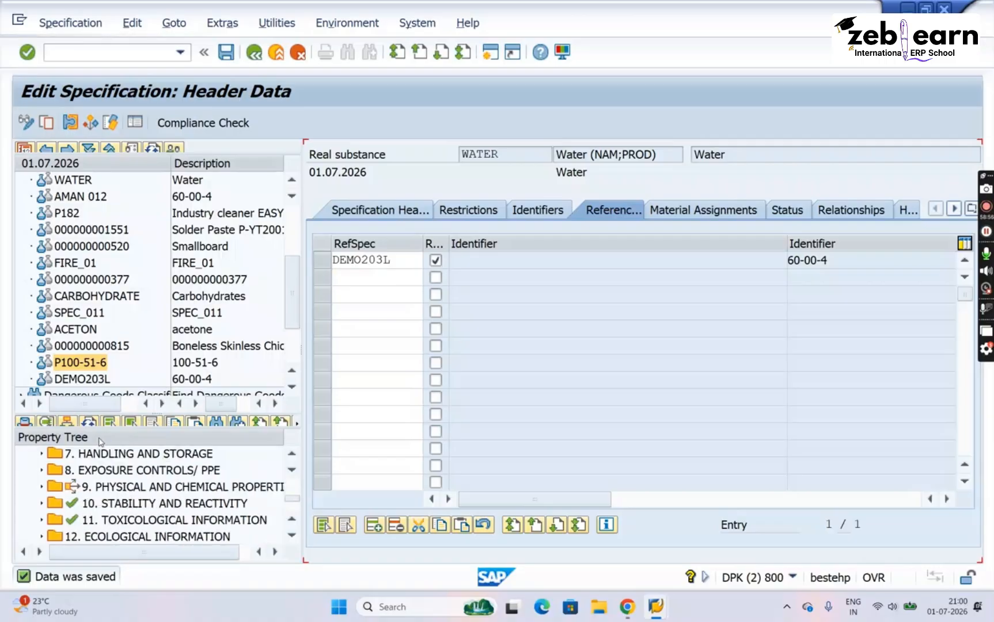
# Examine WATER's Material Safety Data Sheet sections to distinguish inherited value assignments from manual ones
pyautogui.click(110, 490)
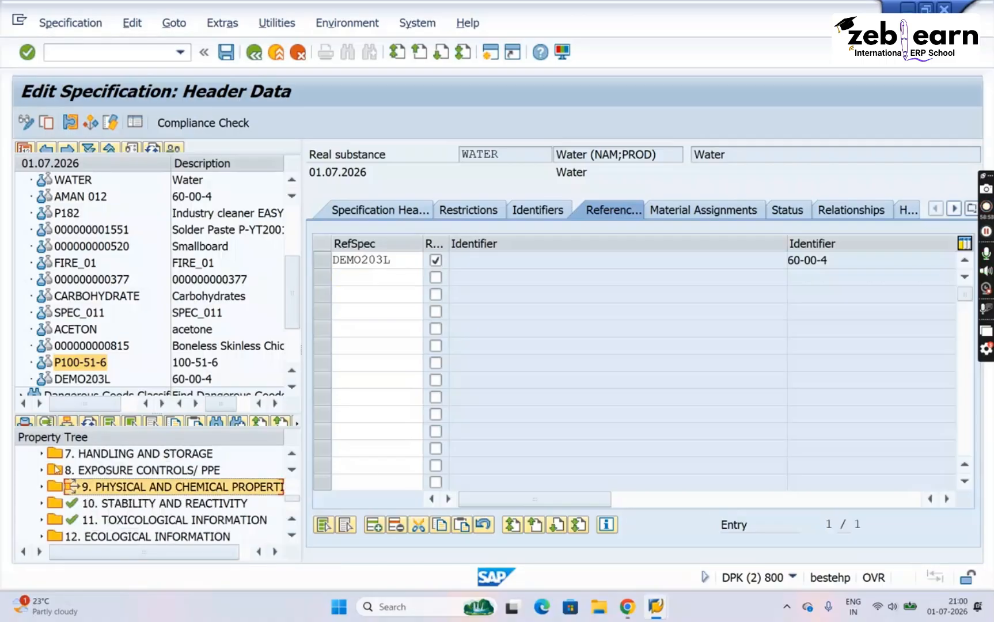
pyautogui.click(292, 454)
pyautogui.click(291, 454)
pyautogui.click(291, 453)
pyautogui.click(291, 453)
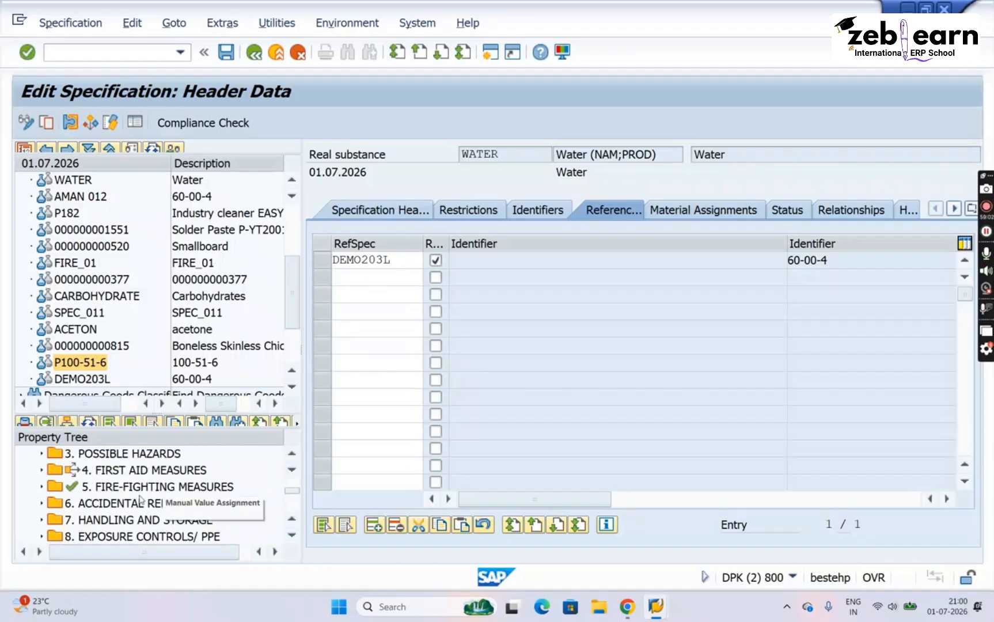
pyautogui.click(292, 453)
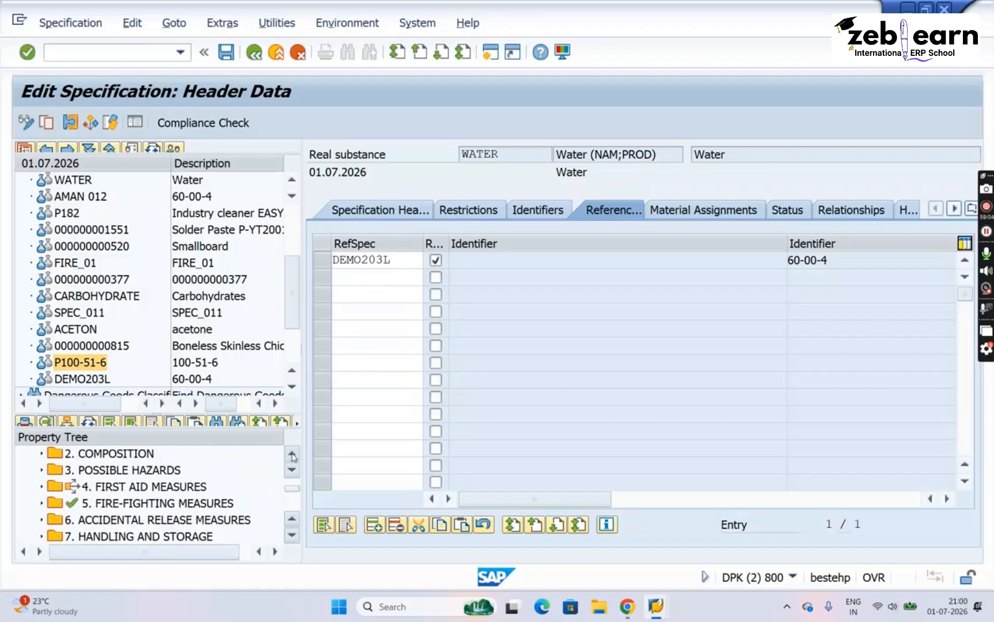
pyautogui.click(292, 537)
pyautogui.click(292, 537)
pyautogui.click(292, 536)
pyautogui.click(292, 537)
pyautogui.click(291, 537)
pyautogui.click(291, 537)
pyautogui.click(292, 537)
pyautogui.click(291, 537)
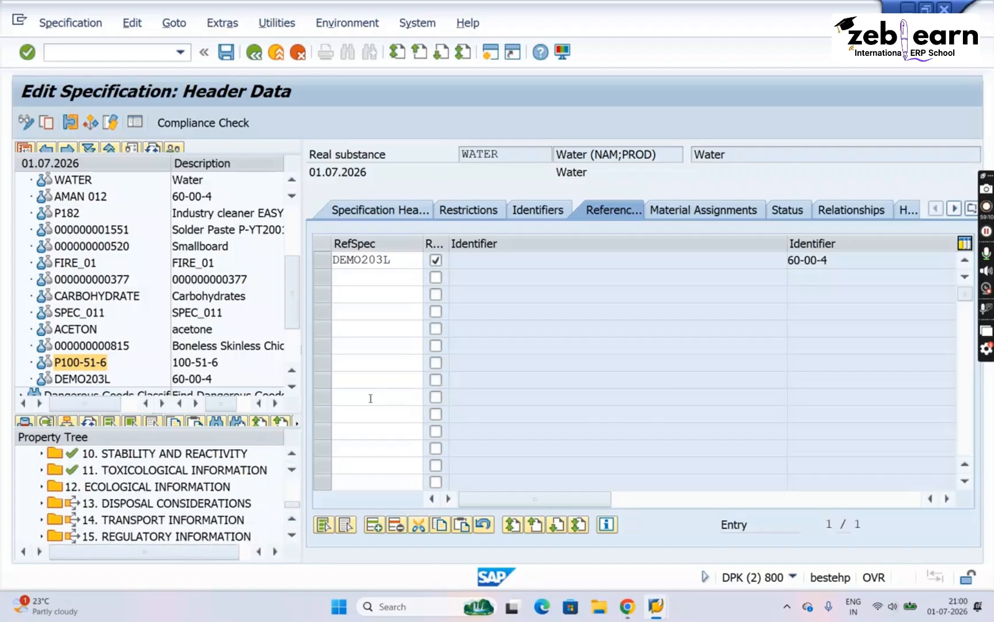
pyautogui.click(386, 260)
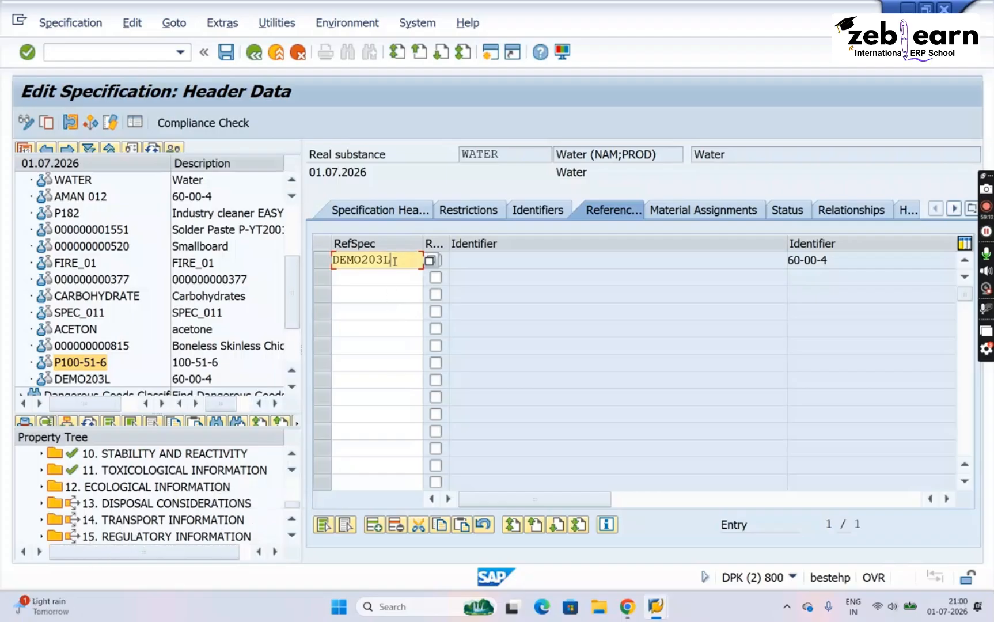
pyautogui.moveTo(386, 260); pyautogui.dragTo(282, 263)
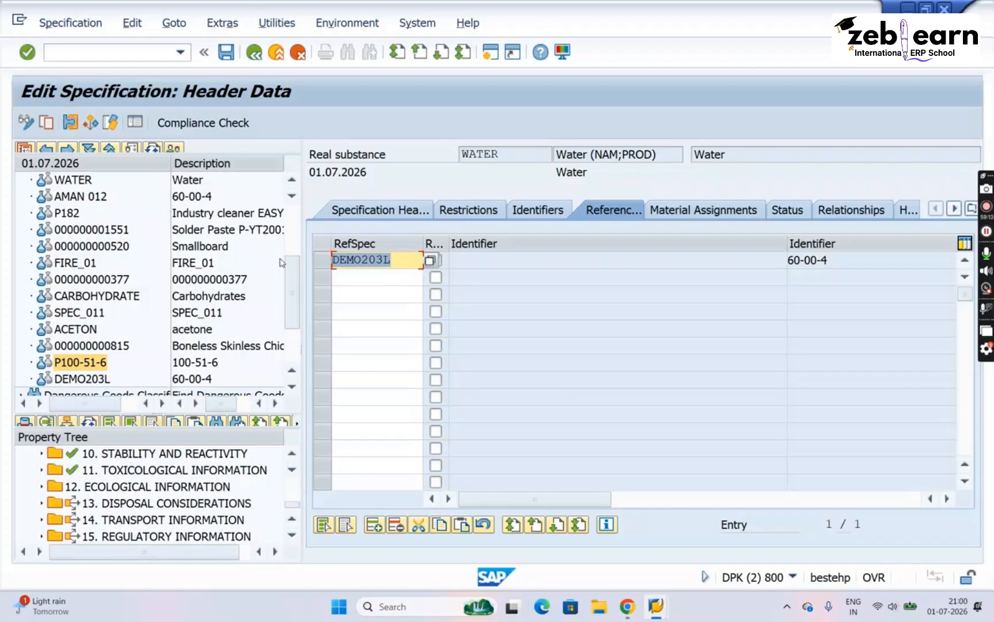
pyautogui.click(400, 262)
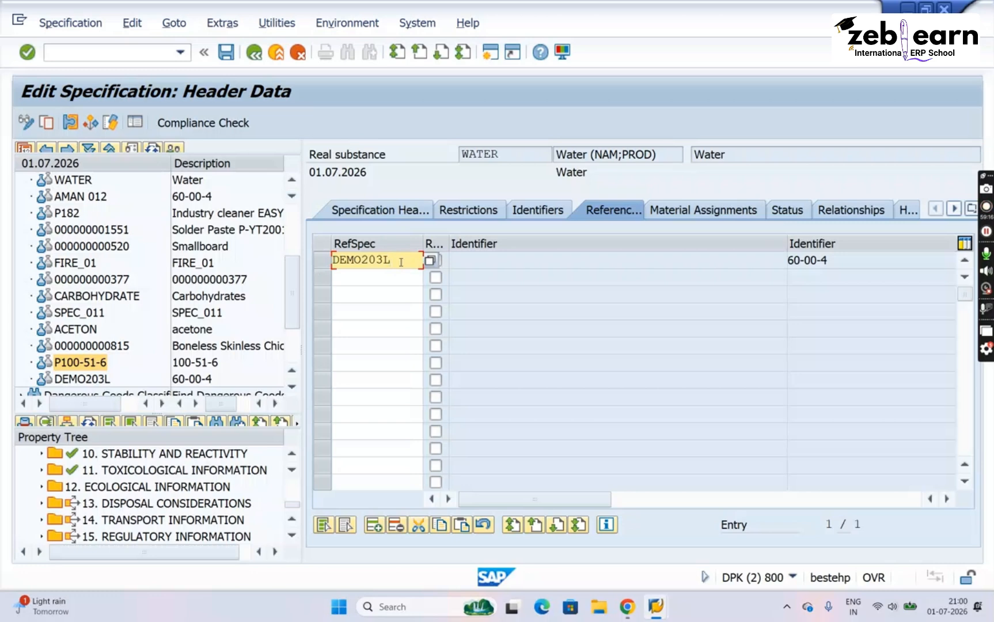